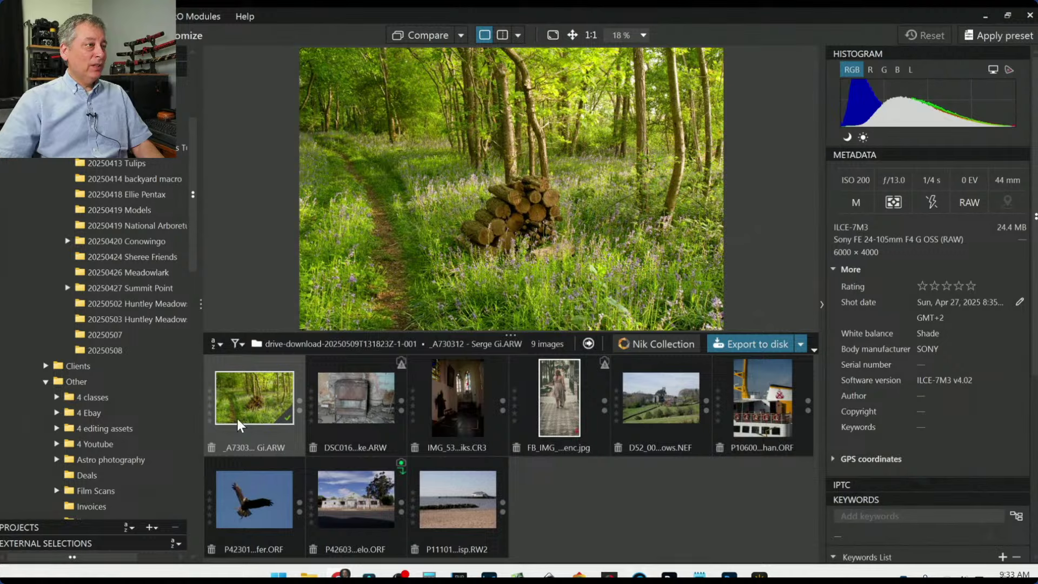
# Open the woodland log pile photo for editing and apply the first default preset from the general purpose presets.
pyautogui.doubleClick(264, 416)
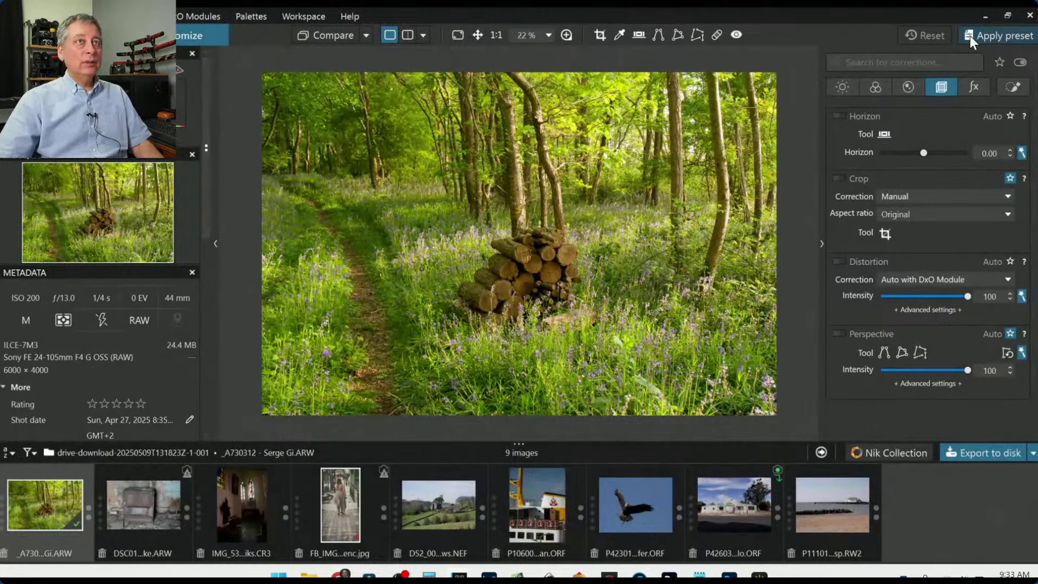
pyautogui.click(970, 37)
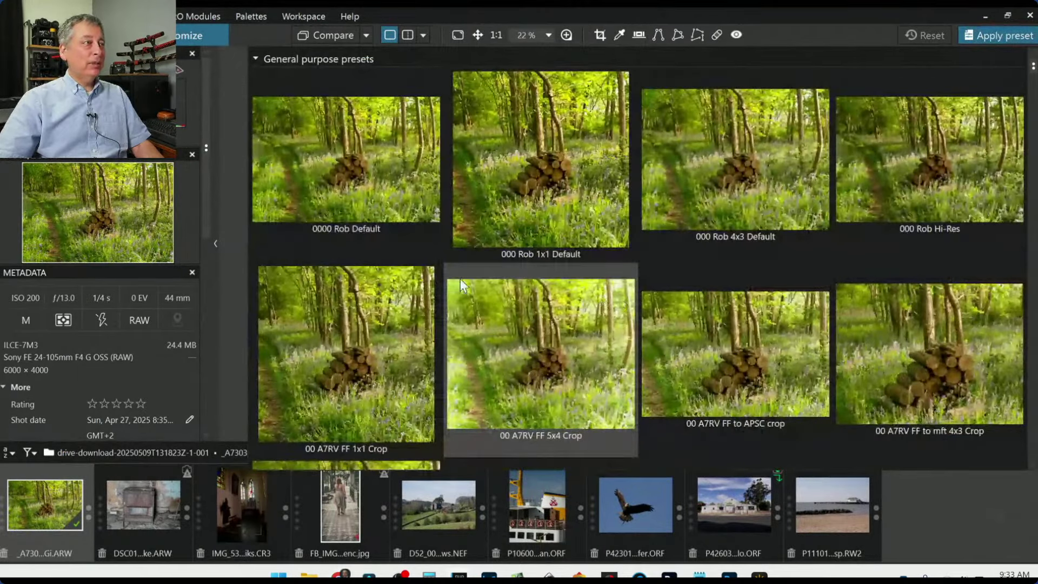
pyautogui.click(395, 199)
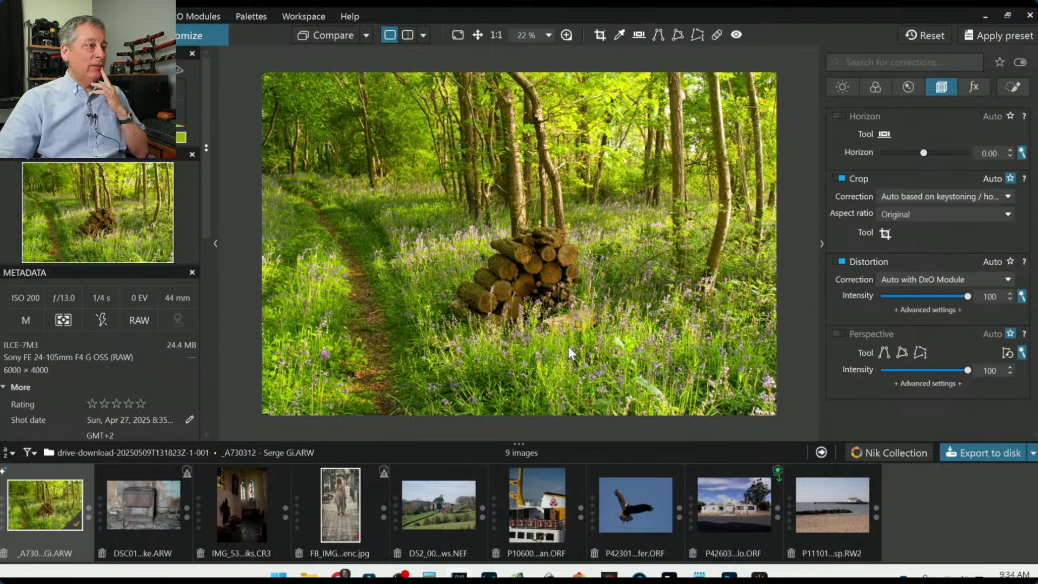
pyautogui.scroll(5, 441, 296)
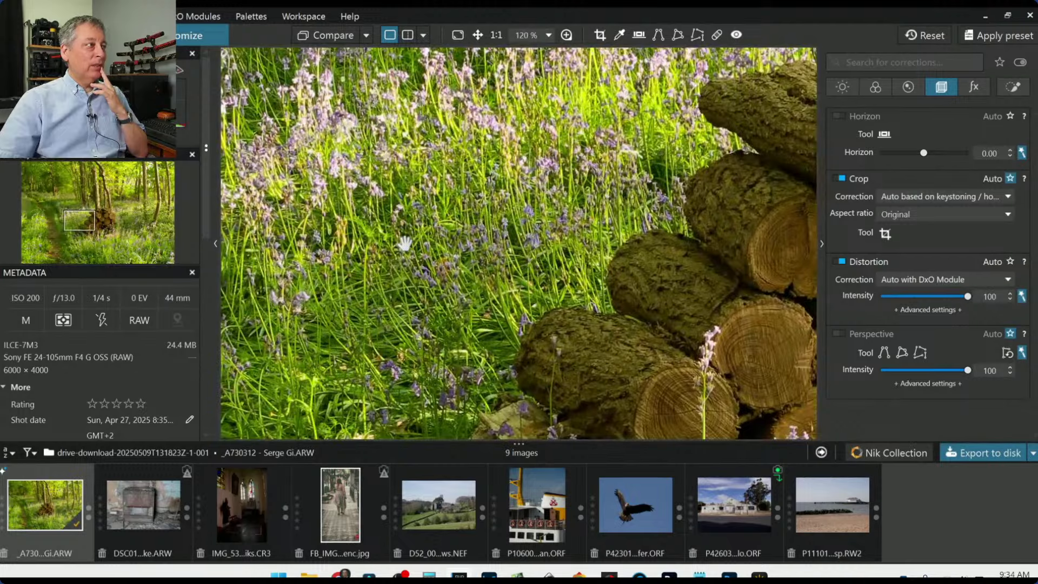
pyautogui.scroll(-5, 405, 244)
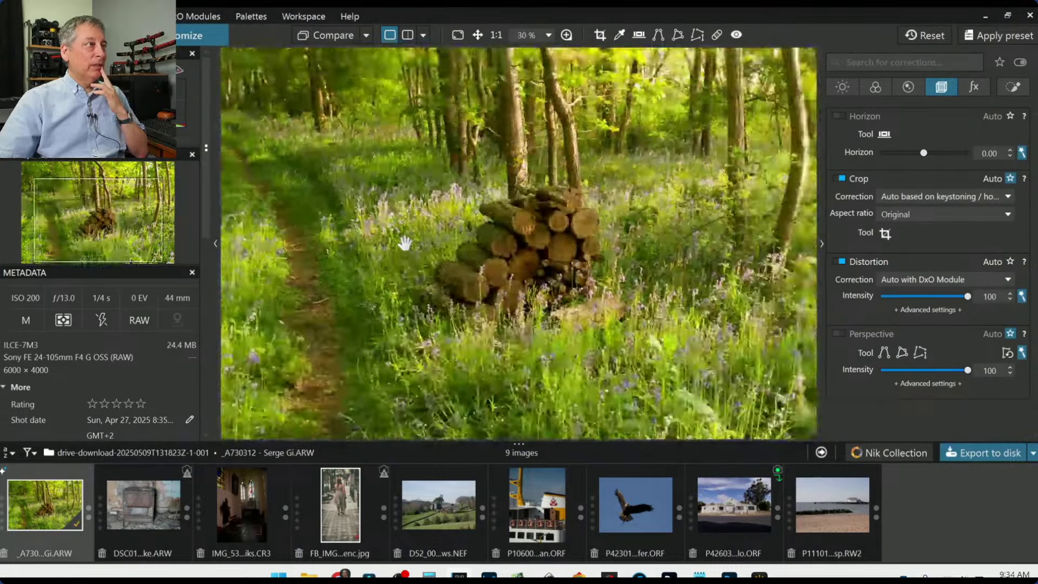
pyautogui.scroll(-2, 404, 243)
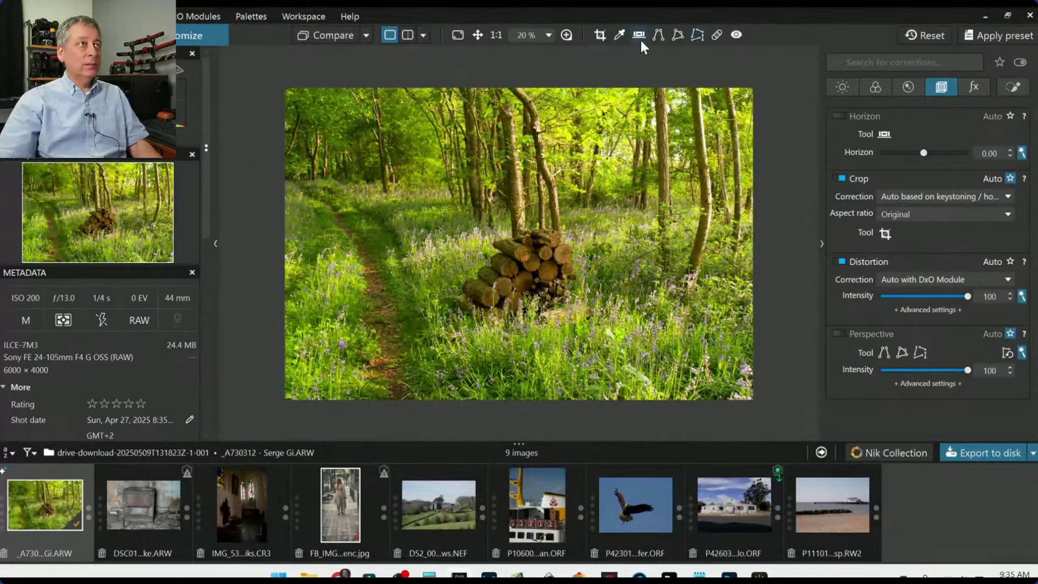
# Try a full-height portrait crop of 2667 × 4000 px at the original aspect ratio over the right side of the photo.
pyautogui.click(599, 35)
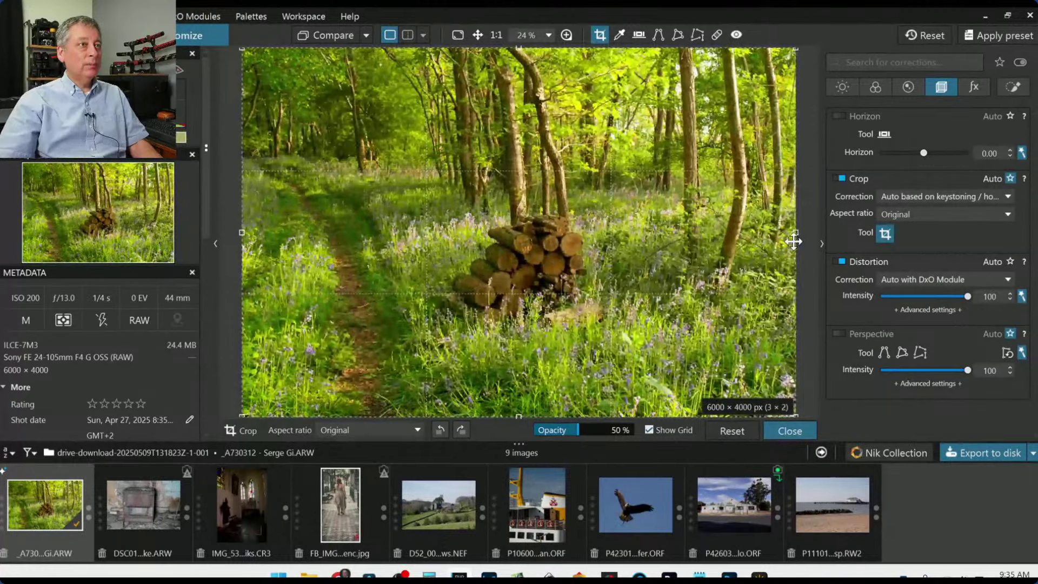
pyautogui.moveTo(793, 241); pyautogui.dragTo(614, 246)
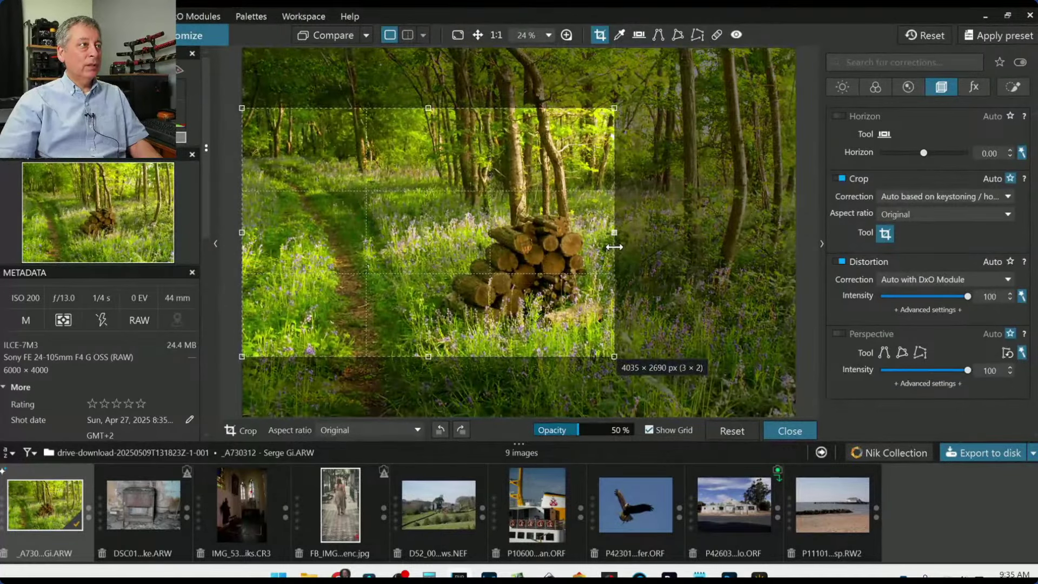
pyautogui.moveTo(614, 108); pyautogui.dragTo(535, 24)
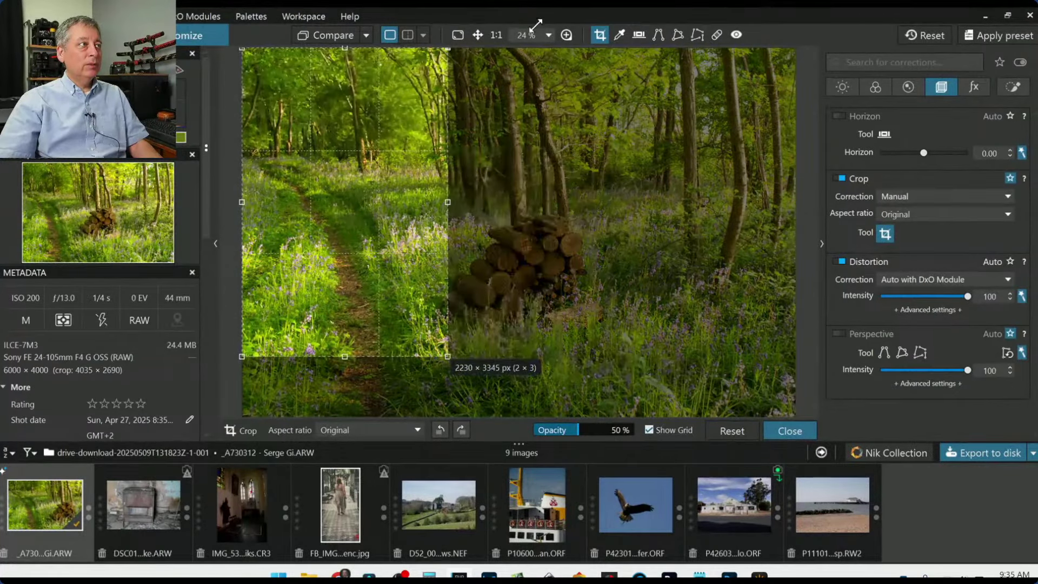
pyautogui.moveTo(447, 357); pyautogui.dragTo(527, 429)
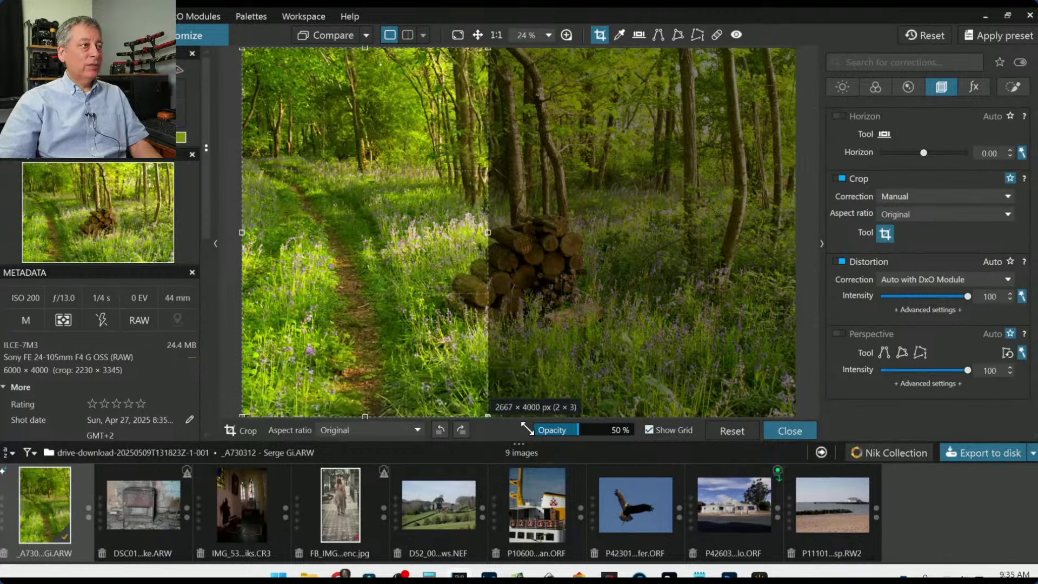
pyautogui.moveTo(410, 327); pyautogui.dragTo(727, 367)
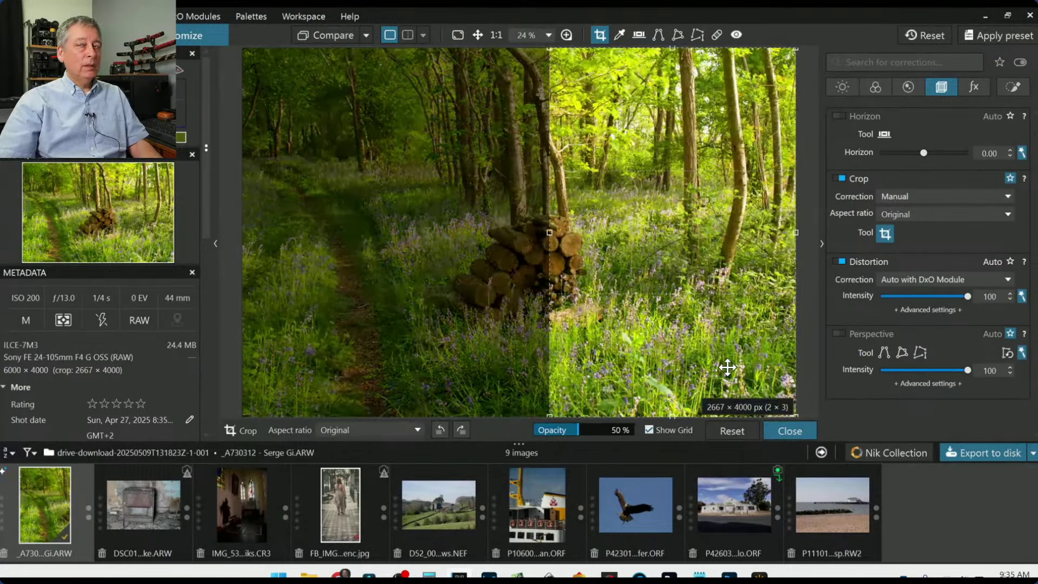
# Crop the photo to a 1 × 1 square of 4000 × 4000 px over its left side, framing the path and the log pile.
pyautogui.click(924, 217)
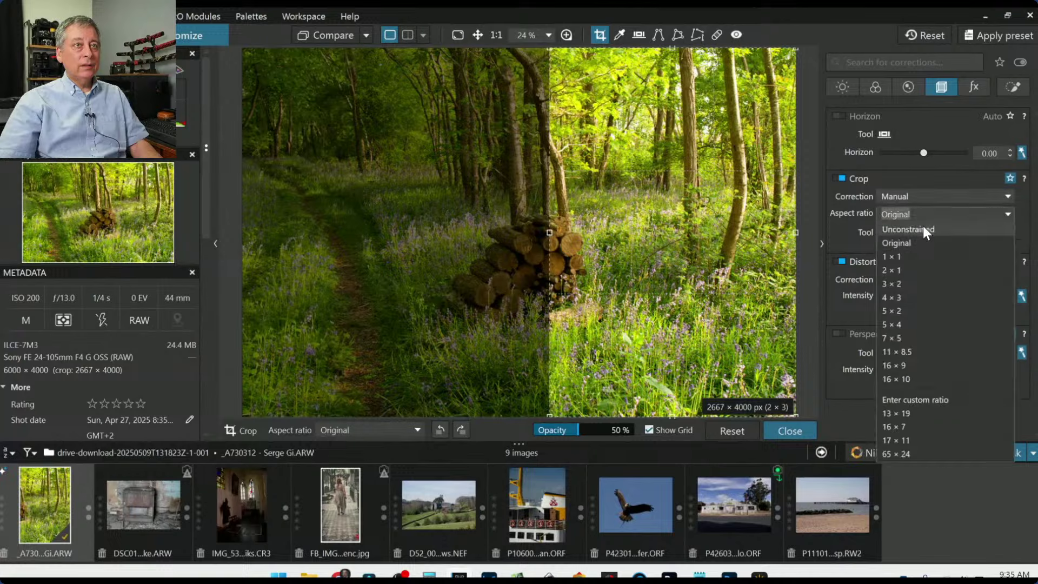
pyautogui.click(925, 263)
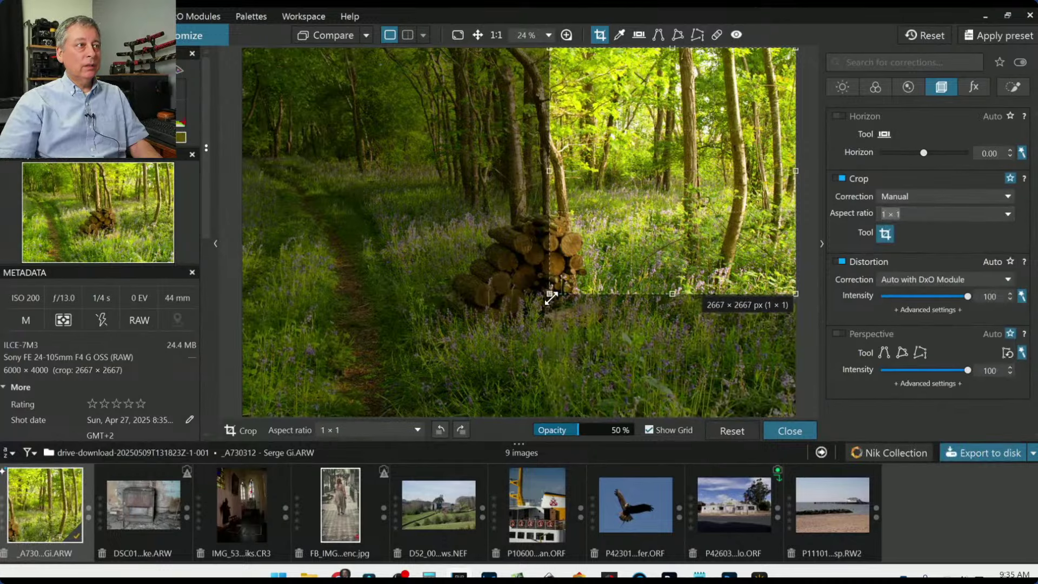
pyautogui.moveTo(549, 293); pyautogui.dragTo(428, 415)
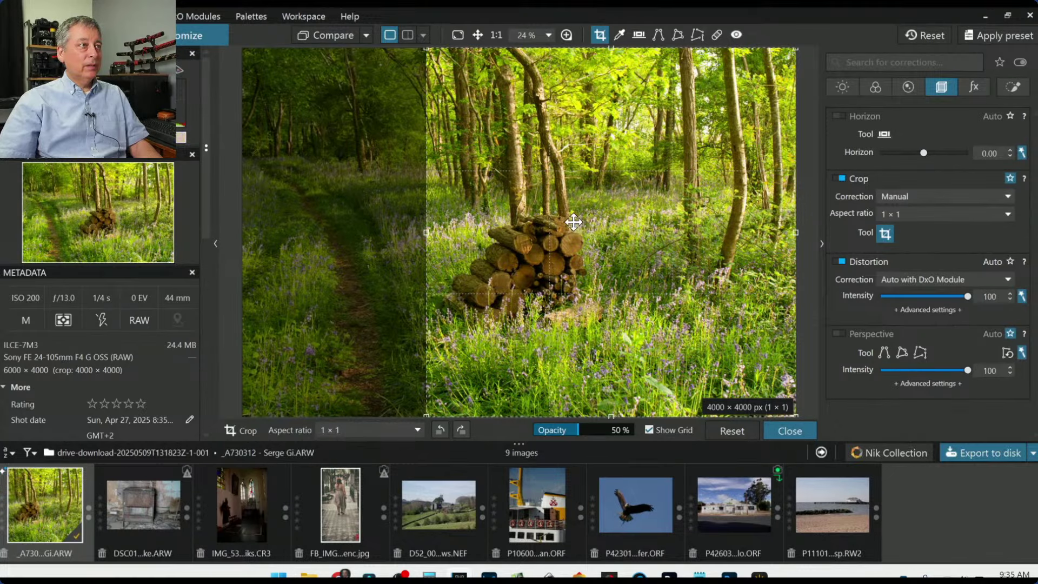
pyautogui.moveTo(691, 231); pyautogui.dragTo(500, 232)
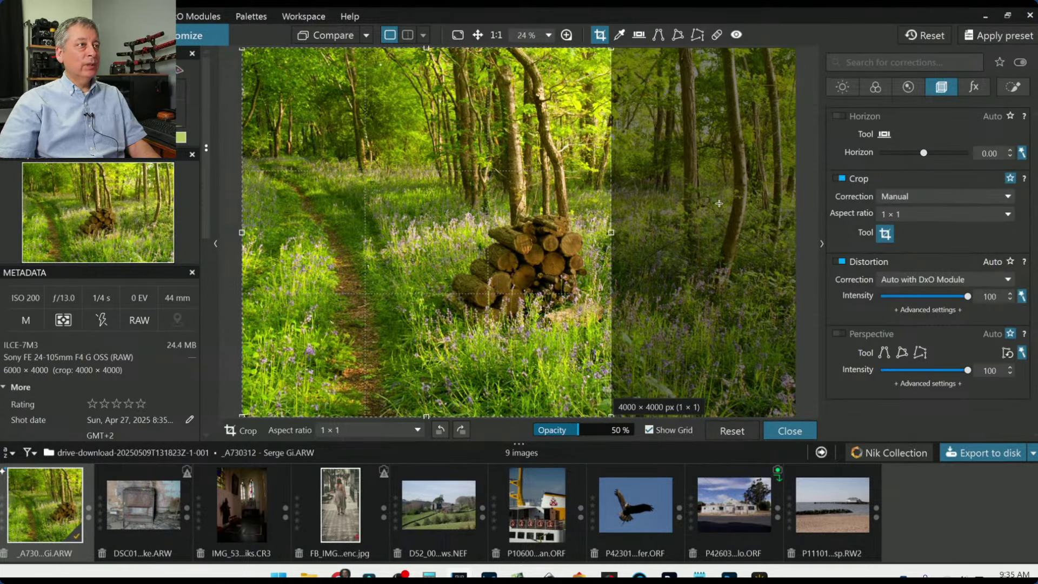
pyautogui.press('Return')
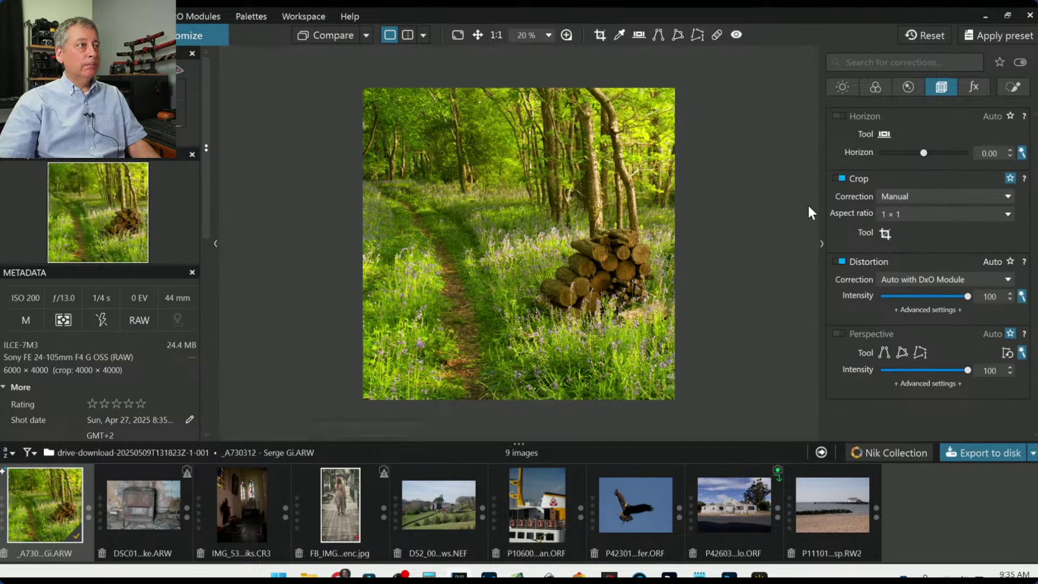
# Rotate the horizon by 1.00 and tighten the square crop to 3840 × 3840 px to exclude the black edges.
pyautogui.scroll(2, 608, 248)
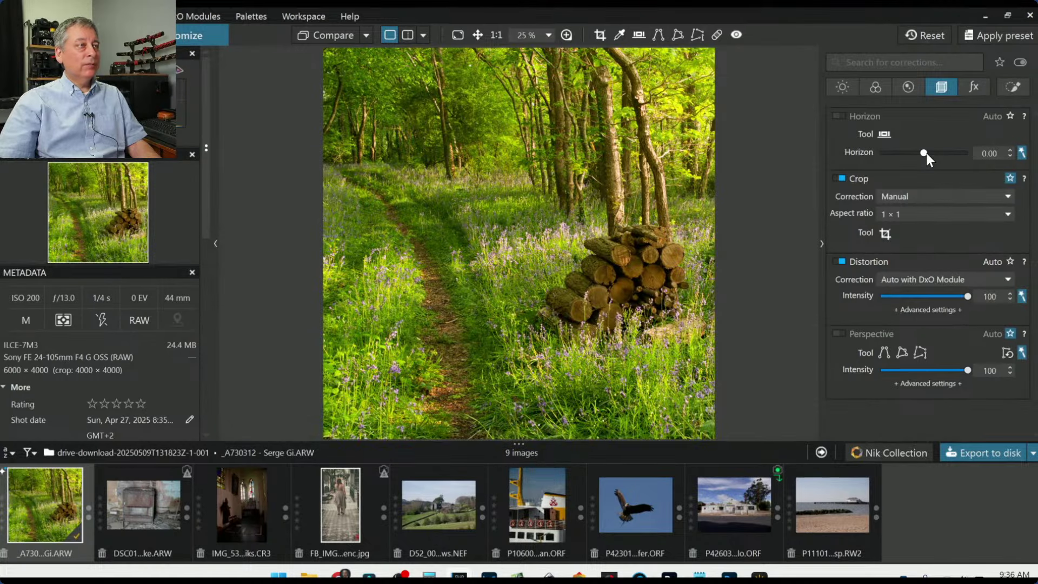
pyautogui.moveTo(926, 157); pyautogui.dragTo(929, 156)
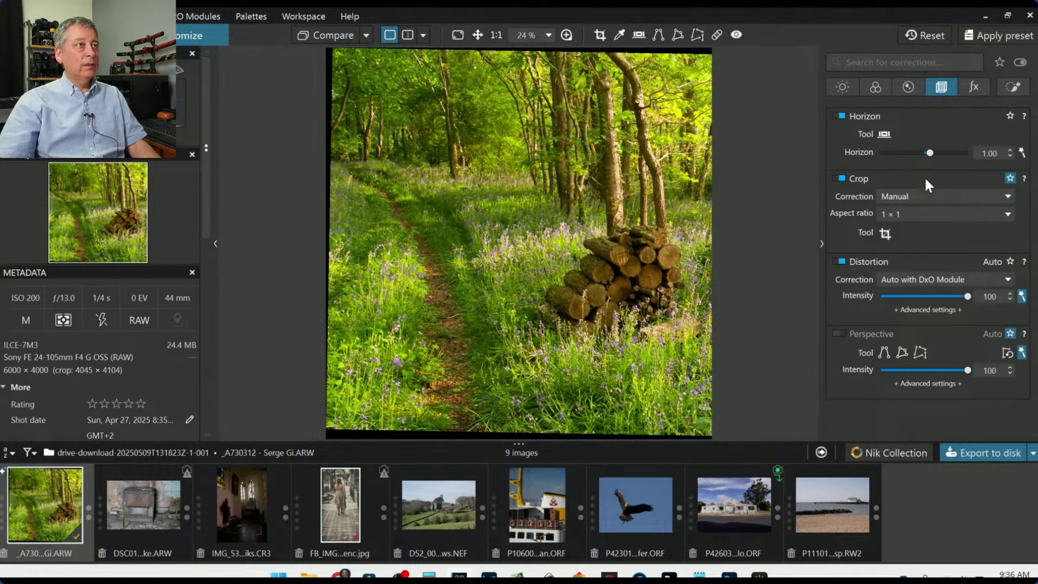
pyautogui.click(885, 233)
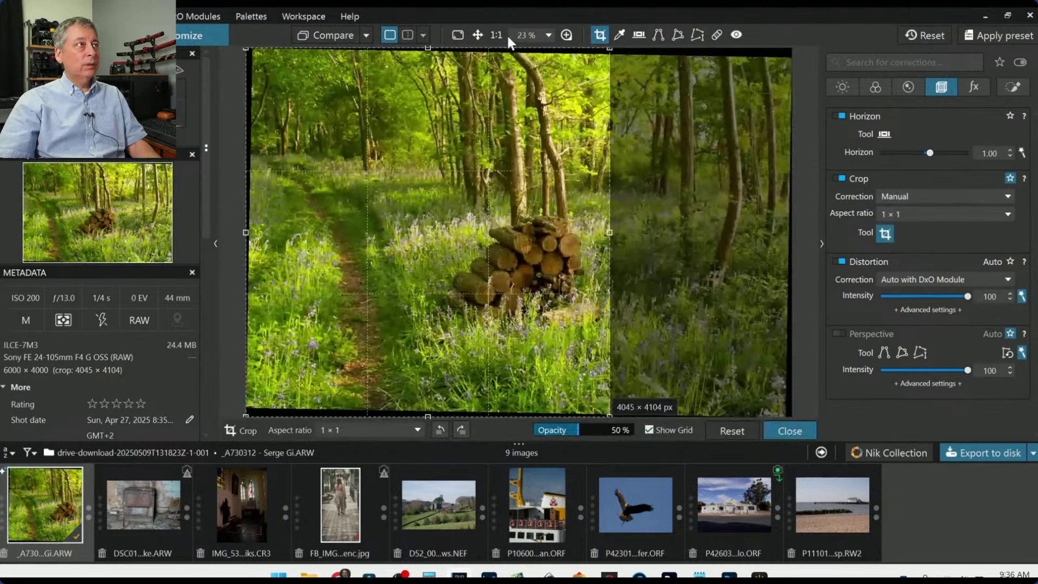
pyautogui.moveTo(428, 52); pyautogui.dragTo(428, 61)
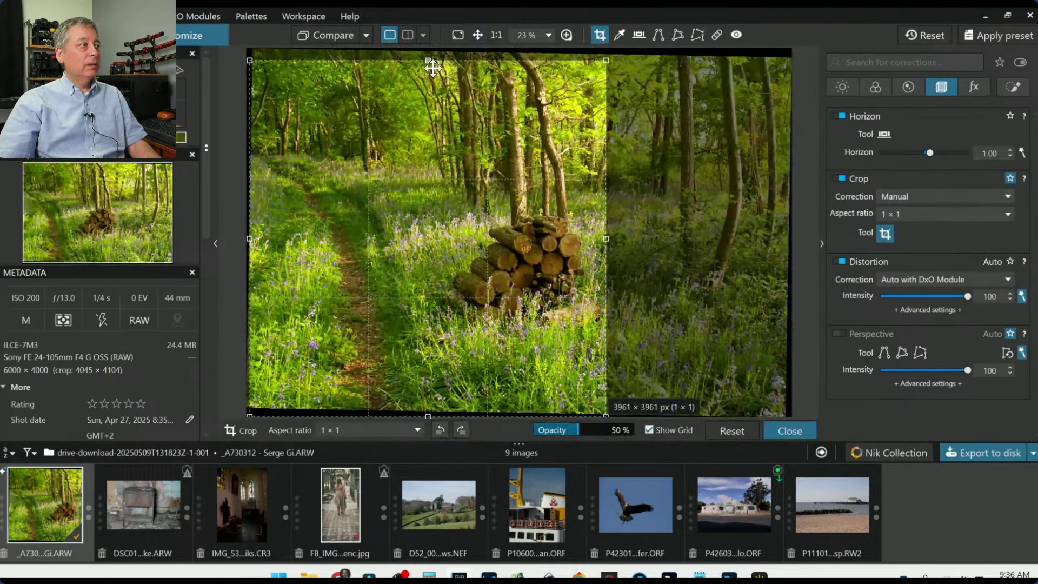
pyautogui.moveTo(428, 415); pyautogui.dragTo(430, 383)
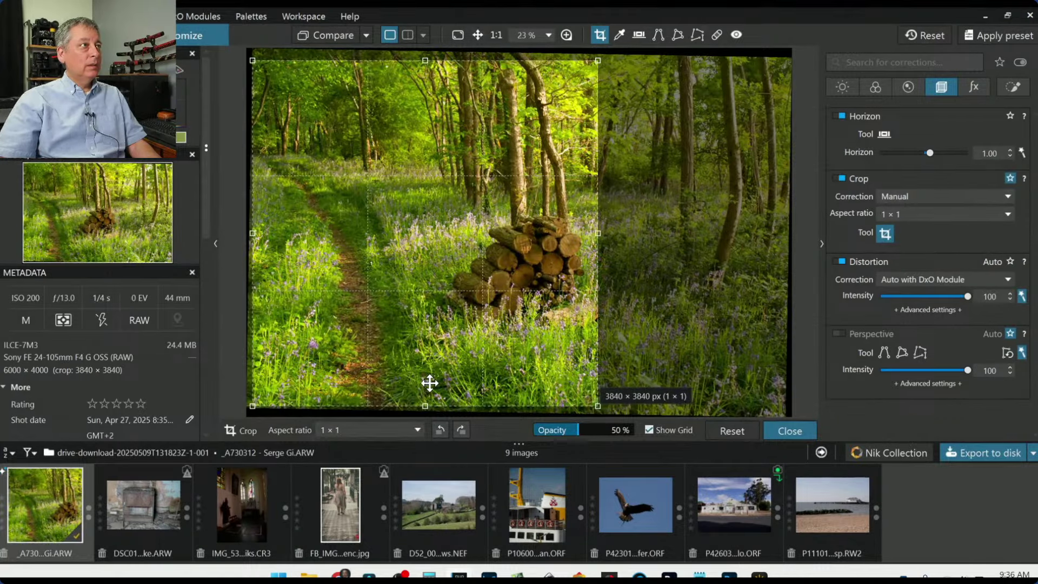
pyautogui.press('Return')
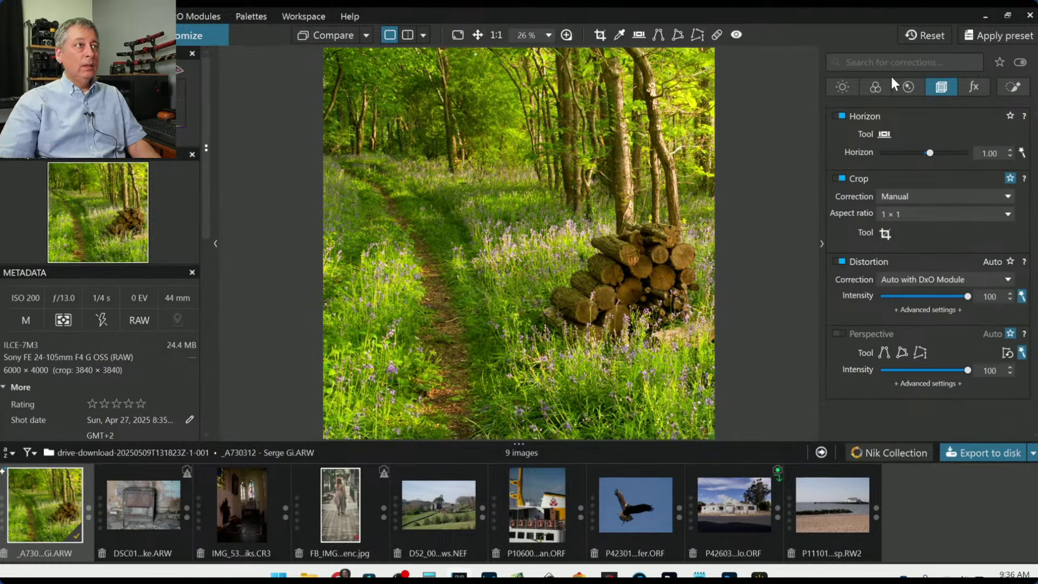
# Lower the Selective Tone Blacks to -51 and soften the contrast with Contrast at -100 and Microcontrast at -66.
pyautogui.click(842, 84)
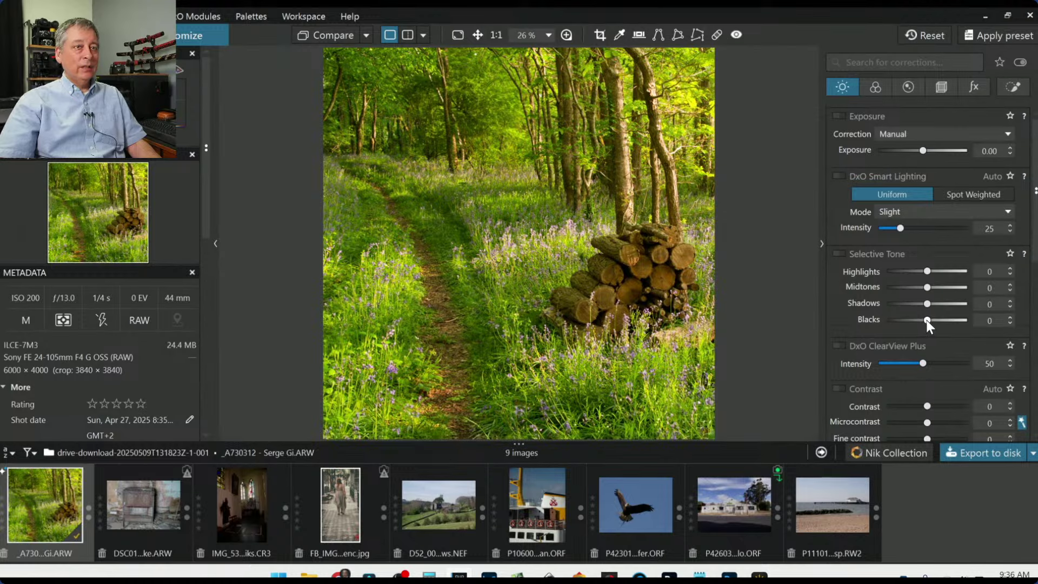
pyautogui.moveTo(926, 319); pyautogui.dragTo(910, 320)
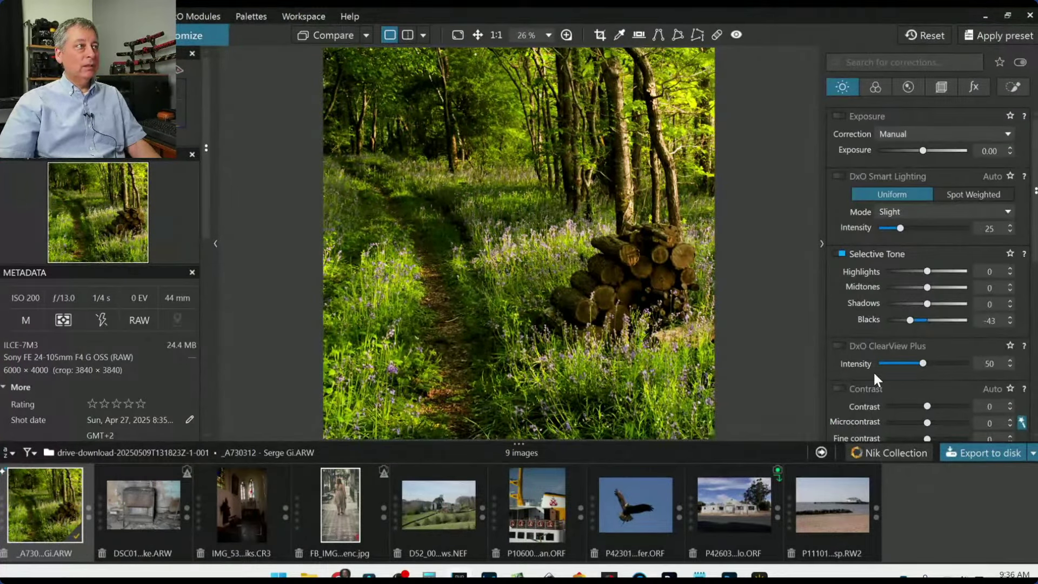
pyautogui.scroll(-2, 873, 371)
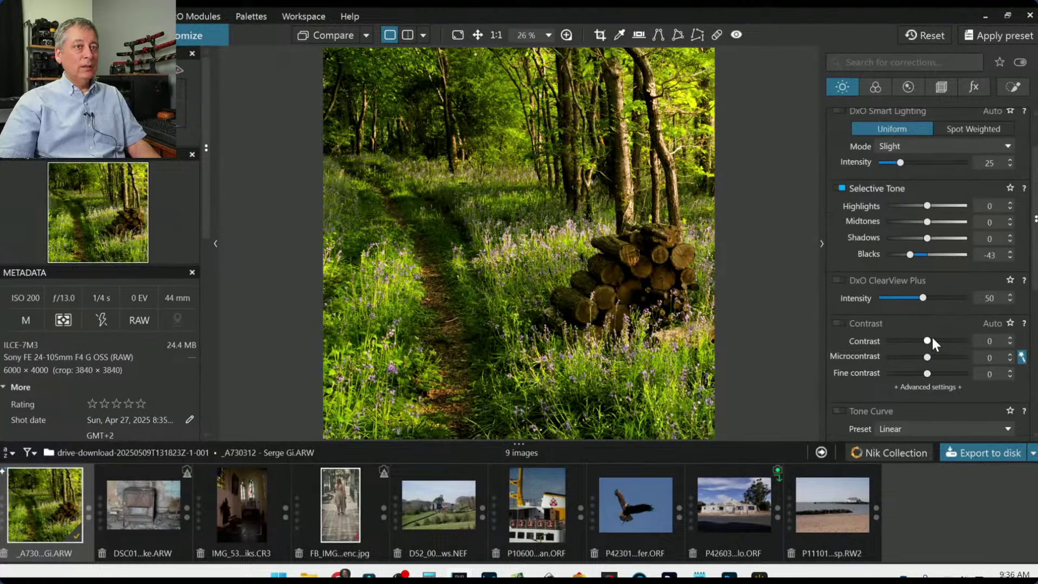
pyautogui.moveTo(927, 341); pyautogui.dragTo(902, 341)
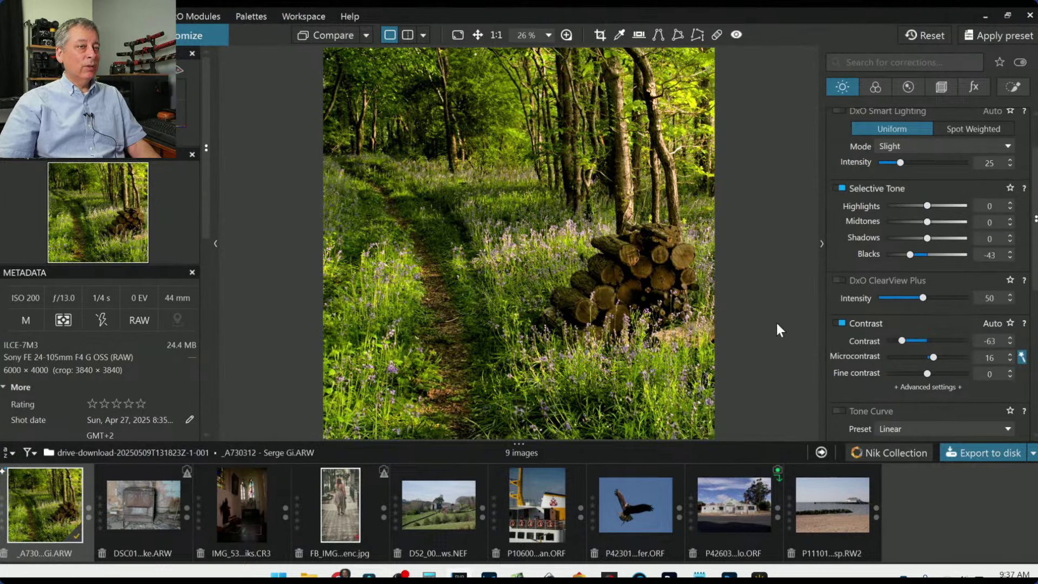
pyautogui.moveTo(903, 341)
pyautogui.mouseDown()
pyautogui.moveTo(926, 359)
pyautogui.moveTo(906, 360)
pyautogui.mouseUp()
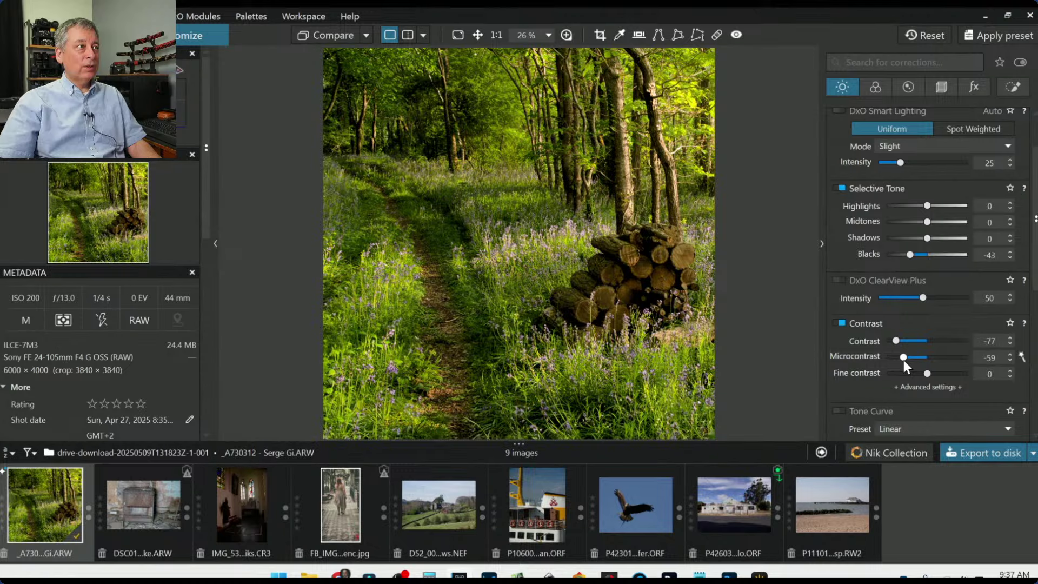
pyautogui.moveTo(892, 341); pyautogui.dragTo(887, 342)
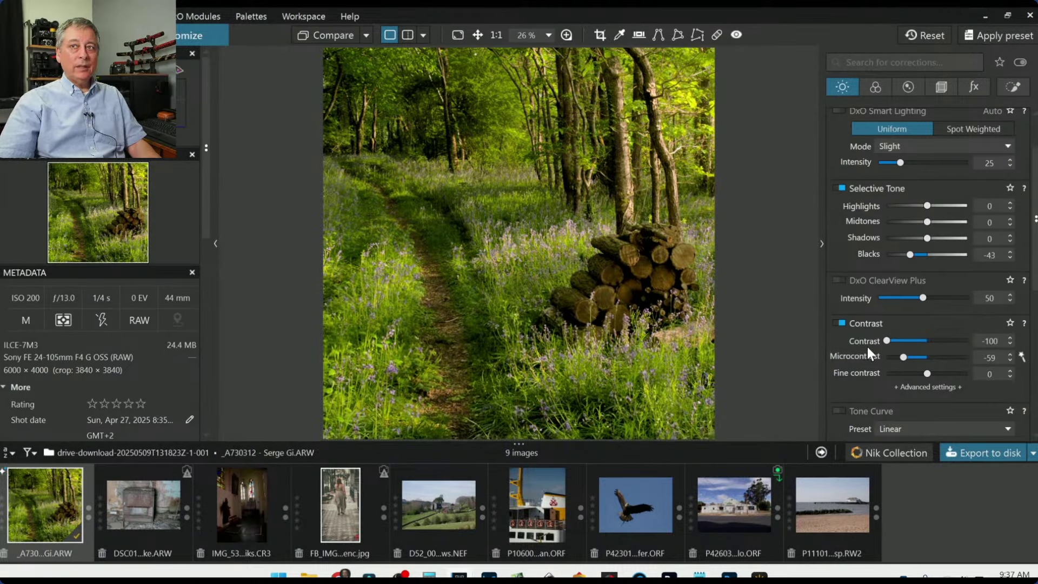
pyautogui.moveTo(901, 357)
pyautogui.mouseDown()
pyautogui.moveTo(888, 358)
pyautogui.moveTo(900, 359)
pyautogui.mouseUp()
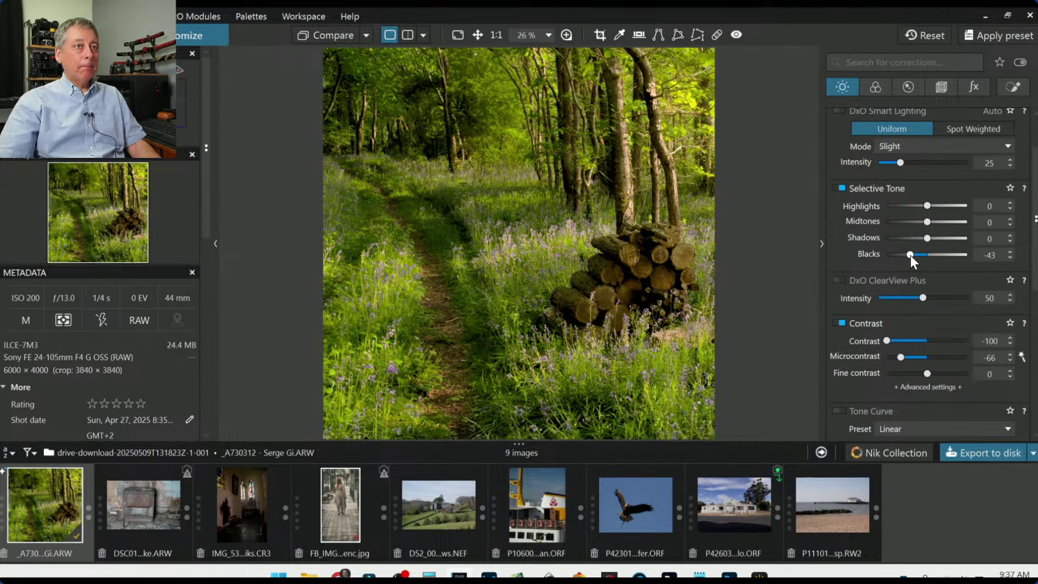
pyautogui.moveTo(909, 255); pyautogui.dragTo(906, 255)
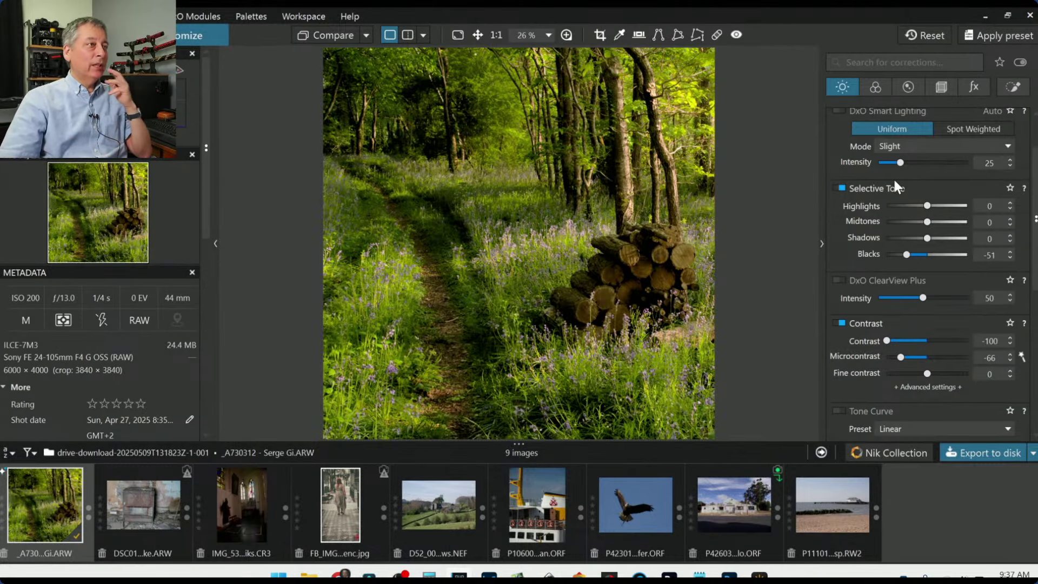
# Warm the white balance by setting Temperature to 8975 and Tint to 33.
pyautogui.click(877, 85)
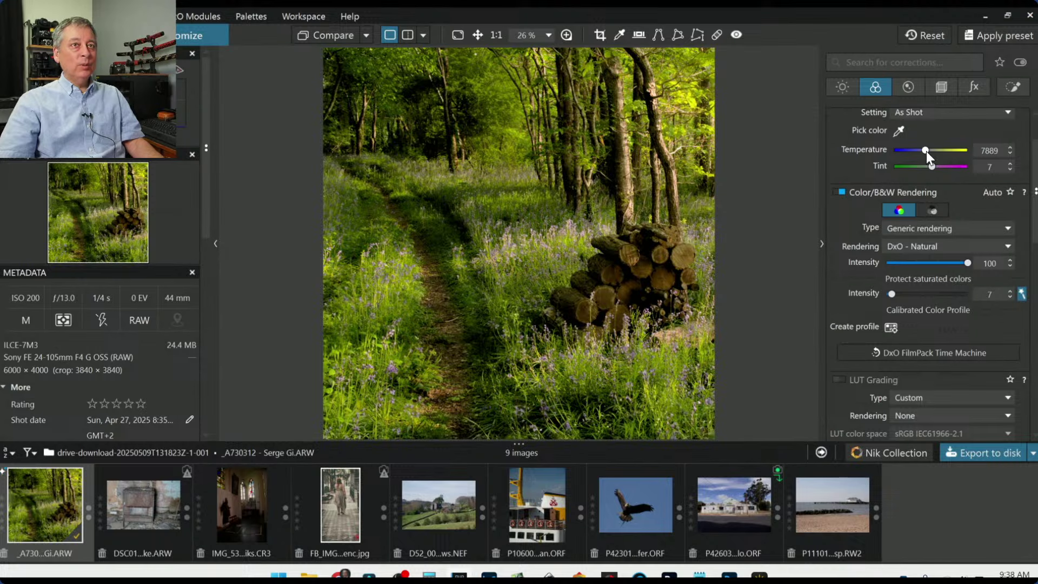
pyautogui.moveTo(926, 151)
pyautogui.mouseDown()
pyautogui.moveTo(937, 154)
pyautogui.moveTo(928, 154)
pyautogui.mouseUp()
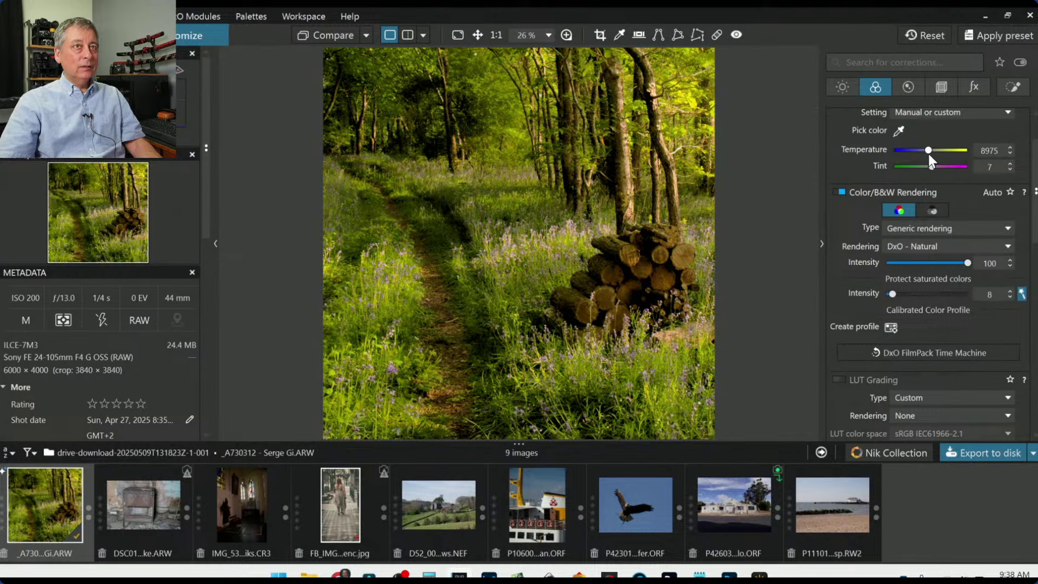
pyautogui.scroll(1, 922, 182)
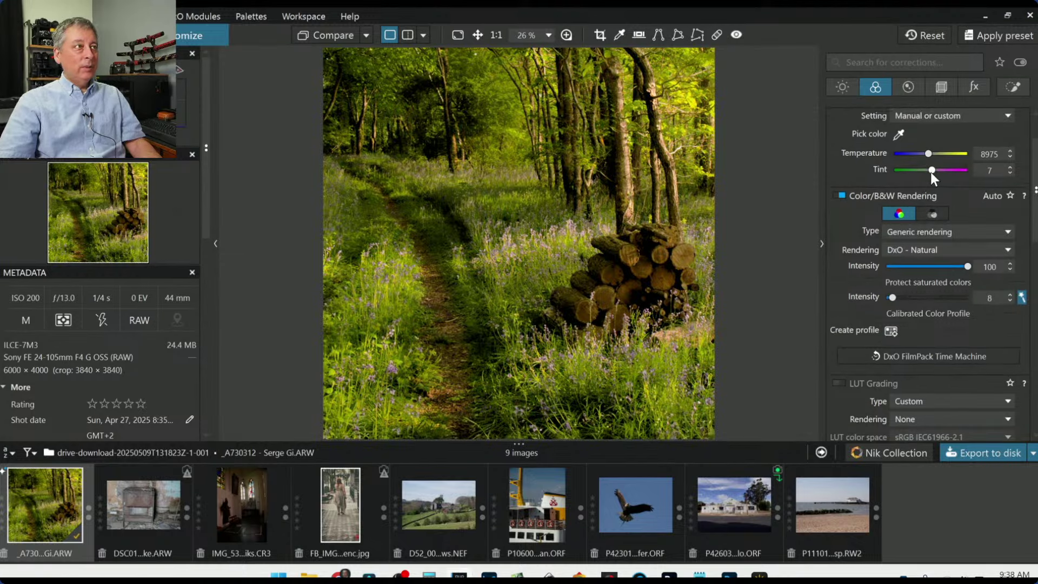
pyautogui.moveTo(932, 170); pyautogui.dragTo(931, 170)
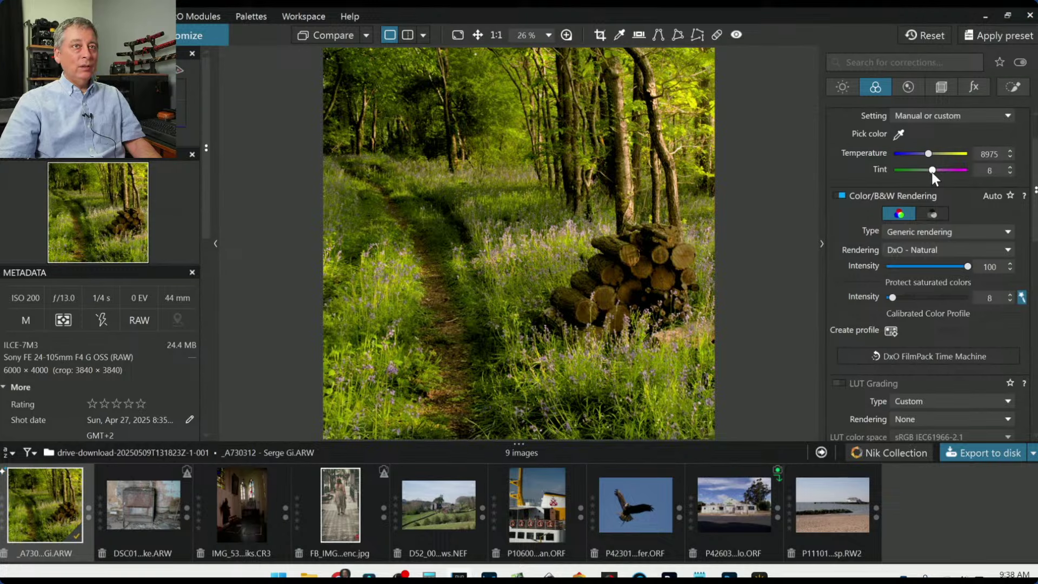
pyautogui.moveTo(931, 172); pyautogui.dragTo(937, 173)
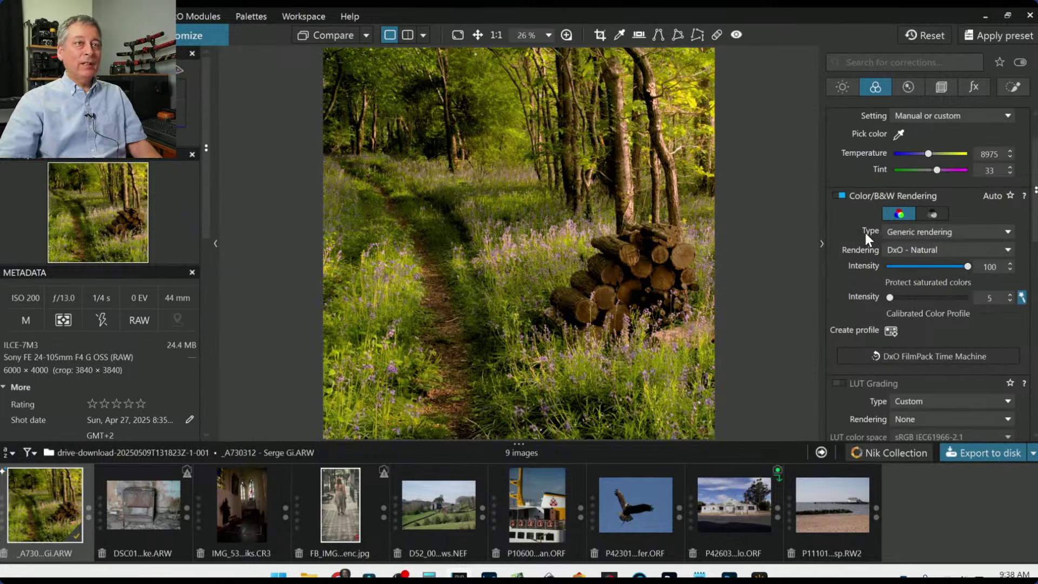
# Set the color rendering to DxO - Vibrant and lower the white balance Temperature to 8675.
pyautogui.click(913, 252)
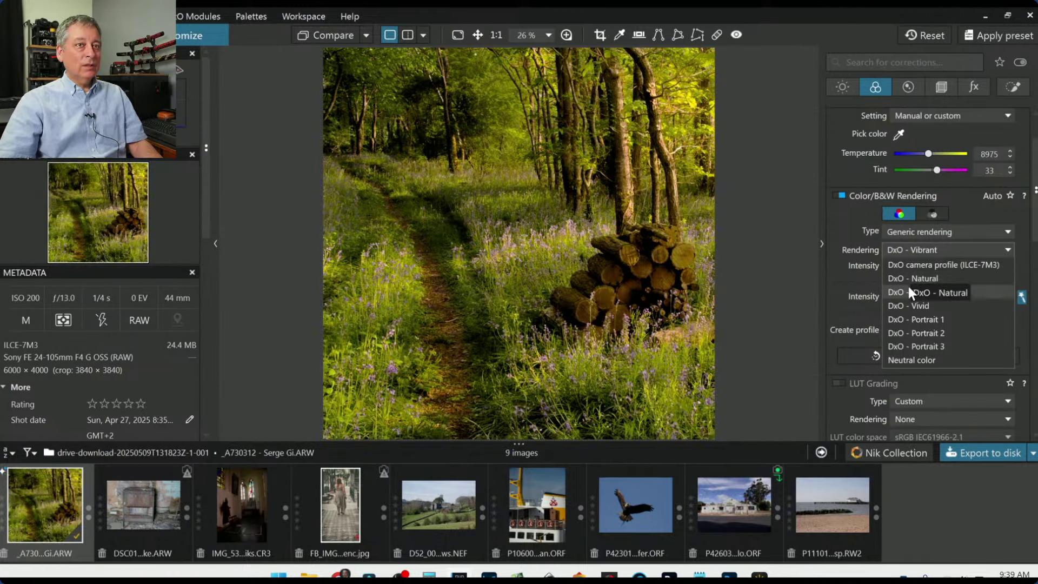
pyautogui.click(900, 292)
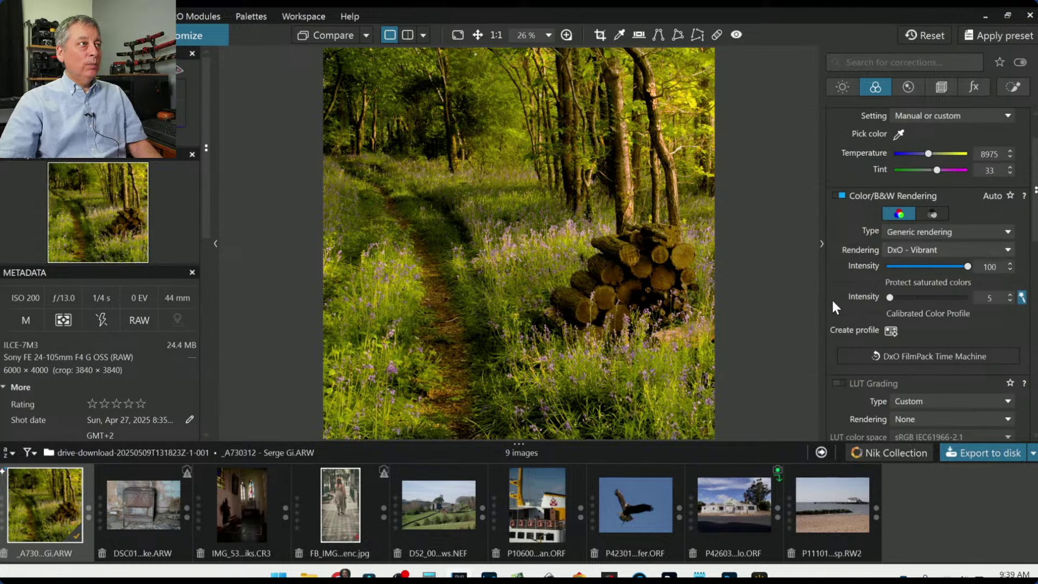
pyautogui.scroll(-1, 831, 297)
pyautogui.scroll(-1, 846, 313)
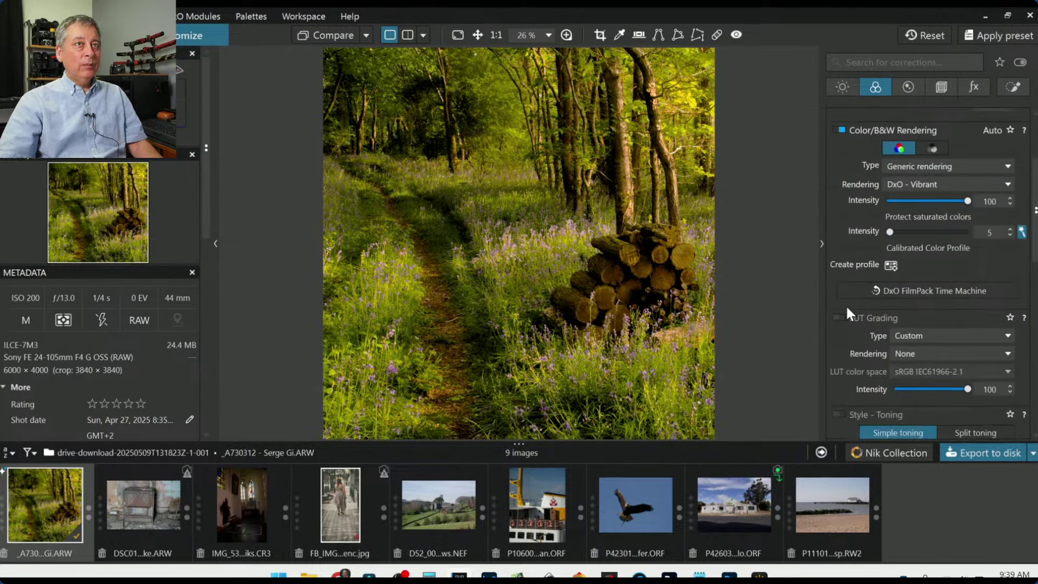
pyautogui.scroll(4, 846, 311)
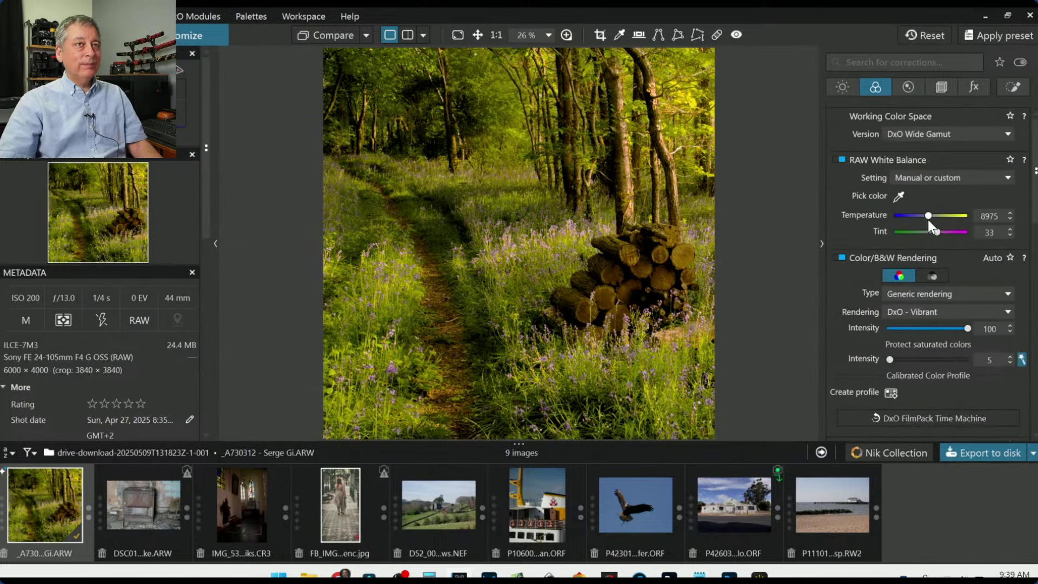
pyautogui.scroll(-2, 927, 216)
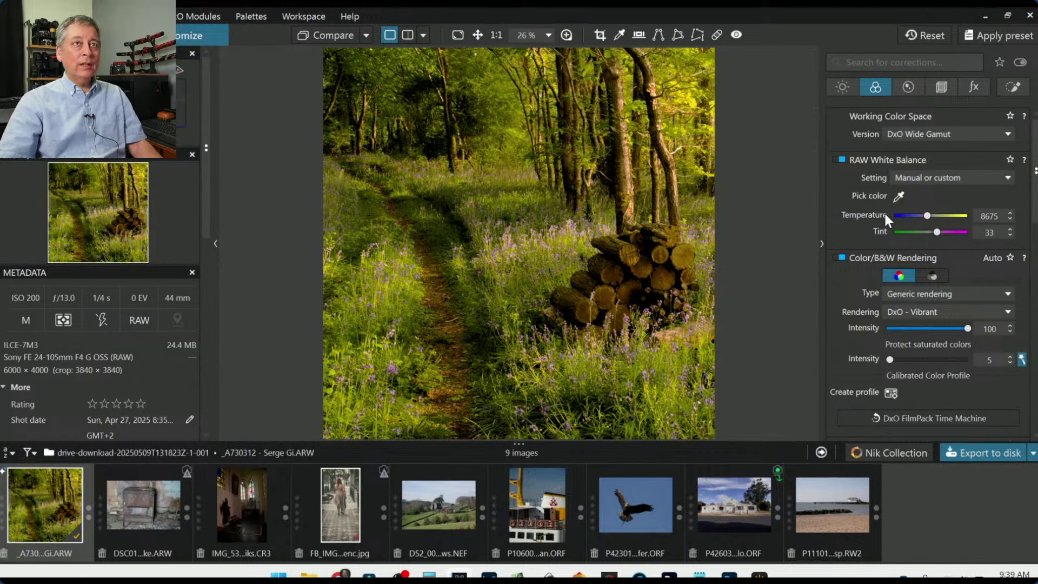
# Sample a purple bluebell beside the path with the HSL color picker to select its color channel.
pyautogui.scroll(-1, 853, 306)
pyautogui.scroll(-5, 854, 309)
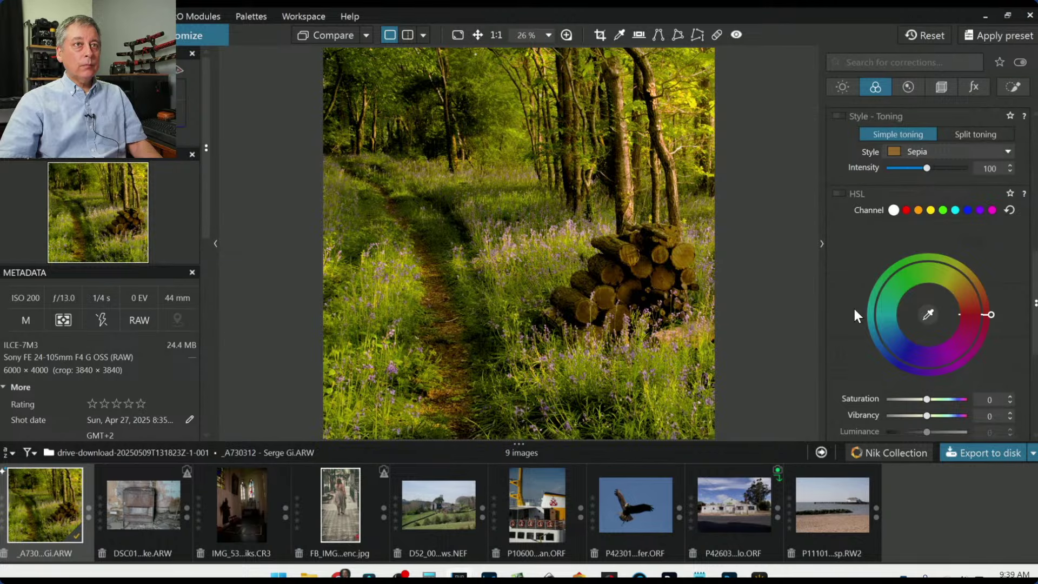
pyautogui.click(928, 314)
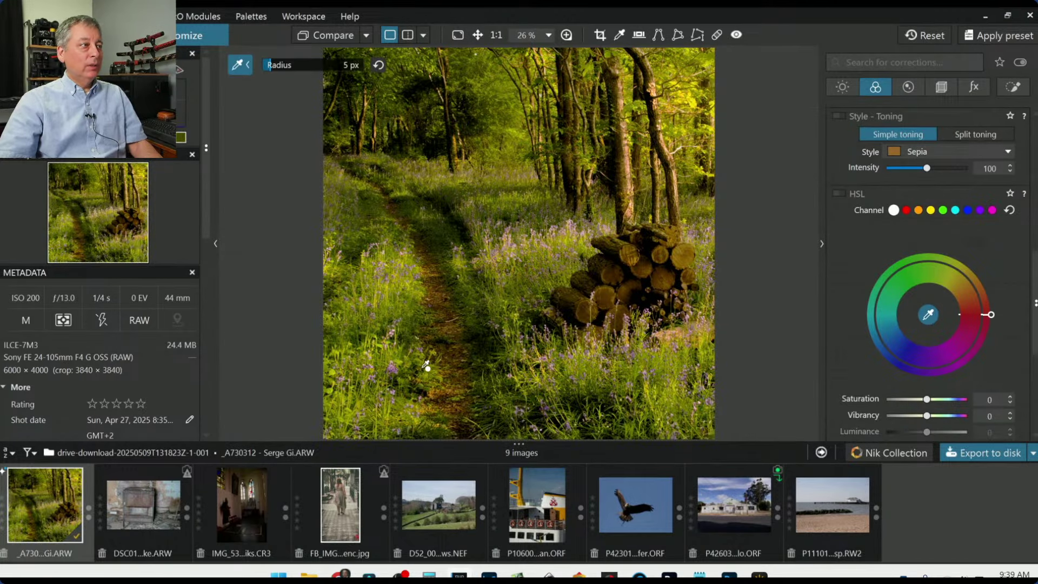
pyautogui.scroll(1, 388, 372)
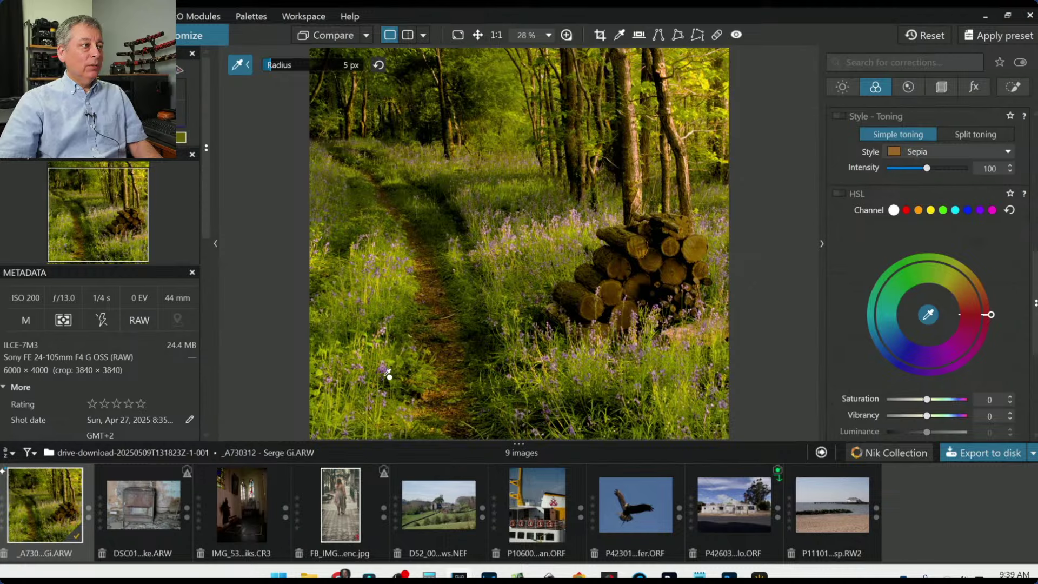
pyautogui.scroll(2, 387, 372)
pyautogui.scroll(2, 379, 360)
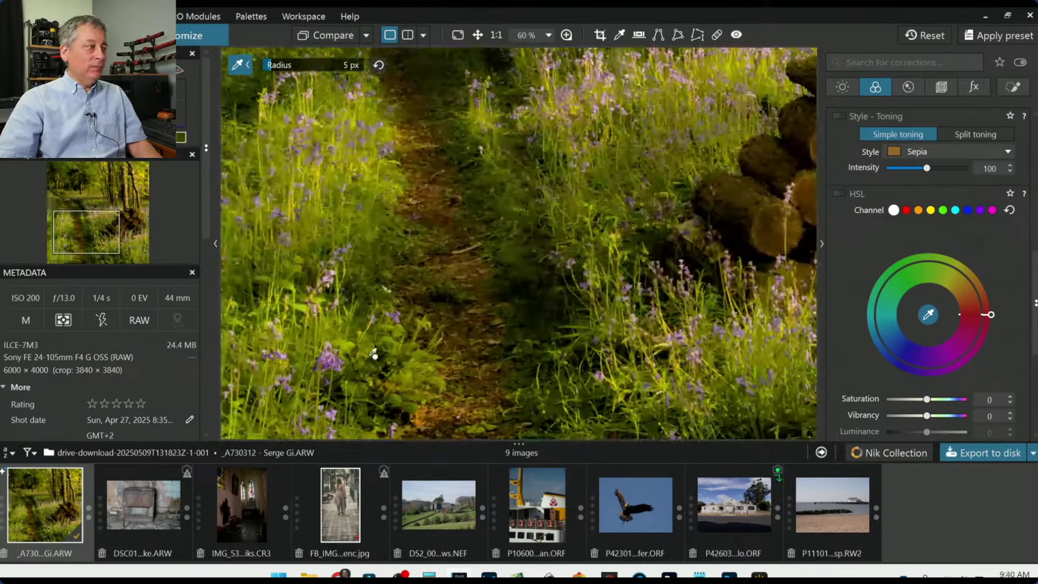
pyautogui.scroll(2, 374, 354)
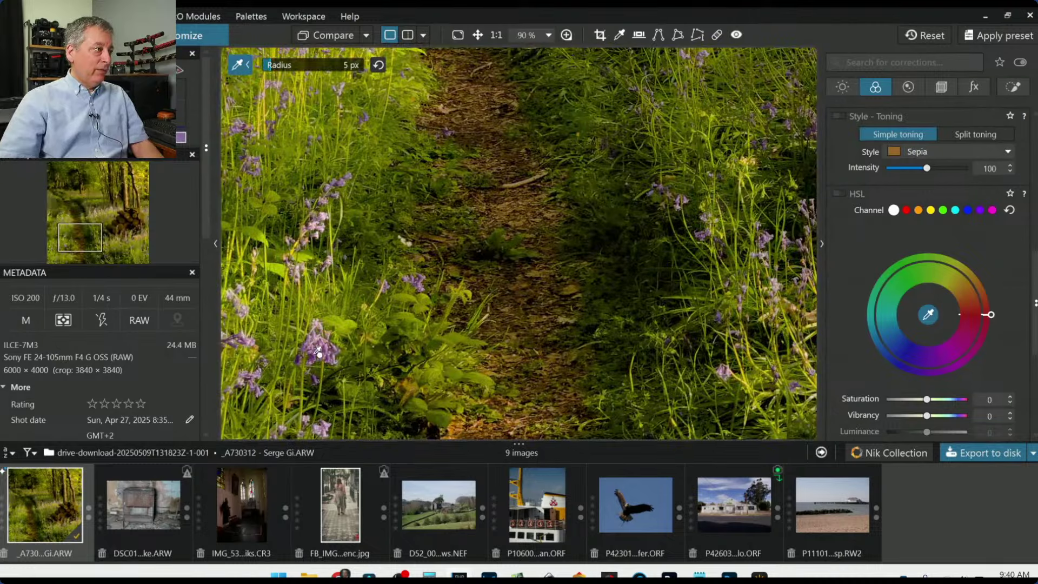
pyautogui.click(318, 350)
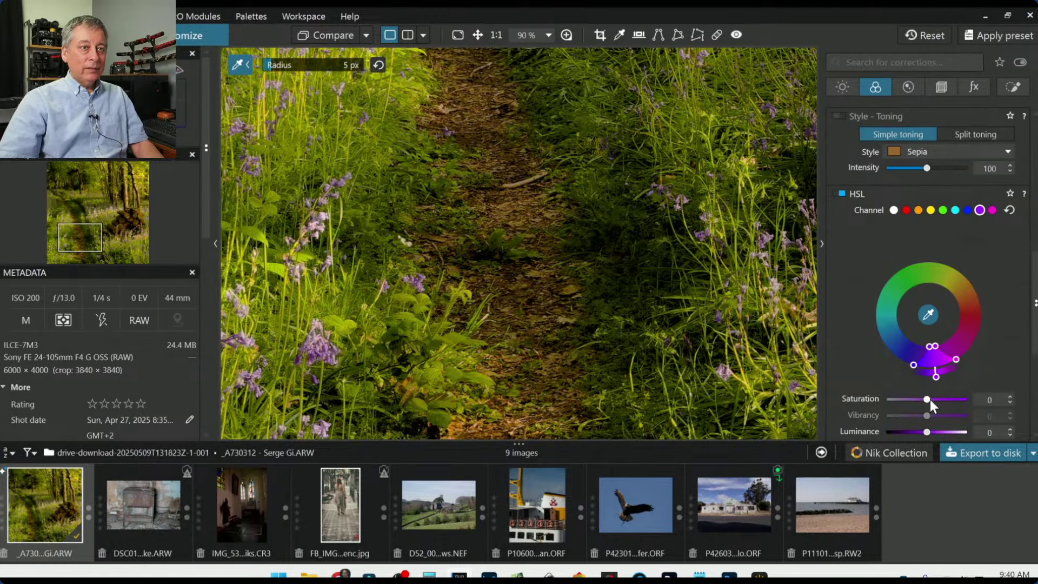
# Raise the Saturation of the purple HSL channel to 100.
pyautogui.moveTo(927, 400); pyautogui.dragTo(951, 403)
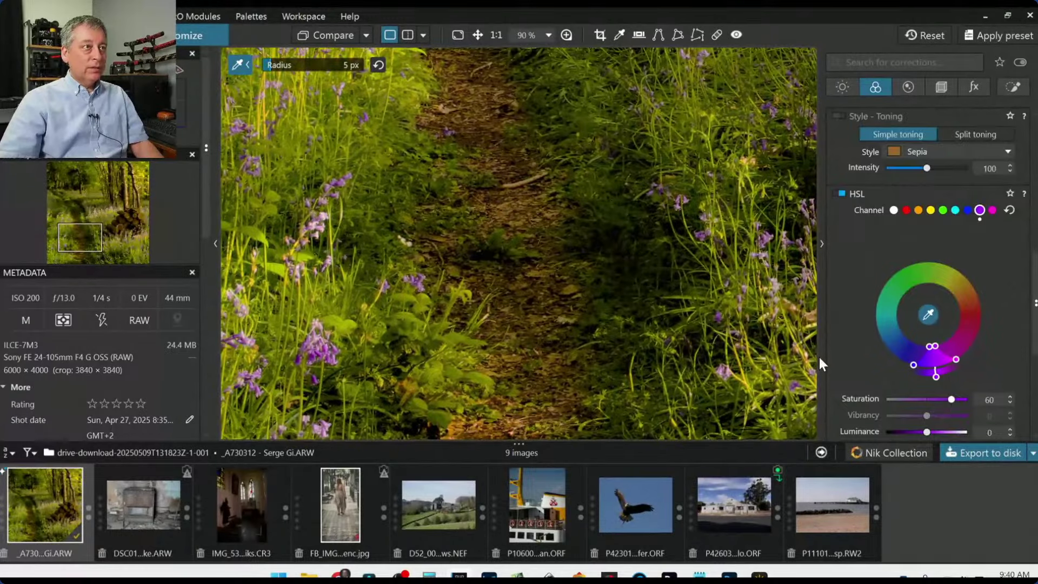
pyautogui.scroll(-5, 811, 349)
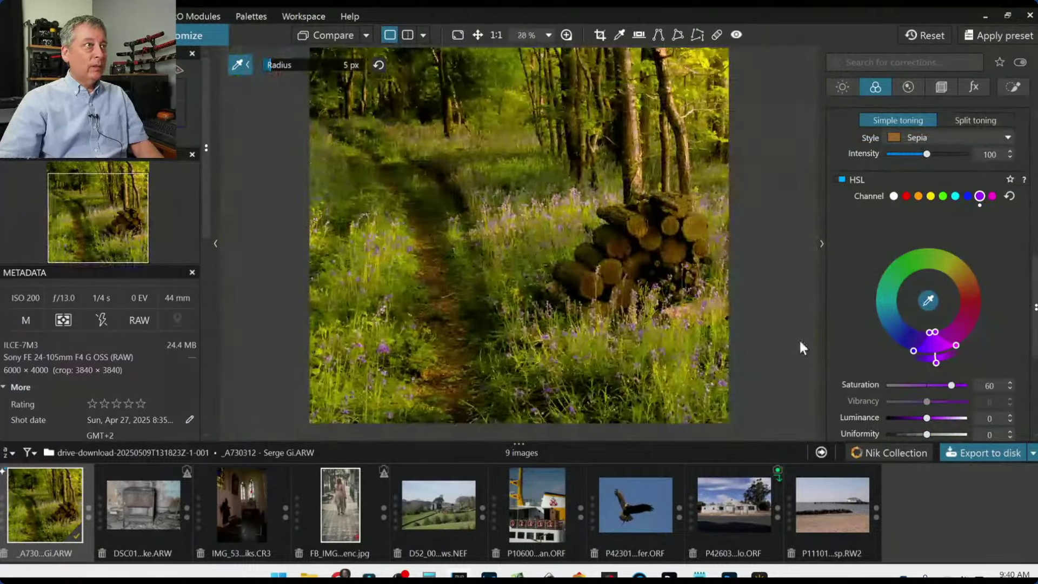
pyautogui.moveTo(950, 386); pyautogui.dragTo(967, 385)
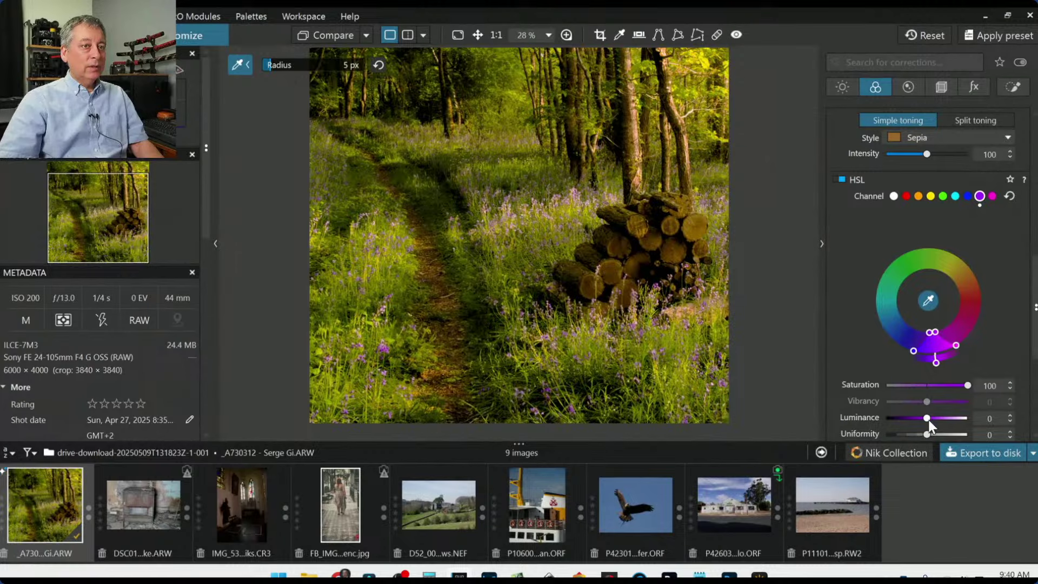
# Try the purple HSL channel's Luminance at -50, and reset it to 0.
pyautogui.moveTo(926, 421); pyautogui.dragTo(907, 429)
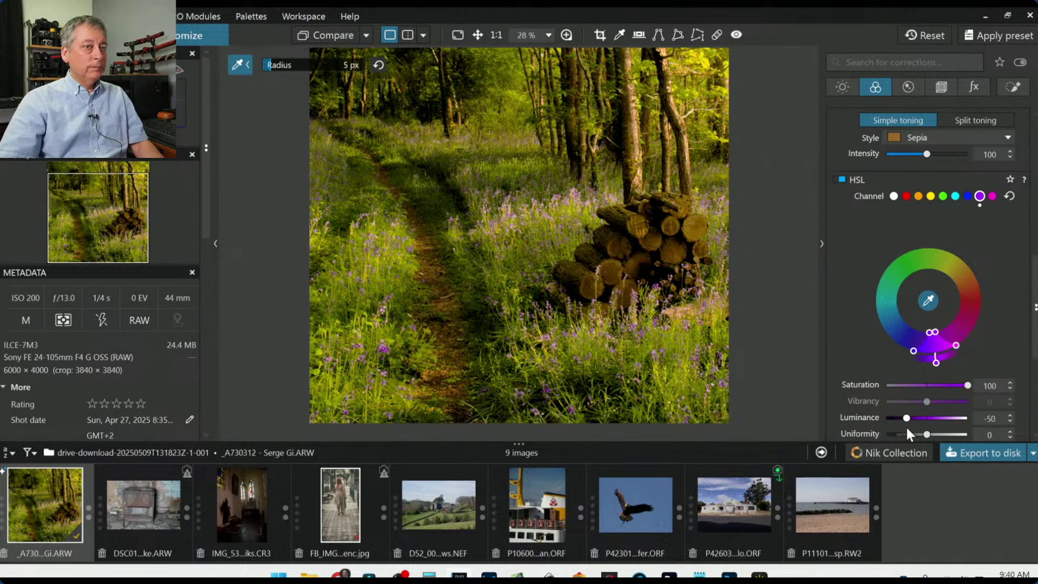
pyautogui.doubleClick(906, 417)
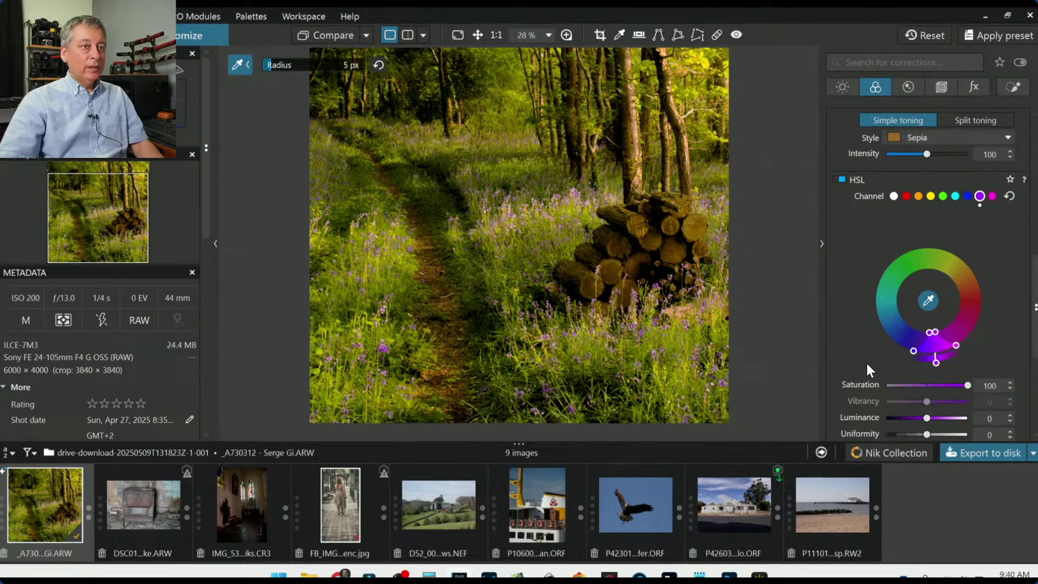
pyautogui.scroll(-1, 867, 368)
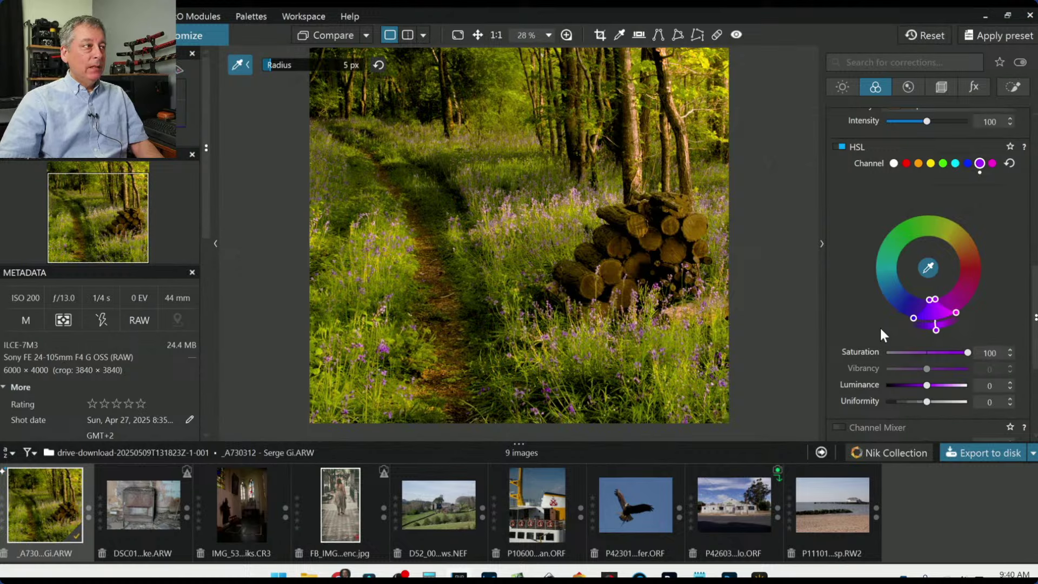
# Sample the cut log ends into the yellow HSL channel and shift its hue slightly on the color wheel.
pyautogui.scroll(3, 874, 326)
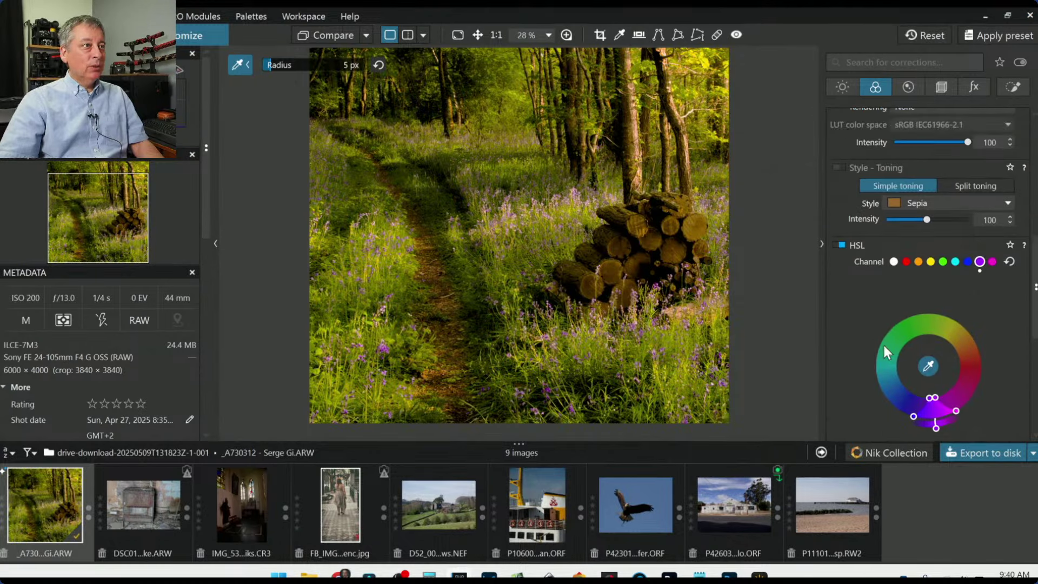
pyautogui.click(697, 226)
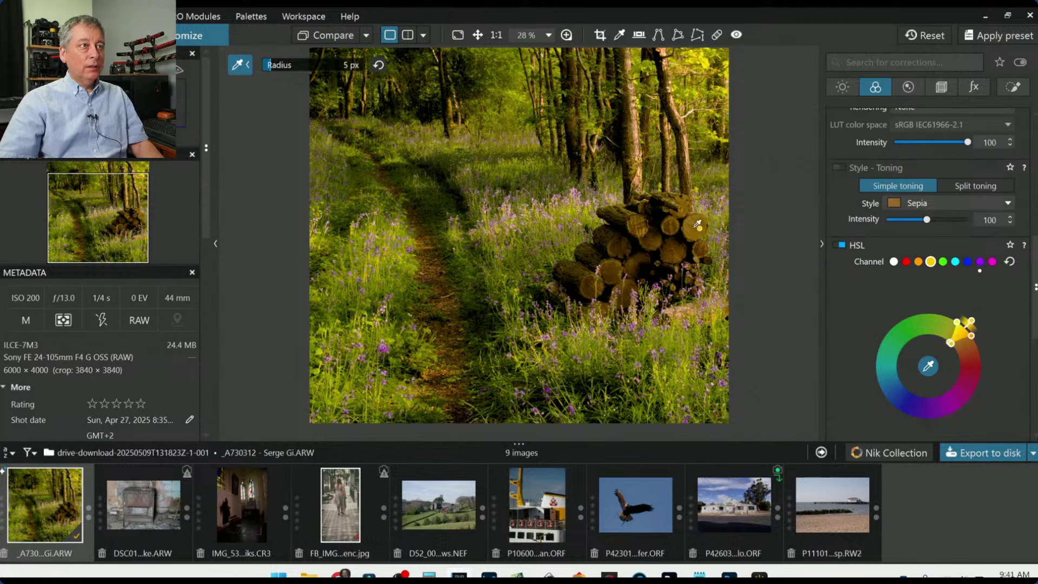
pyautogui.click(653, 233)
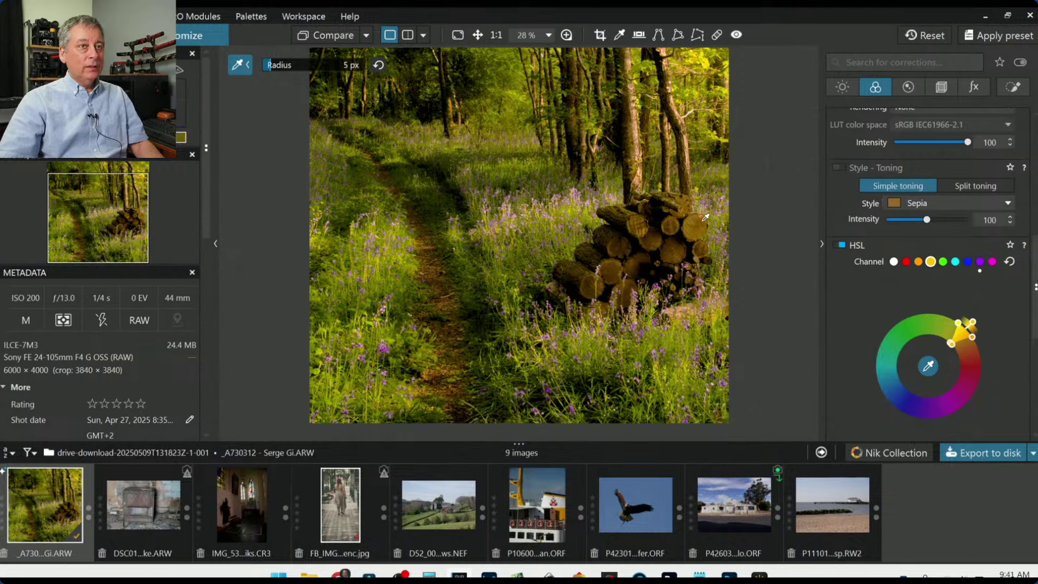
pyautogui.click(972, 324)
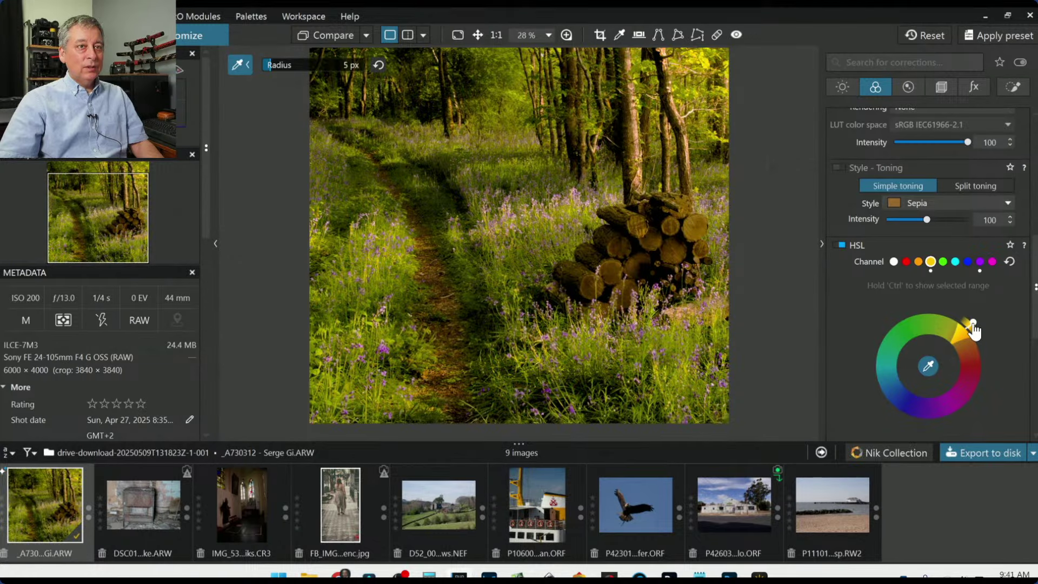
pyautogui.moveTo(972, 324); pyautogui.dragTo(974, 325)
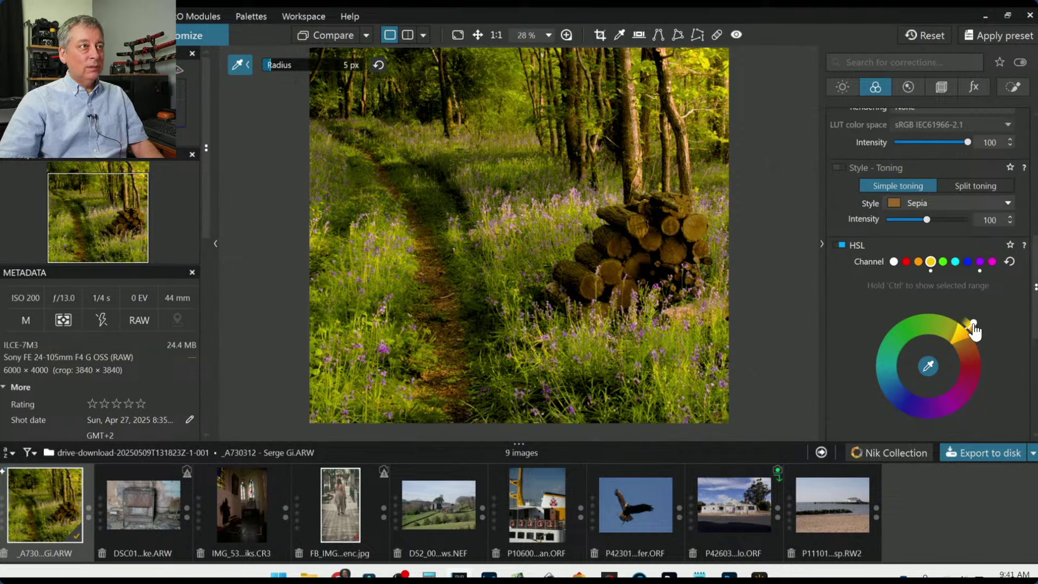
pyautogui.moveTo(974, 324); pyautogui.dragTo(977, 327)
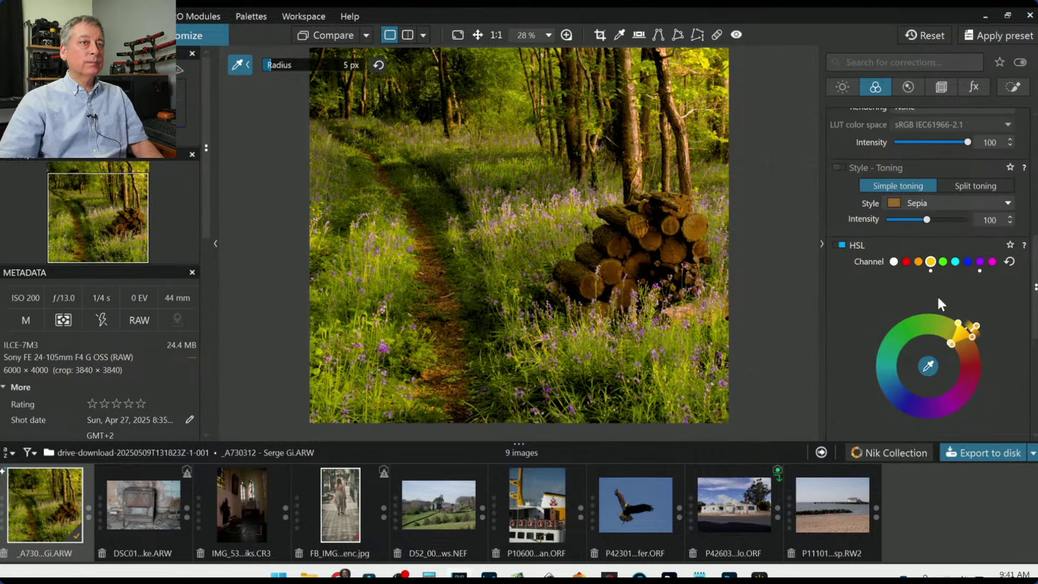
# Reduce the Saturation of the green HSL channel to -28.
pyautogui.click(943, 261)
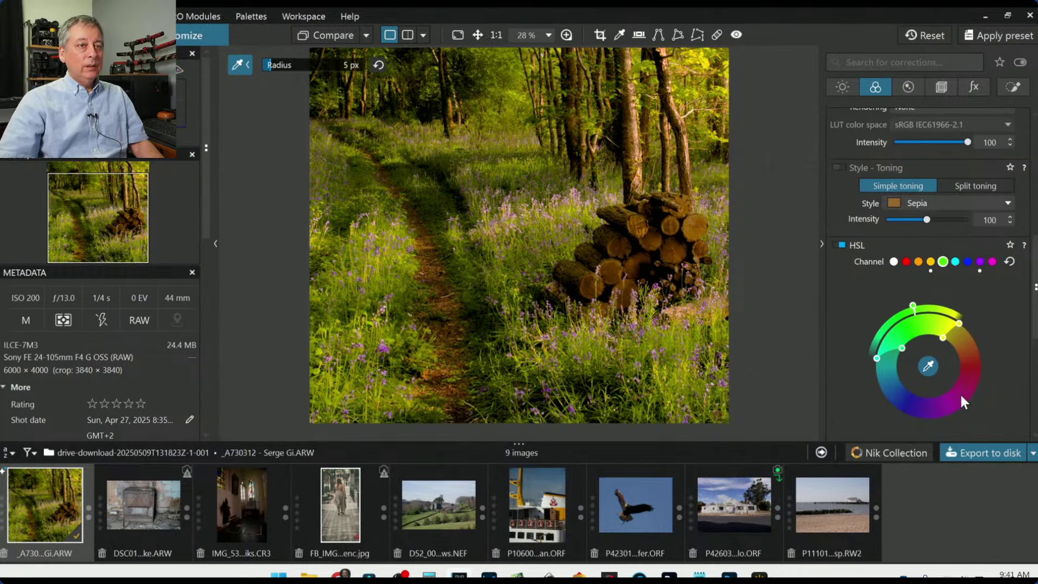
pyautogui.scroll(-2, 961, 397)
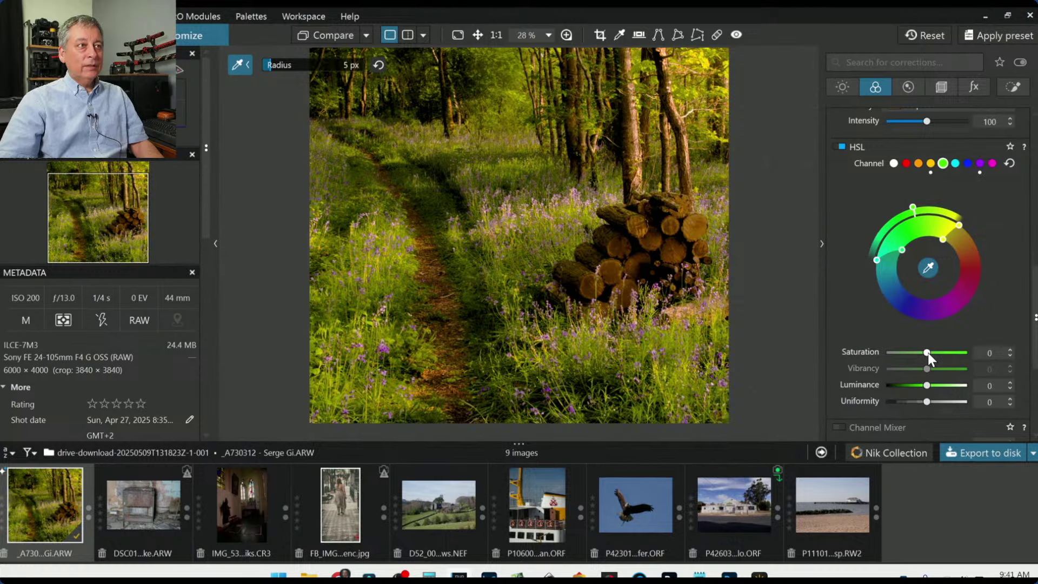
pyautogui.moveTo(927, 352); pyautogui.dragTo(916, 353)
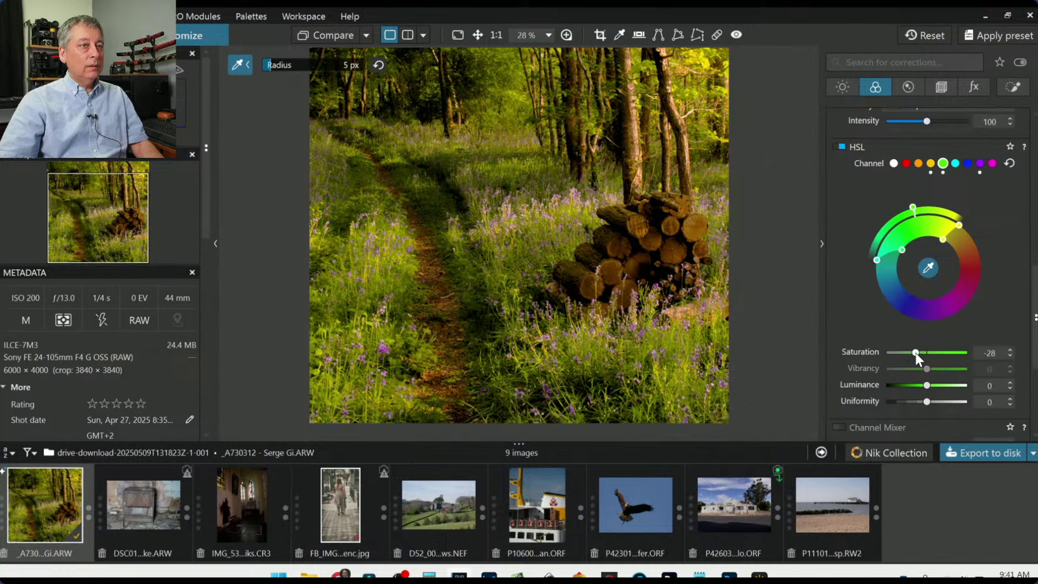
pyautogui.moveTo(915, 352); pyautogui.dragTo(916, 352)
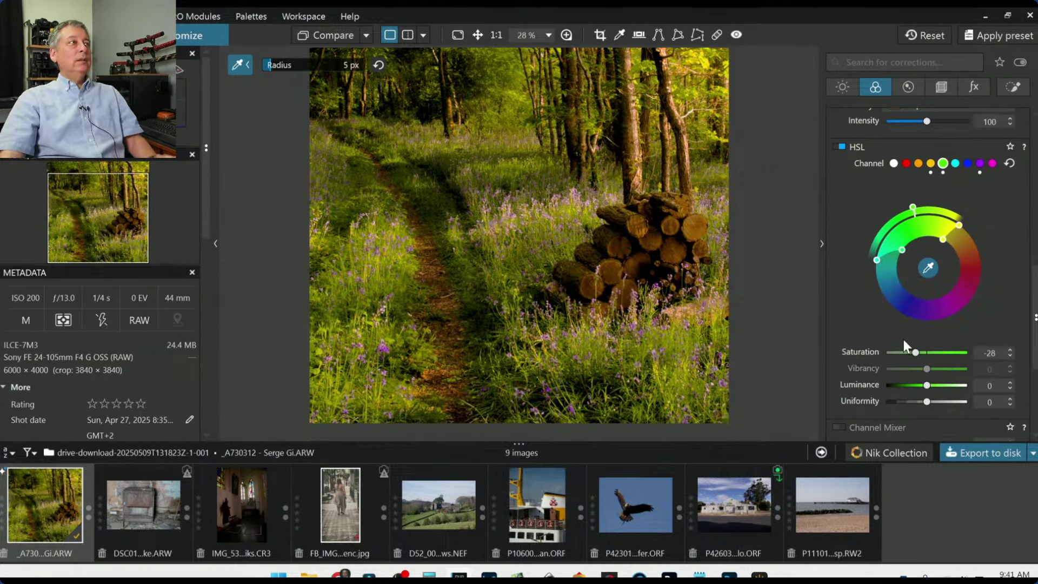
# Reduce the Saturation of the yellow HSL channel to -19.
pyautogui.scroll(2, 838, 273)
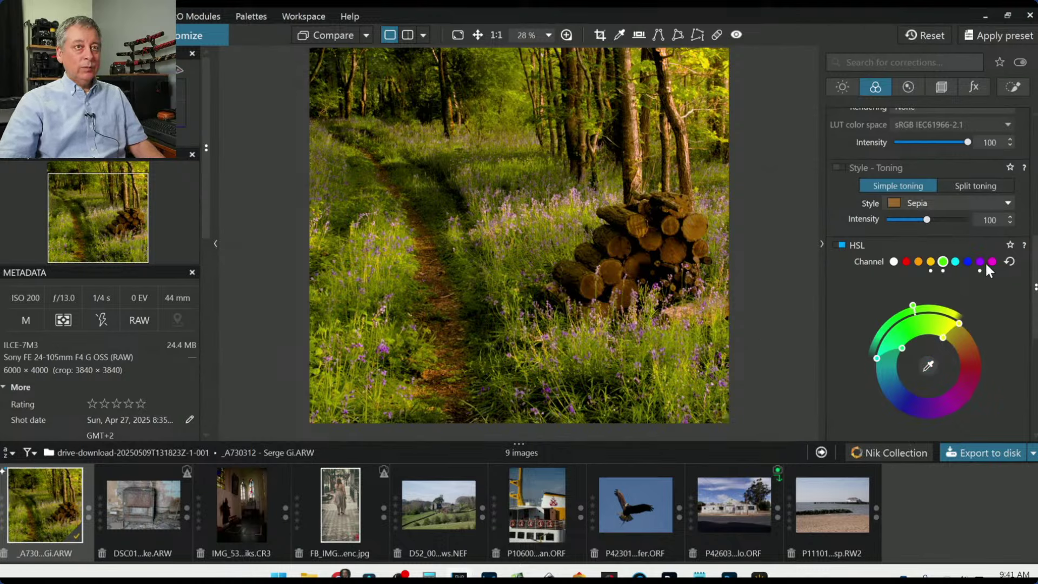
pyautogui.click(930, 262)
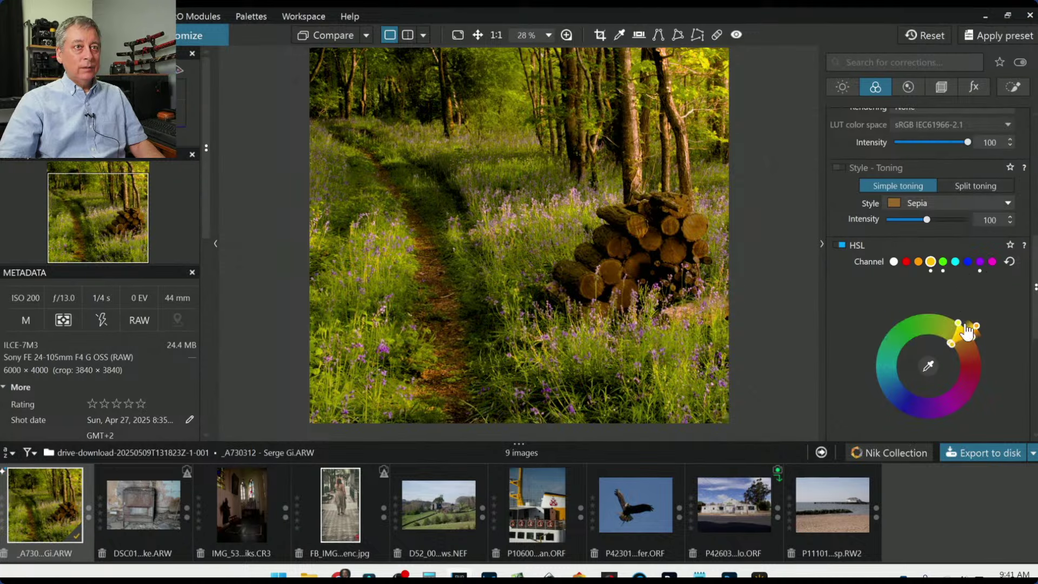
pyautogui.scroll(-3, 982, 373)
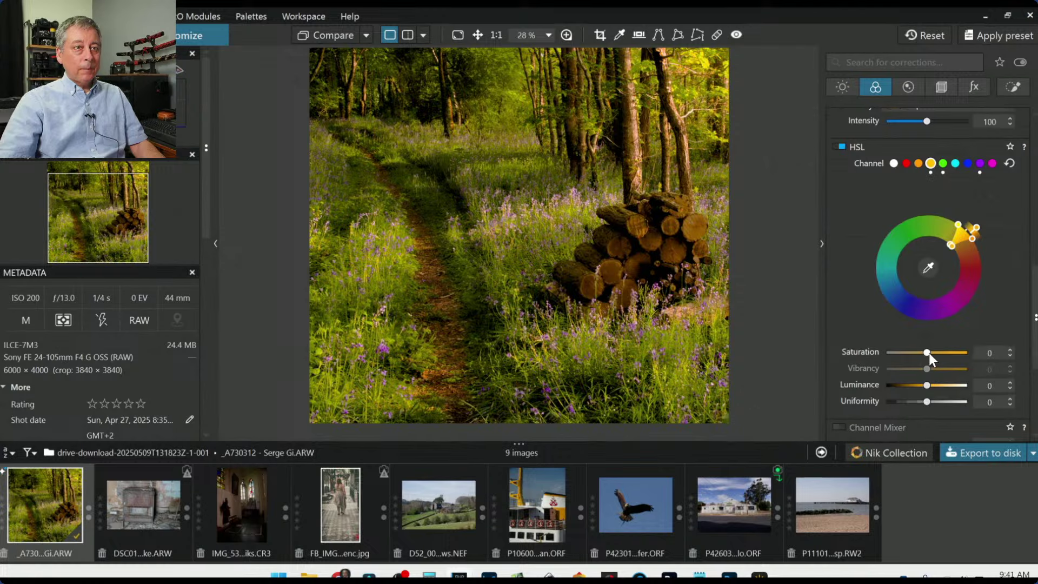
pyautogui.moveTo(928, 352); pyautogui.dragTo(919, 351)
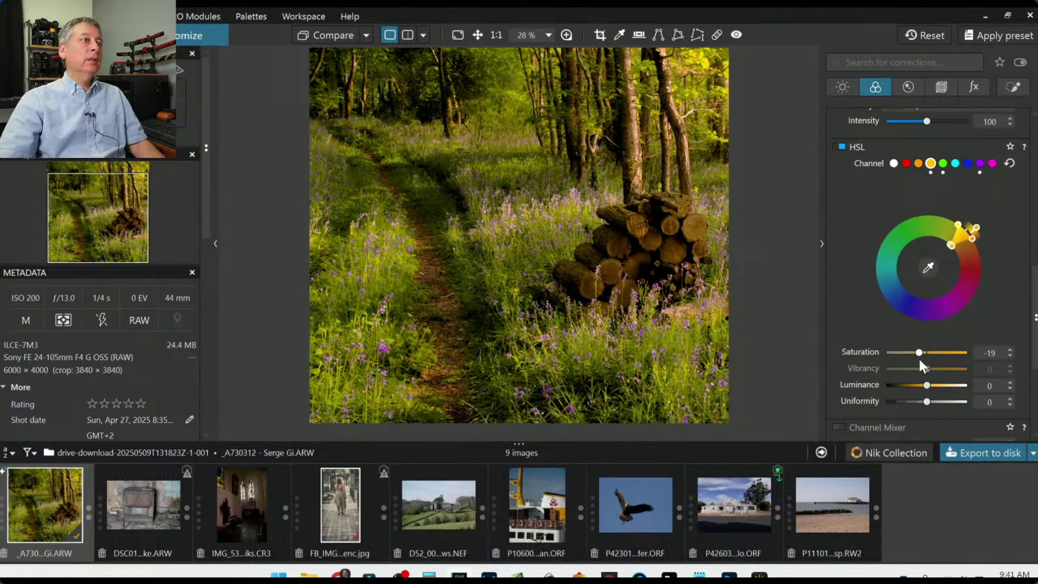
# Create a control point local adjustment with four points on the foreground purple flowers, two on each side of the path.
pyautogui.scroll(6, 864, 218)
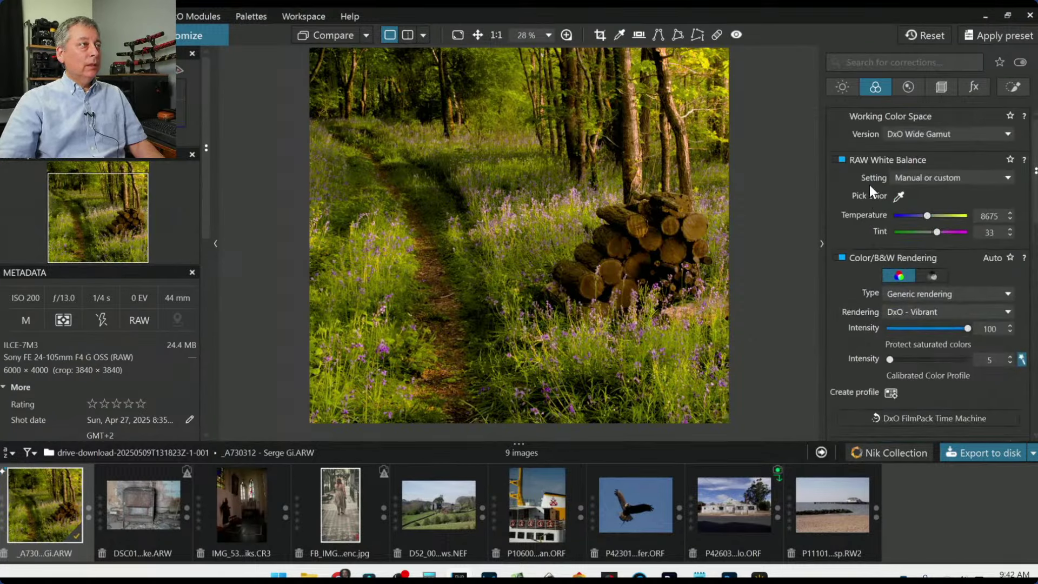
pyautogui.click(1009, 87)
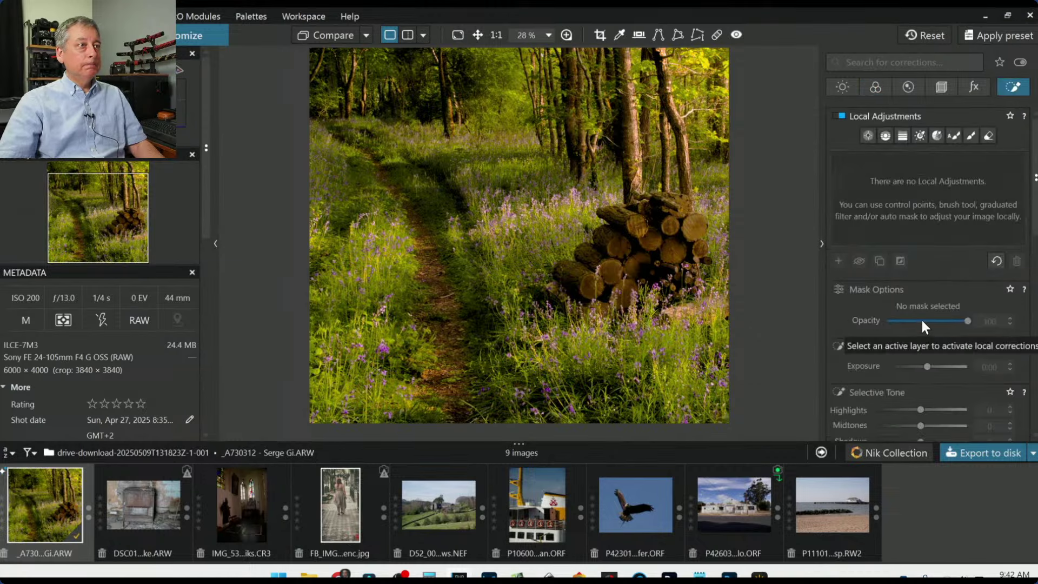
pyautogui.click(868, 136)
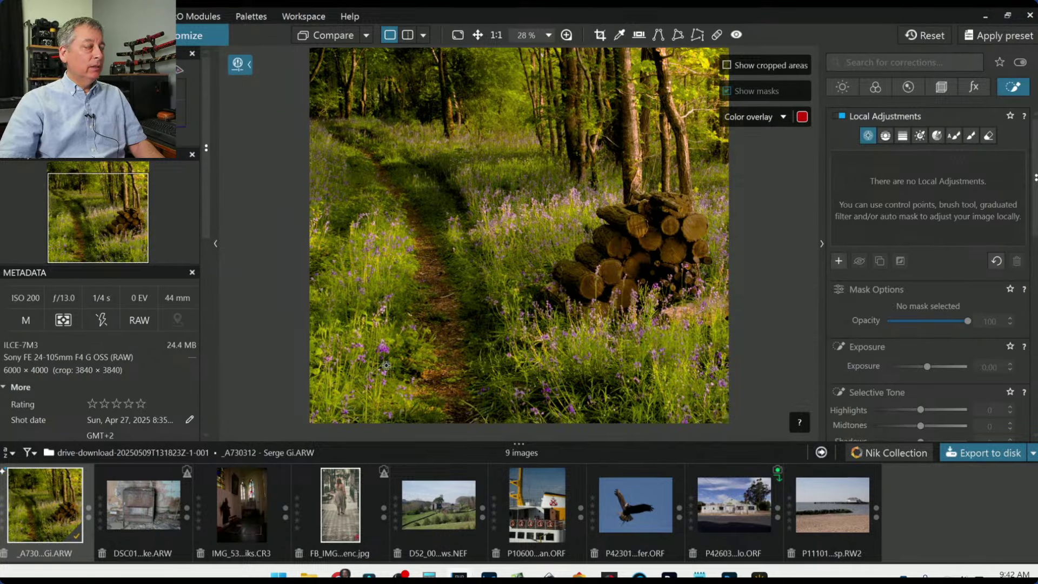
pyautogui.scroll(1, 386, 366)
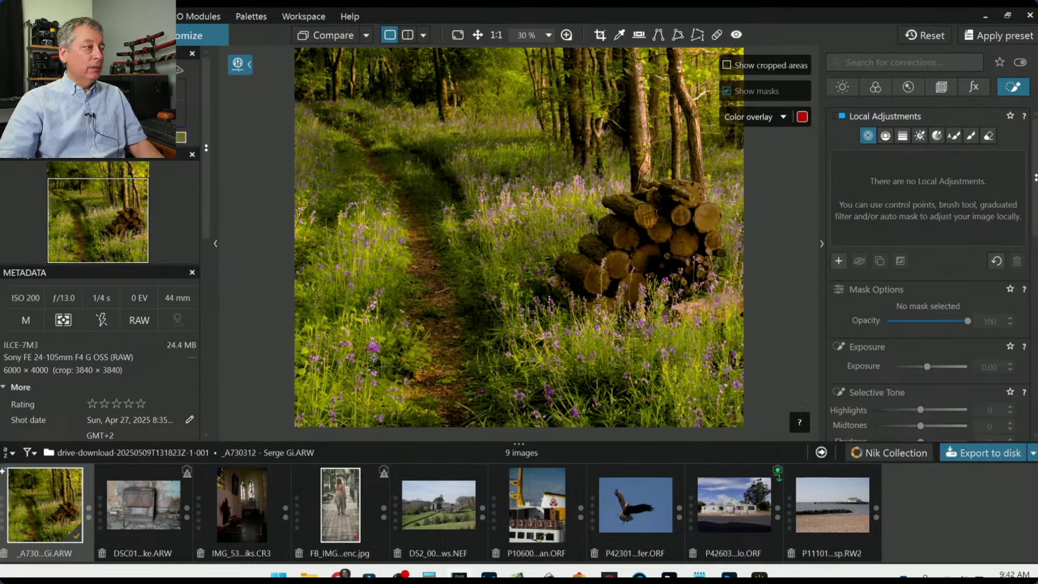
pyautogui.scroll(5, 374, 357)
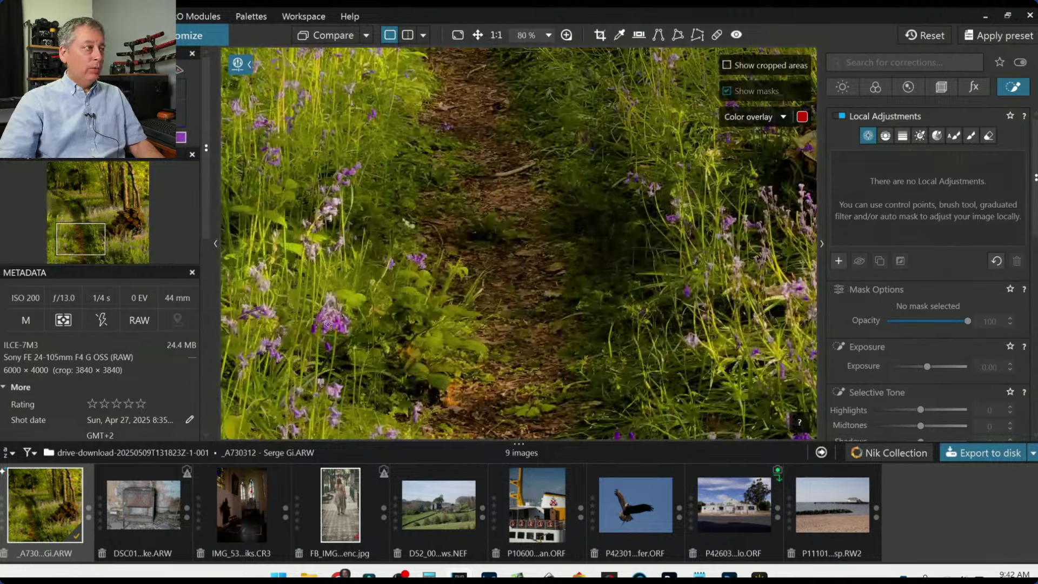
pyautogui.click(328, 324)
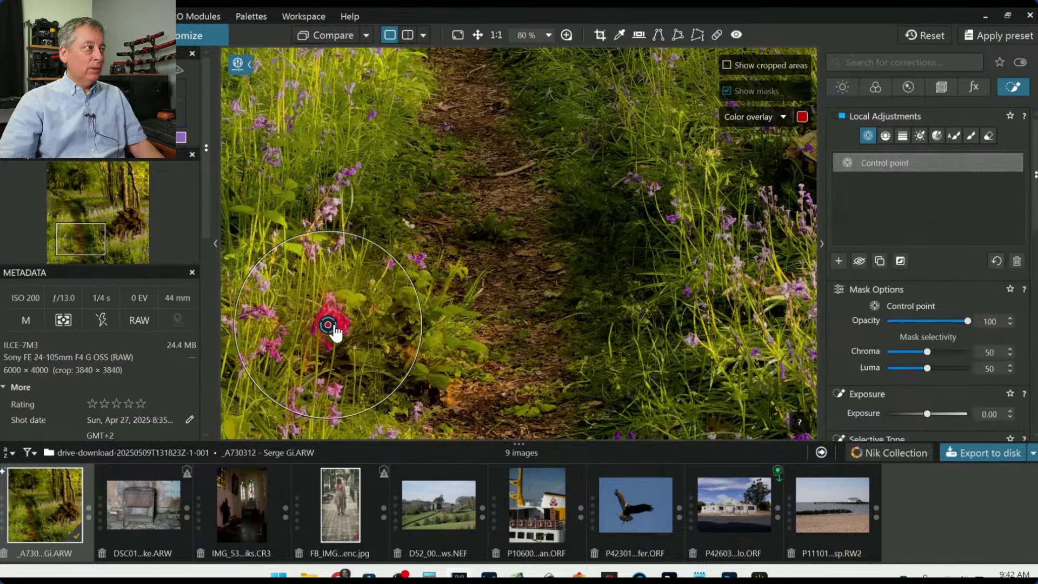
pyautogui.click(326, 211)
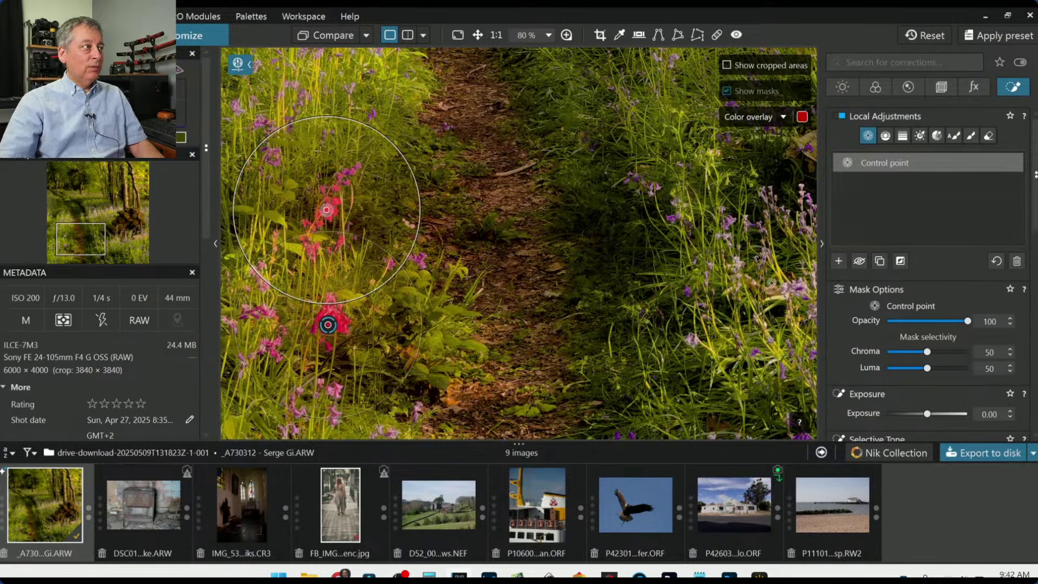
pyautogui.click(799, 287)
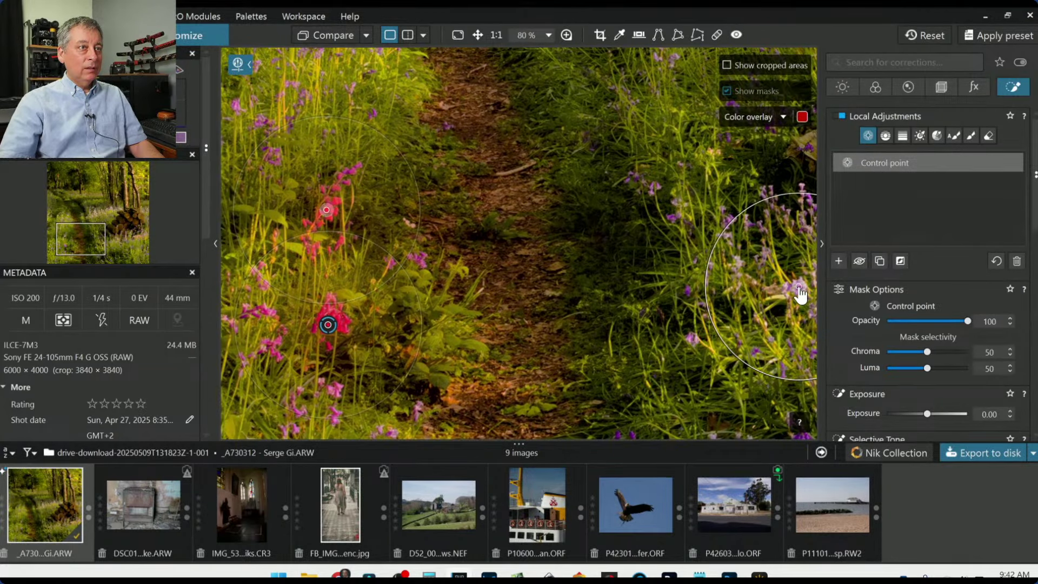
pyautogui.click(633, 177)
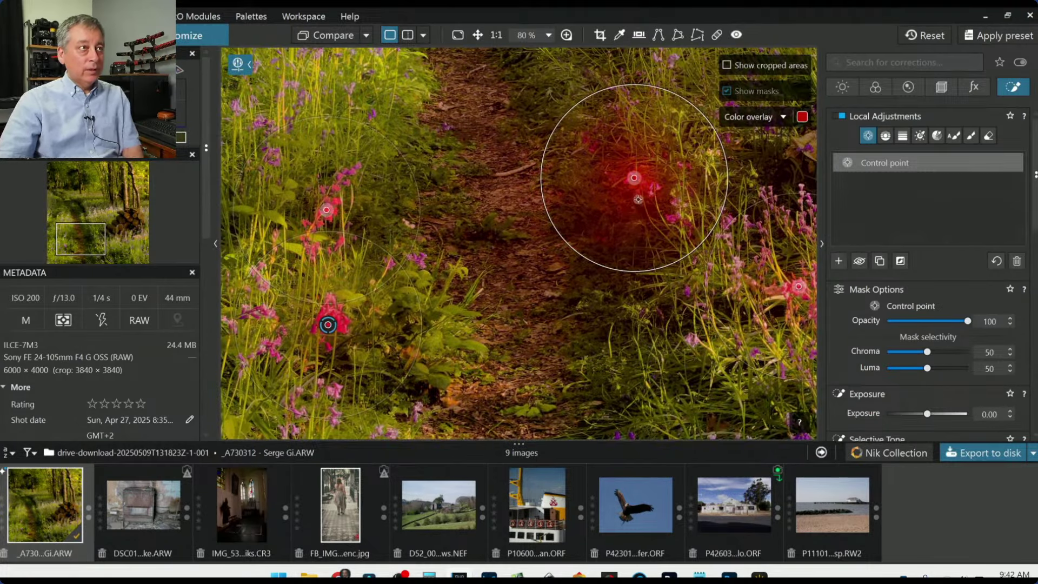
# Center the control point beside the path on the purple blossom and set the mask's Chroma selectivity to 55.
pyautogui.scroll(3, 637, 198)
pyautogui.moveTo(629, 148); pyautogui.dragTo(631, 139)
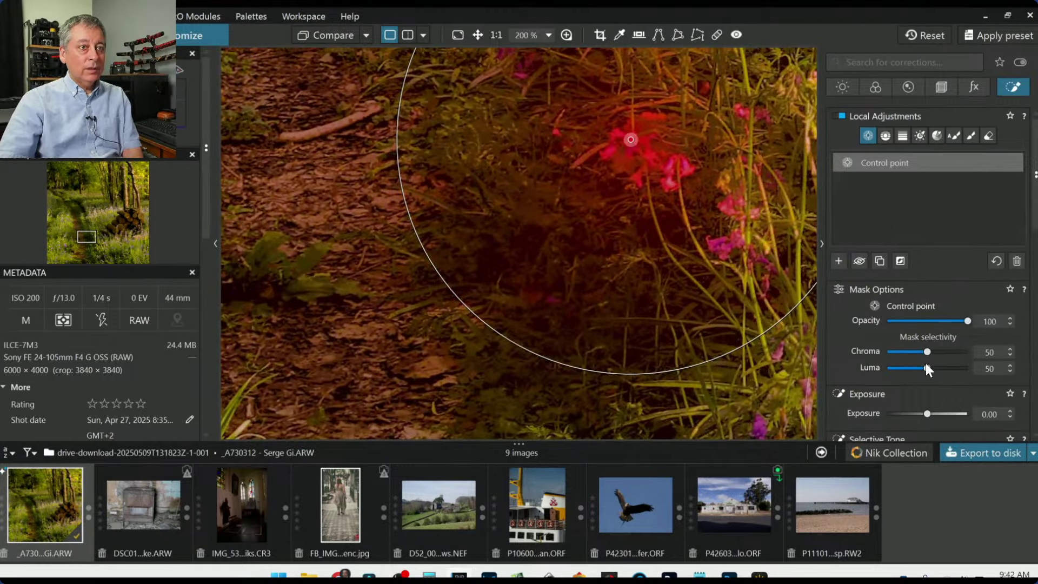
pyautogui.moveTo(929, 354); pyautogui.dragTo(930, 356)
# Add two control points on the purple flowers farther up along the right side of the path.
pyautogui.scroll(-1, 524, 301)
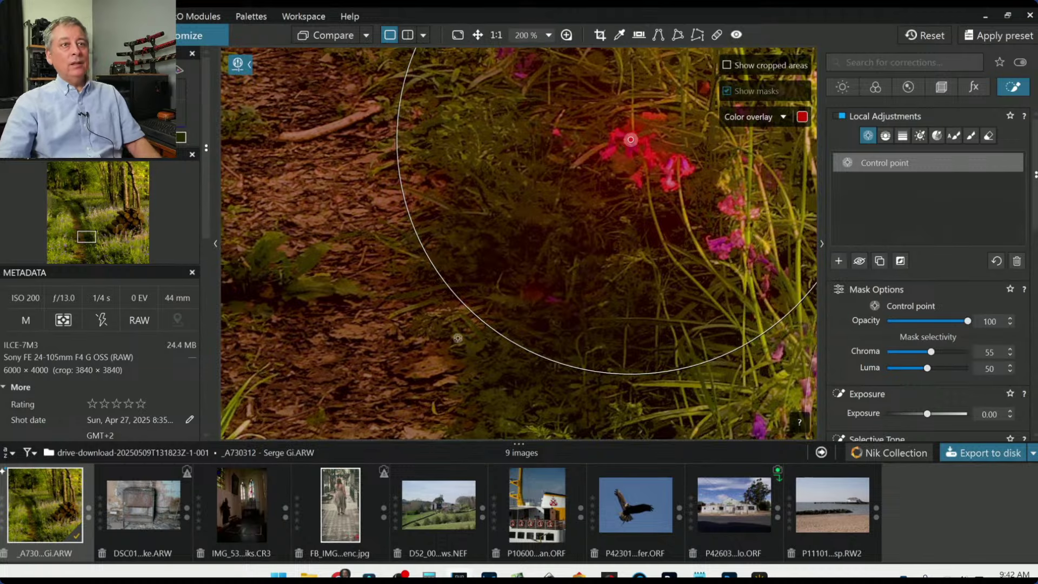
pyautogui.scroll(-1, 436, 315)
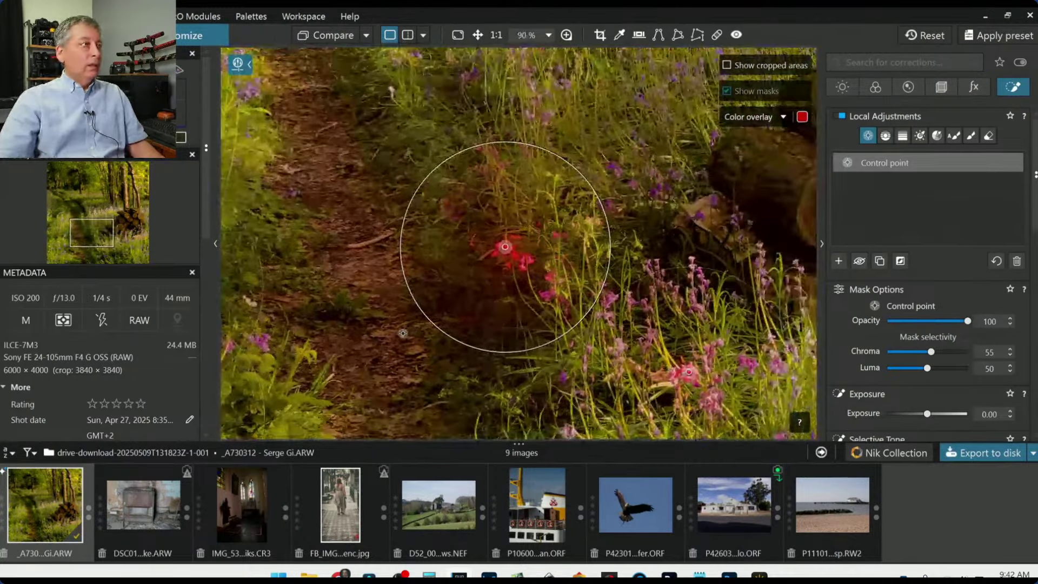
pyautogui.scroll(1, 536, 142)
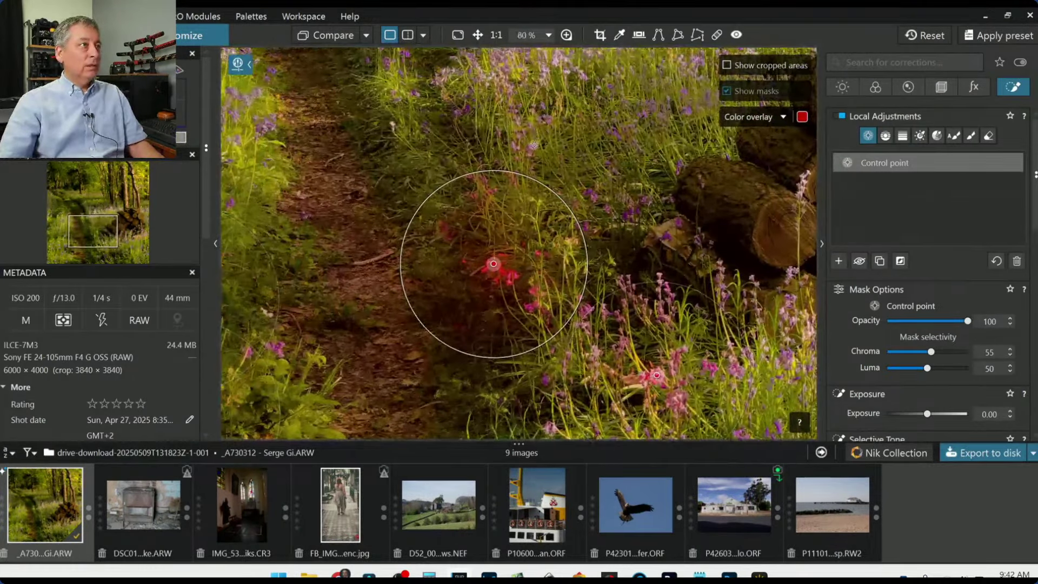
pyautogui.click(533, 146)
pyautogui.scroll(-3, 548, 177)
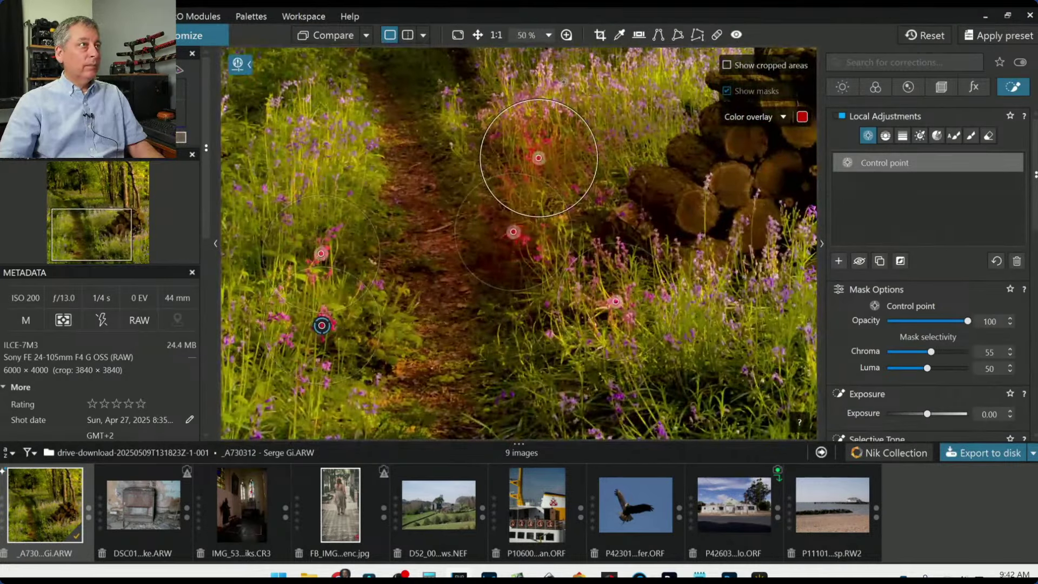
pyautogui.click(557, 85)
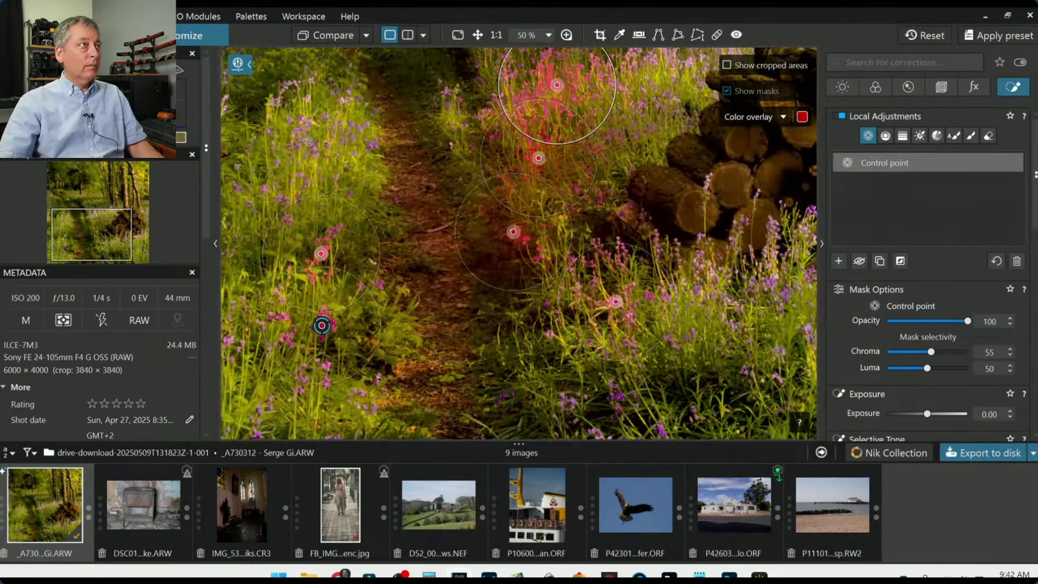
# Add control points on the flower clump left of the path, the flowers before the log pile, and the lower foreground flowers.
pyautogui.click(301, 119)
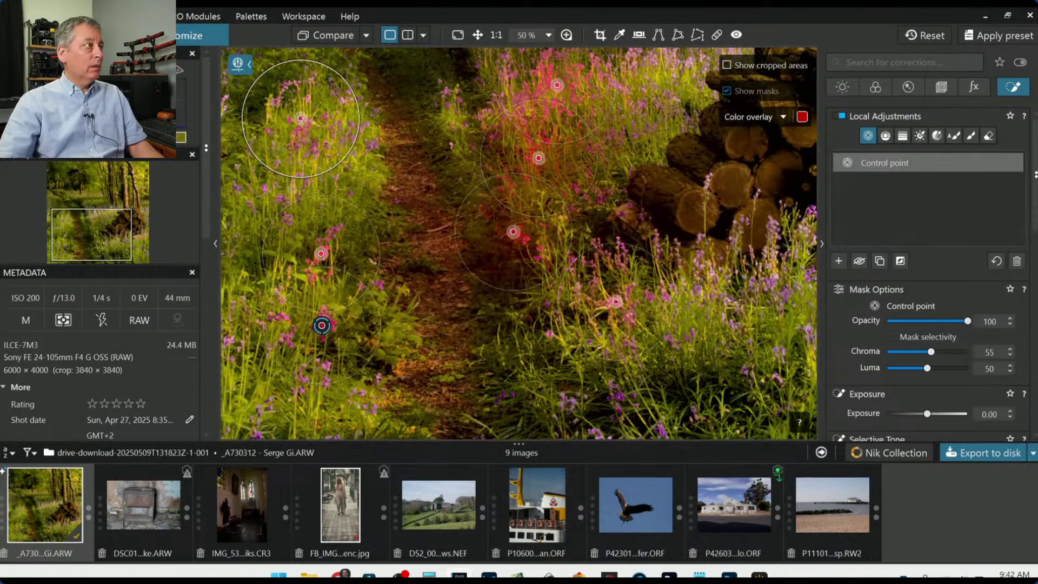
pyautogui.click(772, 283)
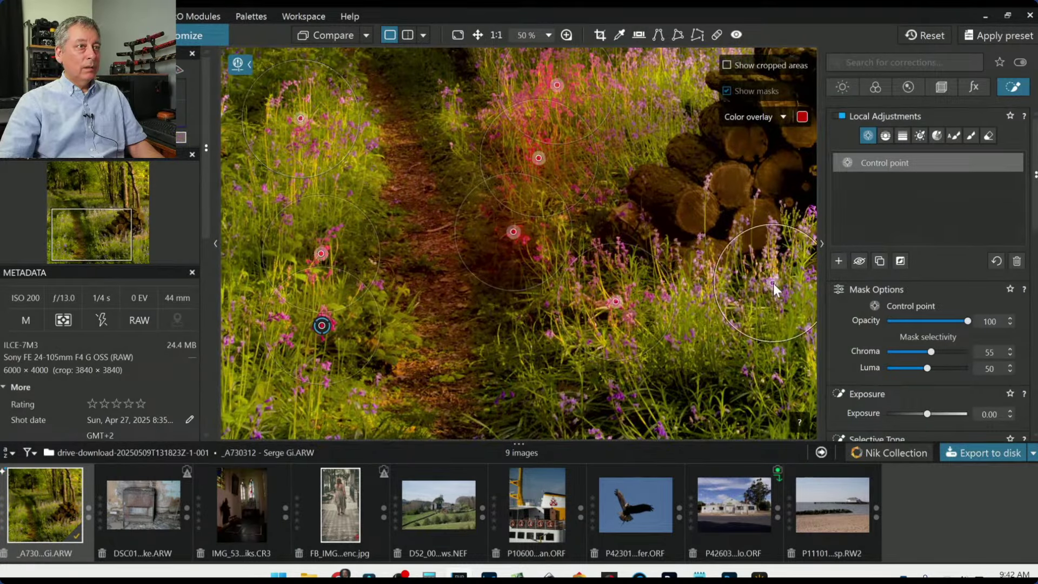
pyautogui.click(617, 398)
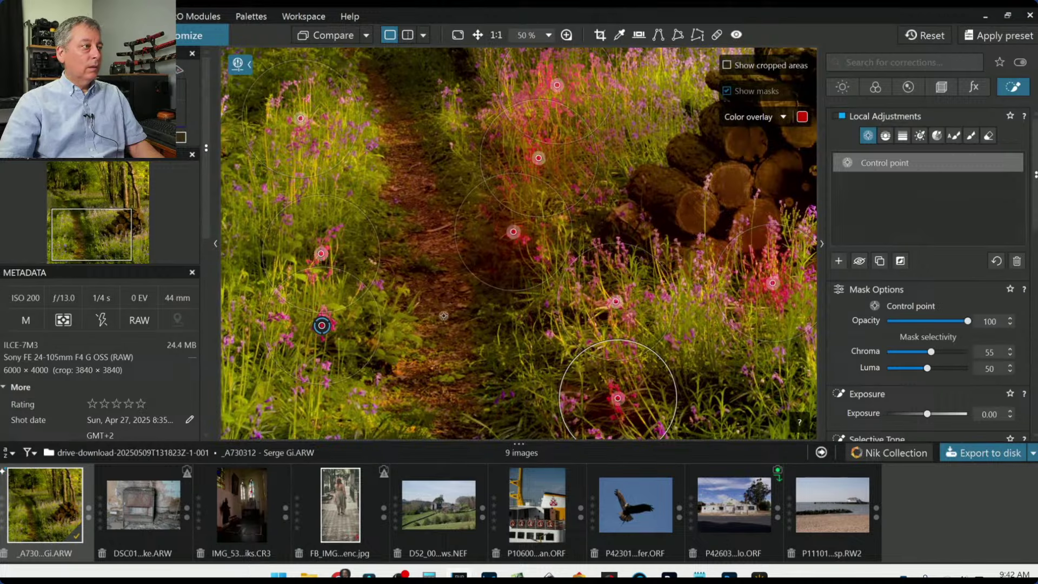
# Add control points on the flowers behind the log pile, beside the upper path, and in the distant patch below the trees.
pyautogui.scroll(-2, 443, 304)
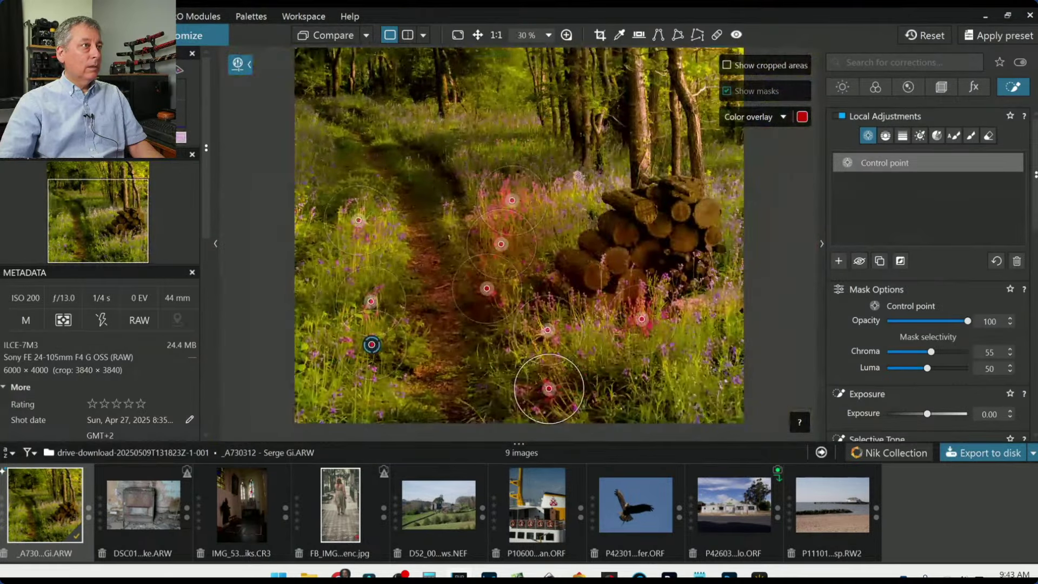
pyautogui.click(577, 175)
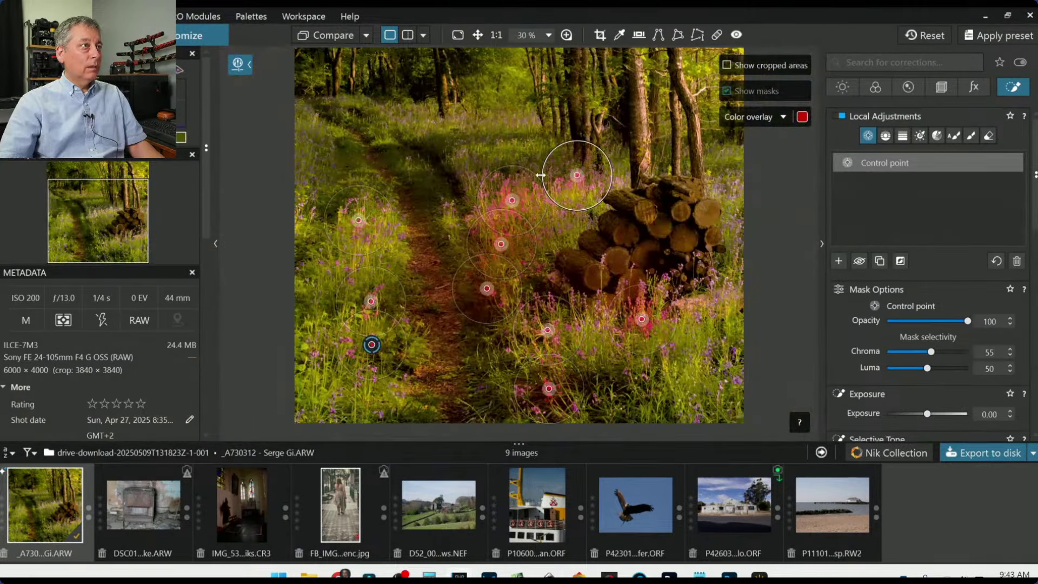
pyautogui.click(484, 171)
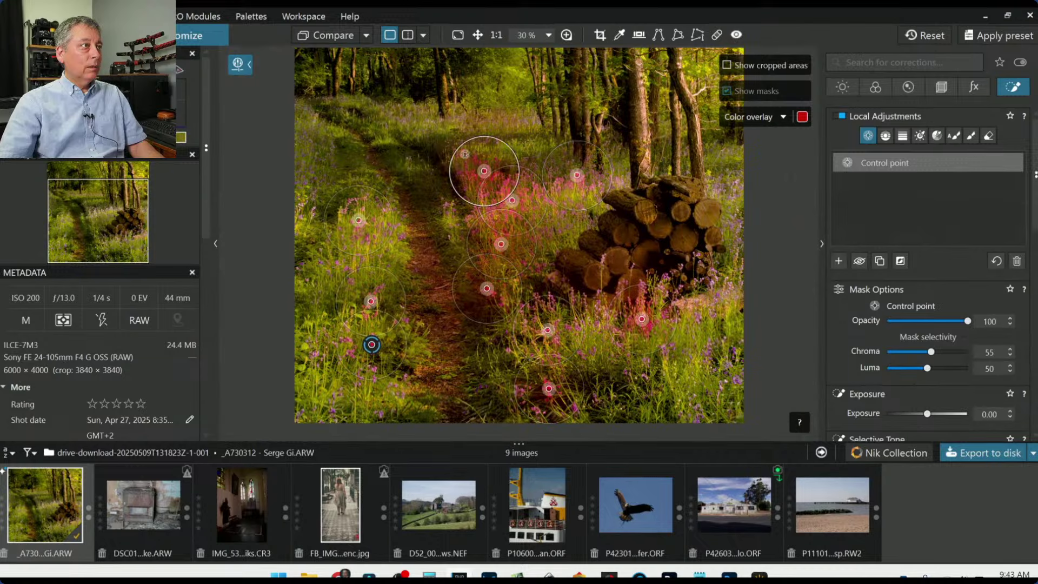
pyautogui.click(427, 121)
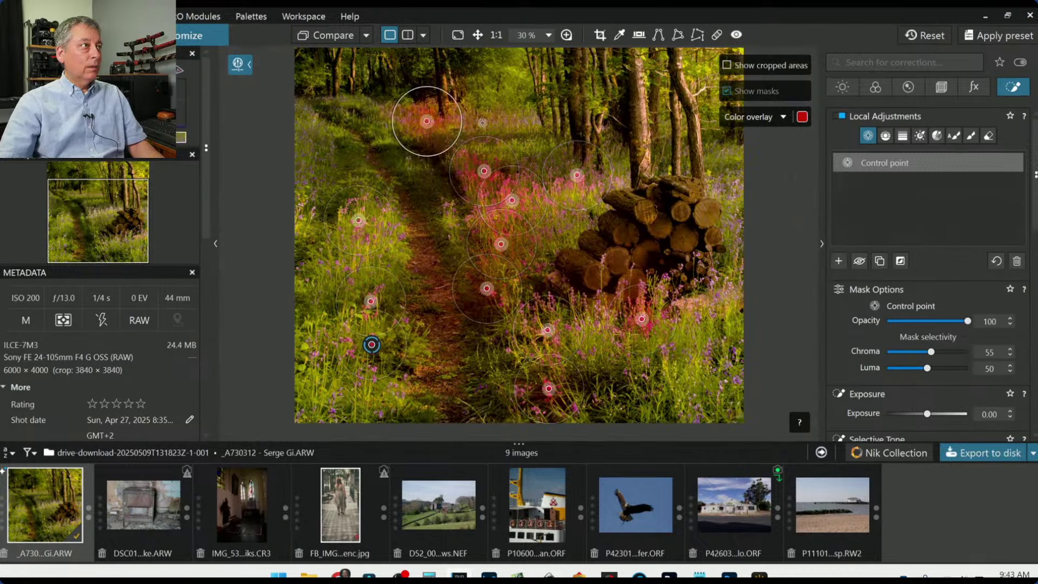
# Add a control point on each side of the distant flower patch and nudge the right-hand one up onto the blooms.
pyautogui.scroll(5, 405, 115)
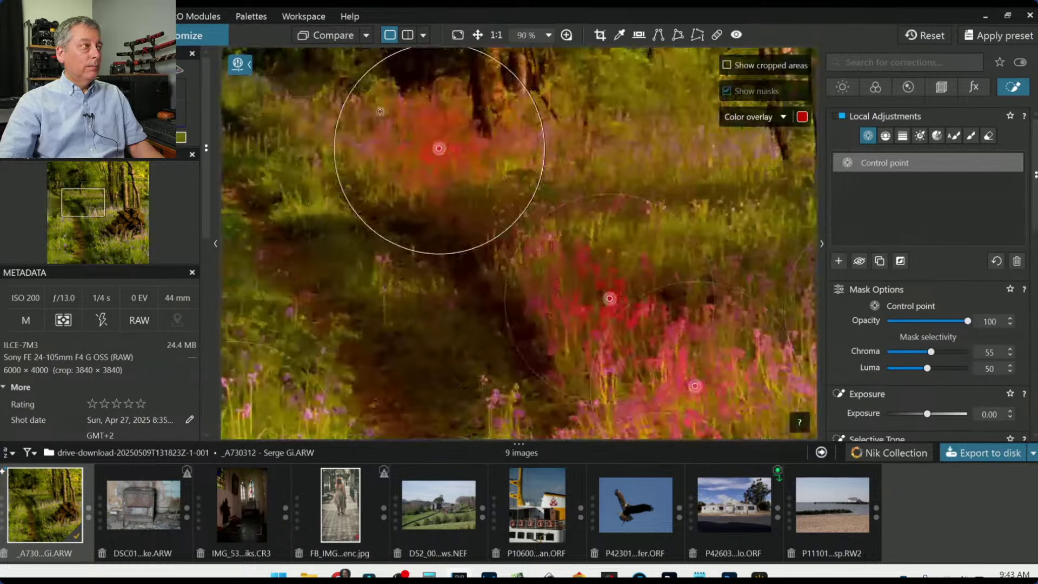
pyautogui.click(278, 132)
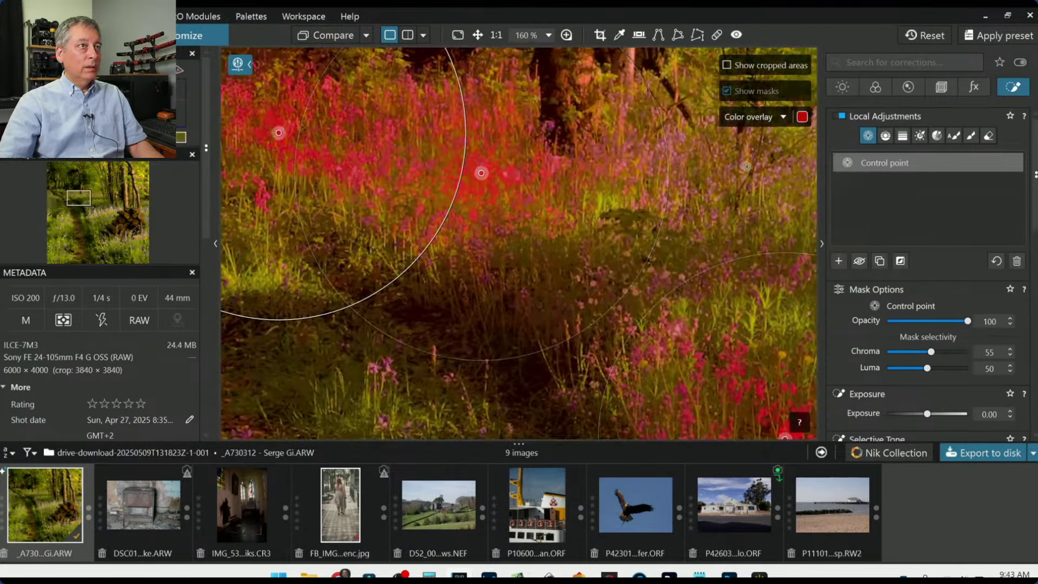
pyautogui.click(718, 198)
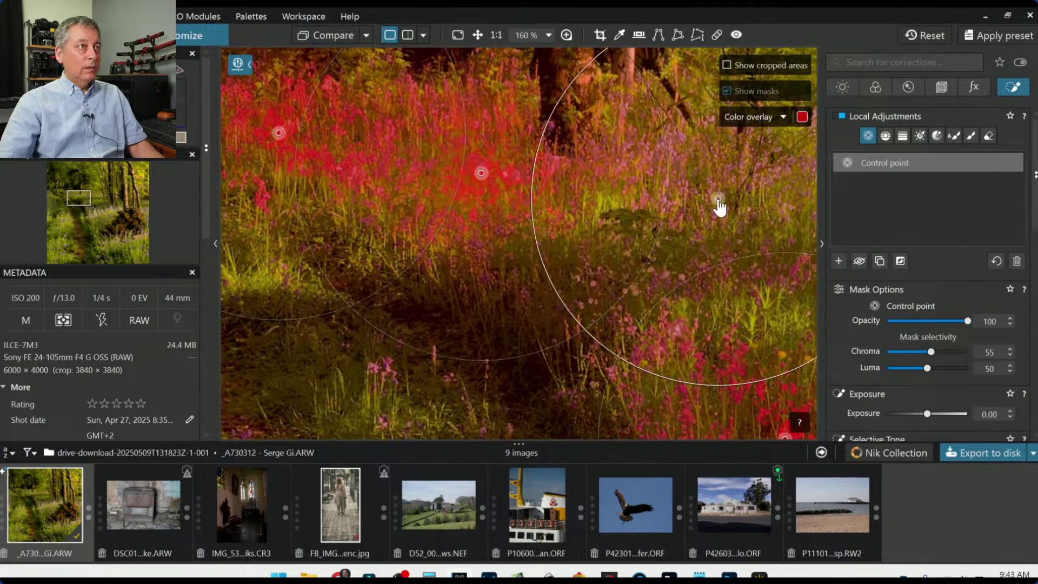
pyautogui.moveTo(717, 199); pyautogui.dragTo(711, 184)
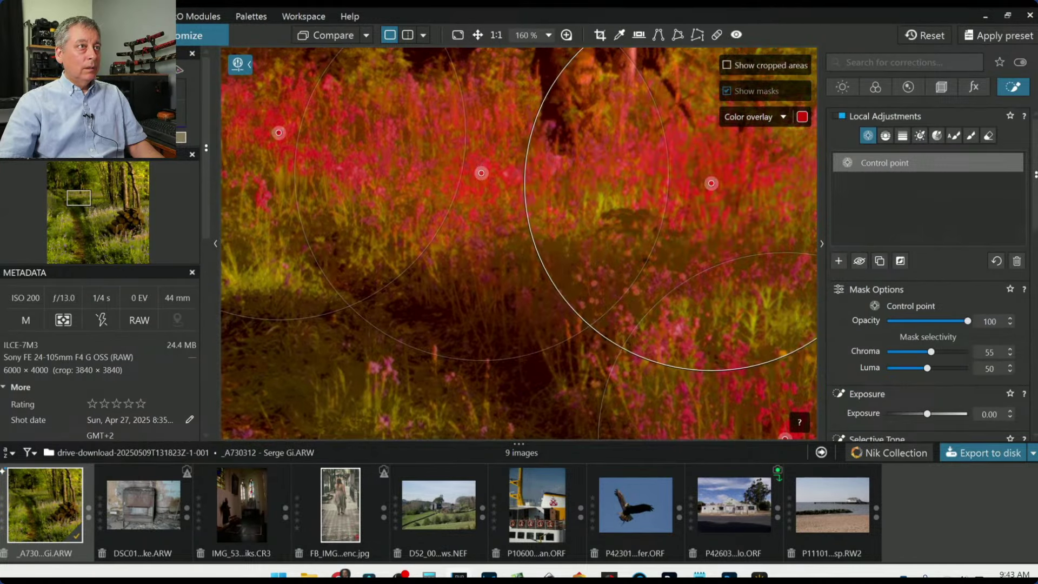
# Add control points on the small flowers near the path's shaded bend and on two patches at the photo's left edge.
pyautogui.scroll(-4, 601, 289)
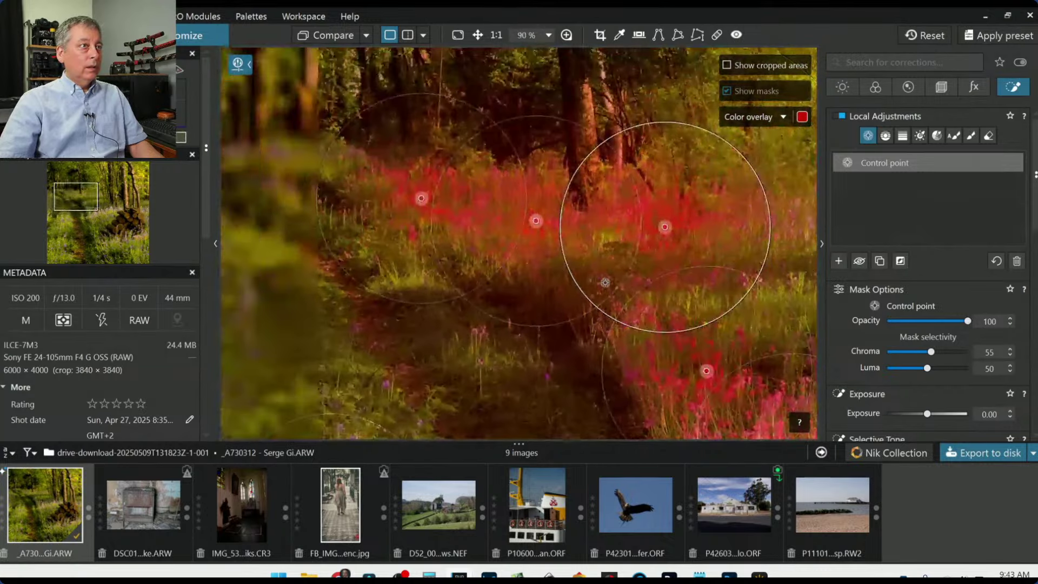
pyautogui.click(490, 326)
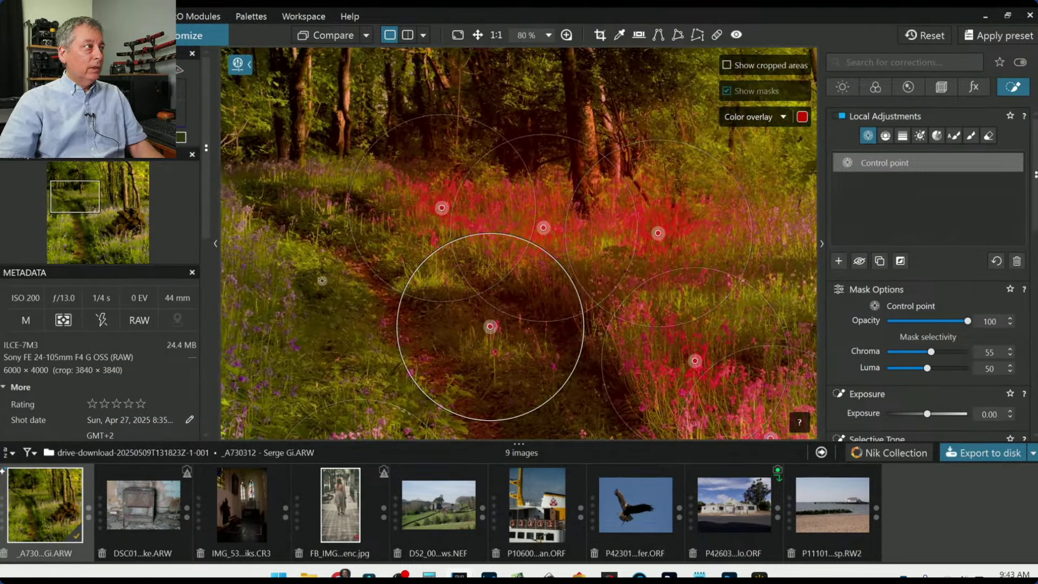
pyautogui.scroll(-1, 265, 302)
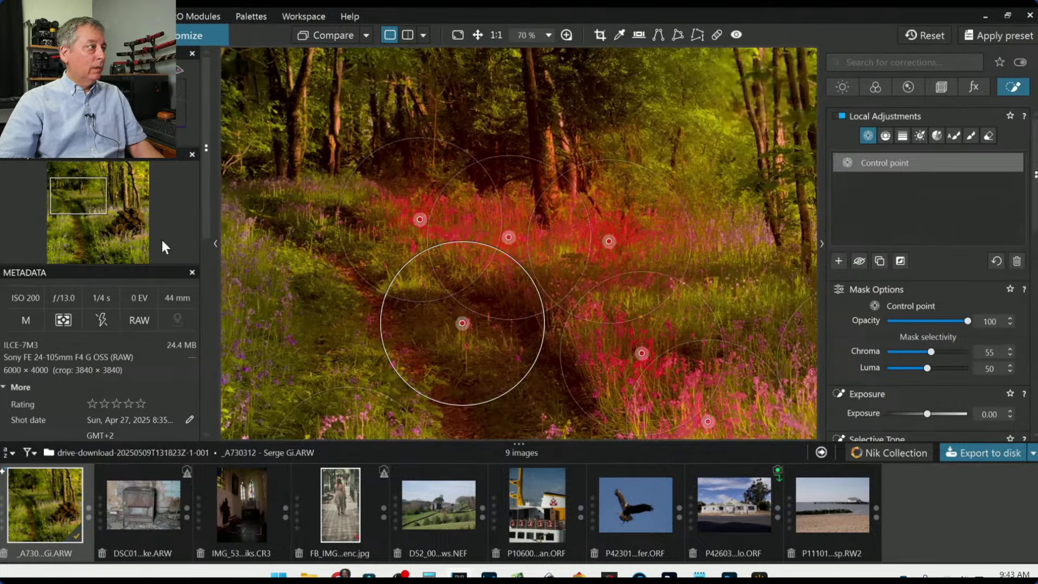
pyautogui.moveTo(86, 192); pyautogui.dragTo(71, 194)
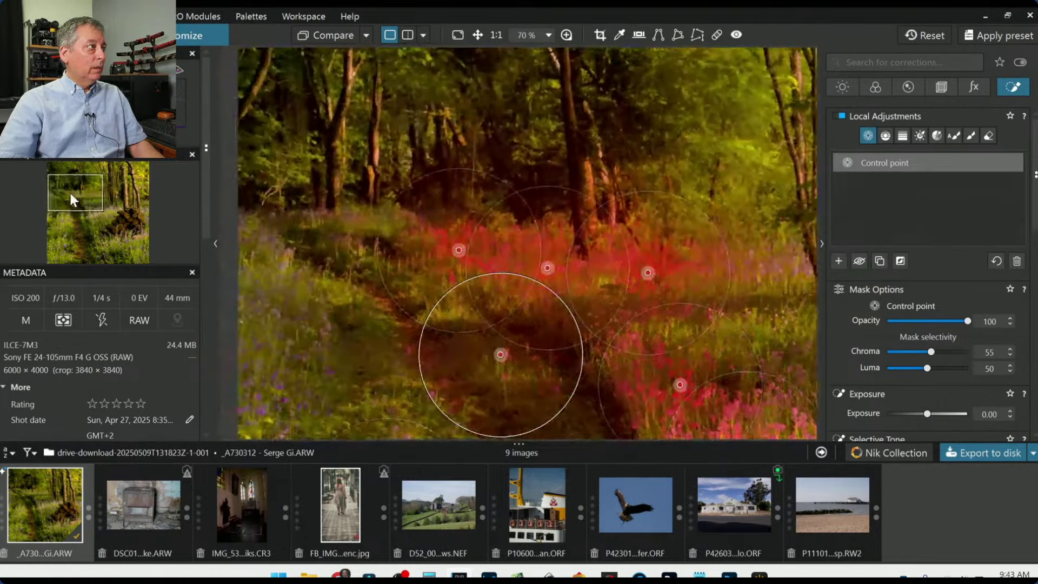
pyautogui.click(288, 252)
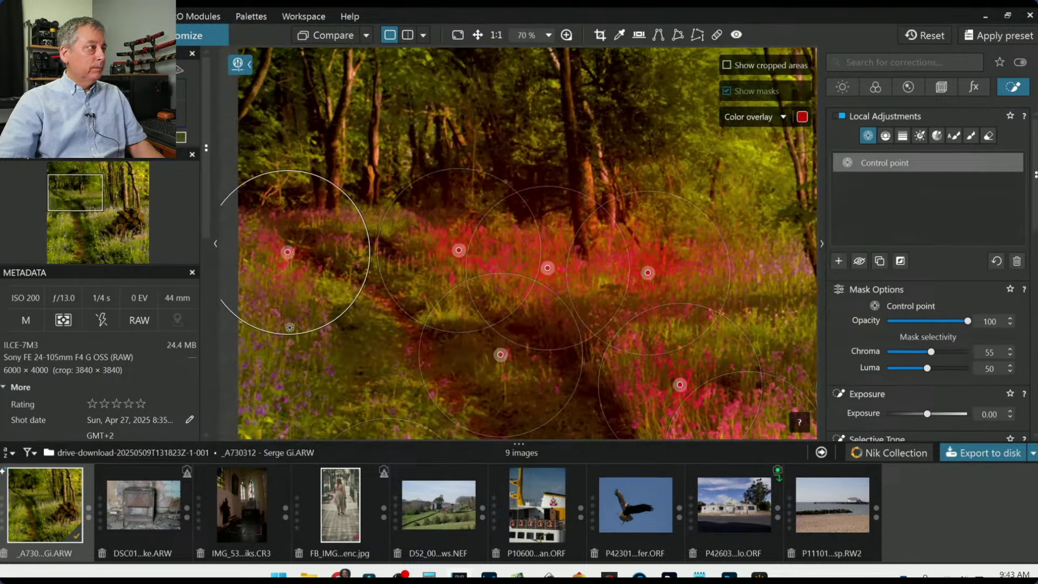
pyautogui.click(289, 344)
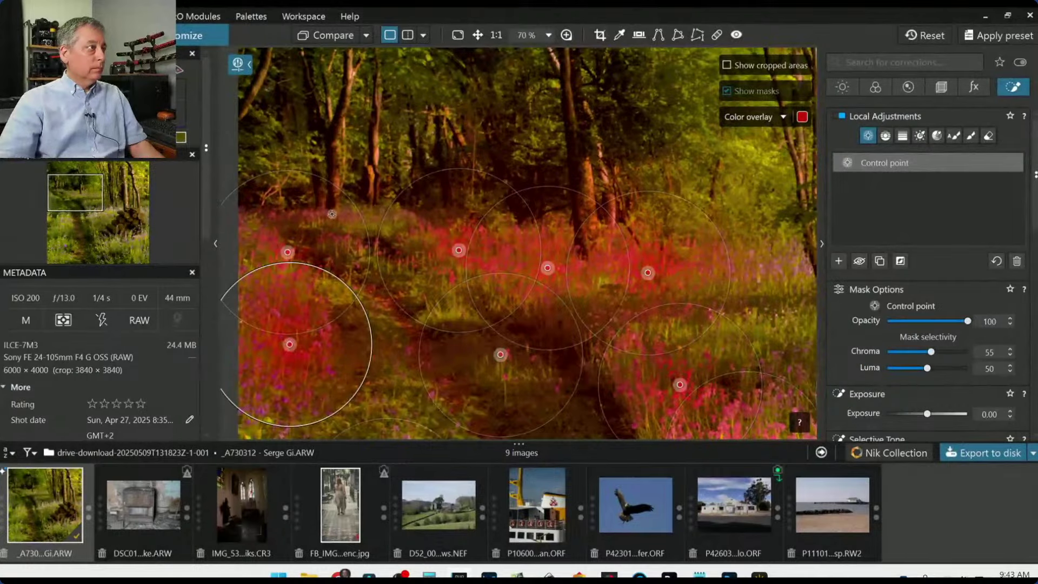
# Add a control point on the distant flowers by the left-hand trees and reposition it slightly right onto the blooms.
pyautogui.click(314, 214)
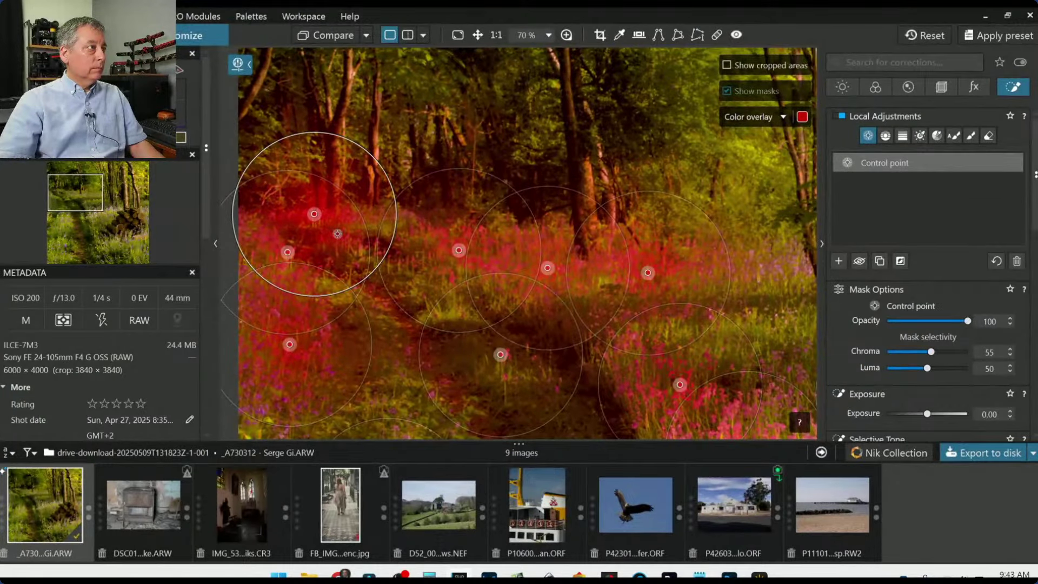
pyautogui.scroll(3, 312, 218)
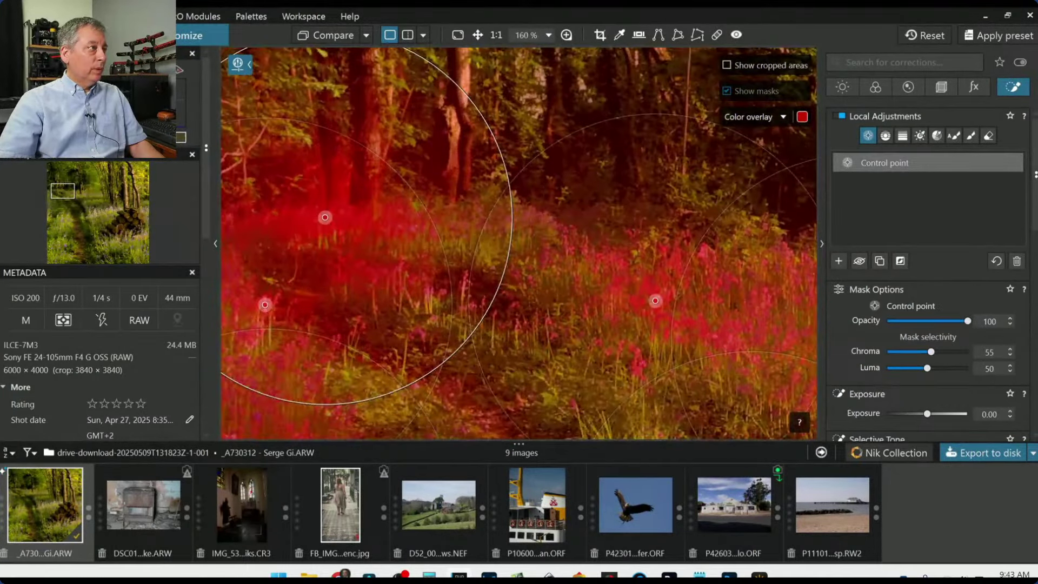
pyautogui.moveTo(325, 217); pyautogui.dragTo(388, 223)
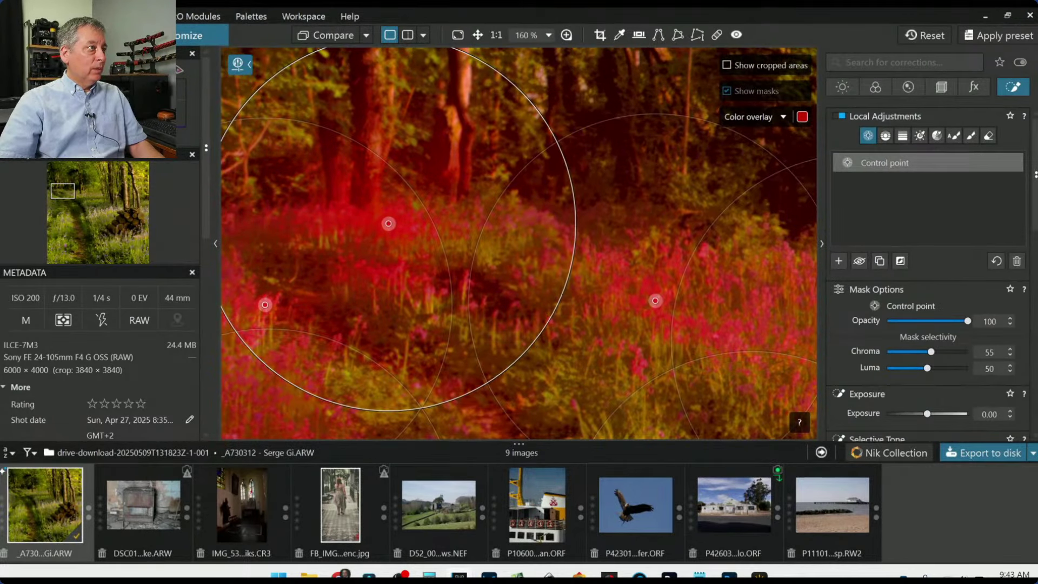
# Shrink the circle of the control point by the left-hand trees and add a control point on the nearer flowers left of the path.
pyautogui.moveTo(510, 85); pyautogui.dragTo(435, 162)
pyautogui.scroll(-5, 281, 295)
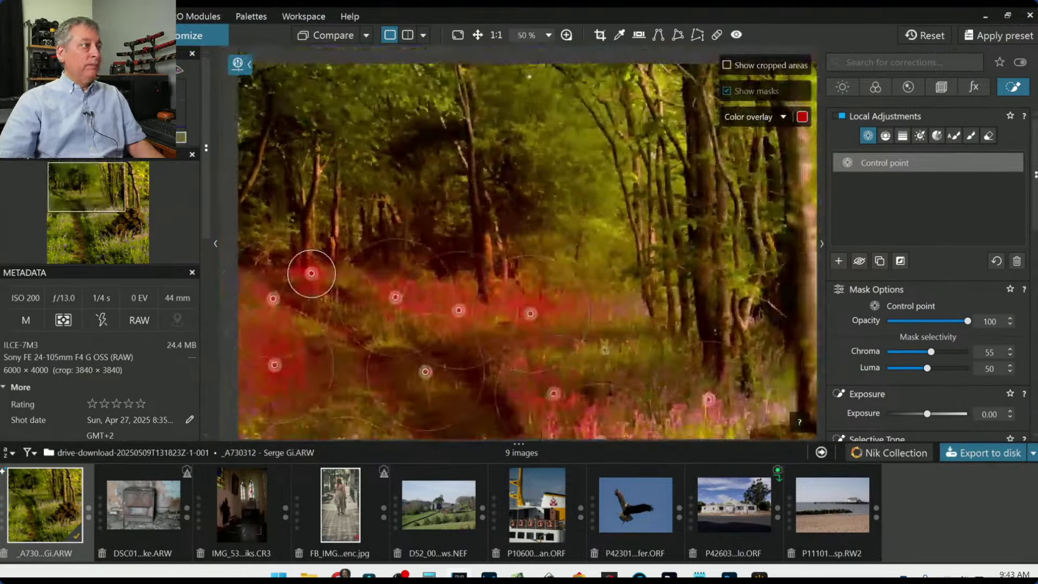
pyautogui.scroll(-1, 383, 209)
pyautogui.scroll(-1, 384, 208)
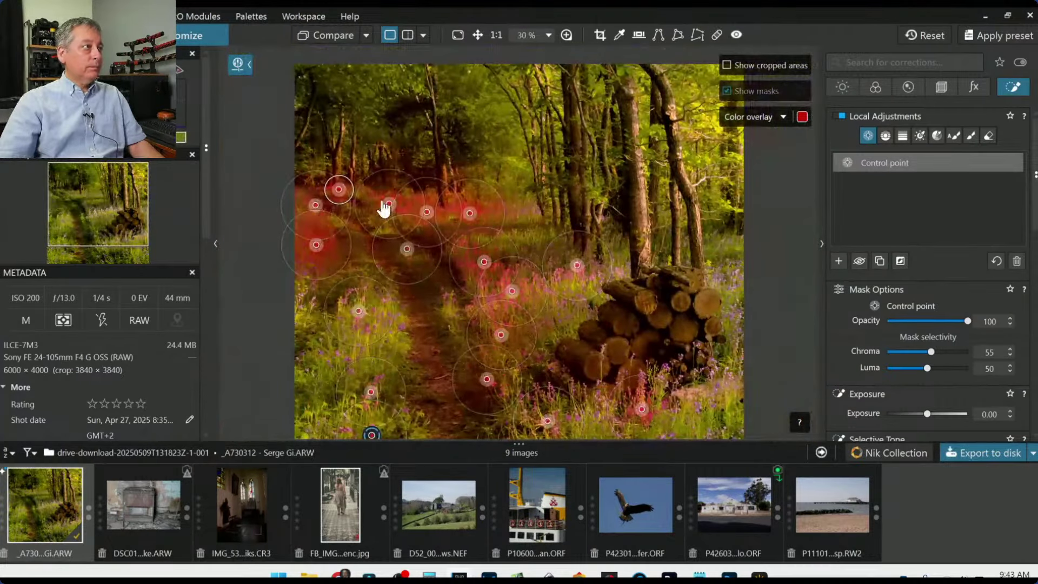
pyautogui.click(389, 204)
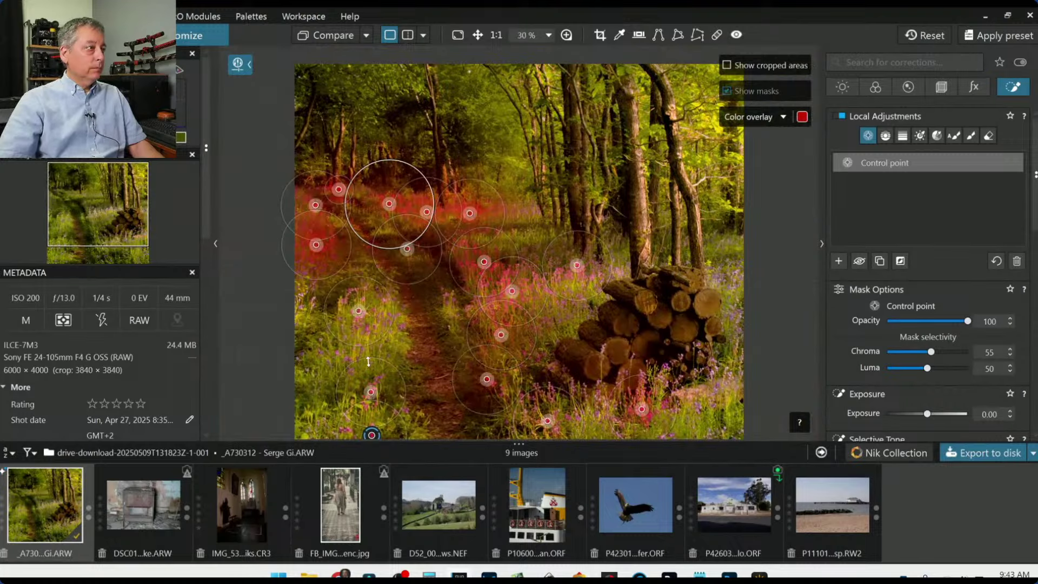
pyautogui.click(347, 358)
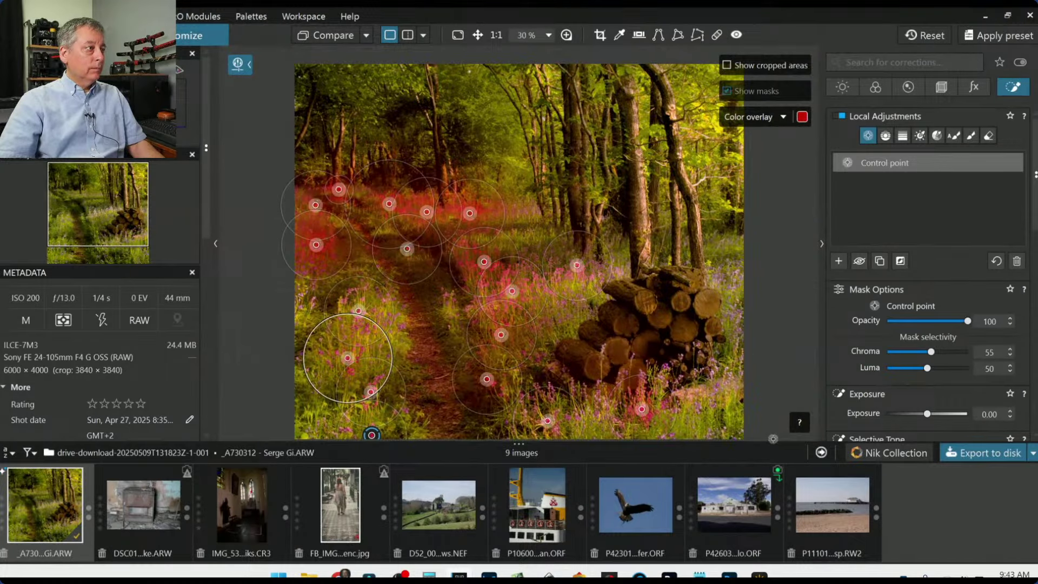
# Add a control point on the flowers behind the log pile, move it to the photo's right edge, and shrink its circle.
pyautogui.click(717, 280)
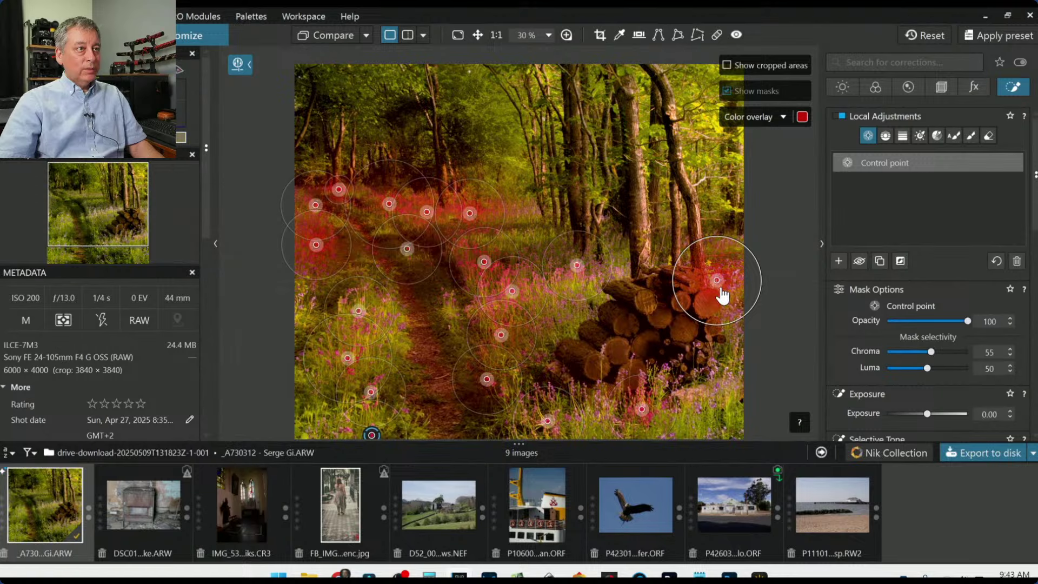
pyautogui.moveTo(716, 280); pyautogui.dragTo(737, 273)
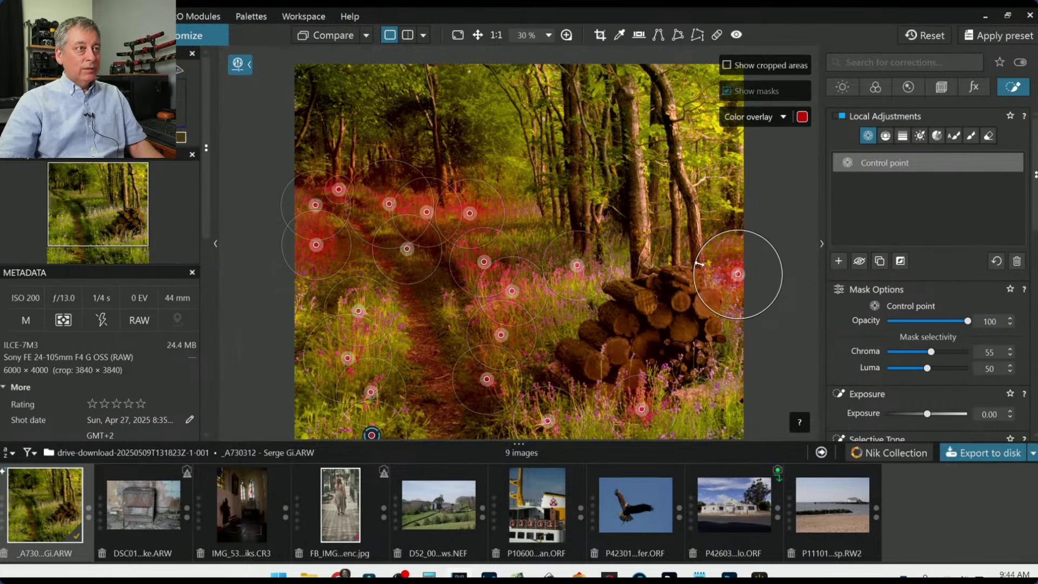
pyautogui.moveTo(699, 263); pyautogui.dragTo(748, 298)
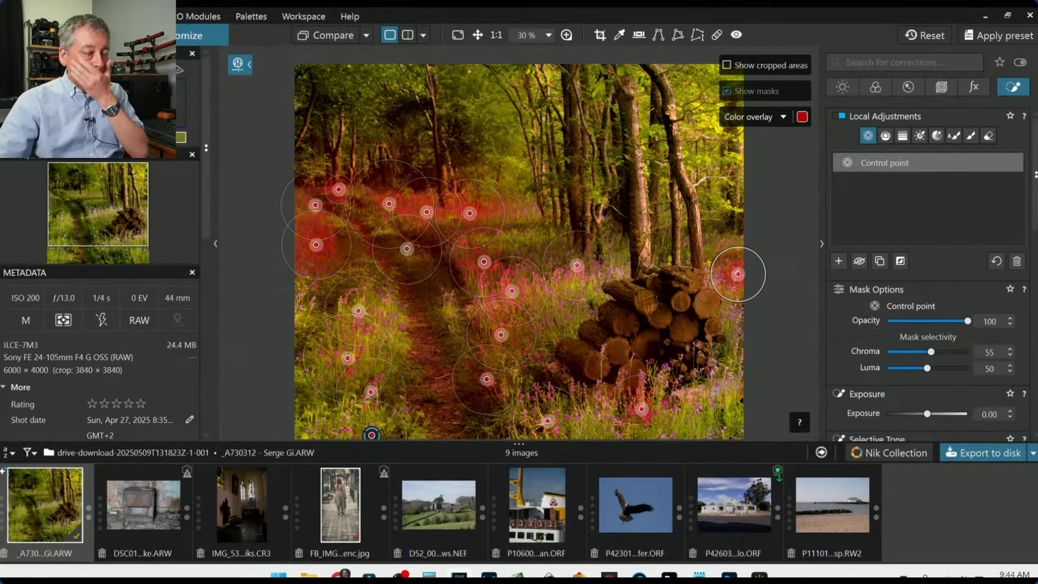
# Add control points on the flowers directly in front of the log pile and on the blooms in the photo's lower-right foreground.
pyautogui.scroll(2, 707, 371)
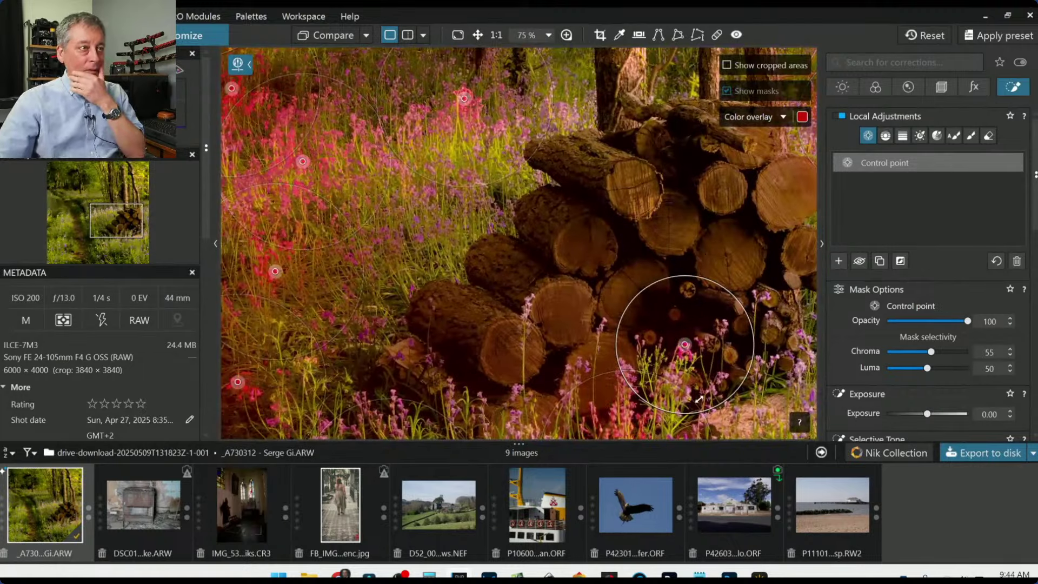
pyautogui.scroll(-1, 716, 360)
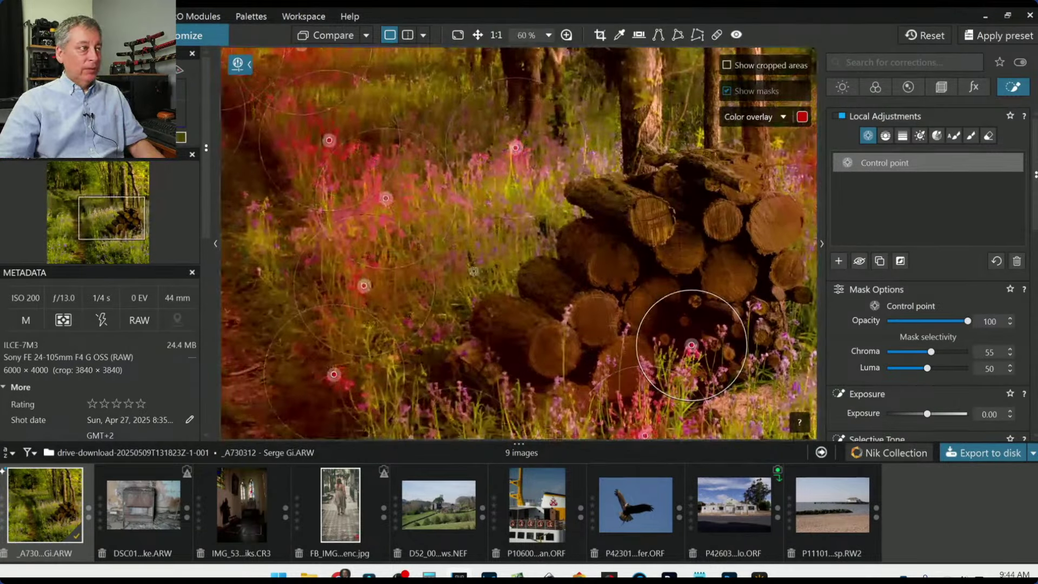
pyautogui.scroll(-4, 669, 351)
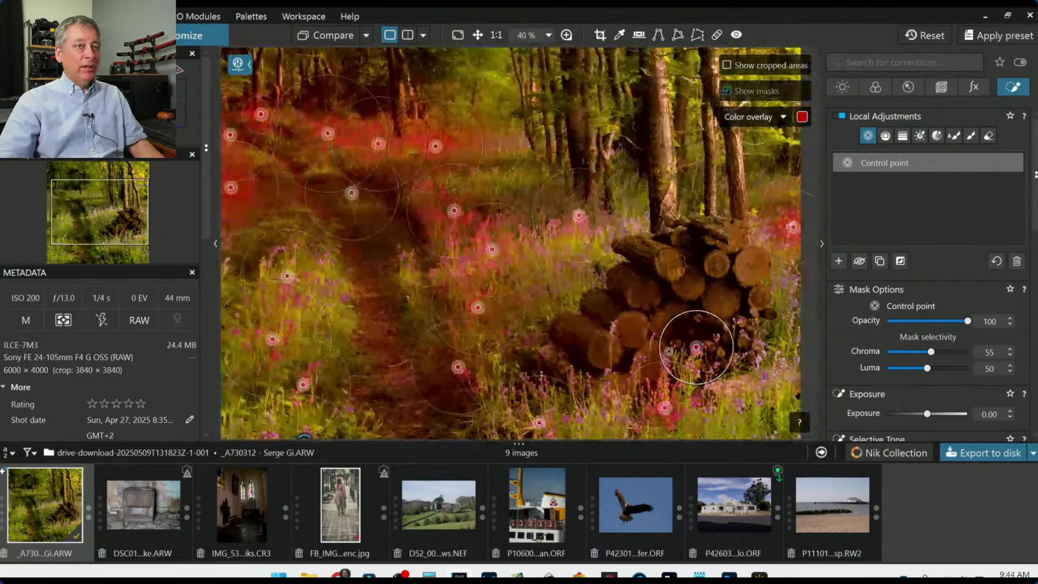
pyautogui.scroll(-1, 670, 352)
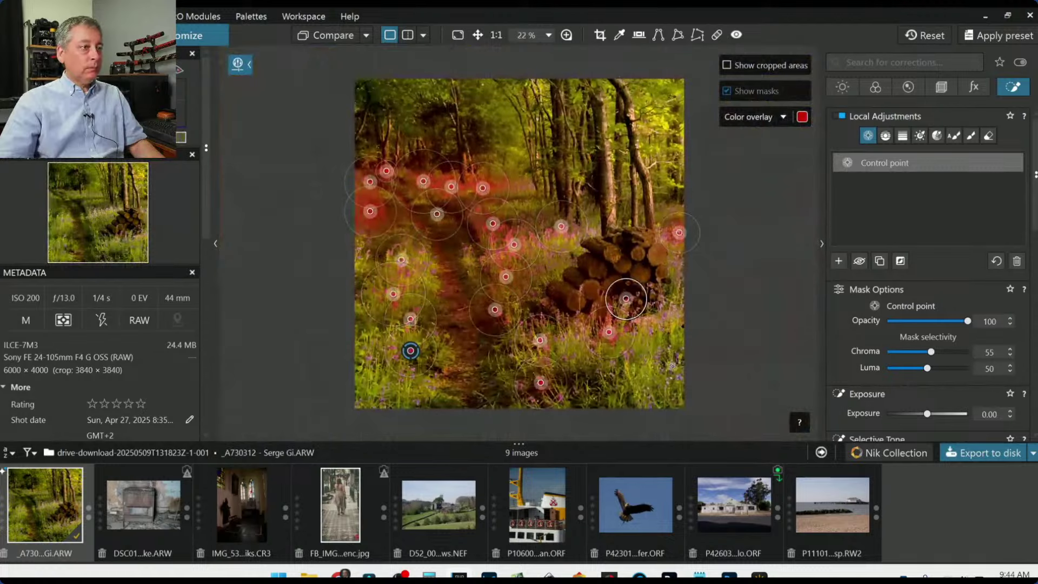
pyautogui.moveTo(930, 353)
pyautogui.mouseDown()
pyautogui.moveTo(967, 352)
pyautogui.moveTo(933, 353)
pyautogui.mouseUp()
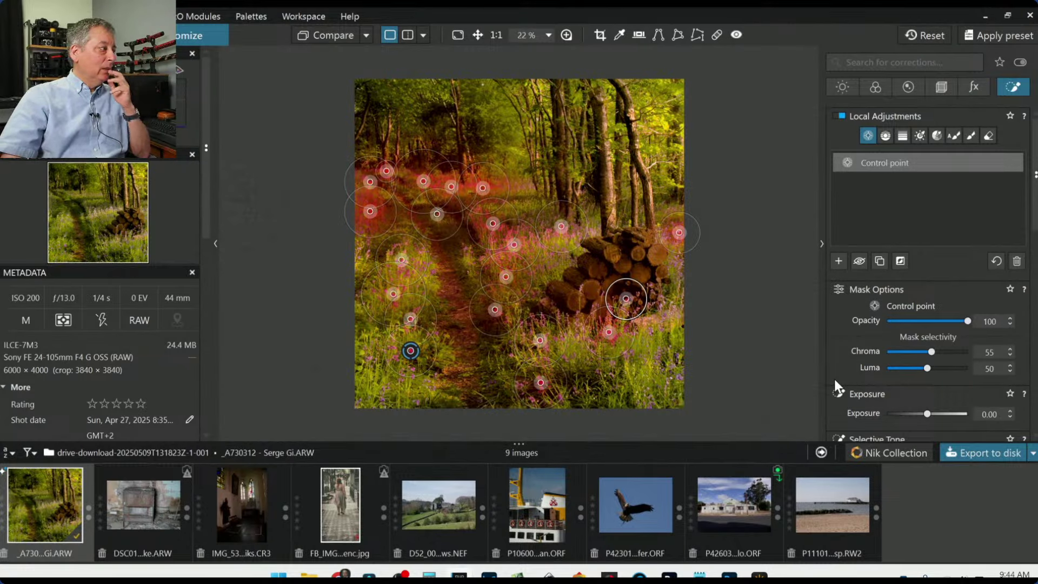
pyautogui.moveTo(581, 255)
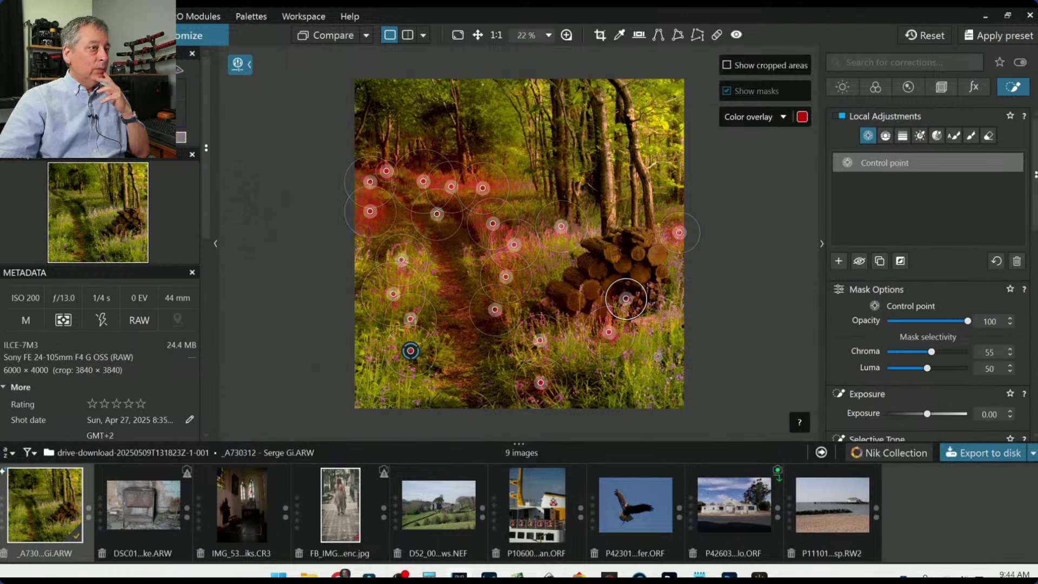
pyautogui.click(658, 356)
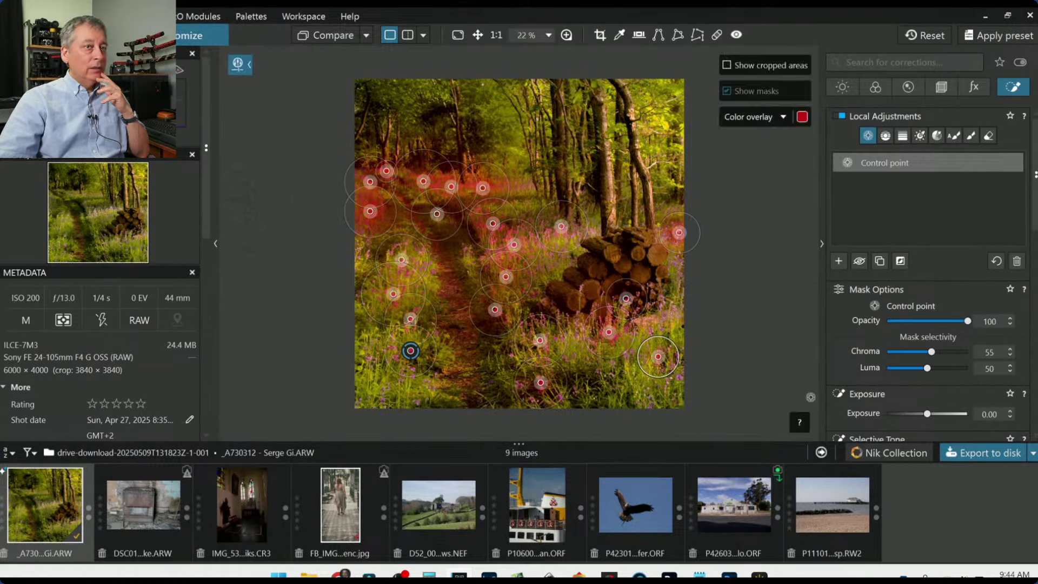
# Select the mask's main control point left of the path and shift the purple HSL channel's hue toward magenta.
pyautogui.scroll(-1, 860, 351)
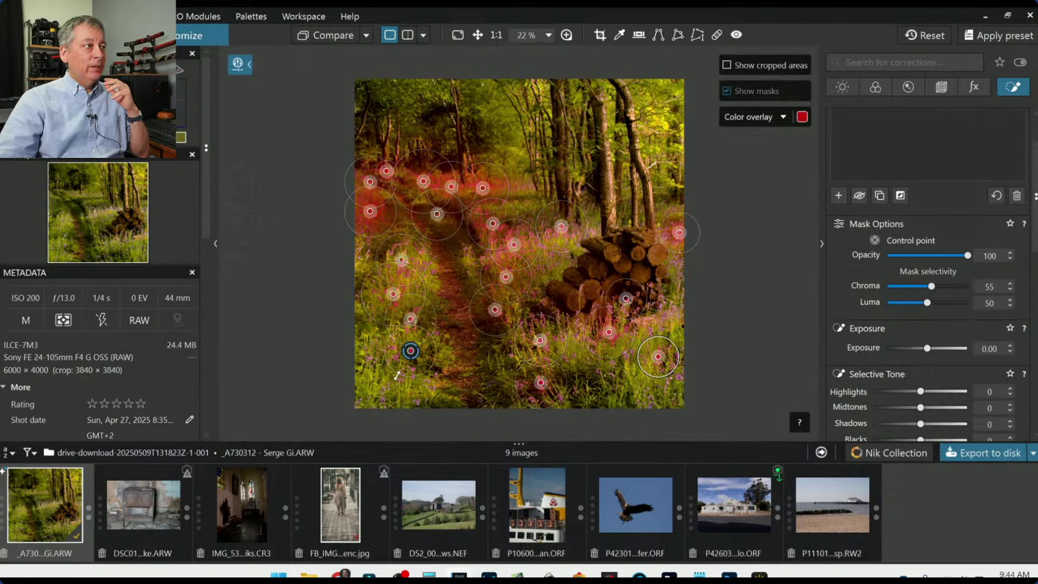
pyautogui.click(411, 351)
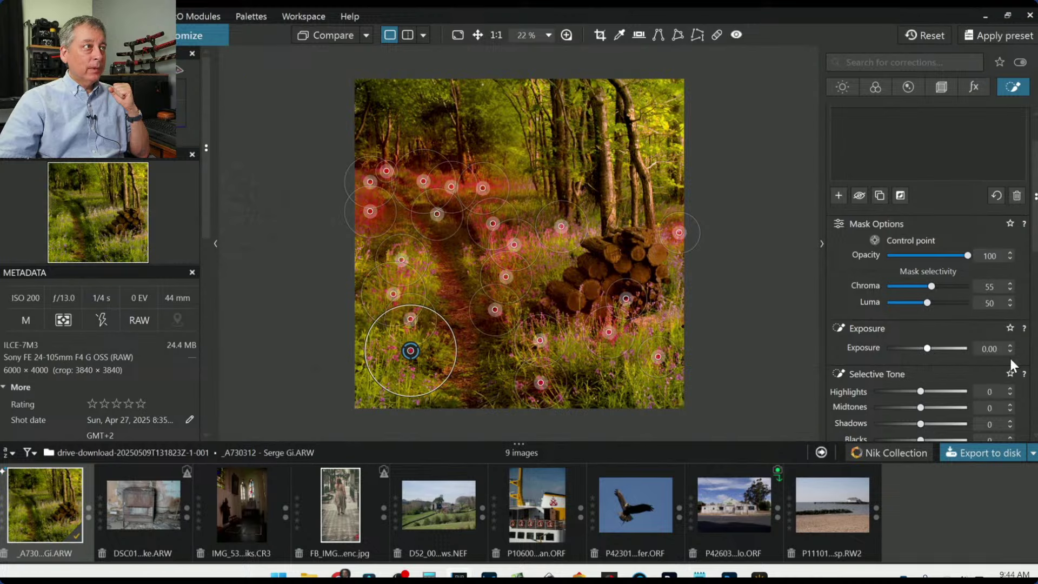
pyautogui.scroll(-2, 936, 358)
pyautogui.scroll(-2, 936, 358)
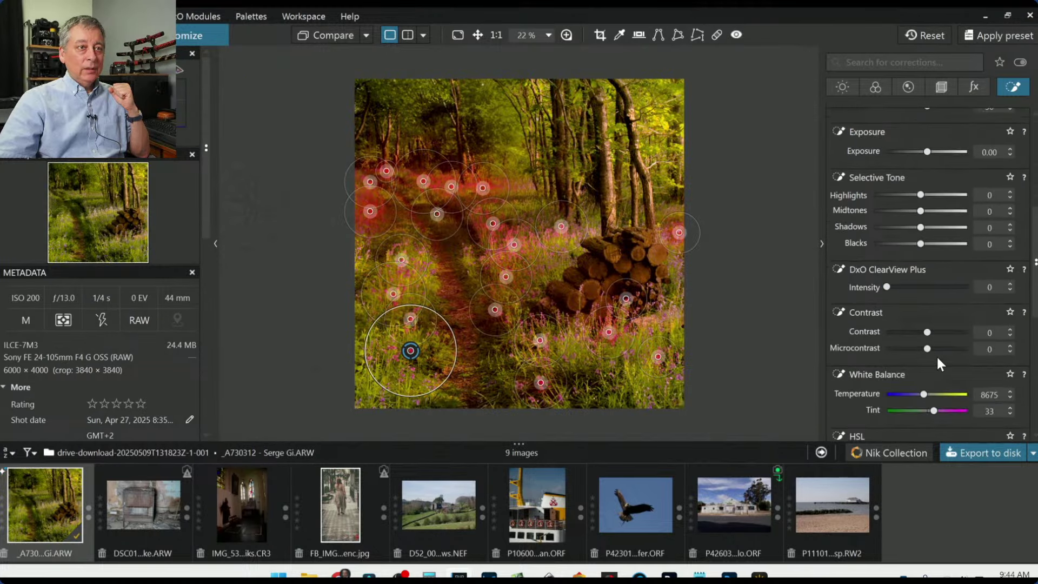
pyautogui.scroll(-2, 936, 357)
pyautogui.scroll(-2, 936, 357)
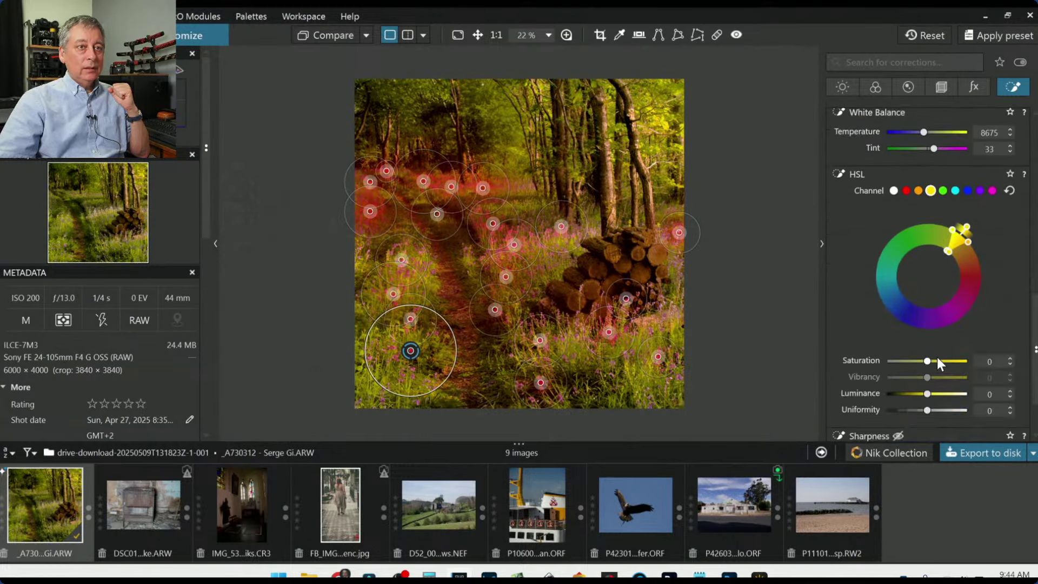
pyautogui.click(980, 191)
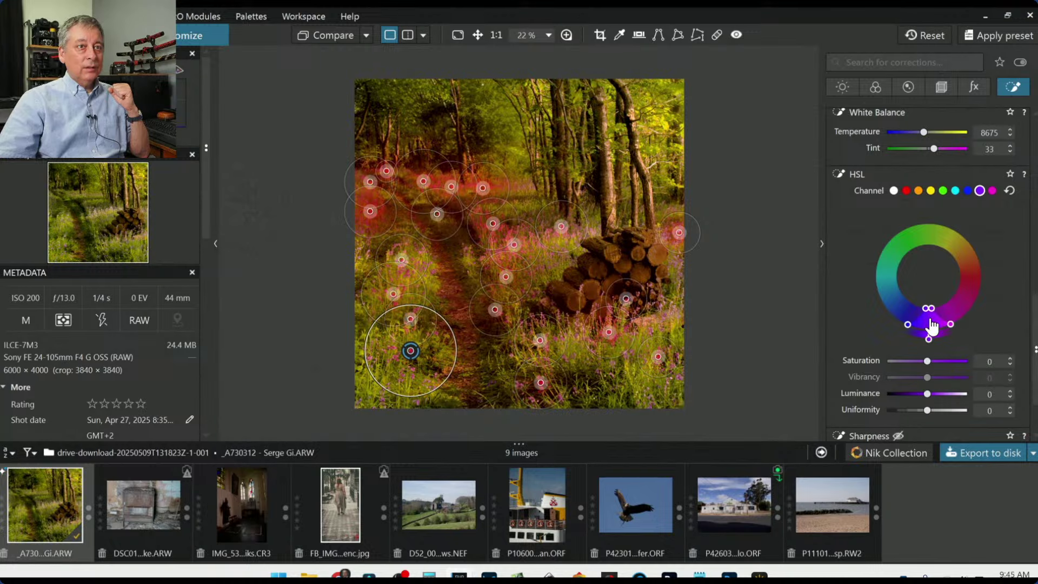
pyautogui.moveTo(929, 326); pyautogui.dragTo(943, 327)
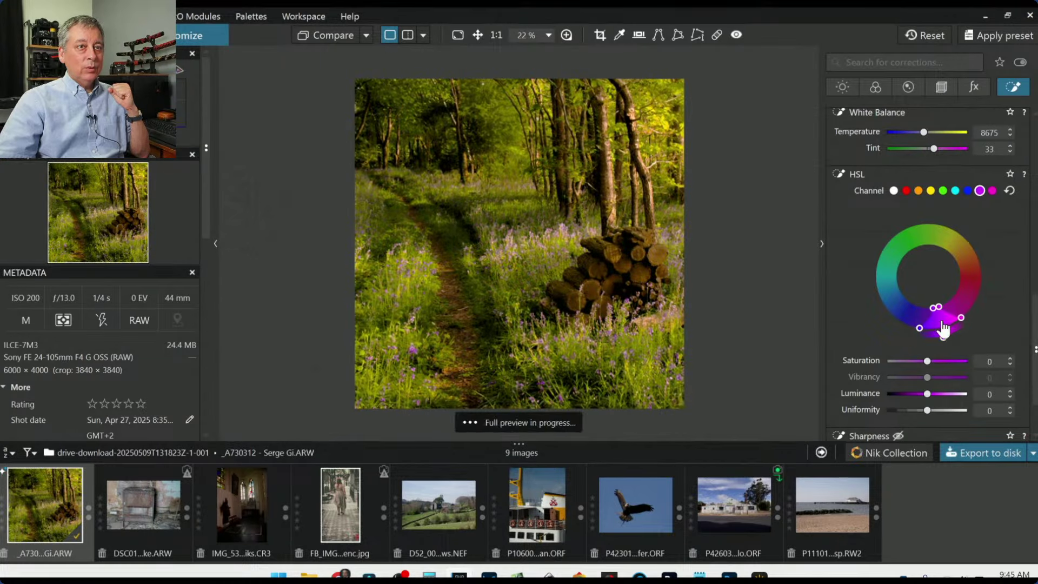
# Widen the purple channel's hue range toward blue and magenta, with saturation set to 100 and luminance reset to 0.
pyautogui.moveTo(926, 361); pyautogui.dragTo(914, 395)
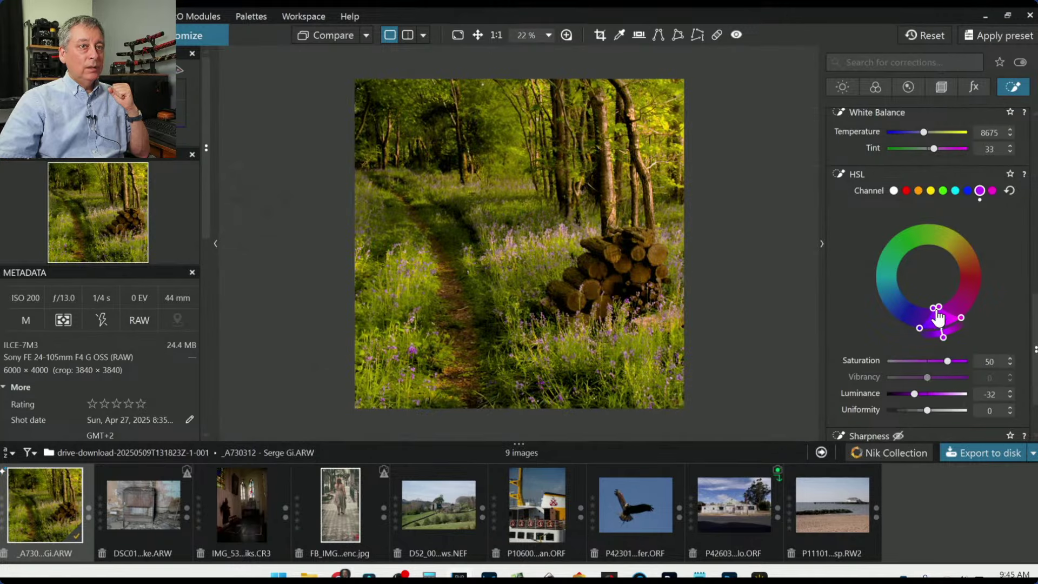
pyautogui.moveTo(935, 310); pyautogui.dragTo(951, 298)
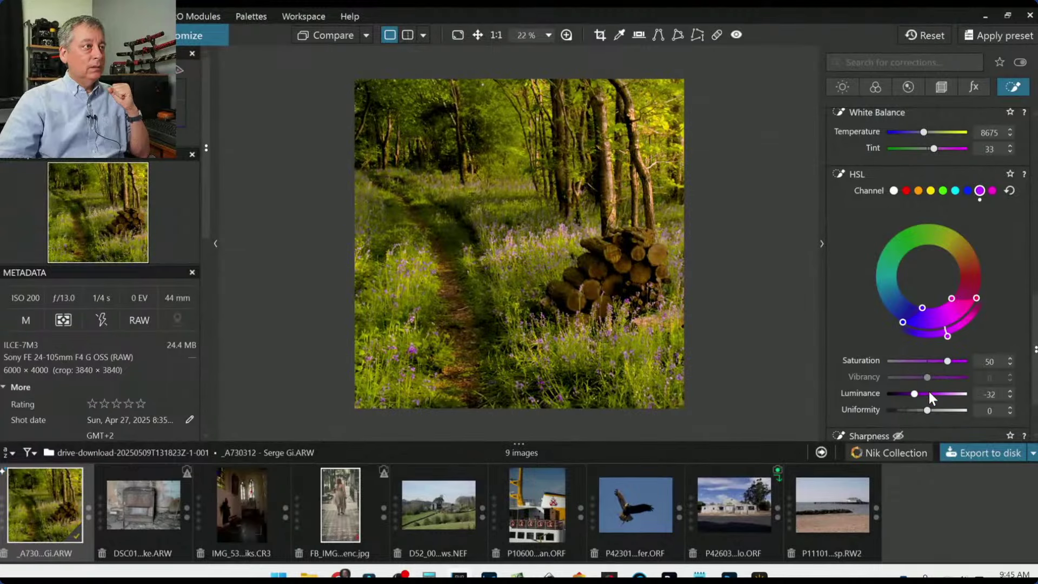
pyautogui.moveTo(962, 361); pyautogui.dragTo(979, 362)
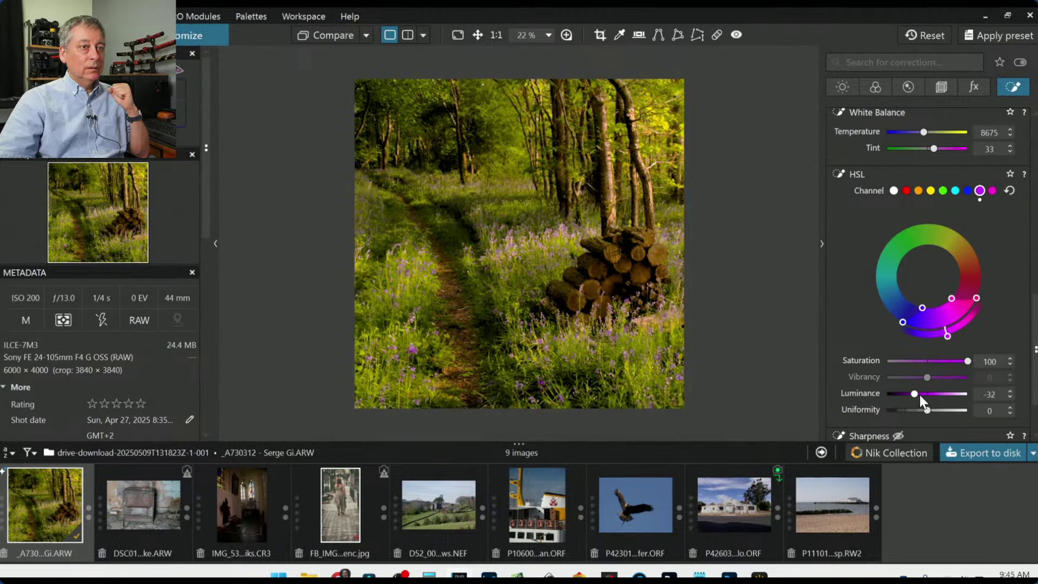
pyautogui.moveTo(920, 395); pyautogui.dragTo(987, 393)
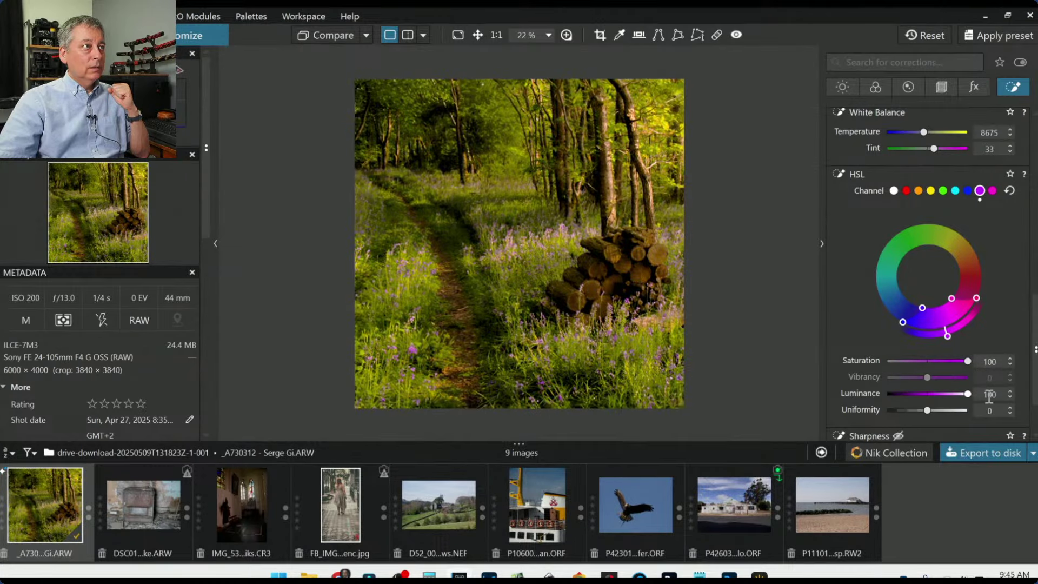
pyautogui.doubleClick(967, 395)
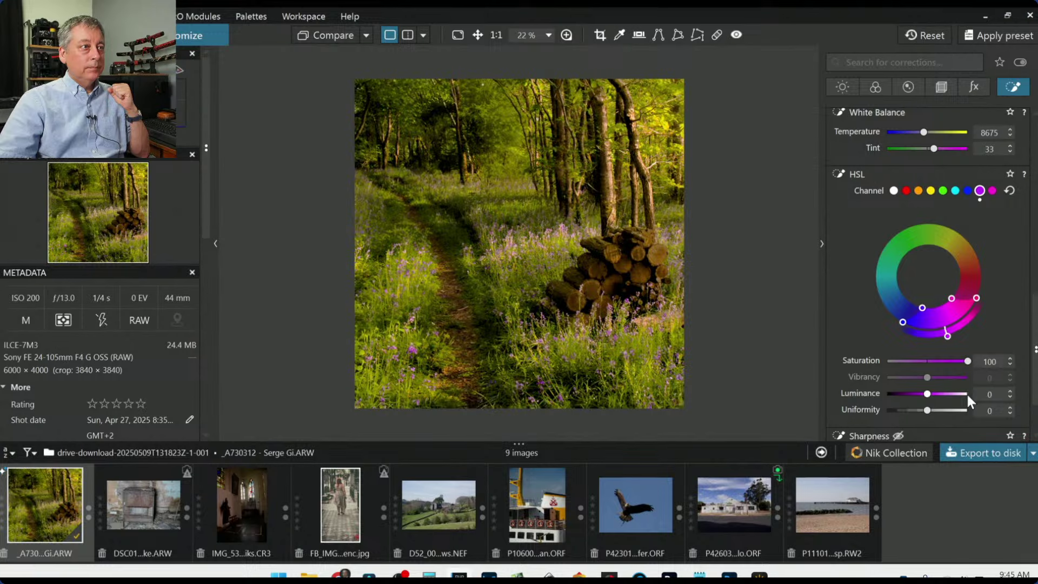
# Set the flower mask's white balance tint to 90.
pyautogui.press('l')
pyautogui.scroll(1, 609, 342)
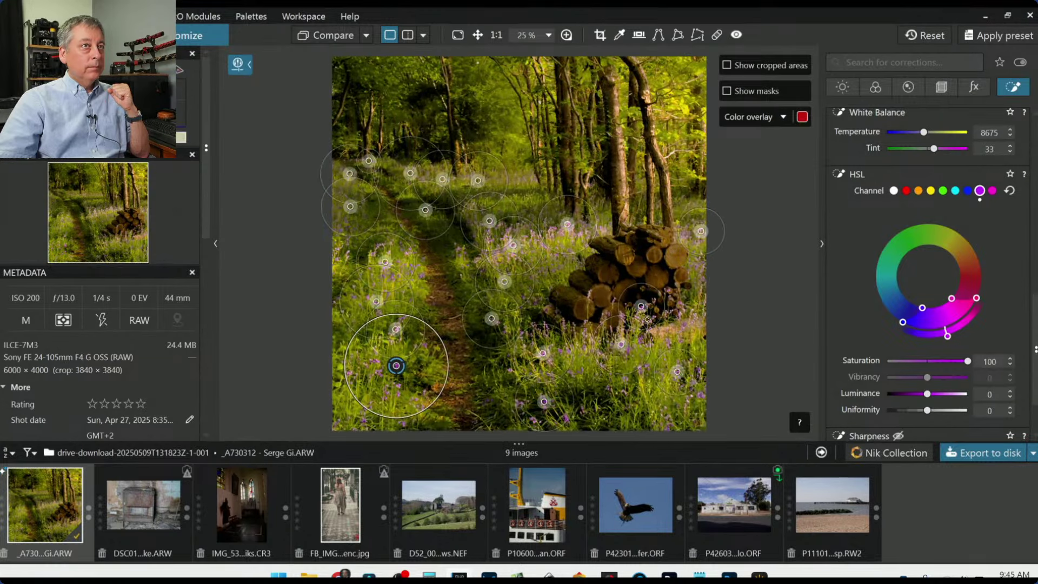
pyautogui.scroll(1, 850, 314)
pyautogui.scroll(2, 848, 312)
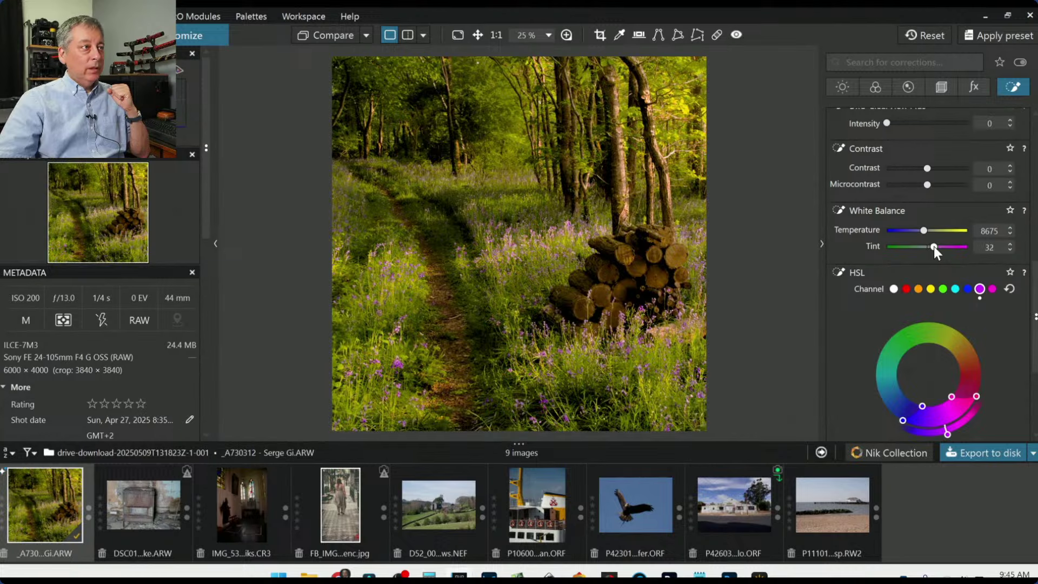
pyautogui.moveTo(933, 247); pyautogui.dragTo(946, 249)
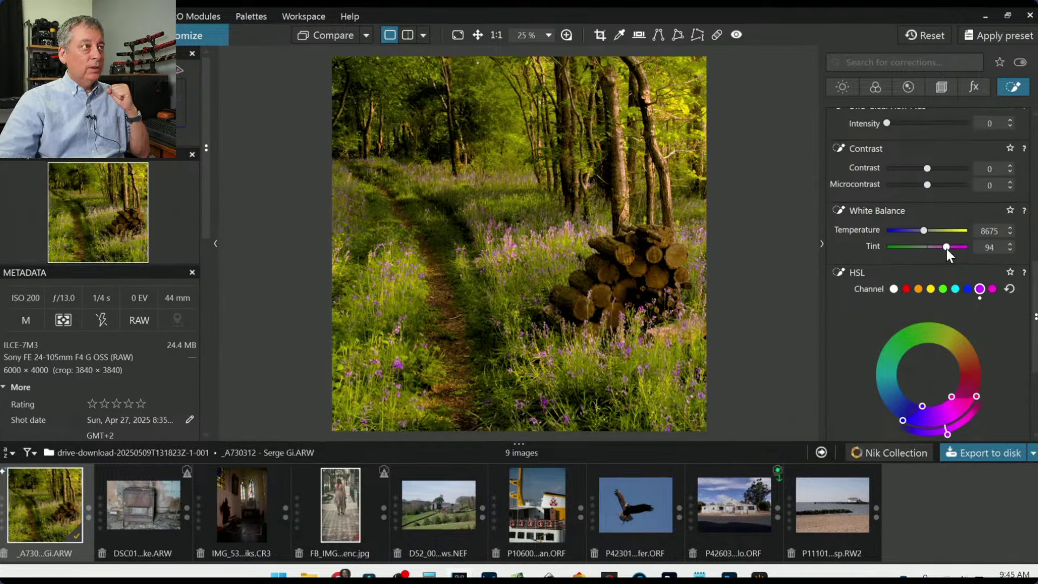
pyautogui.moveTo(946, 248); pyautogui.dragTo(950, 248)
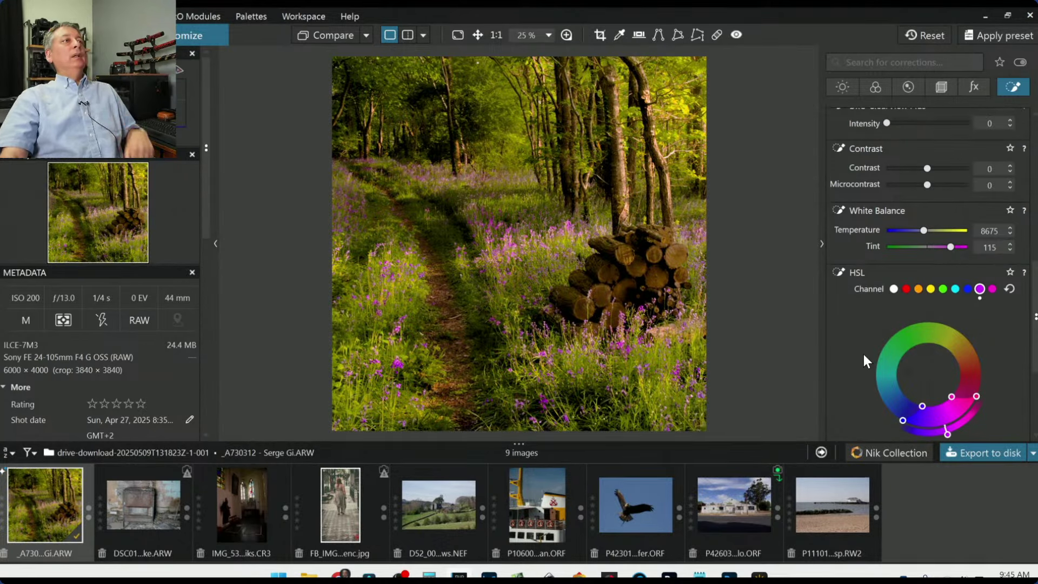
pyautogui.scroll(1, 843, 358)
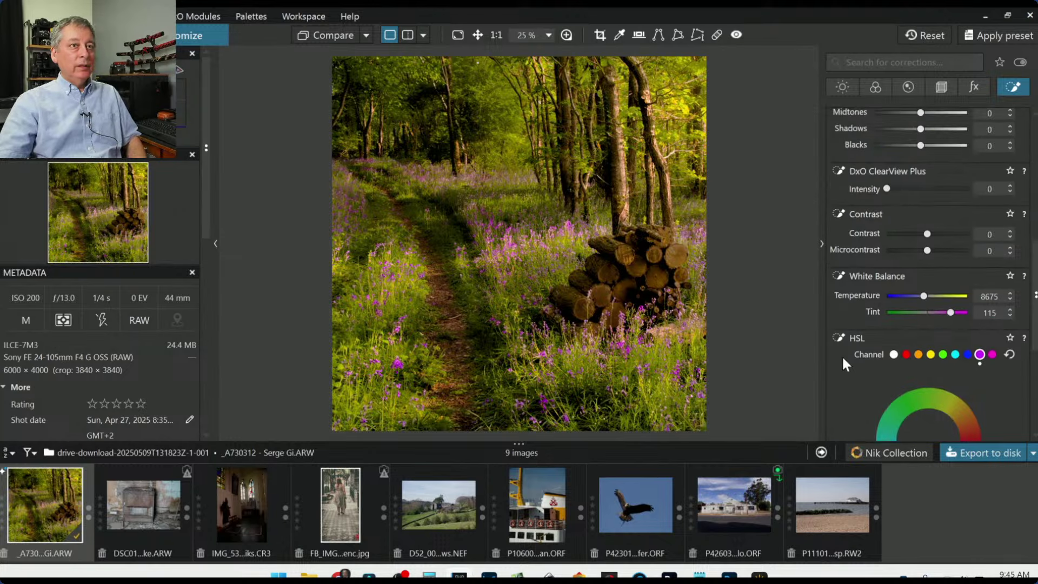
pyautogui.scroll(-1, 842, 355)
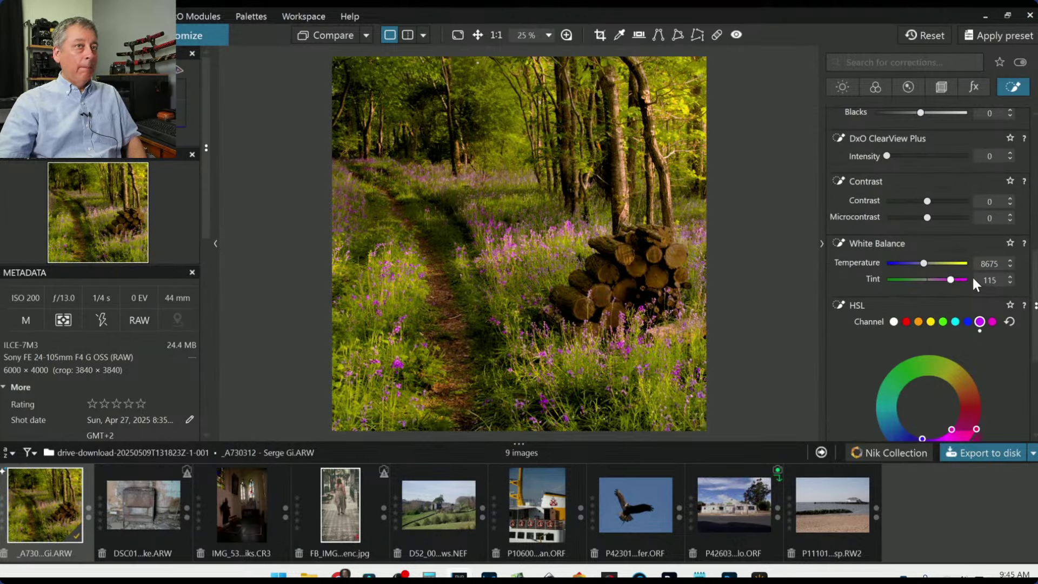
pyautogui.moveTo(948, 281); pyautogui.dragTo(944, 281)
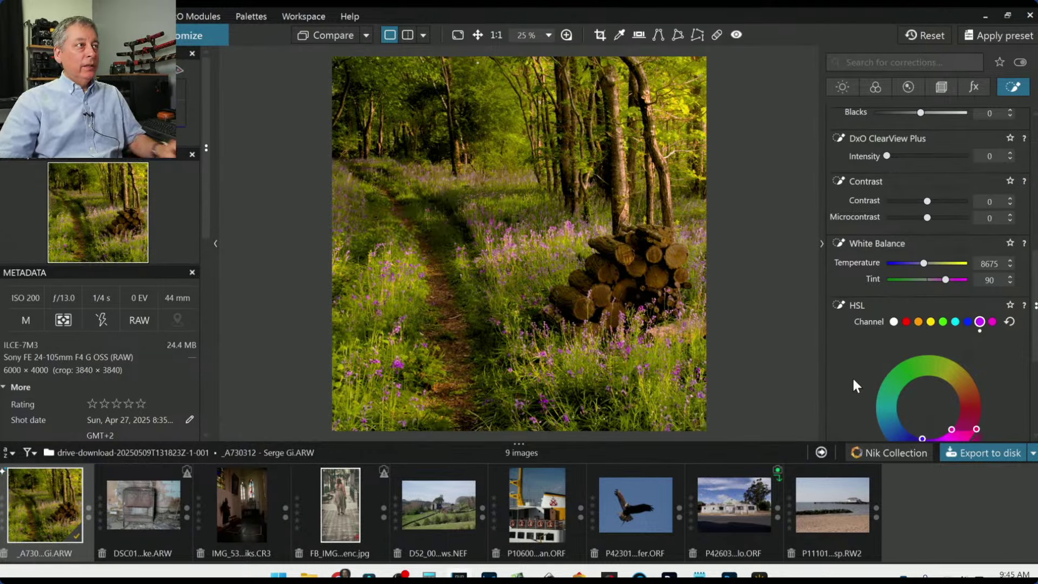
# Create a second control-point mask on the shaded grass just right of the path's upper bend.
pyautogui.scroll(-1, 851, 365)
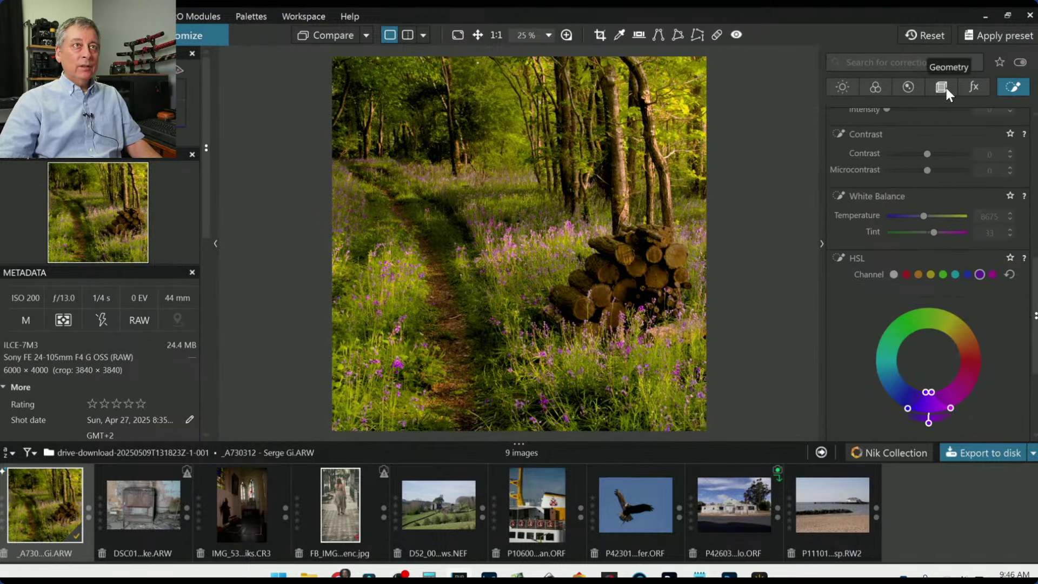
pyautogui.scroll(6, 920, 303)
pyautogui.click(868, 136)
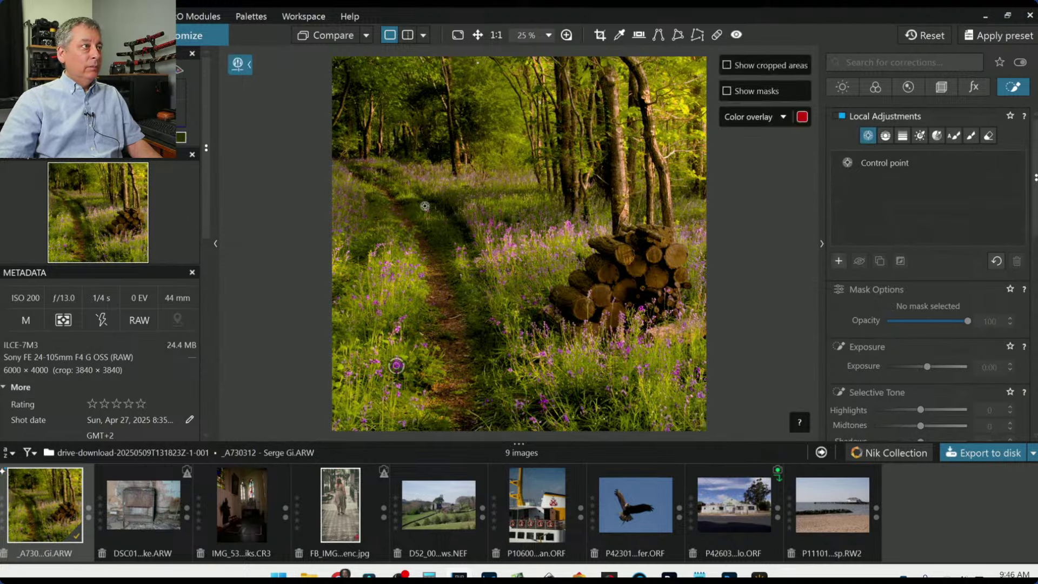
pyautogui.click(449, 203)
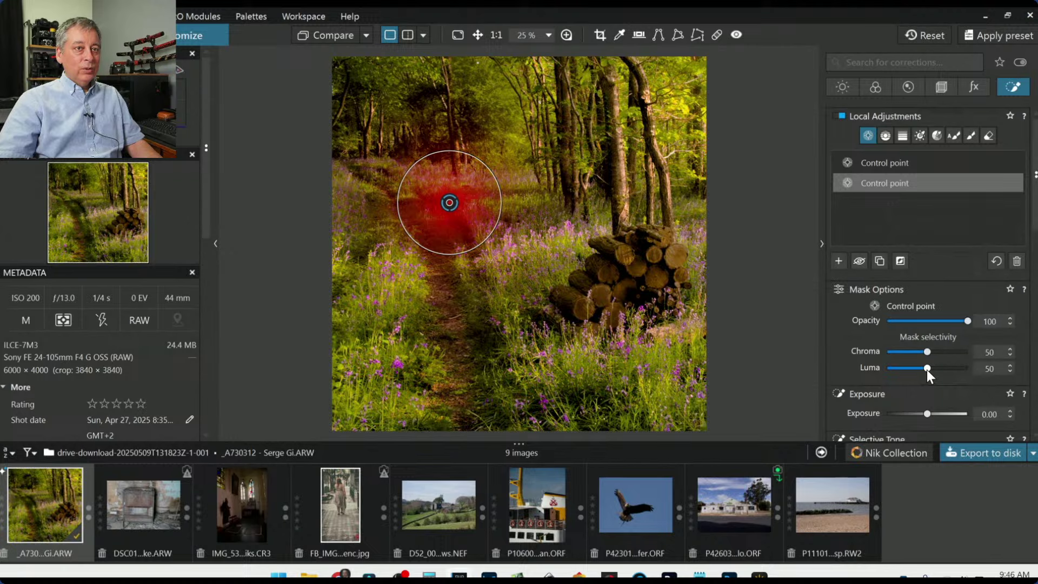
# Set the shaded-area mask's luma selectivity to 60 and add five control points over the dark trees, upper path, lower path edge and grass beyond.
pyautogui.scroll(3, 927, 369)
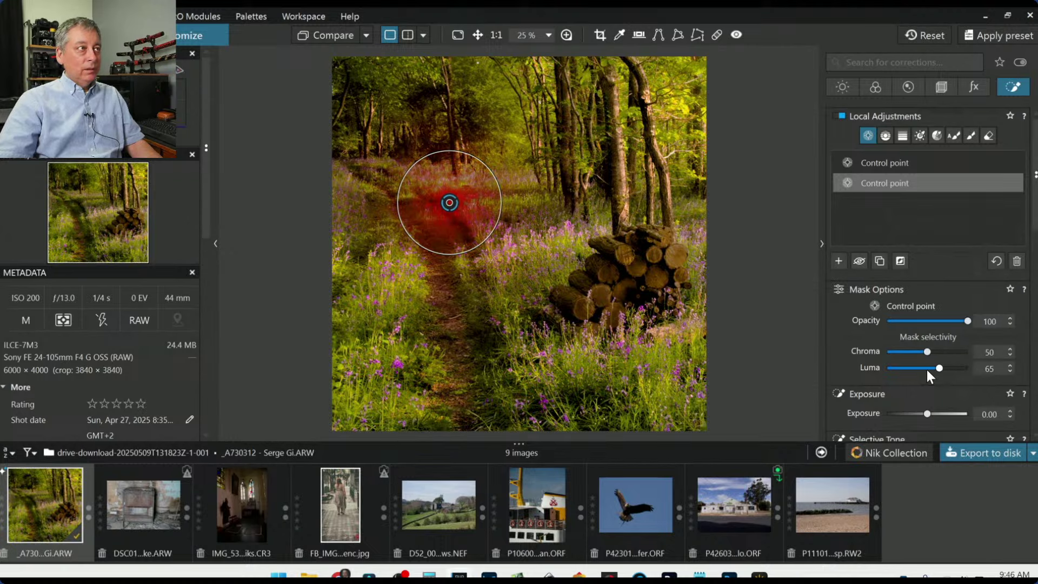
pyautogui.scroll(-1, 927, 368)
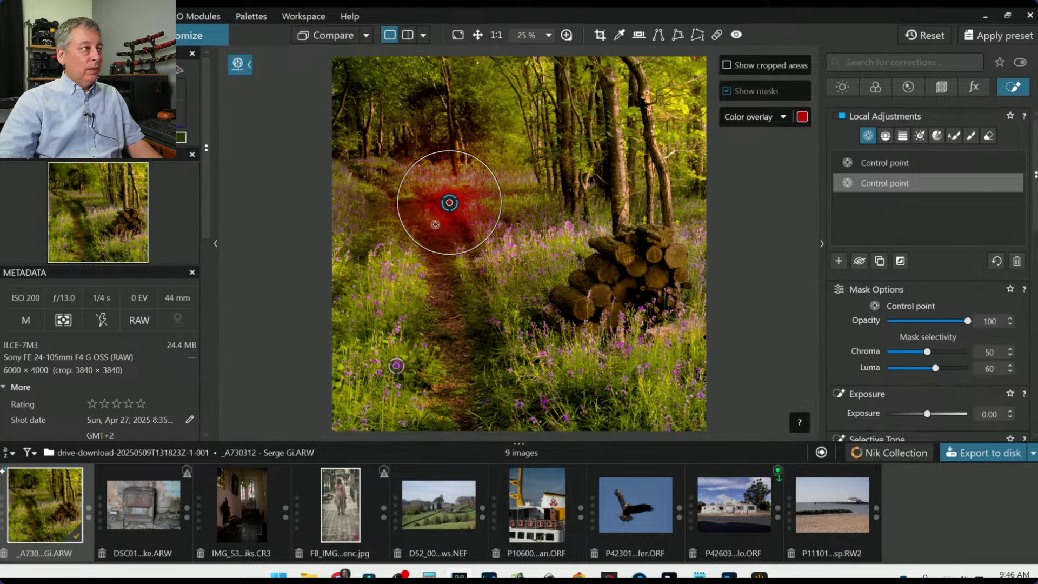
pyautogui.click(410, 211)
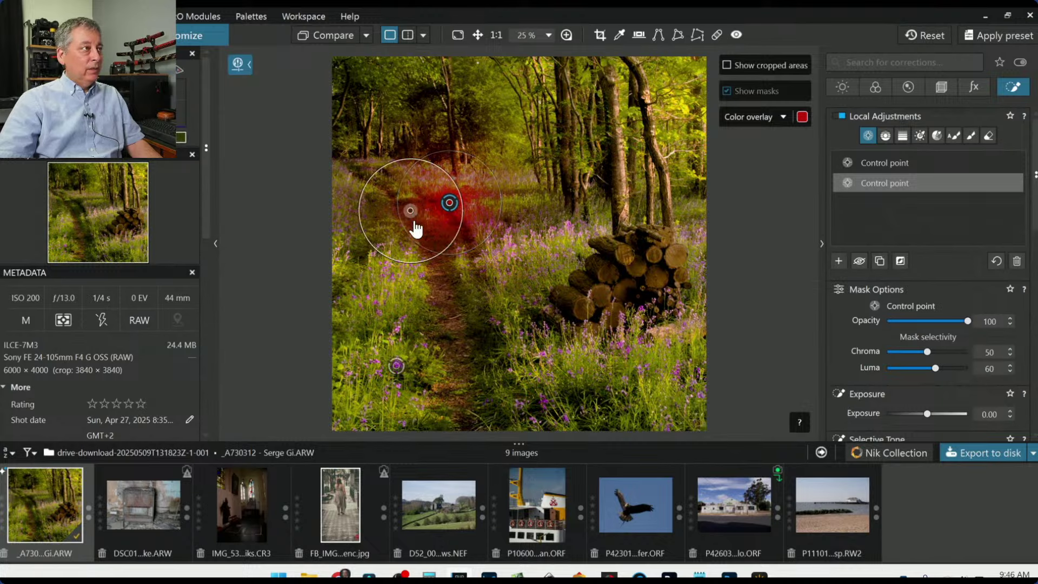
pyautogui.click(427, 142)
pyautogui.click(481, 338)
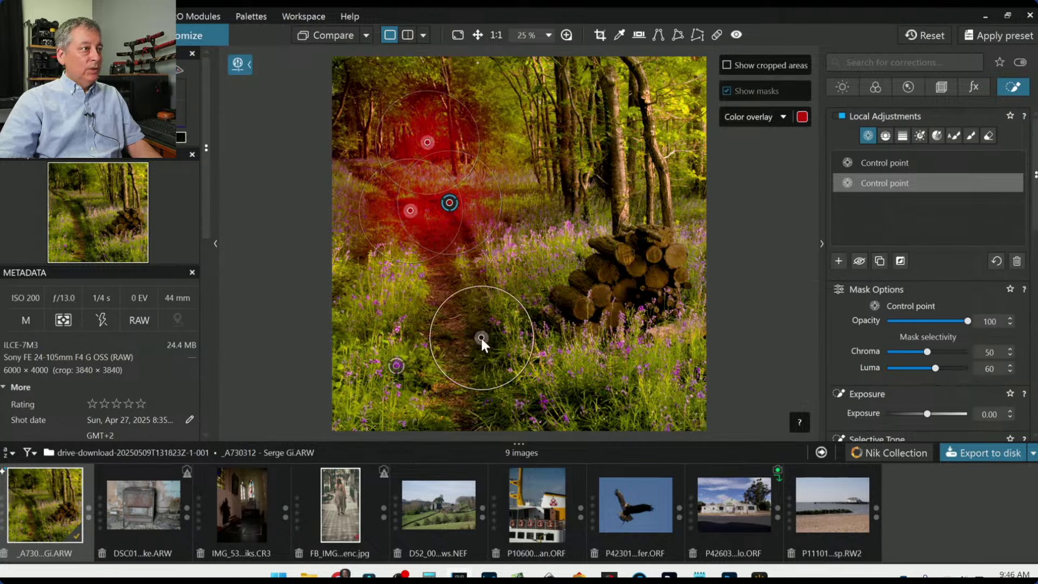
pyautogui.click(506, 218)
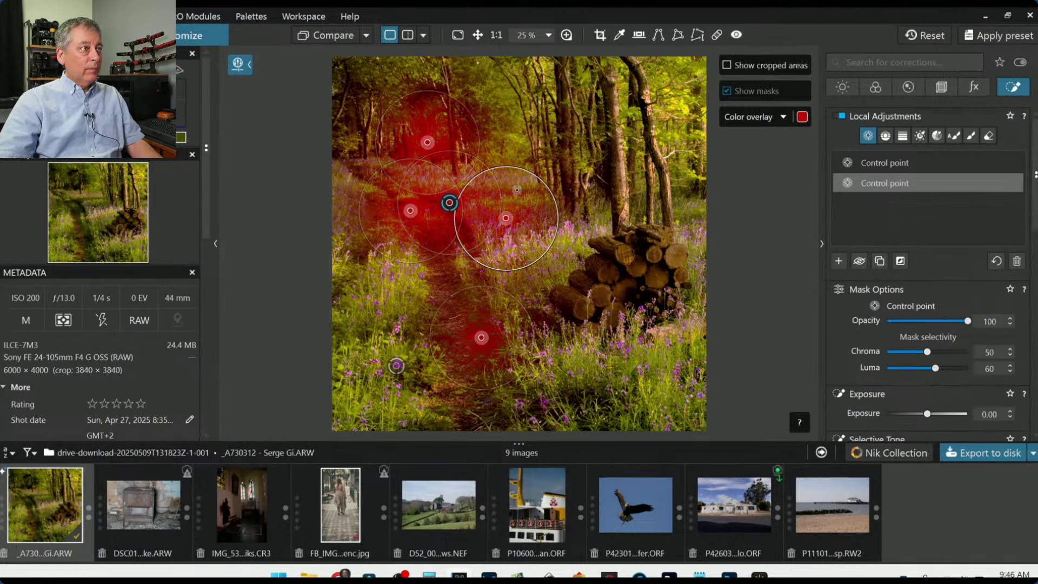
pyautogui.click(517, 189)
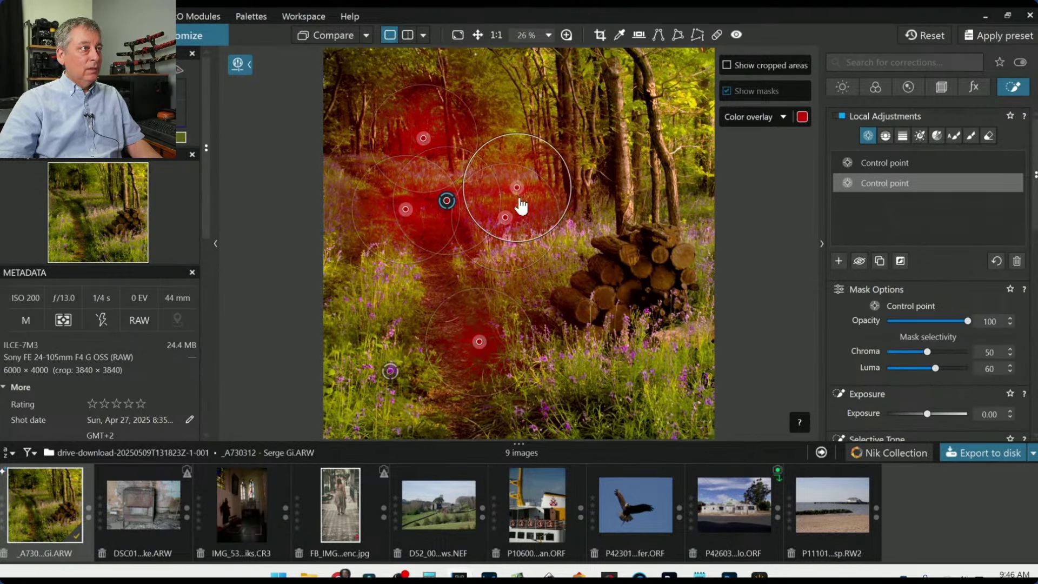
# Add control points to the mask on the tree trunks behind the log pile and at the photo's right edge.
pyautogui.scroll(1, 520, 201)
pyautogui.scroll(5, 518, 198)
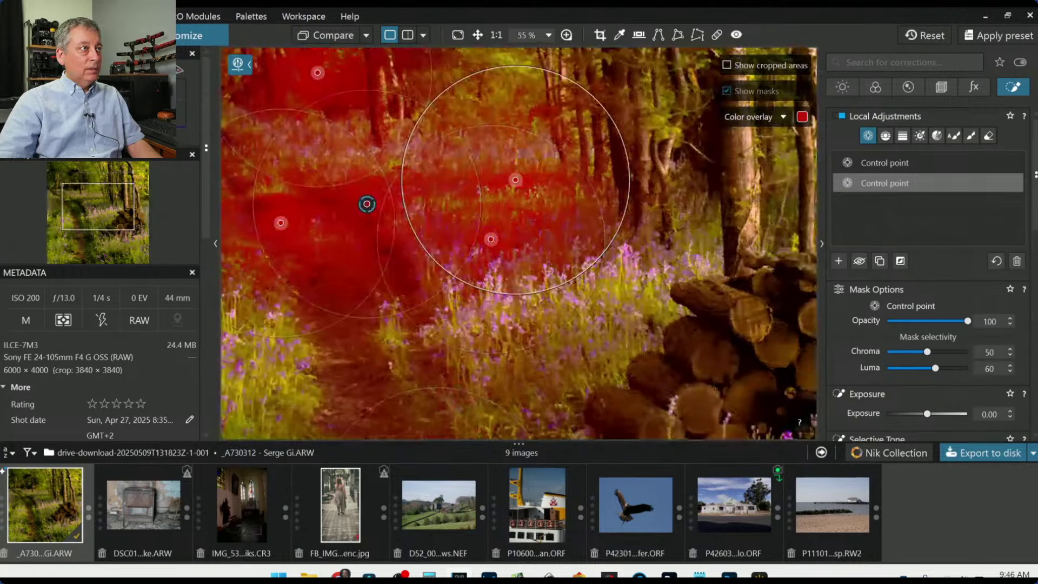
pyautogui.scroll(-5, 629, 369)
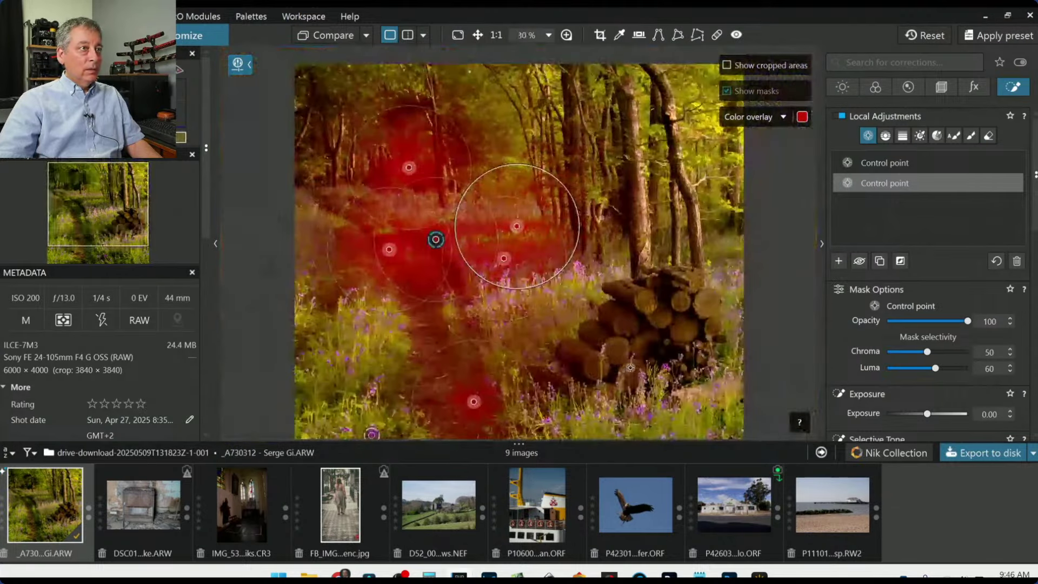
pyautogui.click(616, 226)
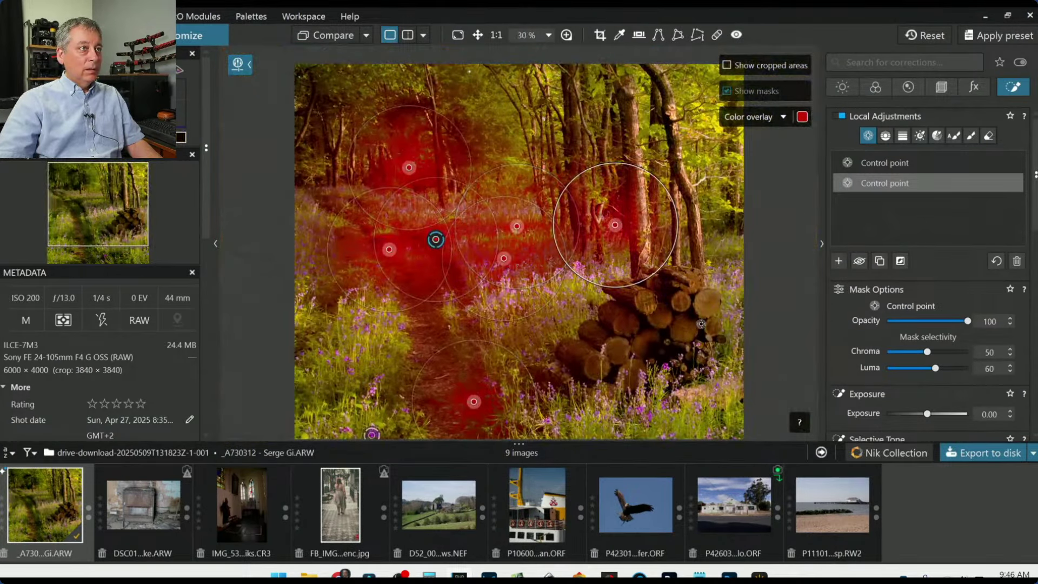
pyautogui.click(726, 227)
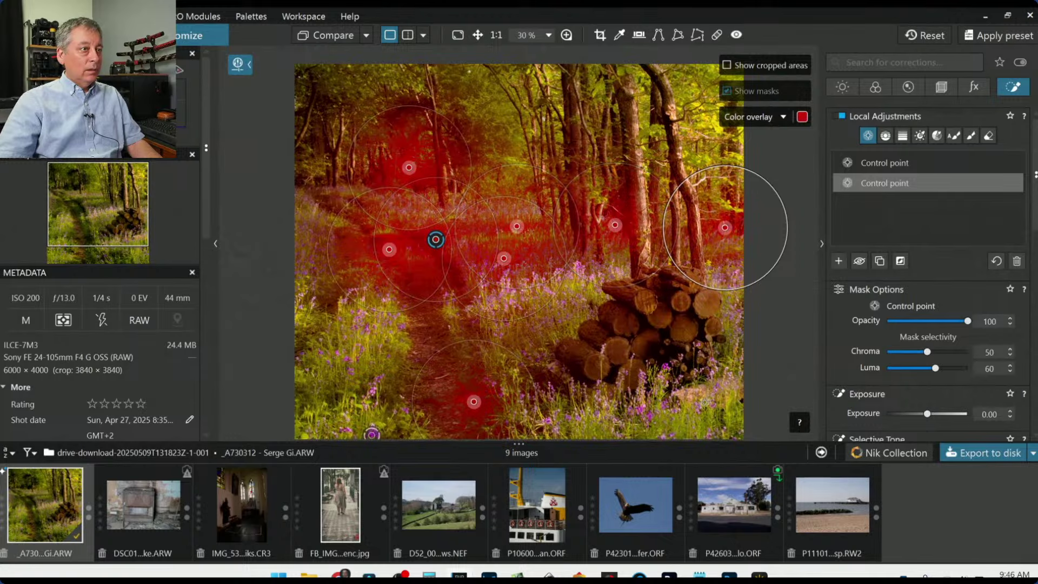
# Add control points on the foreground grass, the path's near end, the grass left of the path and the upper-left trees.
pyautogui.scroll(-2, 701, 402)
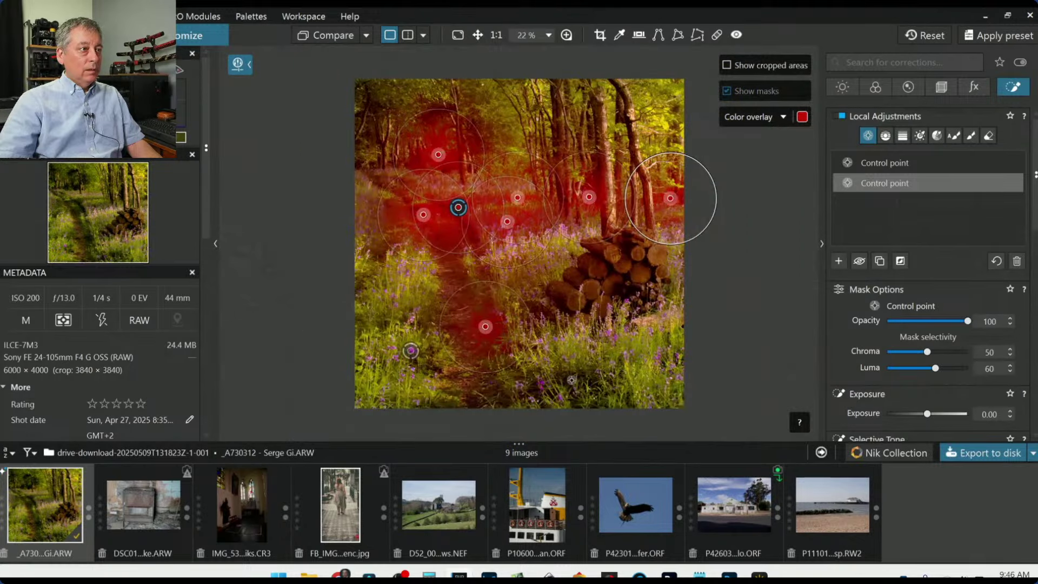
pyautogui.click(571, 380)
pyautogui.click(473, 402)
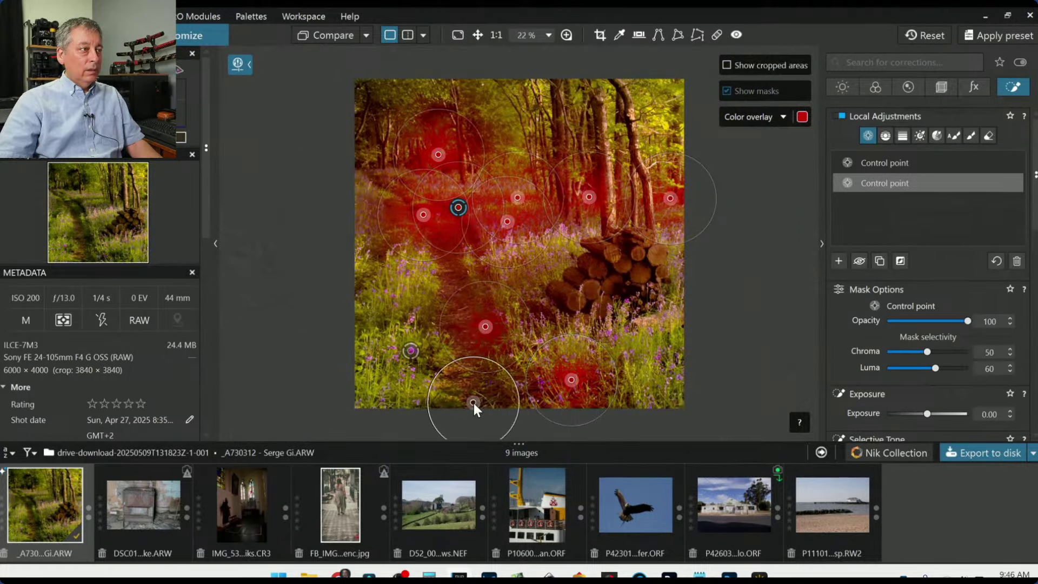
pyautogui.click(381, 253)
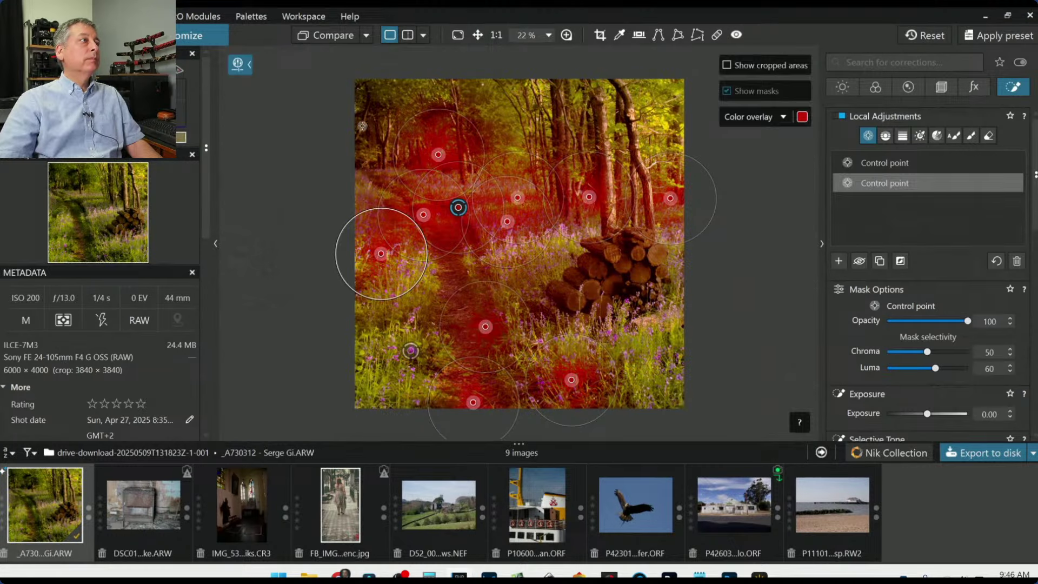
pyautogui.click(372, 128)
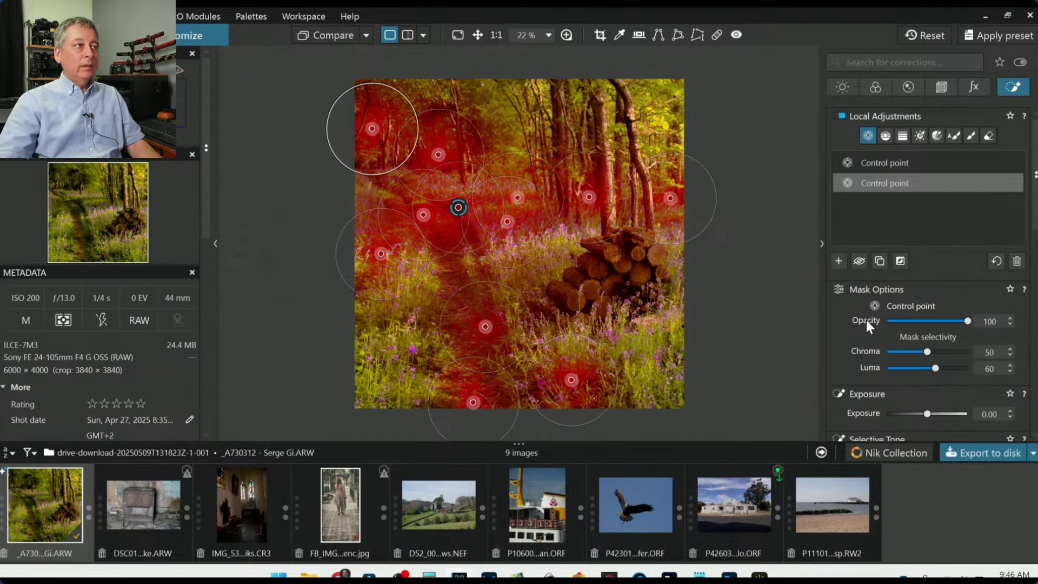
# Set the shaded-area mask's Selective Tone highlights to 60 and shadows to -21, keeping midtones and blacks at 0.
pyautogui.scroll(-3, 866, 321)
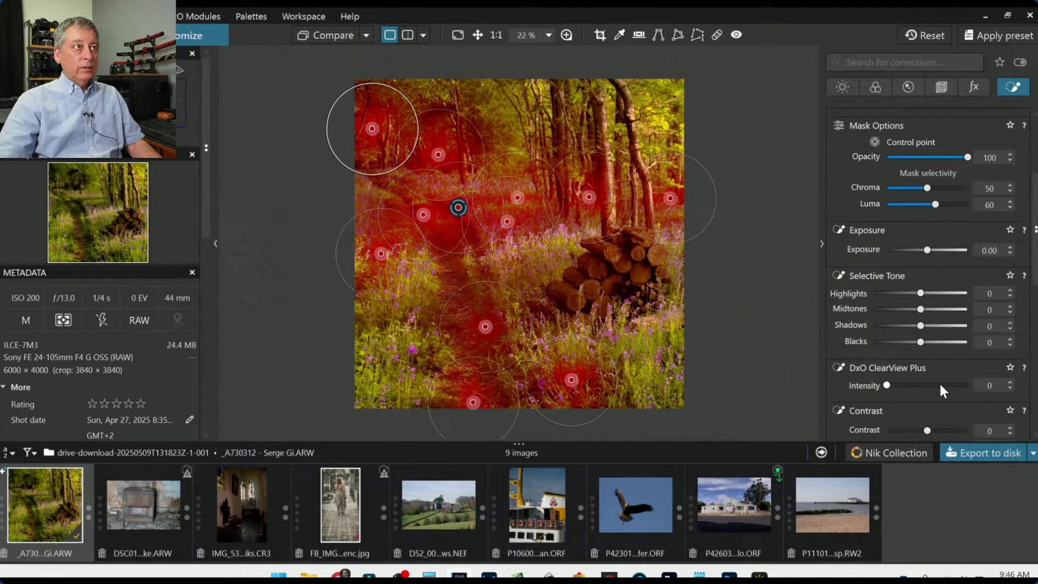
pyautogui.scroll(-1, 941, 387)
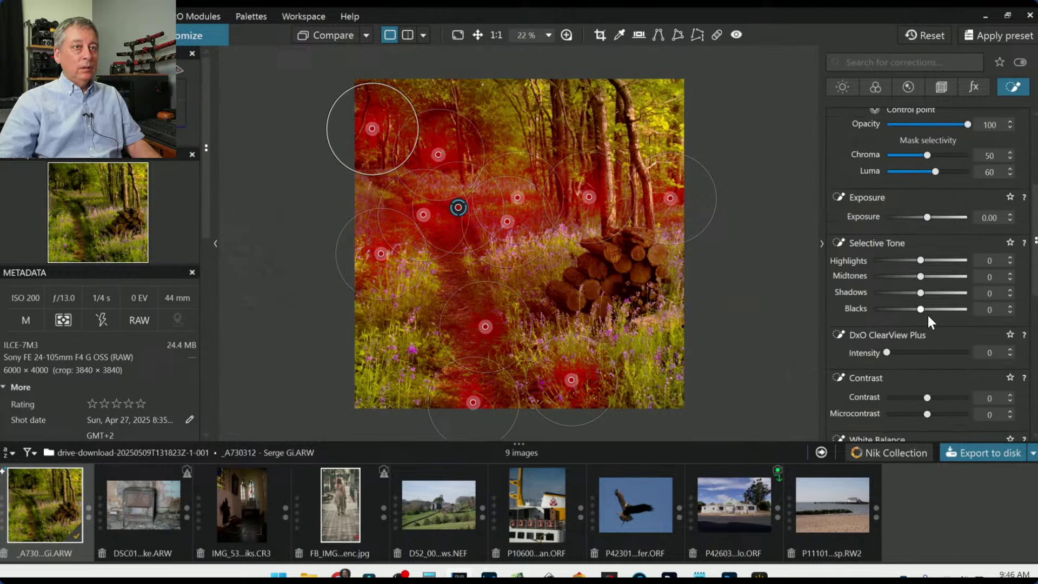
pyautogui.moveTo(920, 311)
pyautogui.mouseDown()
pyautogui.moveTo(910, 310)
pyautogui.moveTo(911, 294)
pyautogui.mouseUp()
pyautogui.doubleClick(912, 310)
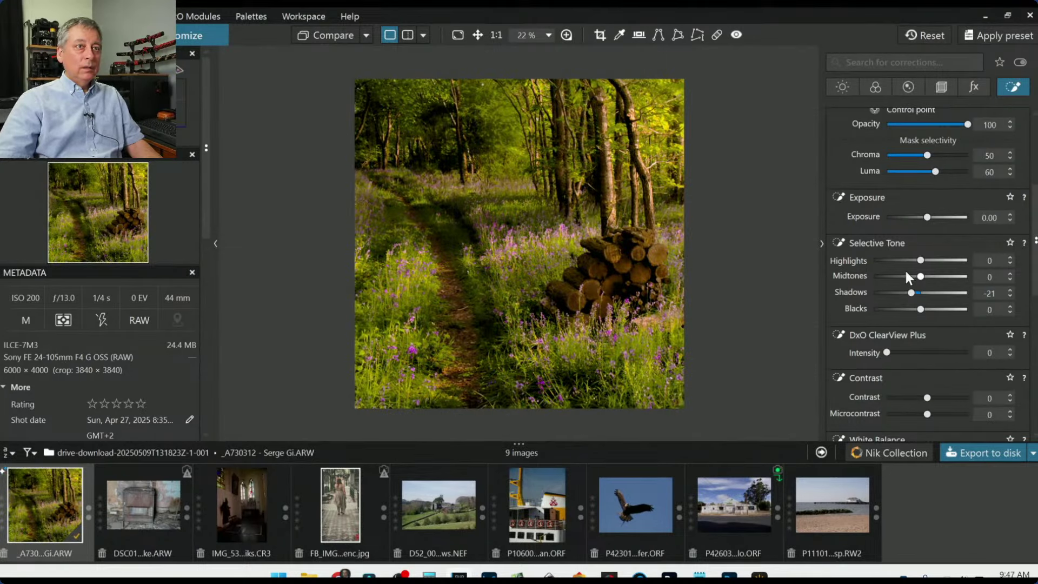
pyautogui.doubleClick(967, 261)
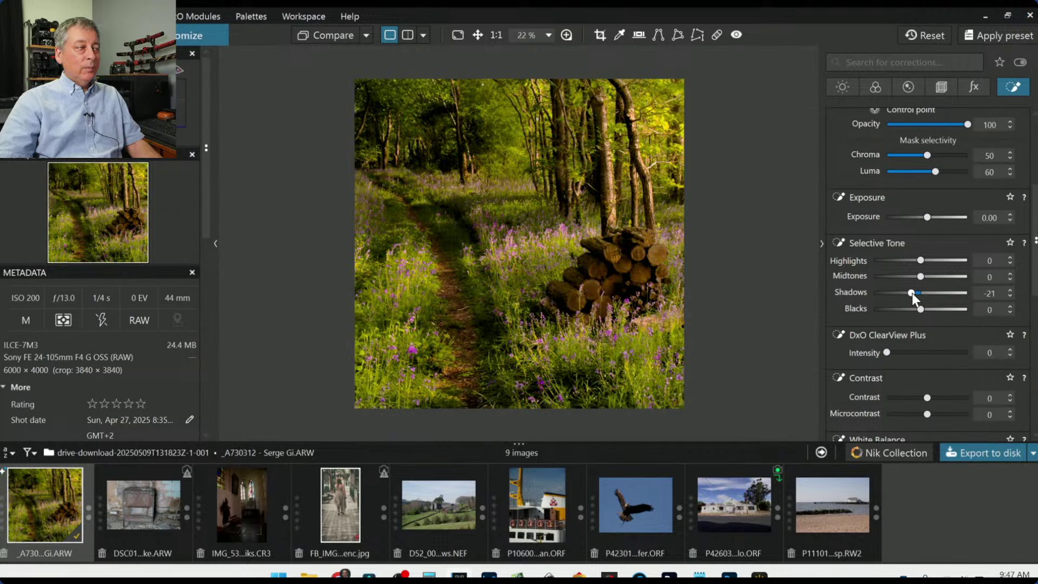
pyautogui.moveTo(922, 260); pyautogui.dragTo(948, 263)
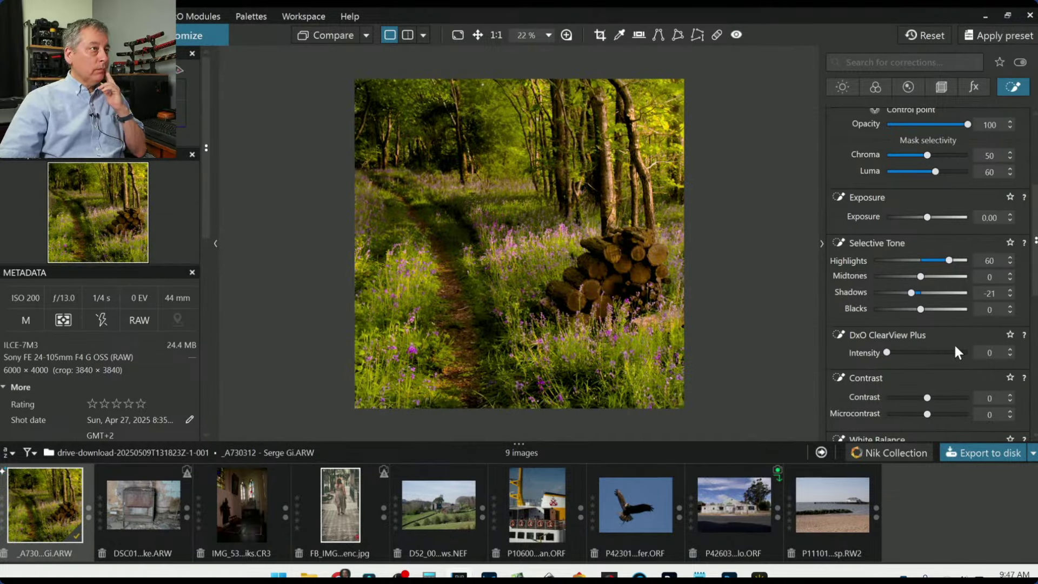
# Try an additional control point on the foliage above the path's far end.
pyautogui.moveTo(329, 93)
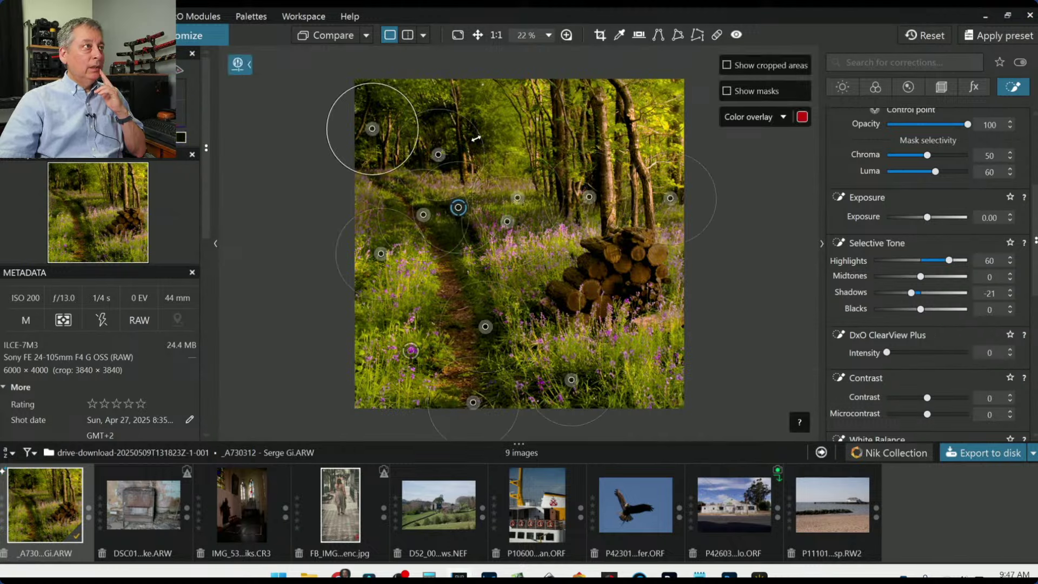
pyautogui.click(474, 138)
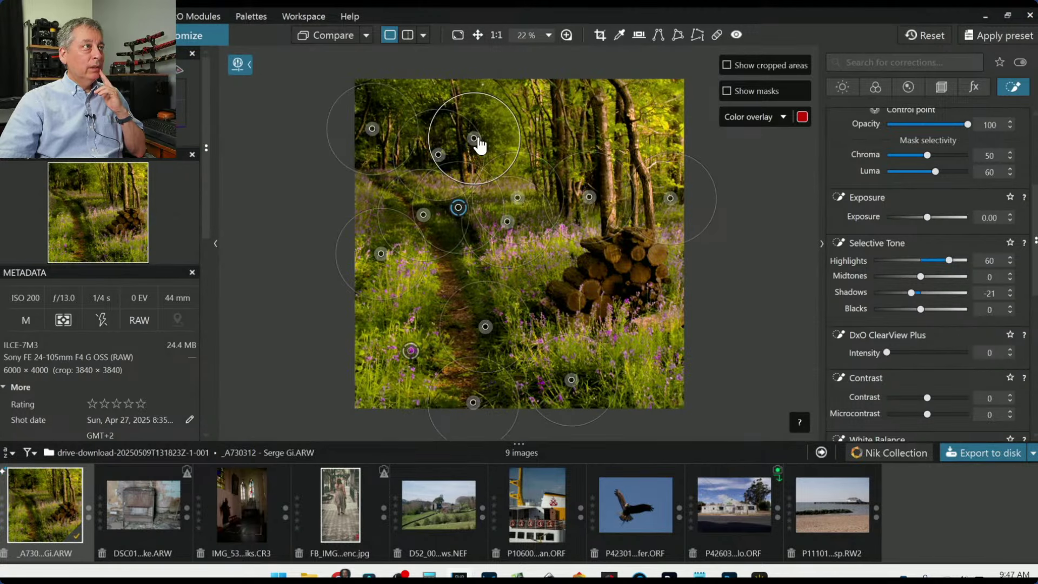
pyautogui.moveTo(477, 143); pyautogui.dragTo(478, 129)
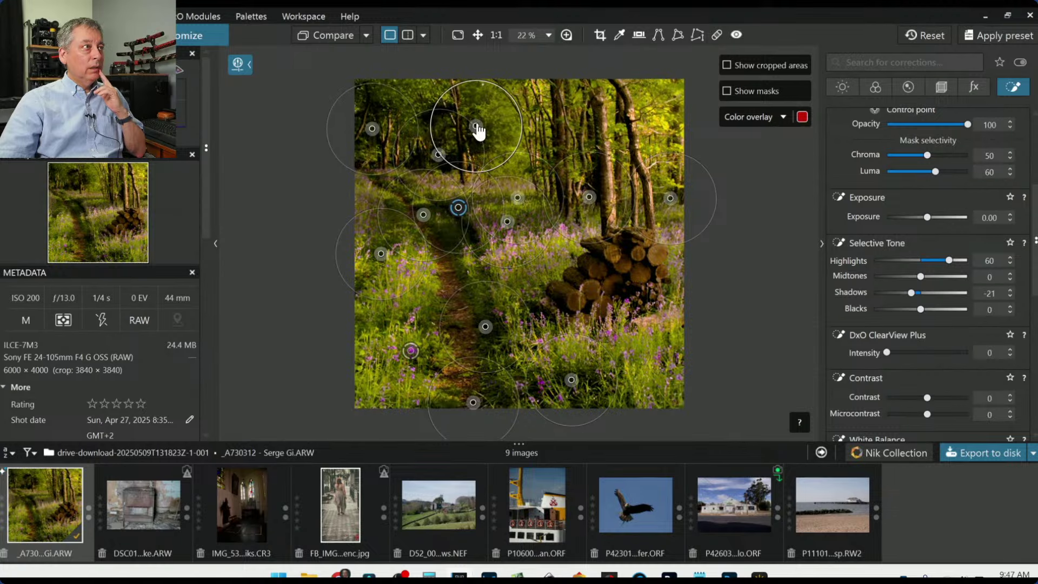
pyautogui.press('Delete')
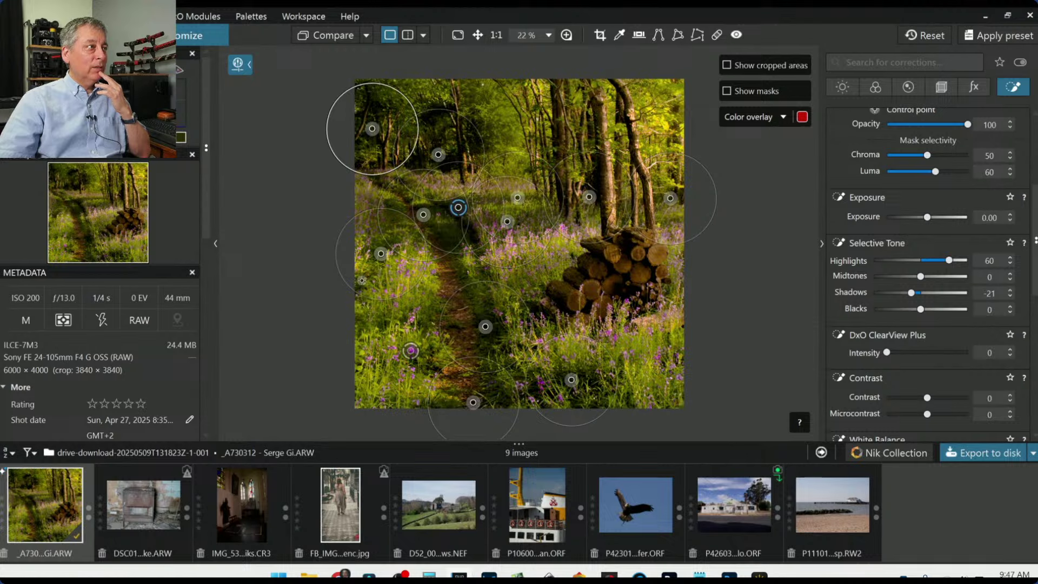
# Add control points on the grass left of the path and set the mask's shadows to -31.
pyautogui.click(363, 280)
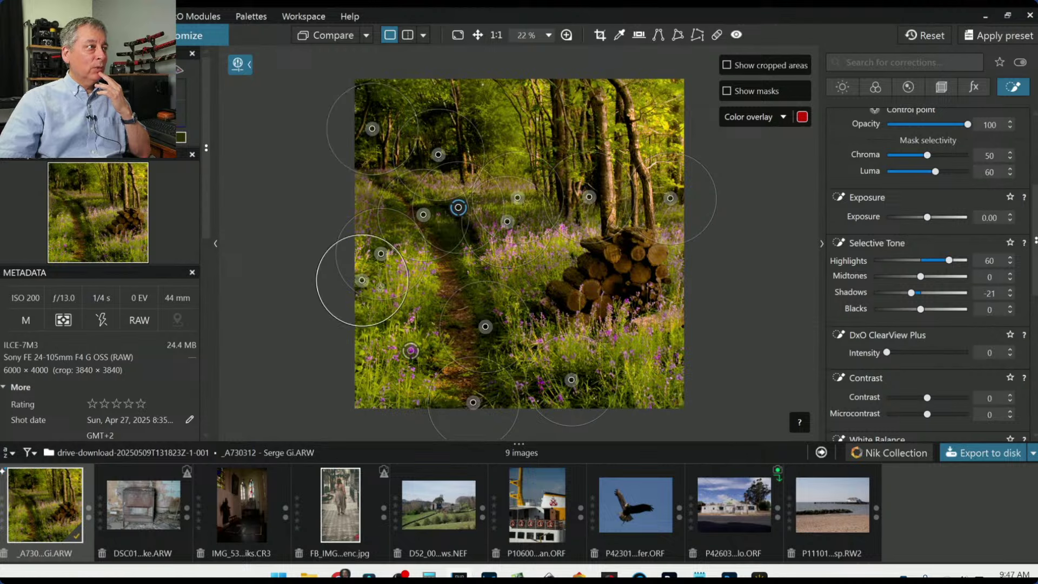
pyautogui.click(382, 327)
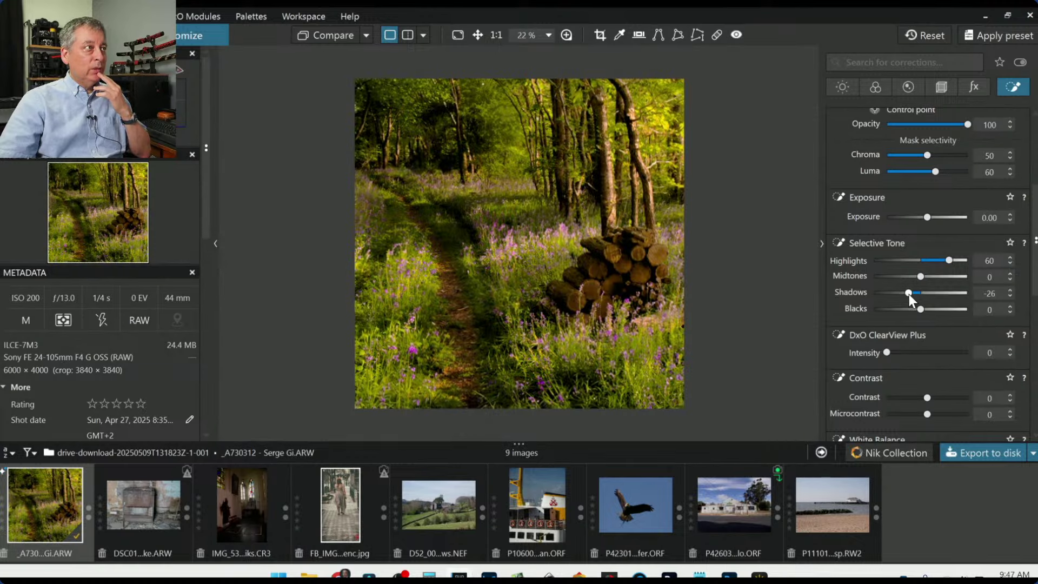
pyautogui.moveTo(909, 294); pyautogui.dragTo(906, 294)
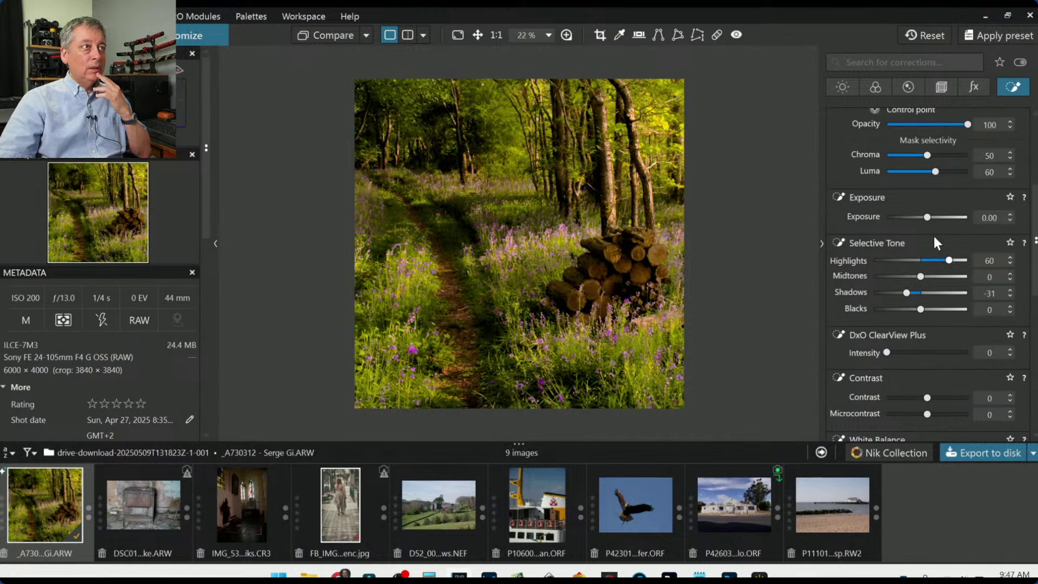
# Create a new control-point mask on the log pile and set its exposure to 0.33.
pyautogui.scroll(3, 953, 226)
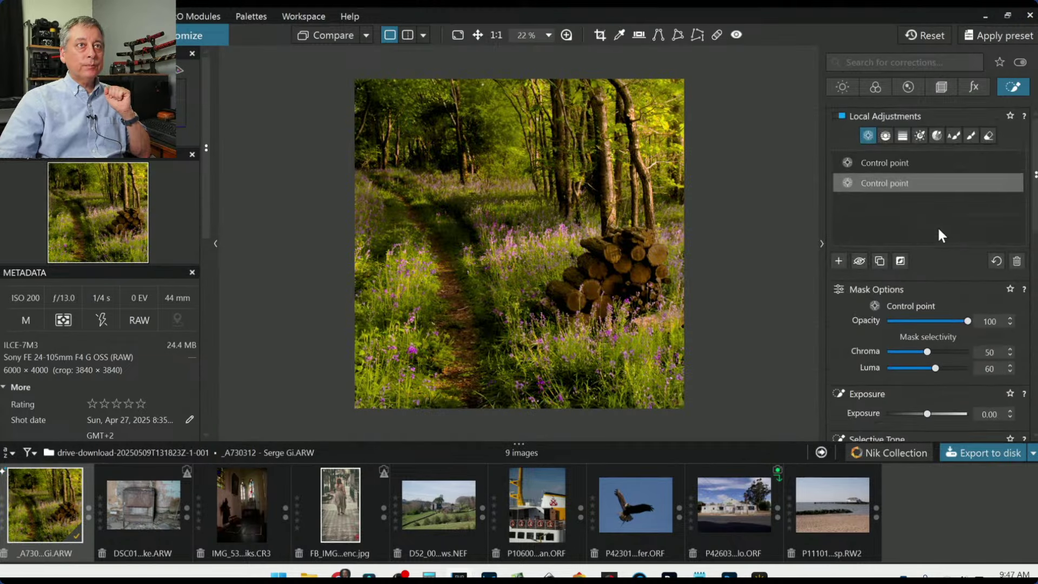
pyautogui.click(836, 258)
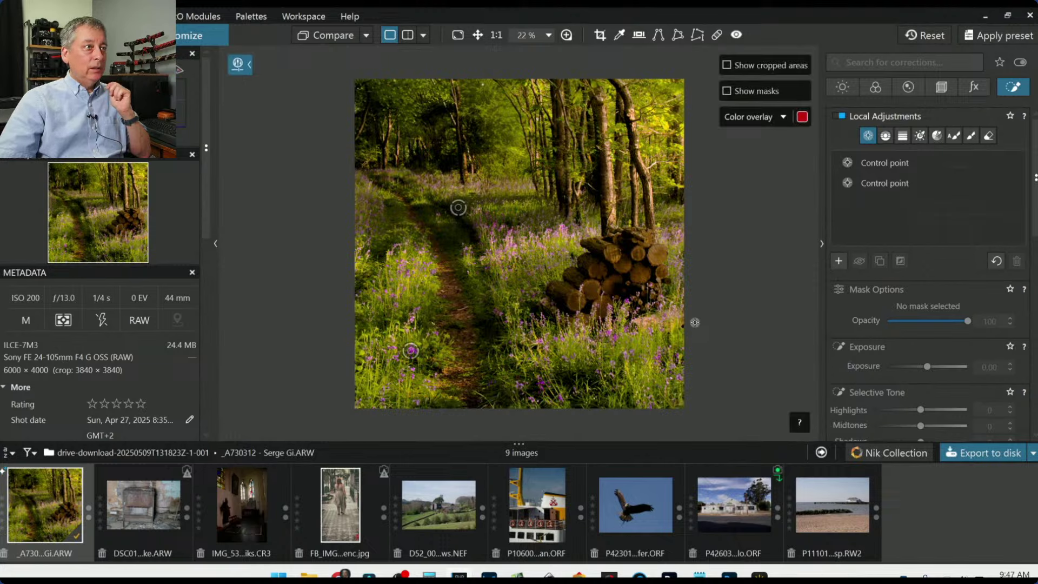
pyautogui.click(652, 243)
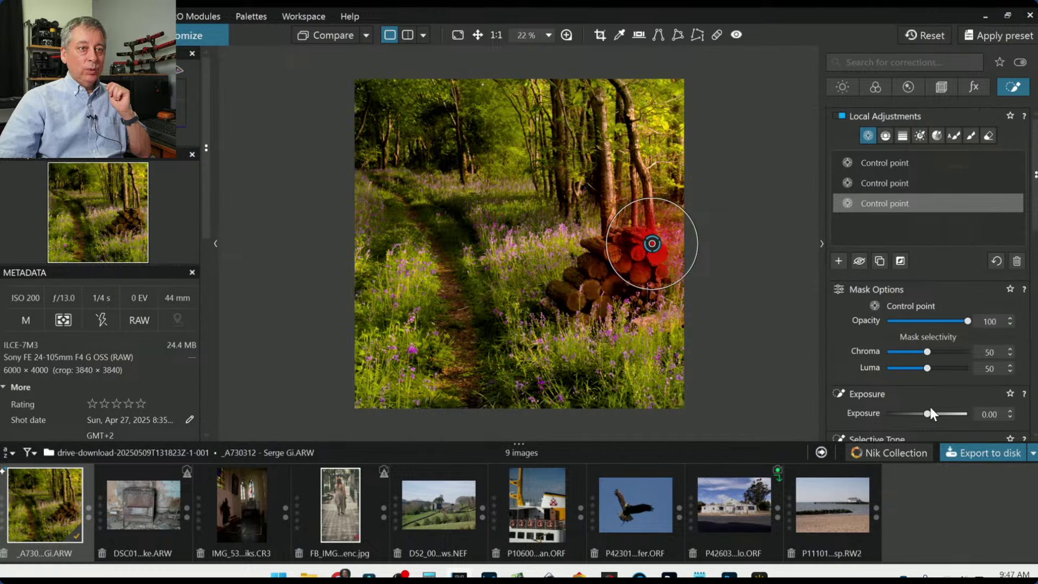
pyautogui.moveTo(928, 415); pyautogui.dragTo(930, 415)
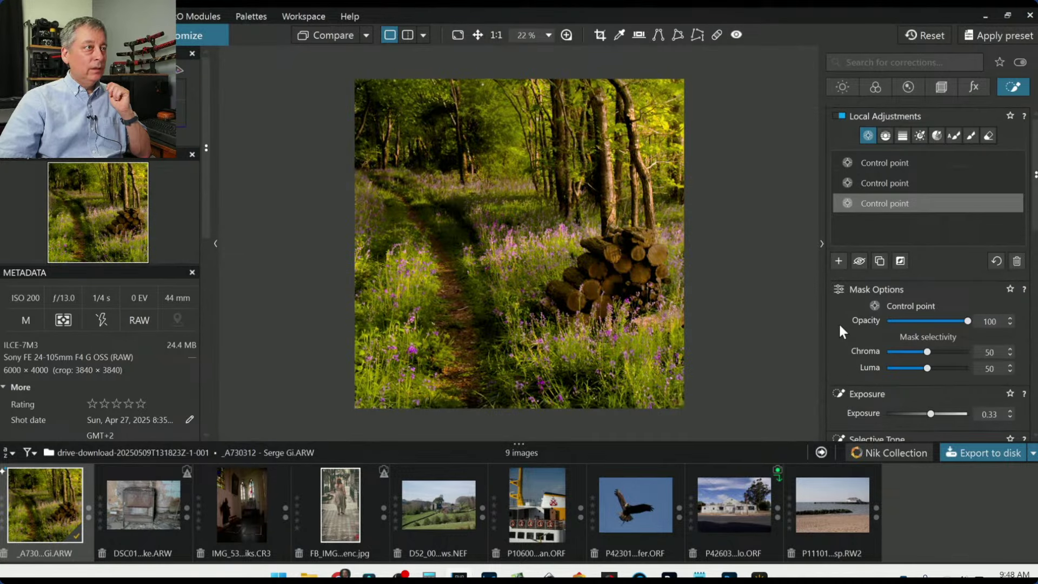
# Create another control-point mask on the bright foliage near the photo's upper-right corner and enlarge its radius to reach the log pile.
pyautogui.click(838, 262)
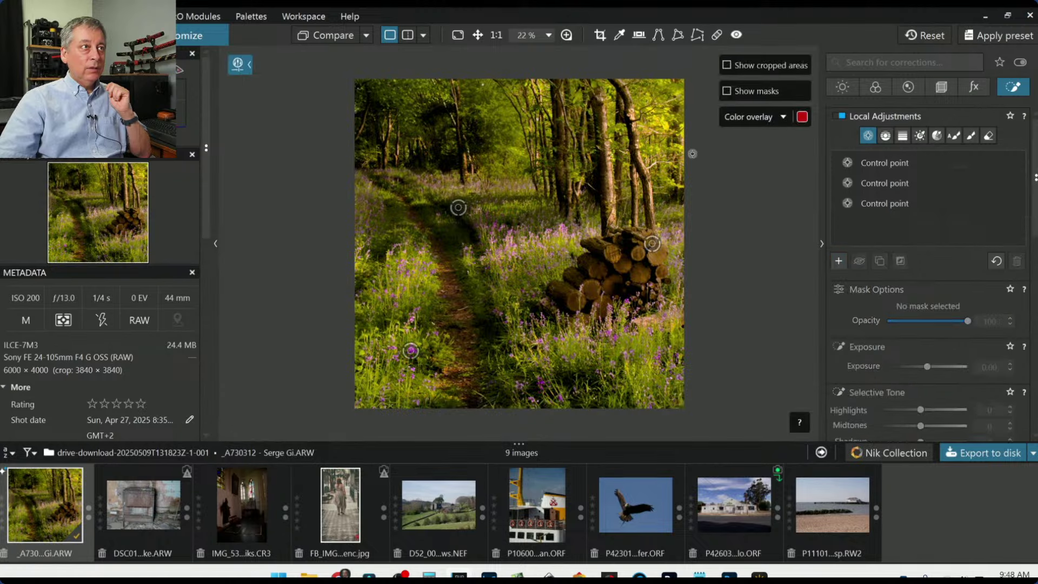
pyautogui.click(662, 125)
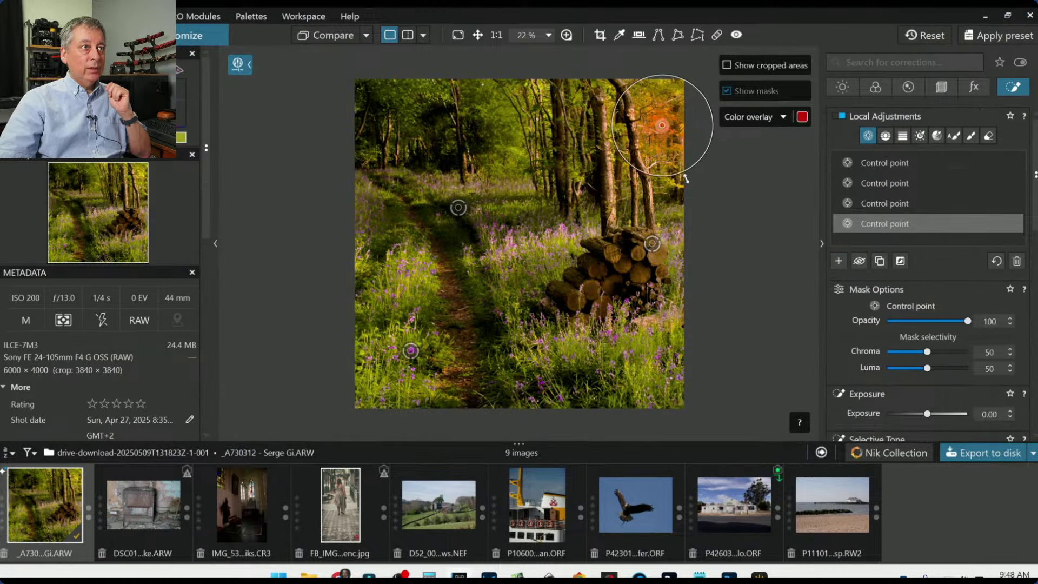
pyautogui.moveTo(682, 160); pyautogui.dragTo(715, 222)
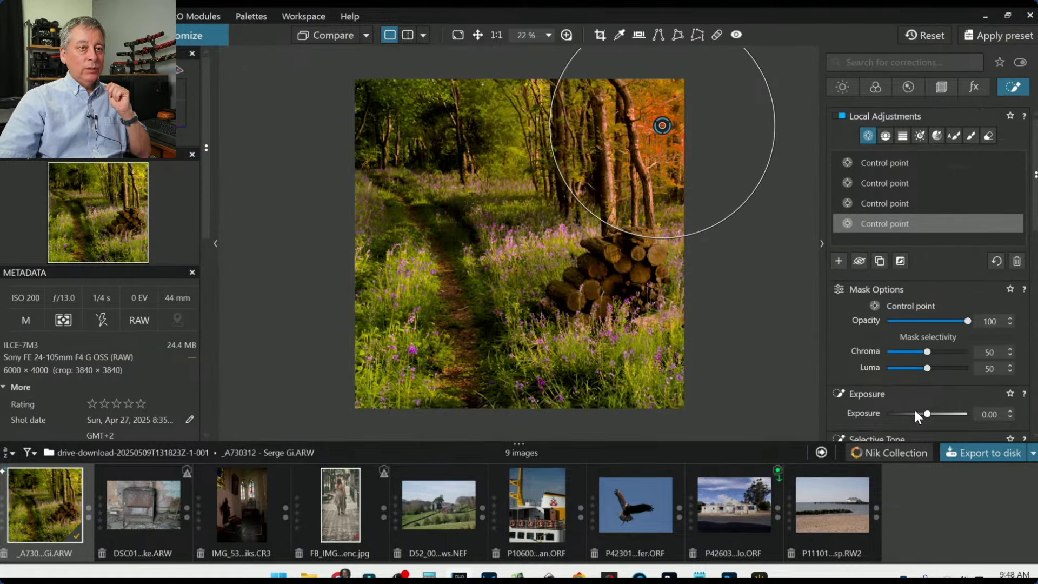
# Set the foliage mask's Selective Tone highlights to -34 and midtones to -30.
pyautogui.scroll(-3, 914, 409)
pyautogui.moveTo(920, 358); pyautogui.dragTo(887, 363)
pyautogui.click(907, 375)
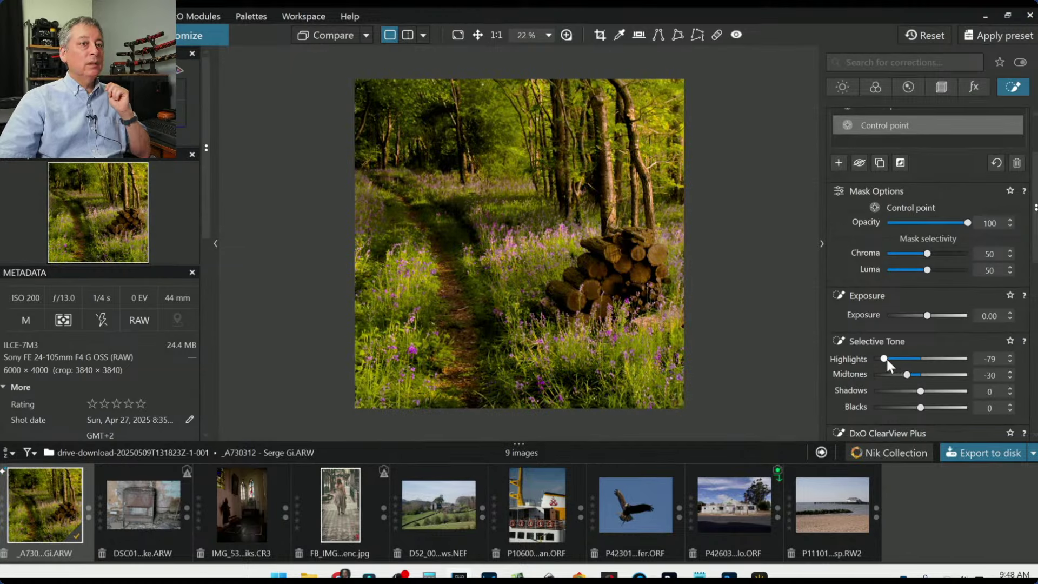
pyautogui.moveTo(886, 359); pyautogui.dragTo(904, 361)
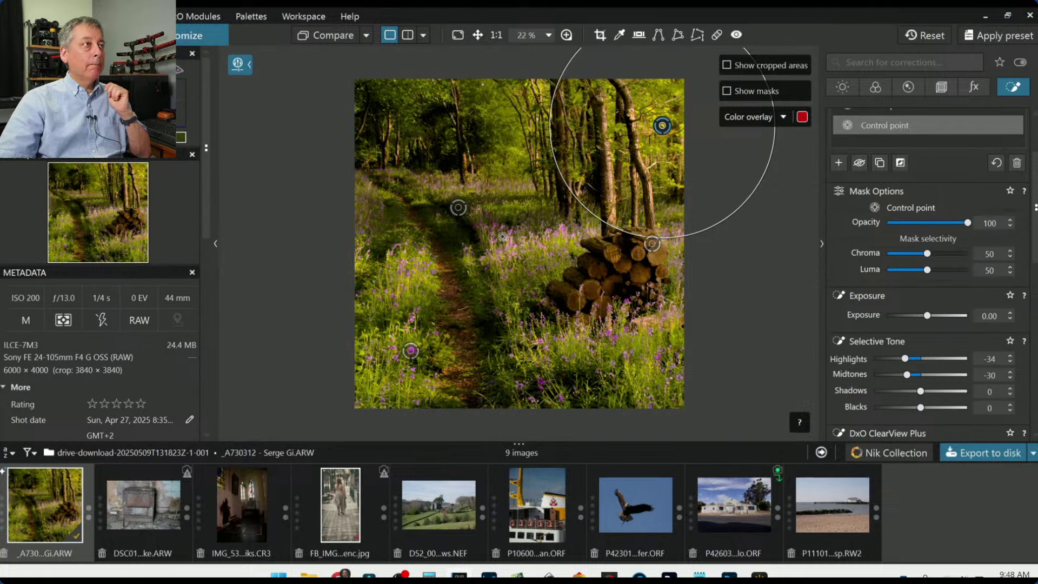
# Select the flower mask and set its exposure to 0.90, Selective Tone highlights to 28 and midtones to 1.
pyautogui.scroll(1, 519, 243)
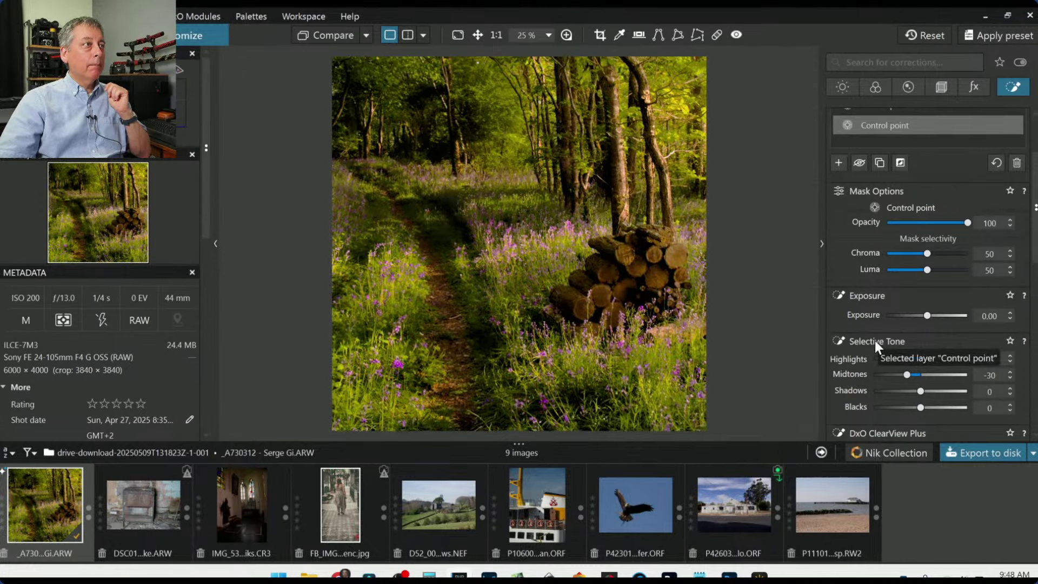
pyautogui.scroll(2, 857, 297)
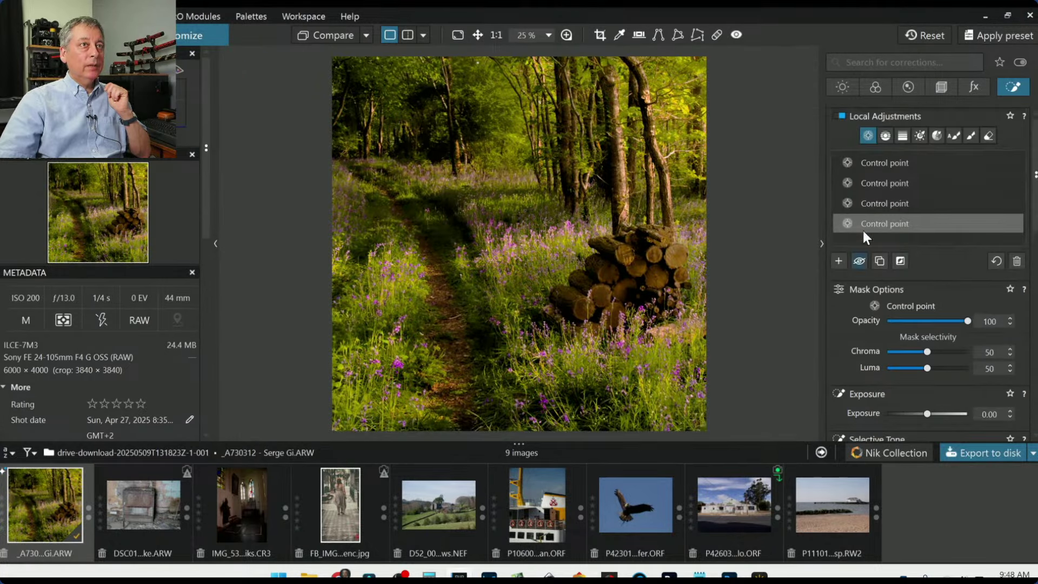
pyautogui.click(871, 165)
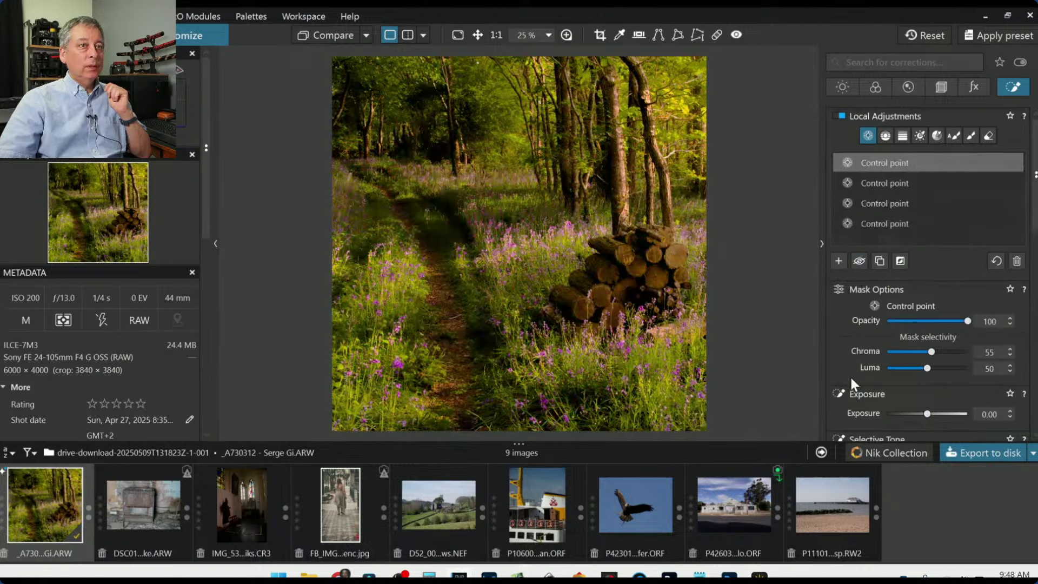
pyautogui.scroll(-3, 839, 378)
pyautogui.scroll(-1, 840, 378)
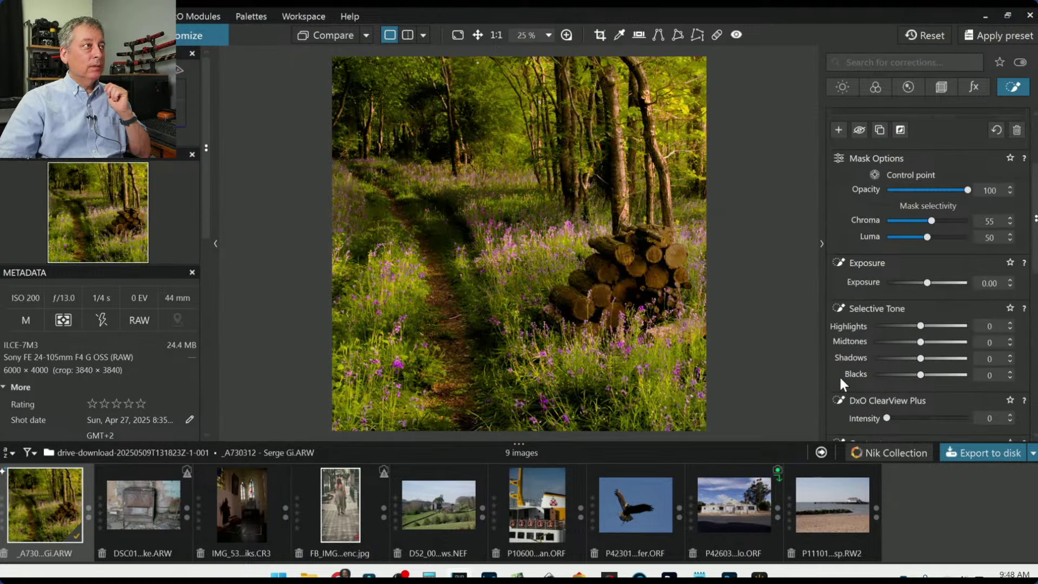
pyautogui.click(930, 283)
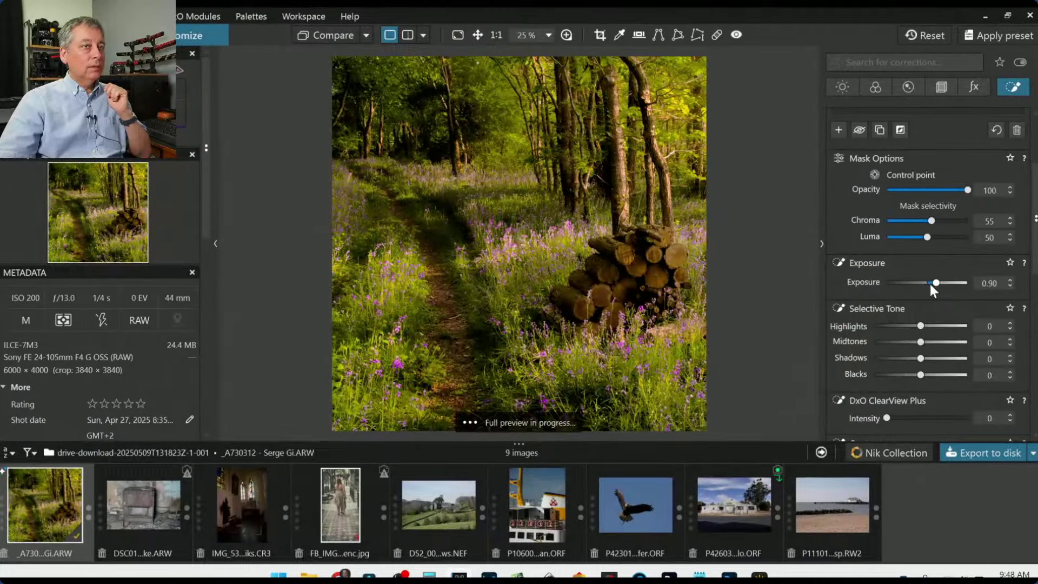
pyautogui.moveTo(920, 325)
pyautogui.mouseDown()
pyautogui.moveTo(959, 330)
pyautogui.moveTo(933, 330)
pyautogui.mouseUp()
pyautogui.click(921, 345)
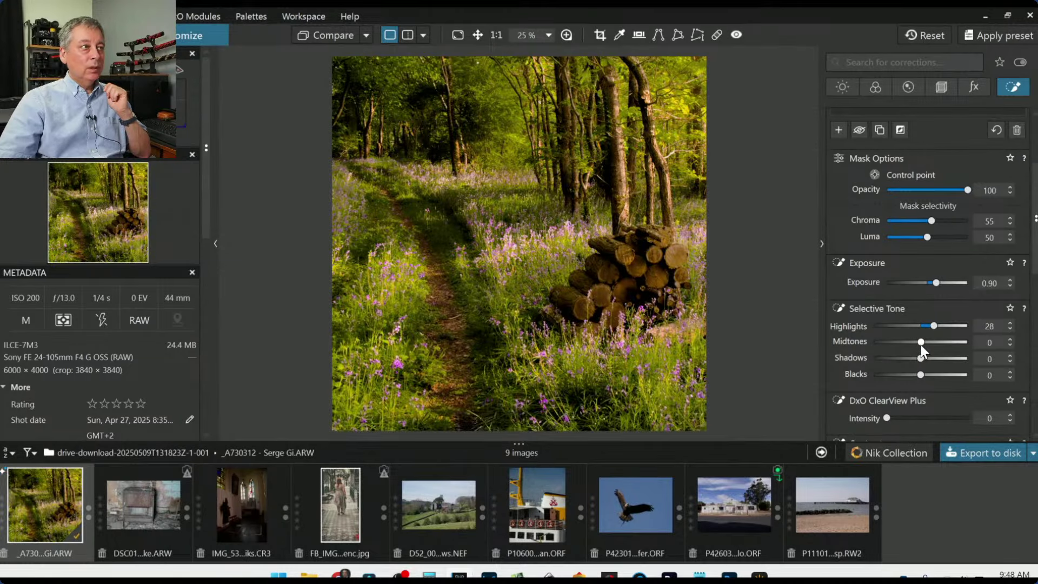
# Set the flower mask's white balance tint to 134 and leave local adjustment editing.
pyautogui.scroll(-2, 871, 357)
pyautogui.scroll(-3, 867, 355)
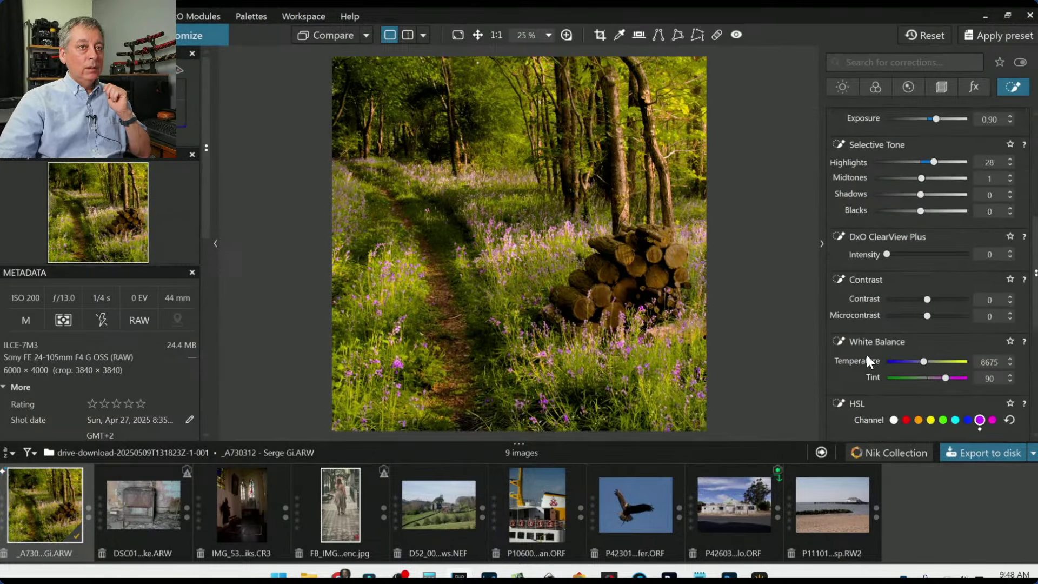
pyautogui.moveTo(946, 280); pyautogui.dragTo(954, 282)
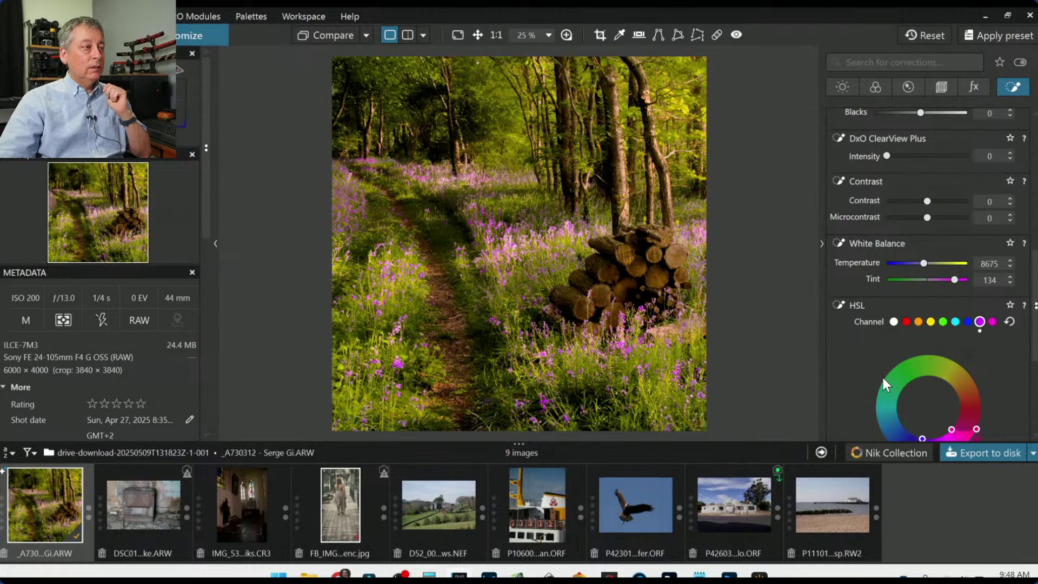
pyautogui.press('l')
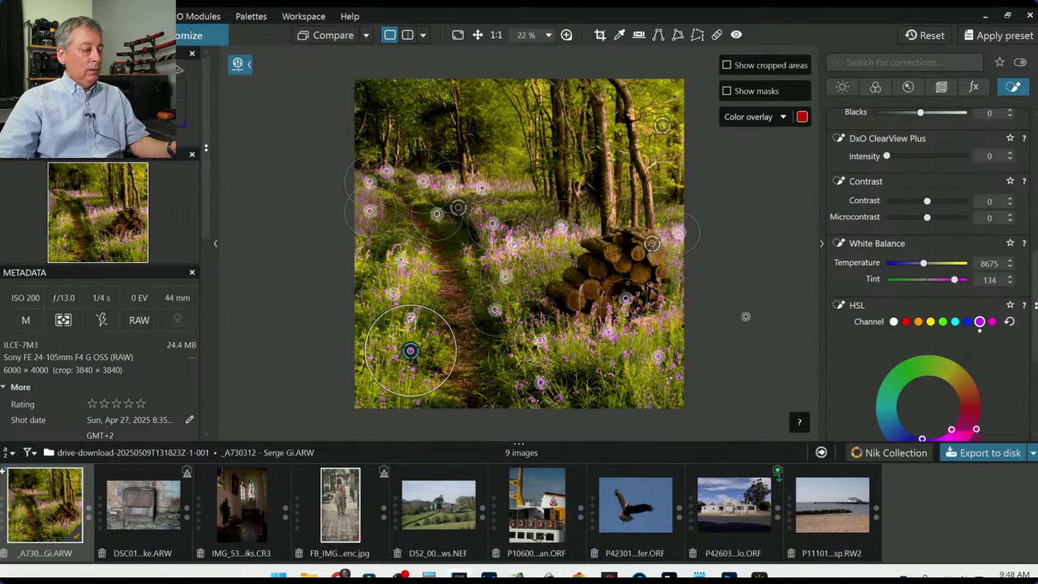
pyautogui.press('l')
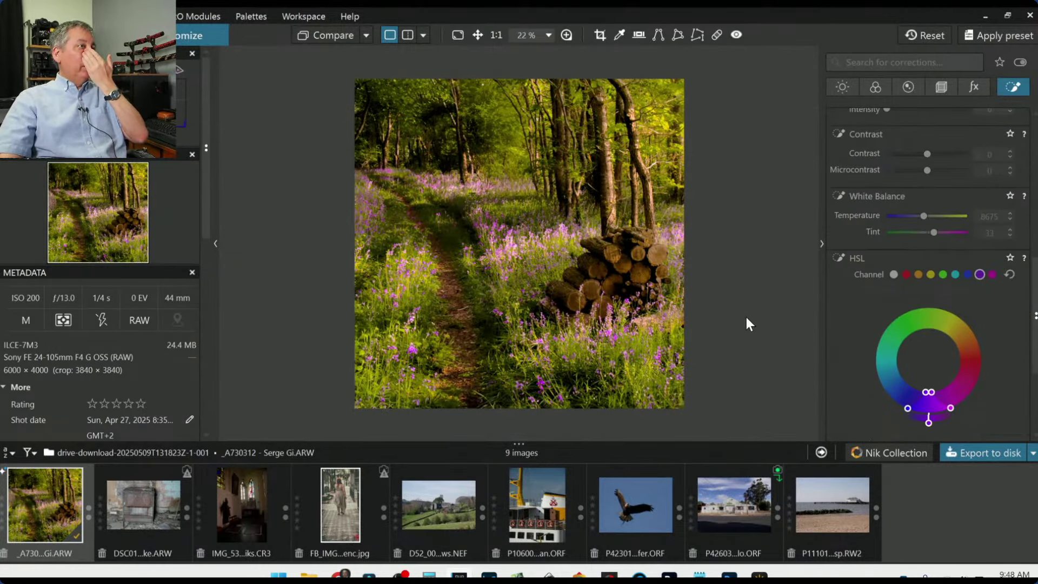
# Set the global microcontrast to -100 and Selective Tone to highlights 14, midtones 9, shadows -17 and blacks -48.
pyautogui.click(842, 86)
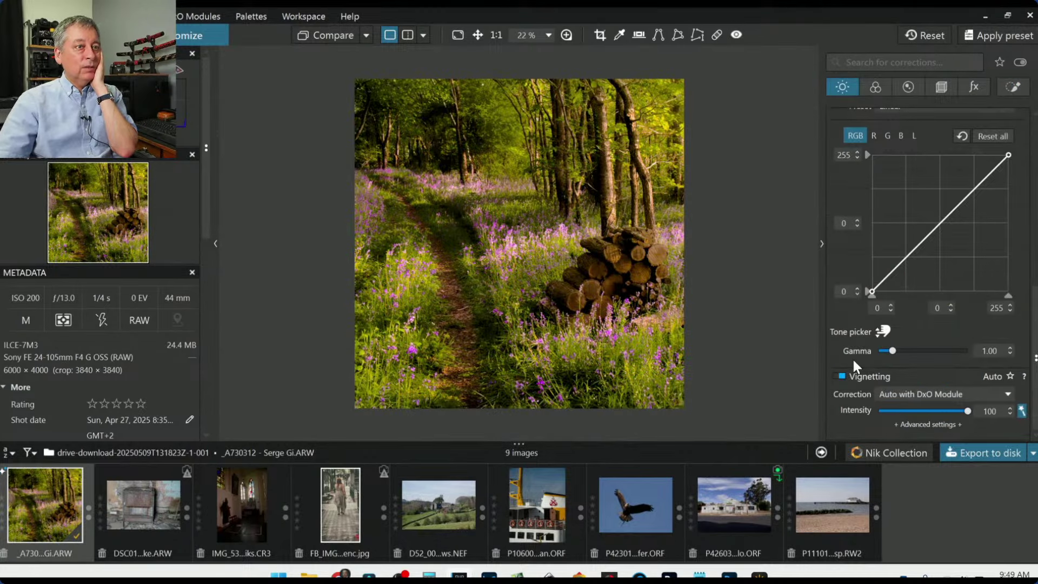
pyautogui.scroll(3, 852, 360)
pyautogui.scroll(6, 851, 358)
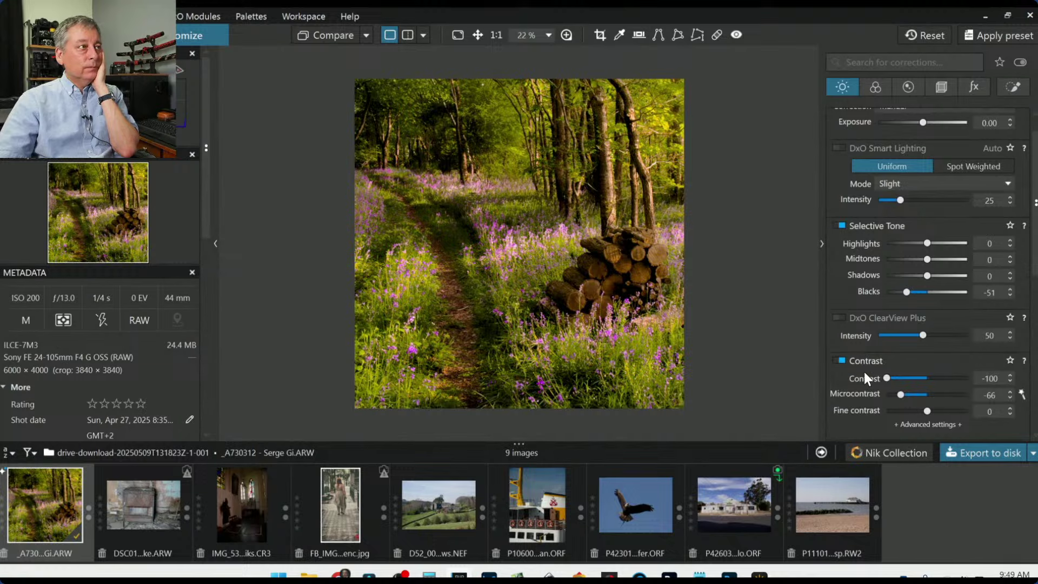
pyautogui.moveTo(901, 394); pyautogui.dragTo(881, 395)
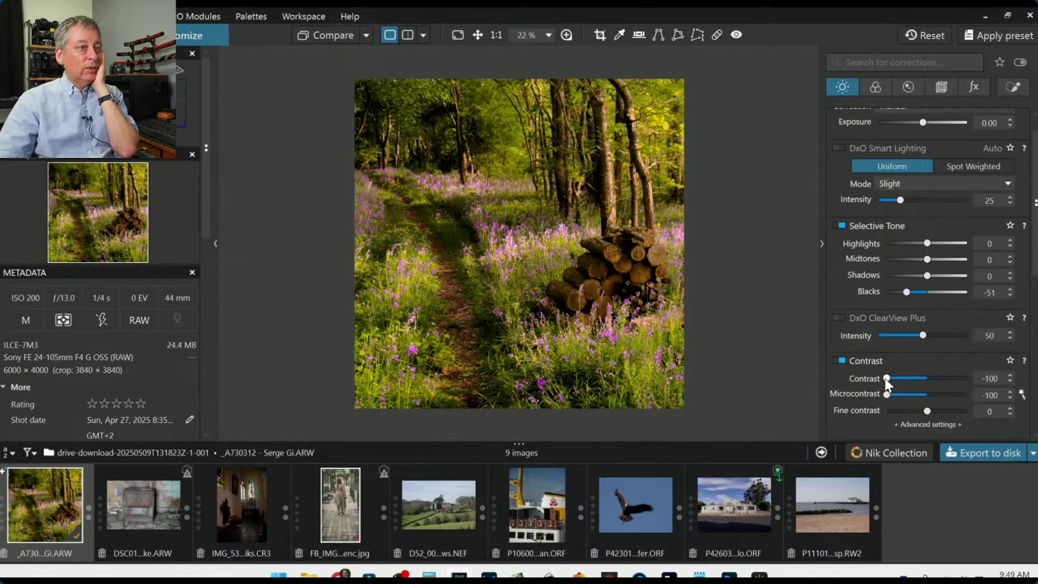
pyautogui.moveTo(906, 293); pyautogui.dragTo(935, 244)
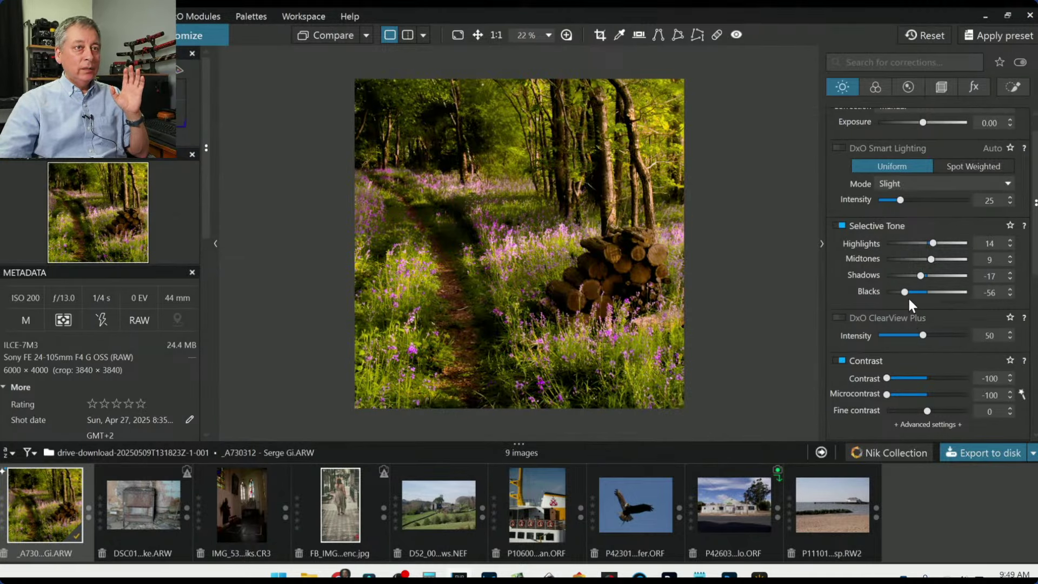
pyautogui.moveTo(906, 294); pyautogui.dragTo(907, 293)
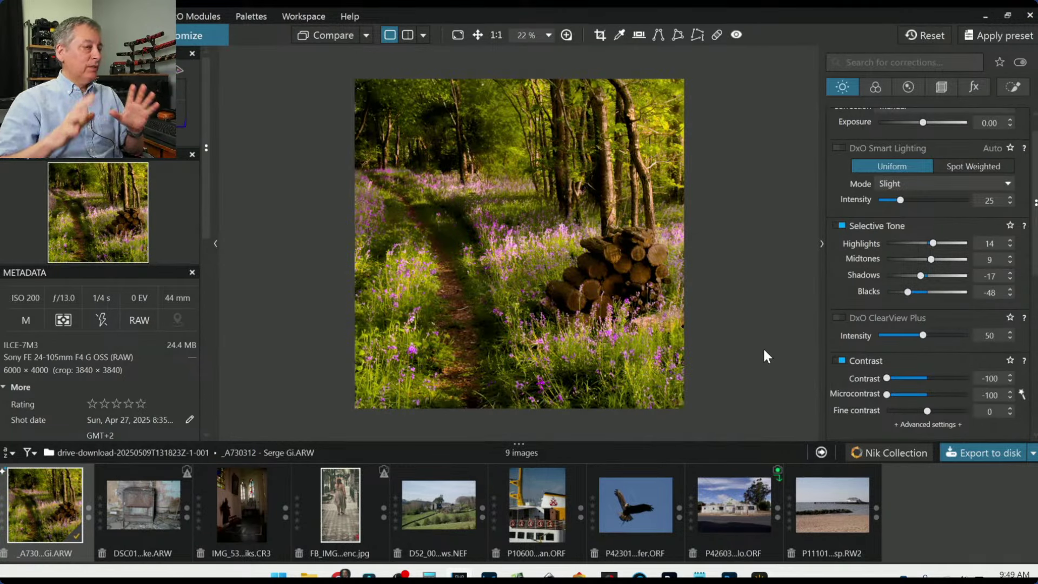
# Enable Soft Proofing for the photo with the sRGB IEC61966-2.1 profile.
pyautogui.scroll(-3, 849, 411)
pyautogui.scroll(-3, 849, 408)
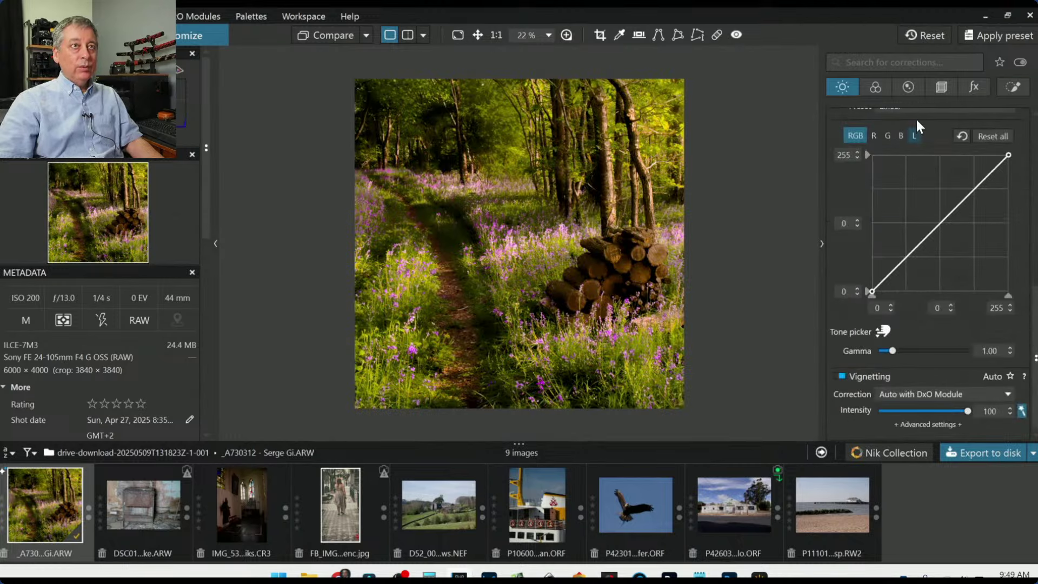
pyautogui.click(885, 88)
pyautogui.scroll(-4, 871, 327)
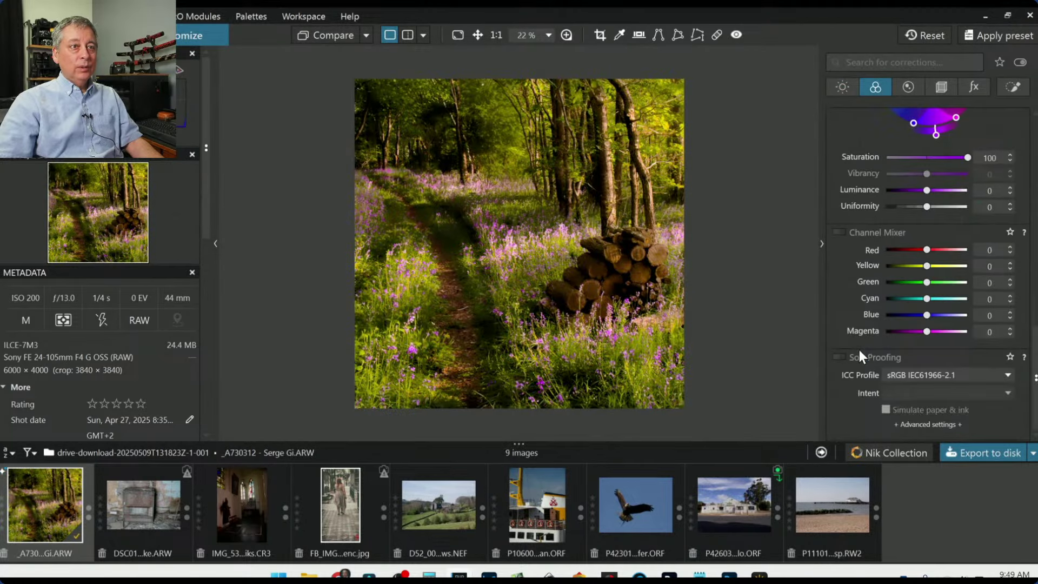
pyautogui.click(841, 358)
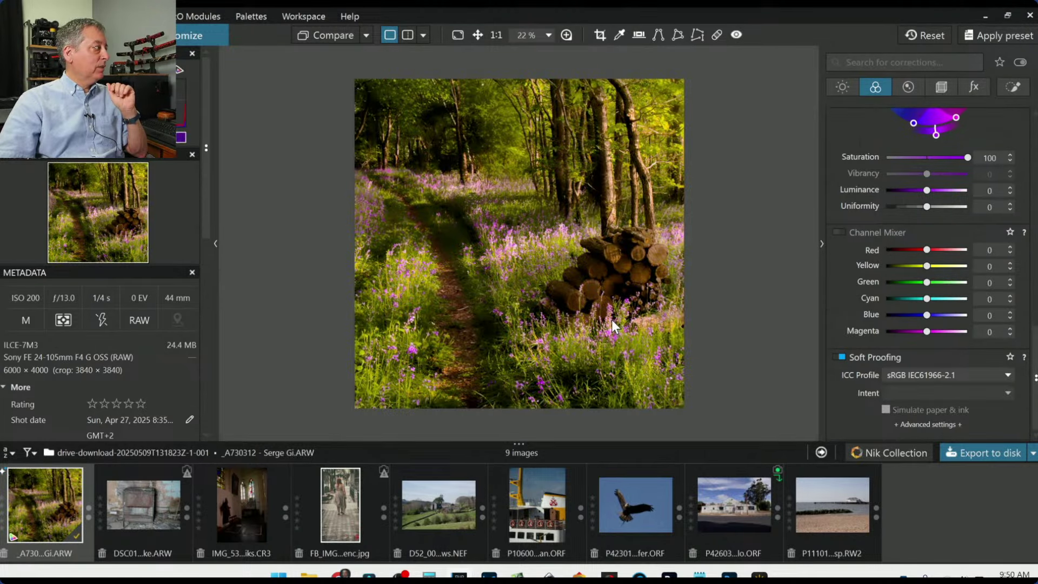
# Create a new control-point mask on the grass in the photo's lower-left corner and set its chroma selectivity to 55.
pyautogui.hotkey('ctrl', '+')
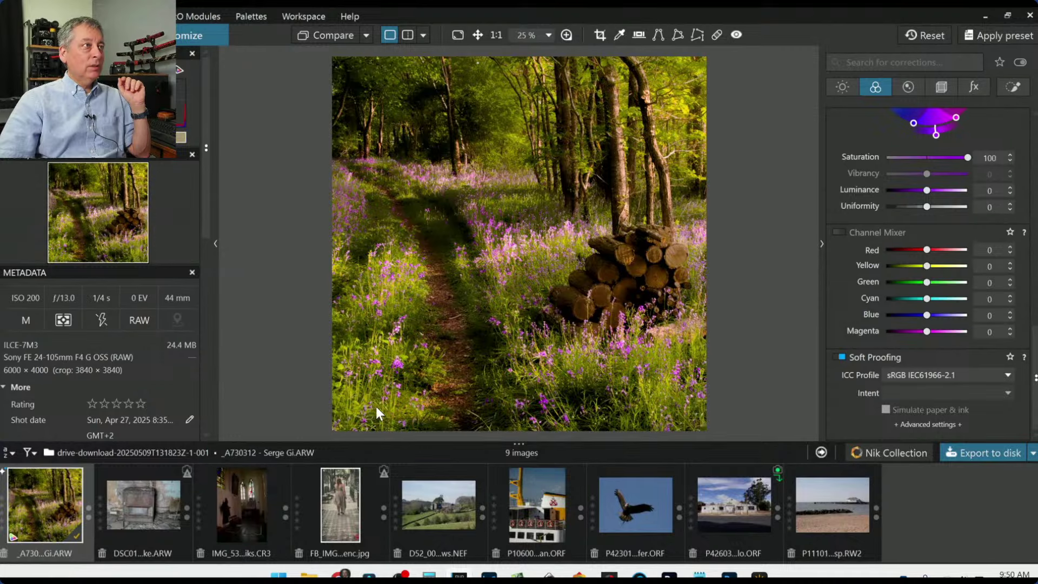
pyautogui.click(1013, 87)
pyautogui.scroll(3, 809, 399)
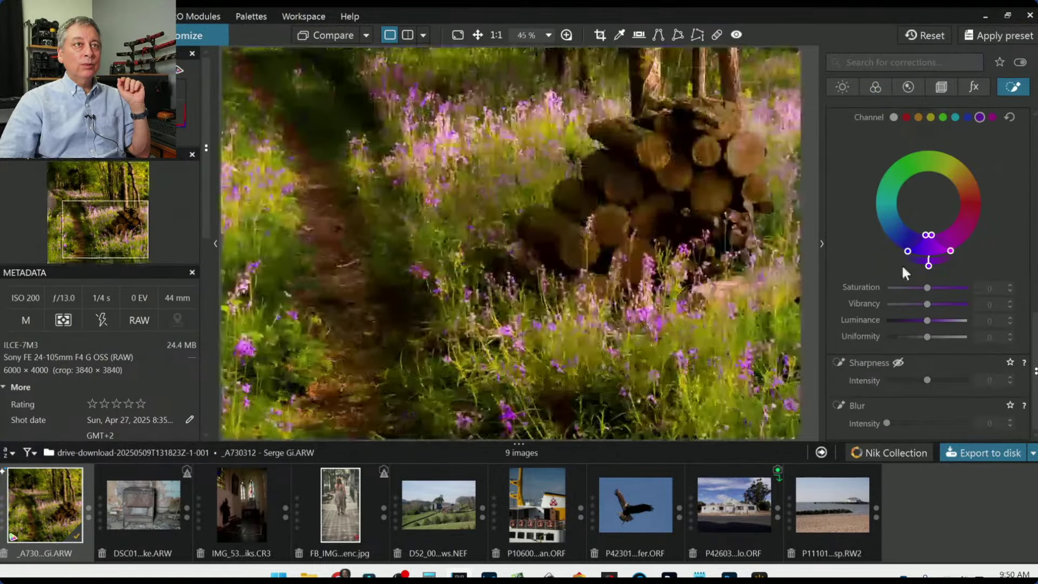
pyautogui.hotkey('ctrl', '0')
pyautogui.scroll(10, 889, 222)
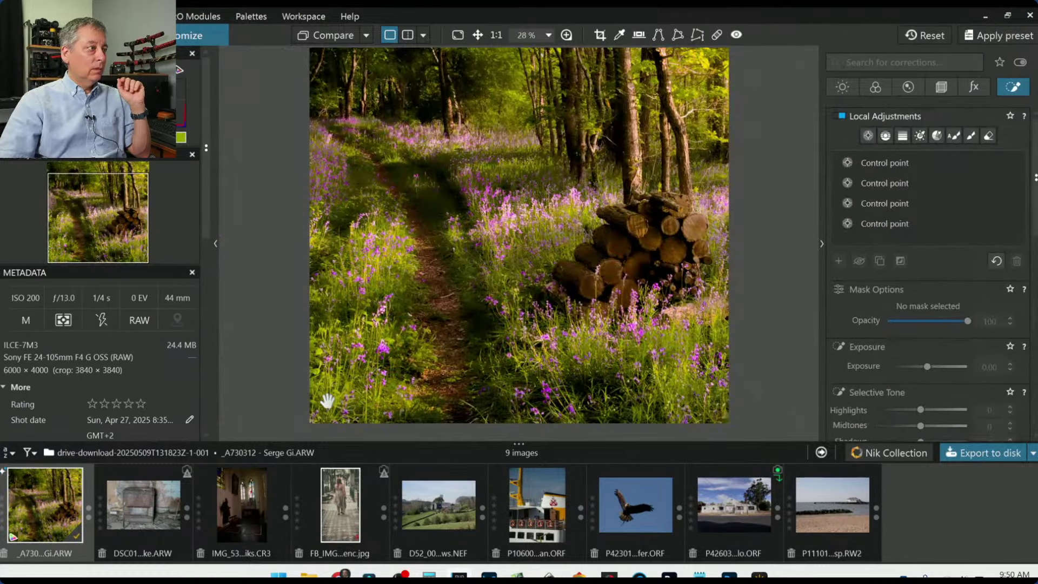
pyautogui.click(867, 135)
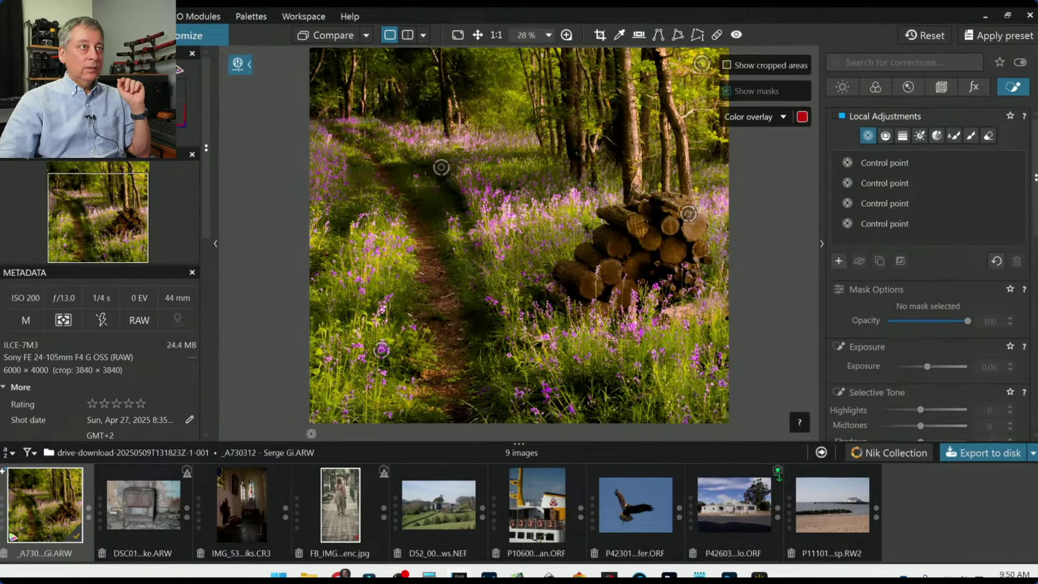
pyautogui.click(331, 388)
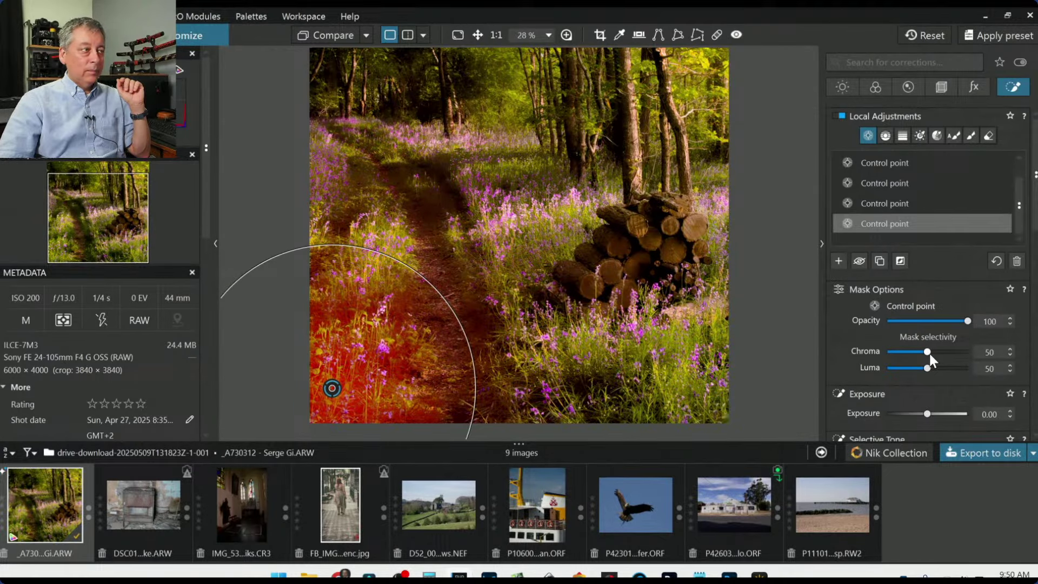
pyautogui.moveTo(927, 352); pyautogui.dragTo(931, 352)
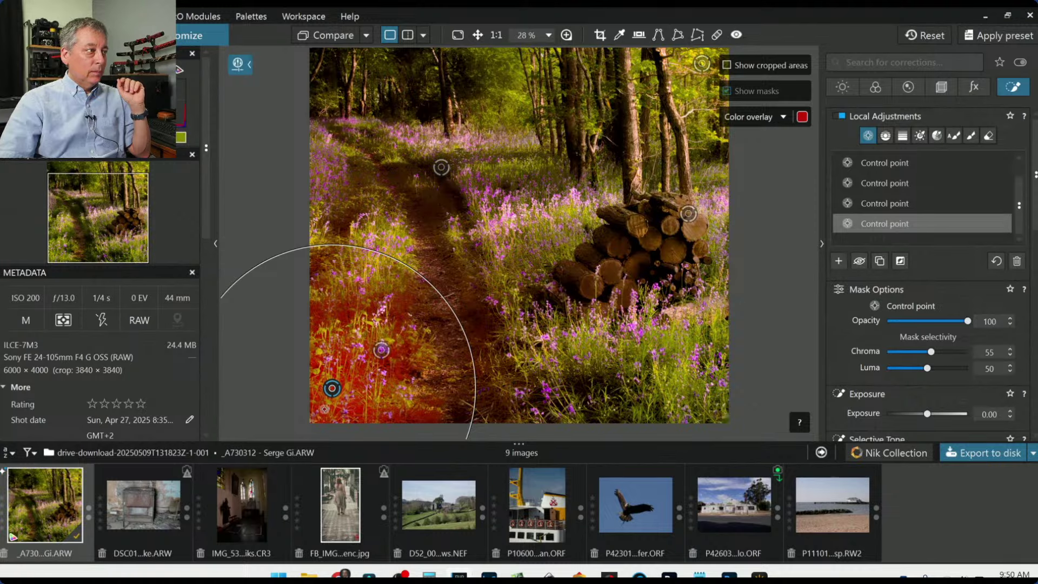
# Nudge the lower-left control point slightly upward in the grass, set the mask's exposure to -1.40 and finish mask editing.
pyautogui.scroll(2, 324, 409)
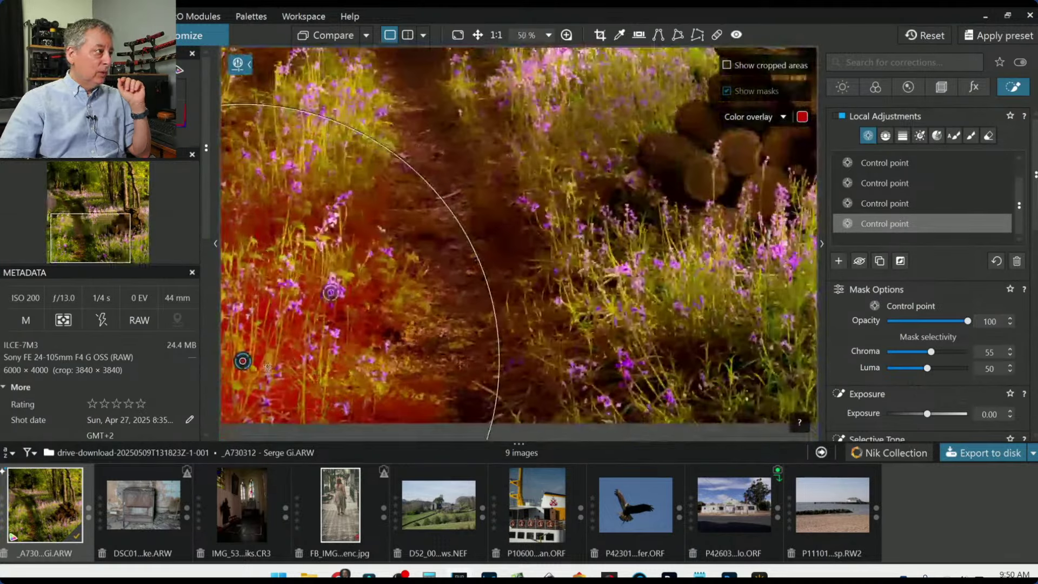
pyautogui.moveTo(243, 361); pyautogui.dragTo(240, 353)
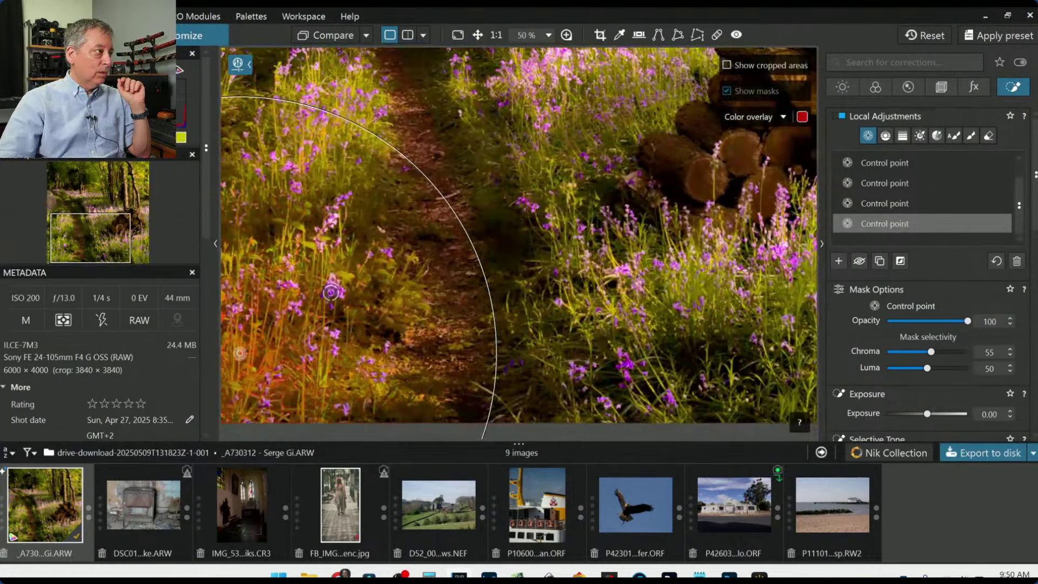
pyautogui.scroll(-1, 380, 410)
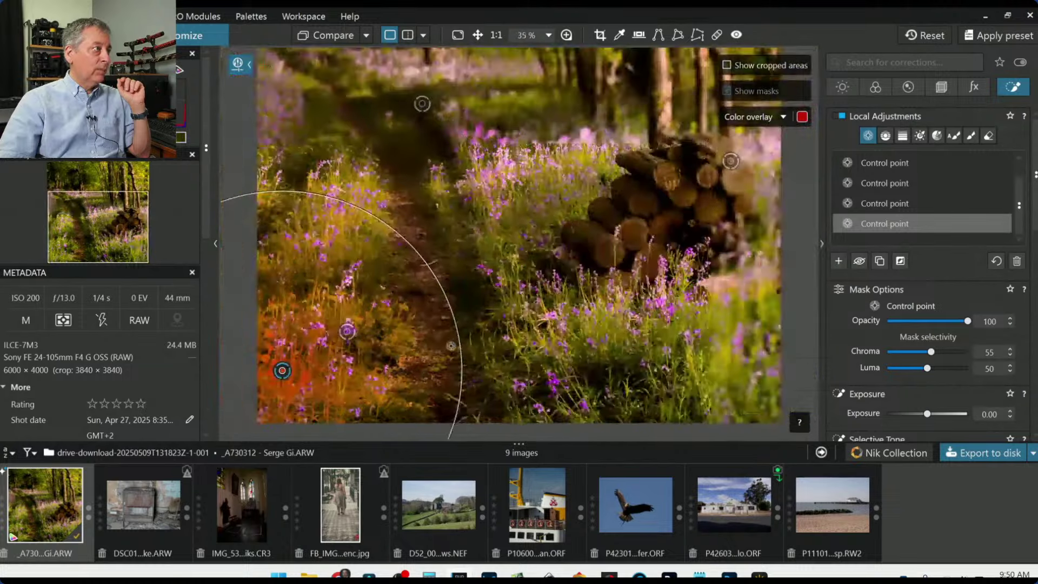
pyautogui.scroll(-1, 380, 409)
pyautogui.scroll(-2, 933, 372)
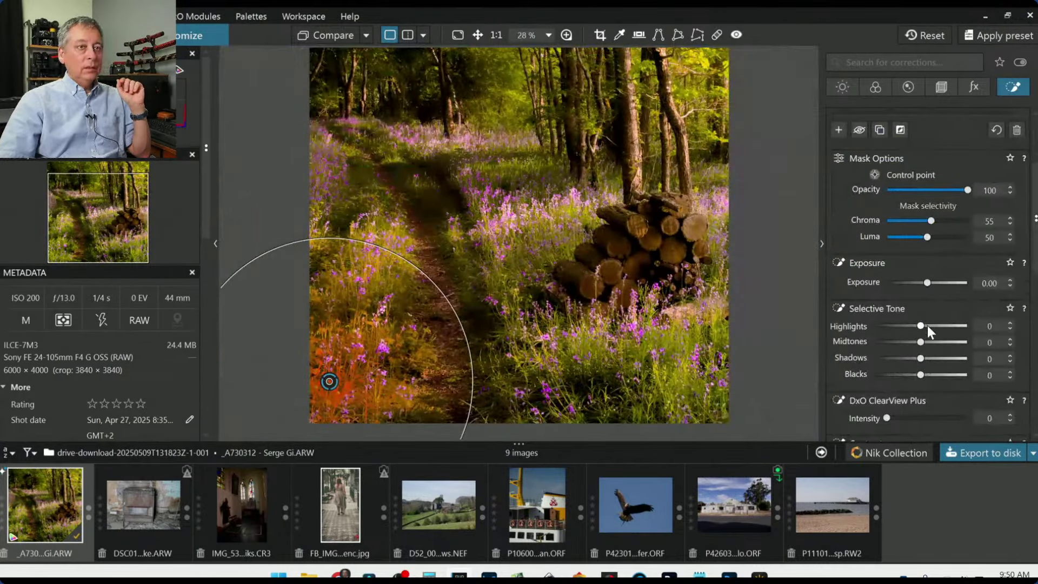
pyautogui.moveTo(923, 282); pyautogui.dragTo(913, 282)
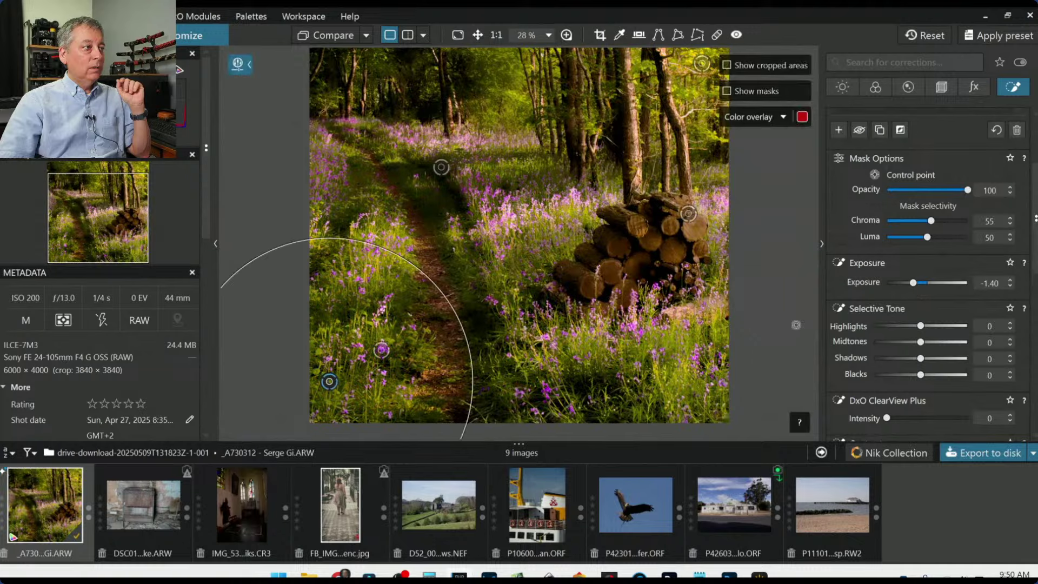
pyautogui.scroll(-1, 795, 324)
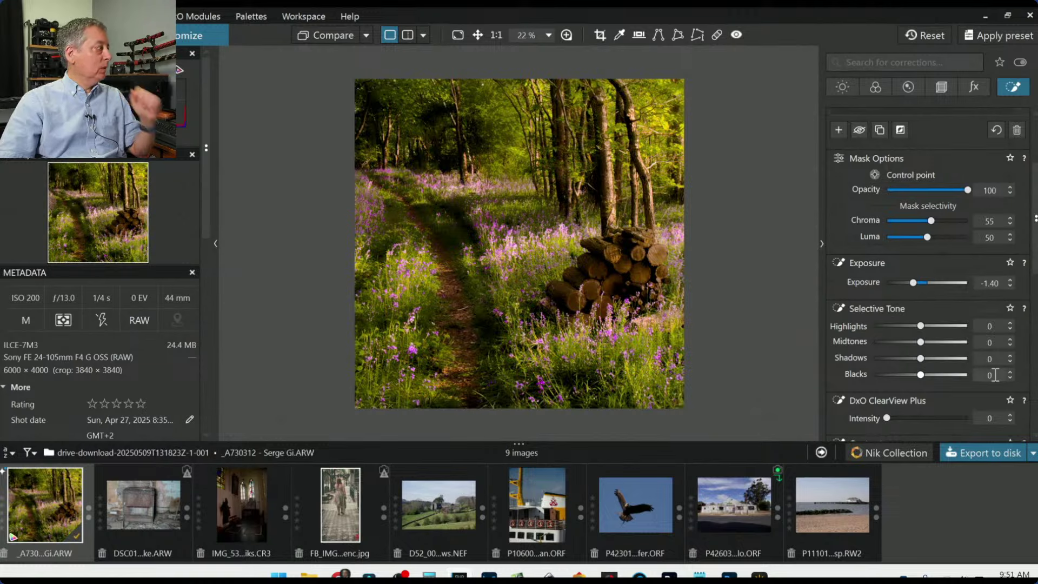
pyautogui.press('Escape')
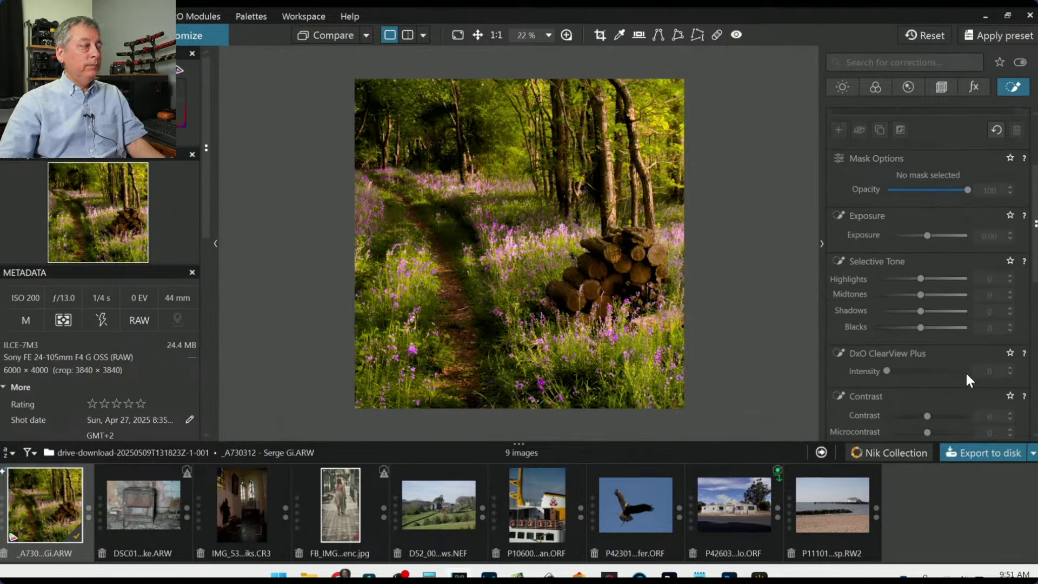
# Set the global Selective Tone blacks to -43.
pyautogui.click(848, 87)
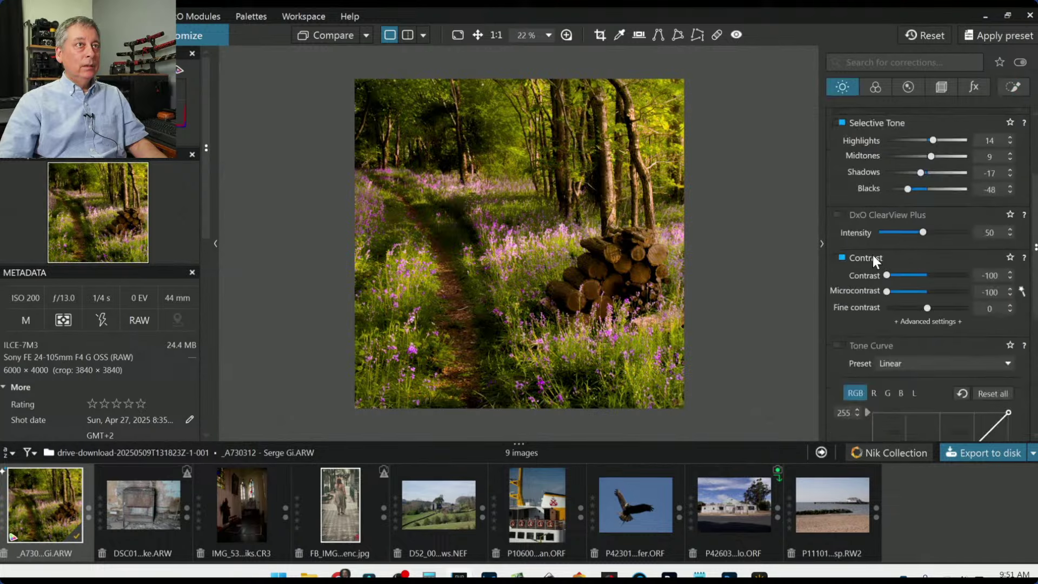
pyautogui.scroll(3, 880, 284)
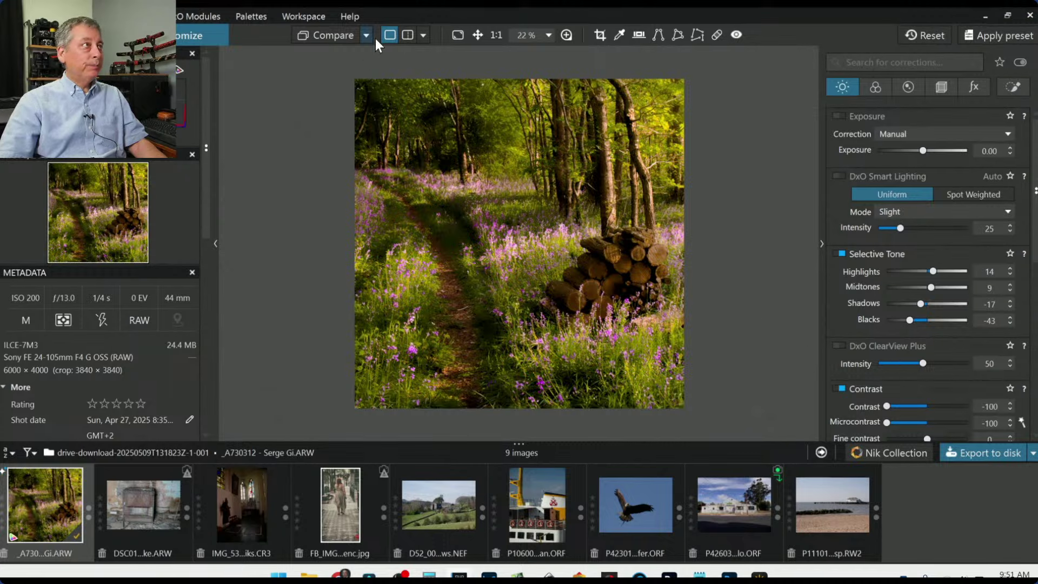
# Compare the original and the edited photo side by side with the side palettes hidden.
pyautogui.click(426, 37)
pyautogui.click(444, 57)
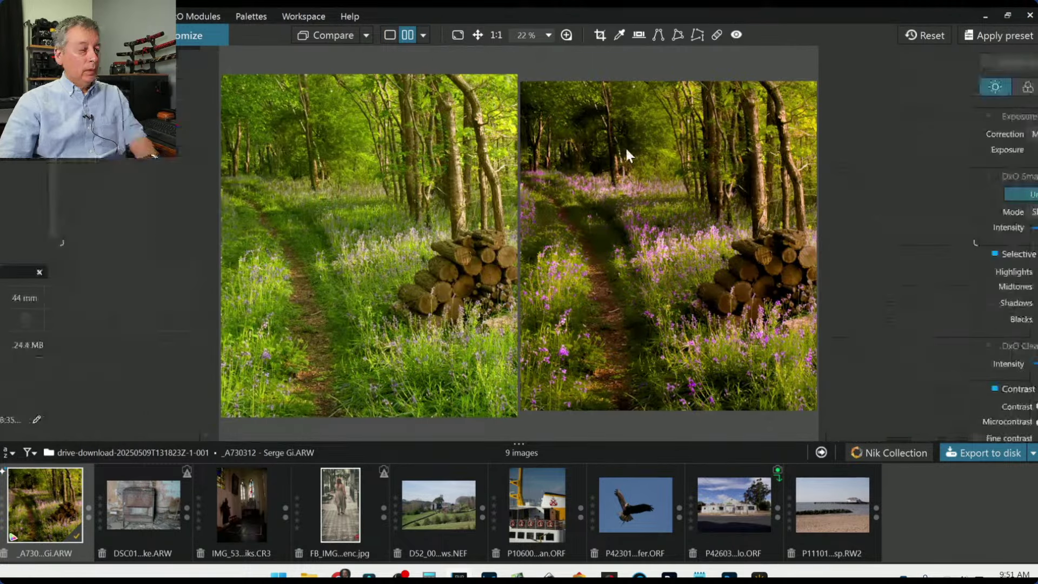
pyautogui.press('Tab')
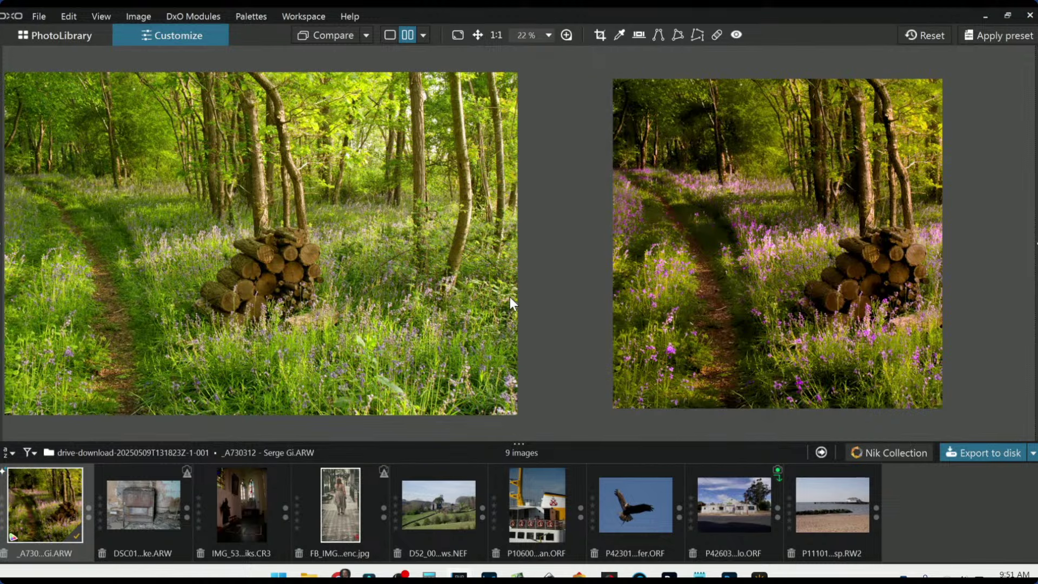
# Compare the original and edited woodland photo in a split view, moving the divider fully across the image.
pyautogui.click(424, 37)
pyautogui.click(487, 91)
pyautogui.moveTo(336, 266); pyautogui.dragTo(943, 313)
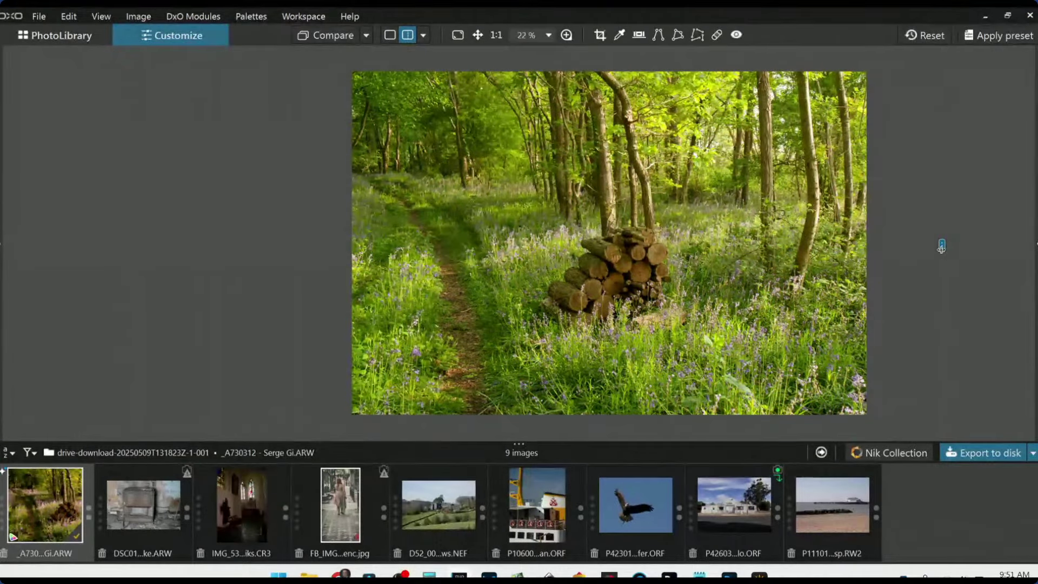
pyautogui.moveTo(941, 246); pyautogui.dragTo(301, 246)
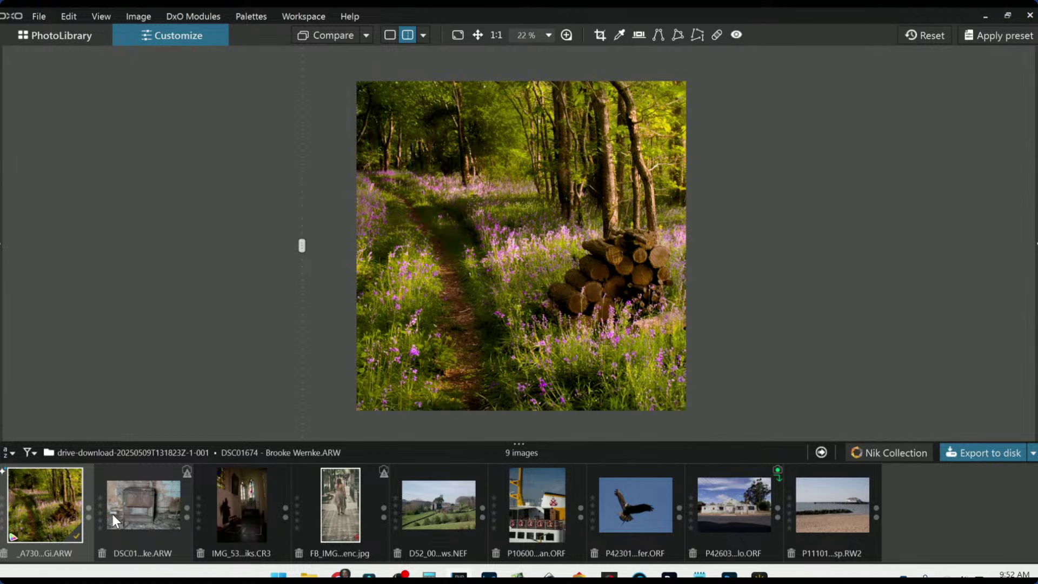
# Open the DSC01674 heater photo with the side palettes shown and apply the first general purpose preset to it.
pyautogui.click(152, 514)
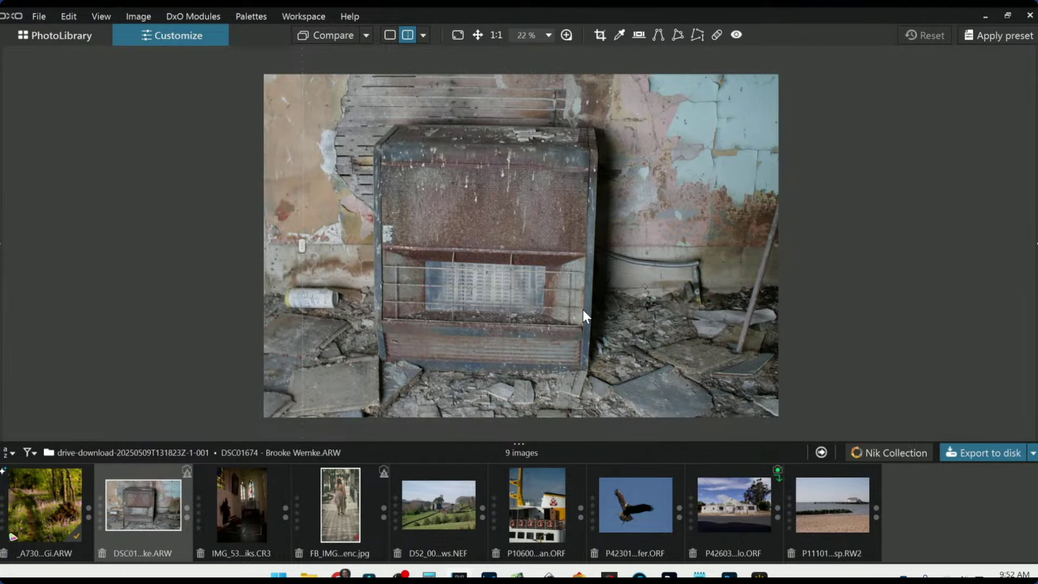
pyautogui.scroll(-1, 585, 310)
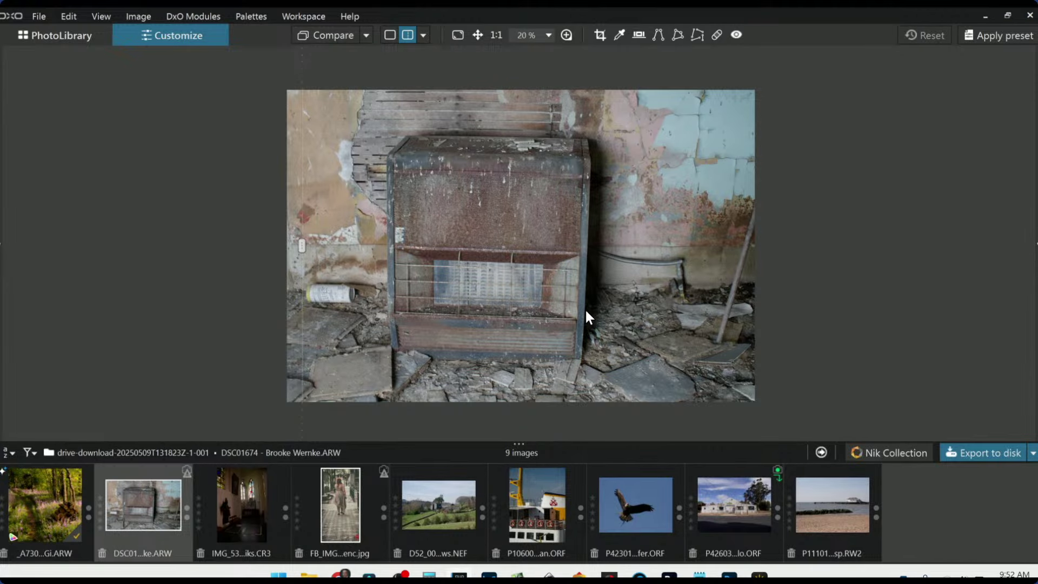
pyautogui.press('Tab')
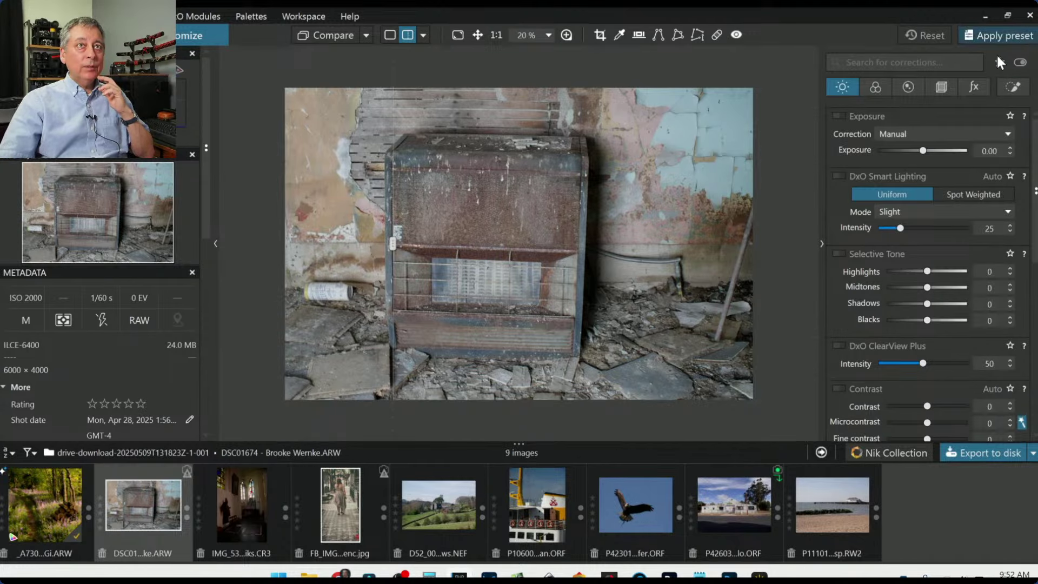
pyautogui.hotkey('ctrl', 'shift', 'p')
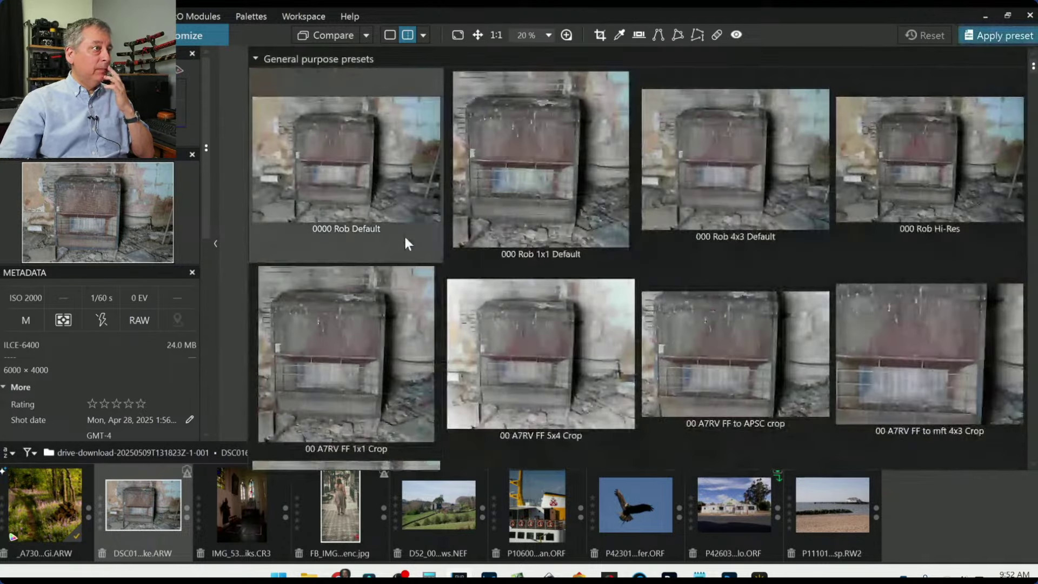
pyautogui.doubleClick(384, 205)
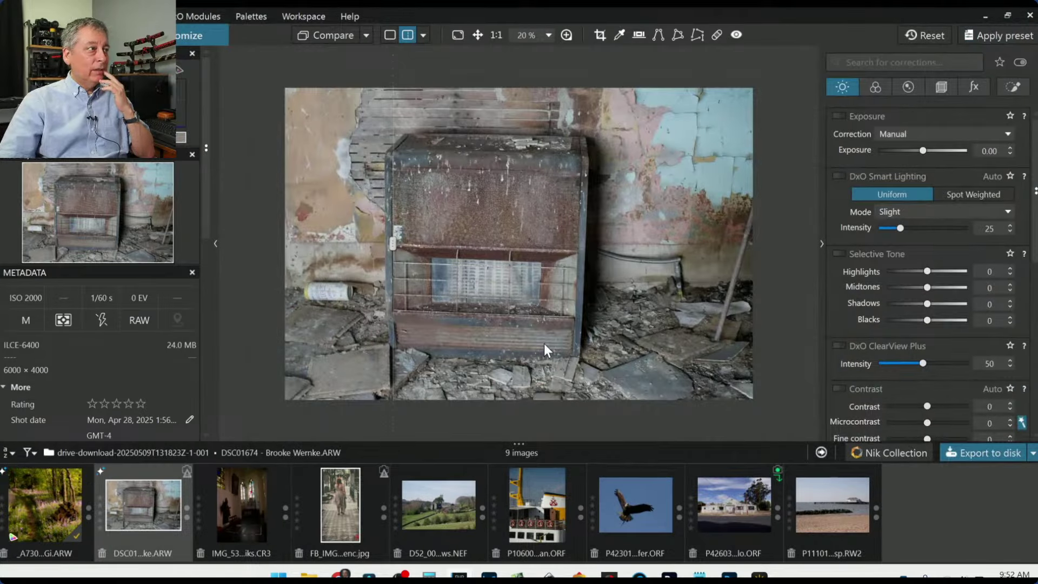
# Inspect the heater photo up close in the split comparison and return to the single-image view.
pyautogui.scroll(1, 333, 318)
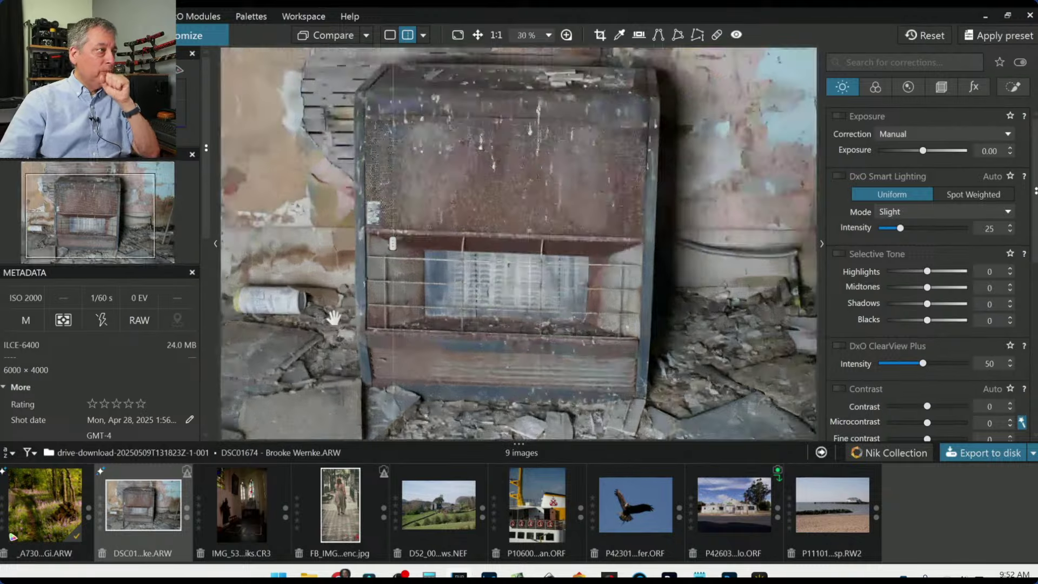
pyautogui.scroll(1, 287, 326)
pyautogui.scroll(-1, 257, 333)
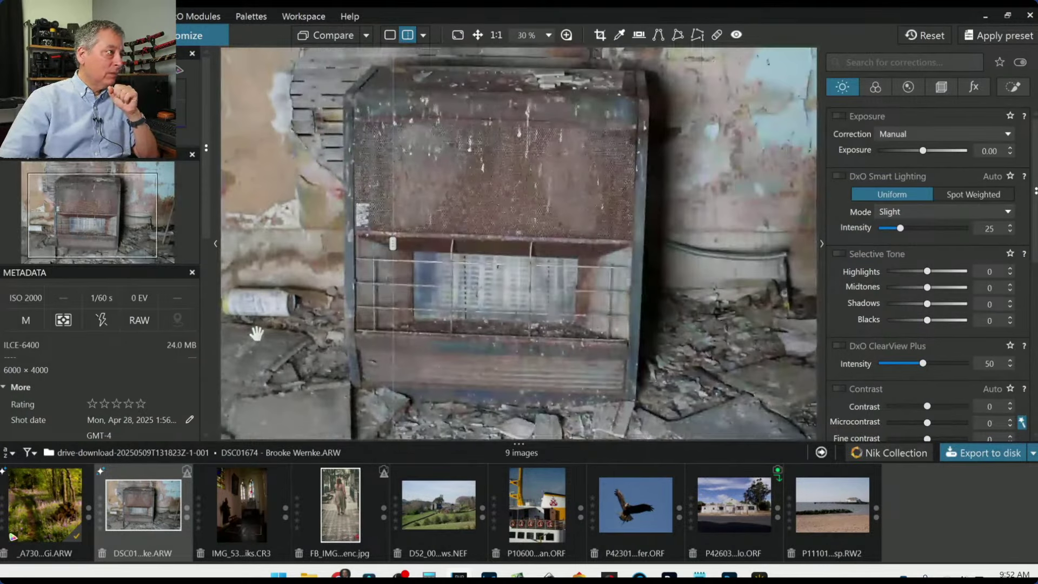
pyautogui.scroll(-1, 257, 333)
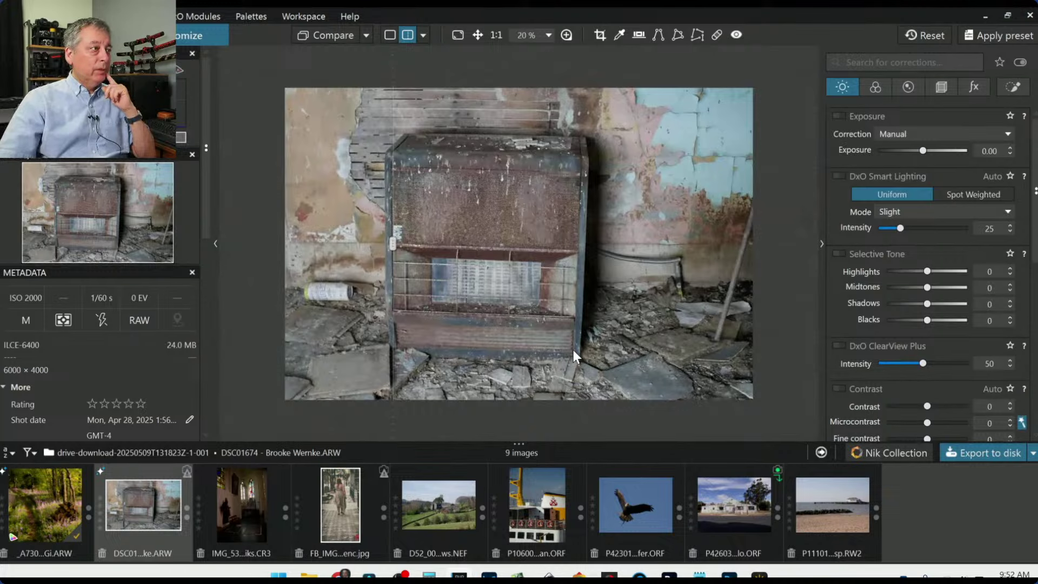
pyautogui.click(389, 35)
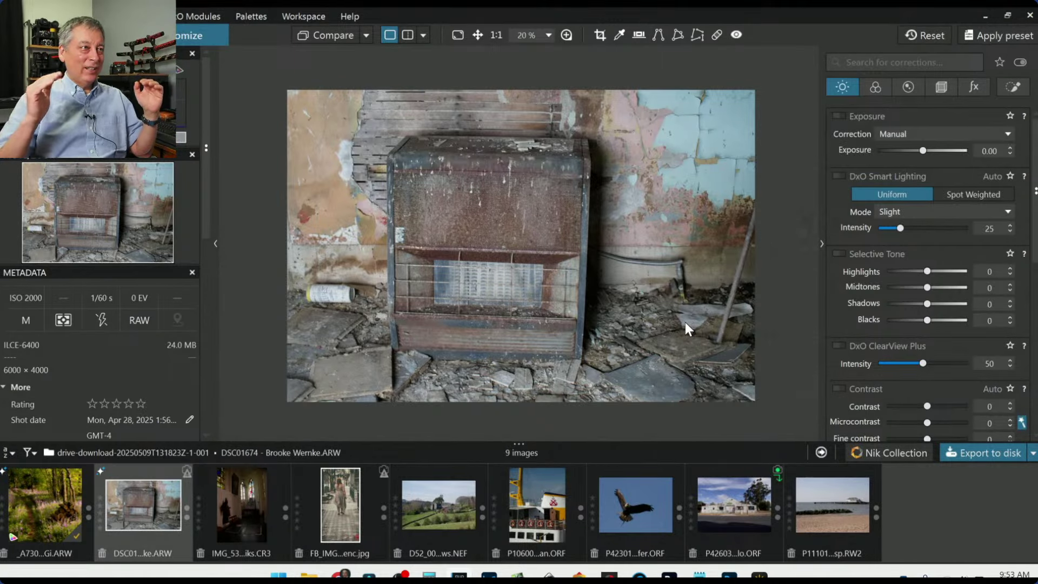
# Enable the automatic perspective correction on the heater photo, toggling it to compare with the uncorrected image.
pyautogui.click(942, 89)
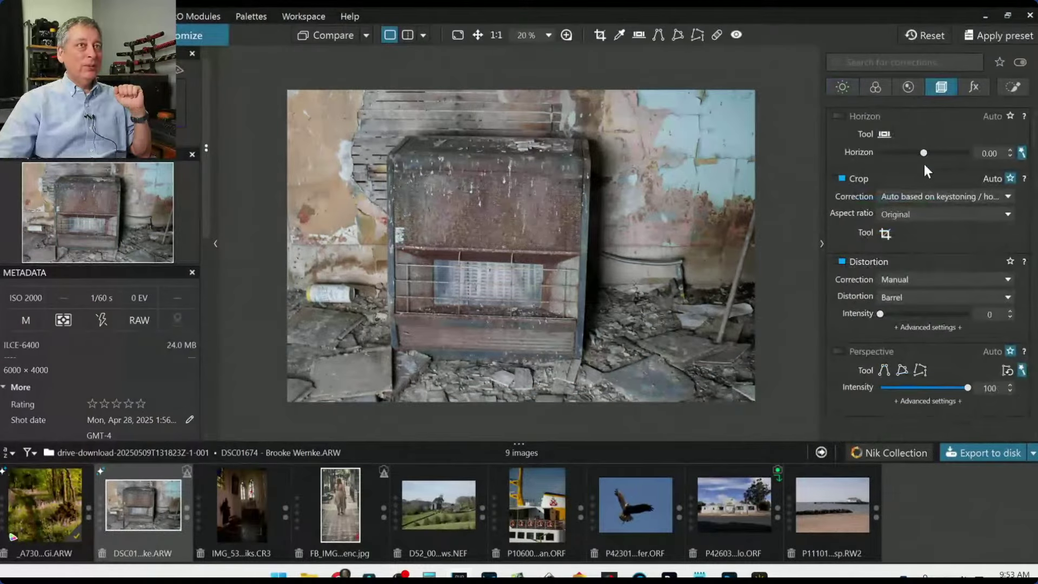
pyautogui.click(843, 354)
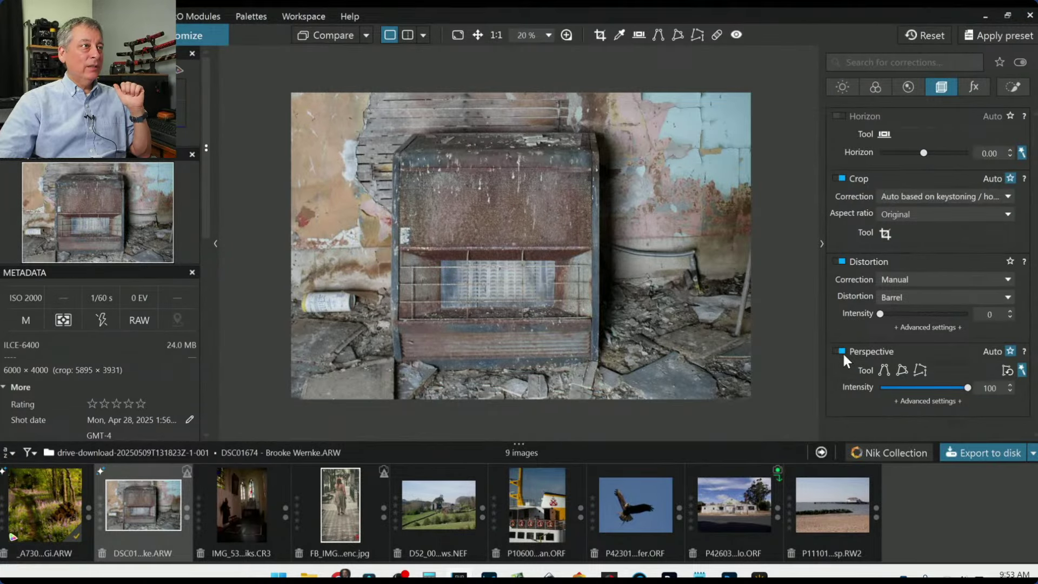
pyautogui.click(842, 351)
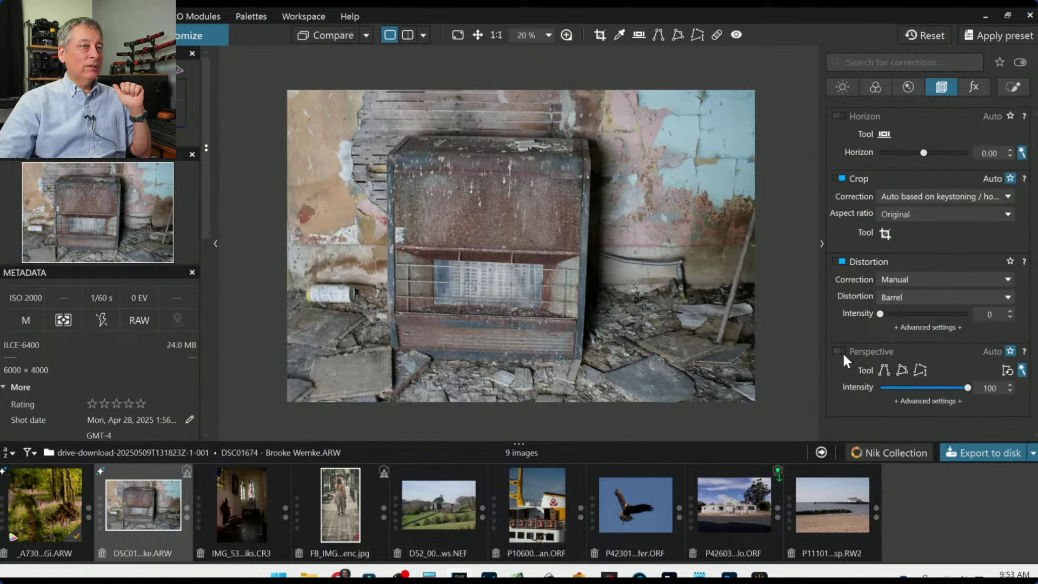
pyautogui.click(842, 351)
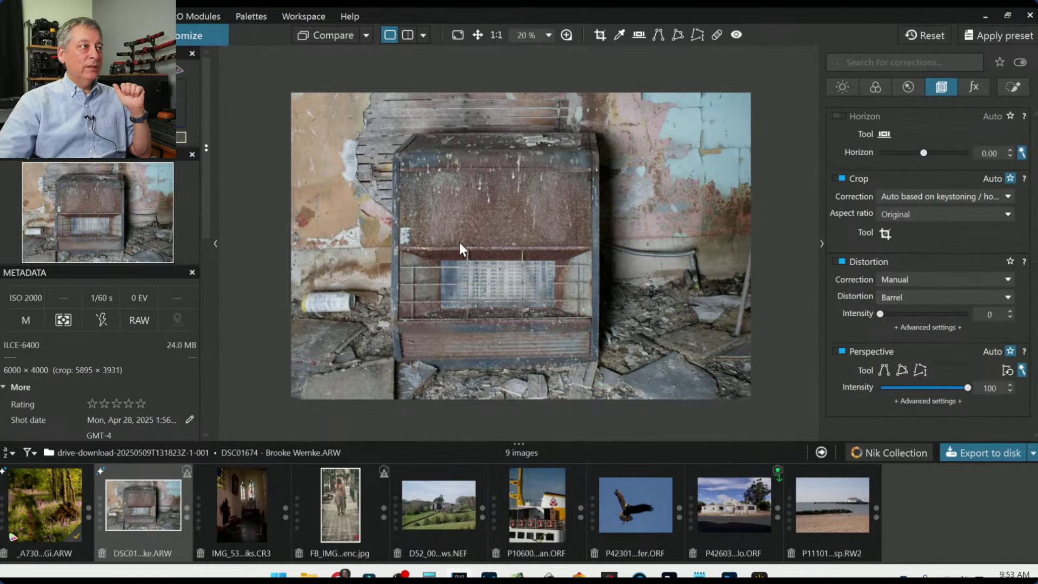
pyautogui.click(842, 351)
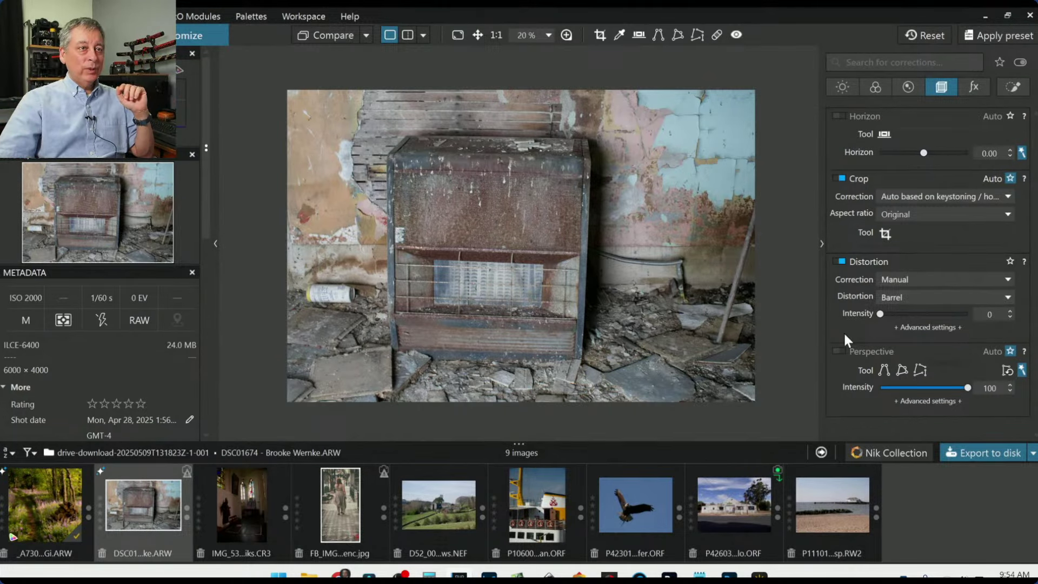
pyautogui.click(839, 351)
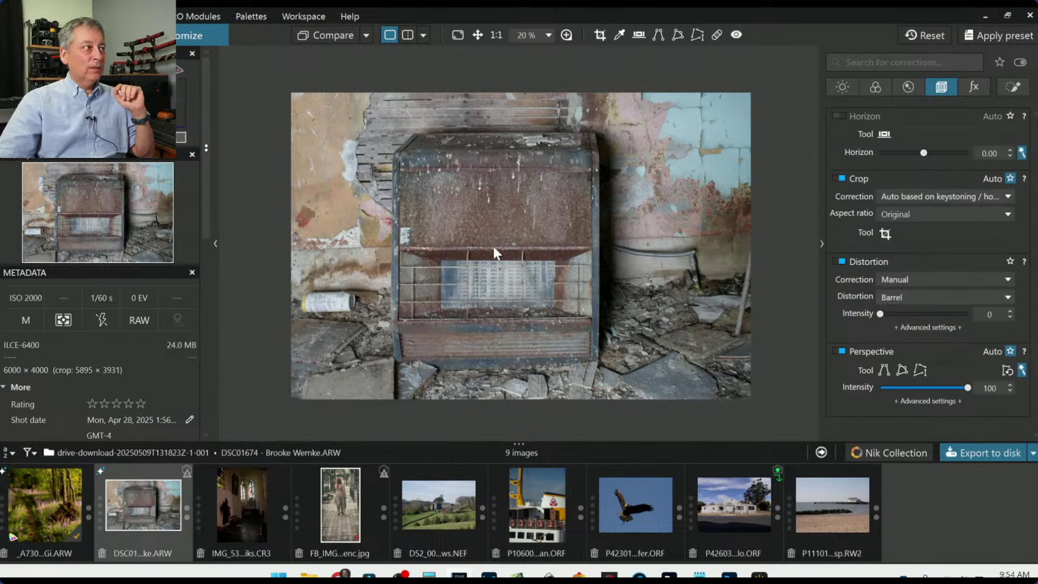
# Set the horizon to 1.43 to level the heater, and compare the image with and without the perspective correction.
pyautogui.click(926, 154)
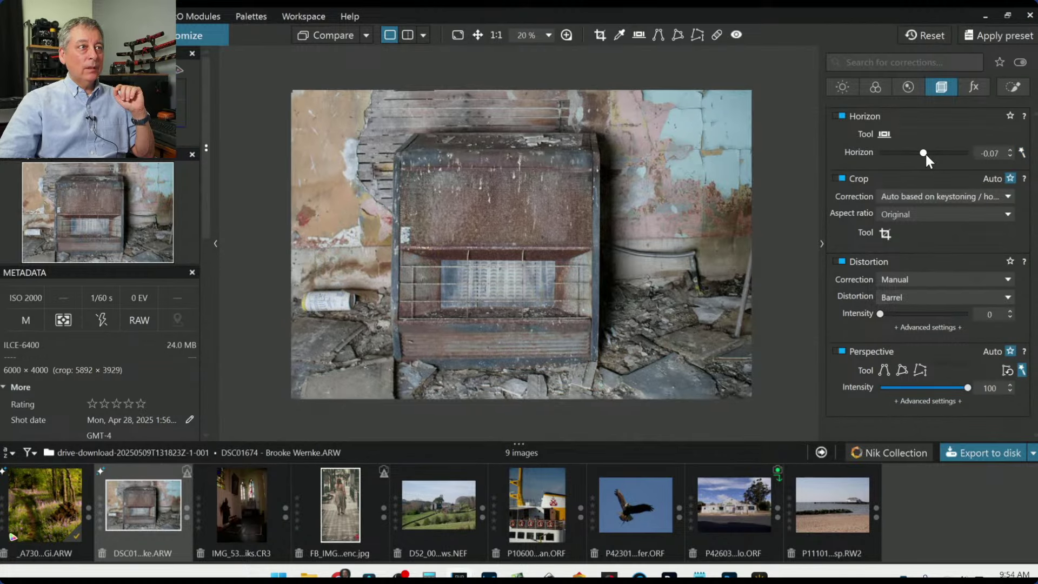
pyautogui.scroll(3, 925, 154)
pyautogui.scroll(10, 926, 154)
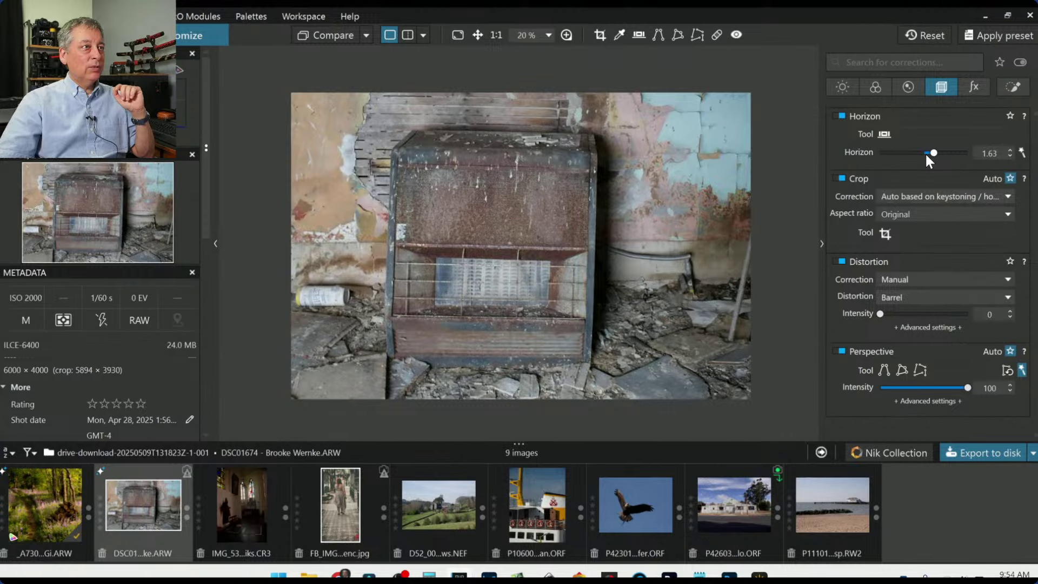
pyautogui.scroll(-2, 926, 152)
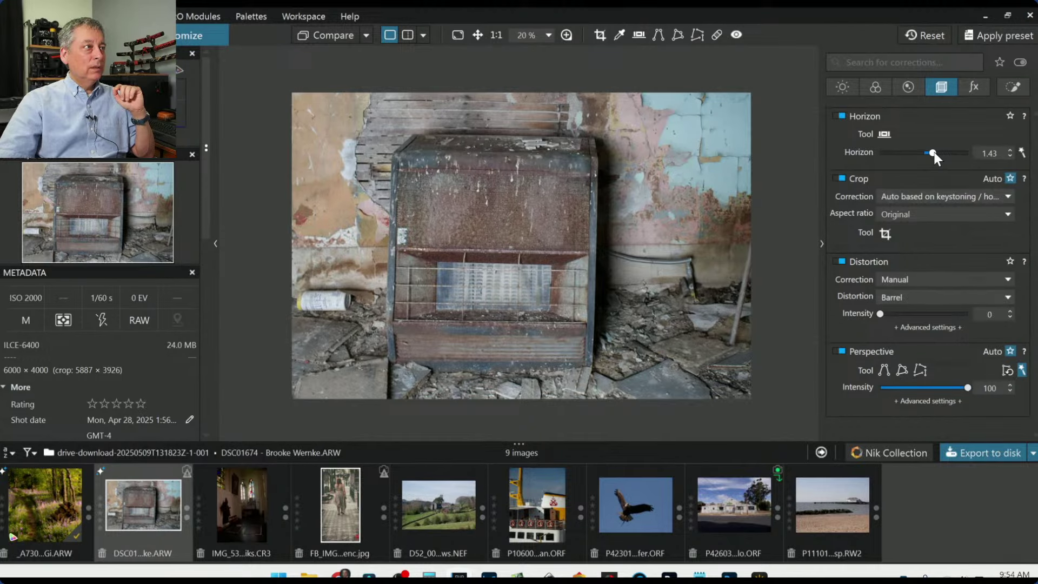
pyautogui.click(840, 352)
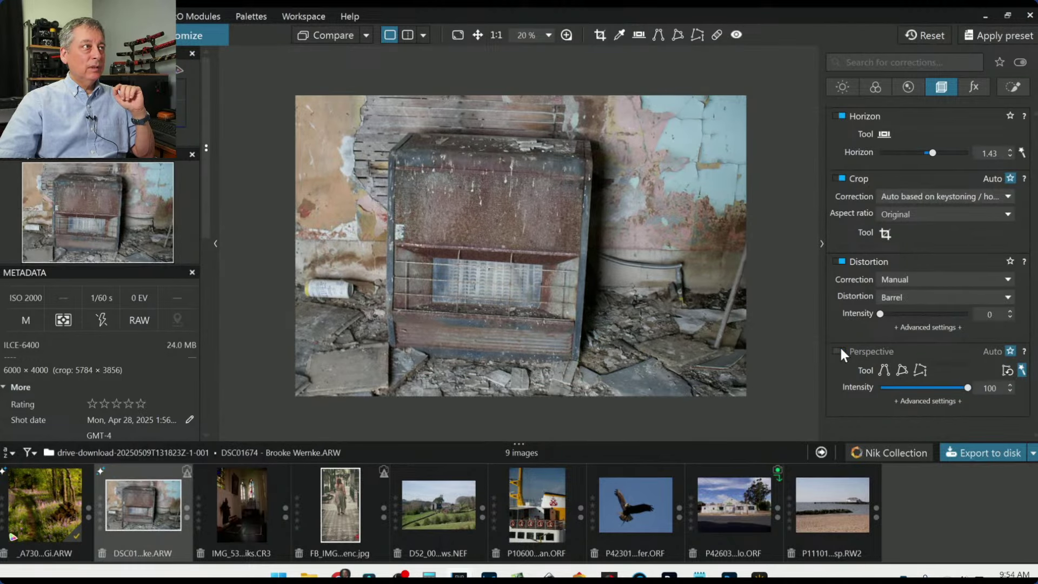
pyautogui.click(841, 350)
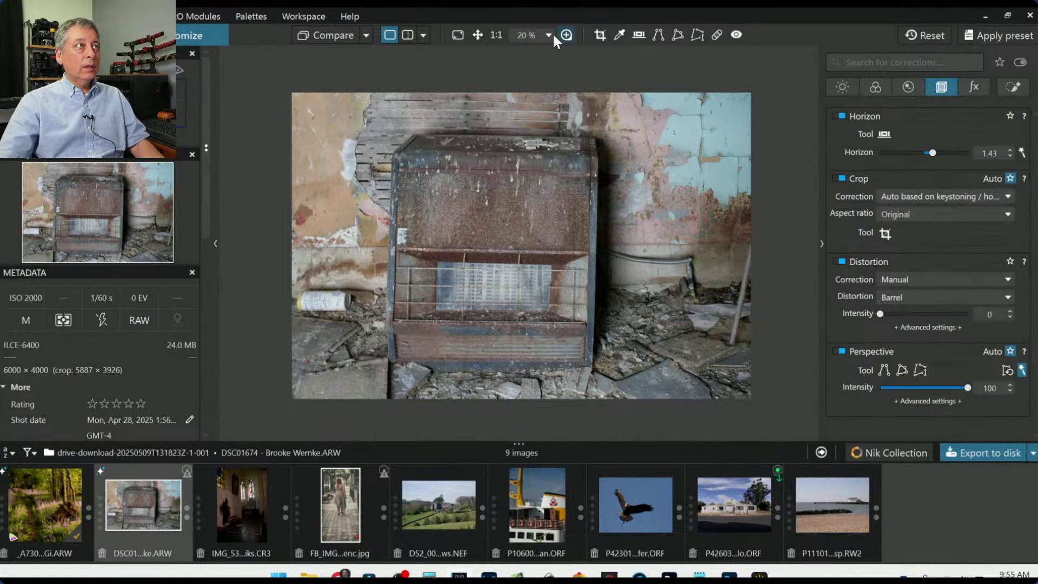
# Crop the photo at a 5 × 4 aspect ratio to about 5024 × 4019 px, trimming the area left of the heater.
pyautogui.click(599, 35)
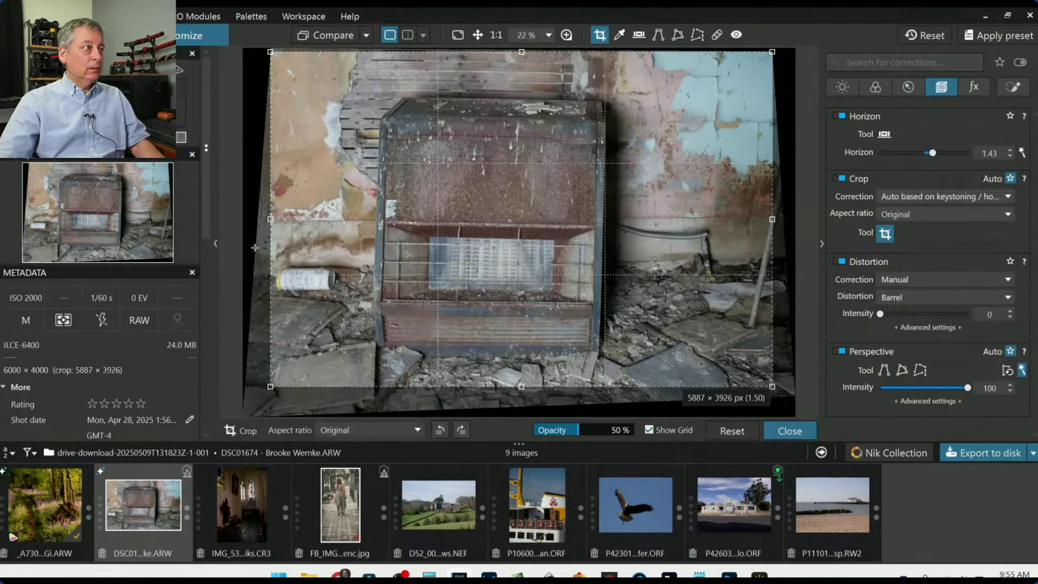
pyautogui.moveTo(270, 222); pyautogui.dragTo(341, 232)
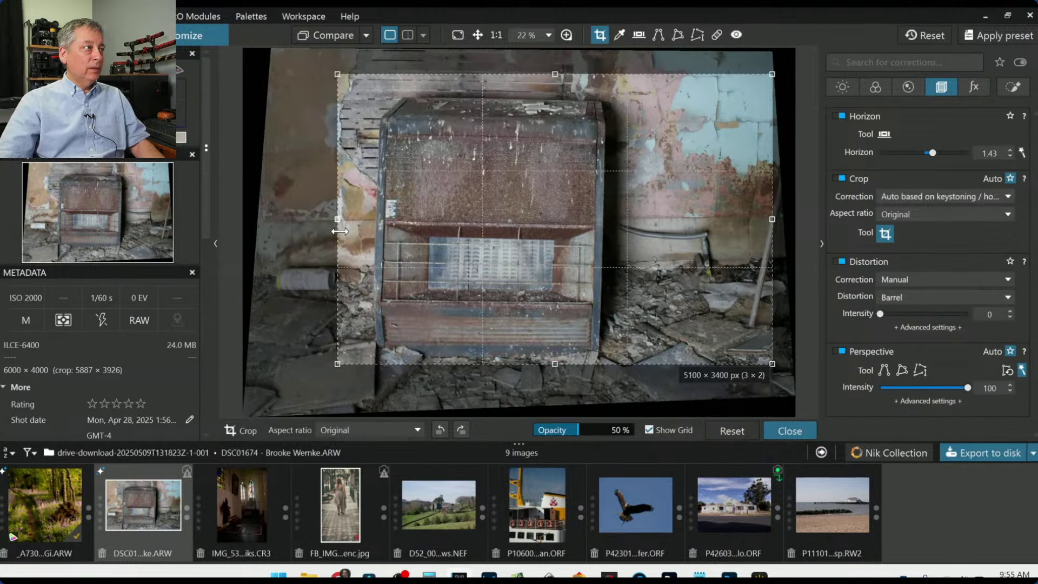
pyautogui.click(903, 214)
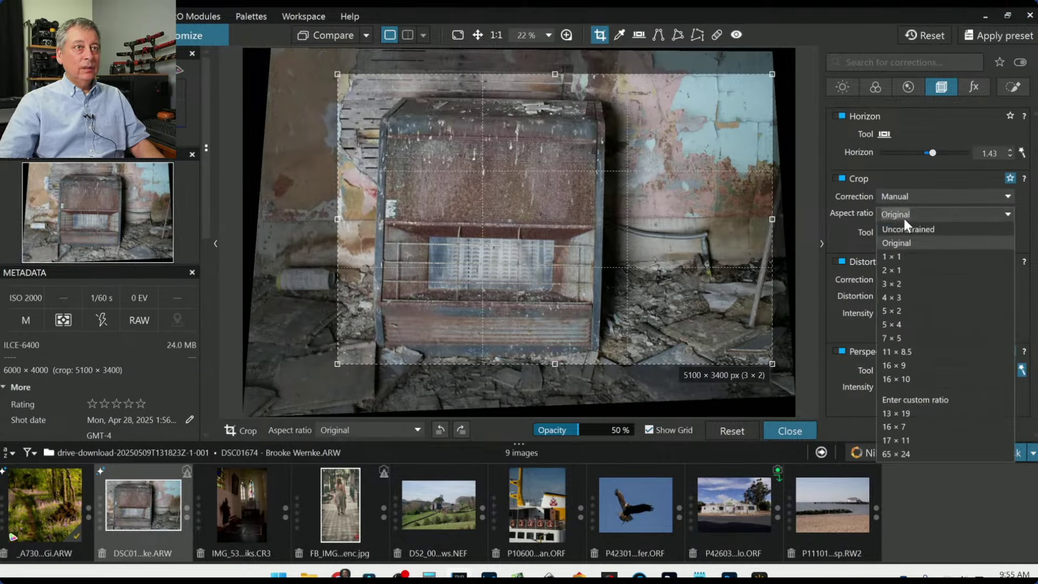
pyautogui.click(908, 323)
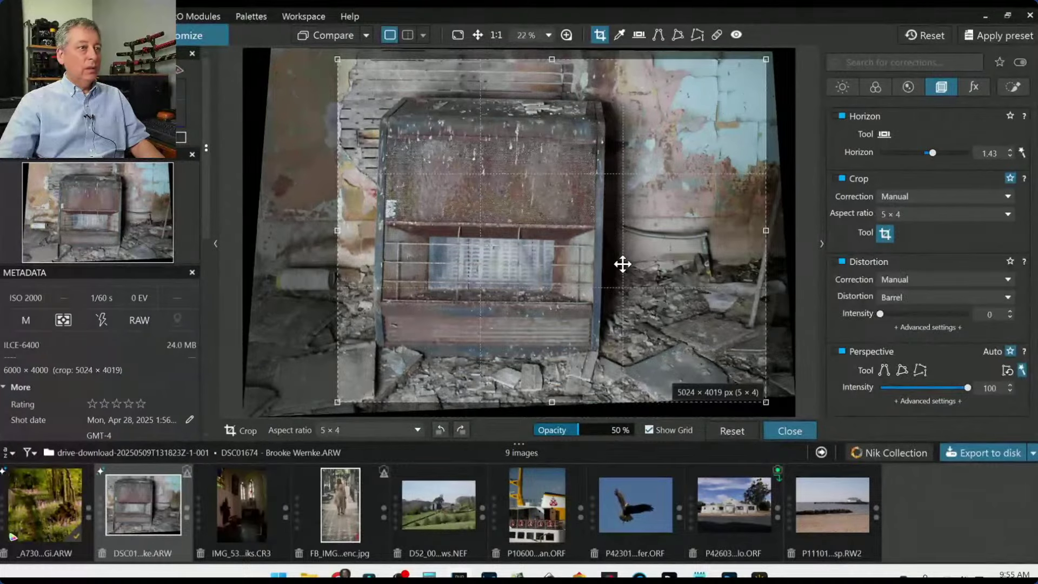
pyautogui.moveTo(622, 264); pyautogui.dragTo(629, 259)
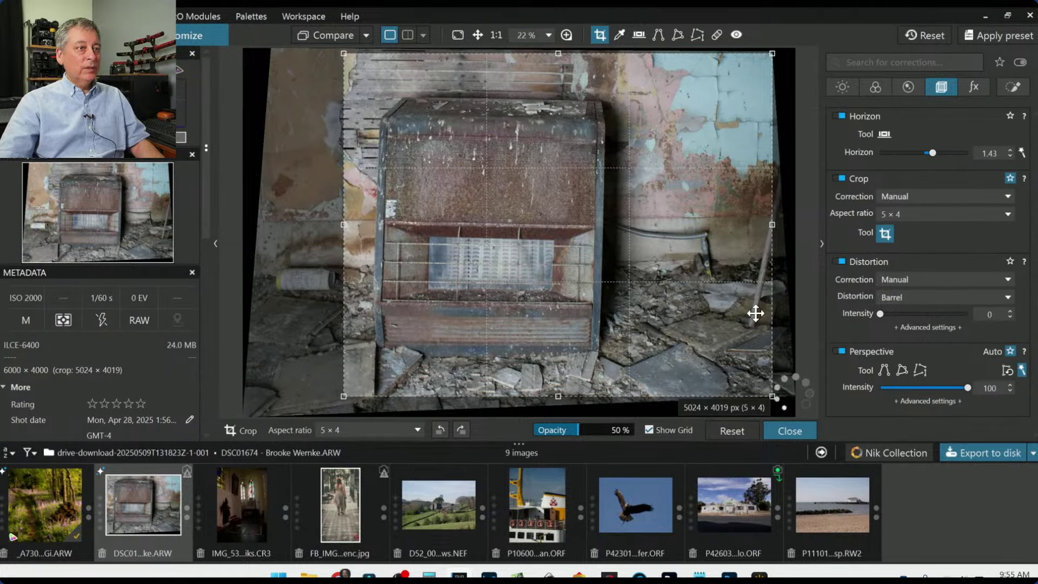
pyautogui.click(867, 357)
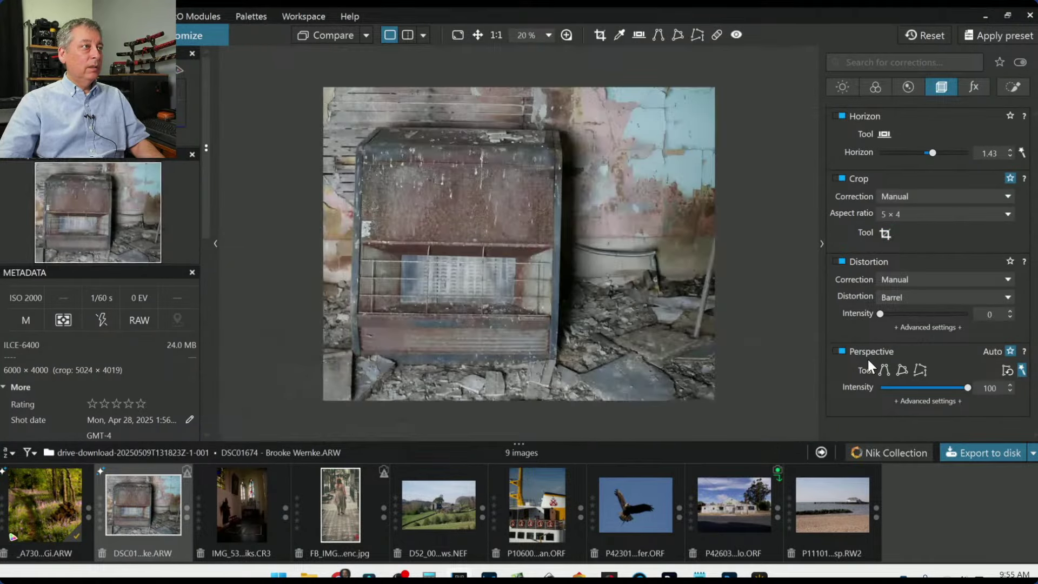
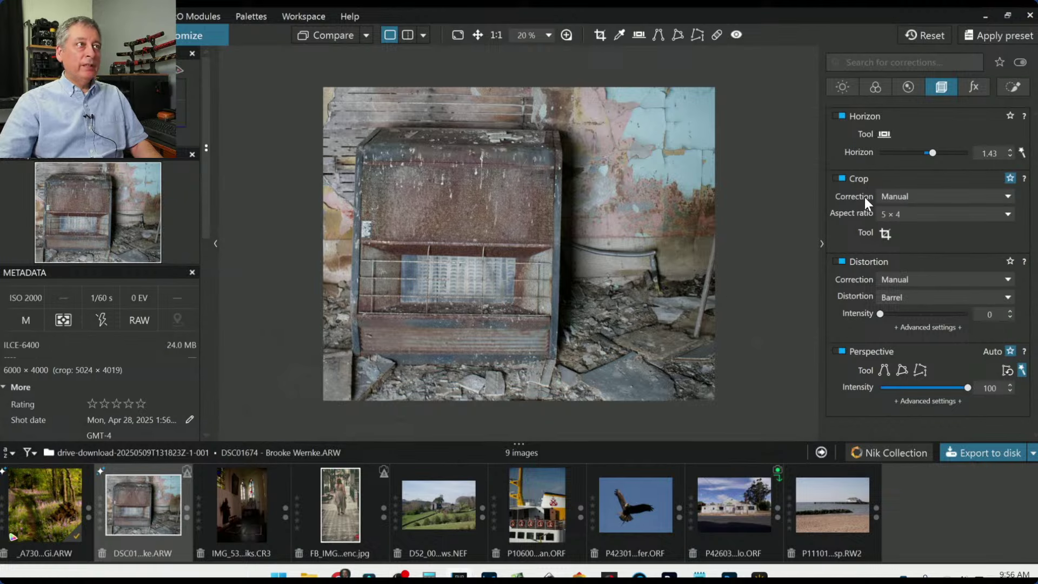
# Set the Selective Tone blacks to -74, shadows to 25 and midtones to 74.
pyautogui.click(842, 88)
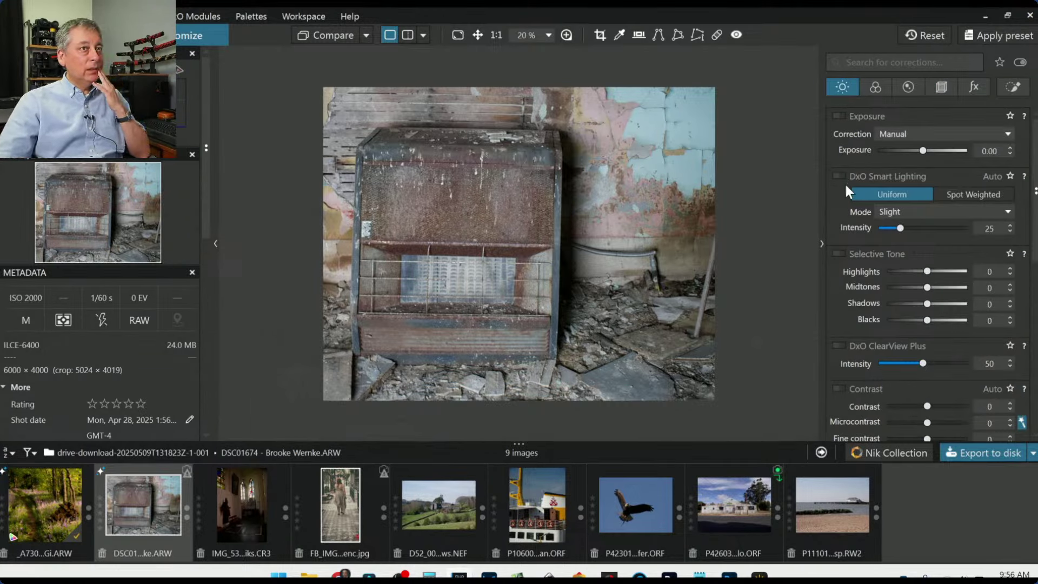
pyautogui.moveTo(928, 319); pyautogui.dragTo(898, 322)
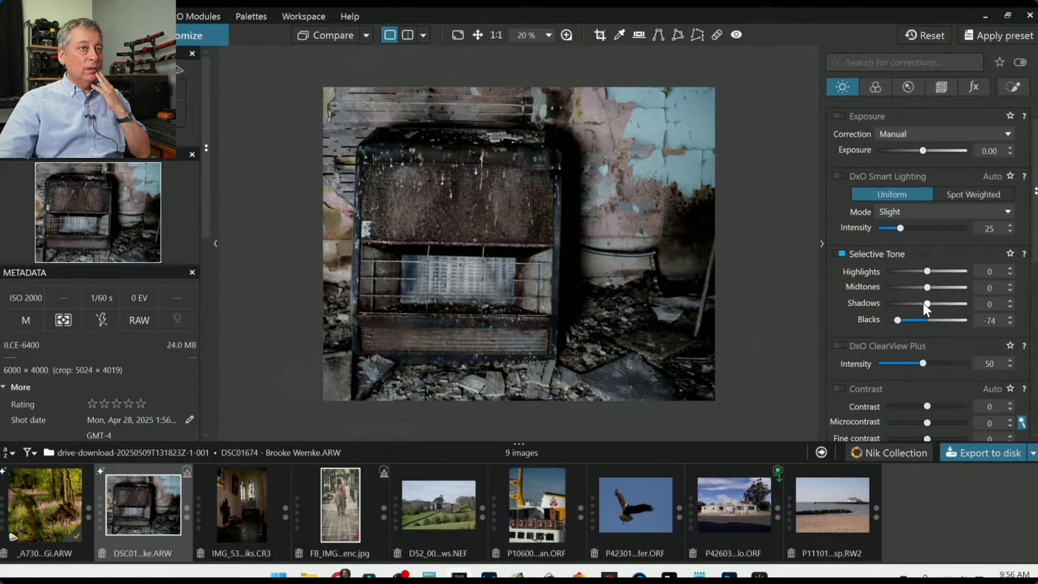
pyautogui.moveTo(922, 302); pyautogui.dragTo(958, 287)
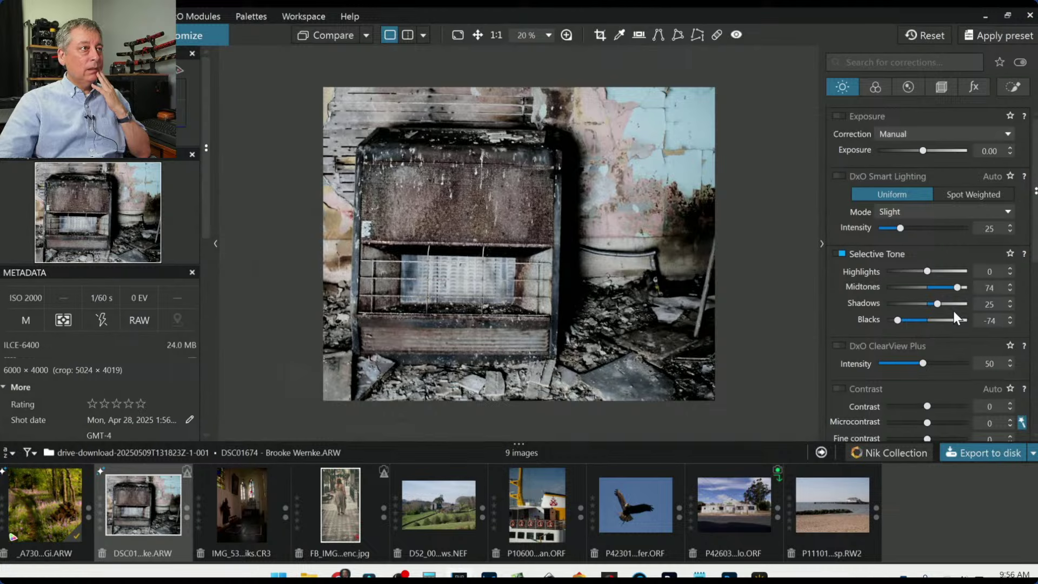
# Sample the blue wall paint with the HSL color picker and set that channel's saturation to 46 and luminance to 29.
pyautogui.click(875, 87)
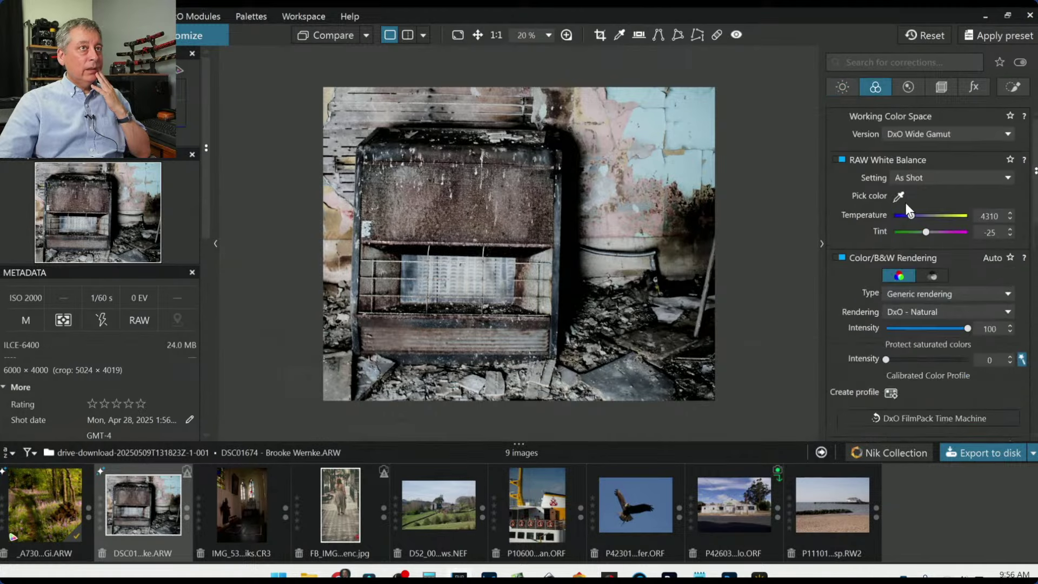
pyautogui.scroll(-7, 939, 320)
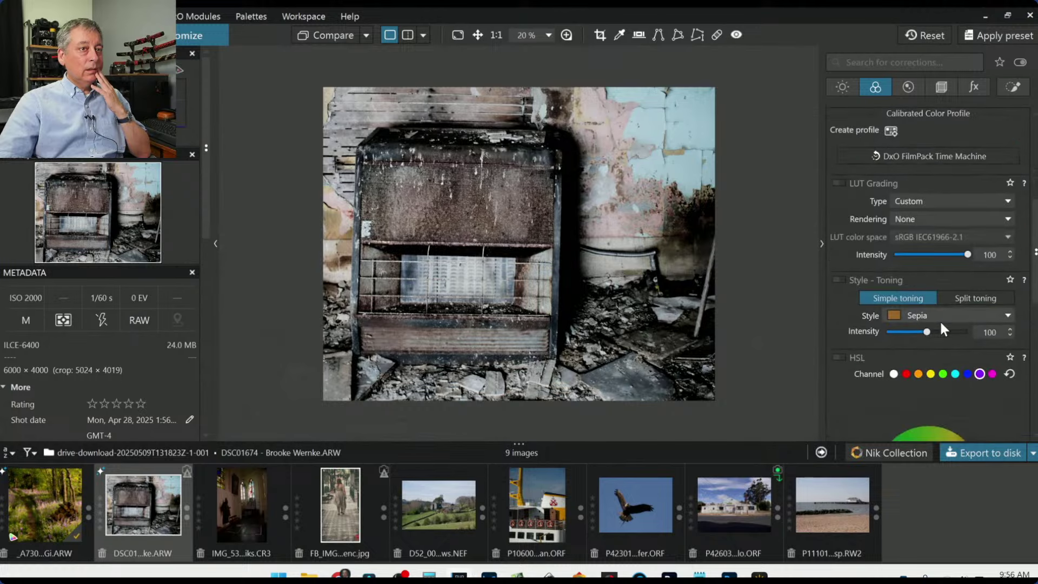
pyautogui.scroll(-1, 942, 327)
pyautogui.click(895, 210)
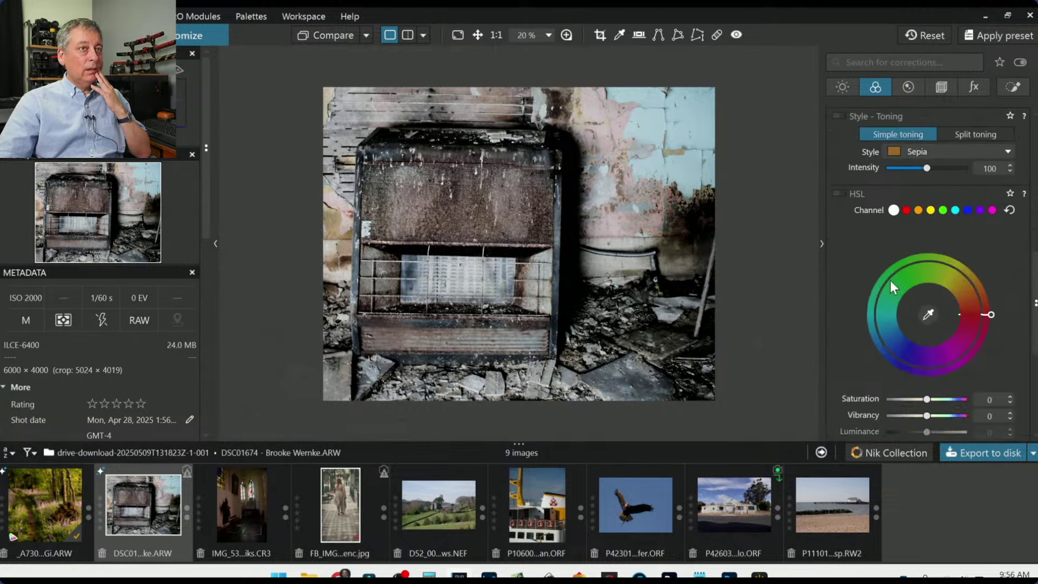
pyautogui.click(929, 316)
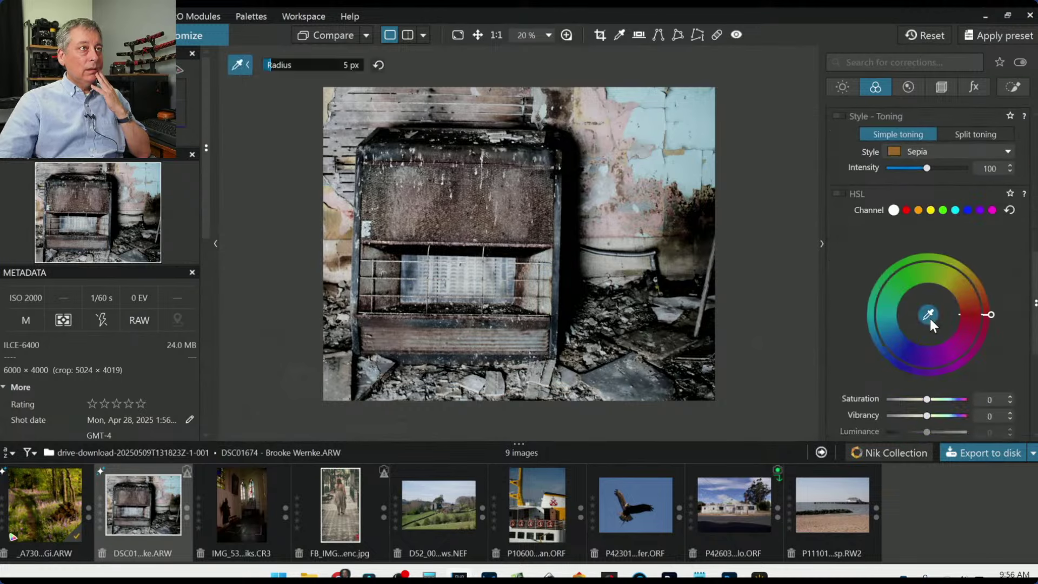
pyautogui.click(656, 122)
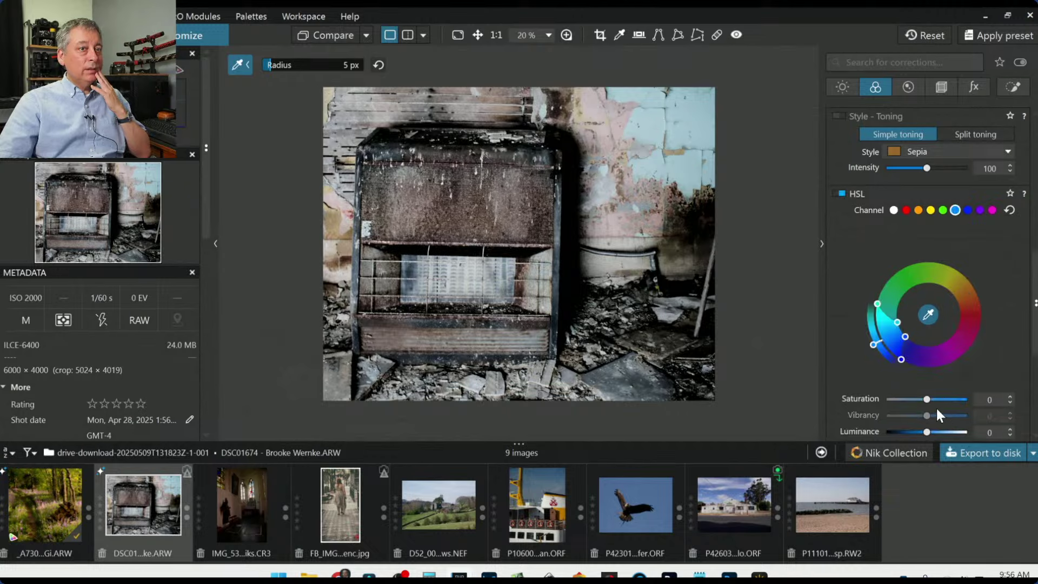
pyautogui.moveTo(929, 397); pyautogui.dragTo(938, 419)
pyautogui.scroll(-1, 945, 401)
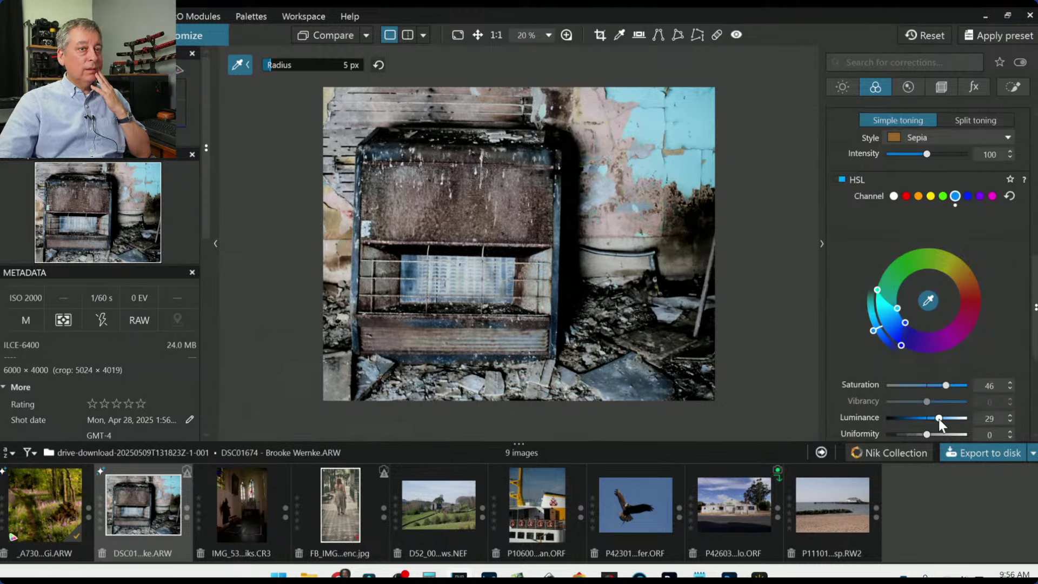
# Sample the pink wall paint for the HSL magenta channel, set its saturation to 79, and collapse the image browser to enlarge the preview.
pyautogui.click(596, 108)
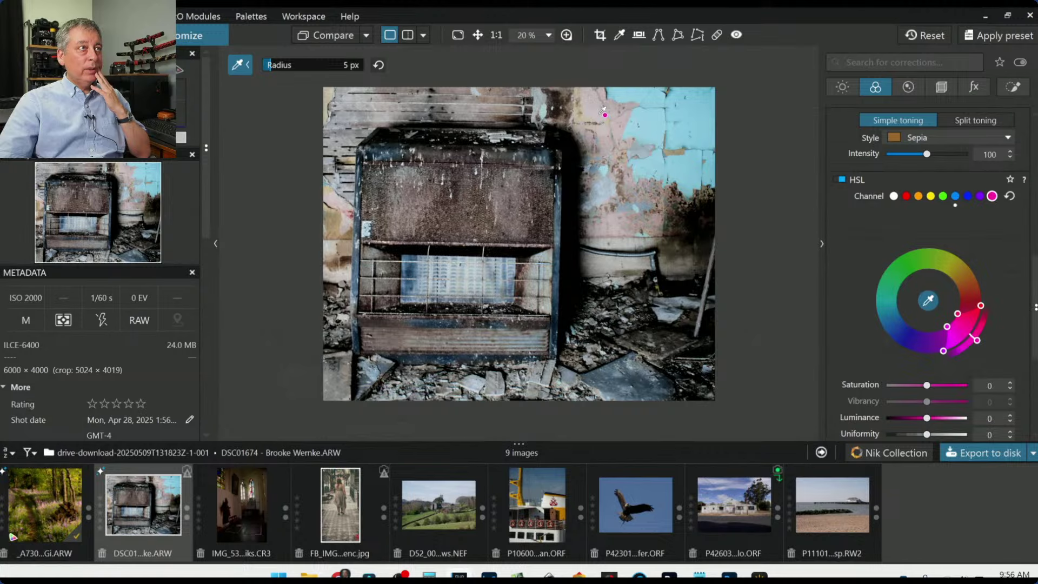
pyautogui.moveTo(928, 384); pyautogui.dragTo(957, 387)
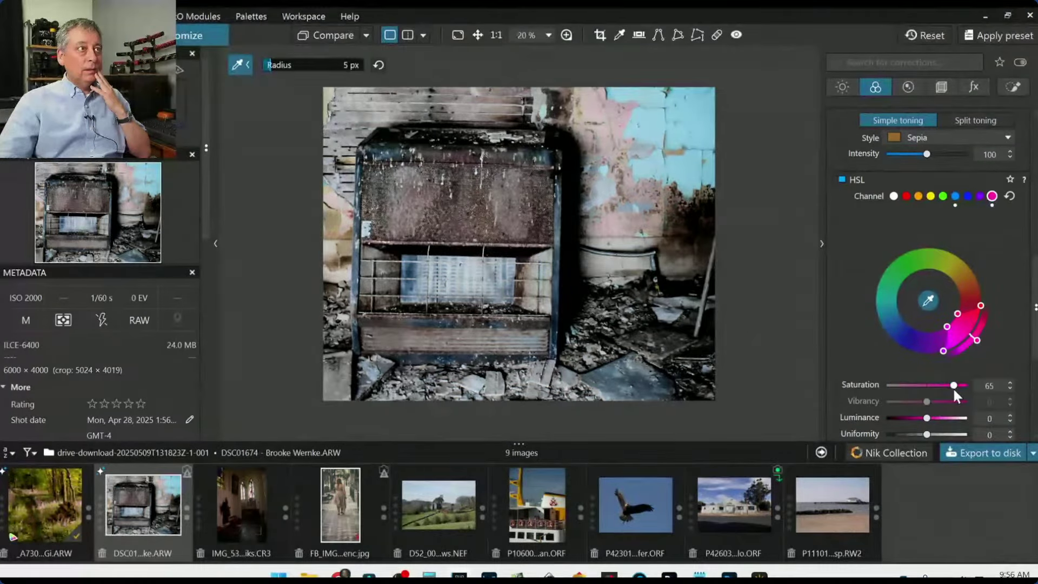
pyautogui.scroll(1, 743, 340)
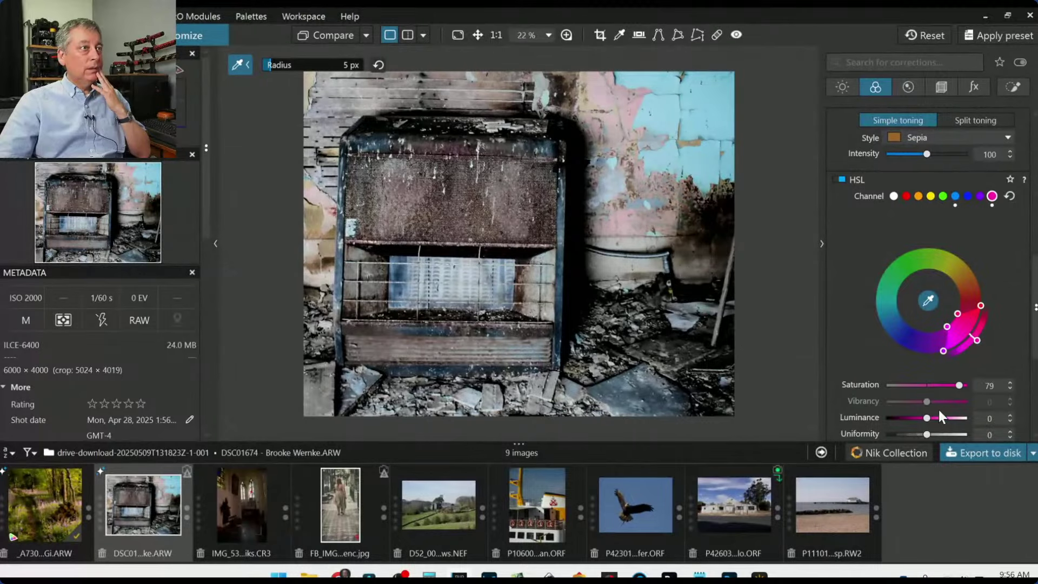
pyautogui.moveTo(519, 442); pyautogui.dragTo(521, 521)
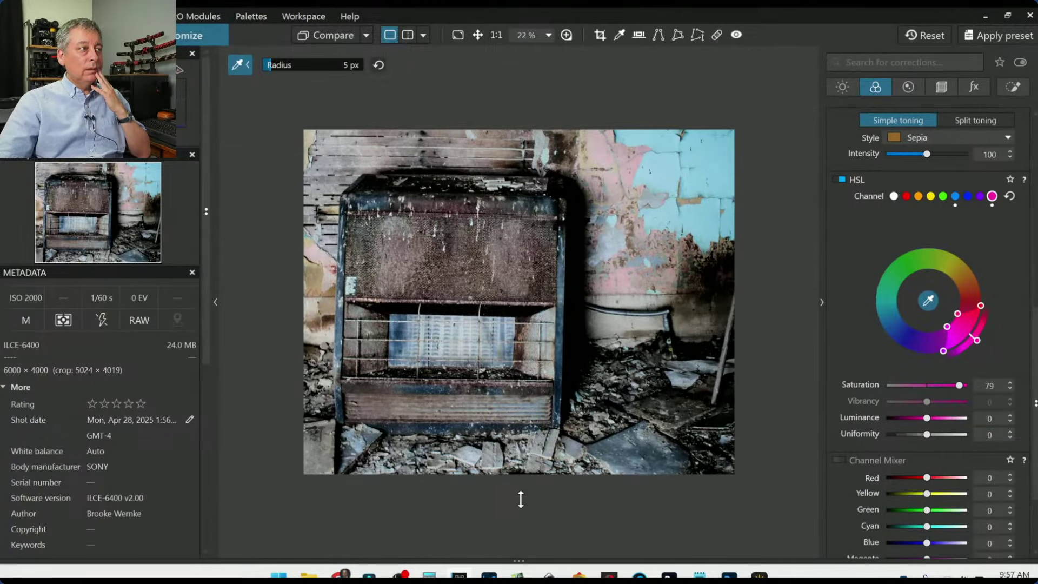
pyautogui.scroll(1, 569, 407)
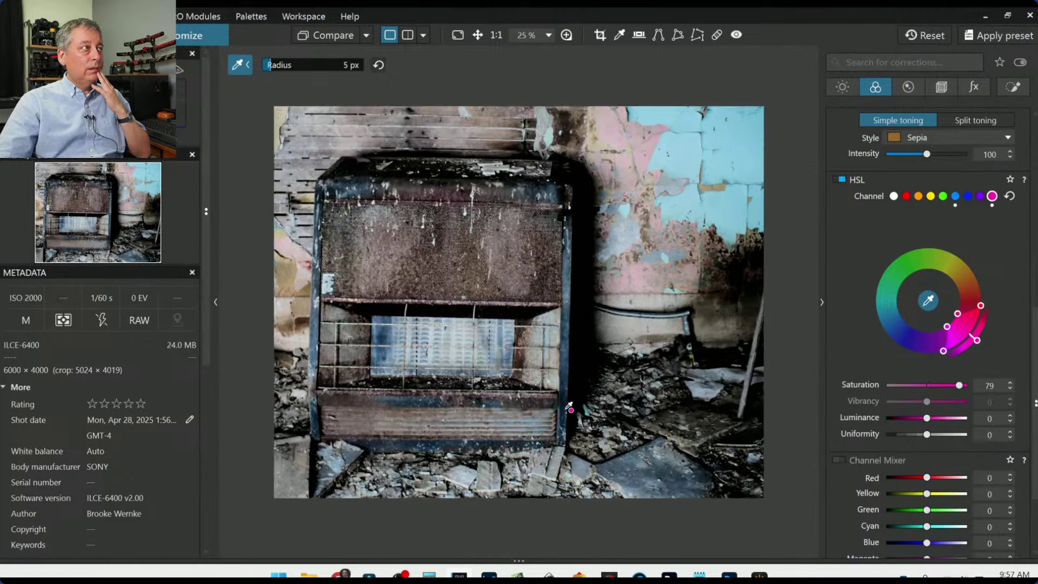
pyautogui.scroll(1, 569, 407)
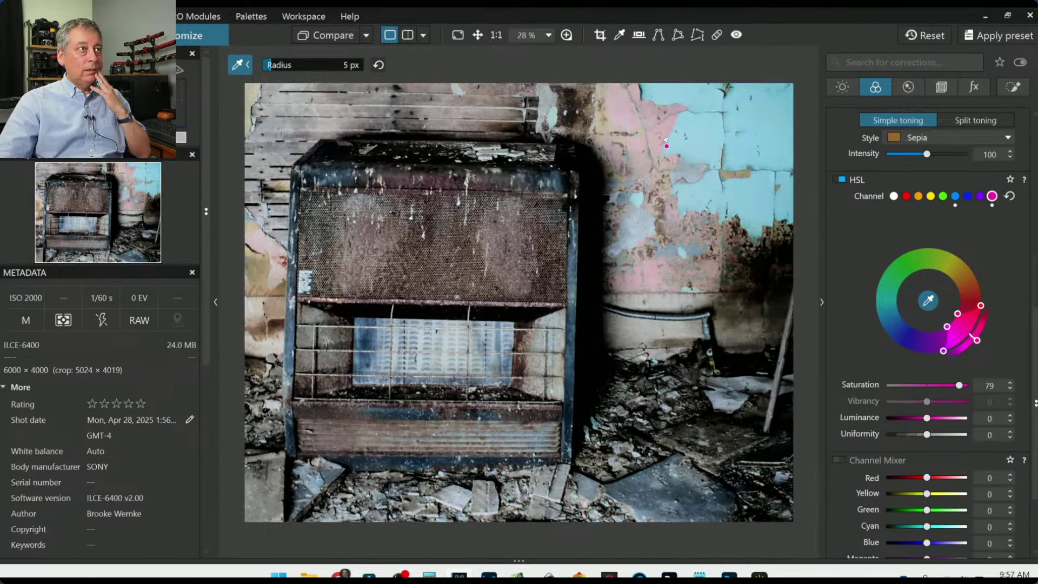
# Resample the pink paint, fine-tune the magenta channel's range on its red side, and set saturation to 100 and luminance to -39.
pyautogui.click(645, 143)
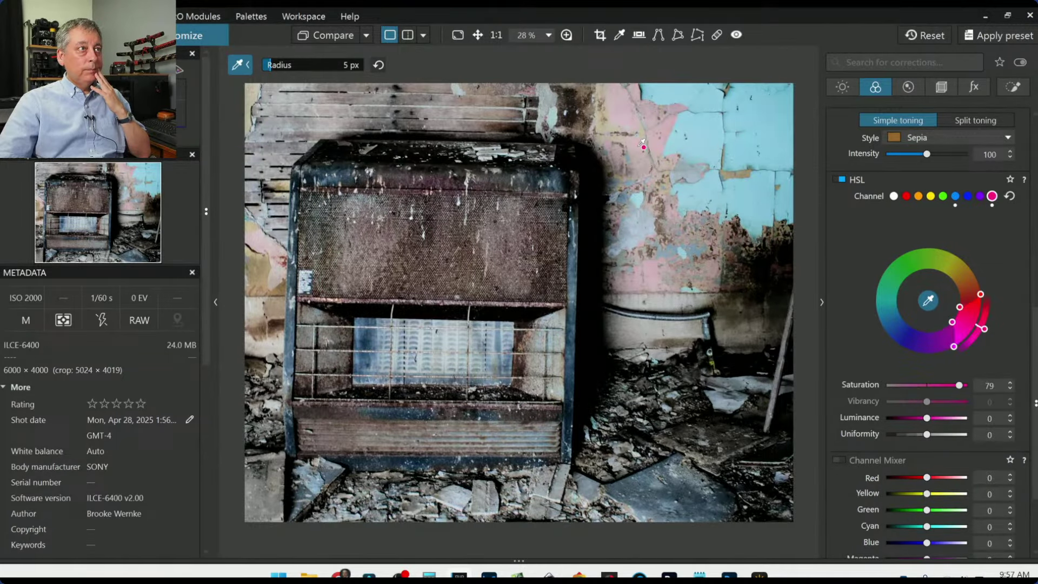
pyautogui.click(643, 145)
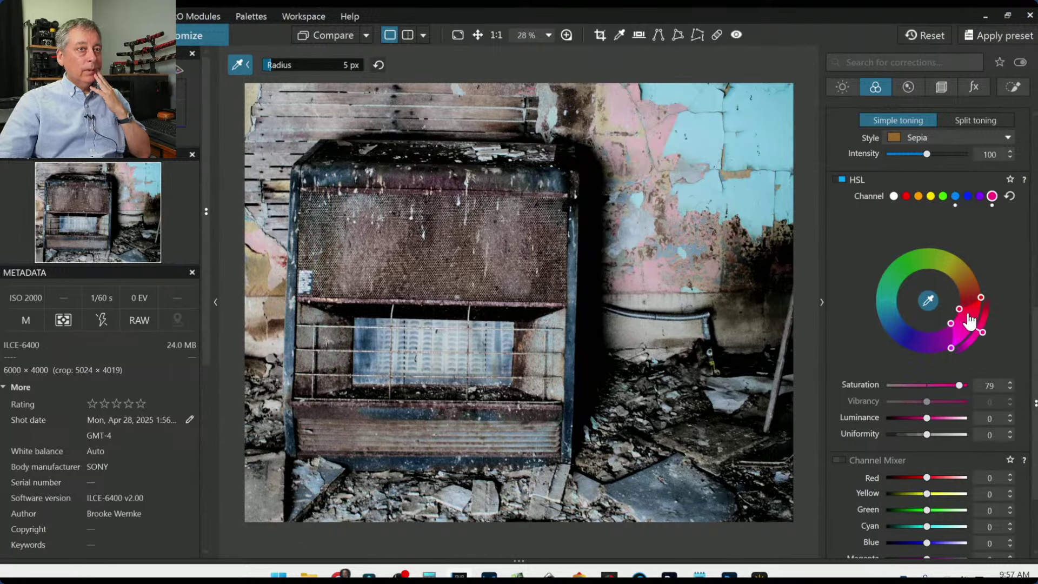
pyautogui.moveTo(960, 311); pyautogui.dragTo(959, 309)
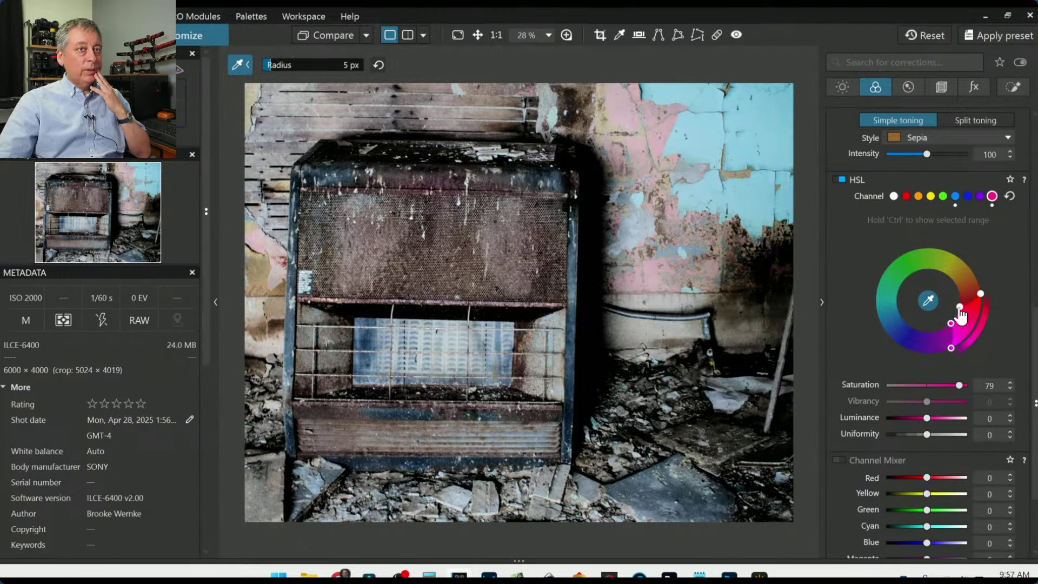
pyautogui.moveTo(959, 386); pyautogui.dragTo(971, 386)
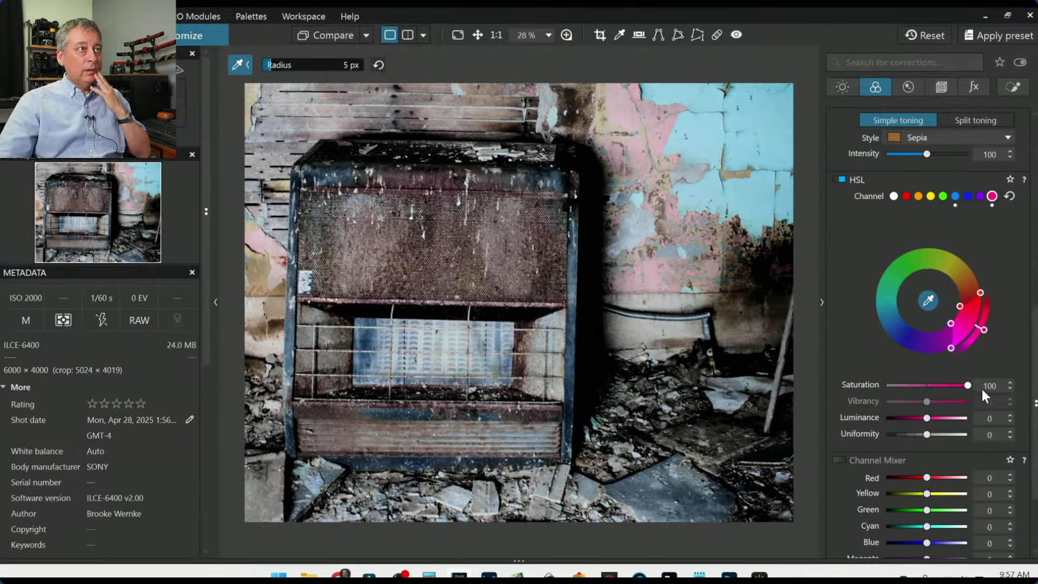
pyautogui.moveTo(927, 419); pyautogui.dragTo(890, 418)
pyautogui.moveTo(888, 418); pyautogui.dragTo(913, 422)
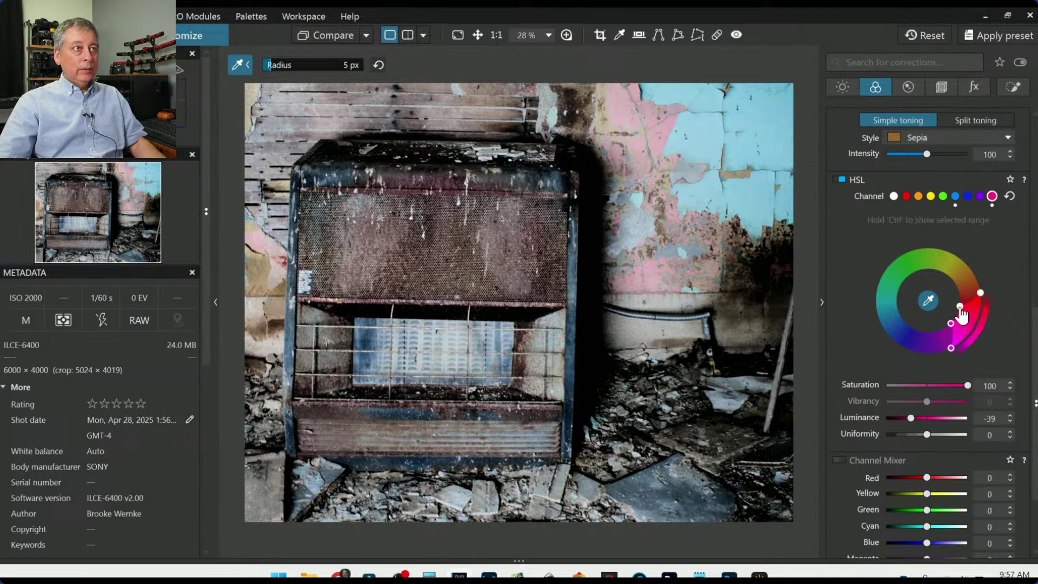
pyautogui.moveTo(961, 315); pyautogui.dragTo(961, 319)
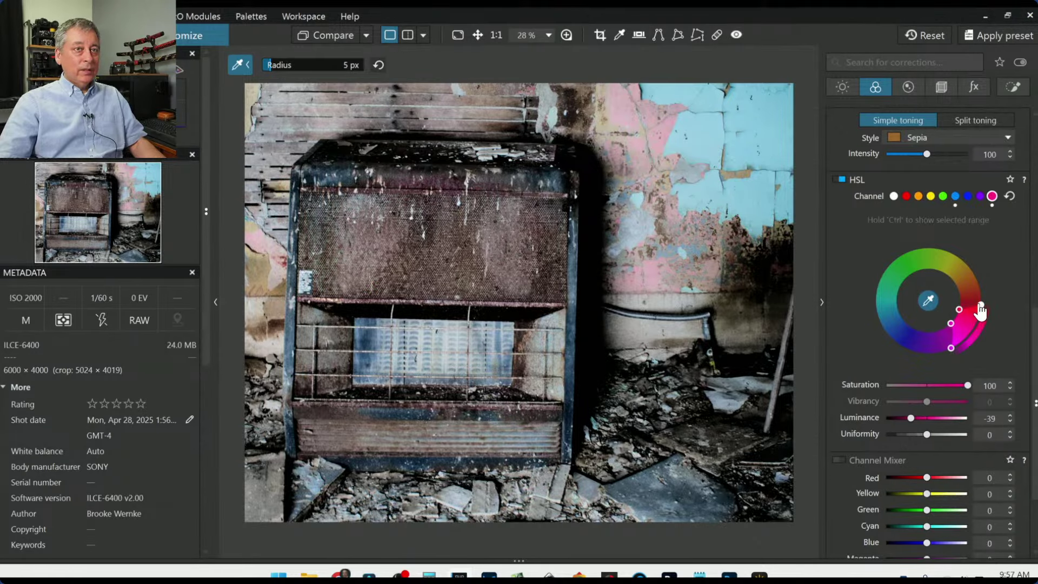
pyautogui.moveTo(980, 312); pyautogui.dragTo(982, 331)
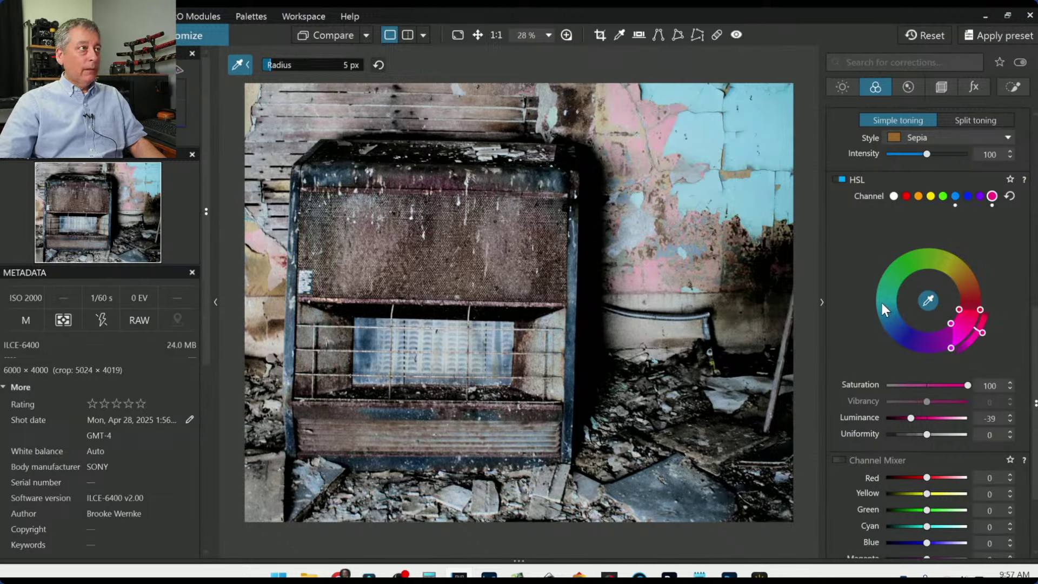
# Target the heater's rust with the HSL red channel, trim its range on the magenta side, and set the saturation to 81.
pyautogui.click(907, 195)
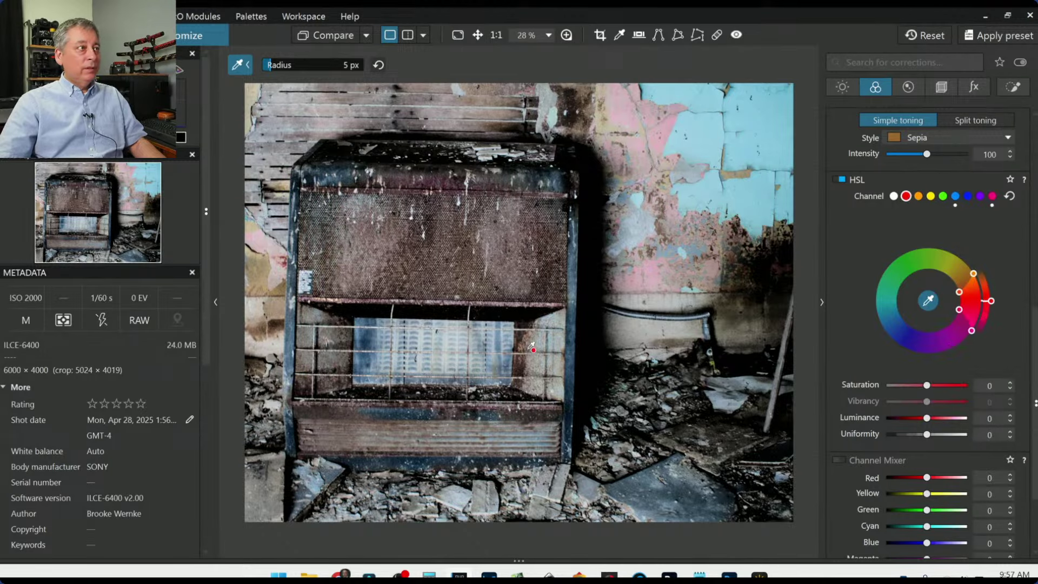
pyautogui.click(455, 185)
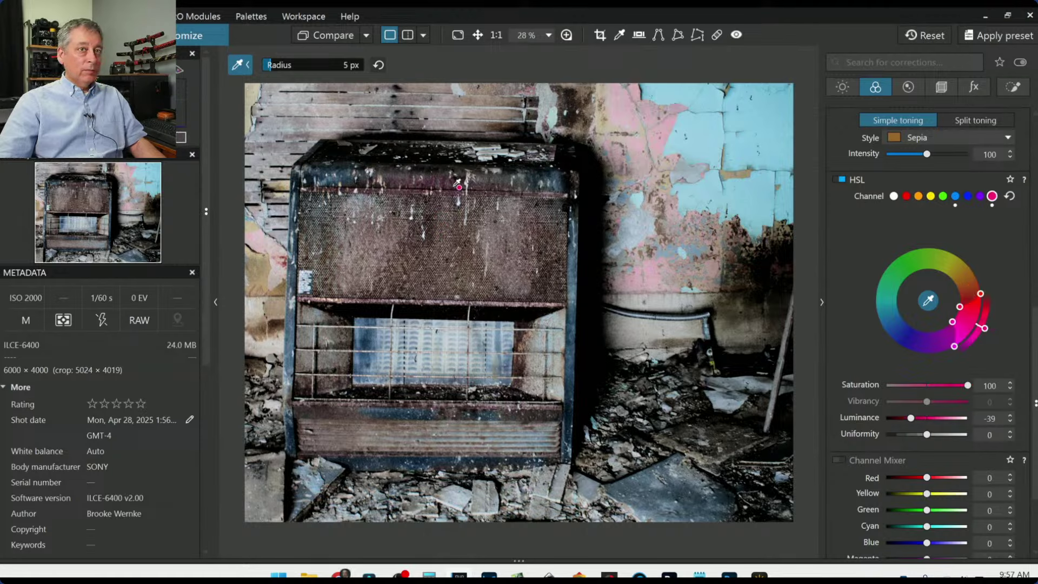
pyautogui.click(458, 185)
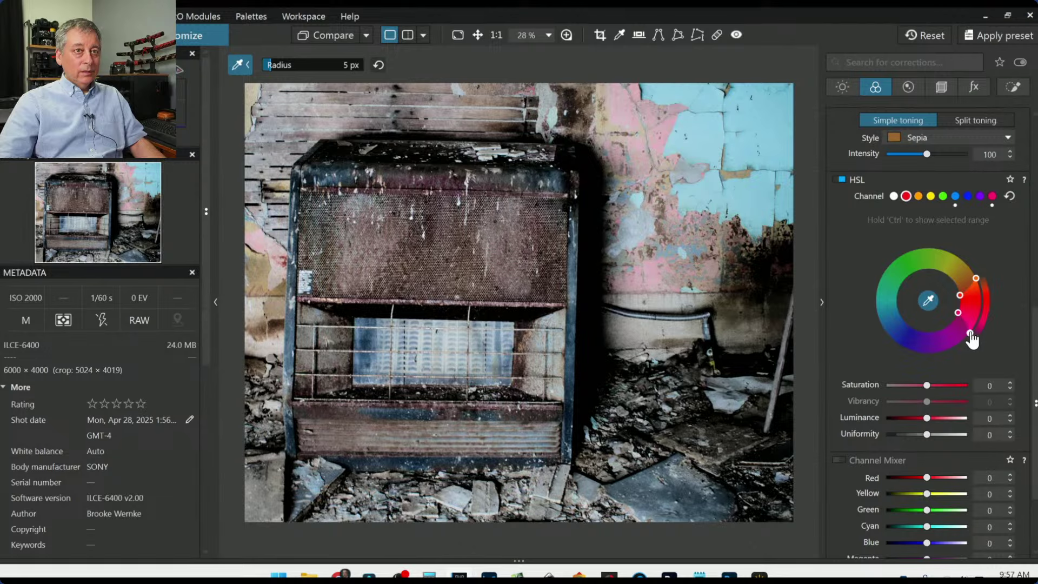
pyautogui.moveTo(969, 340); pyautogui.dragTo(960, 320)
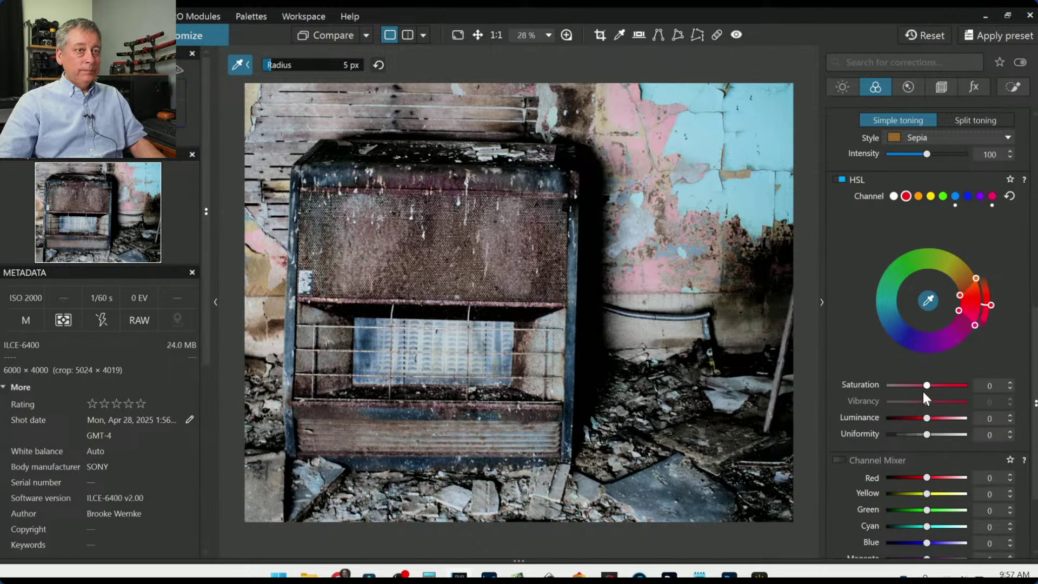
pyautogui.moveTo(926, 387); pyautogui.dragTo(948, 387)
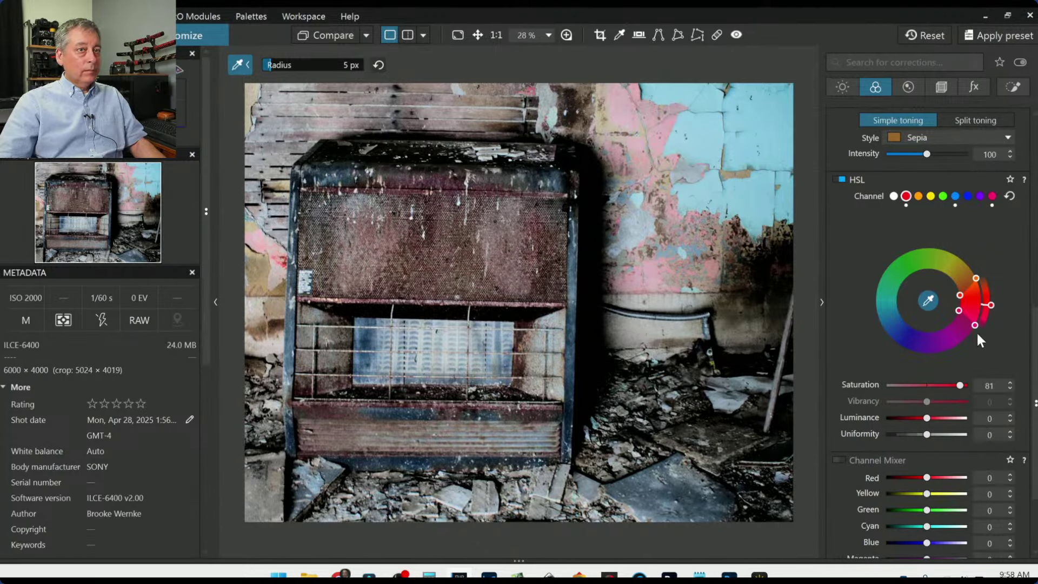
# Set the red channel's saturation to 100 and luminance to 29, resample the heater's lower panel, and shift its hue slightly toward red.
pyautogui.moveTo(990, 307); pyautogui.dragTo(990, 296)
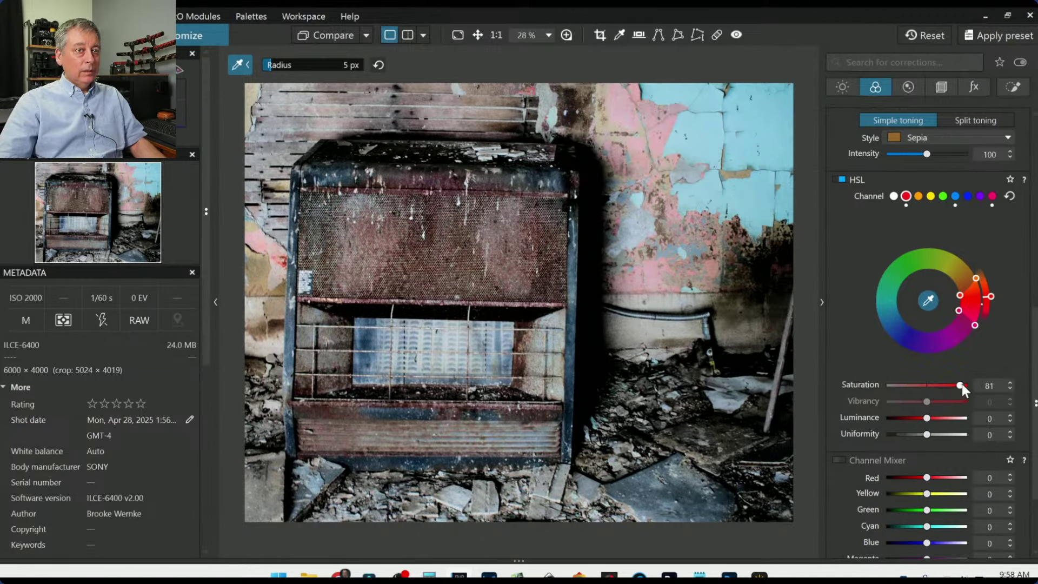
pyautogui.moveTo(960, 384); pyautogui.dragTo(967, 385)
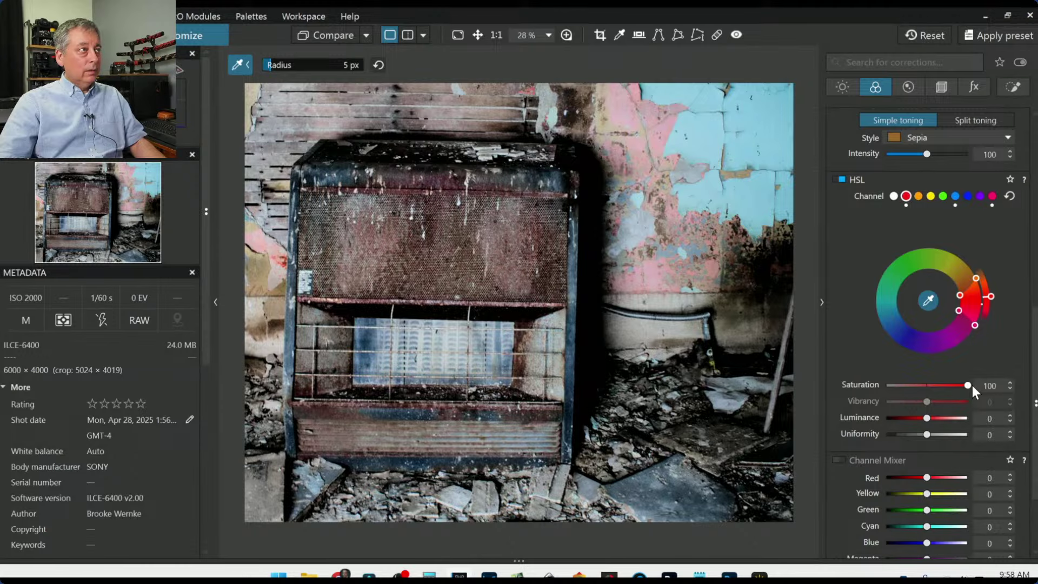
pyautogui.moveTo(926, 419)
pyautogui.mouseDown()
pyautogui.moveTo(962, 419)
pyautogui.moveTo(893, 419)
pyautogui.moveTo(938, 422)
pyautogui.mouseUp()
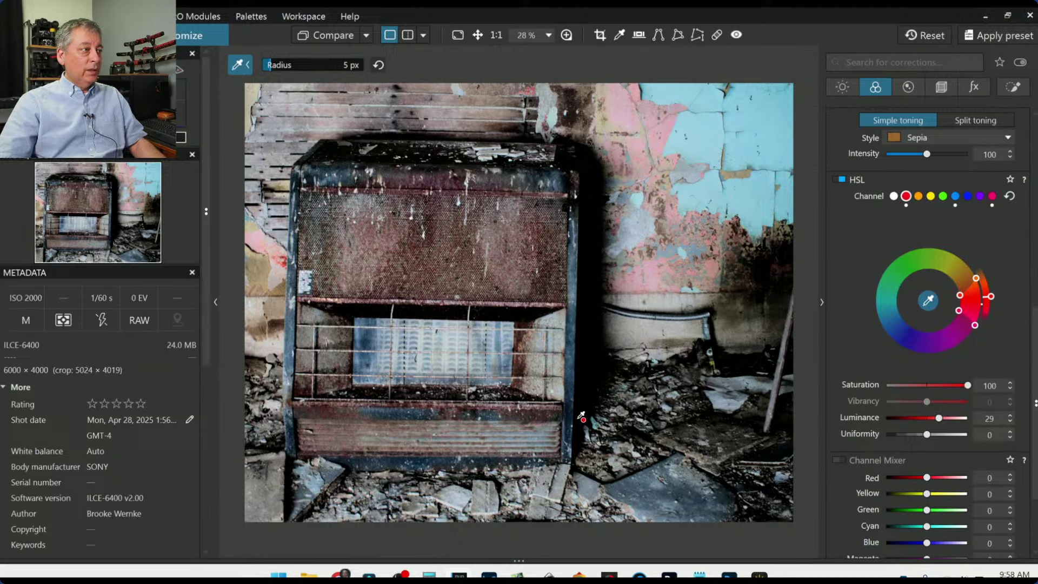
pyautogui.click(460, 415)
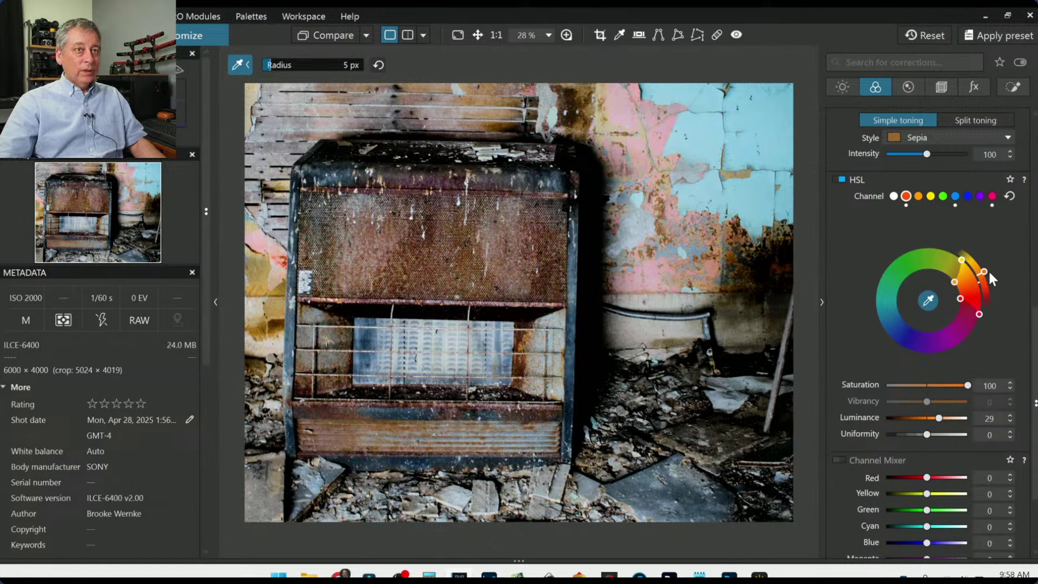
pyautogui.moveTo(987, 278); pyautogui.dragTo(987, 281)
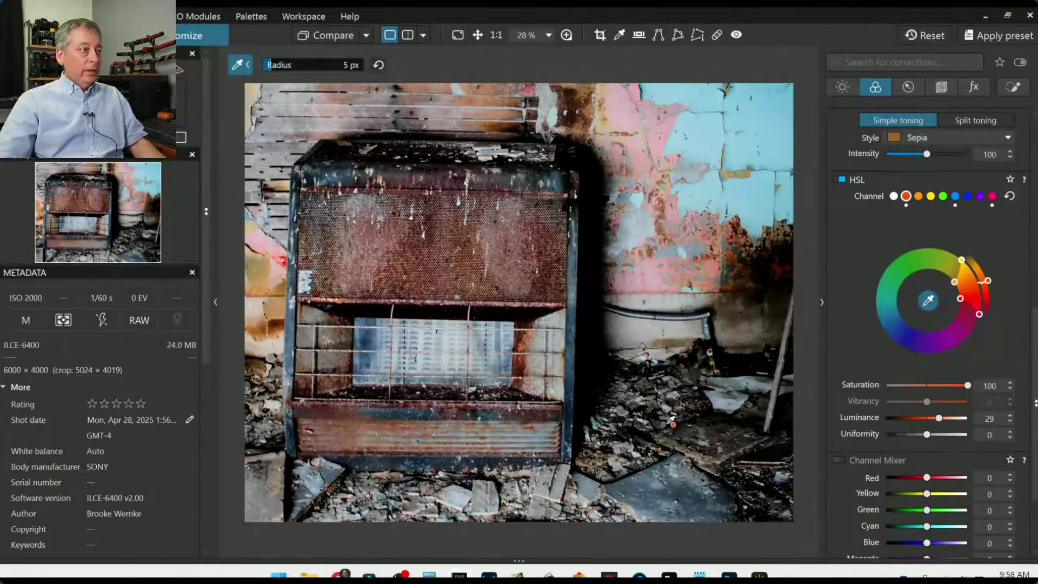
# Enable the Contrast correction and set contrast to 55 and microcontrast to 21.
pyautogui.click(847, 88)
pyautogui.scroll(3, 858, 351)
pyautogui.scroll(2, 858, 351)
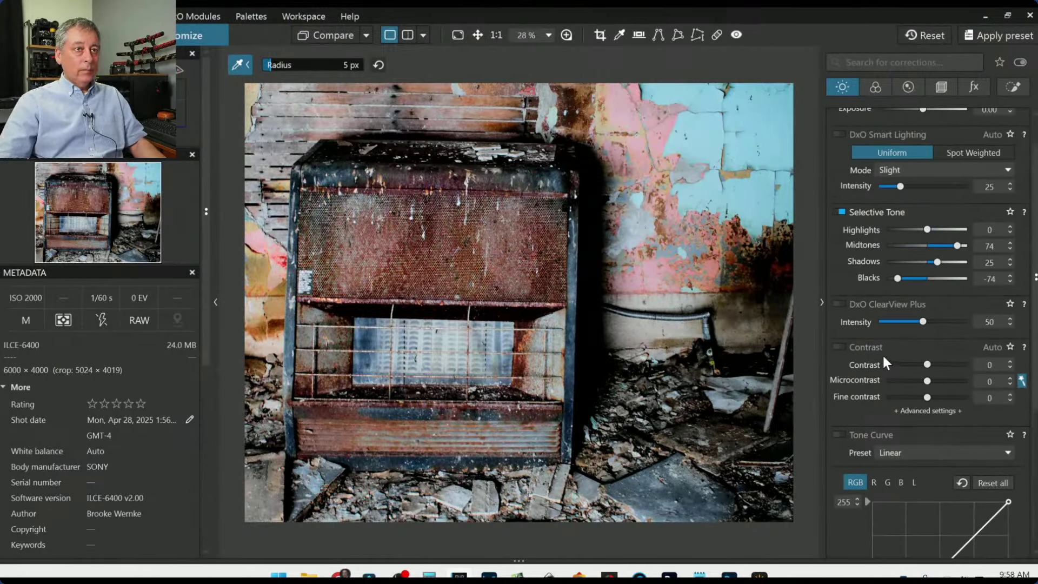
pyautogui.click(842, 347)
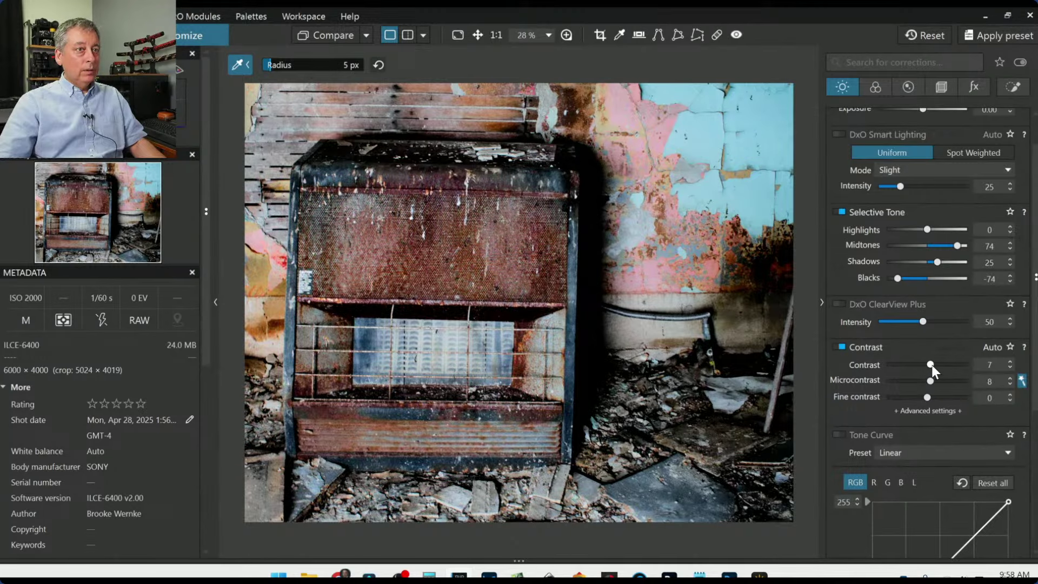
pyautogui.moveTo(928, 365); pyautogui.dragTo(949, 366)
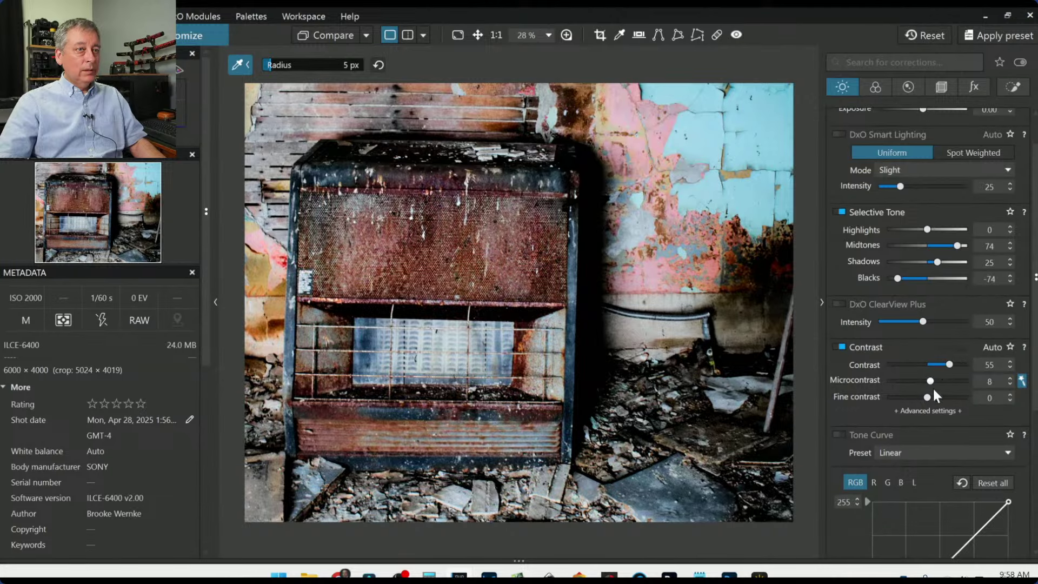
pyautogui.moveTo(931, 386); pyautogui.dragTo(936, 388)
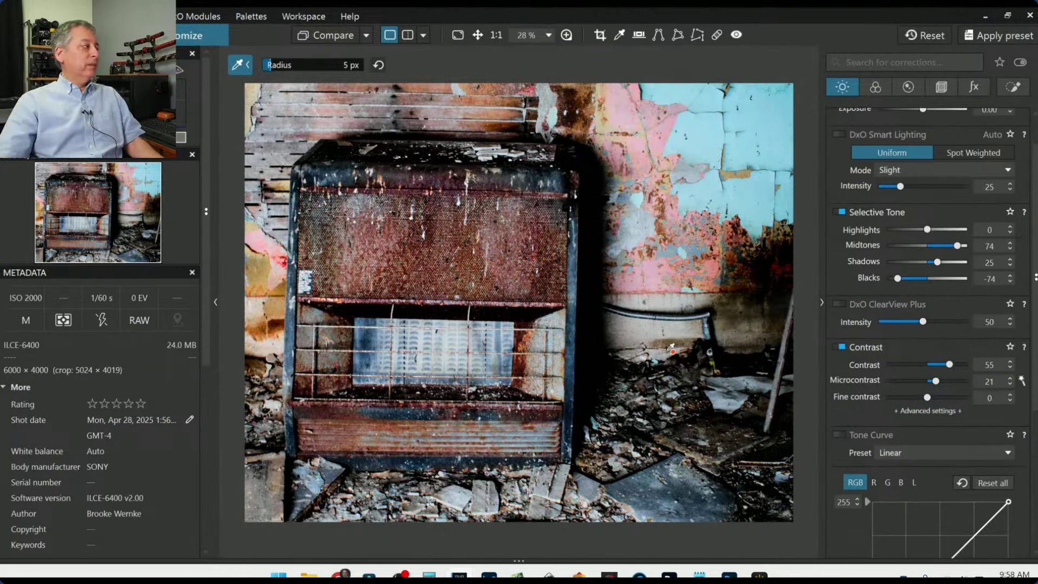
pyautogui.scroll(-1, 667, 353)
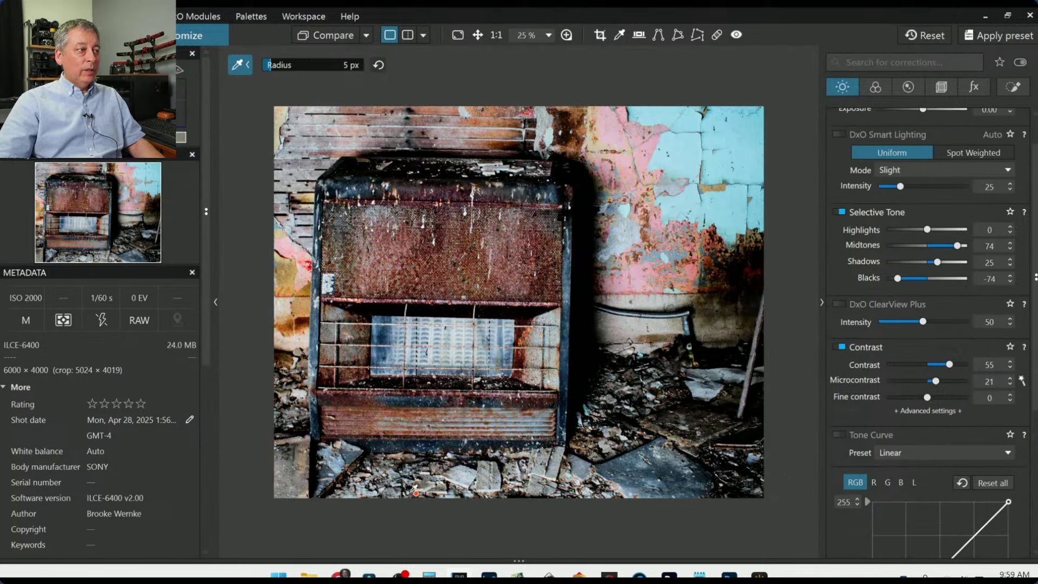
pyautogui.scroll(1, 979, 143)
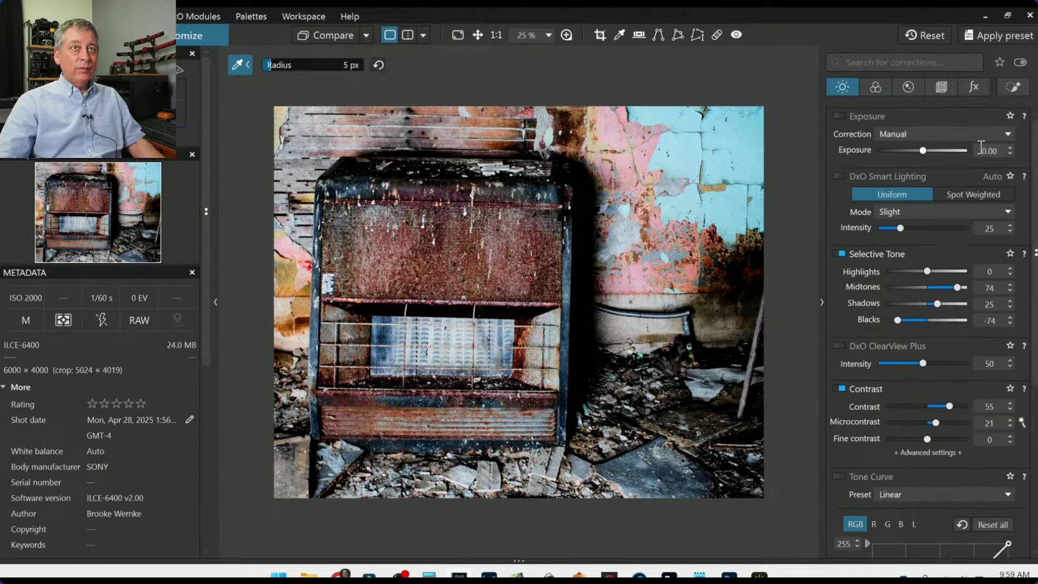
# Add a local control line over the debris-covered floor, set its luma selectivity to 55, and lower its exposure to -1.05.
pyautogui.click(1013, 86)
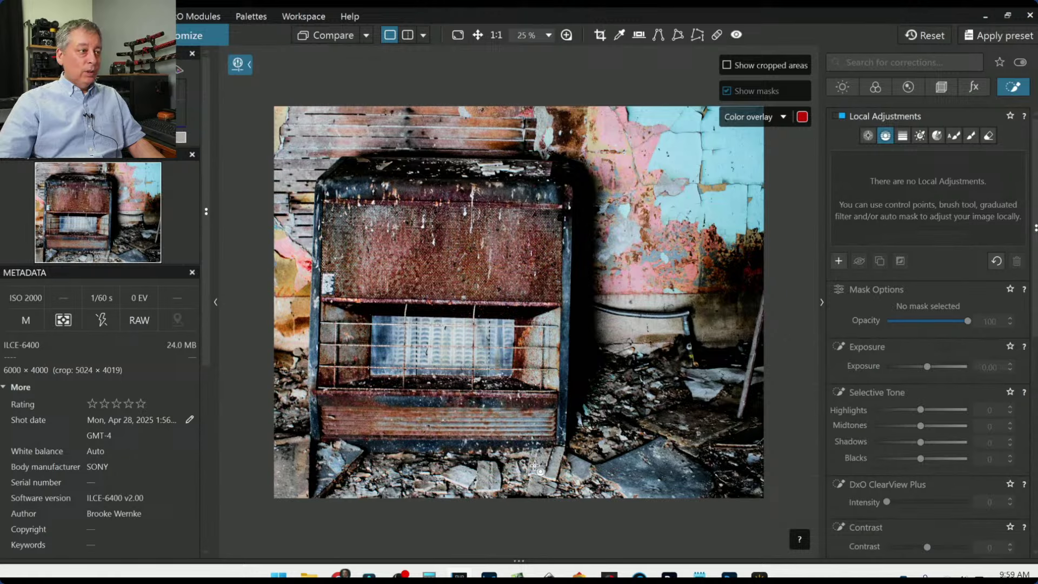
pyautogui.moveTo(466, 476); pyautogui.dragTo(466, 409)
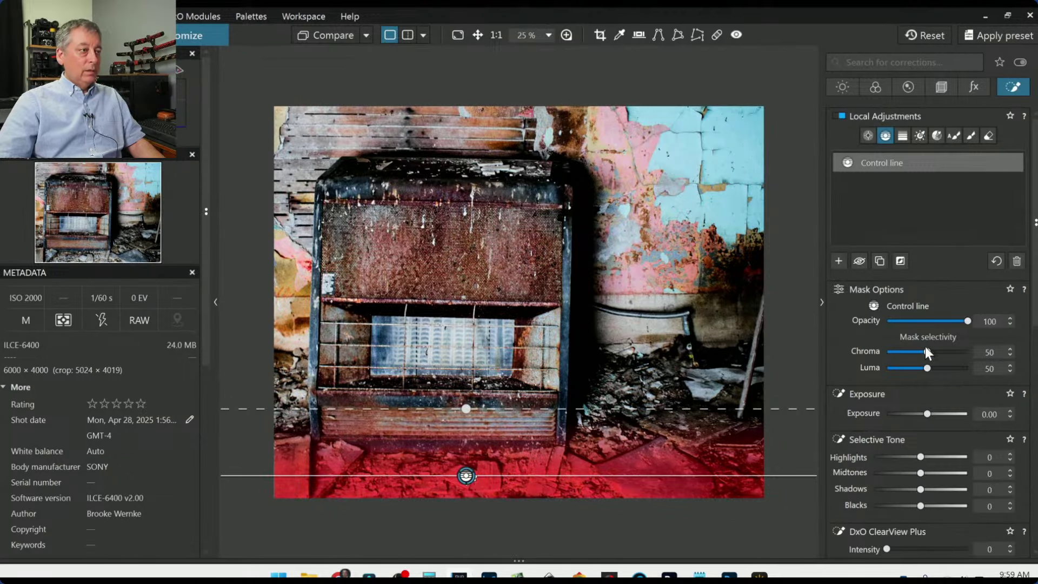
pyautogui.scroll(9, 926, 367)
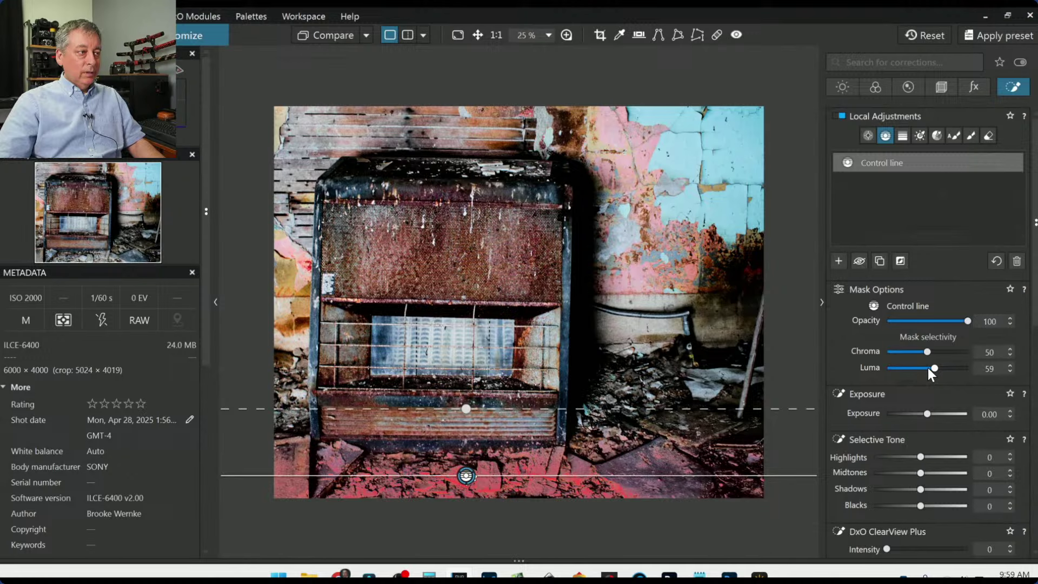
pyautogui.scroll(-4, 932, 368)
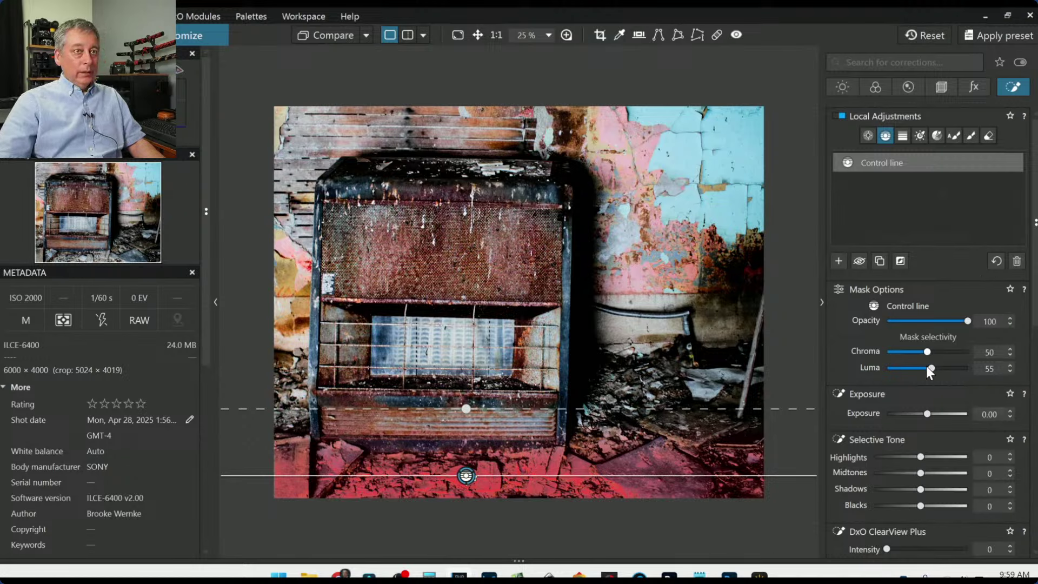
pyautogui.moveTo(929, 416); pyautogui.dragTo(916, 416)
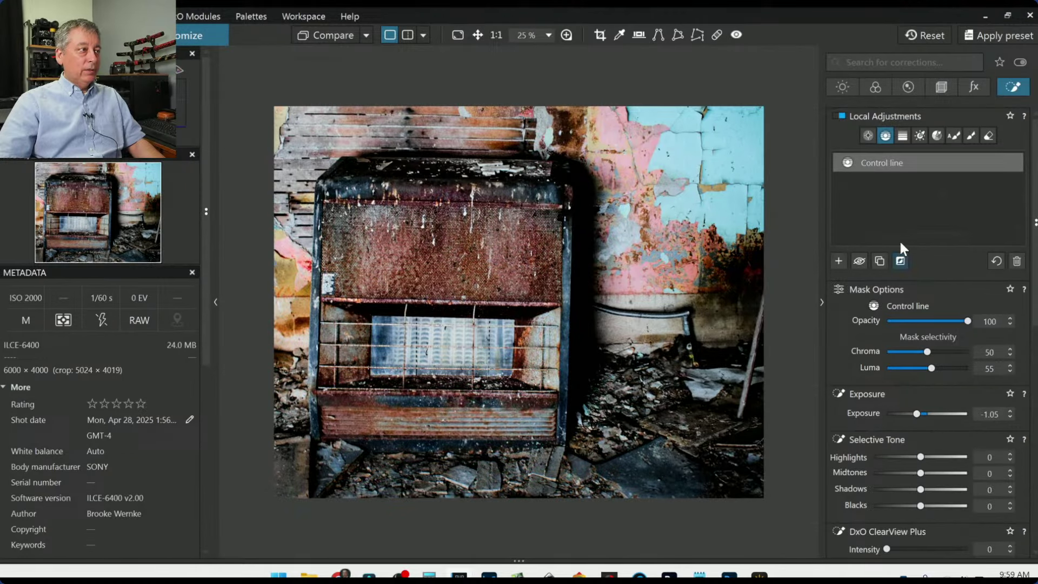
# Extend the floor's control line mask with small control points over the bright debris beside the heater's left side.
pyautogui.click(836, 163)
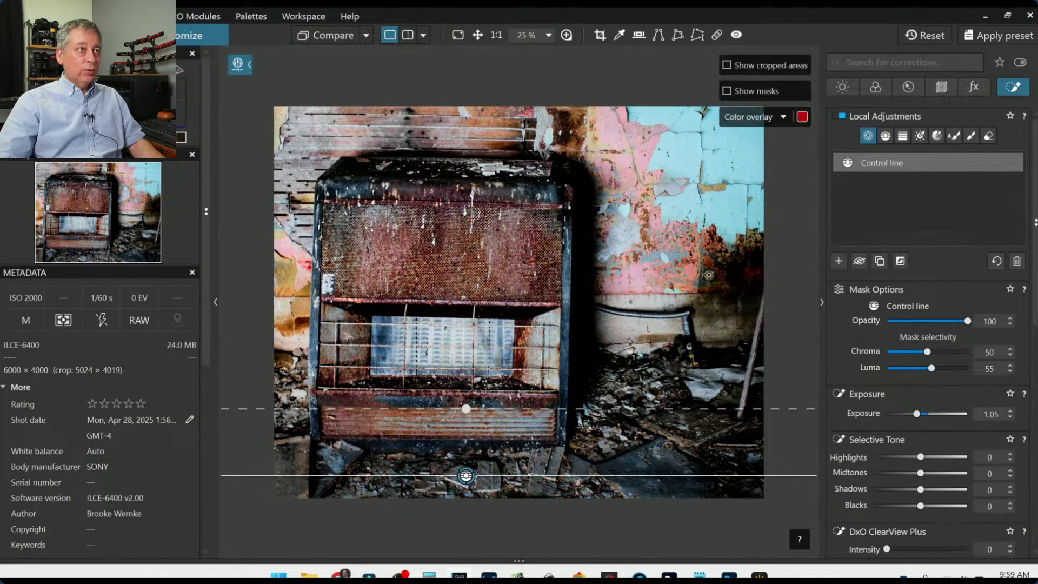
pyautogui.click(296, 394)
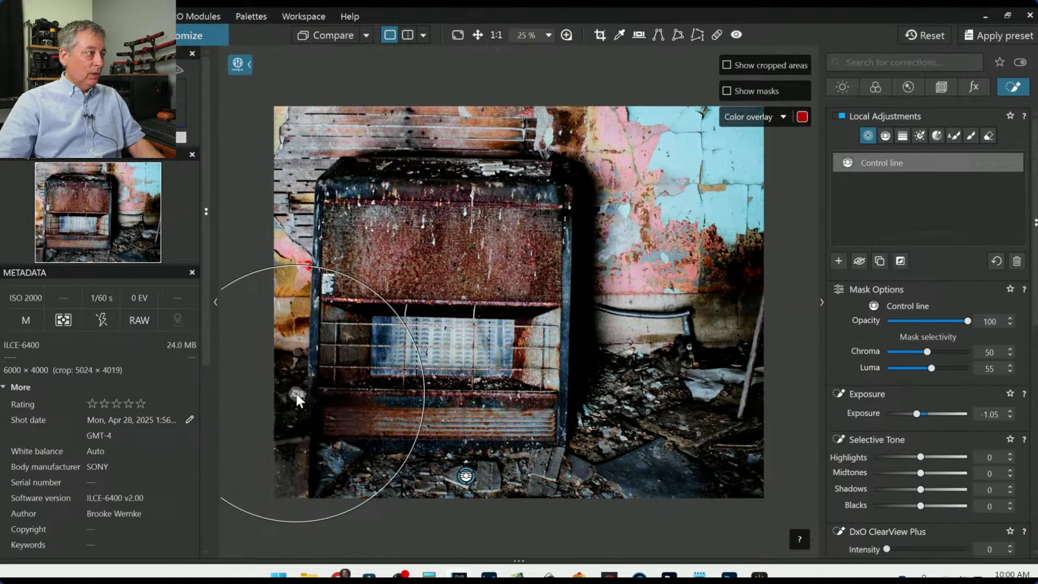
pyautogui.moveTo(408, 333); pyautogui.dragTo(319, 369)
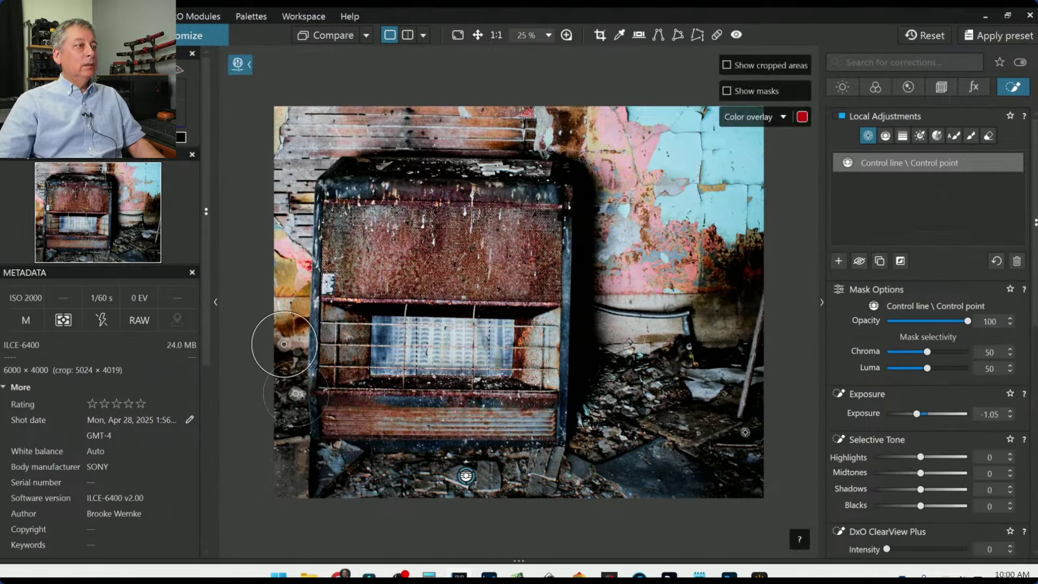
pyautogui.click(652, 397)
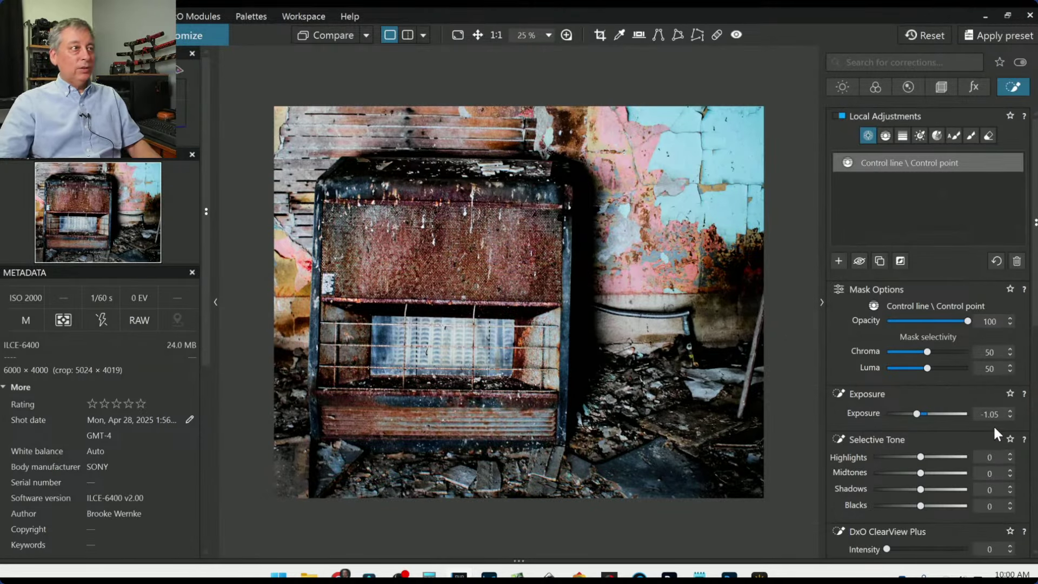
# Toggle the floor mask off and on to compare its darkening effect, and deselect the mask.
pyautogui.click(858, 260)
pyautogui.click(858, 261)
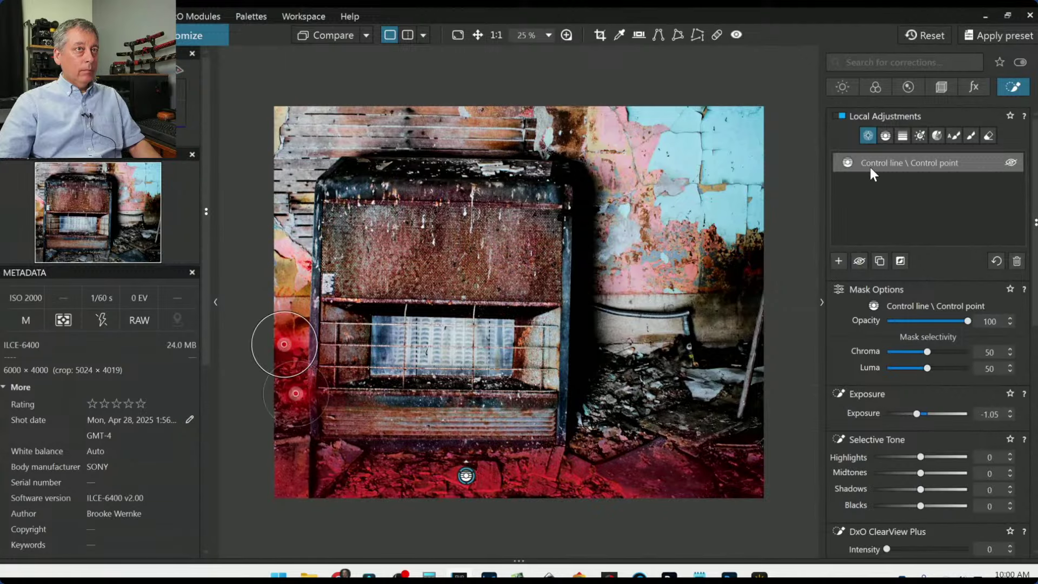
pyautogui.click(866, 248)
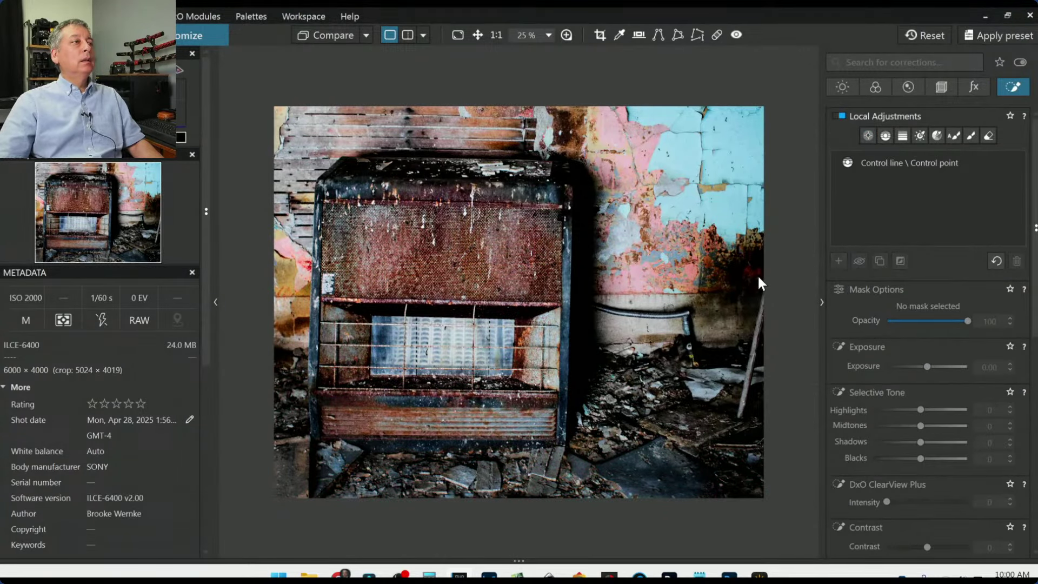
pyautogui.scroll(-1, 714, 294)
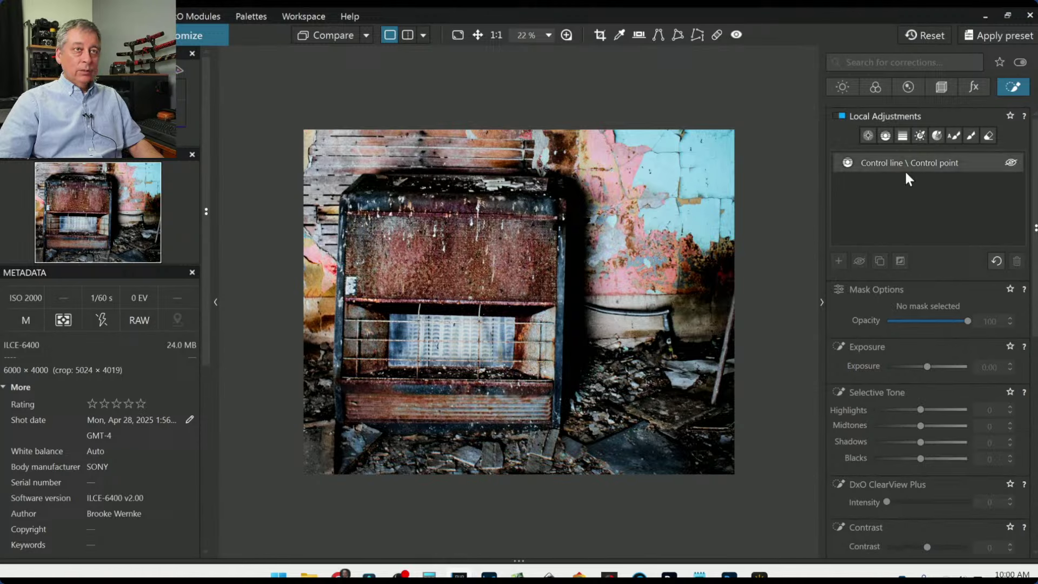
# Create a new control point mask on the bare wall below the pink paint, enlarge its area, and set highlights to -42.
pyautogui.click(868, 135)
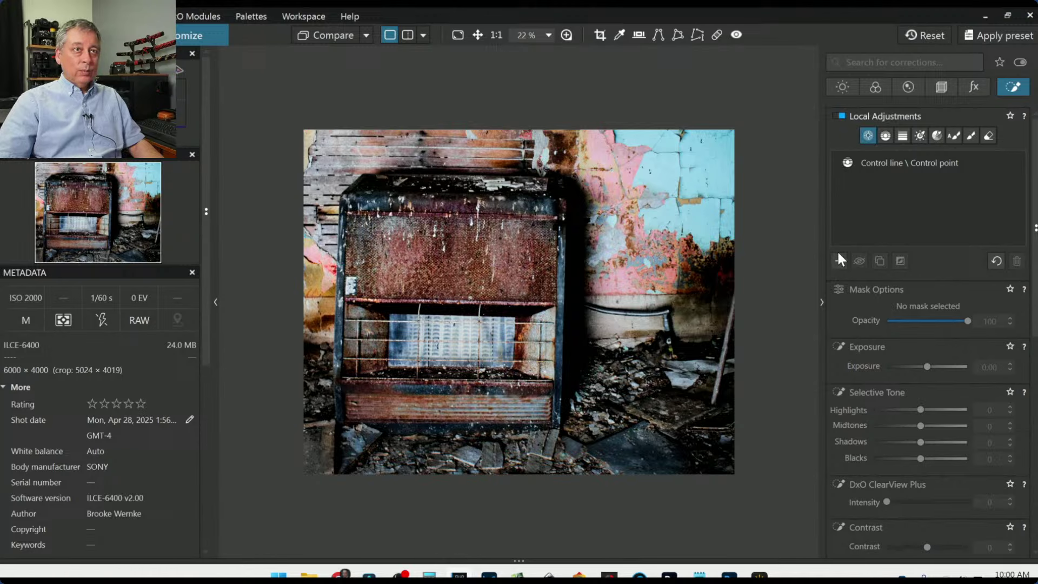
pyautogui.click(839, 260)
pyautogui.click(619, 322)
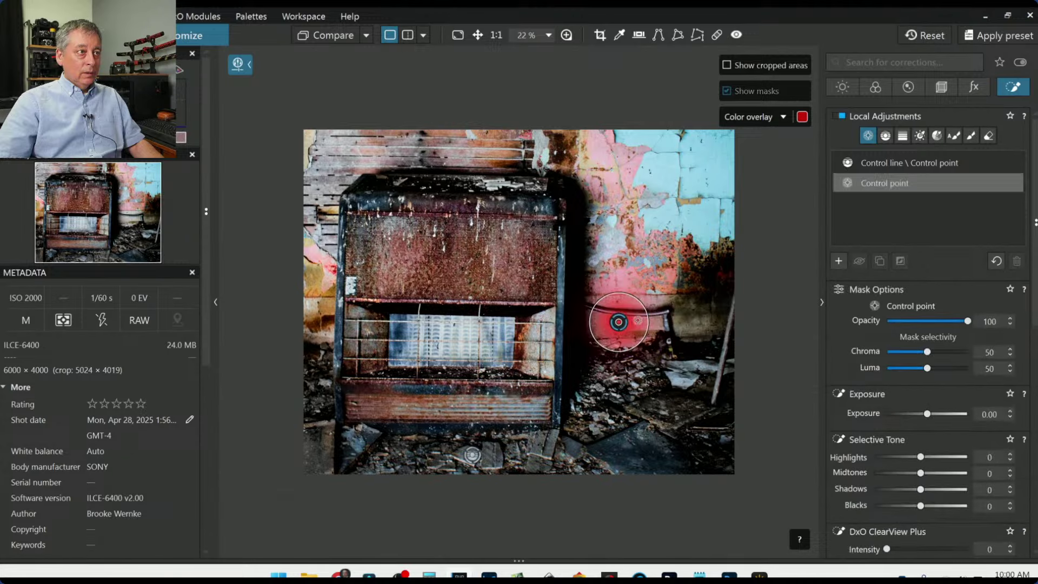
pyautogui.moveTo(637, 320); pyautogui.dragTo(673, 322)
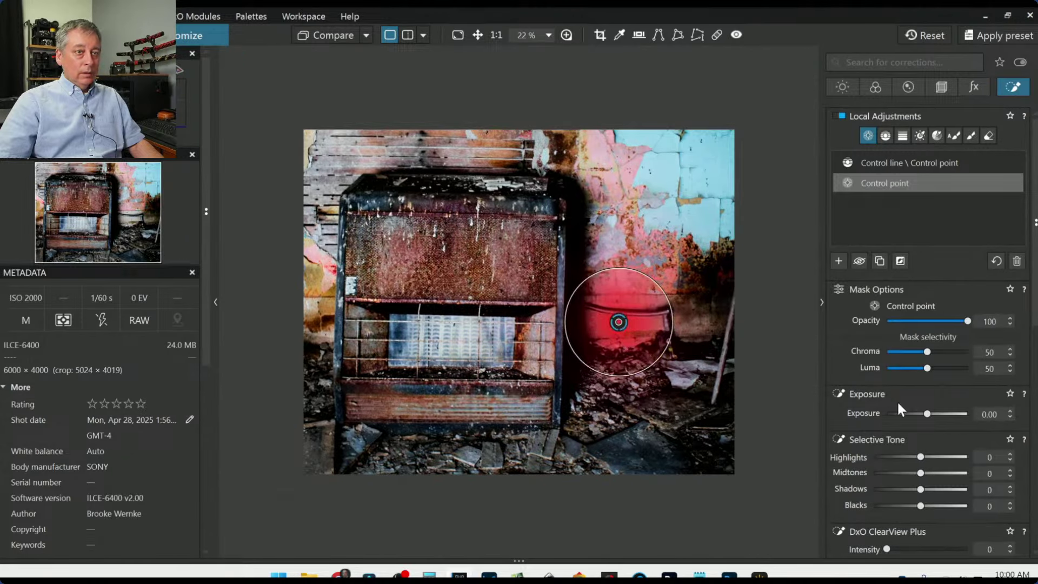
pyautogui.moveTo(920, 456); pyautogui.dragTo(900, 456)
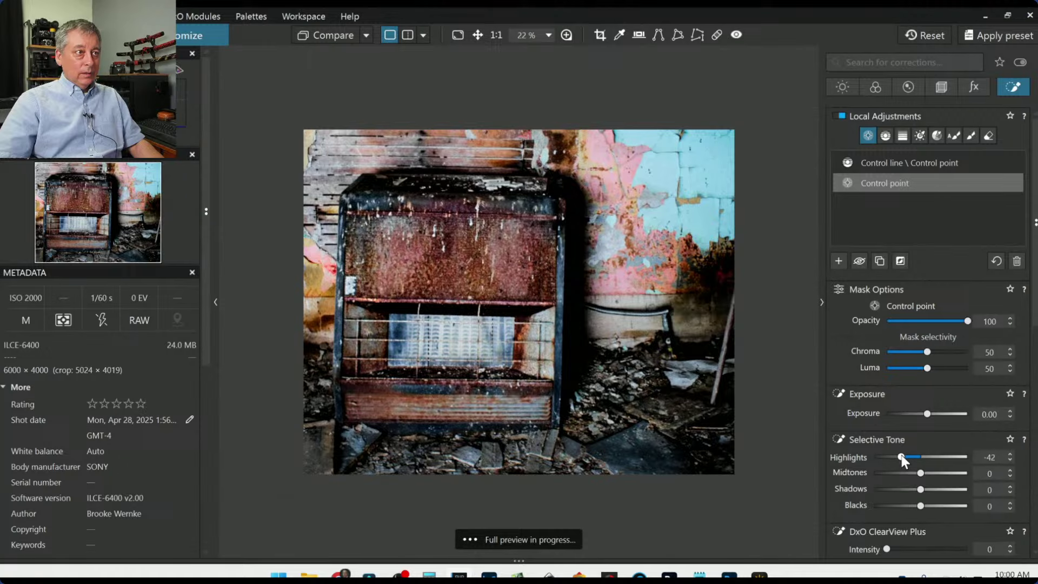
pyautogui.scroll(1, 687, 354)
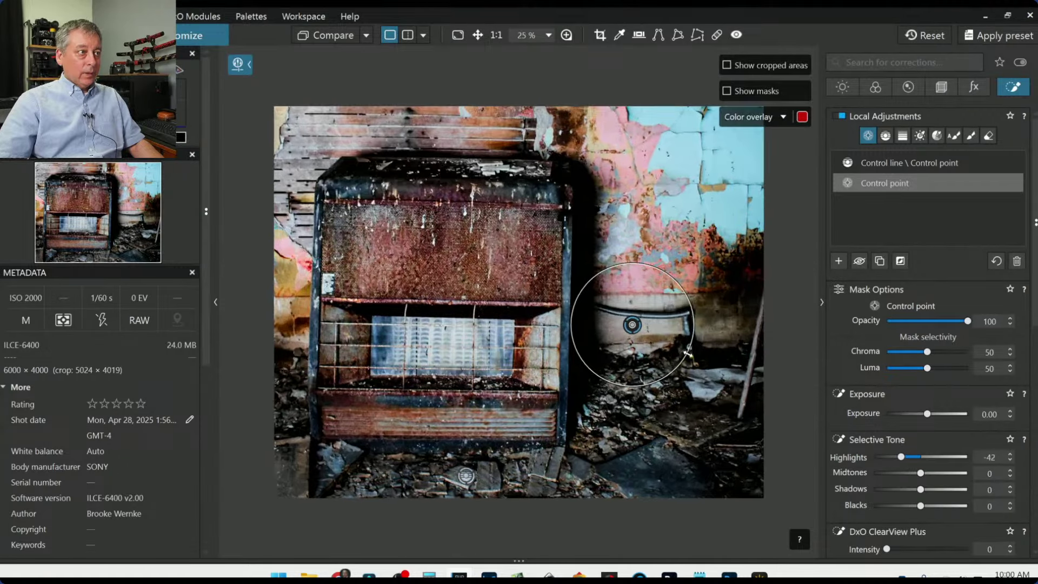
pyautogui.scroll(1, 687, 354)
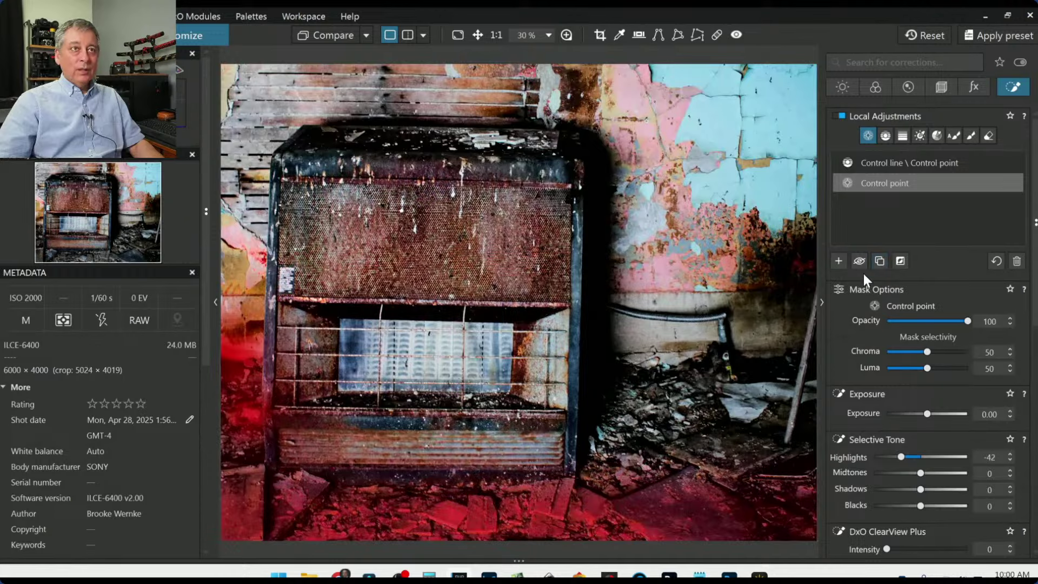
# Create a new Auto mask and paint it along the flexible metal hose on the wall beside the heater.
pyautogui.click(839, 261)
pyautogui.click(956, 137)
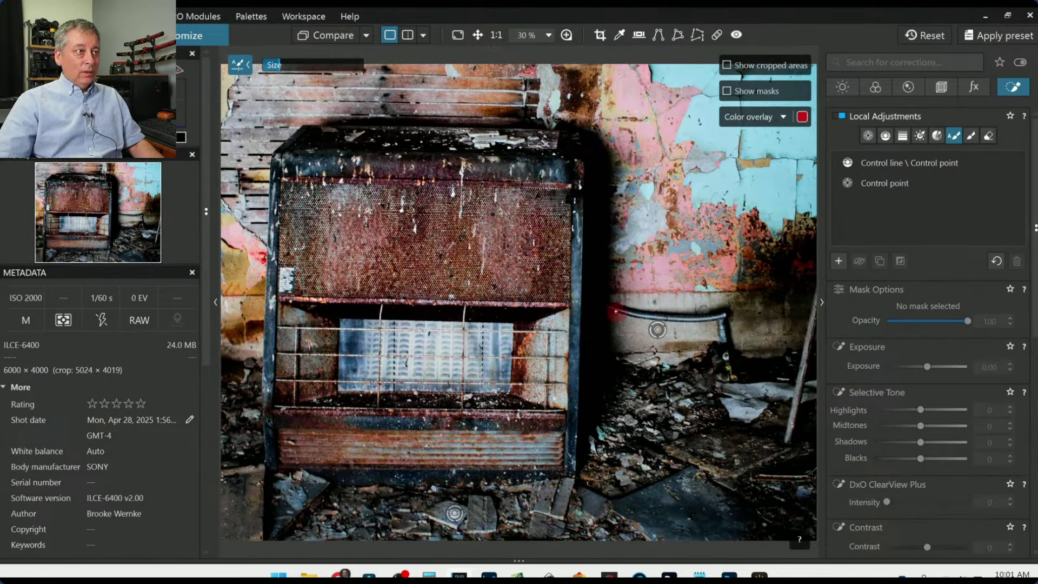
pyautogui.moveTo(615, 310)
pyautogui.mouseDown()
pyautogui.moveTo(718, 317)
pyautogui.moveTo(727, 344)
pyautogui.mouseUp()
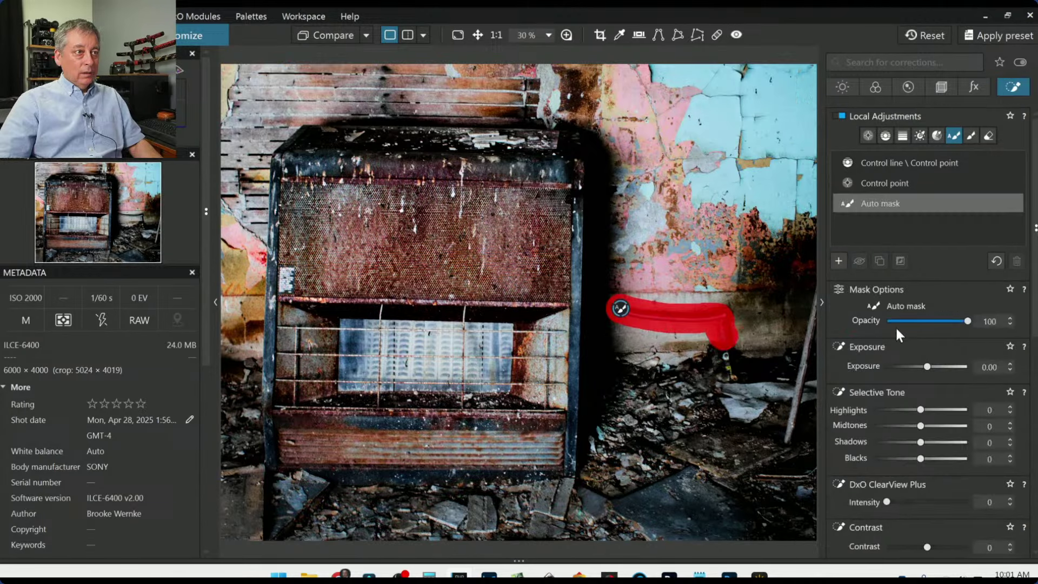
# Set the hose mask's ClearView Plus intensity to 68, highlights to 87, midtones to 36 and shadows to 18.
pyautogui.scroll(-2, 959, 442)
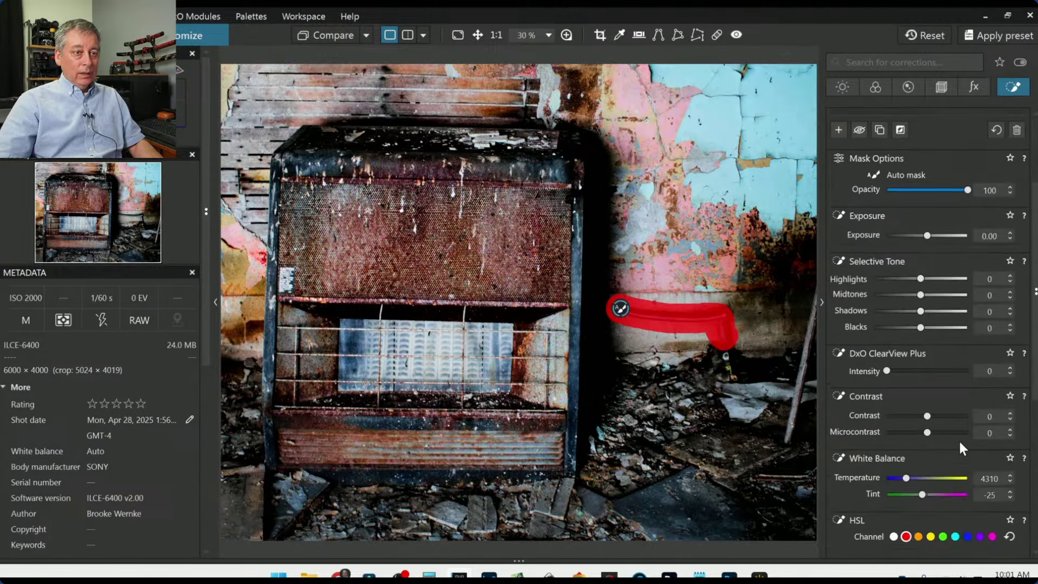
pyautogui.click(942, 372)
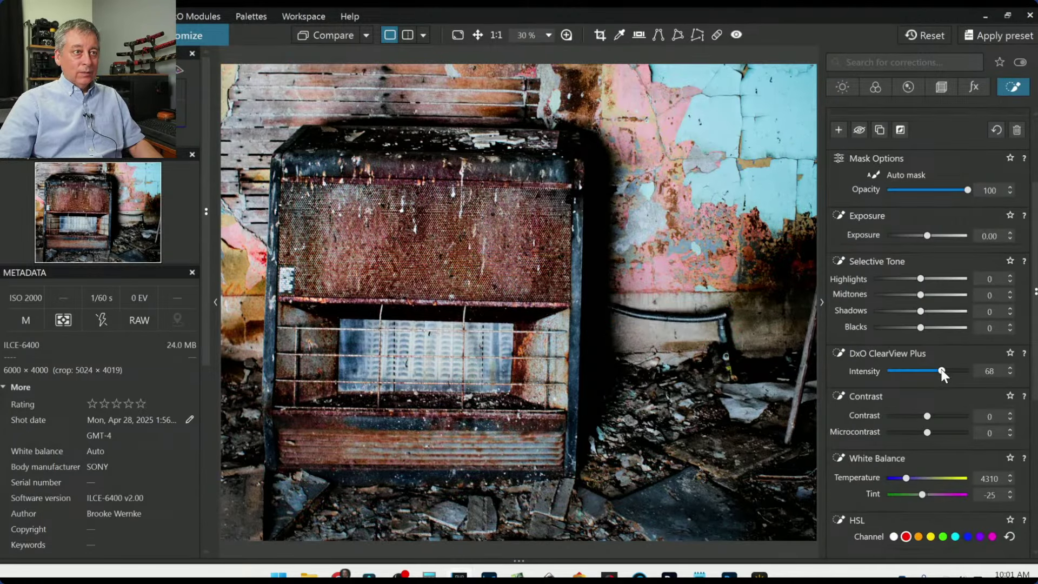
pyautogui.click(962, 279)
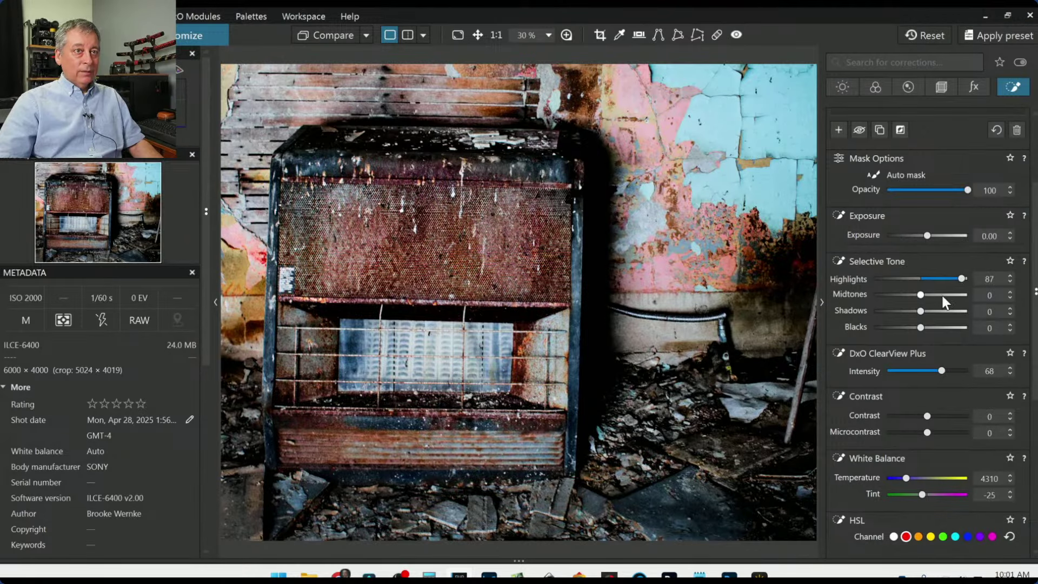
pyautogui.click(935, 311)
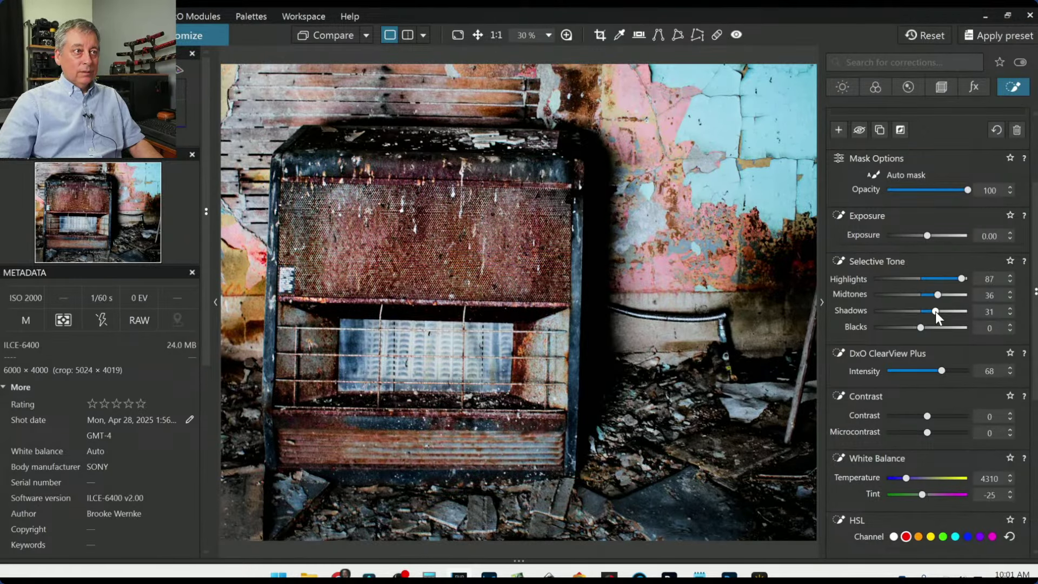
pyautogui.moveTo(935, 312); pyautogui.dragTo(928, 312)
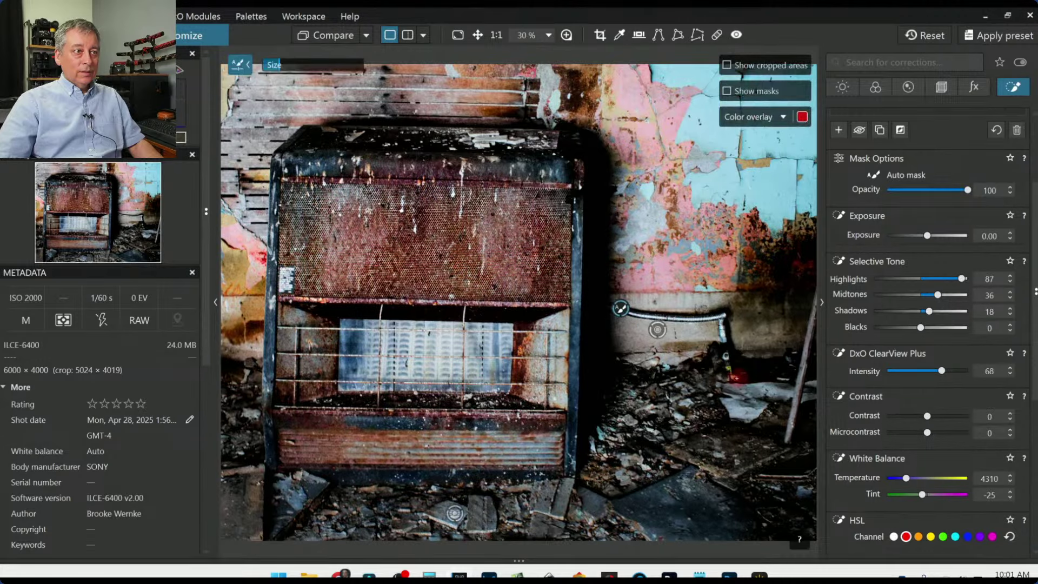
# Extend the Auto mask down over the fitting at the lower end of the hose.
pyautogui.scroll(4, 736, 378)
pyautogui.moveTo(724, 346)
pyautogui.mouseDown()
pyautogui.moveTo(714, 326)
pyautogui.moveTo(719, 362)
pyautogui.mouseUp()
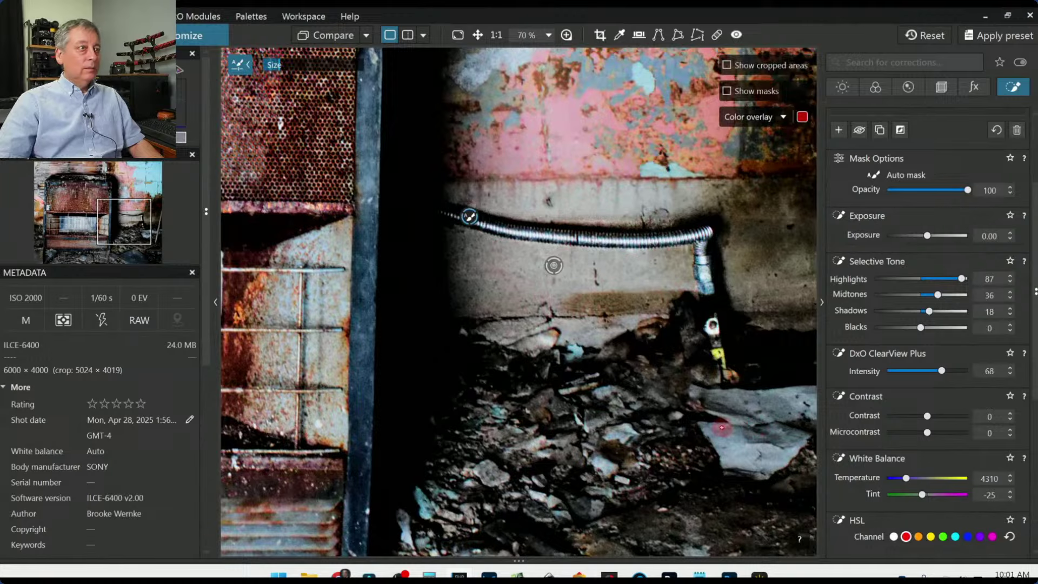
pyautogui.scroll(-4, 721, 428)
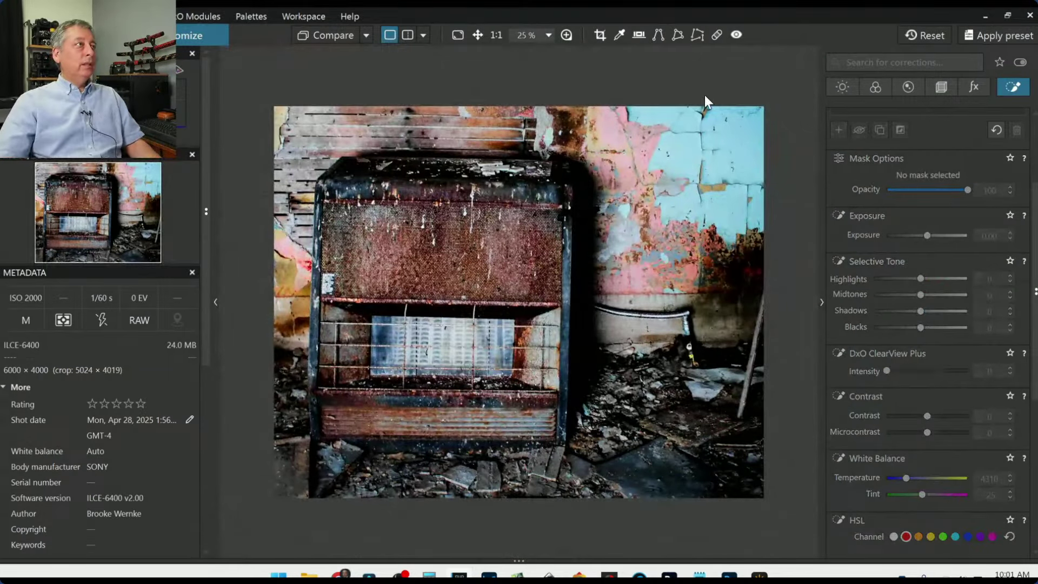
# Compare the edited heater photo with the original several times to judge the overall changes.
pyautogui.click(344, 41)
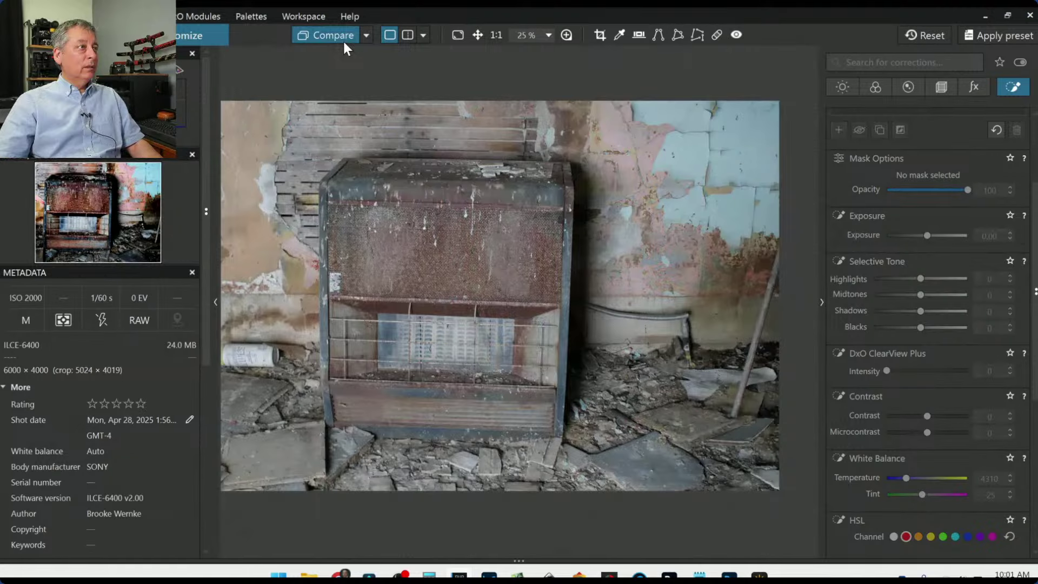
pyautogui.click(342, 40)
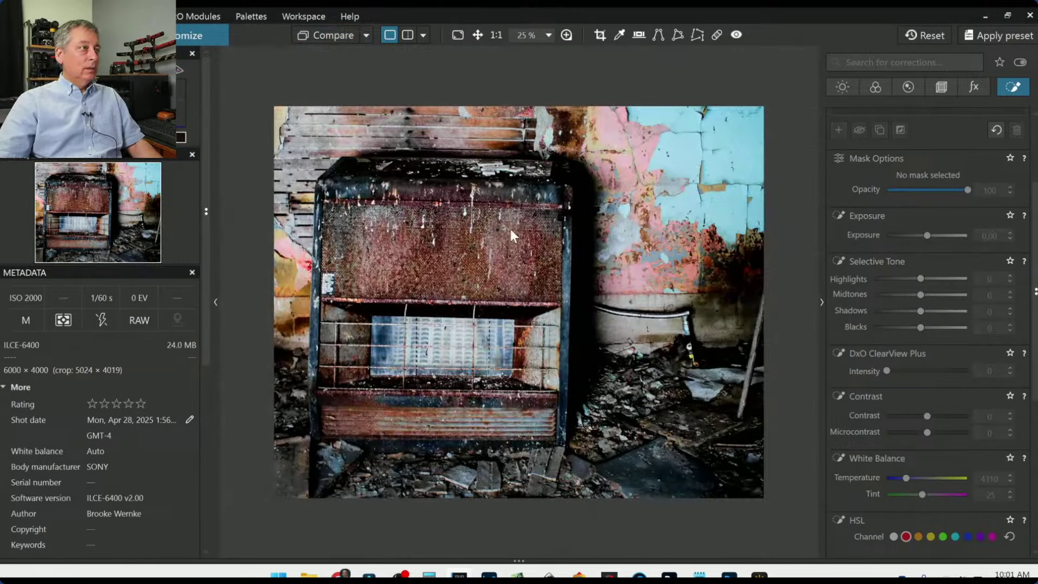
pyautogui.click(322, 35)
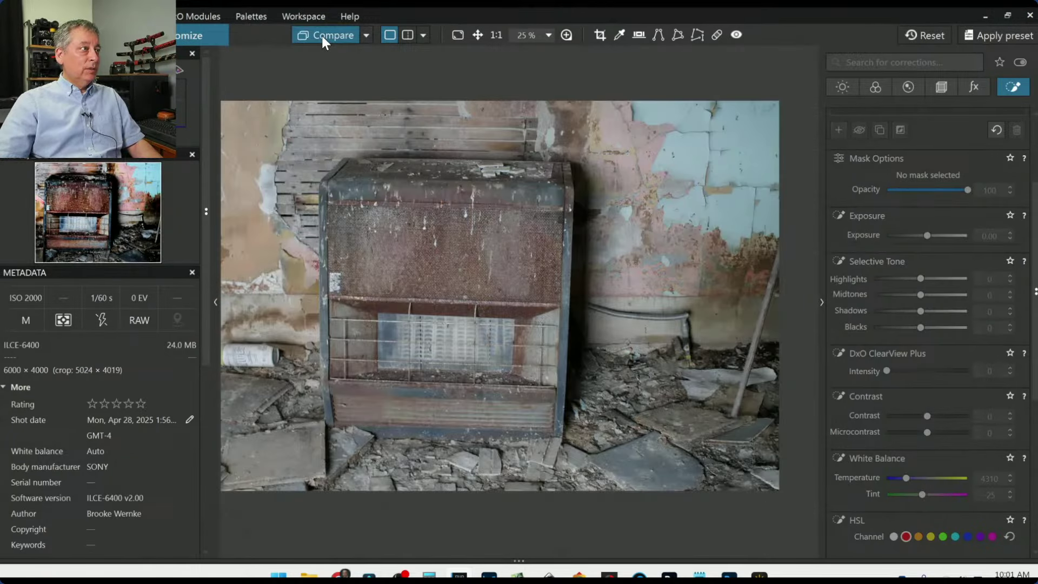
pyautogui.click(322, 36)
pyautogui.click(322, 35)
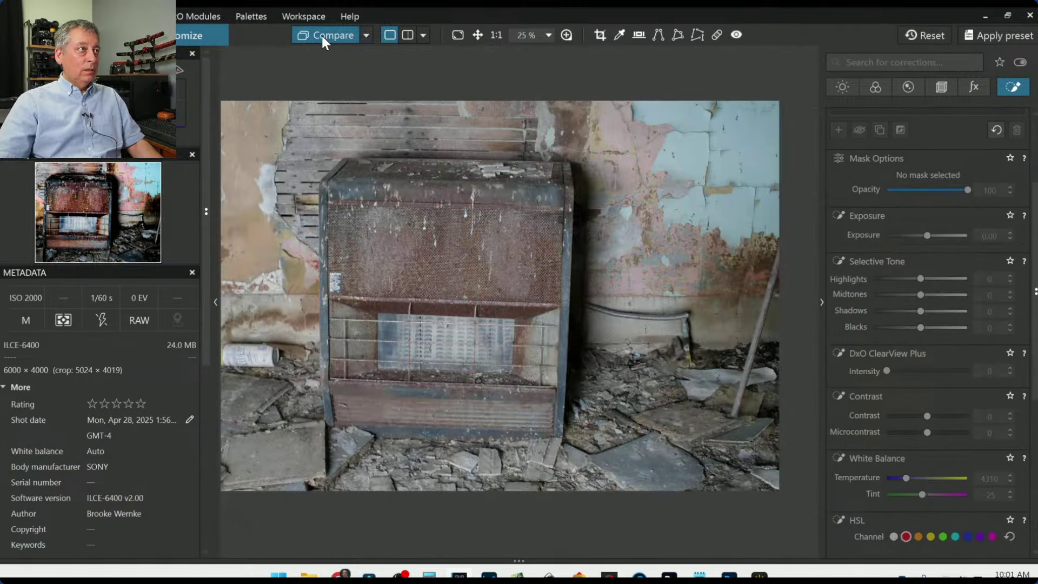
pyautogui.click(322, 36)
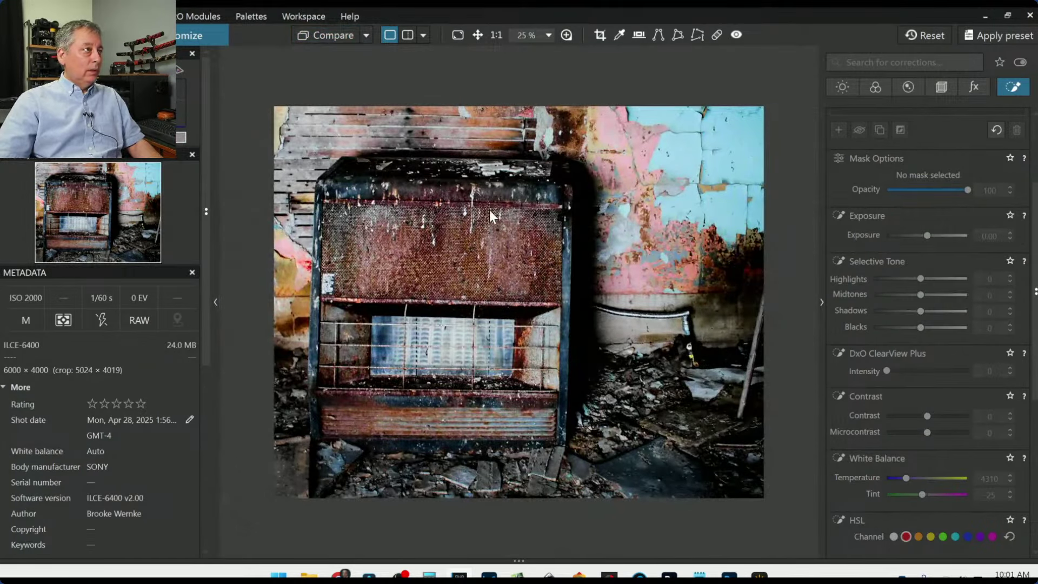
pyautogui.click(316, 34)
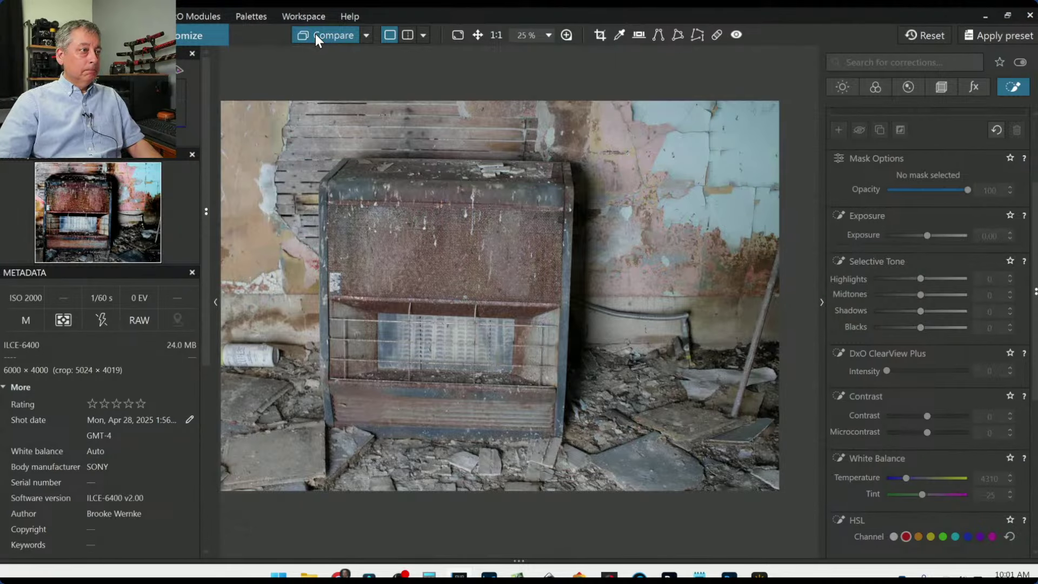
pyautogui.click(316, 33)
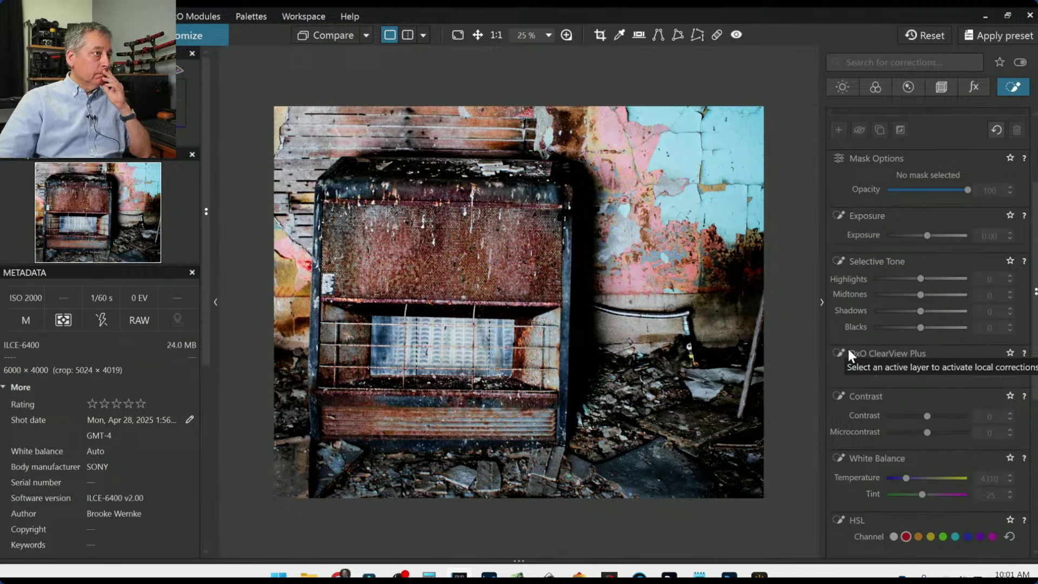
# Preview the heater photo's black-and-white rendering, return to color and set the generic rendering to DxO - Vivid.
pyautogui.click(874, 88)
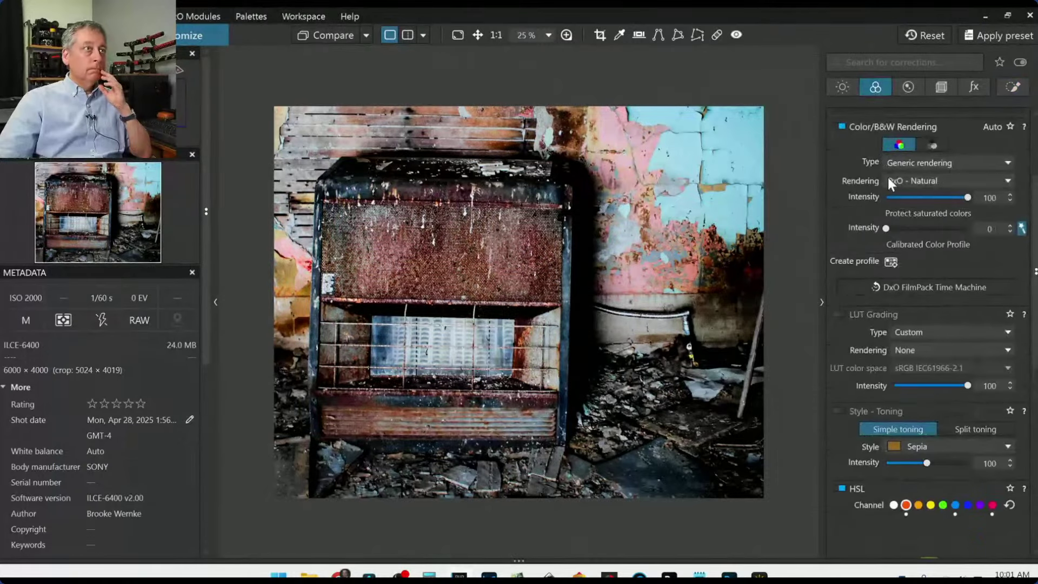
pyautogui.click(931, 153)
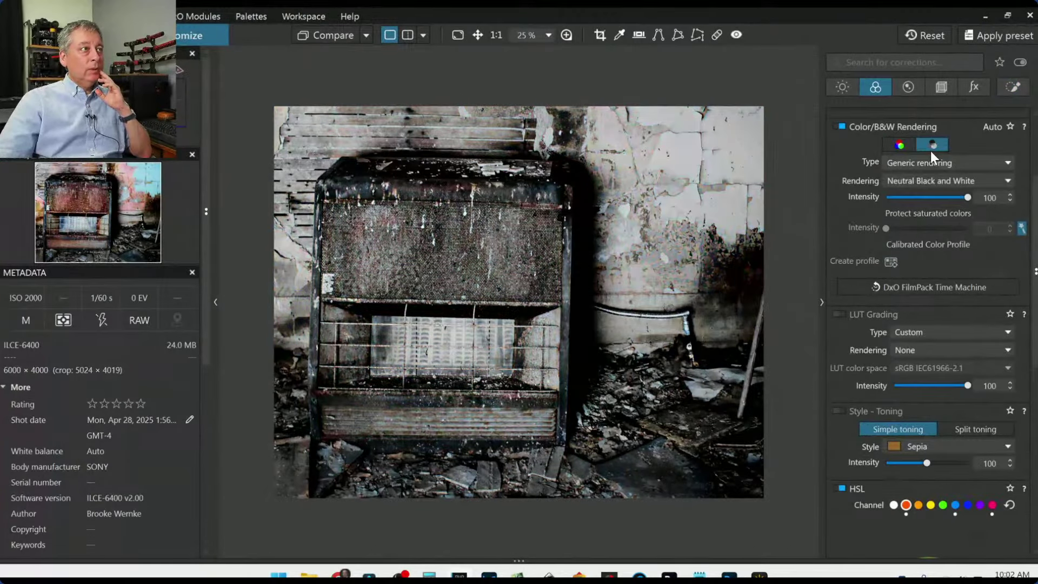
pyautogui.click(890, 148)
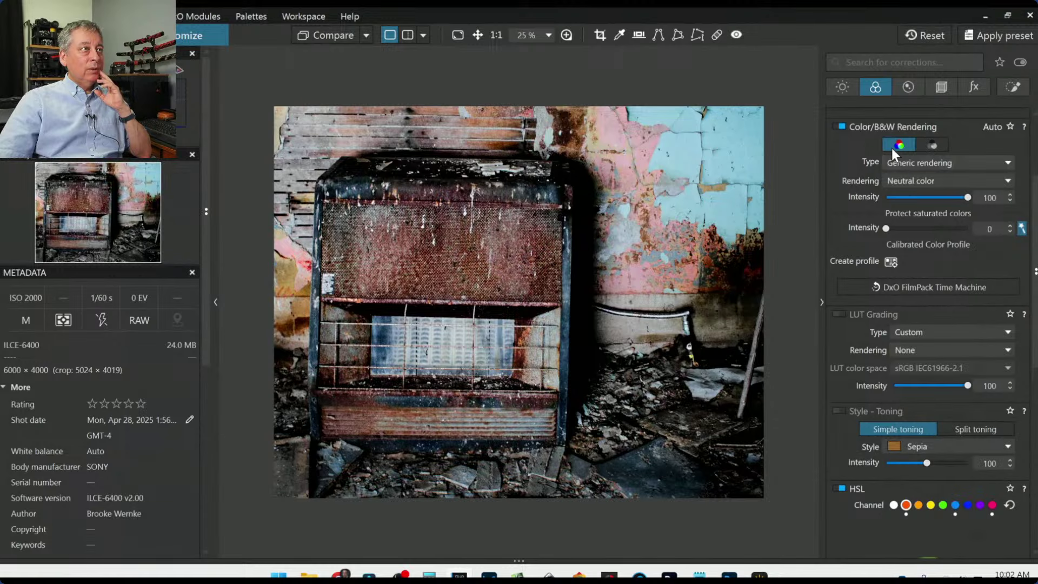
pyautogui.click(942, 180)
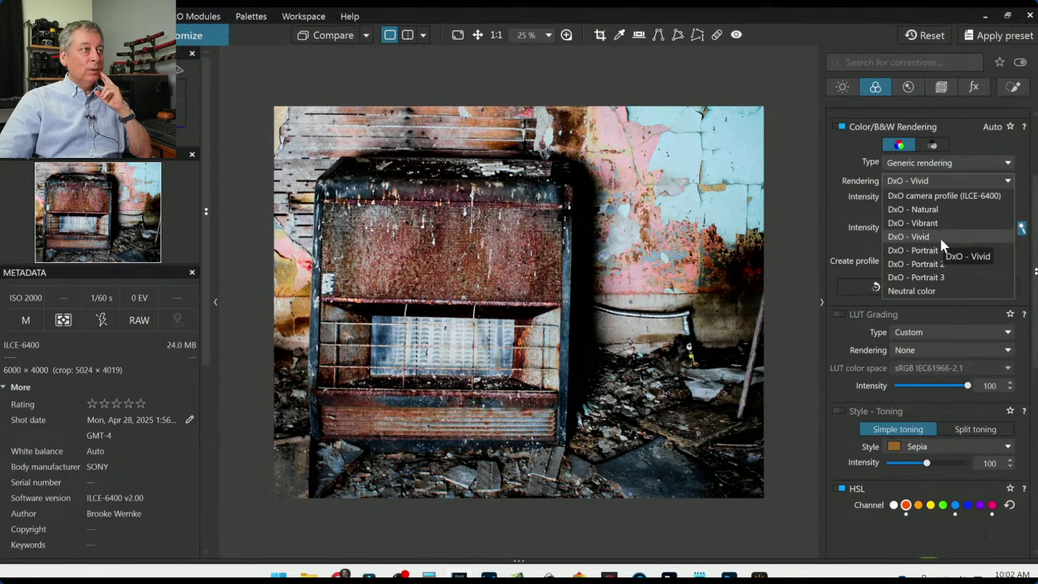
pyautogui.click(939, 235)
# Set the global highlights to -42, contrast to 32, microcontrast to 23 and exposure to 0.10, and briefly test Smart Lighting.
pyautogui.click(843, 87)
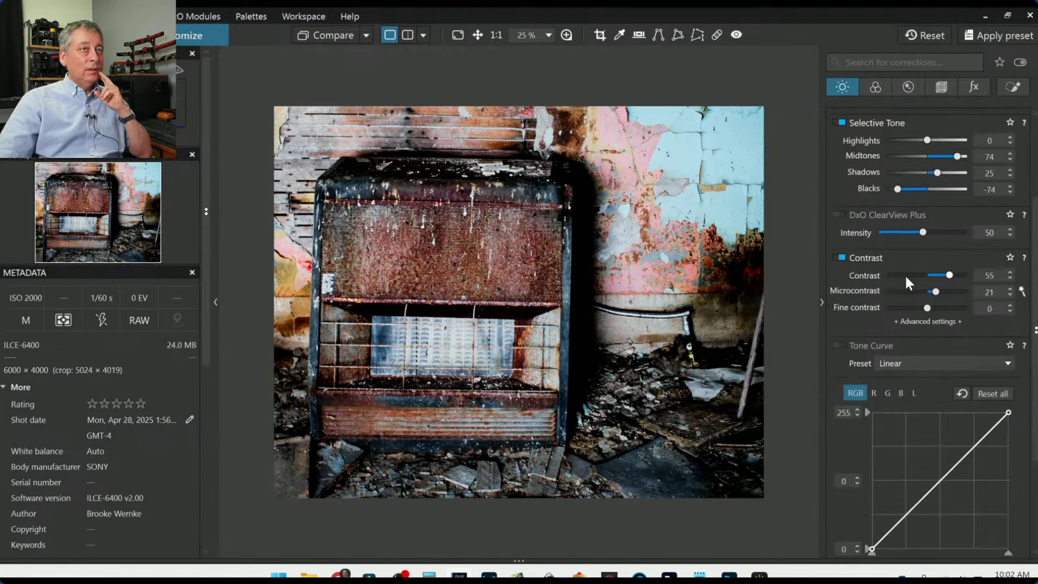
pyautogui.scroll(2, 902, 284)
pyautogui.scroll(2, 902, 284)
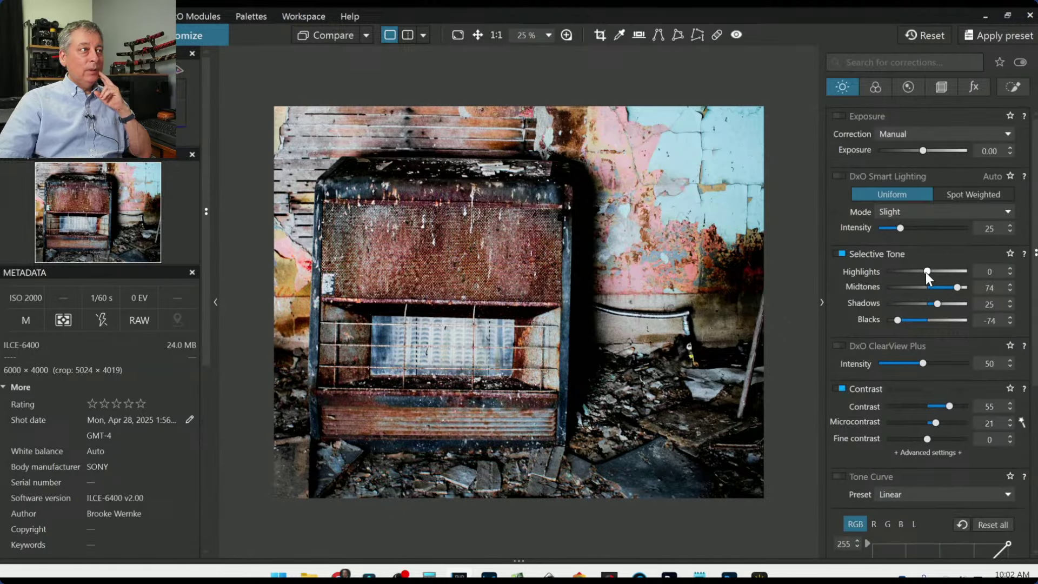
pyautogui.moveTo(925, 272); pyautogui.dragTo(910, 273)
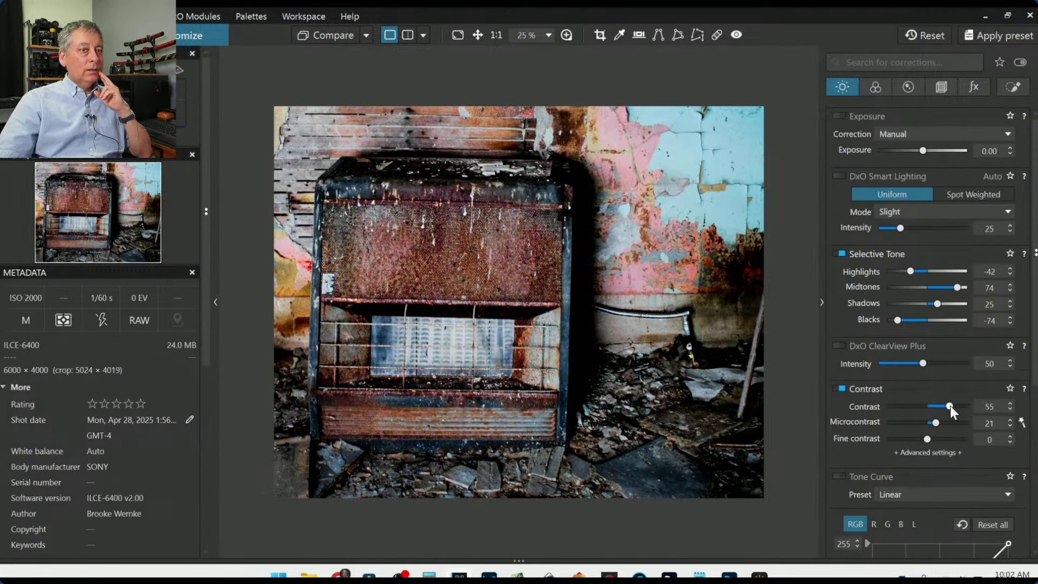
pyautogui.moveTo(949, 407); pyautogui.dragTo(939, 424)
pyautogui.click(921, 154)
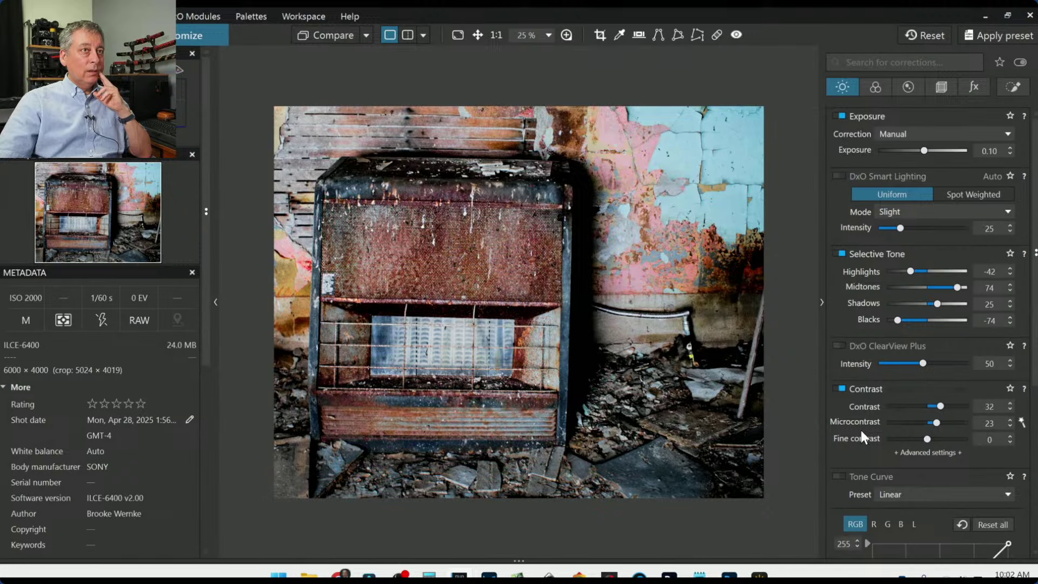
pyautogui.click(841, 176)
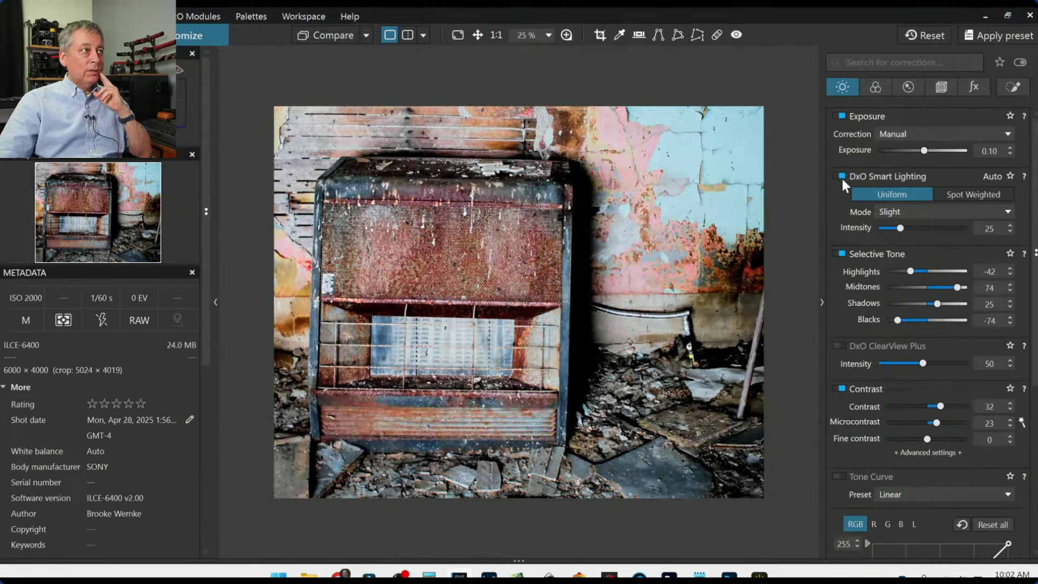
pyautogui.click(841, 176)
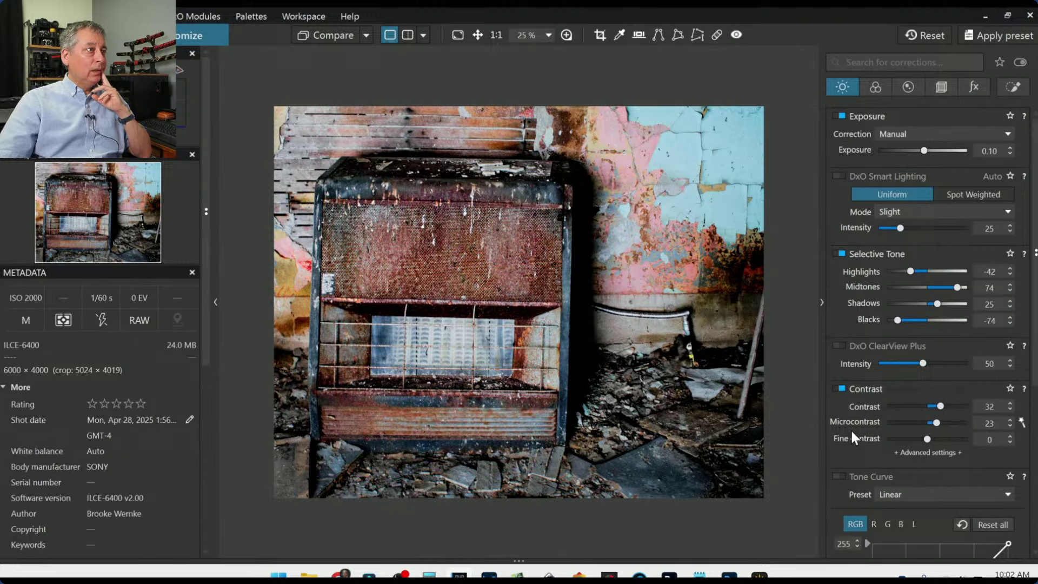
# Try cooler and warmer RAW white balance temperatures between 3910 and 5510, ending at 4210.
pyautogui.click(876, 88)
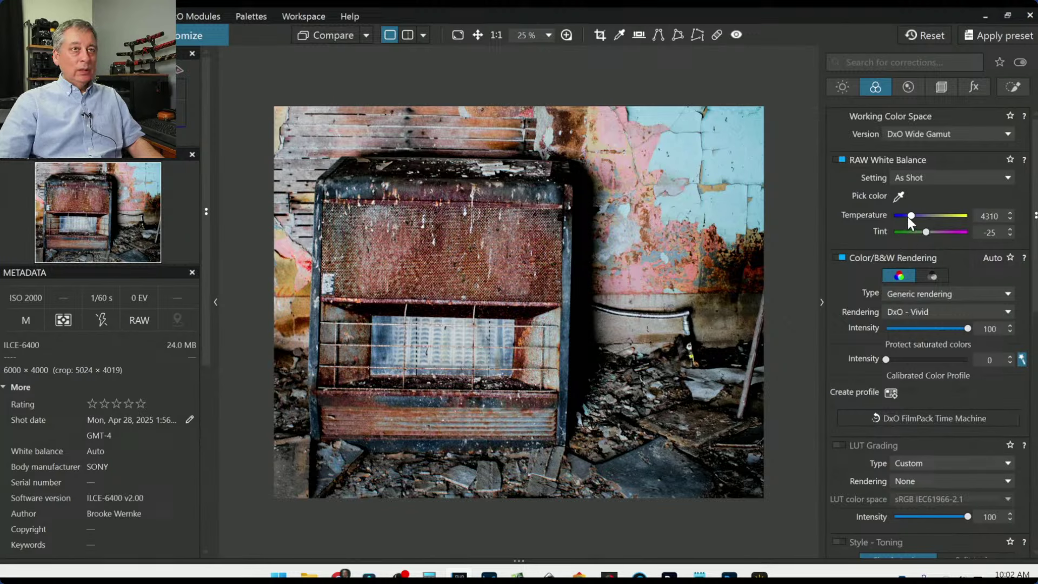
pyautogui.scroll(-1, 909, 215)
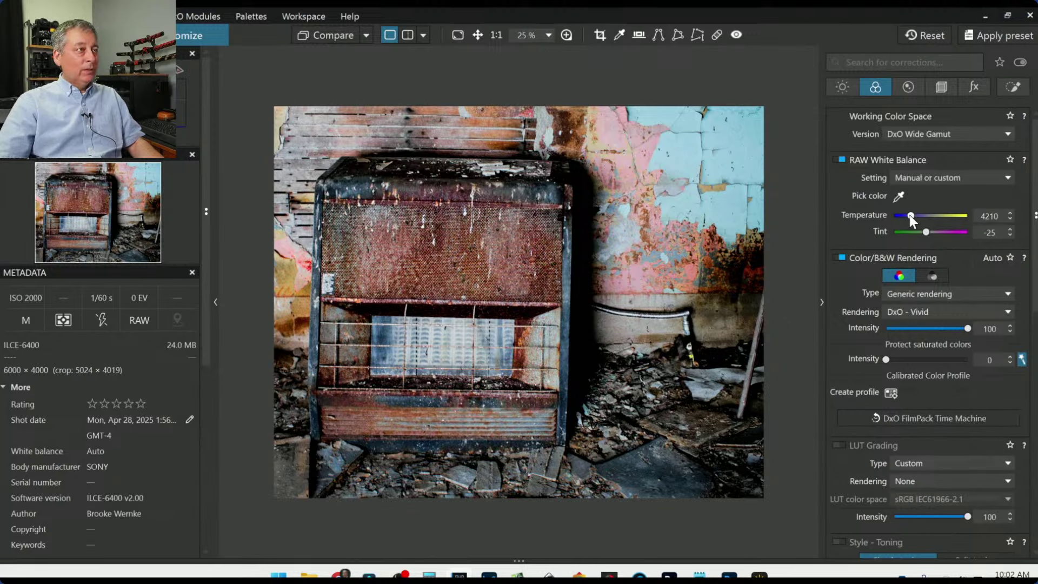
pyautogui.scroll(-2, 910, 215)
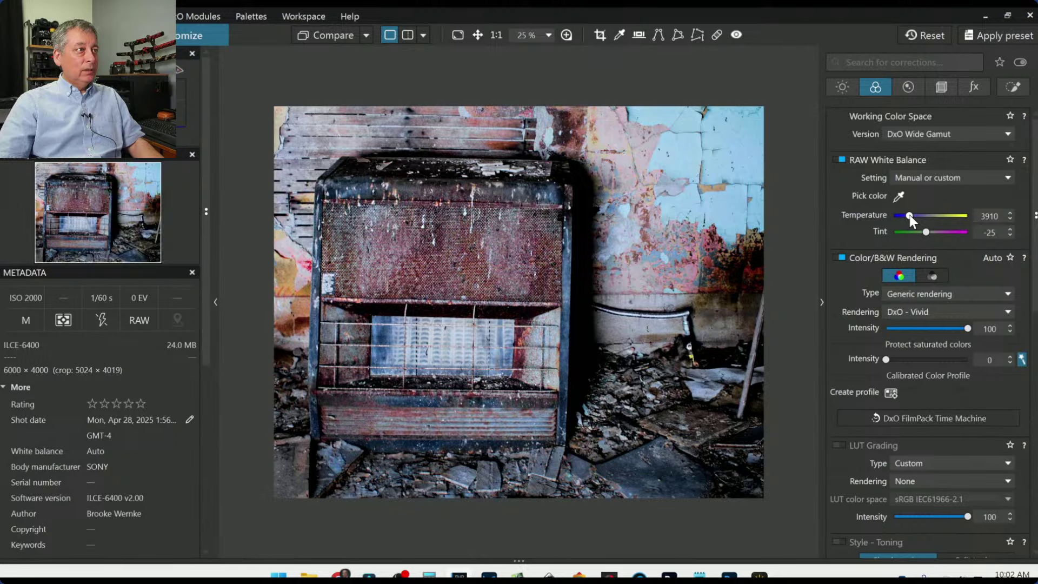
pyautogui.scroll(3, 909, 215)
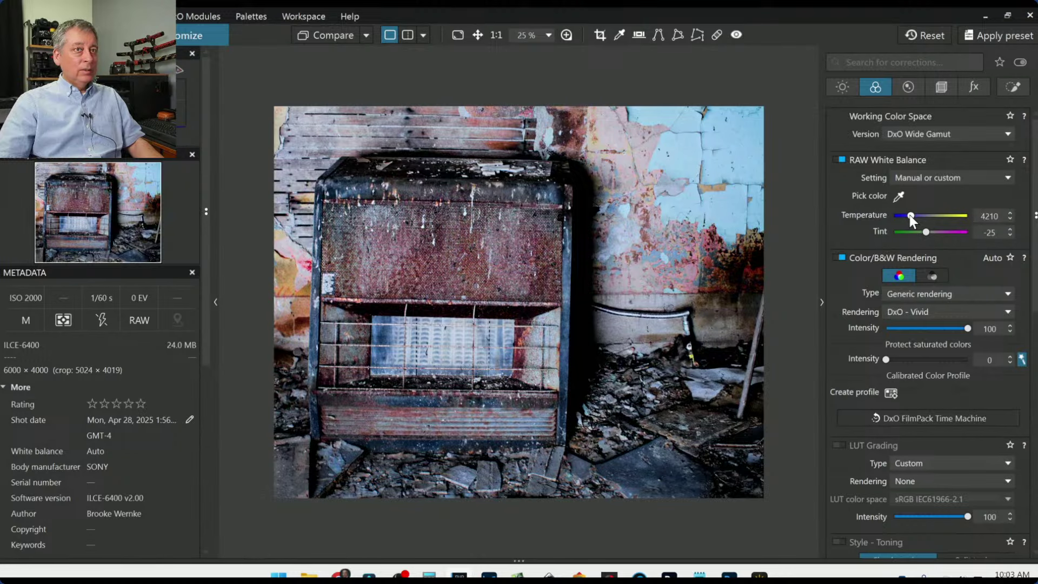
pyautogui.scroll(10, 909, 216)
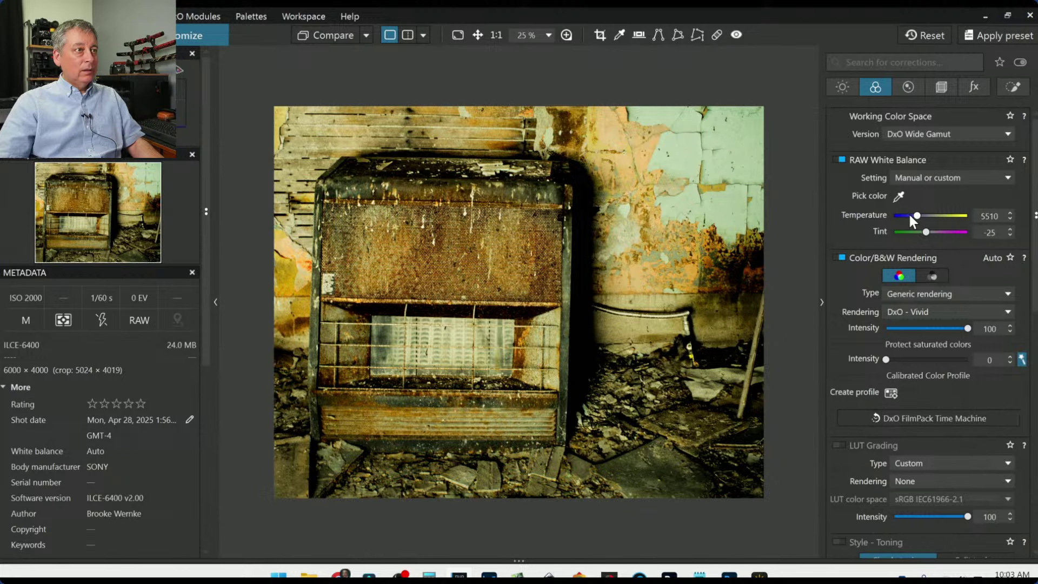
pyautogui.moveTo(909, 216); pyautogui.dragTo(909, 215)
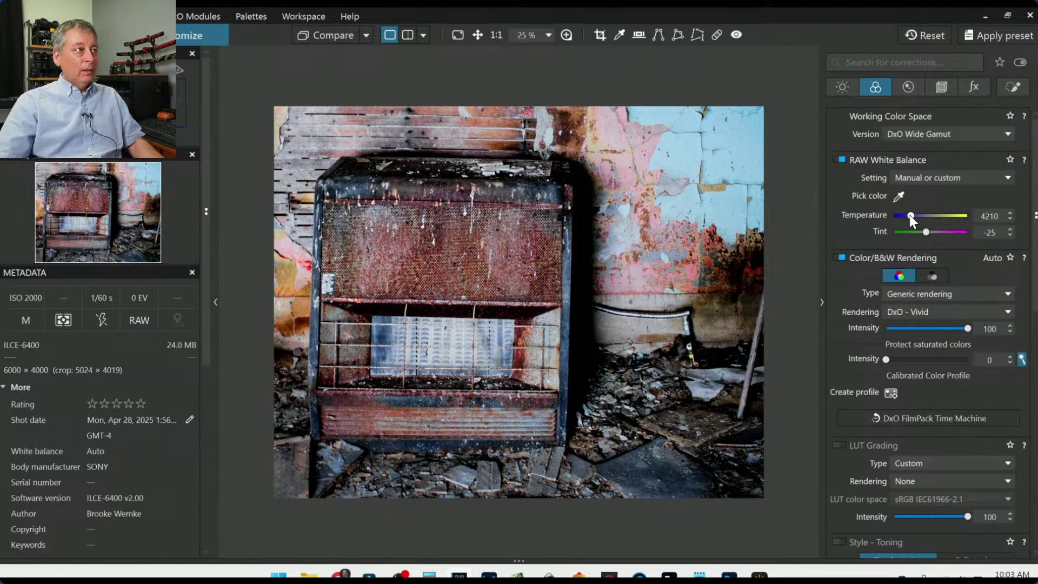
pyautogui.moveTo(909, 215)
pyautogui.mouseDown()
pyautogui.moveTo(942, 218)
pyautogui.moveTo(911, 216)
pyautogui.mouseUp()
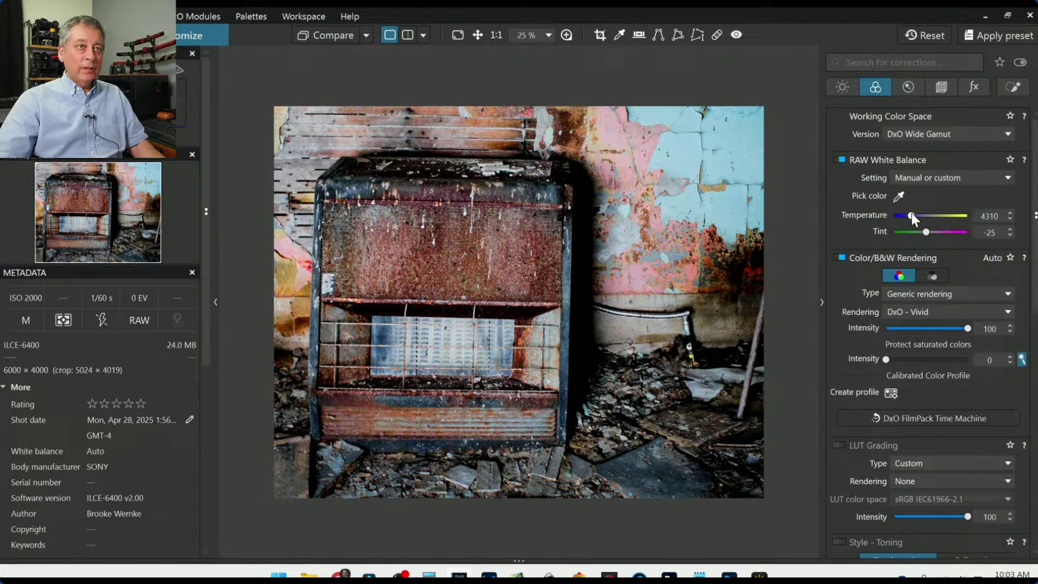
pyautogui.moveTo(911, 213); pyautogui.dragTo(910, 213)
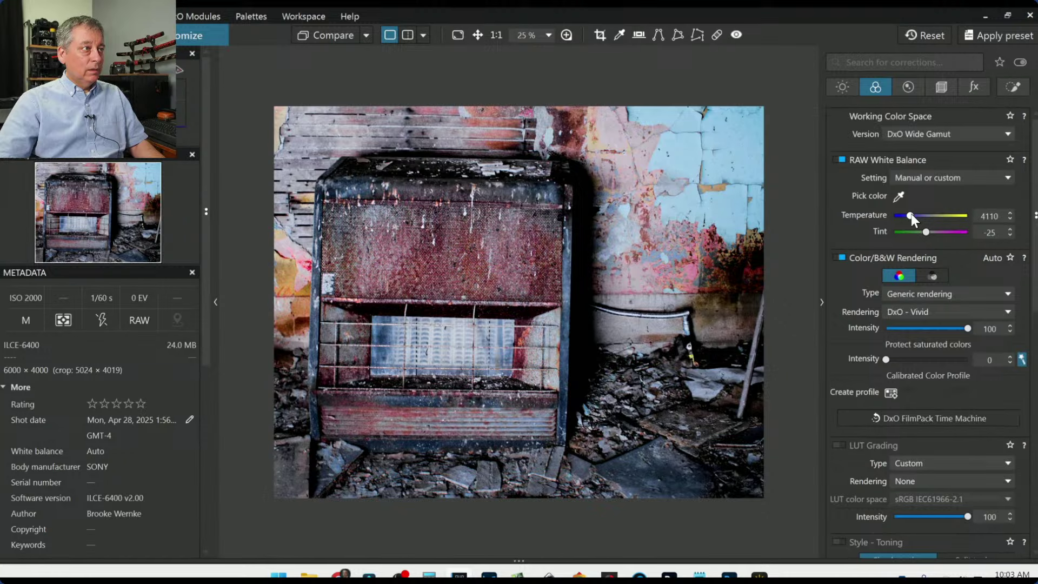
pyautogui.scroll(1, 910, 213)
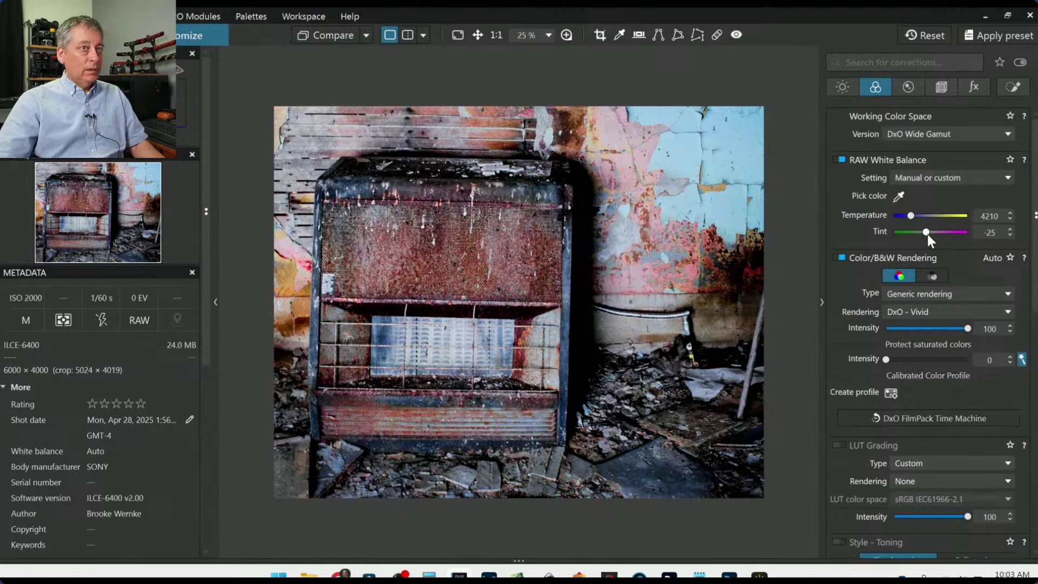
# Set the RAW white balance tint to -20 and warm the temperature to 4710.
pyautogui.scroll(1, 927, 234)
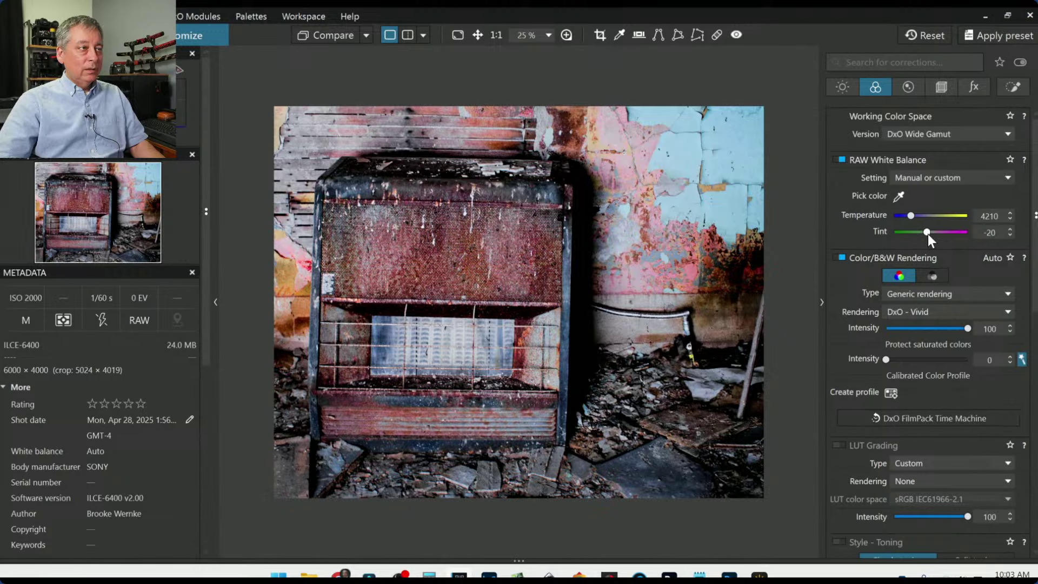
pyautogui.scroll(1, 927, 235)
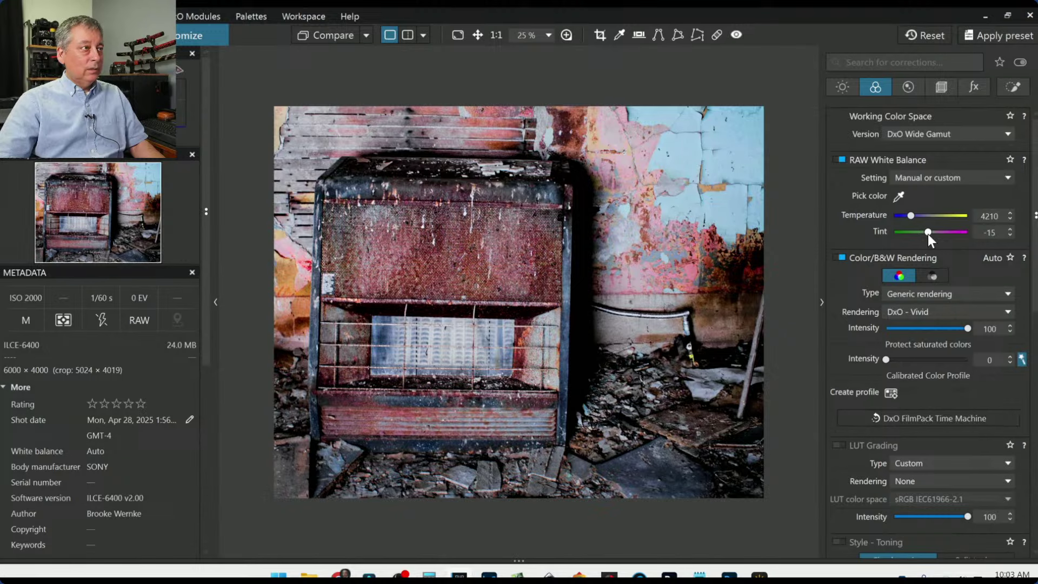
pyautogui.scroll(-2, 927, 235)
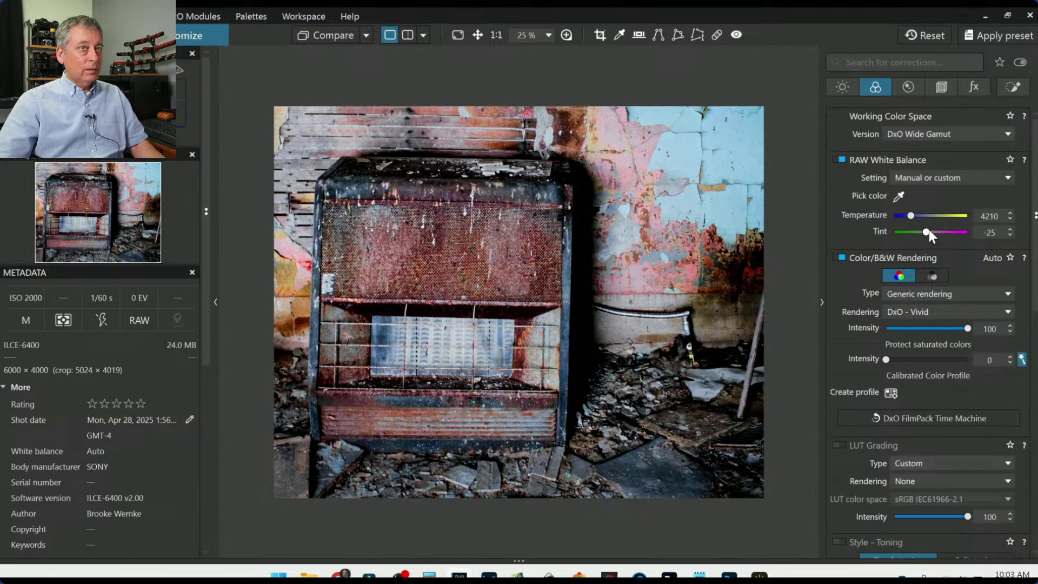
pyautogui.scroll(1, 929, 231)
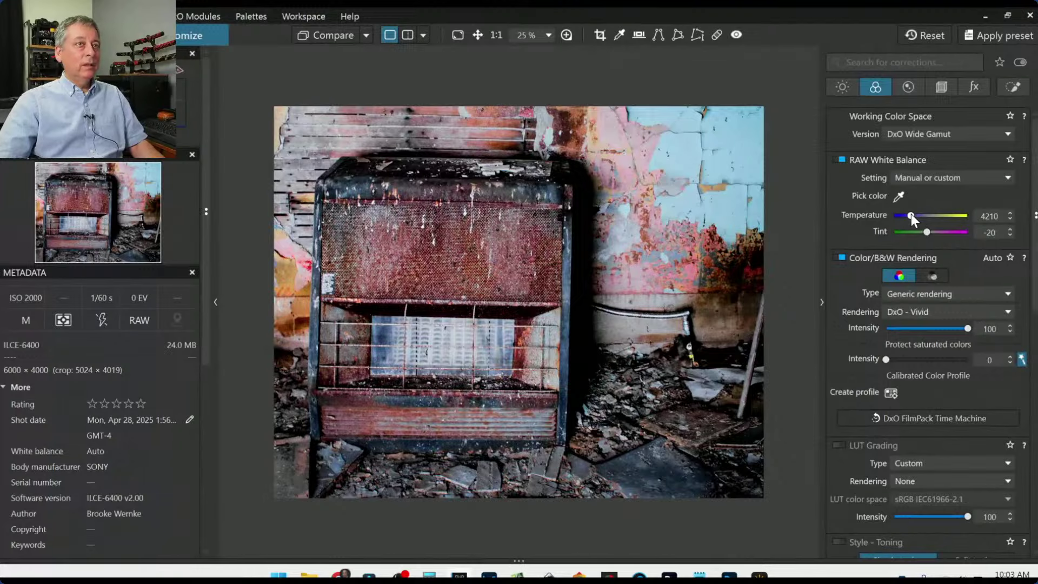
pyautogui.scroll(1, 911, 214)
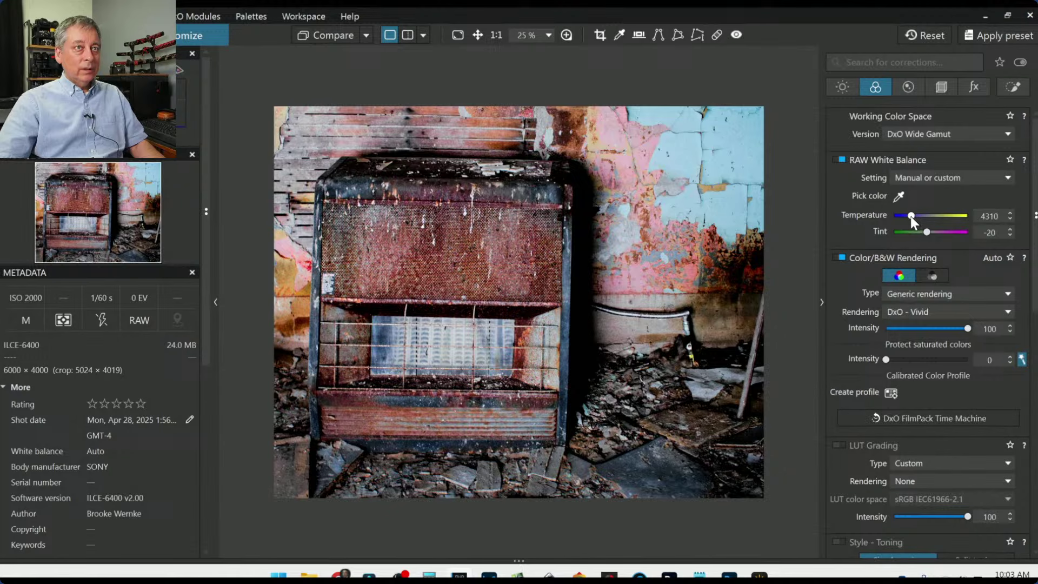
pyautogui.scroll(-1, 910, 215)
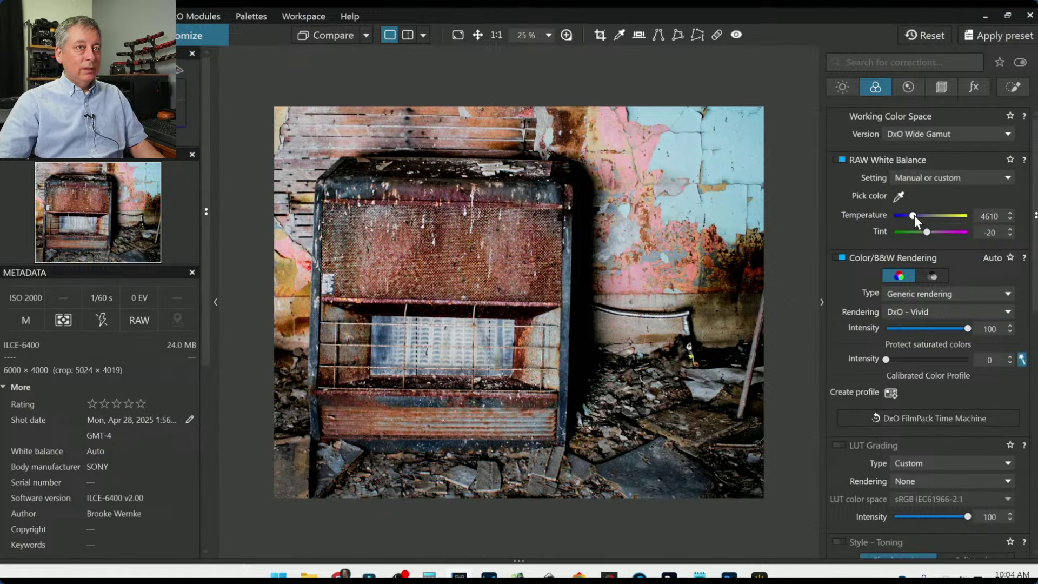
pyautogui.scroll(3, 914, 215)
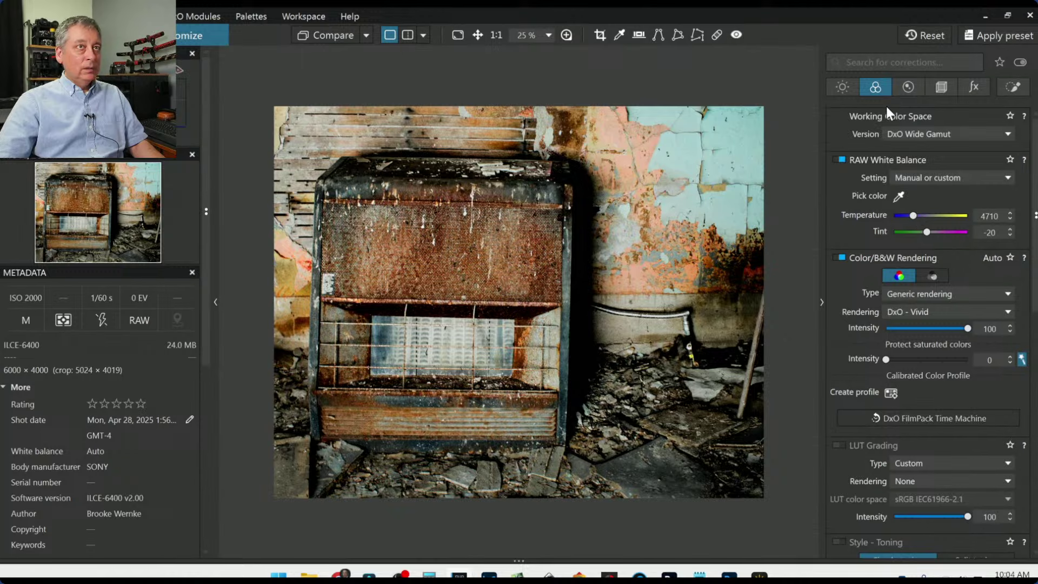
# Enable global ClearView Plus at intensity 50 and set microcontrast to 31.
pyautogui.click(841, 88)
pyautogui.scroll(-2, 856, 317)
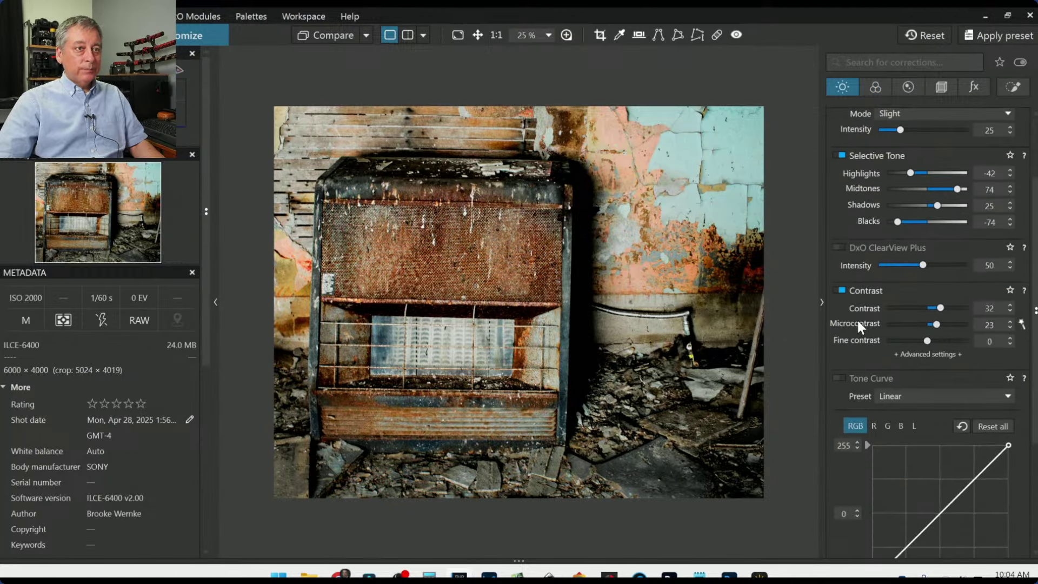
pyautogui.click(841, 247)
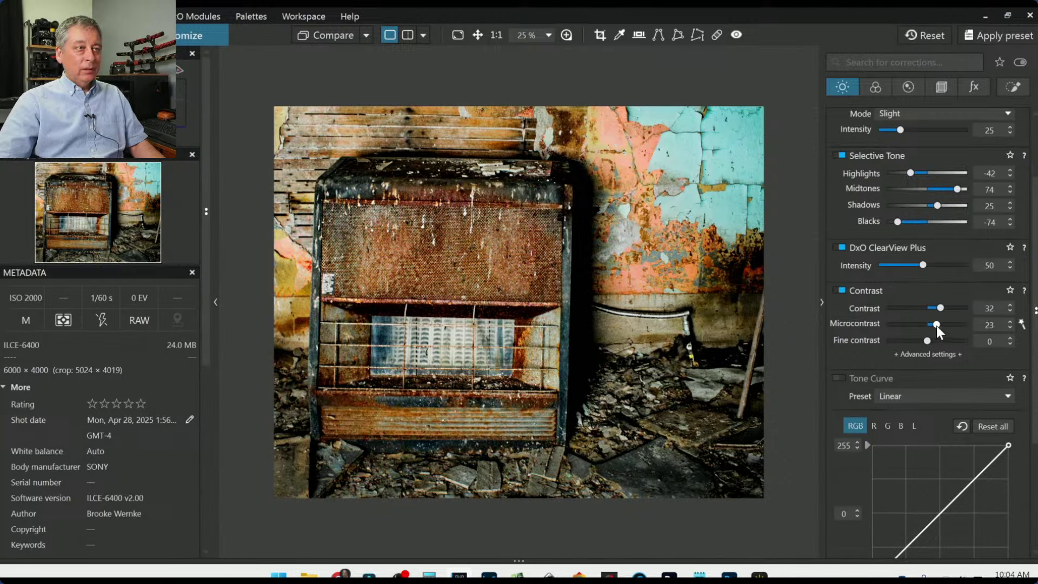
pyautogui.moveTo(936, 325)
pyautogui.mouseDown()
pyautogui.moveTo(948, 326)
pyautogui.moveTo(939, 327)
pyautogui.mouseUp()
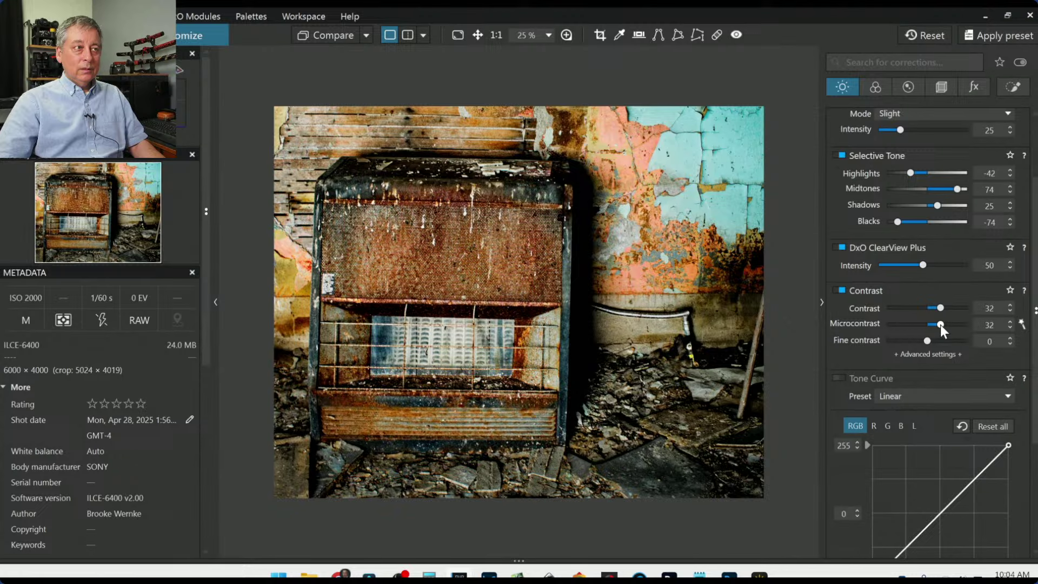
pyautogui.moveTo(940, 324); pyautogui.dragTo(938, 324)
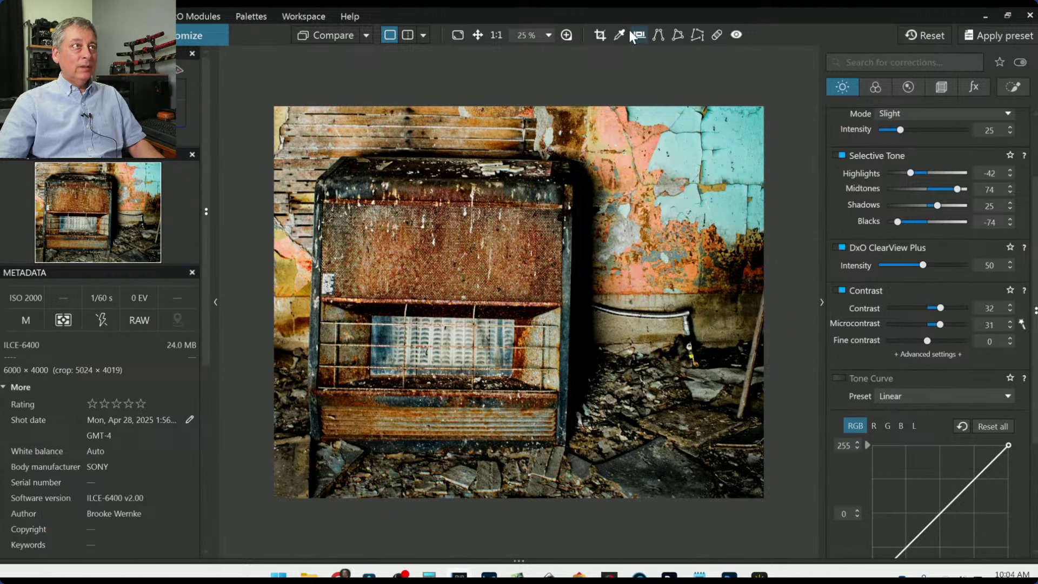
# Paint out the lower part of the leaning stick with the Retouch tool in Repair mode, using an 8 px brush.
pyautogui.click(716, 35)
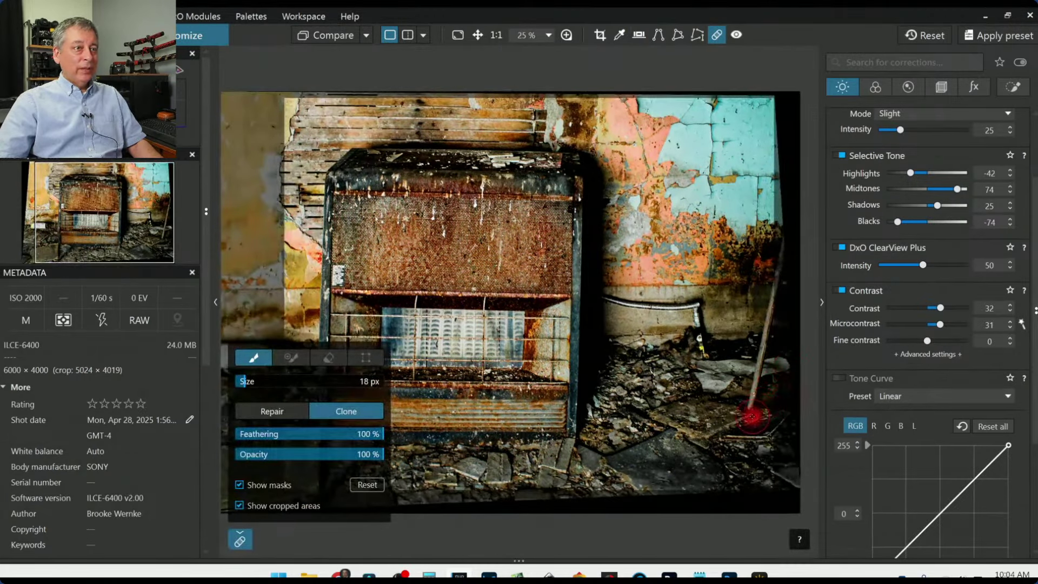
pyautogui.scroll(-10, 754, 416)
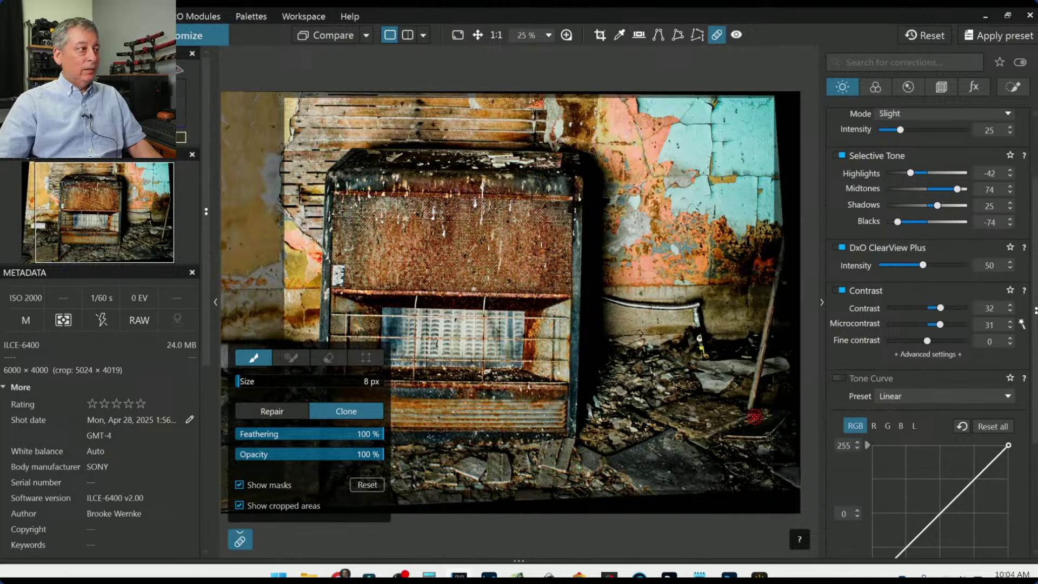
pyautogui.click(241, 409)
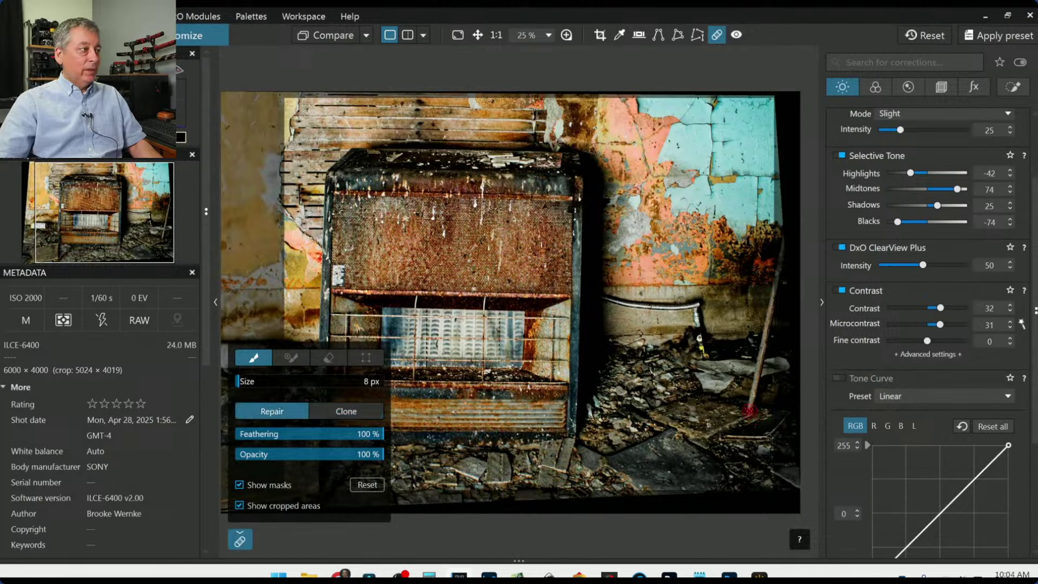
pyautogui.moveTo(750, 409); pyautogui.dragTo(752, 370)
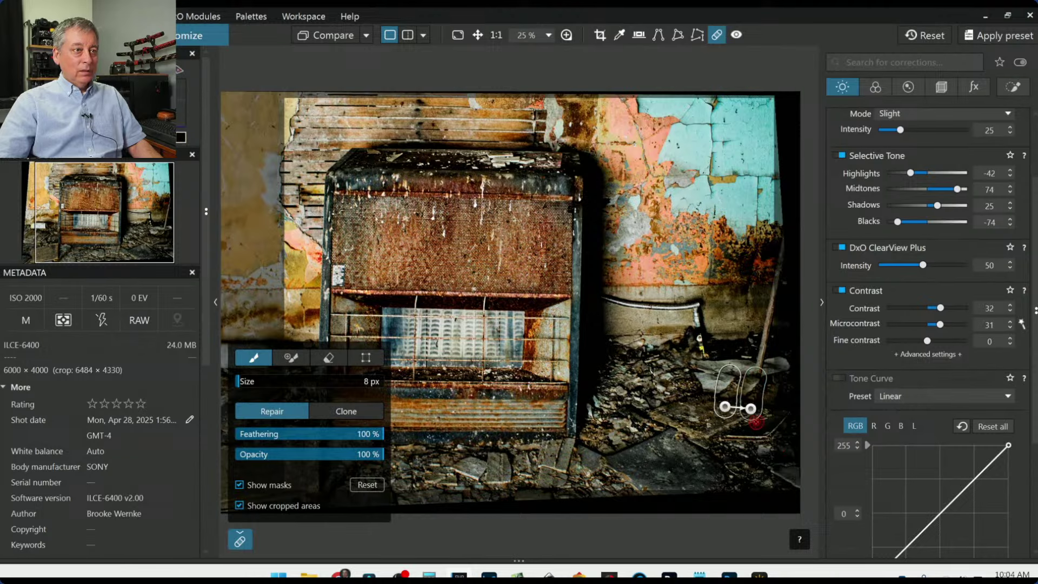
pyautogui.moveTo(757, 372); pyautogui.dragTo(760, 346)
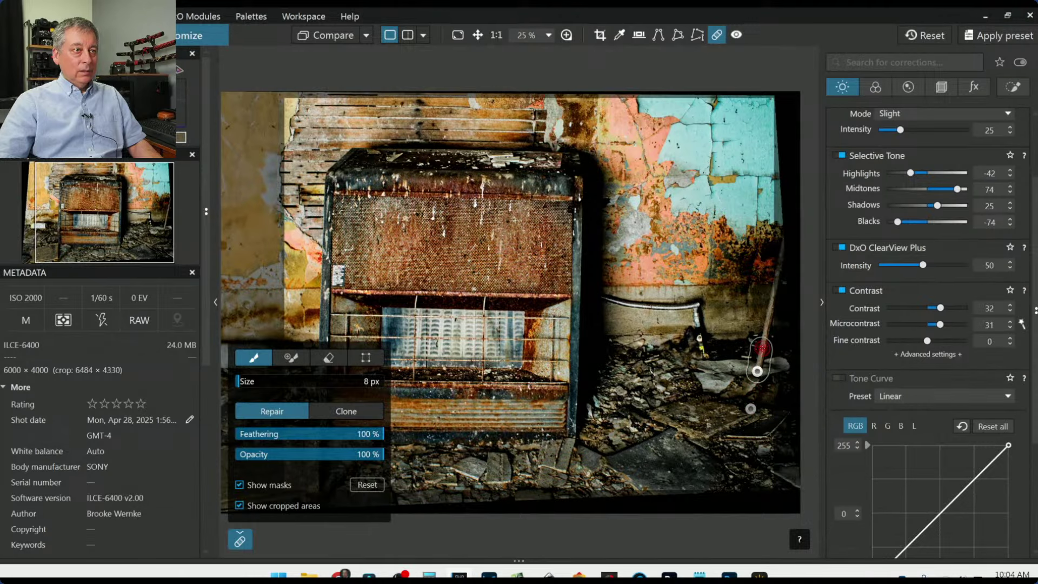
# Move the second repair's source onto the rubble beside the stick and paint out the stick's upper part.
pyautogui.moveTo(751, 303)
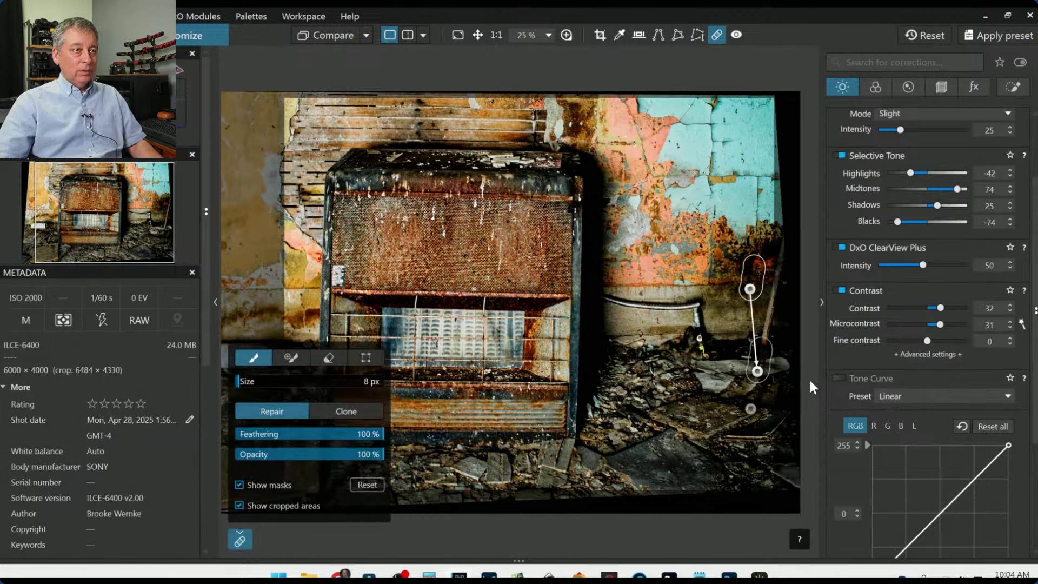
pyautogui.moveTo(748, 294); pyautogui.dragTo(735, 375)
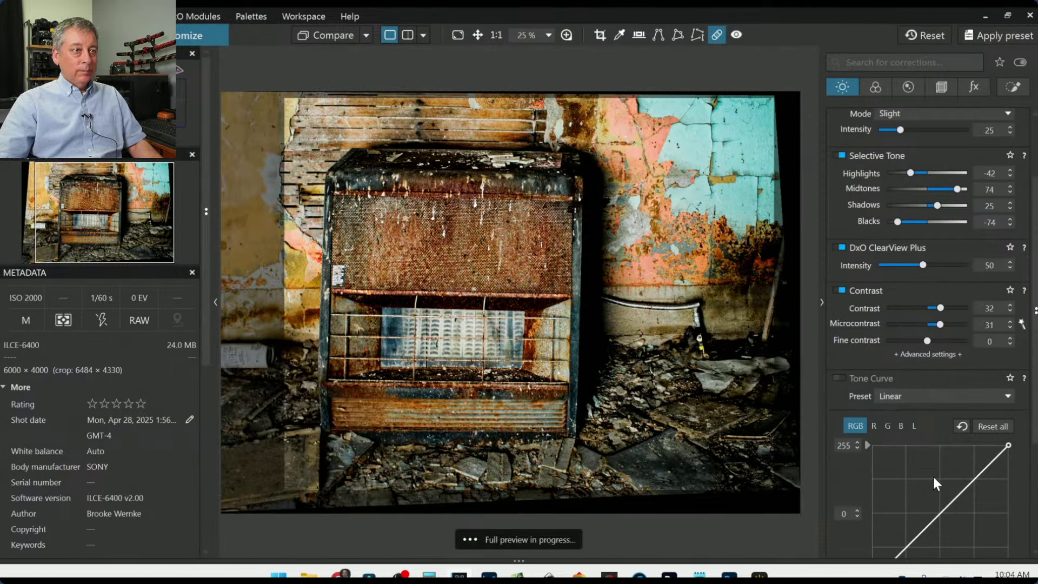
pyautogui.moveTo(767, 338)
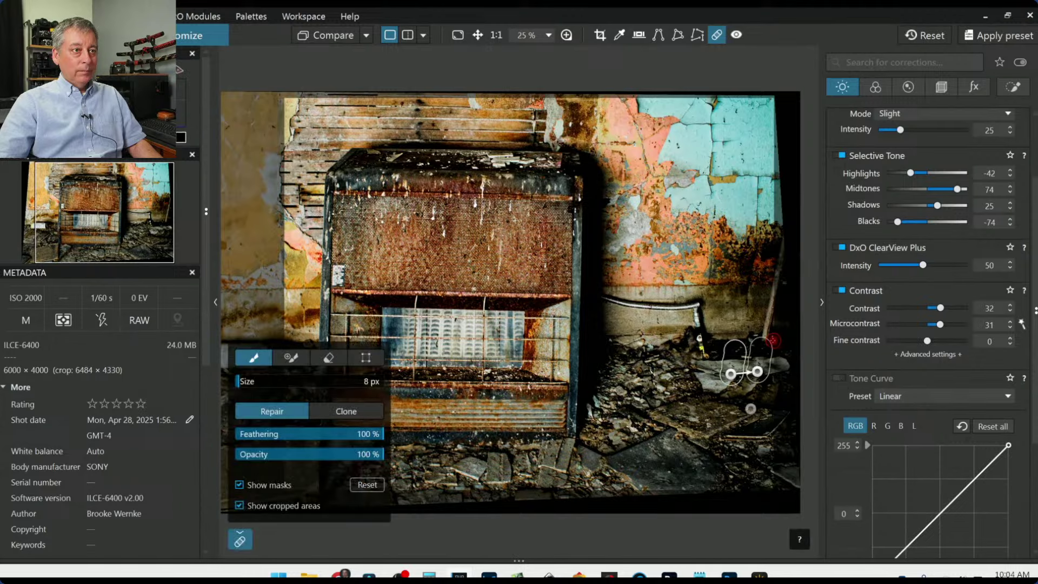
pyautogui.moveTo(768, 339); pyautogui.dragTo(774, 289)
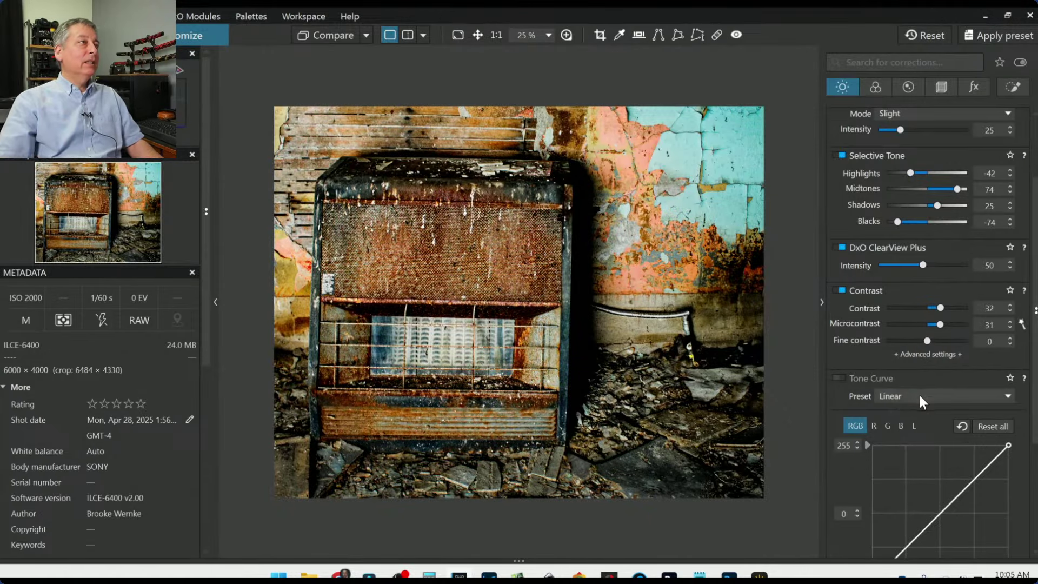
# Add a local adjustment Brush mask and paint it over the wooden slats above the heater.
pyautogui.scroll(3, 485, 134)
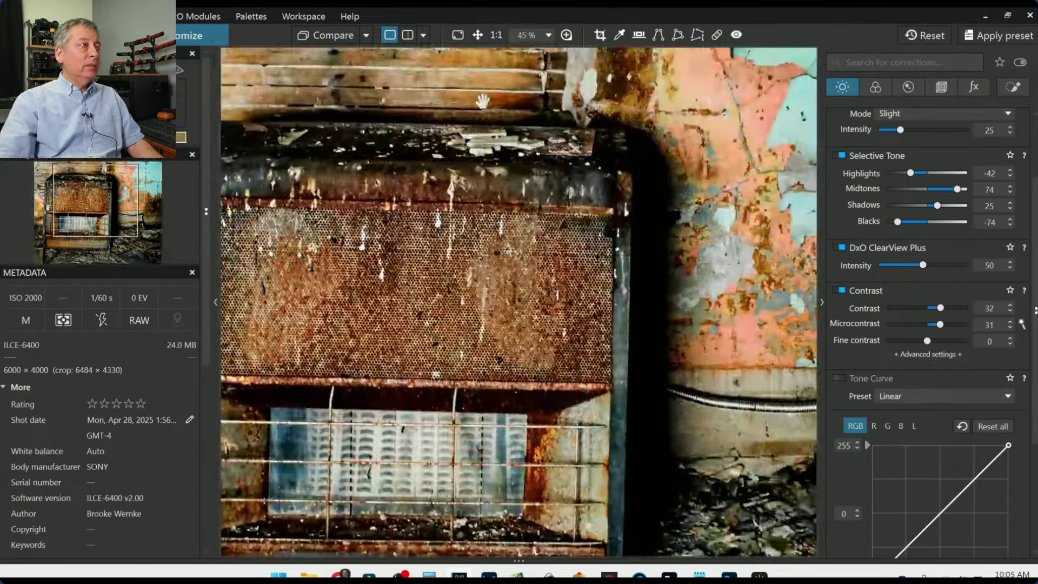
pyautogui.moveTo(526, 169); pyautogui.dragTo(571, 247)
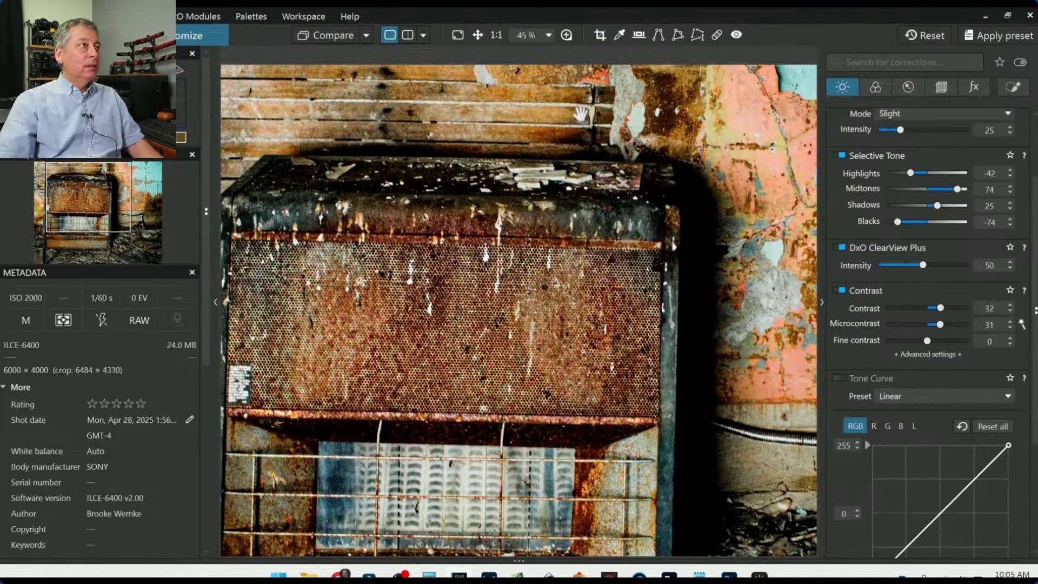
pyautogui.moveTo(537, 184); pyautogui.dragTo(662, 202)
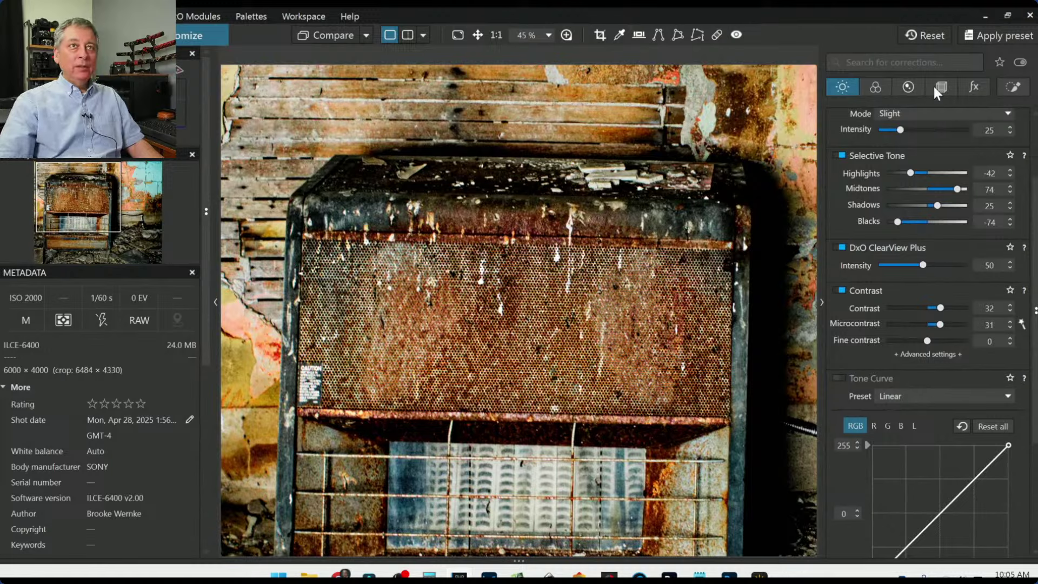
pyautogui.click(1014, 88)
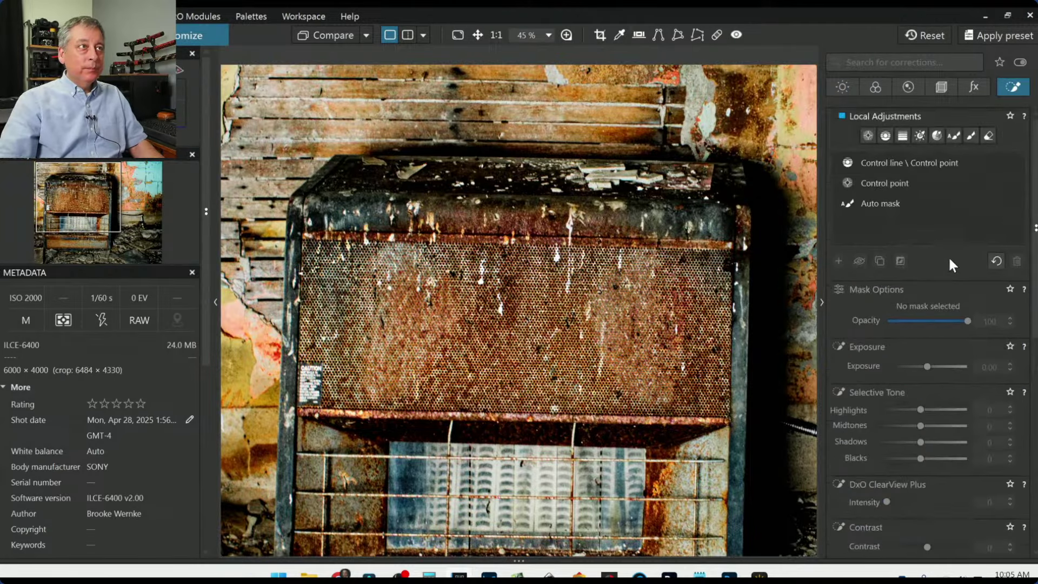
pyautogui.click(970, 136)
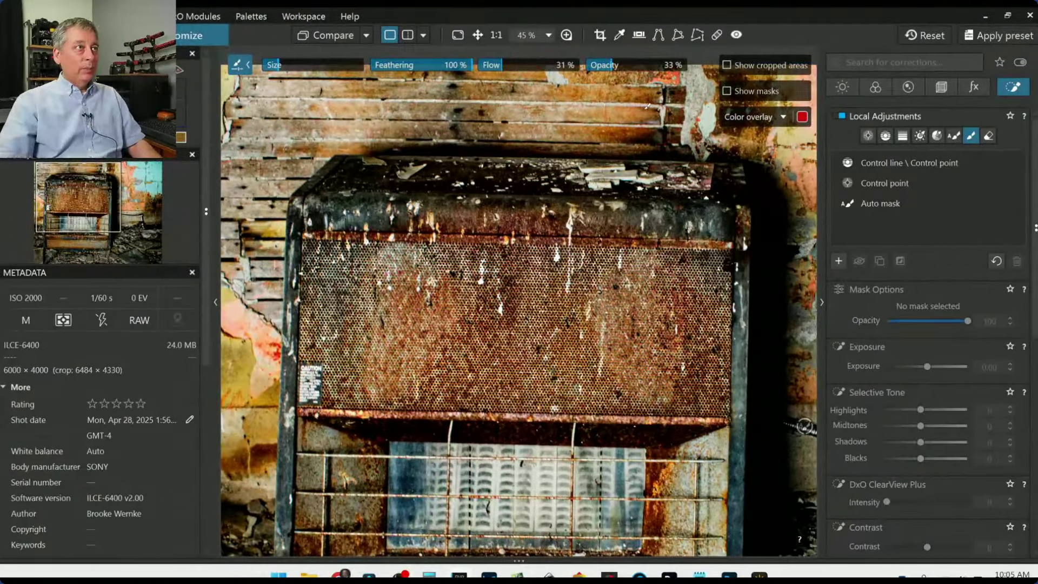
pyautogui.moveTo(656, 103)
pyautogui.mouseDown()
pyautogui.moveTo(268, 100)
pyautogui.moveTo(669, 99)
pyautogui.mouseUp()
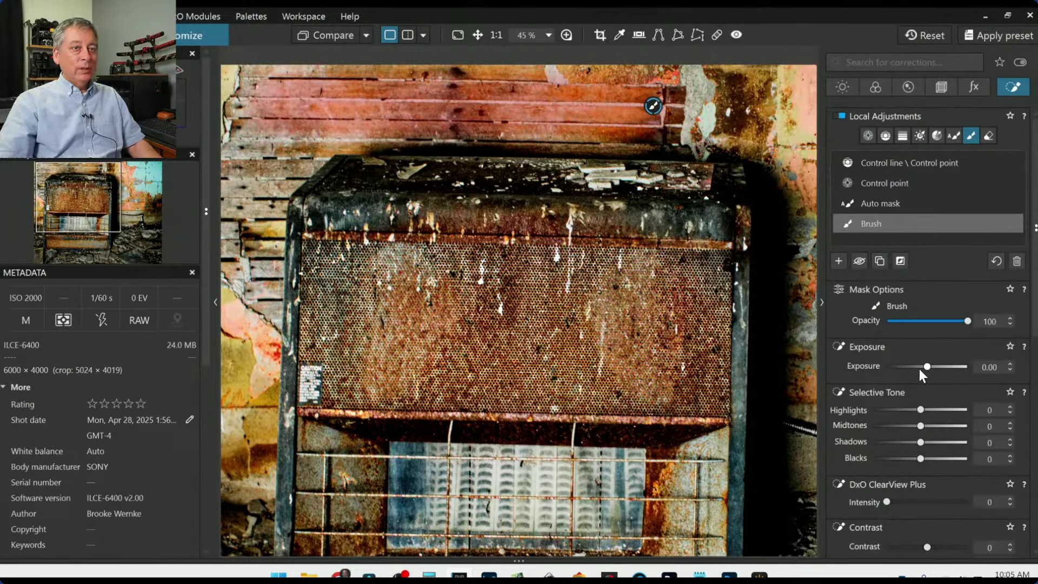
# Set the slat brush mask's microcontrast to 100 and its ClearView Plus intensity to 15.
pyautogui.scroll(-2, 935, 462)
pyautogui.moveTo(945, 464); pyautogui.dragTo(977, 465)
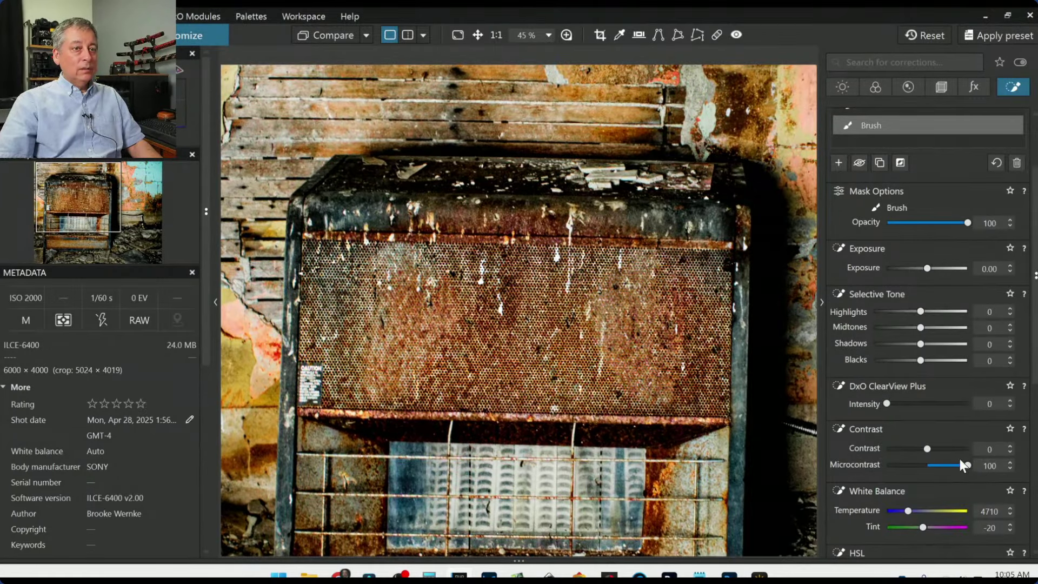
pyautogui.click(907, 405)
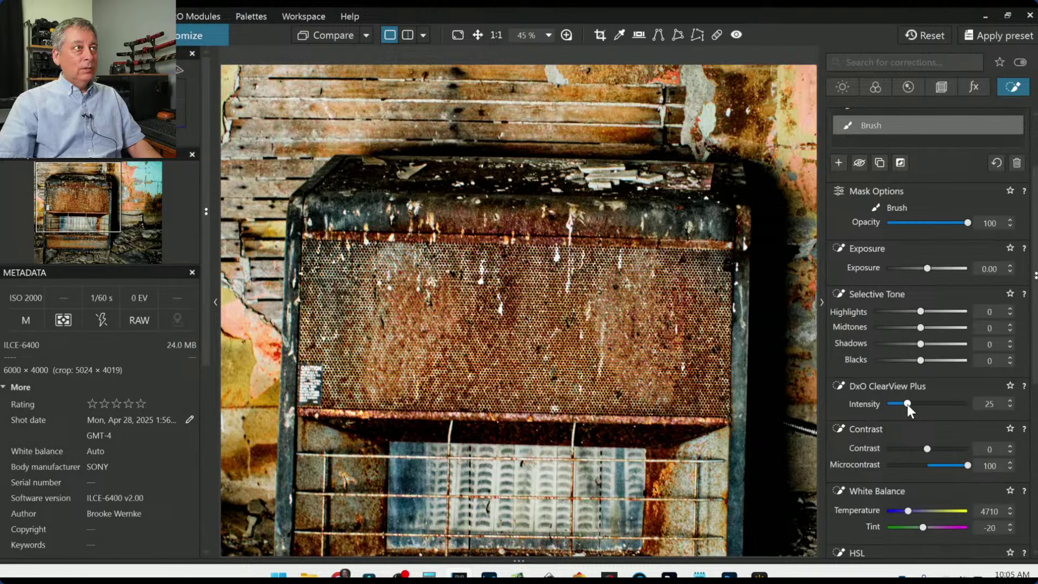
pyautogui.moveTo(915, 404); pyautogui.dragTo(902, 404)
# Extend the brush mask over the remaining slats at the wall's left side and finish the local adjustment.
pyautogui.moveTo(459, 94)
pyautogui.mouseDown()
pyautogui.moveTo(435, 92)
pyautogui.moveTo(579, 91)
pyautogui.moveTo(655, 104)
pyautogui.moveTo(266, 103)
pyautogui.mouseUp()
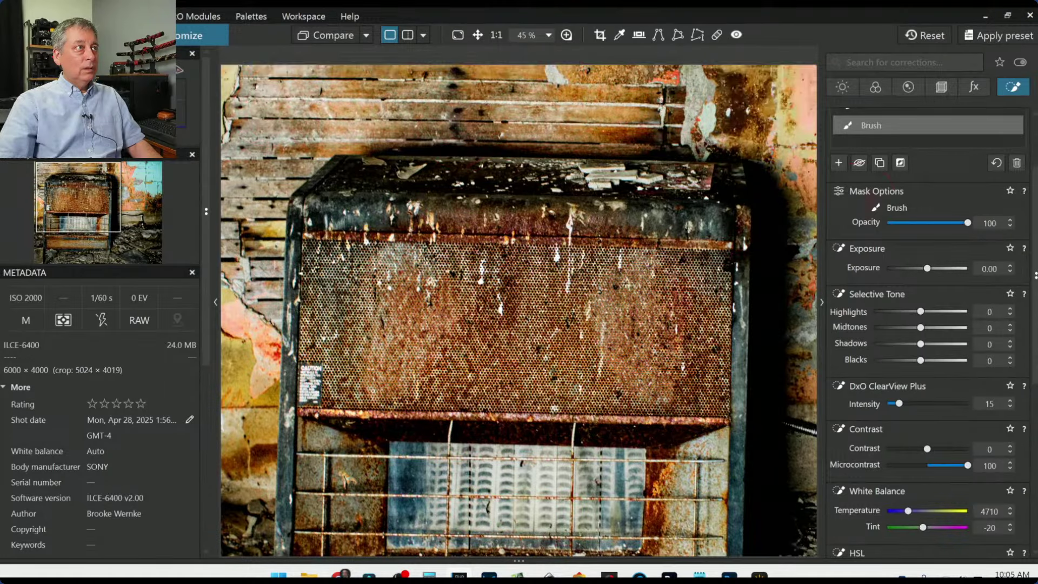
pyautogui.hotkey('ctrl', '0')
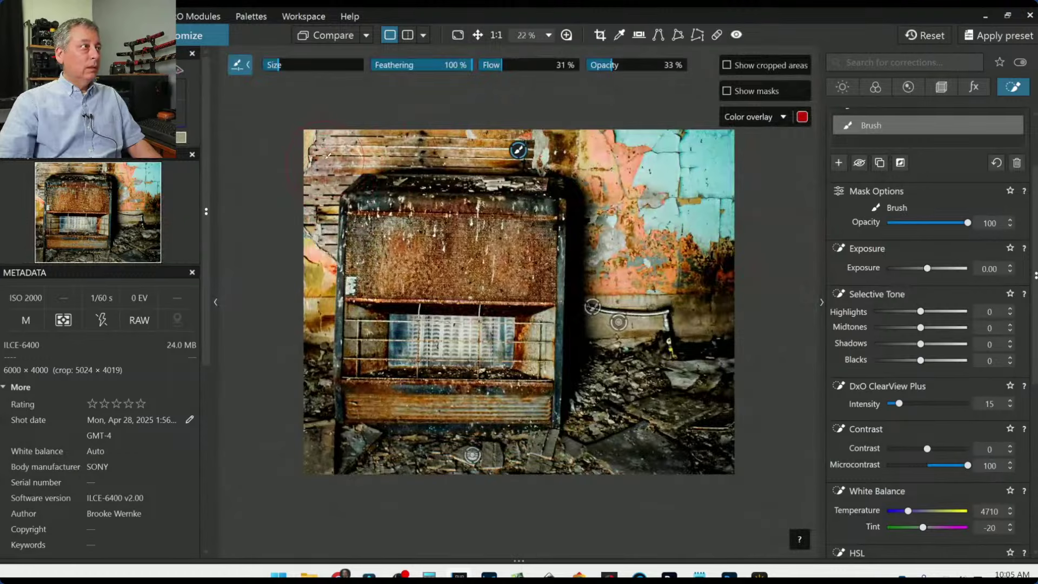
pyautogui.moveTo(323, 170)
pyautogui.mouseDown()
pyautogui.moveTo(315, 186)
pyautogui.moveTo(311, 177)
pyautogui.moveTo(327, 189)
pyautogui.moveTo(327, 223)
pyautogui.moveTo(321, 214)
pyautogui.mouseUp()
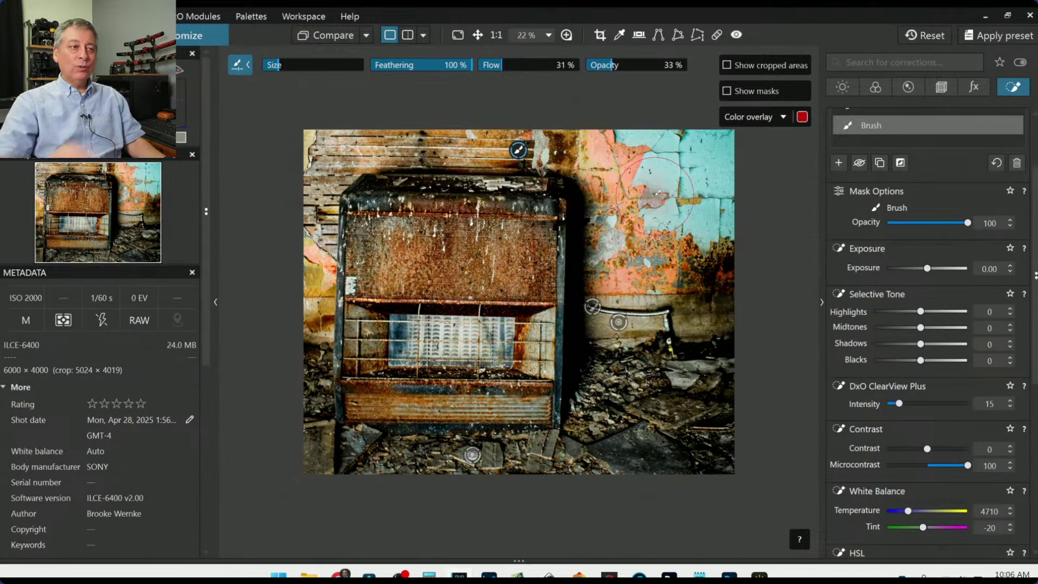
pyautogui.press('Escape')
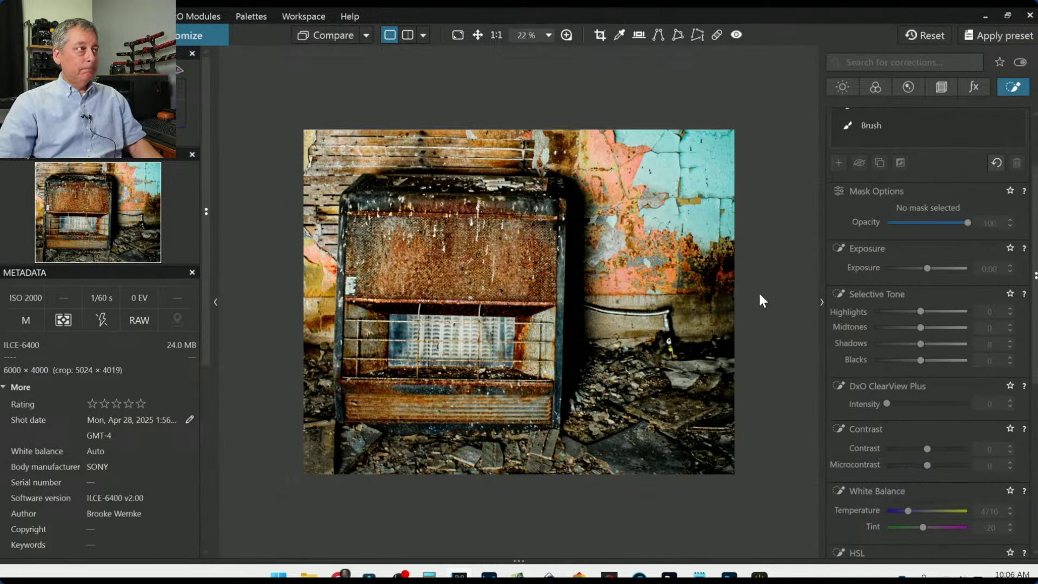
# Compare the original and edited heater photo in split view, with the side palettes hidden for an enlarged look.
pyautogui.click(409, 34)
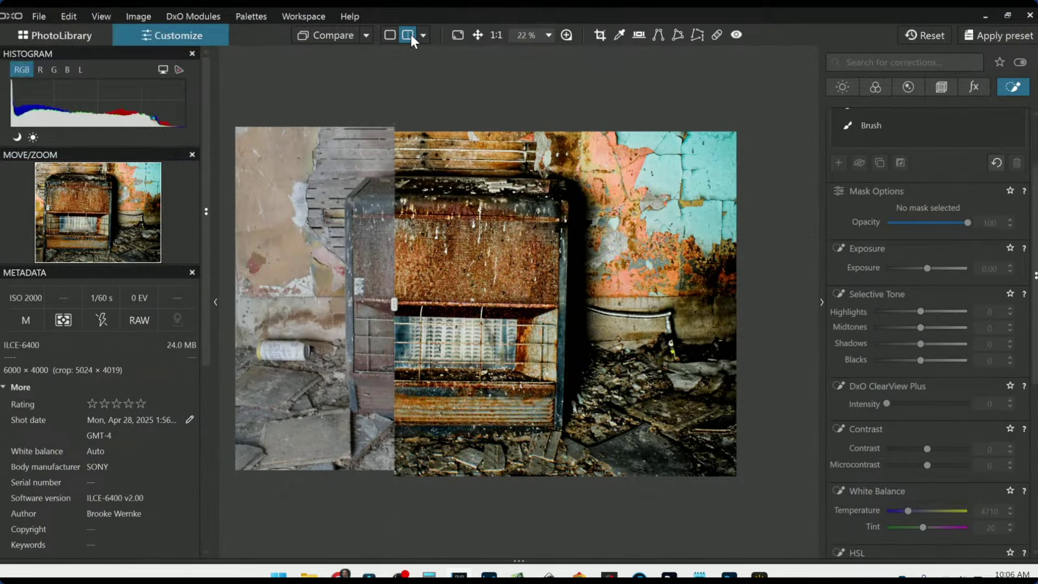
pyautogui.press('Tab')
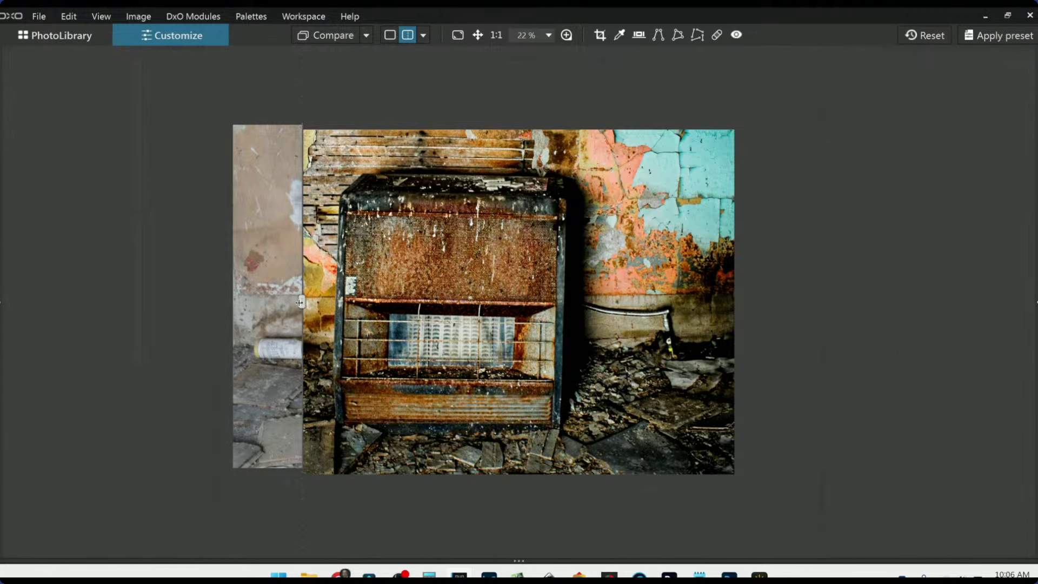
pyautogui.moveTo(304, 300); pyautogui.dragTo(150, 300)
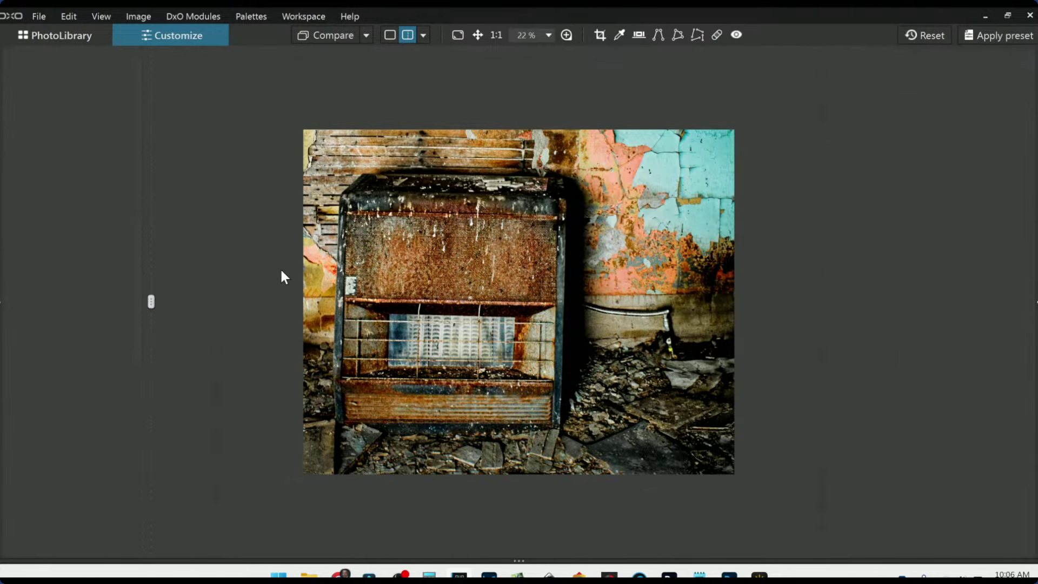
pyautogui.hotkey('ctrl', '+')
pyautogui.hotkey('ctrl', '+')
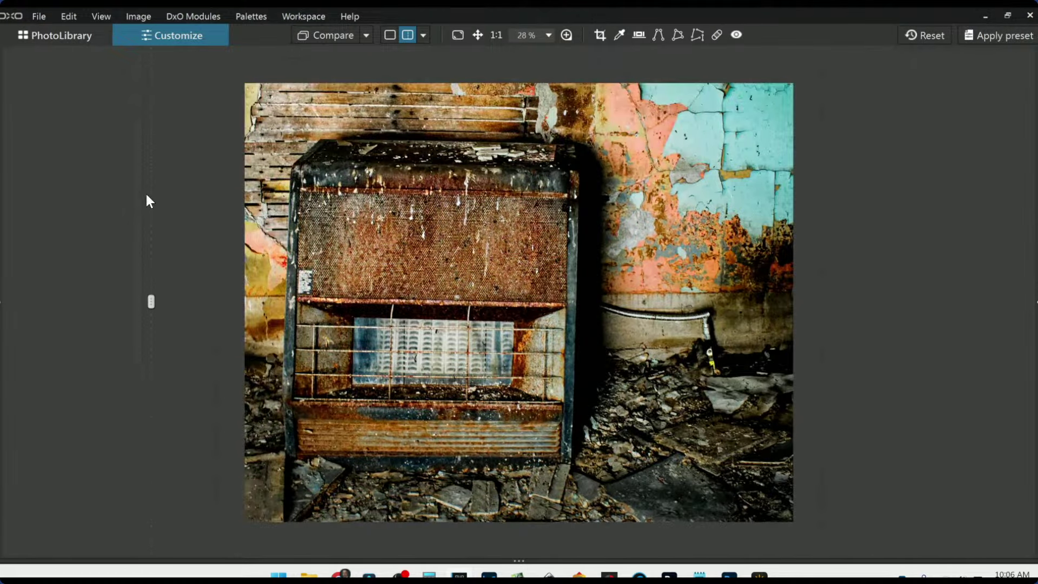
pyautogui.moveTo(151, 300); pyautogui.dragTo(976, 301)
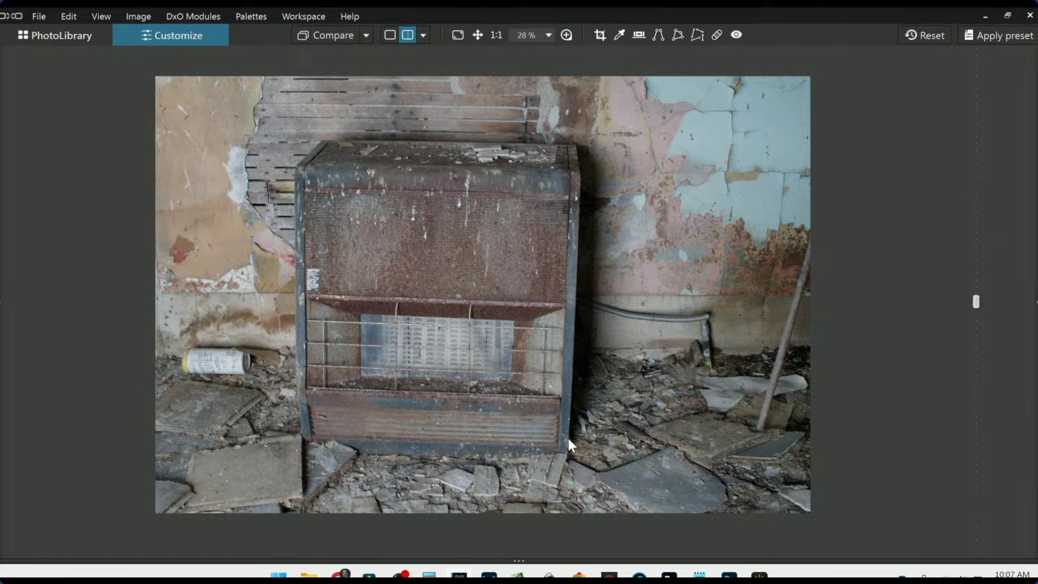
pyautogui.moveTo(976, 301); pyautogui.dragTo(127, 289)
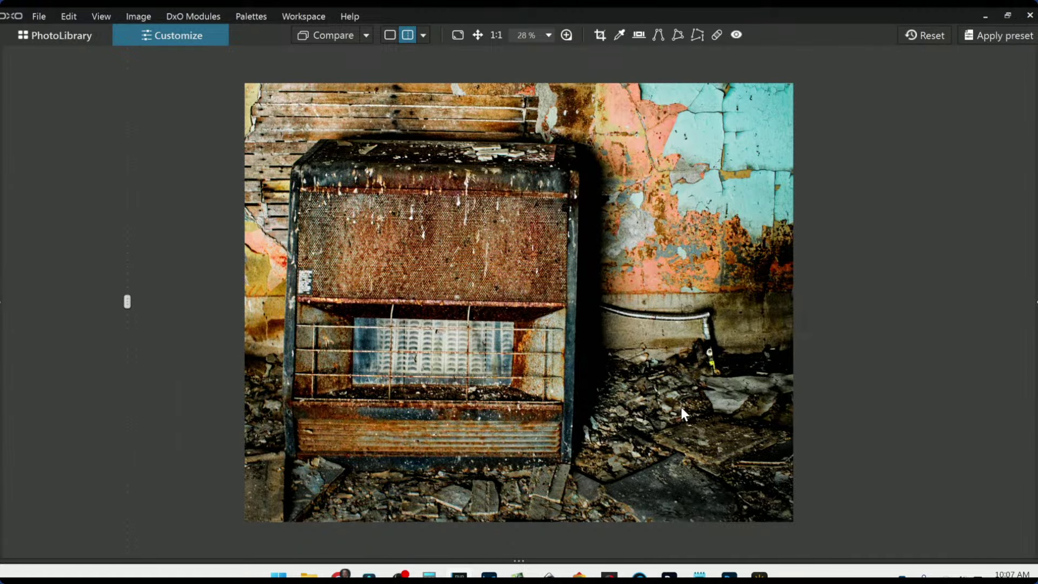
pyautogui.press('Tab')
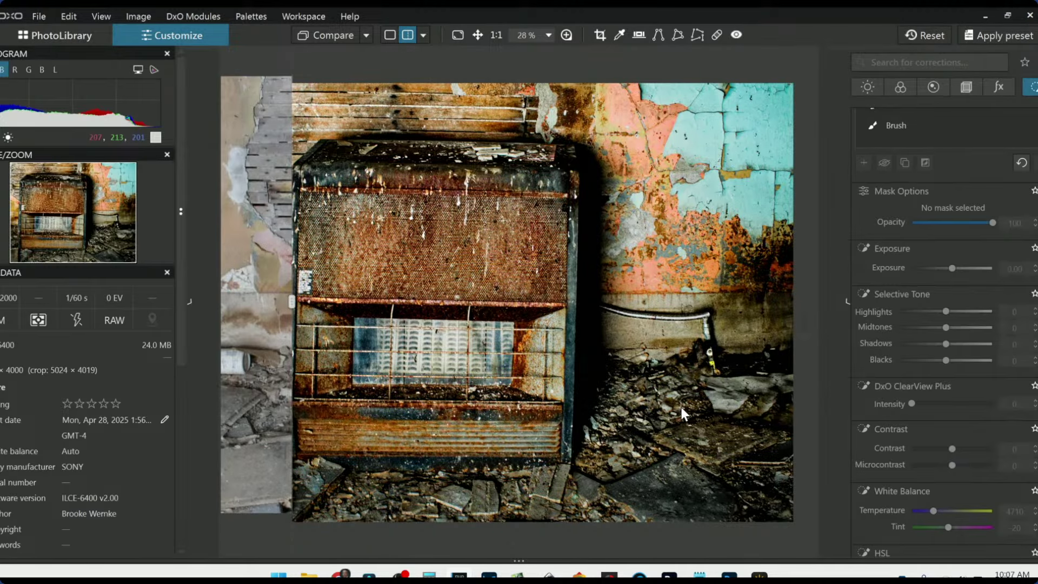
# Try a Neutral Black and White rendering of the heater photo in single-image view, and switch back to color.
pyautogui.click(881, 92)
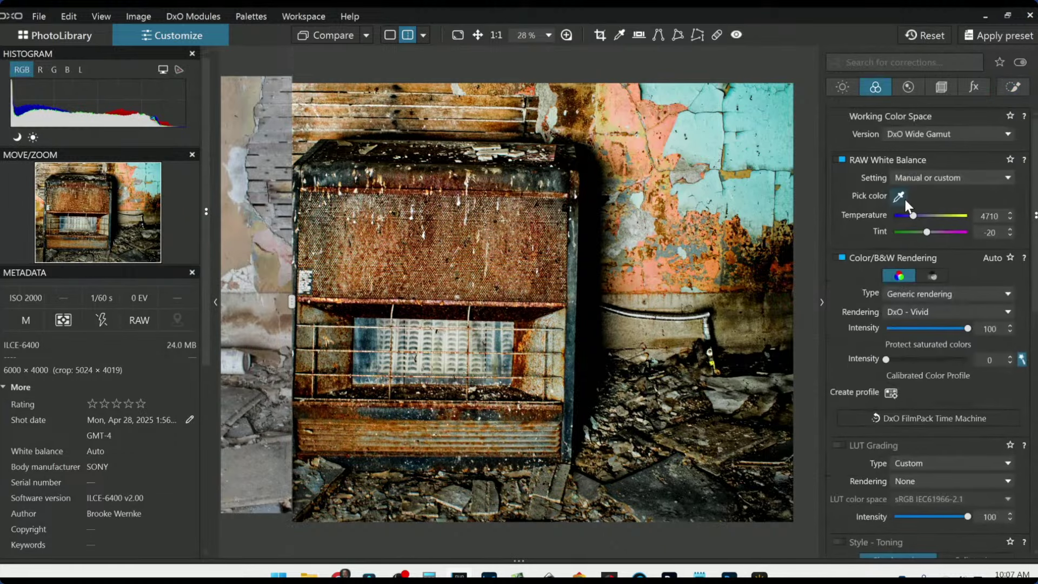
pyautogui.click(931, 274)
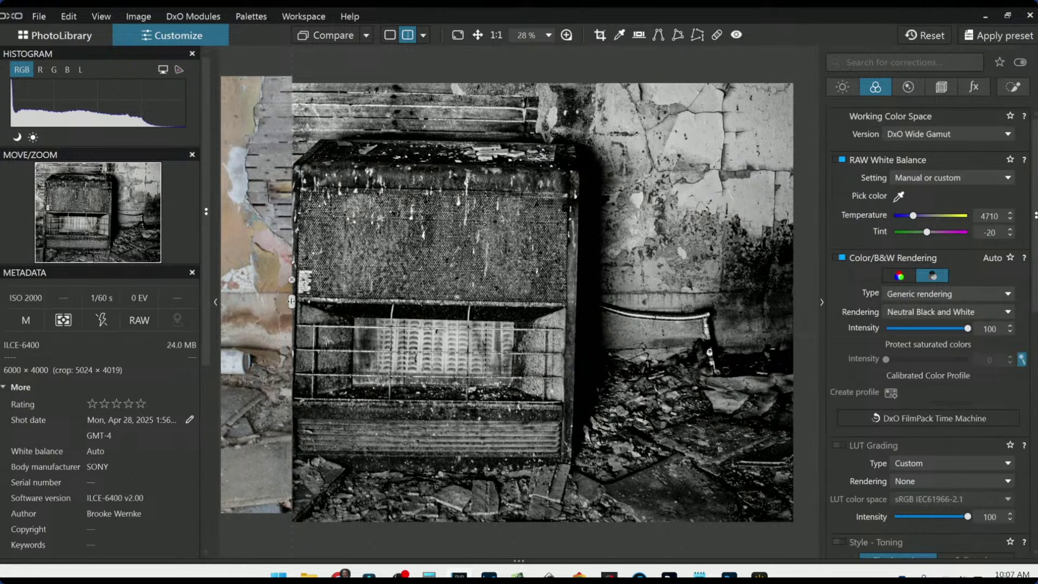
pyautogui.click(389, 34)
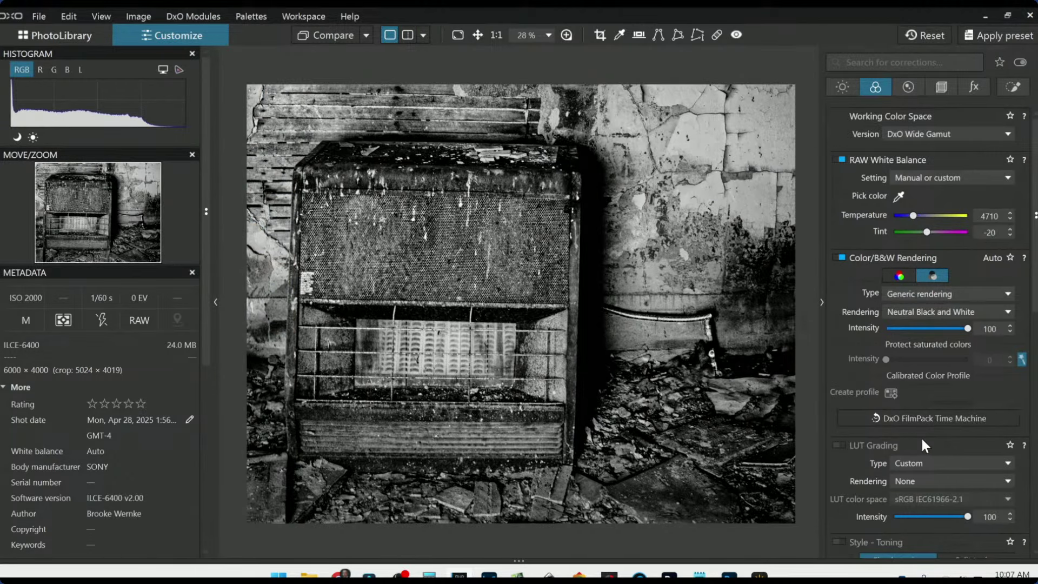
pyautogui.press('Tab')
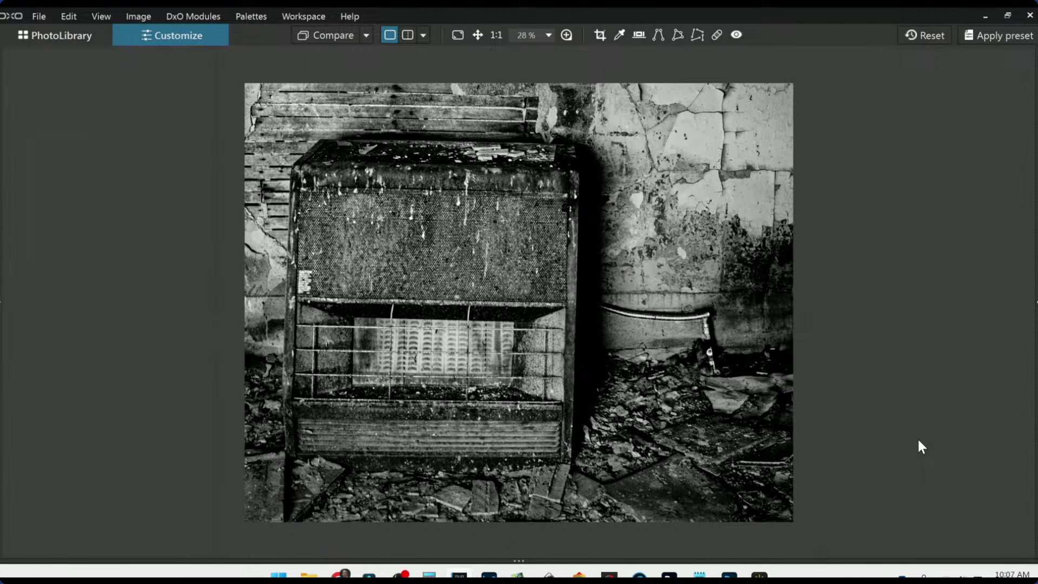
pyautogui.press('Tab')
pyautogui.click(909, 272)
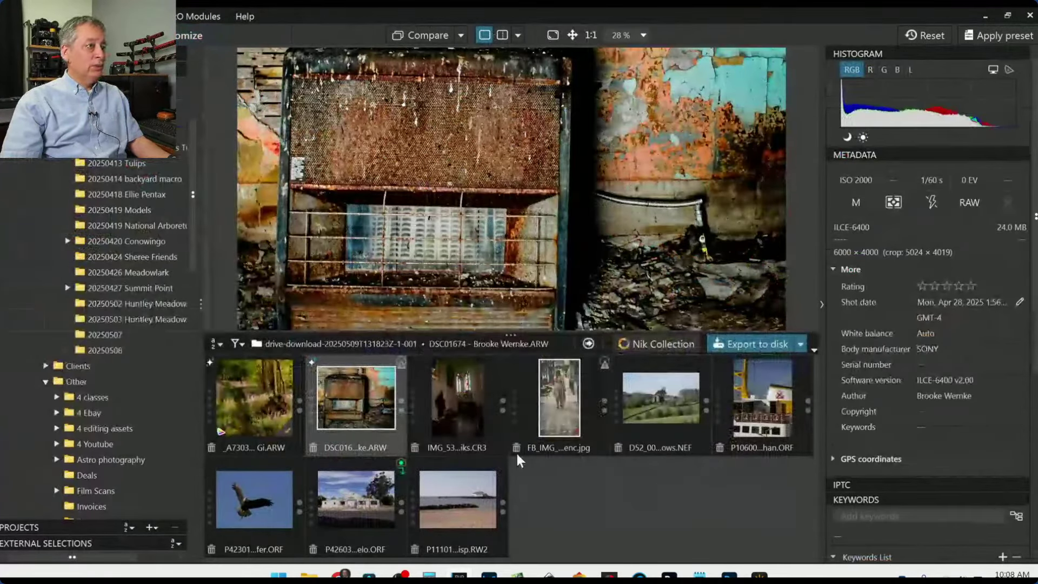
# Open the dark church interior photo IMG_5345 for customizing and apply the 0000 default preset.
pyautogui.click(453, 414)
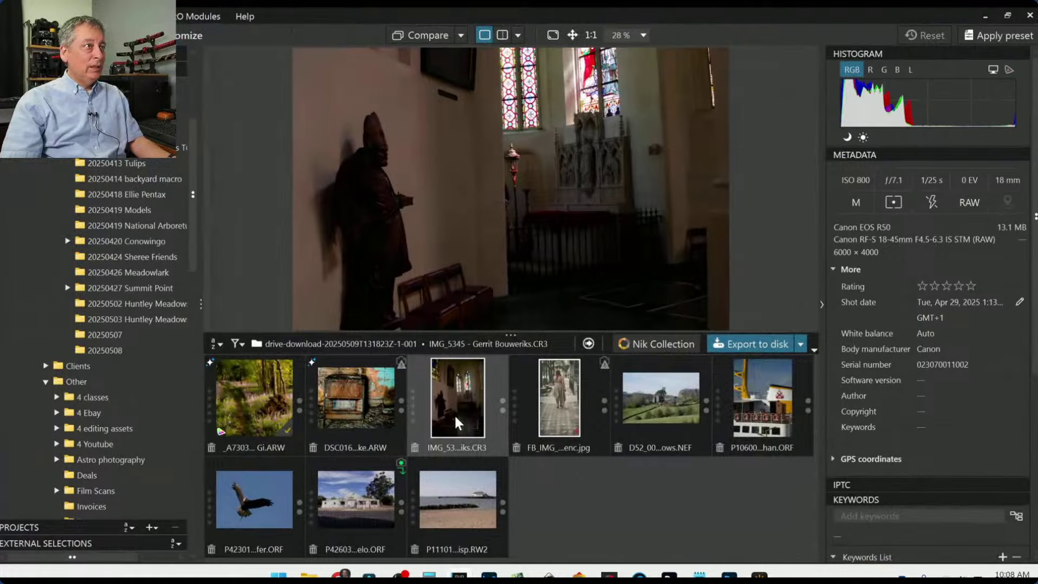
pyautogui.doubleClick(454, 414)
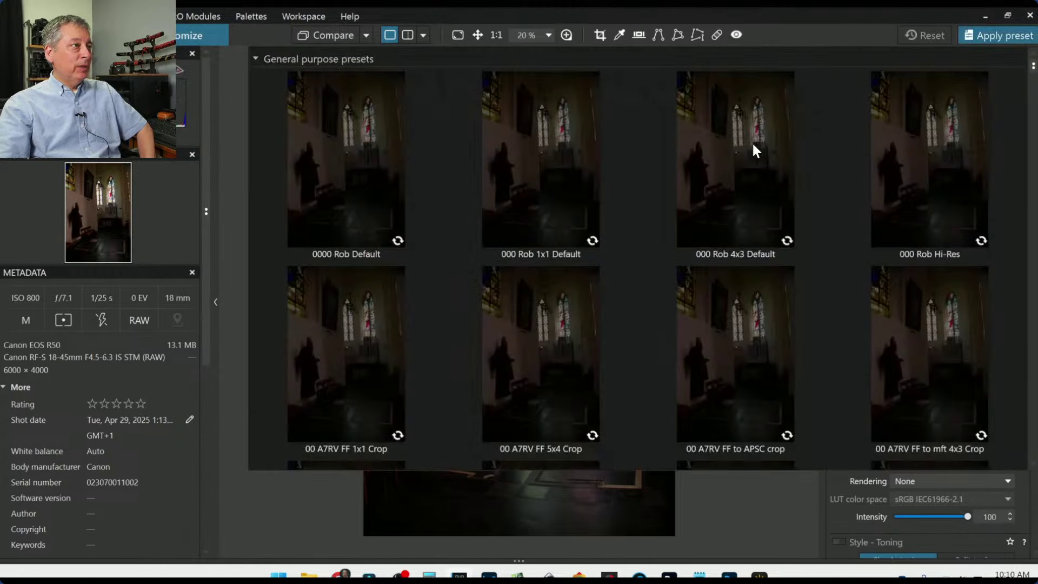
pyautogui.doubleClick(336, 162)
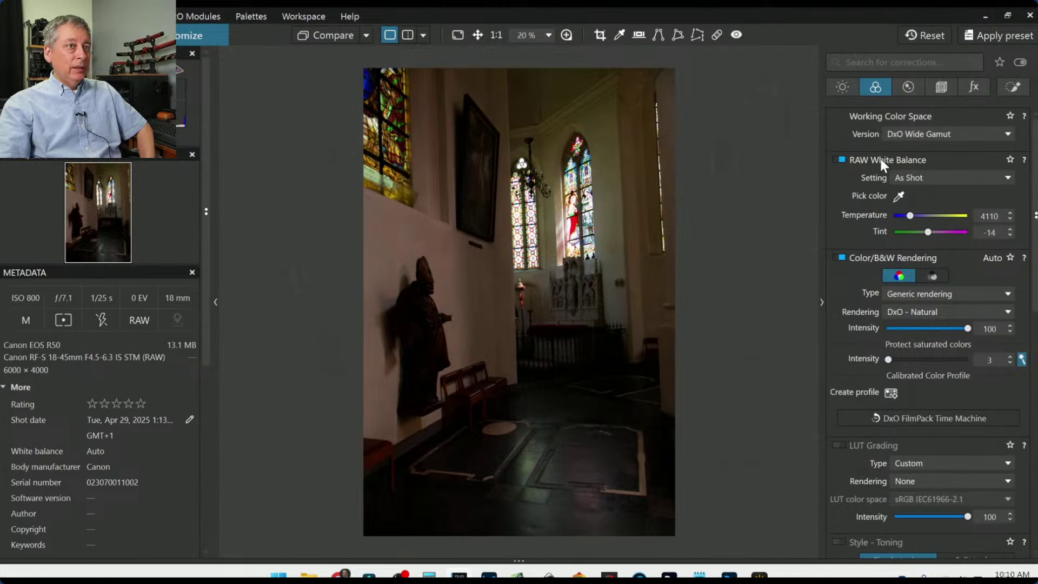
# Enable automatic Perspective correction on the church photo and shift the crop frame left toward the statue's wall.
pyautogui.click(930, 91)
pyautogui.click(837, 334)
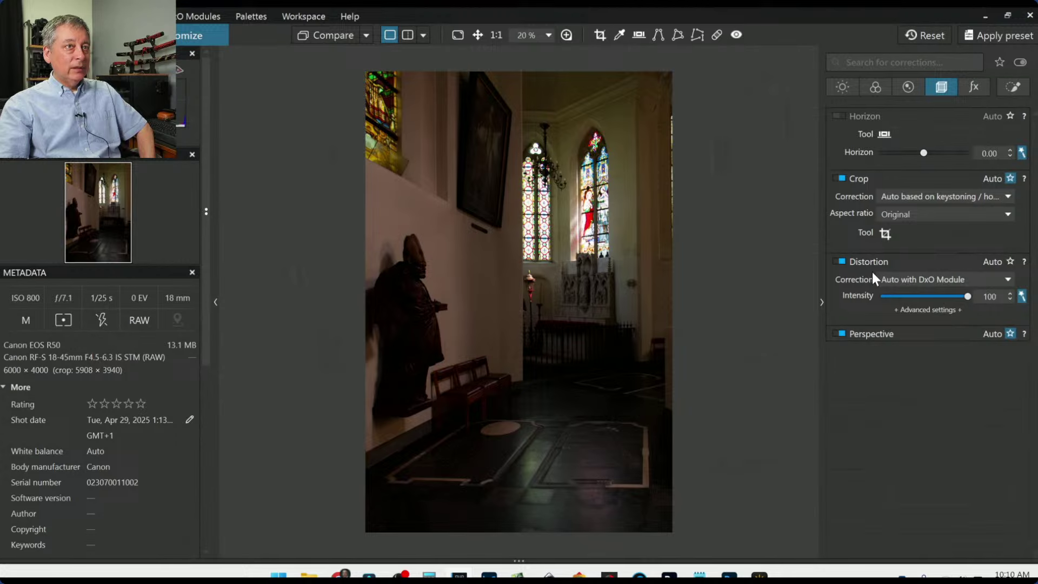
pyautogui.click(886, 239)
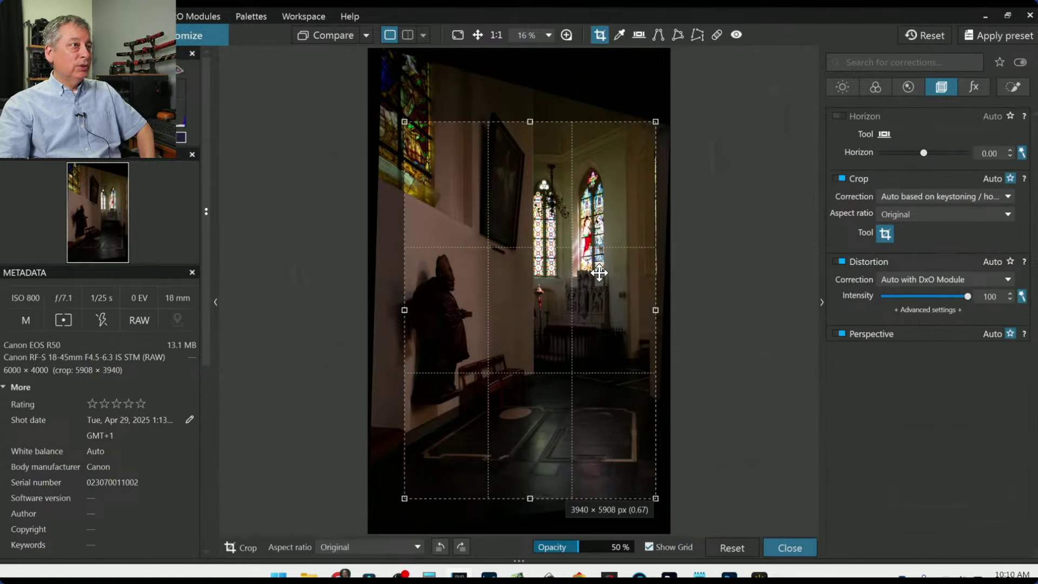
pyautogui.moveTo(599, 273); pyautogui.dragTo(581, 273)
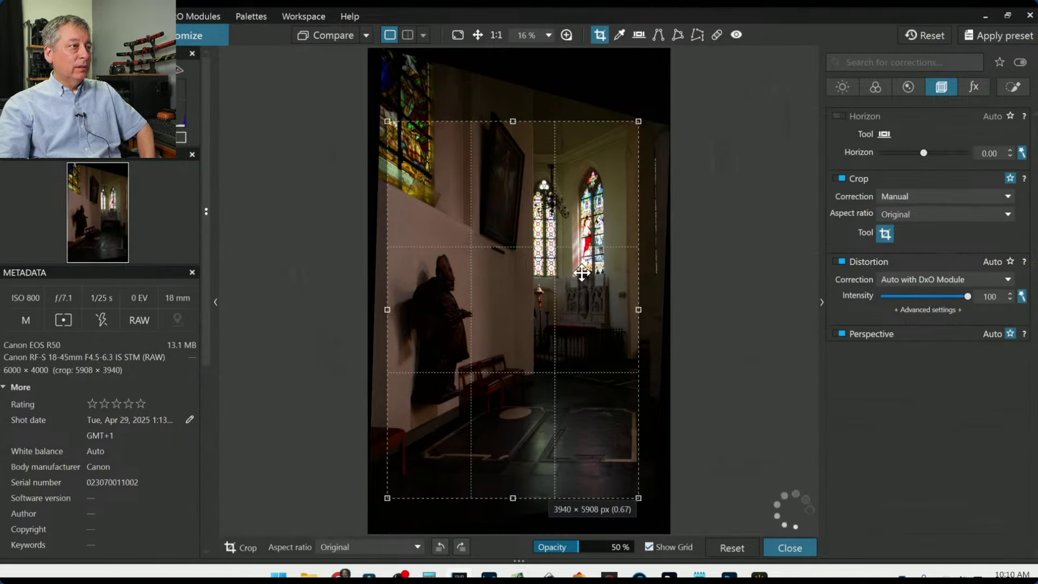
pyautogui.press('Return')
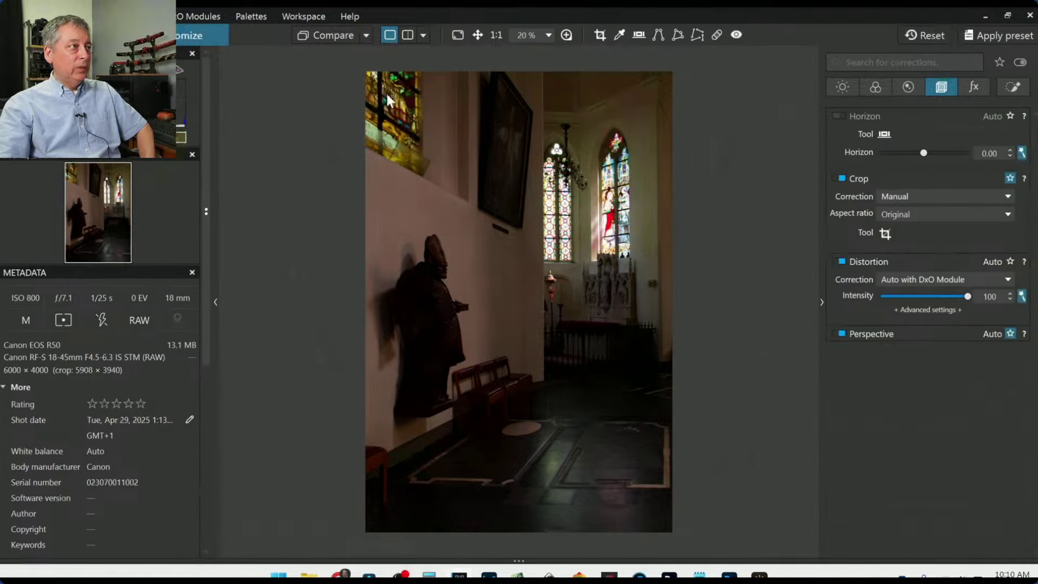
# Crop the photo to a 5 × 4 aspect ratio, framing the statue, painting and windows at about 4124 × 5154 px.
pyautogui.click(884, 233)
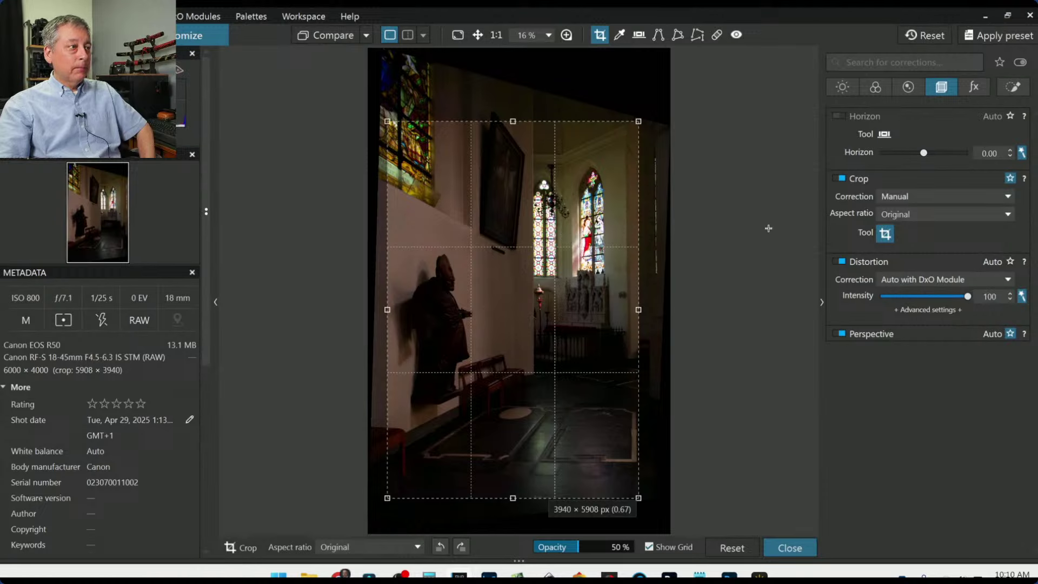
pyautogui.click(919, 214)
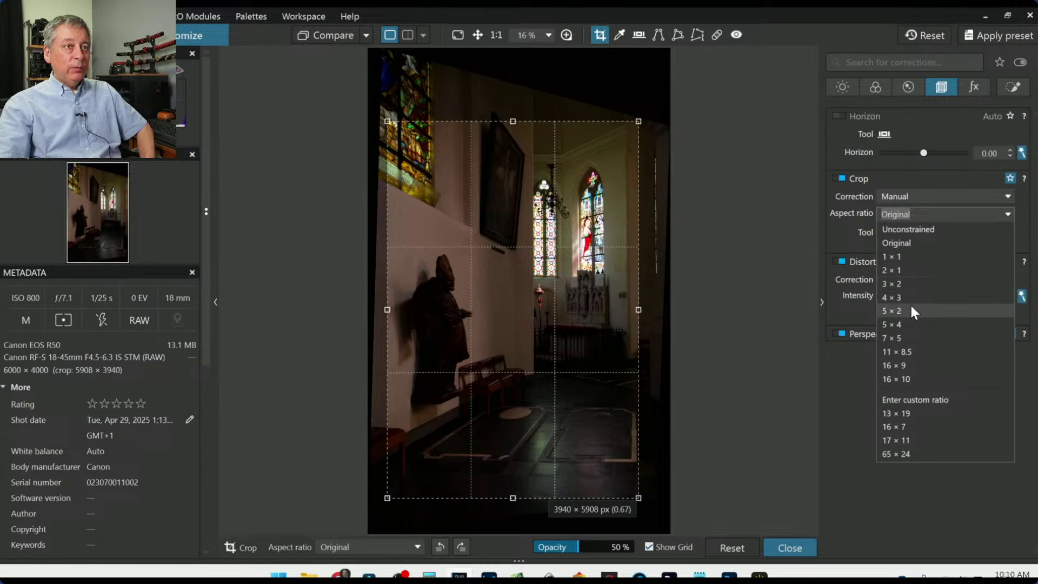
pyautogui.click(909, 322)
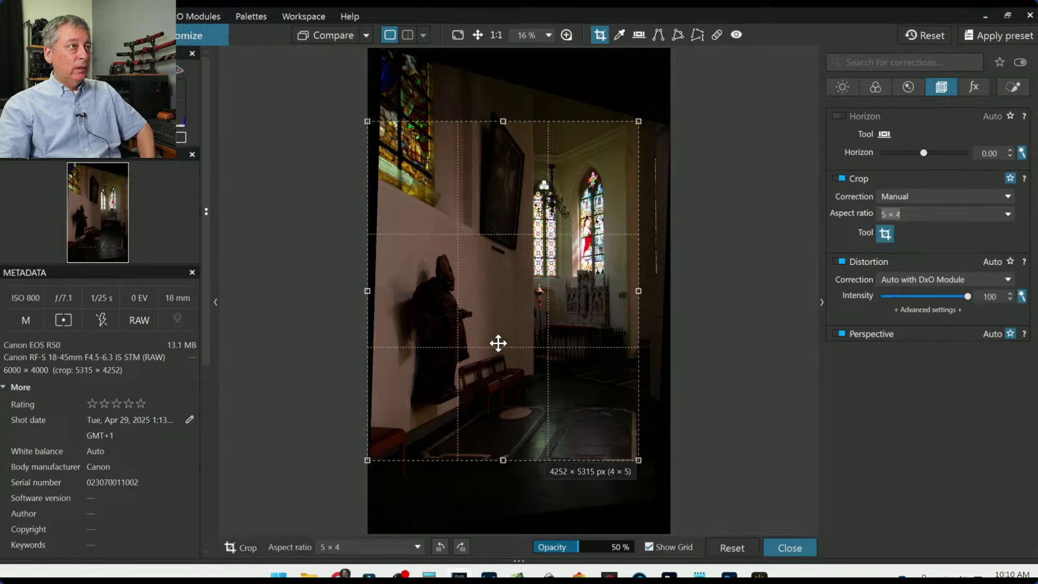
pyautogui.moveTo(368, 294); pyautogui.dragTo(384, 294)
pyautogui.moveTo(470, 318); pyautogui.dragTo(469, 305)
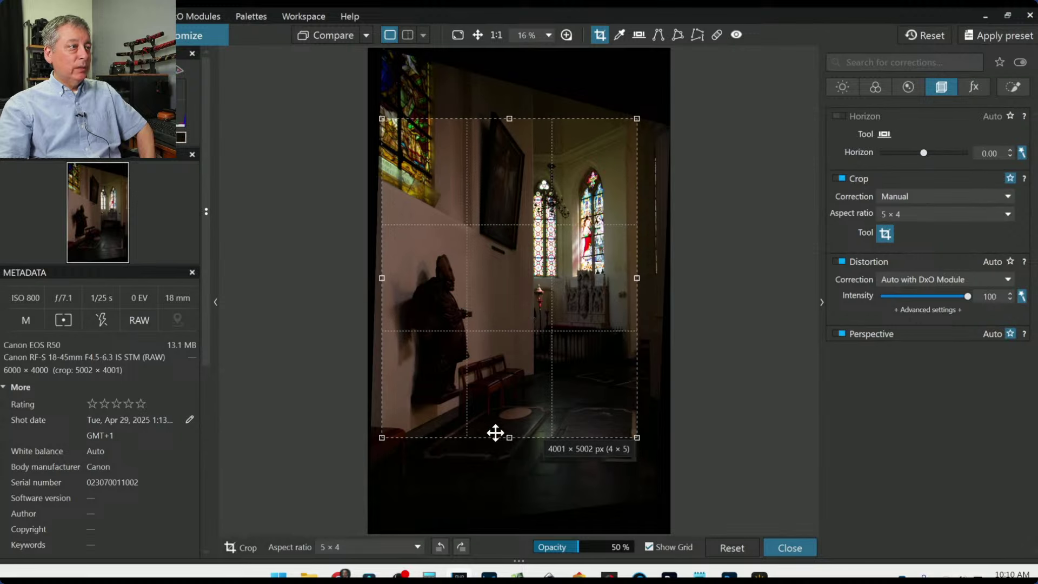
pyautogui.moveTo(503, 437); pyautogui.dragTo(508, 453)
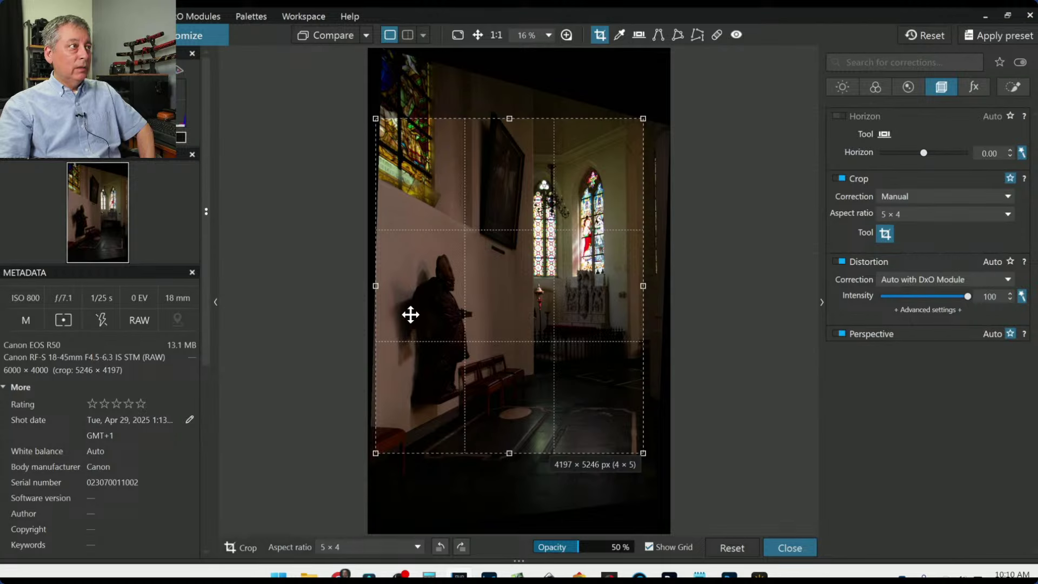
pyautogui.moveTo(377, 285); pyautogui.dragTo(383, 285)
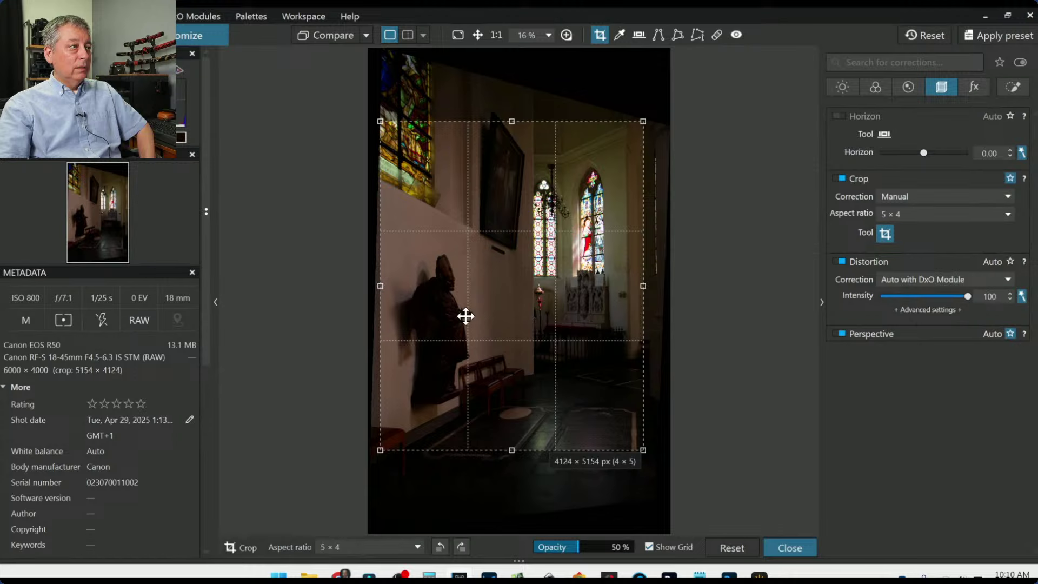
pyautogui.moveTo(465, 316); pyautogui.dragTo(466, 325)
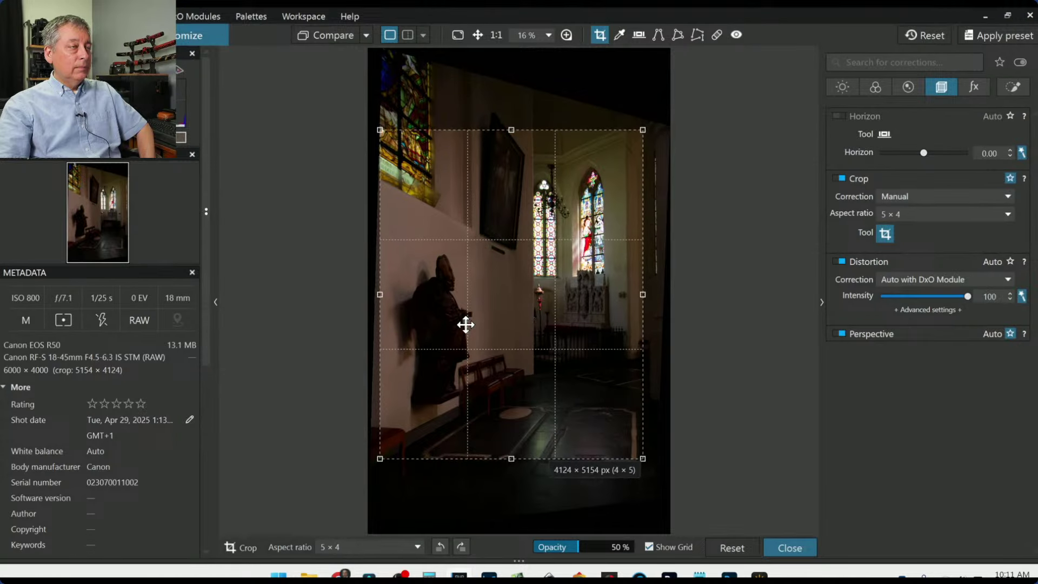
# Set the distortion correction intensity to 69, then reframe the crop higher at about 4076 × 5095 px and apply it.
pyautogui.click(941, 296)
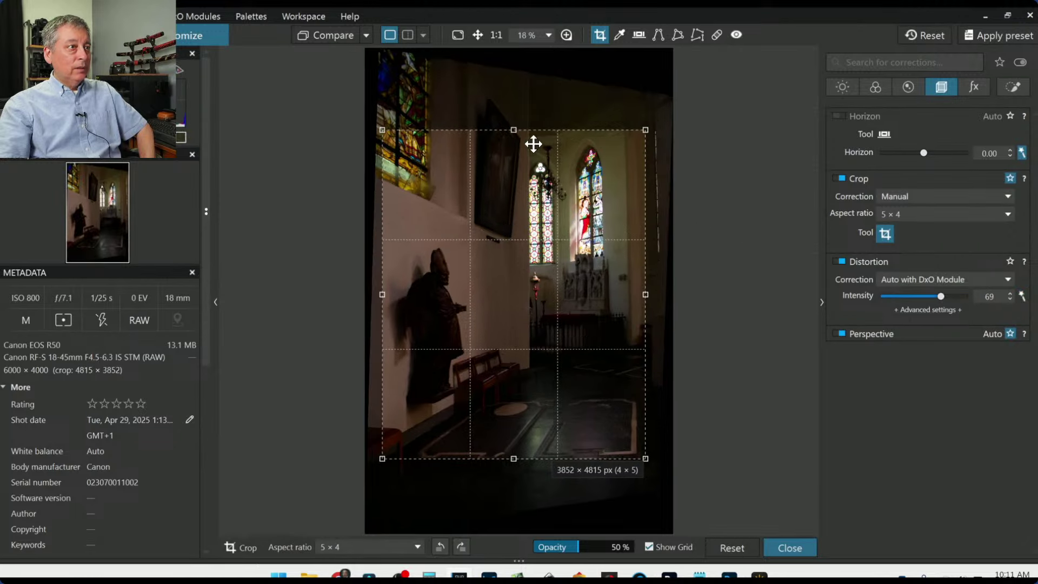
pyautogui.moveTo(514, 130); pyautogui.dragTo(514, 110)
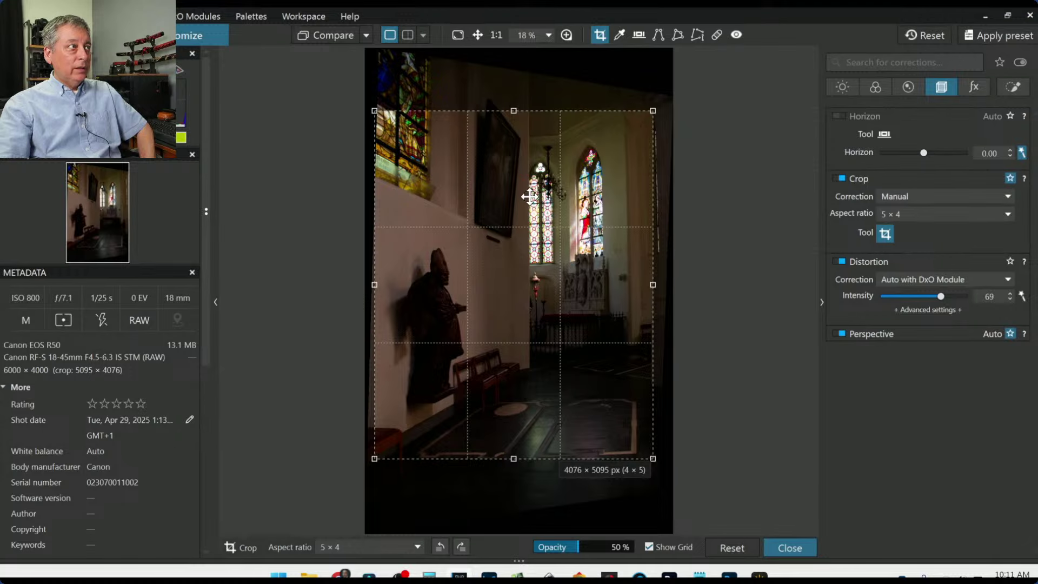
pyautogui.moveTo(529, 196); pyautogui.dragTo(533, 180)
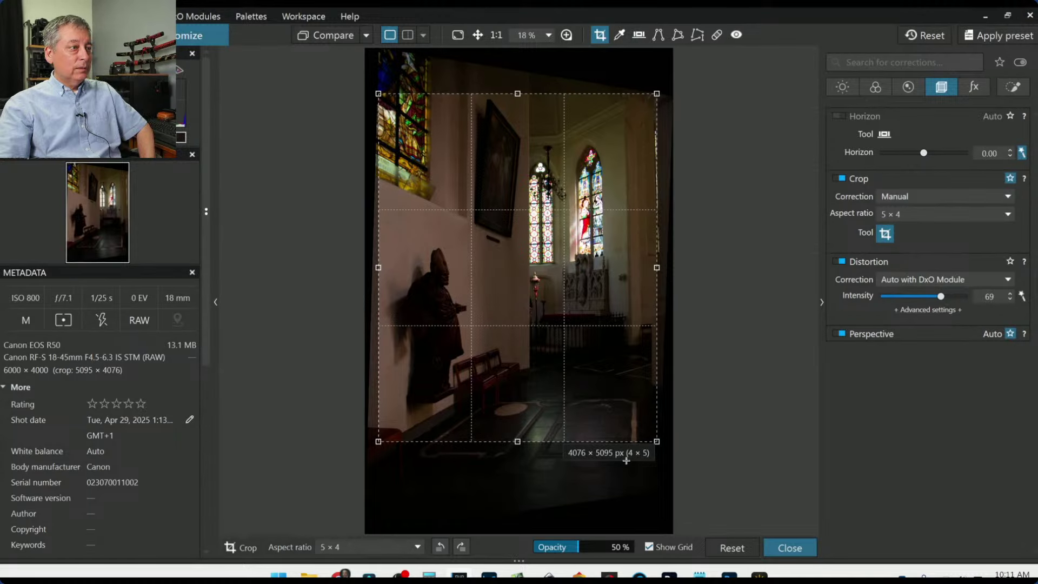
pyautogui.doubleClick(497, 459)
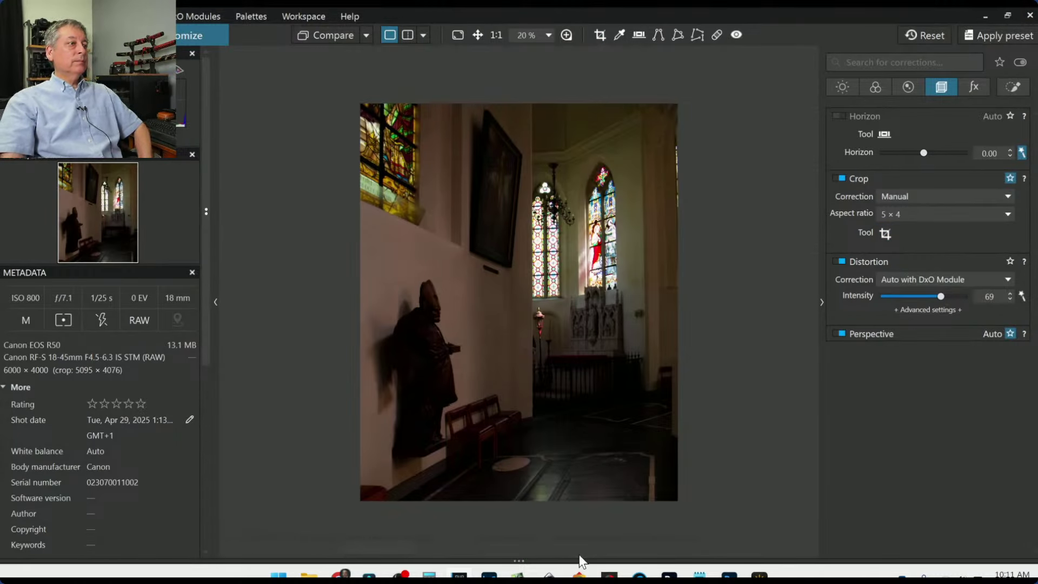
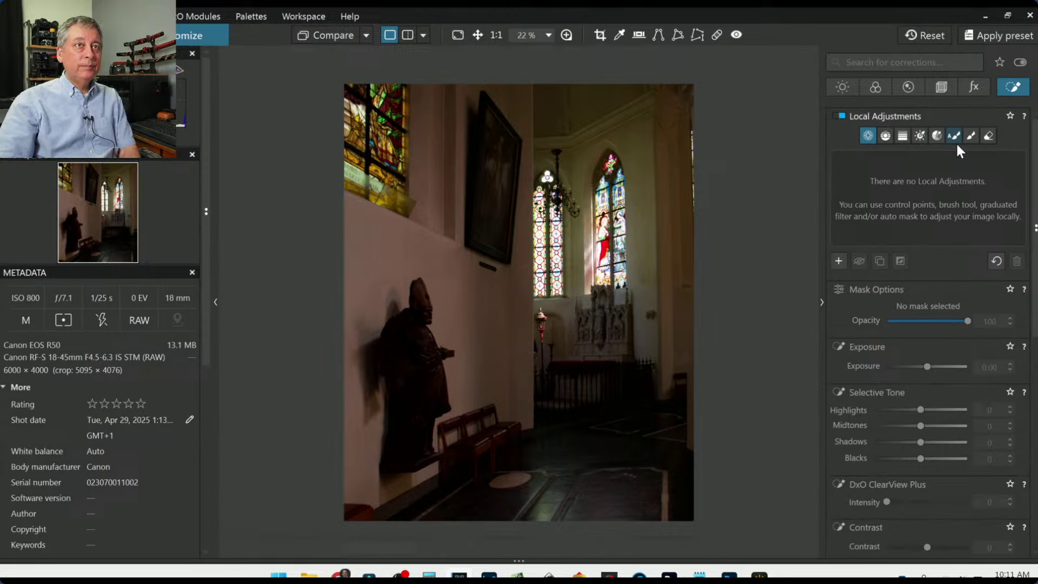
pyautogui.click(955, 140)
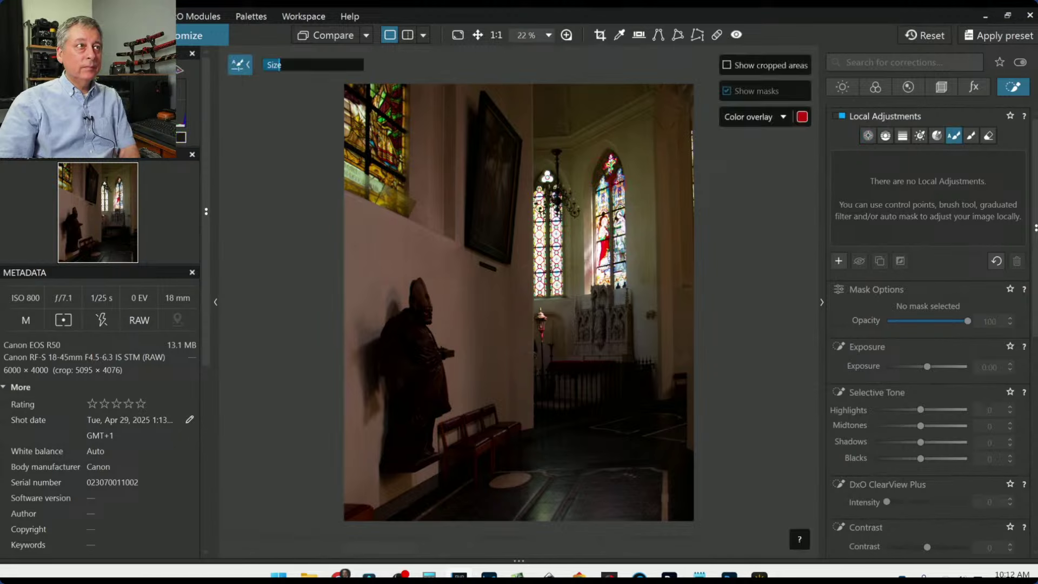
pyautogui.moveTo(612, 163)
pyautogui.mouseDown()
pyautogui.moveTo(603, 277)
pyautogui.moveTo(616, 271)
pyautogui.moveTo(633, 168)
pyautogui.mouseUp()
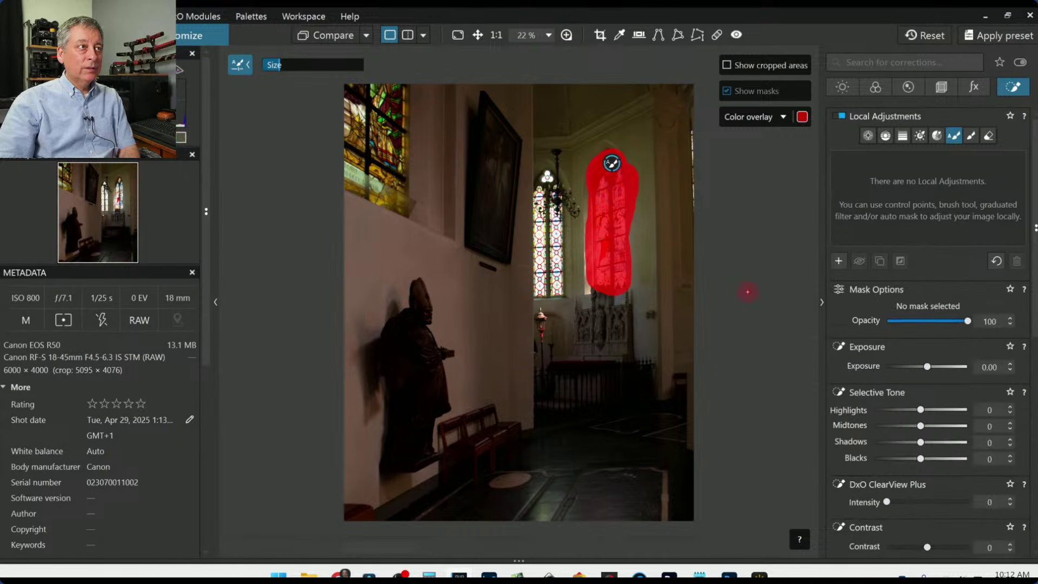
pyautogui.click(907, 368)
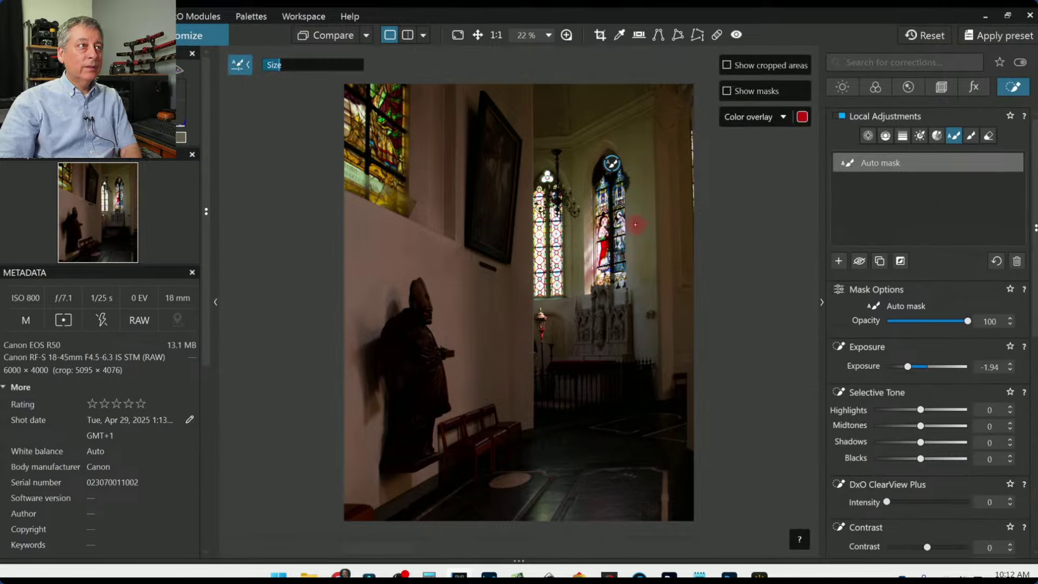
pyautogui.press('Delete')
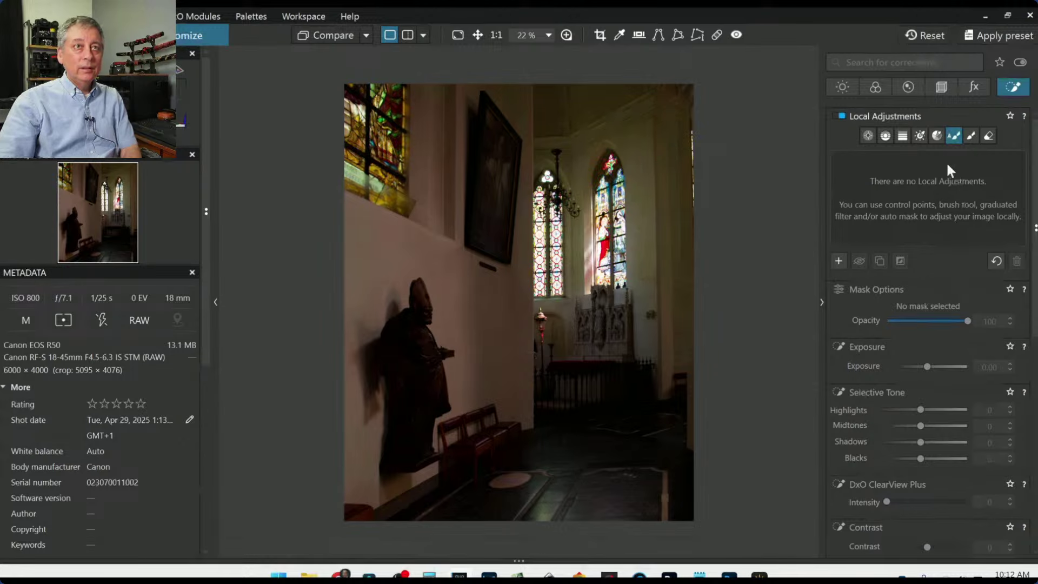
# Mask the two stained-glass windows beside the altar with control points, using a luma selectivity of 65.
pyautogui.click(868, 135)
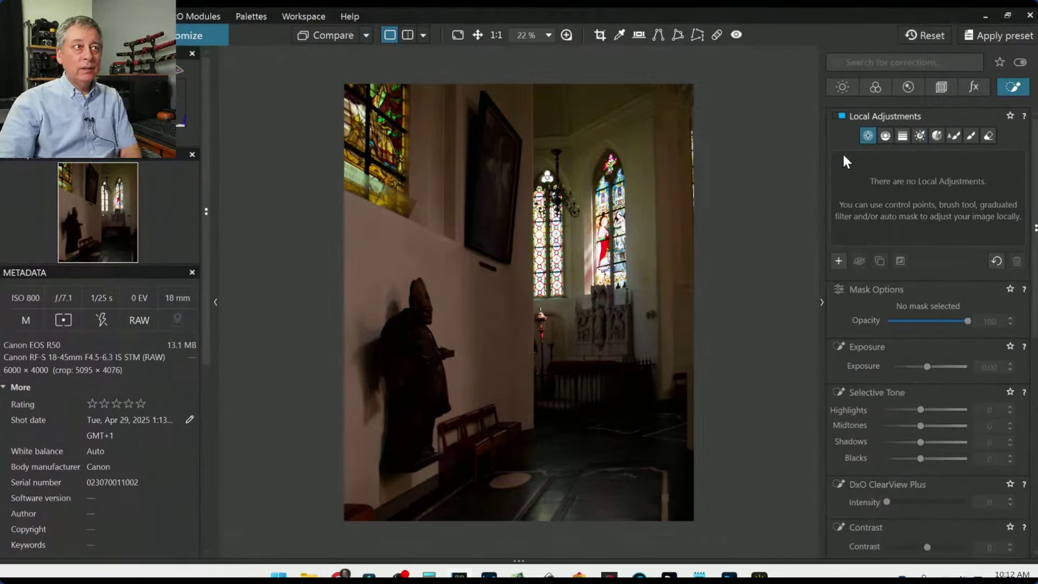
pyautogui.click(603, 229)
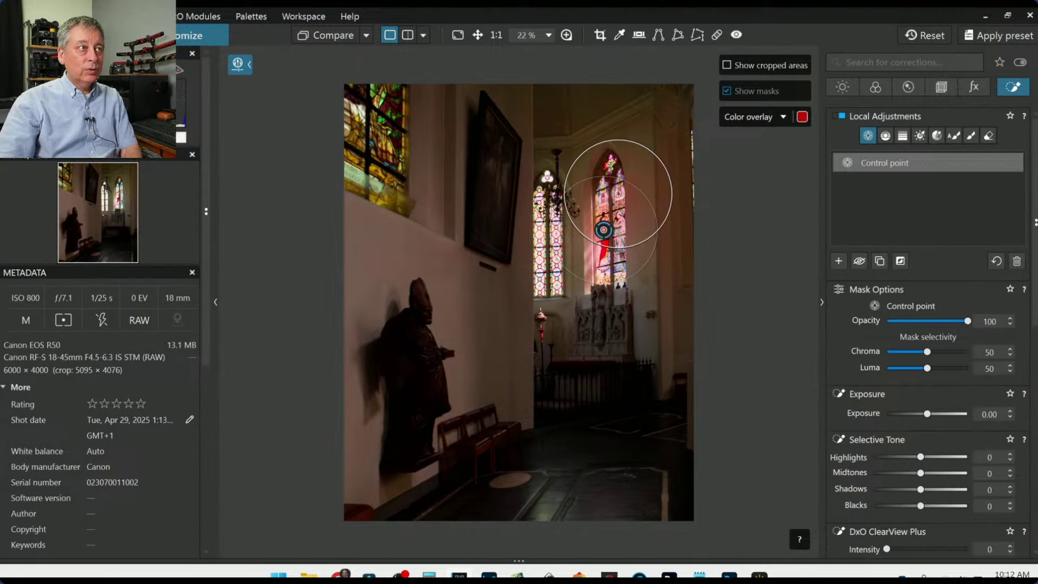
pyautogui.click(621, 256)
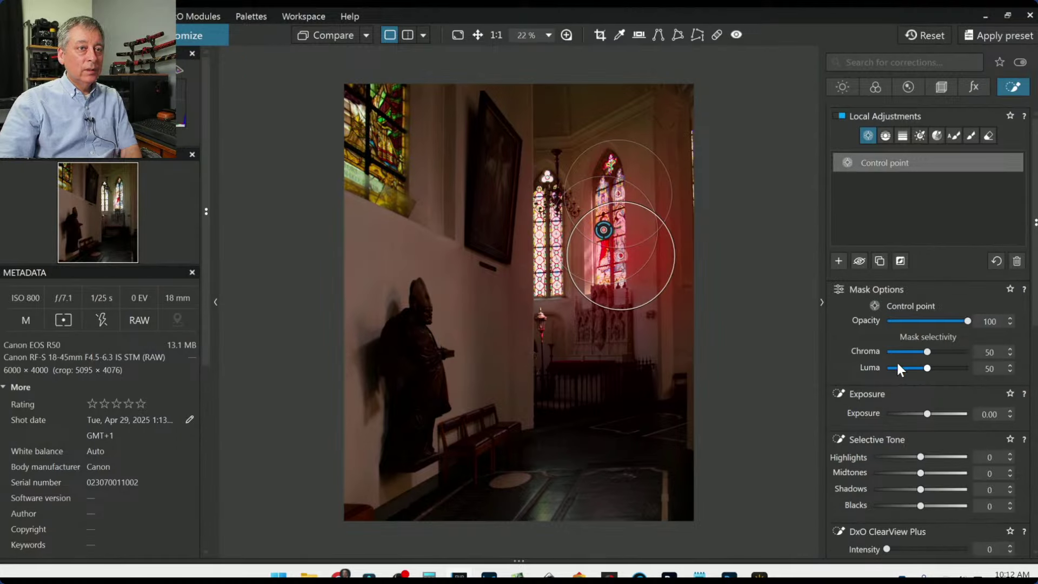
pyautogui.scroll(2, 927, 370)
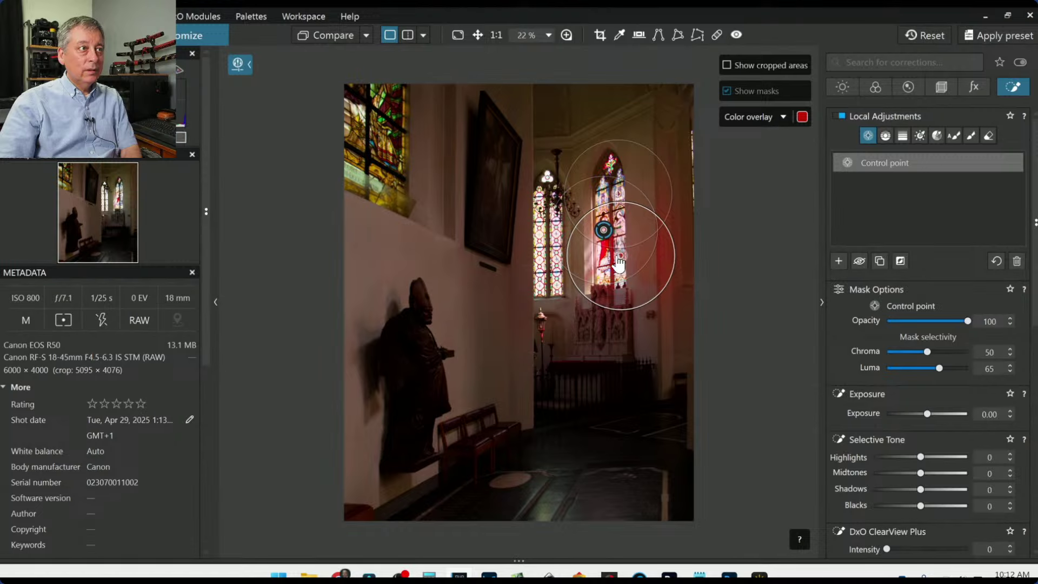
pyautogui.scroll(4, 562, 269)
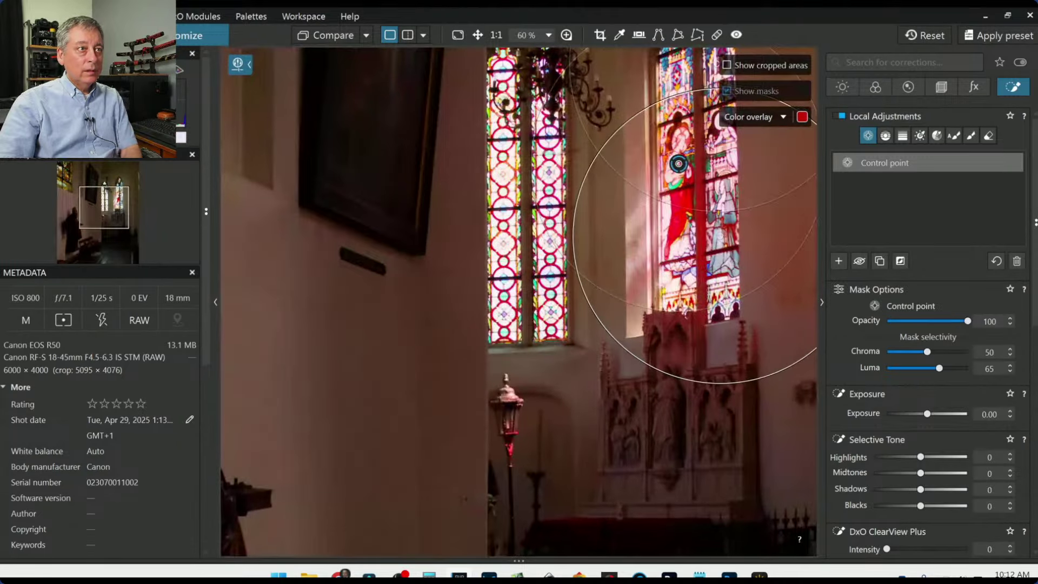
pyautogui.moveTo(725, 232); pyautogui.dragTo(719, 236)
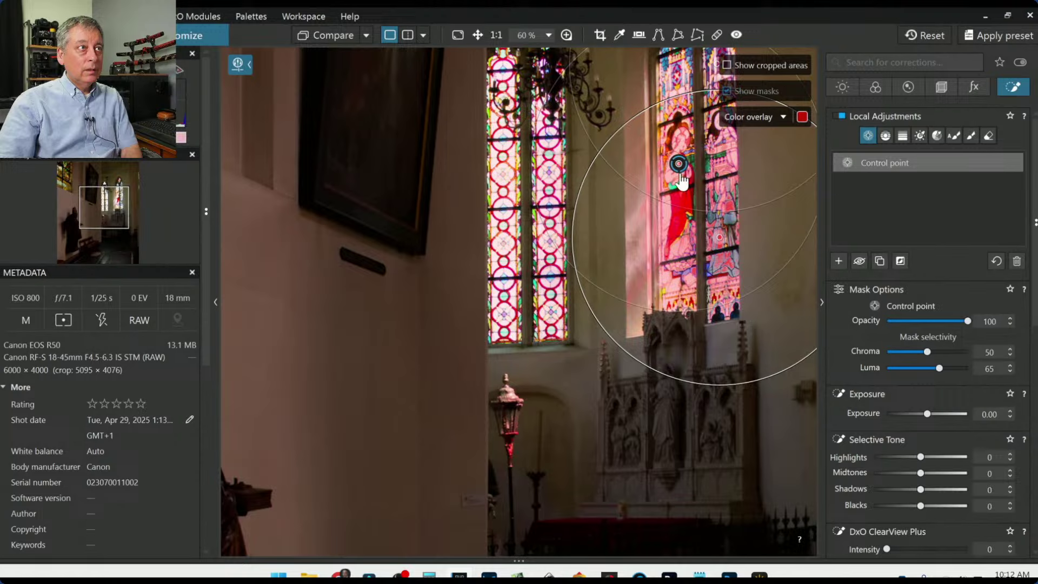
pyautogui.click(548, 163)
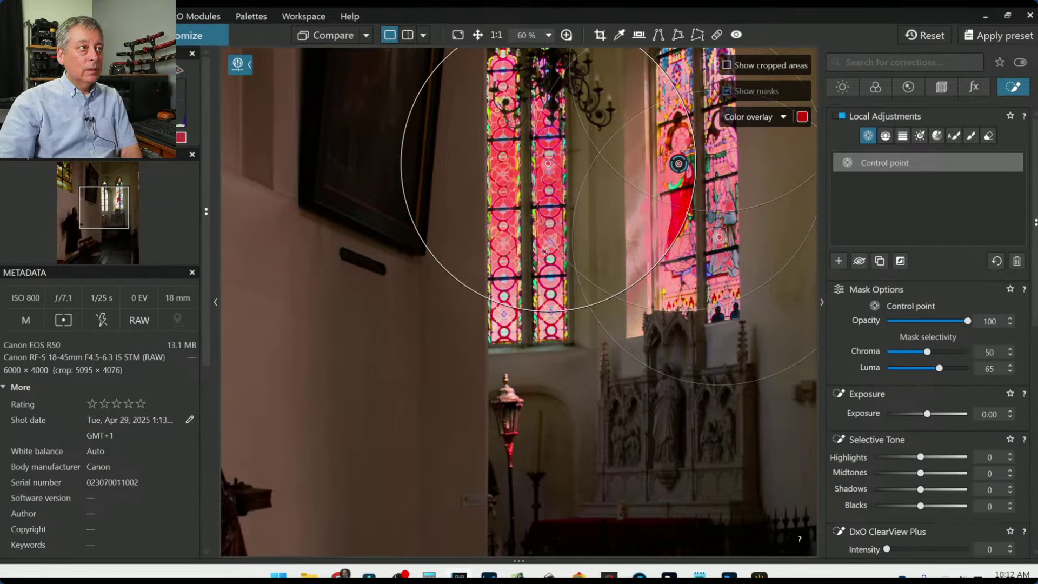
# Darken the masked altar windows with highlights at -90 and exposure at -2.63, and finish the mask.
pyautogui.click(895, 458)
pyautogui.moveTo(894, 459); pyautogui.dragTo(880, 458)
pyautogui.moveTo(928, 413); pyautogui.dragTo(907, 414)
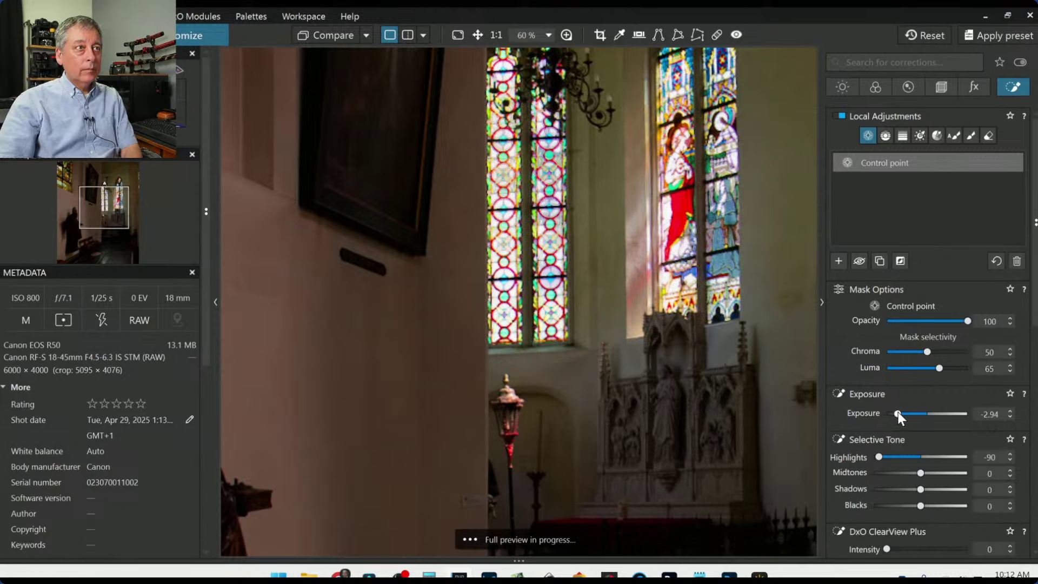
pyautogui.scroll(-3, 713, 356)
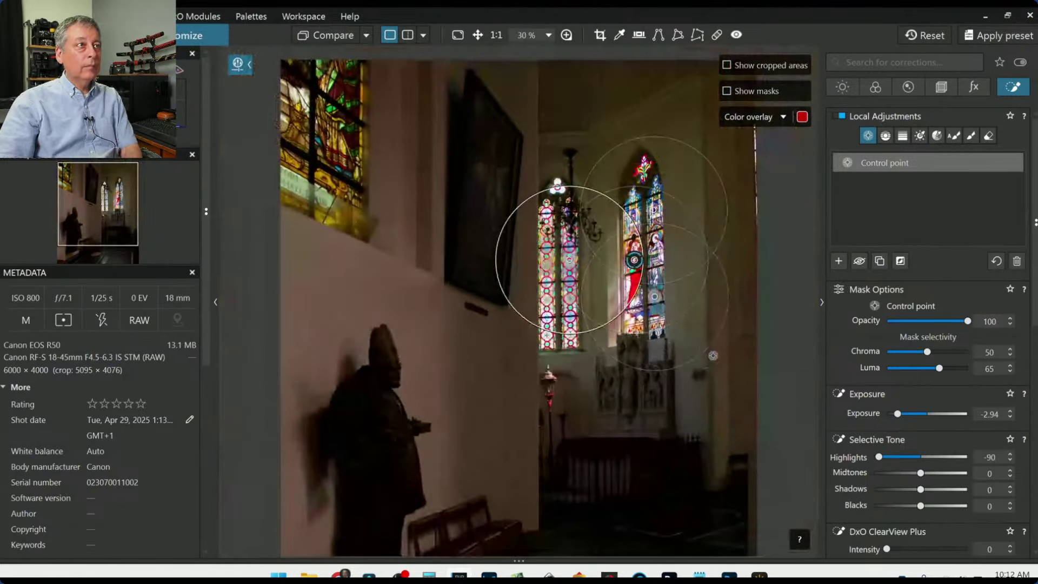
pyautogui.moveTo(895, 414); pyautogui.dragTo(900, 414)
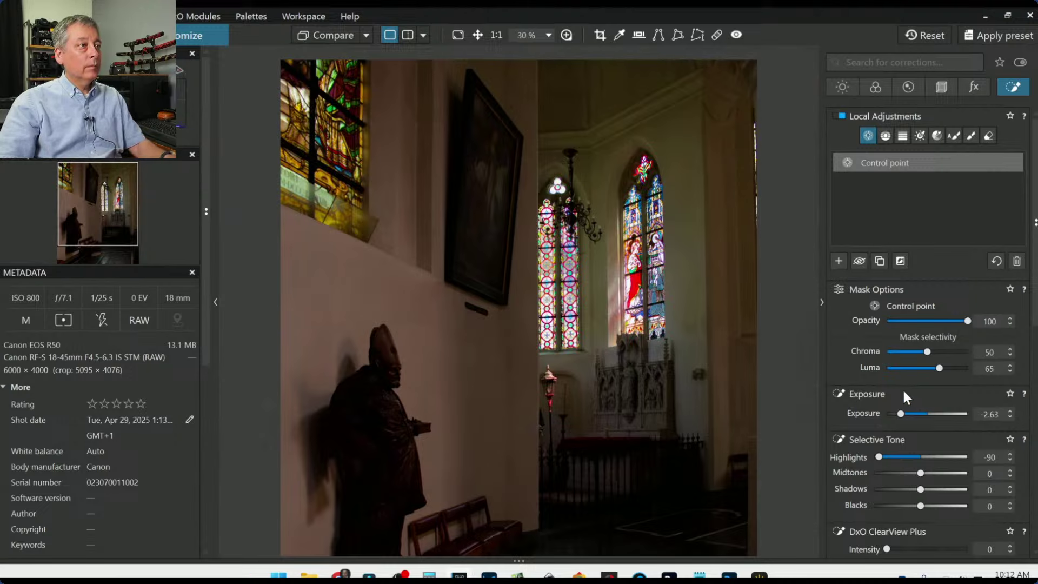
pyautogui.press('Escape')
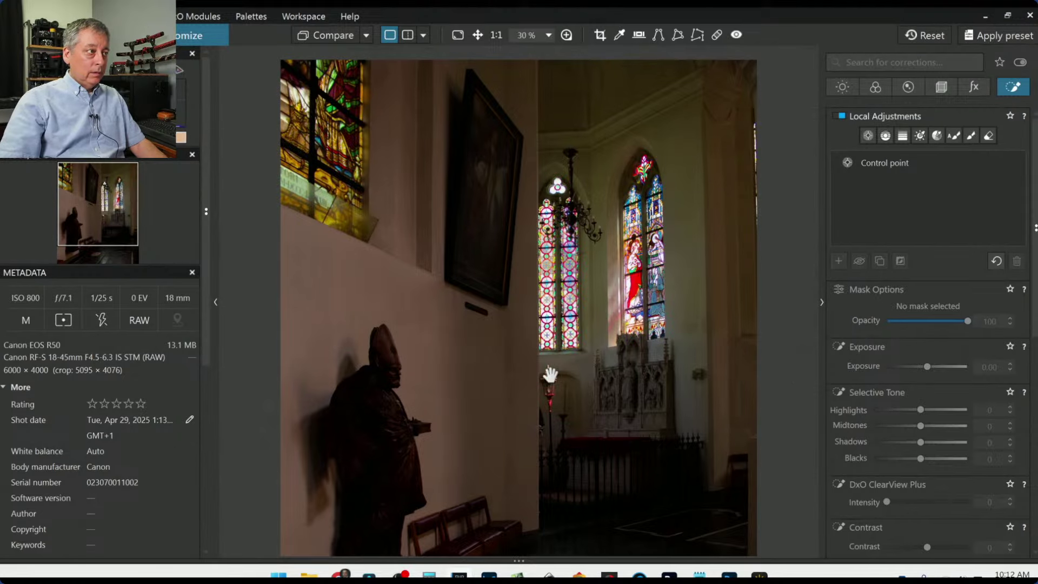
# Create a new control point mask with two points on the framed painting on the wall.
pyautogui.scroll(-1, 550, 374)
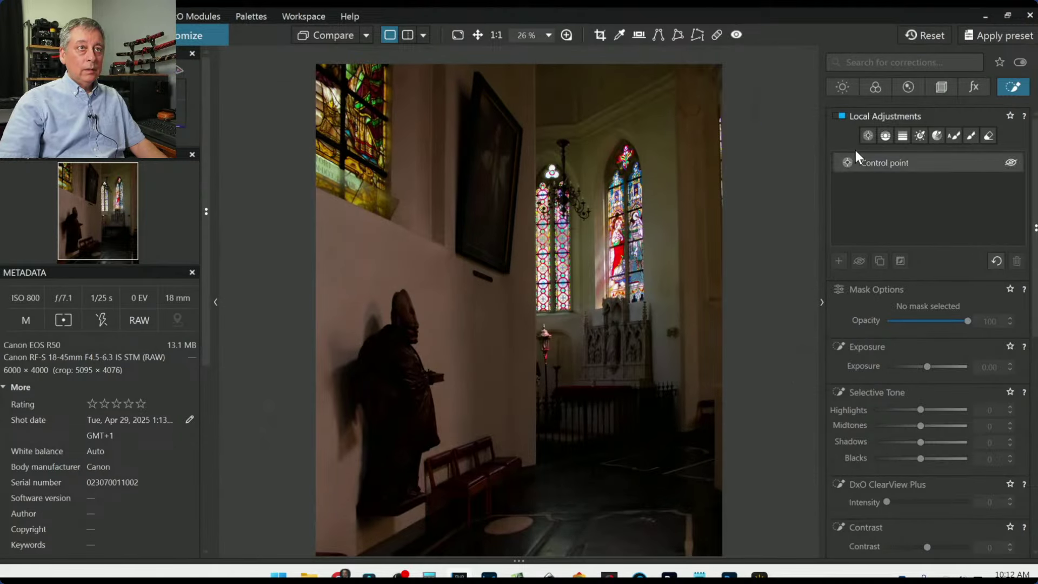
pyautogui.click(866, 135)
pyautogui.click(839, 260)
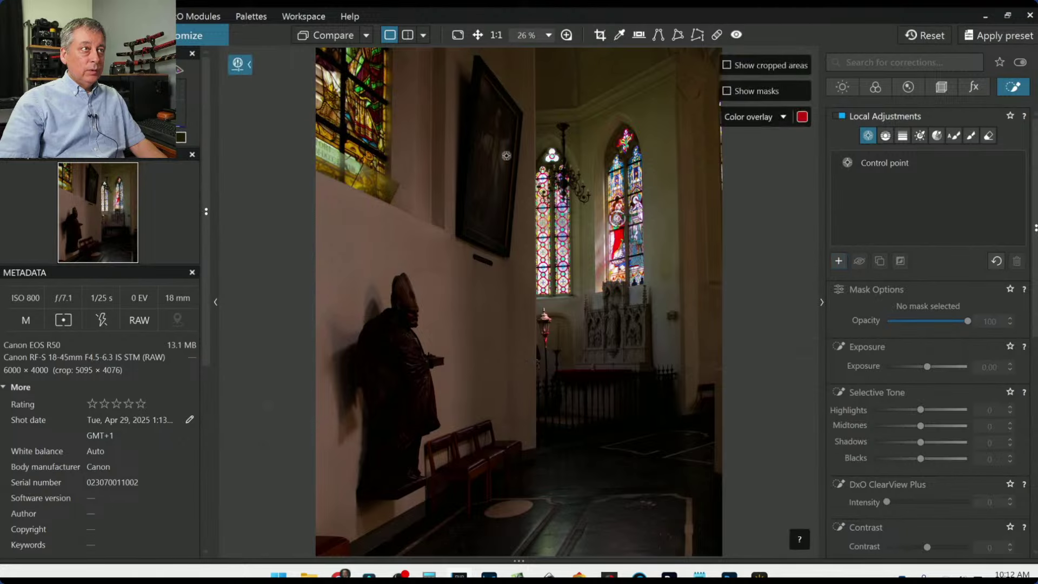
pyautogui.click(494, 139)
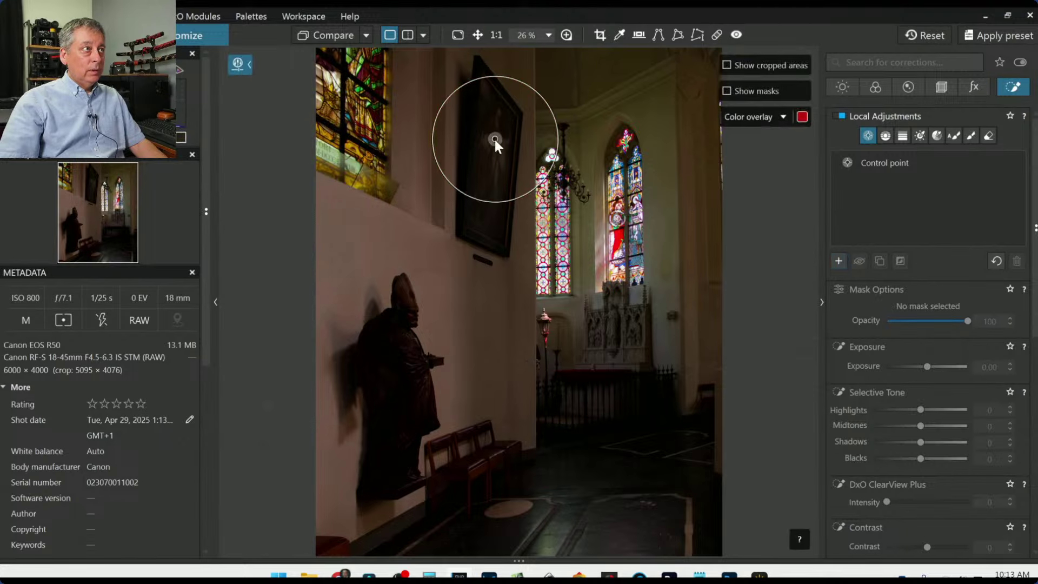
pyautogui.click(492, 191)
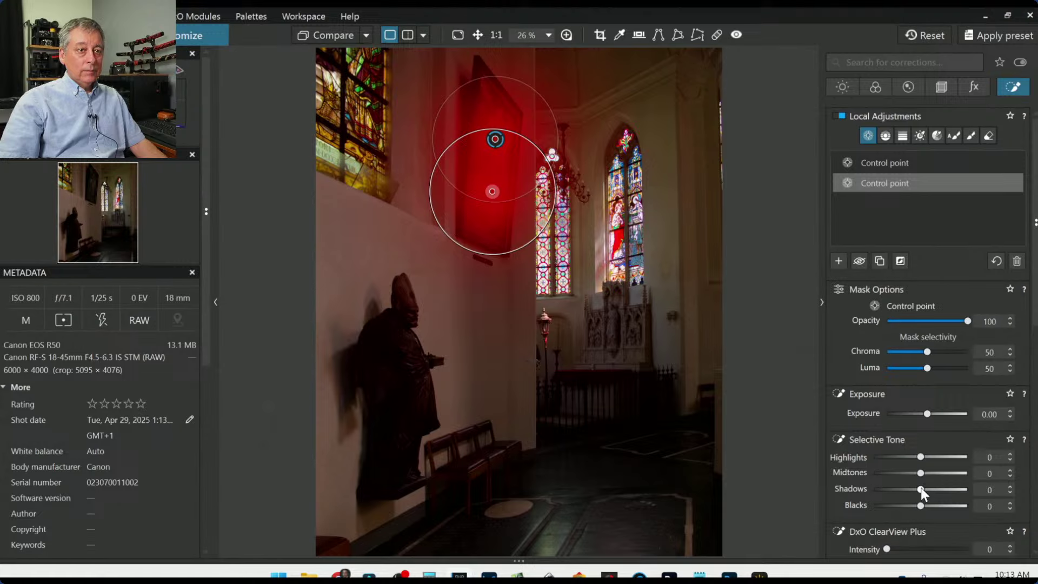
# Brighten the painting's mask with shadows at 82 and set its DxO ClearView Plus intensity to 58.
pyautogui.moveTo(921, 490); pyautogui.dragTo(950, 505)
pyautogui.scroll(-2, 943, 514)
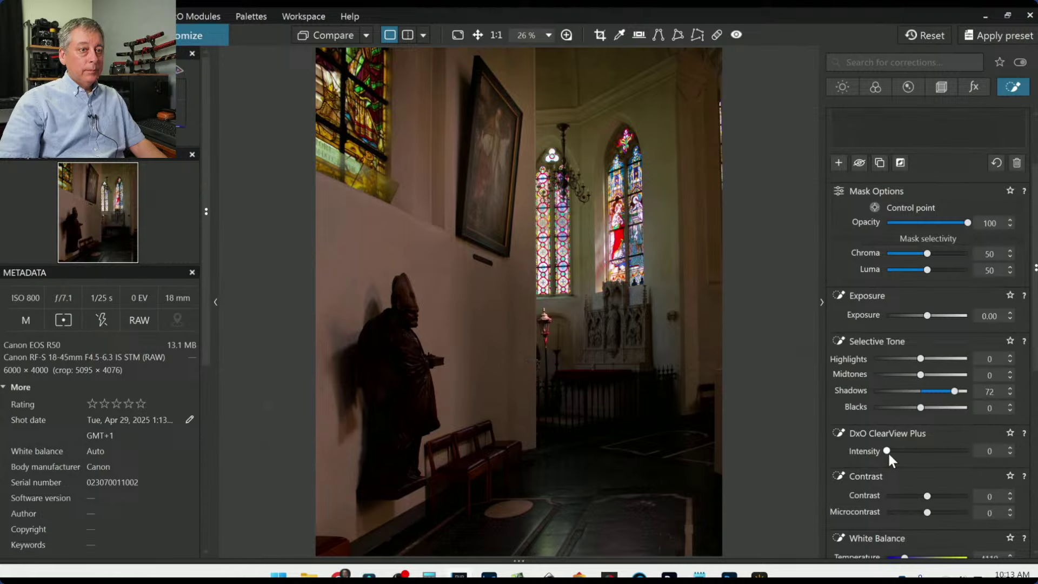
pyautogui.moveTo(888, 452); pyautogui.dragTo(933, 459)
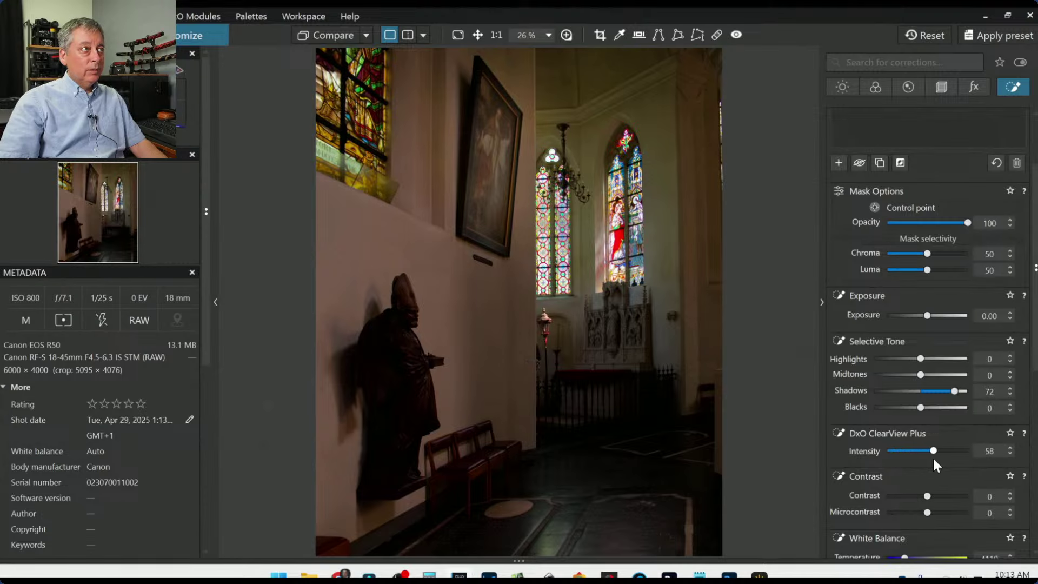
pyautogui.moveTo(965, 395)
pyautogui.mouseDown()
pyautogui.moveTo(976, 396)
pyautogui.moveTo(959, 393)
pyautogui.mouseUp()
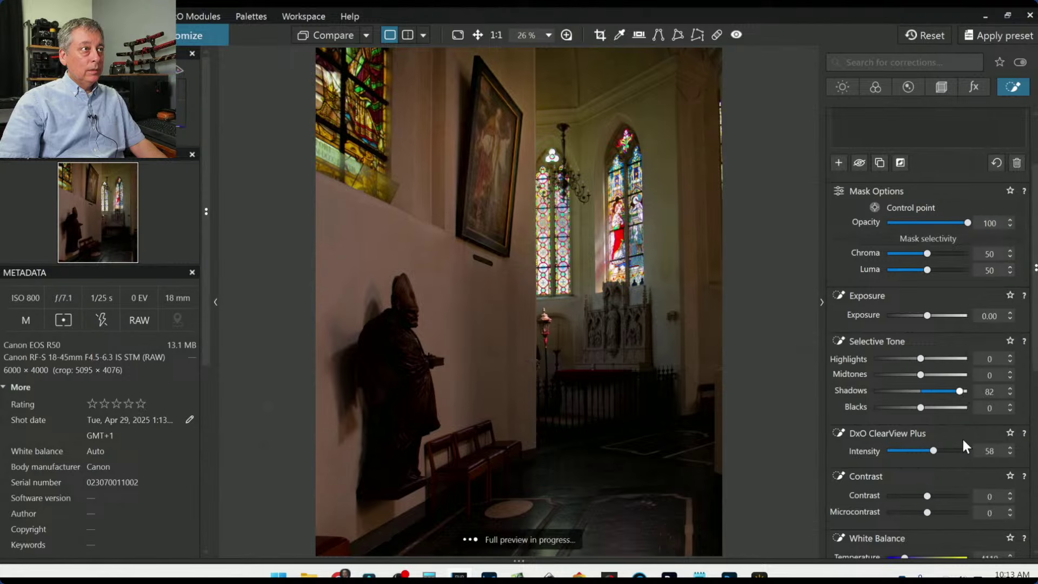
pyautogui.moveTo(676, 464)
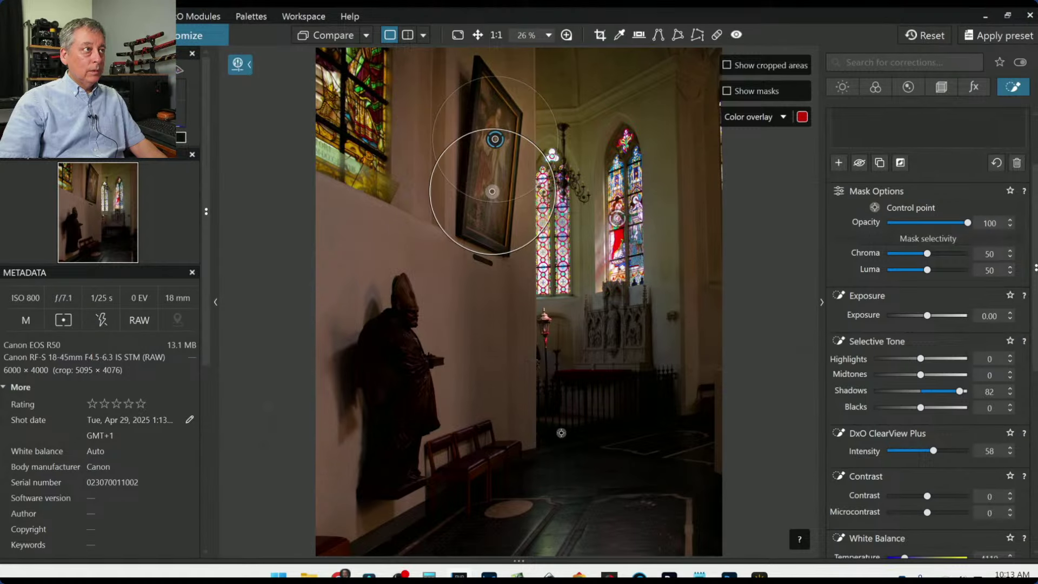
# Create a new control point mask with two points on the head and torso of the statue, reducing the points' radius.
pyautogui.click(412, 326)
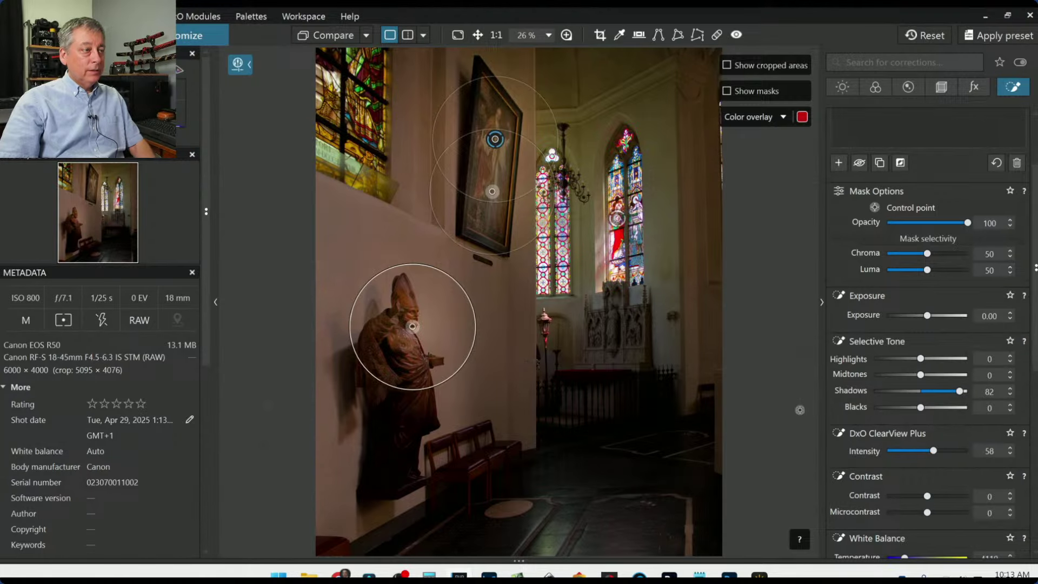
pyautogui.moveTo(412, 326); pyautogui.dragTo(492, 191)
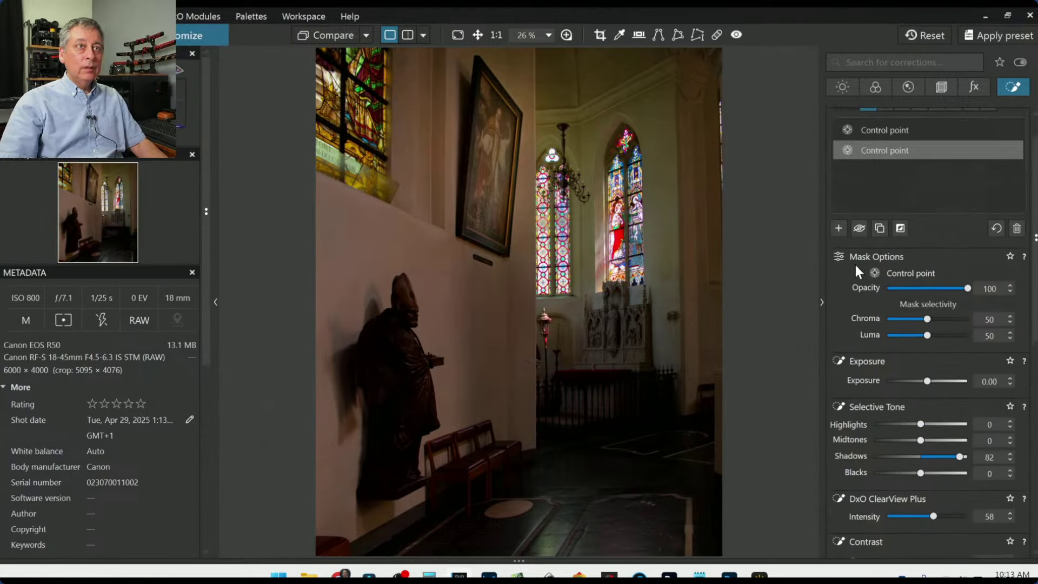
pyautogui.click(839, 227)
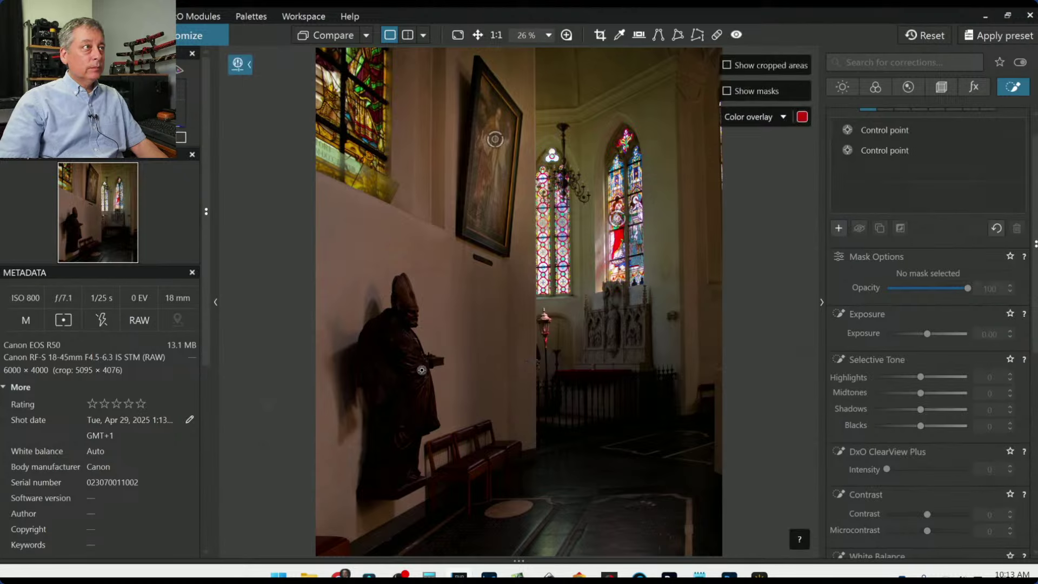
pyautogui.click(413, 325)
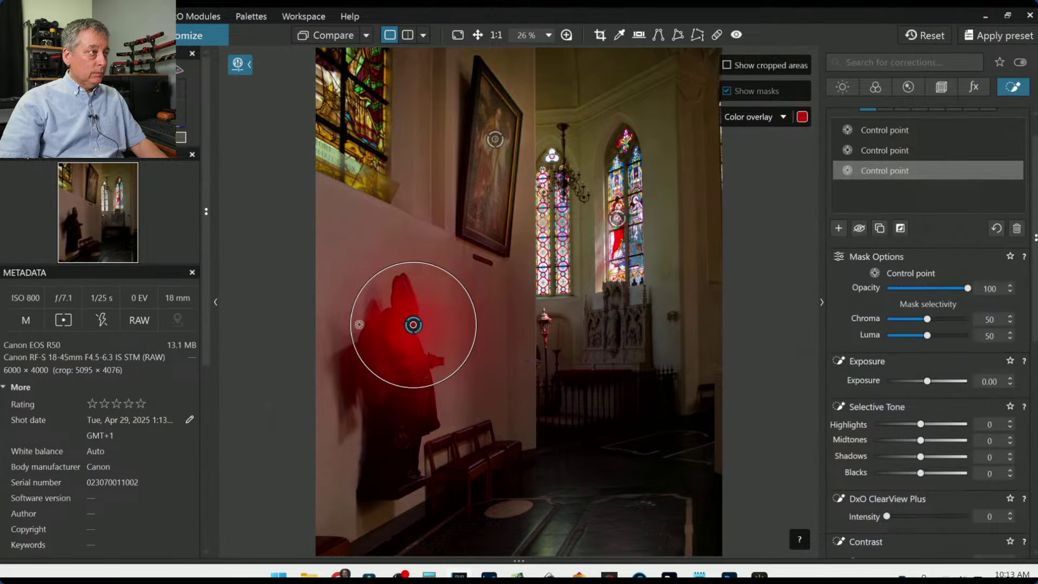
pyautogui.moveTo(352, 326); pyautogui.dragTo(413, 318)
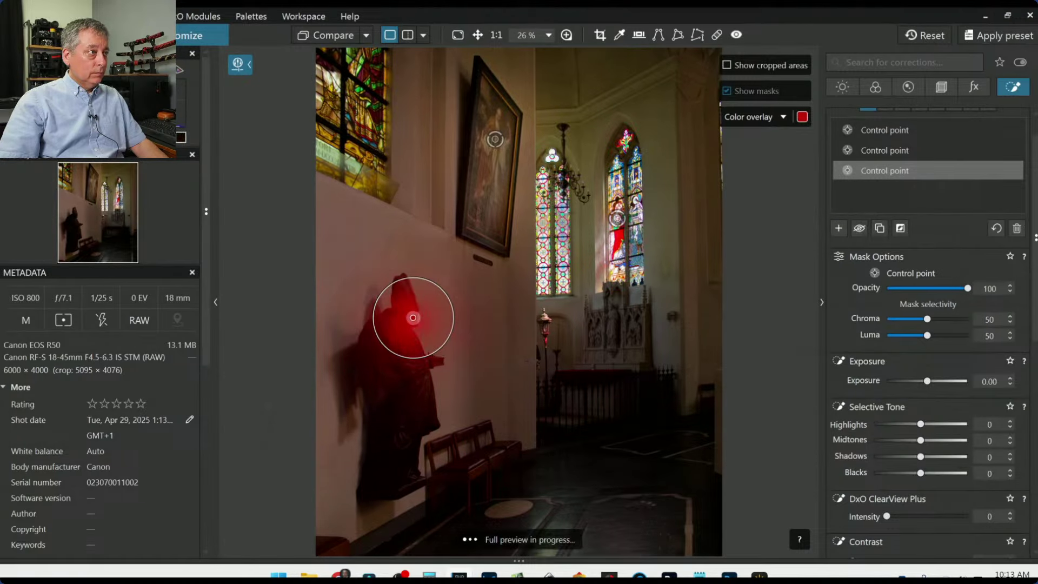
pyautogui.click(421, 365)
pyautogui.moveTo(455, 354); pyautogui.dragTo(453, 355)
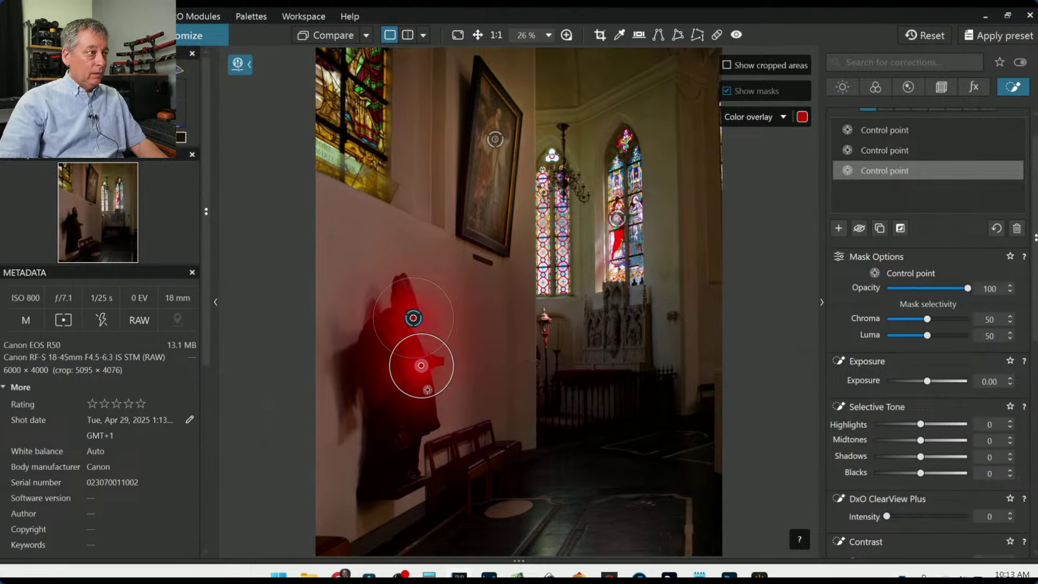
# Extend the statue's mask with three more control points down its robe and two points on the row of chairs.
pyautogui.click(427, 389)
pyautogui.click(429, 411)
pyautogui.click(414, 448)
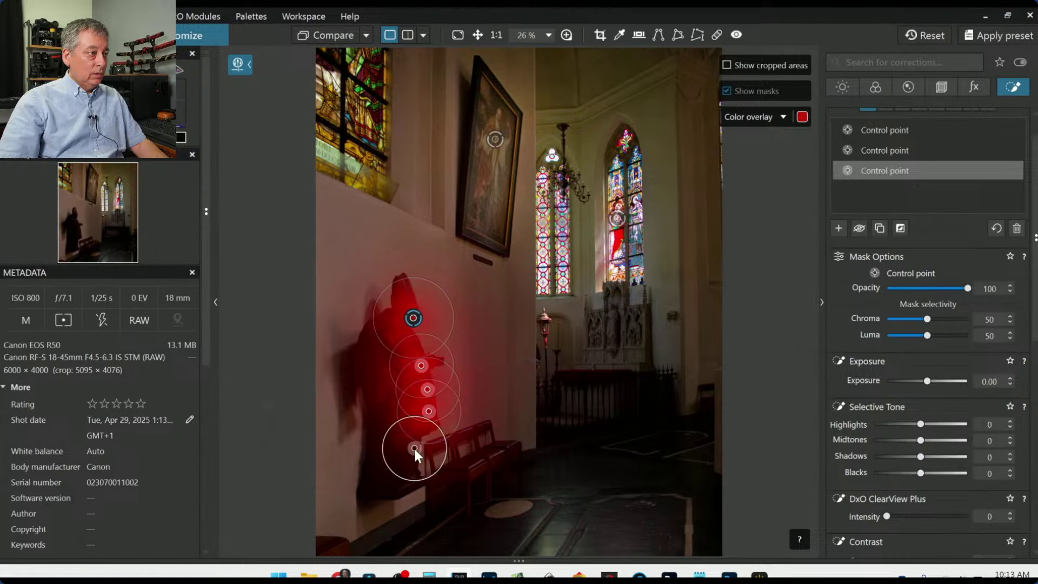
pyautogui.click(476, 461)
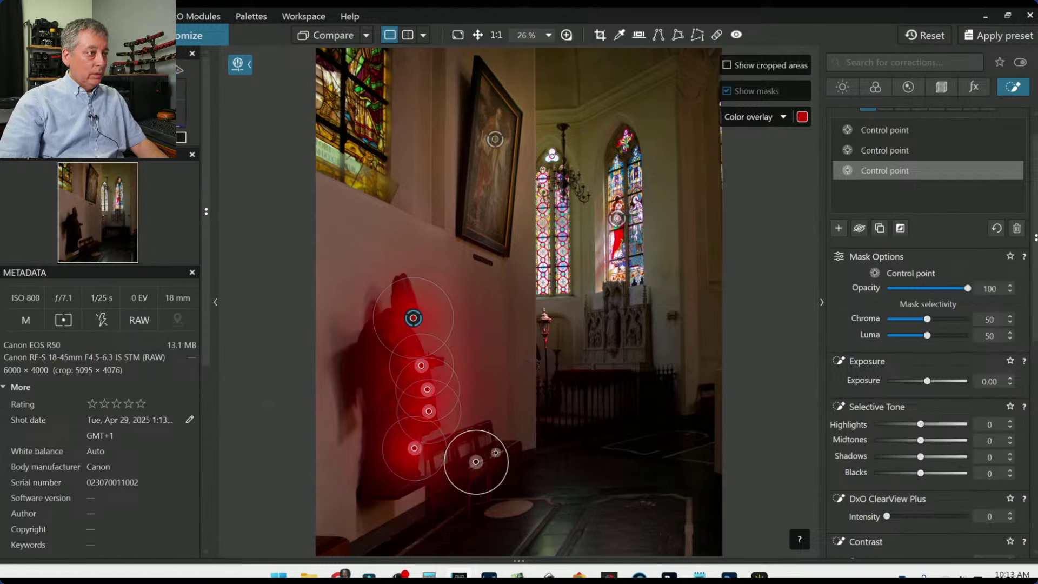
pyautogui.click(495, 452)
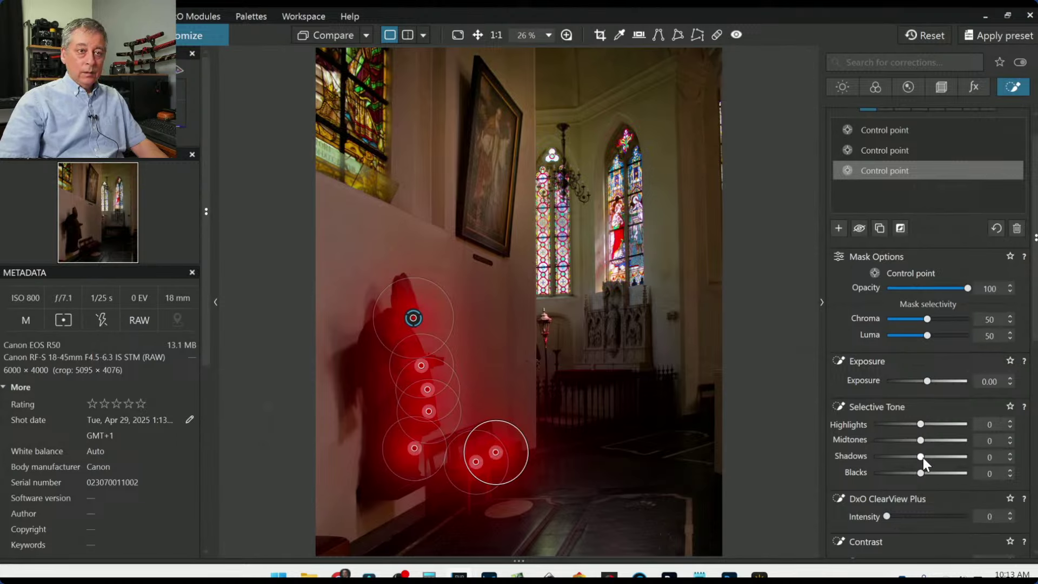
# Brighten the masked statue and chairs by setting shadows to 64.
pyautogui.moveTo(923, 457); pyautogui.dragTo(952, 472)
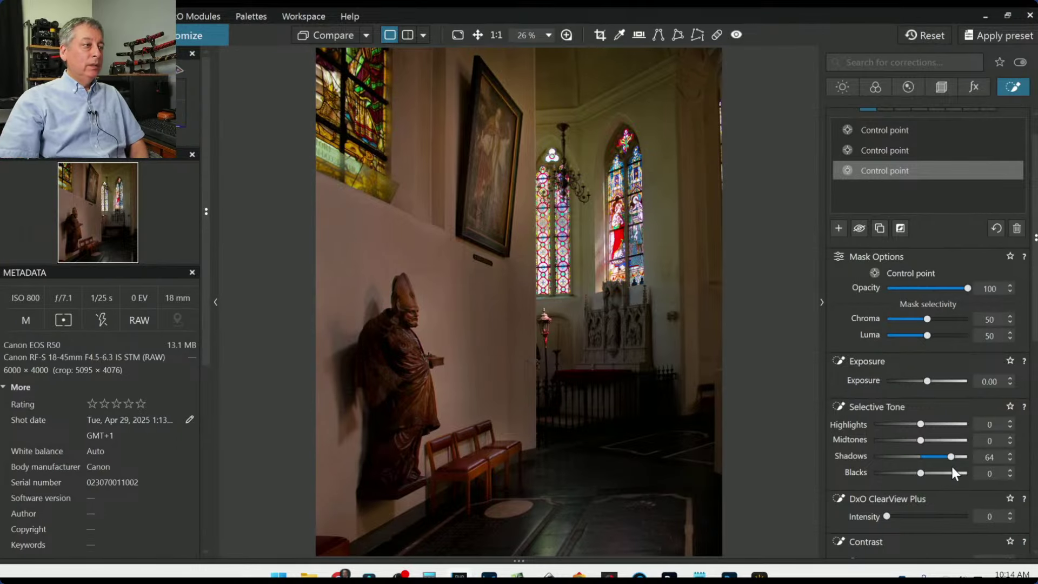
pyautogui.moveTo(764, 440)
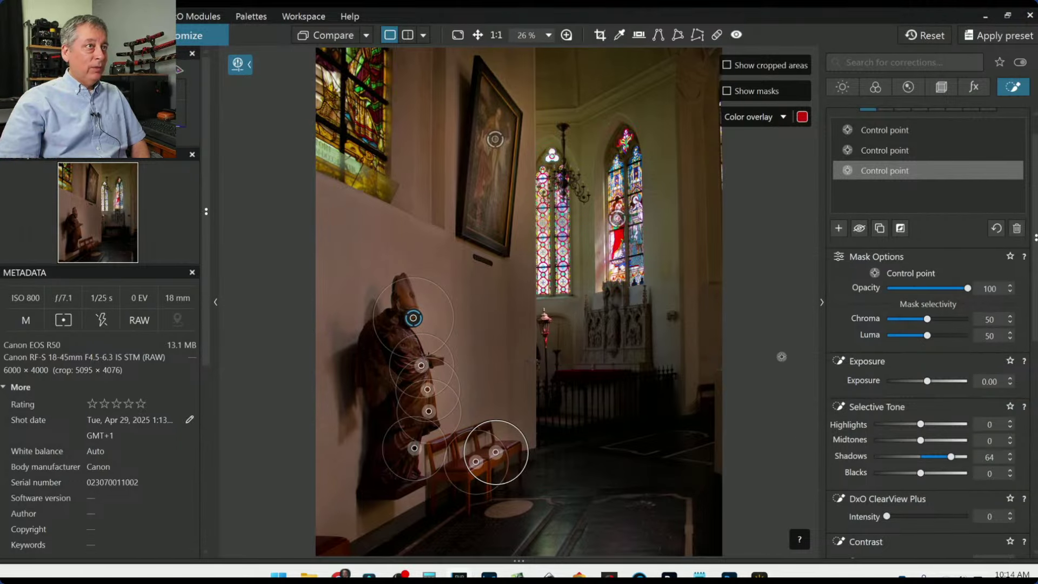
pyautogui.scroll(1, 865, 229)
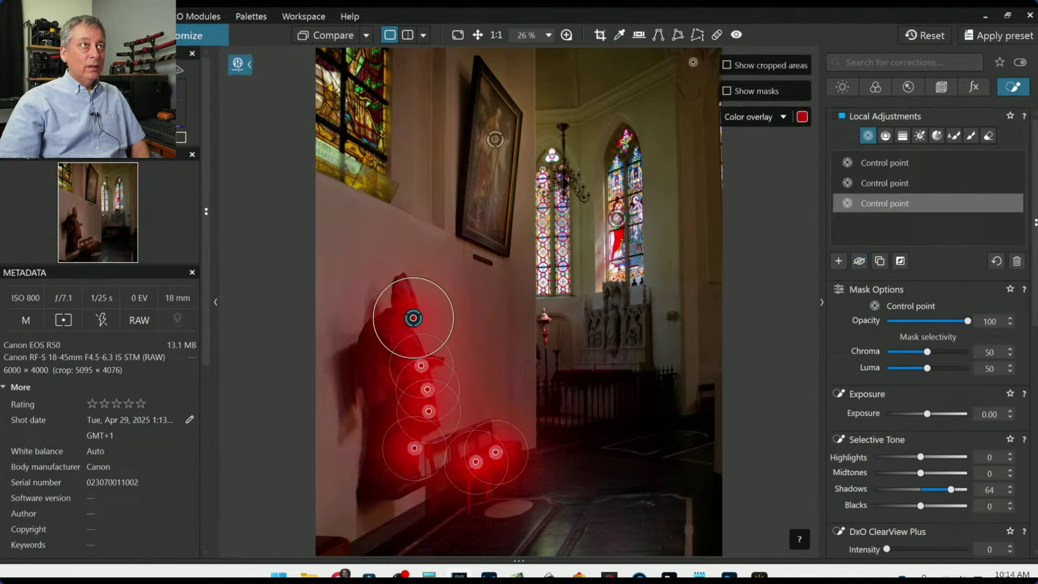
# Tighten the 5 × 4 crop to 4024 × 5031 px, shift it slightly upward, and apply it.
pyautogui.click(592, 35)
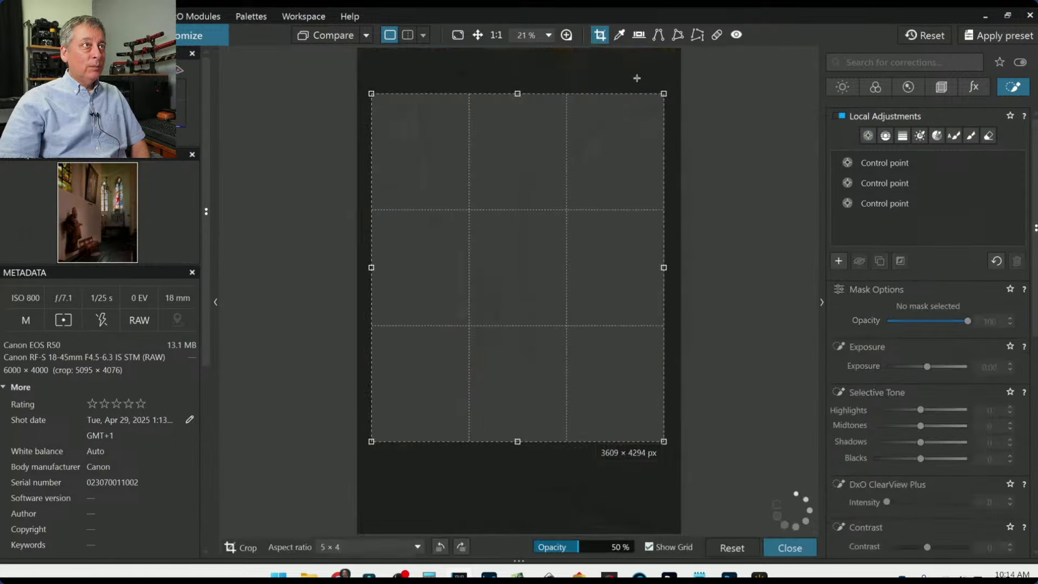
pyautogui.moveTo(657, 266); pyautogui.dragTo(653, 267)
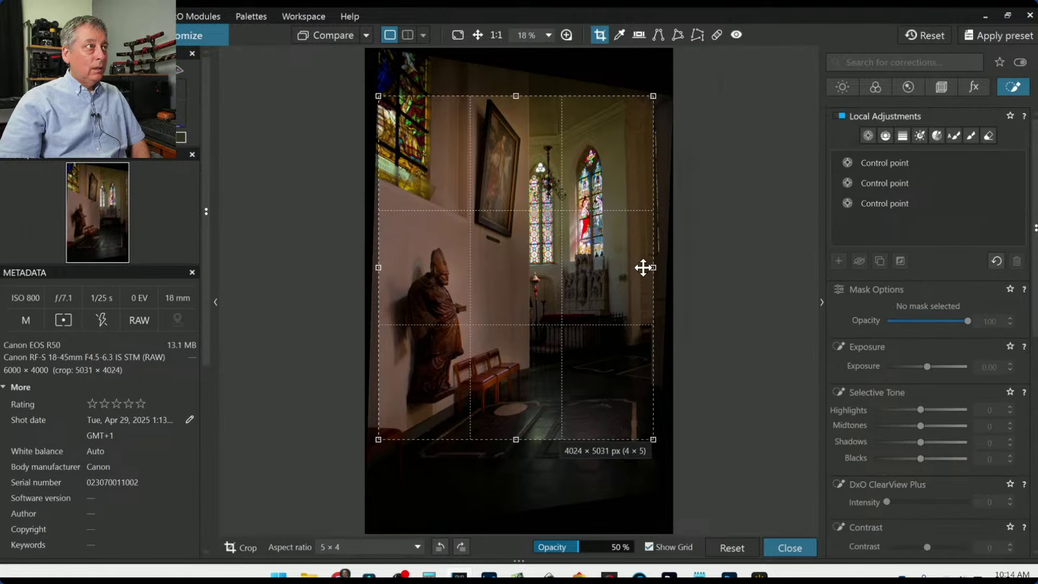
pyautogui.moveTo(597, 275); pyautogui.dragTo(597, 273)
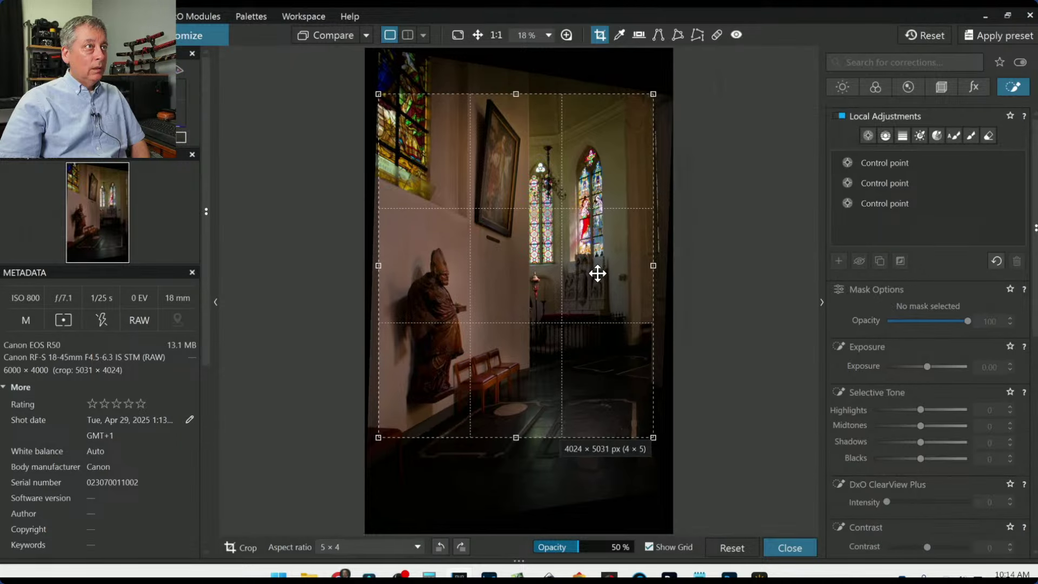
pyautogui.press('Return')
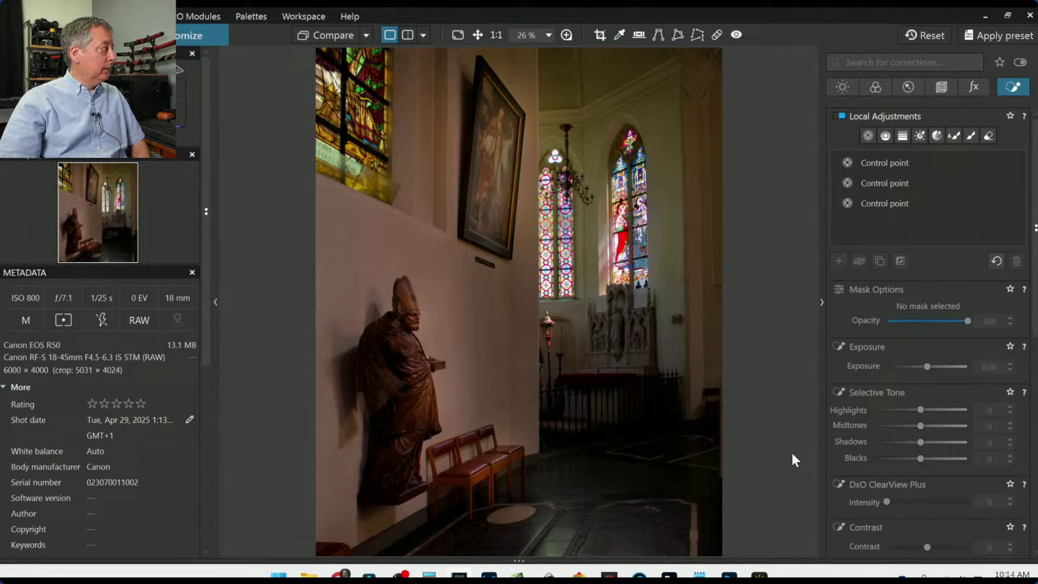
# Set the exposure of the whole image to 0.30.
pyautogui.click(844, 89)
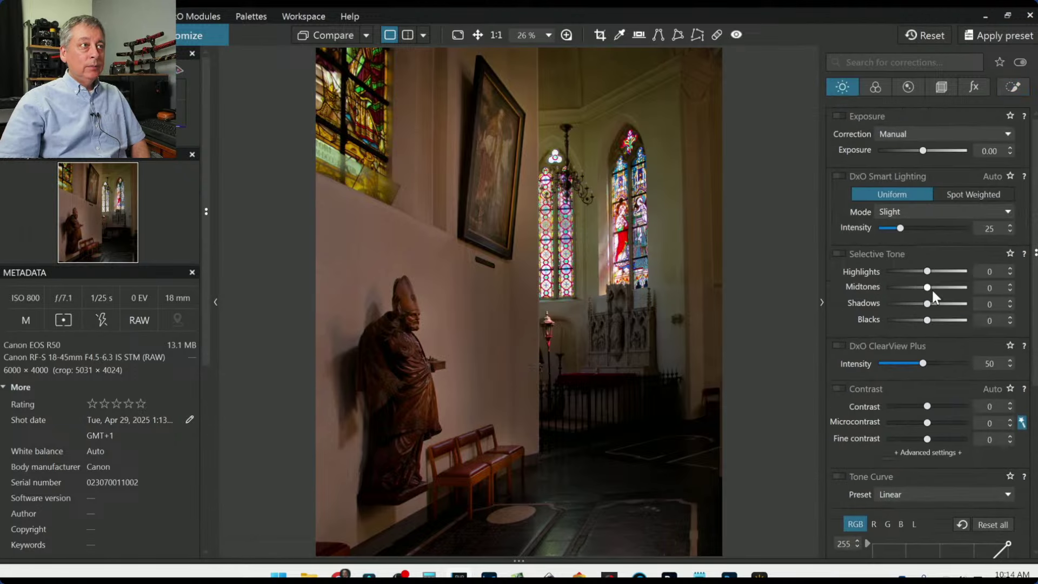
pyautogui.click(923, 151)
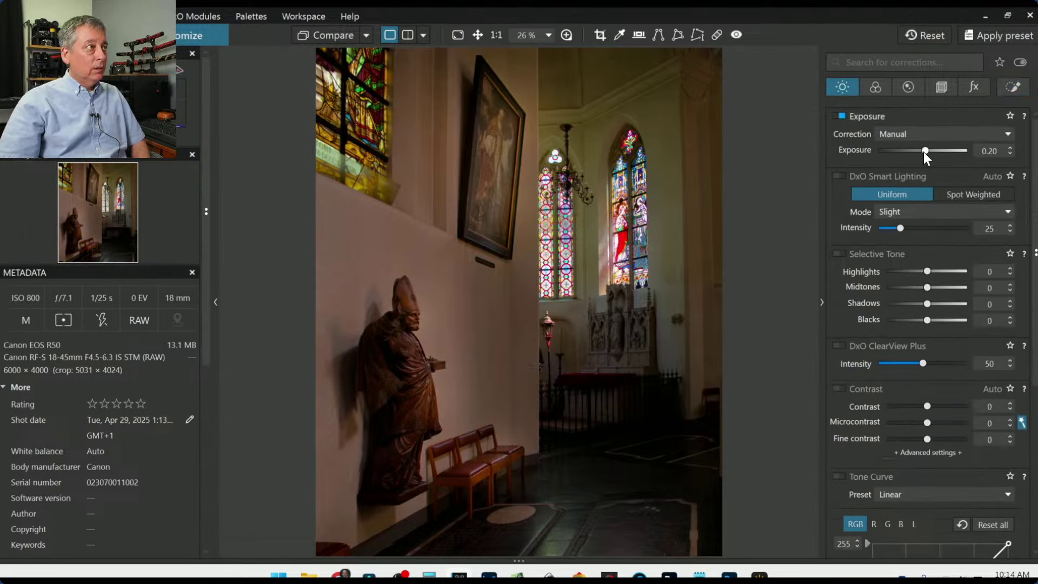
pyautogui.scroll(1, 923, 151)
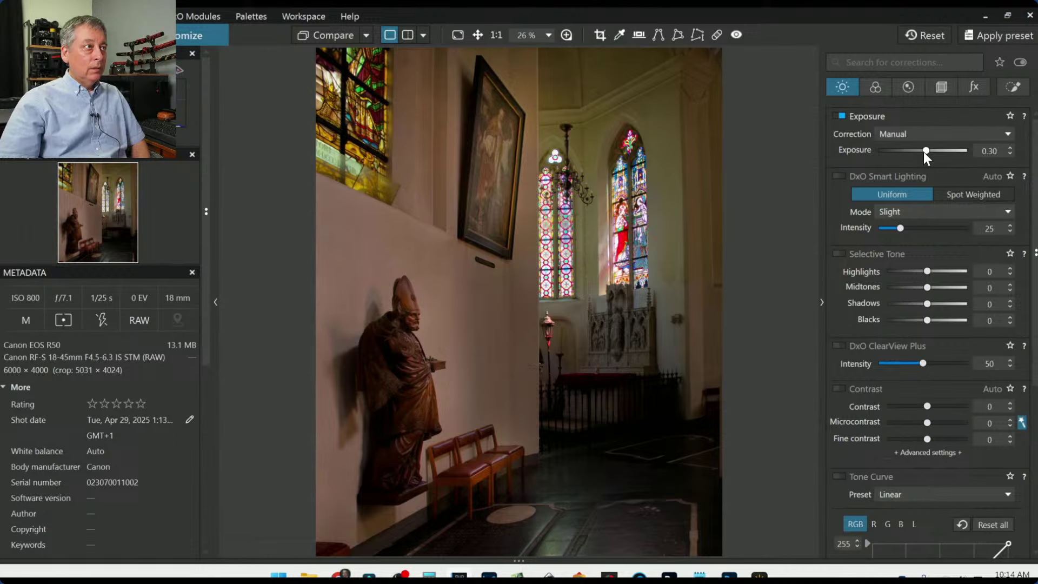
# Reselect the framed painting's mask and add control points on the upper and lower parts of the painting.
pyautogui.click(1005, 85)
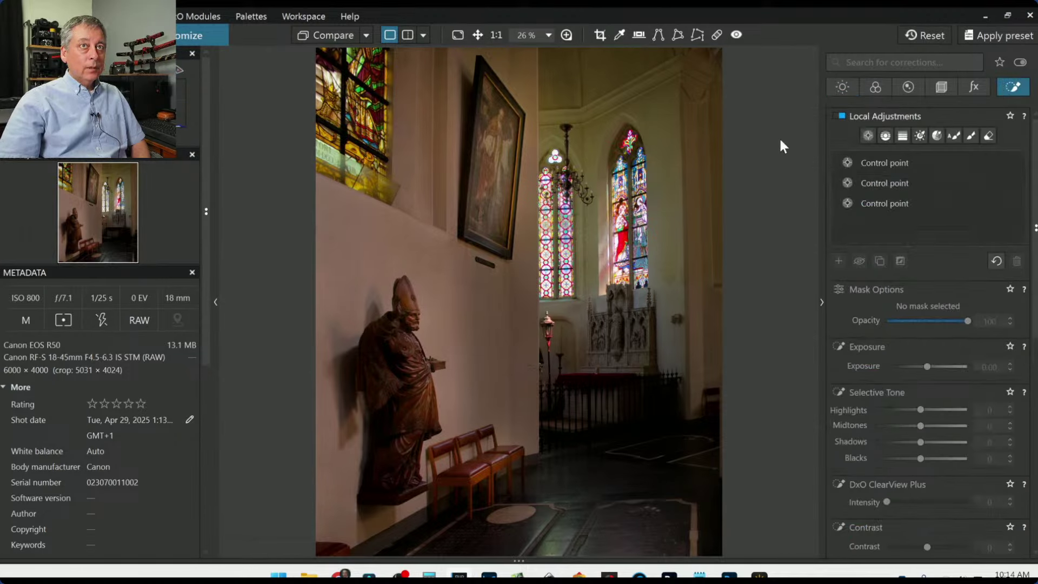
pyautogui.click(847, 163)
pyautogui.click(495, 141)
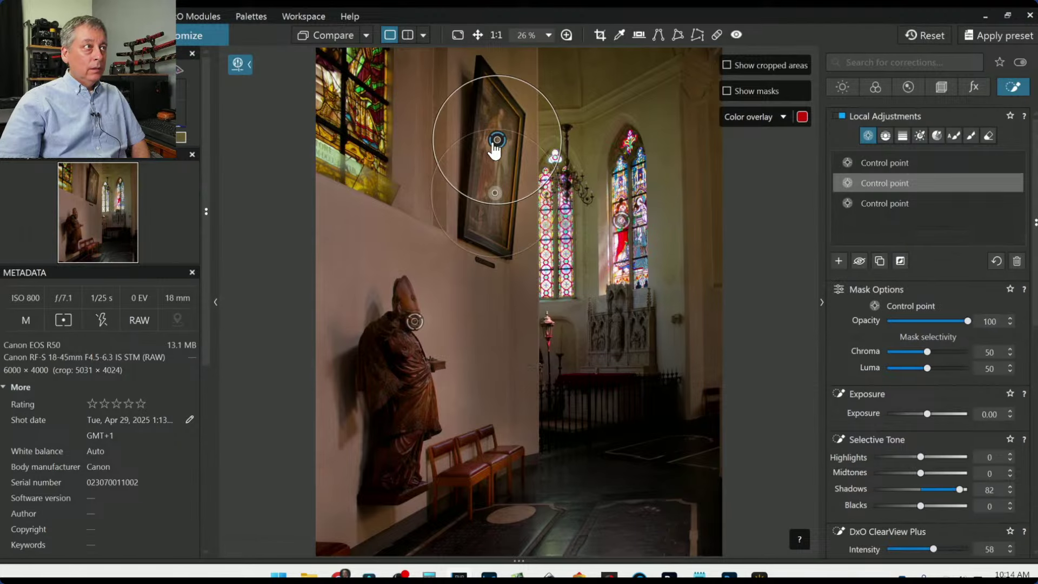
pyautogui.click(466, 107)
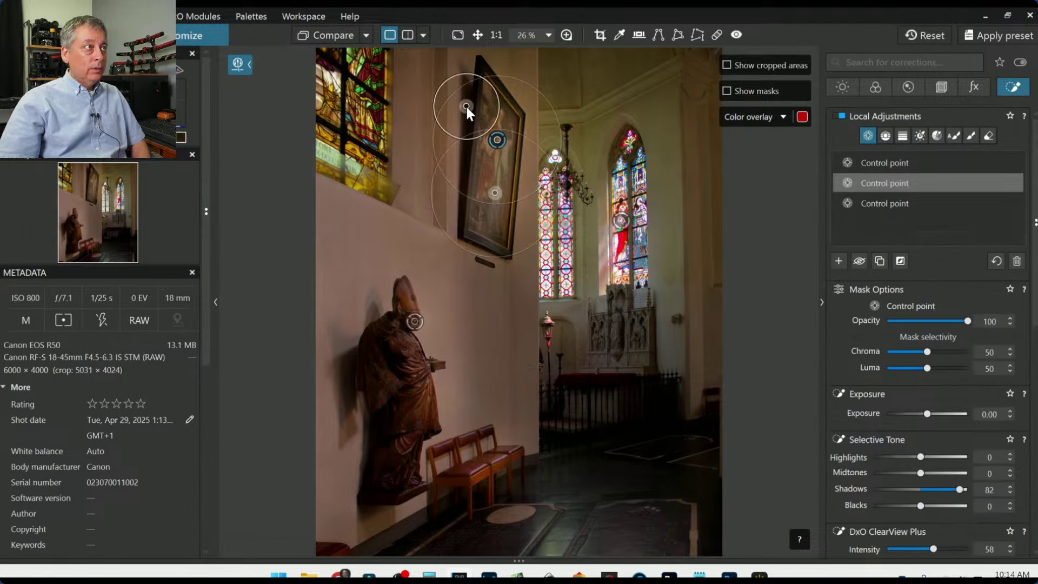
pyautogui.moveTo(466, 107); pyautogui.dragTo(490, 104)
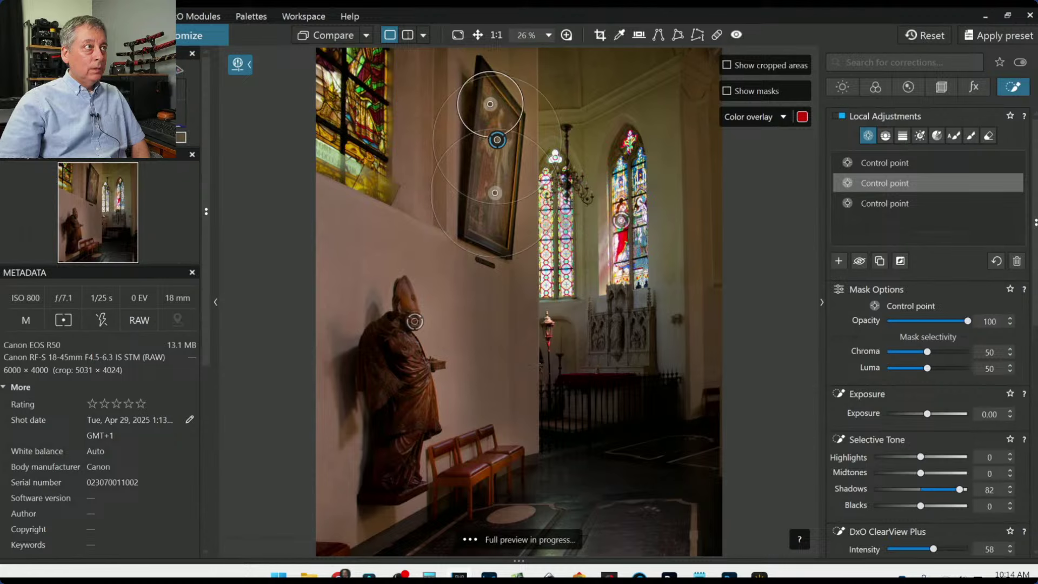
pyautogui.click(496, 226)
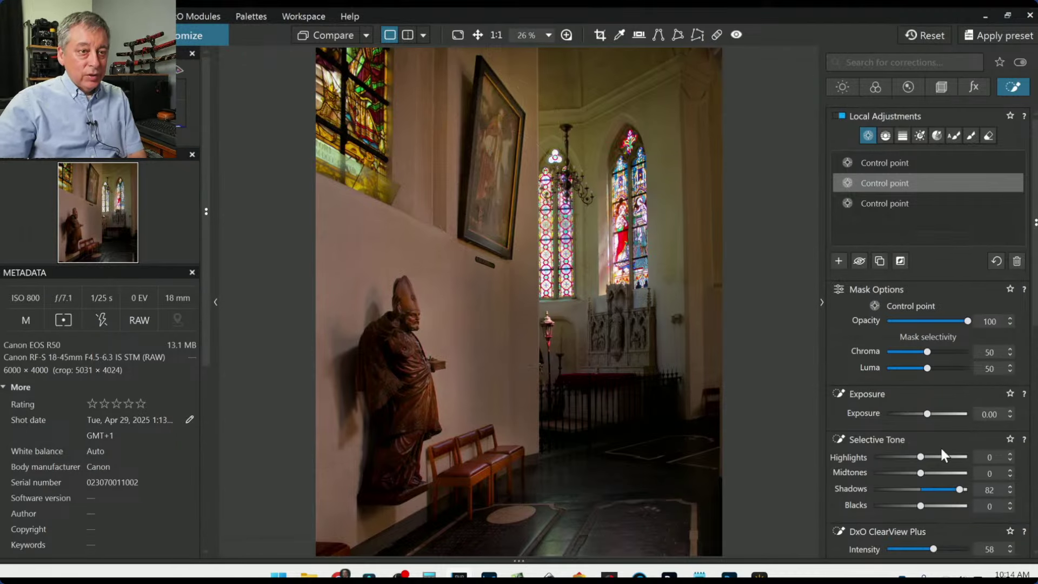
# Set the painting mask's highlights to -19 and its microcontrast to 48.
pyautogui.moveTo(922, 457)
pyautogui.mouseDown()
pyautogui.moveTo(901, 454)
pyautogui.moveTo(911, 456)
pyautogui.mouseUp()
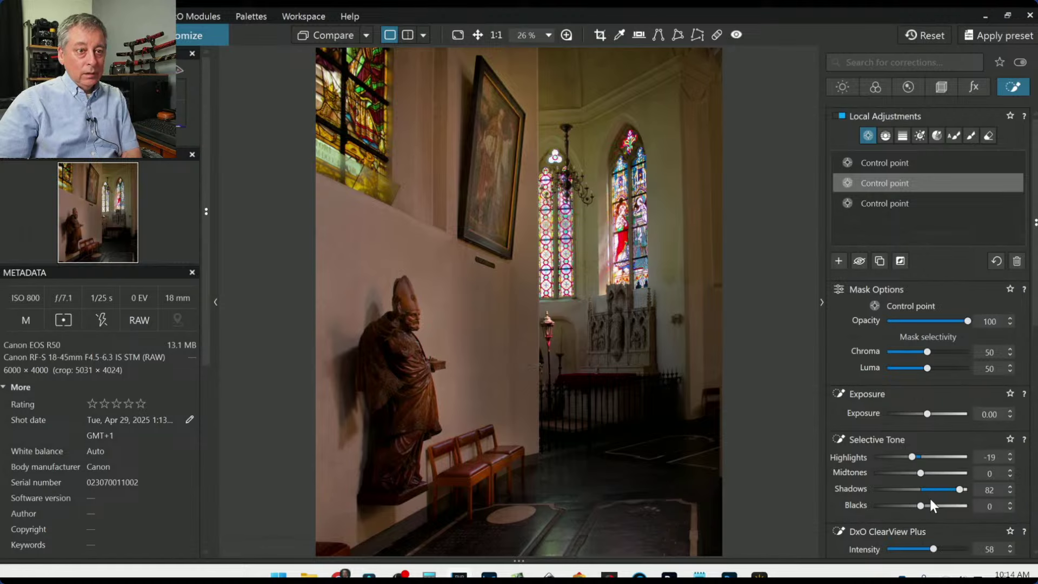
pyautogui.scroll(-2, 929, 498)
pyautogui.moveTo(928, 513)
pyautogui.mouseDown()
pyautogui.moveTo(956, 516)
pyautogui.moveTo(946, 517)
pyautogui.mouseUp()
pyautogui.moveTo(525, 289)
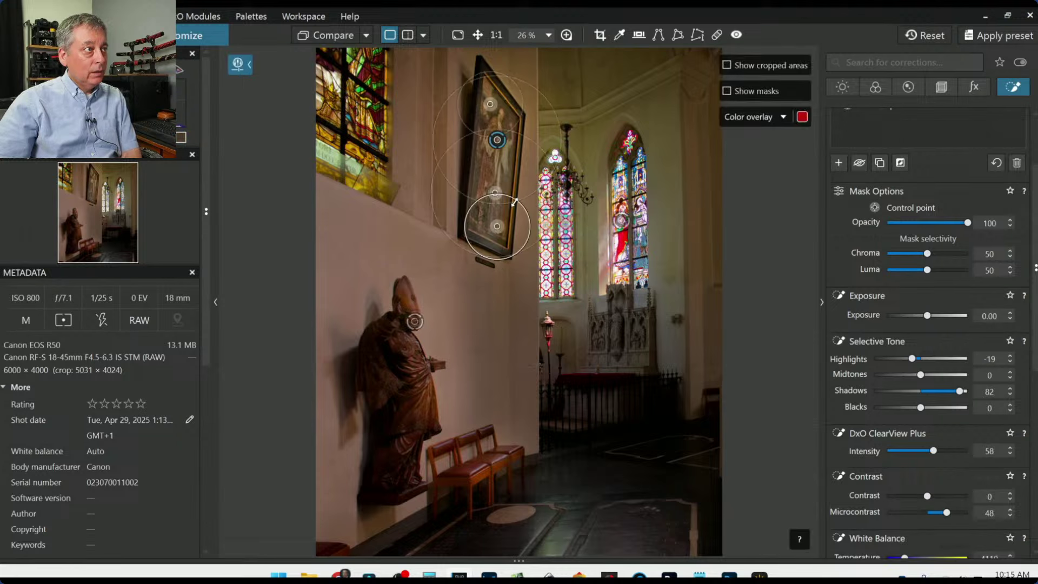
pyautogui.moveTo(514, 203); pyautogui.dragTo(509, 209)
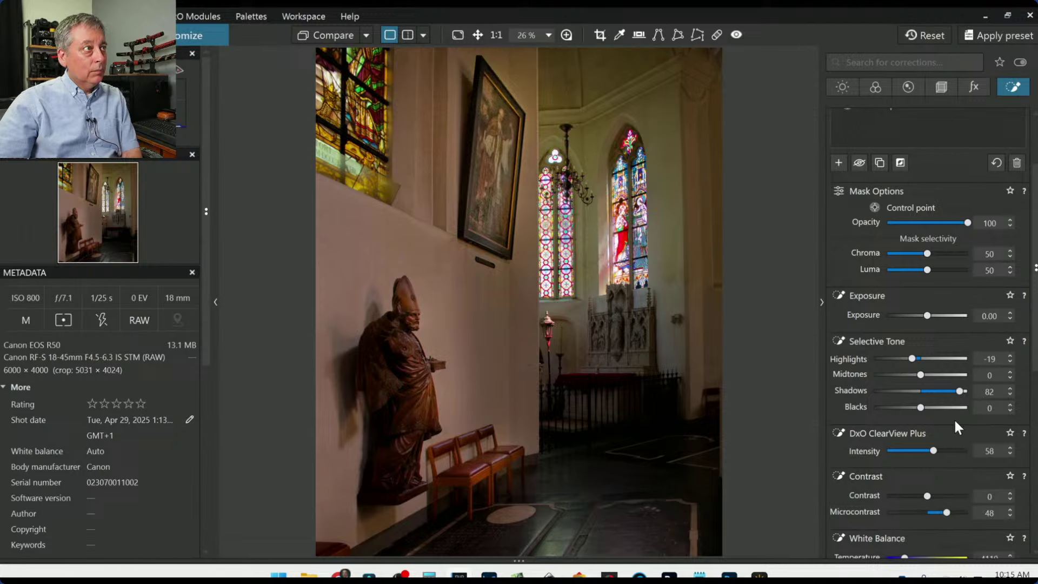
# Try boosting the painting mask's overall vibrancy and a saturation of 52 in HSL, resetting each.
pyautogui.scroll(-3, 955, 421)
pyautogui.scroll(-3, 952, 418)
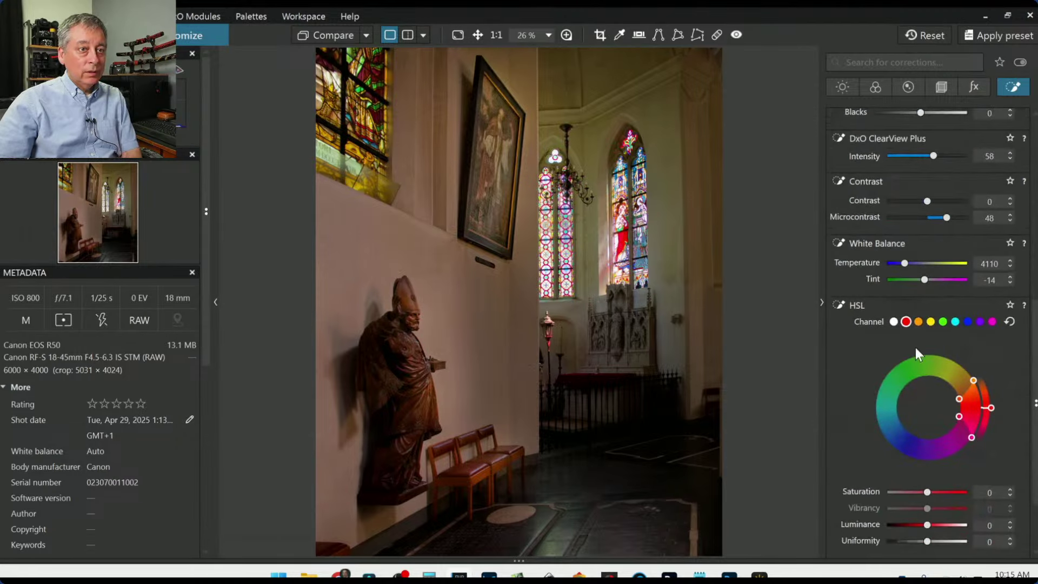
pyautogui.click(894, 320)
pyautogui.scroll(-3, 864, 379)
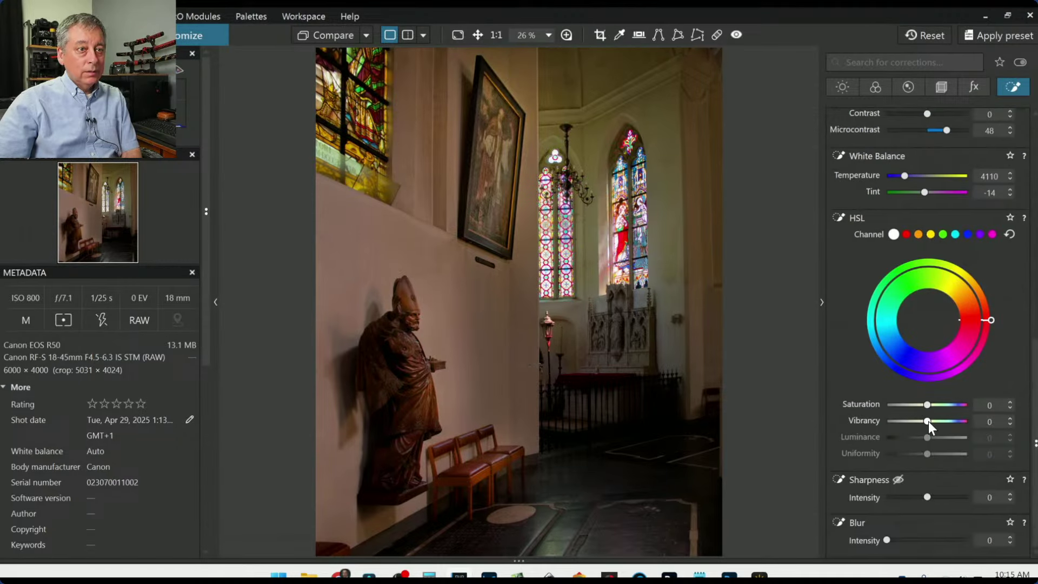
pyautogui.moveTo(928, 421); pyautogui.dragTo(950, 427)
pyautogui.doubleClick(951, 425)
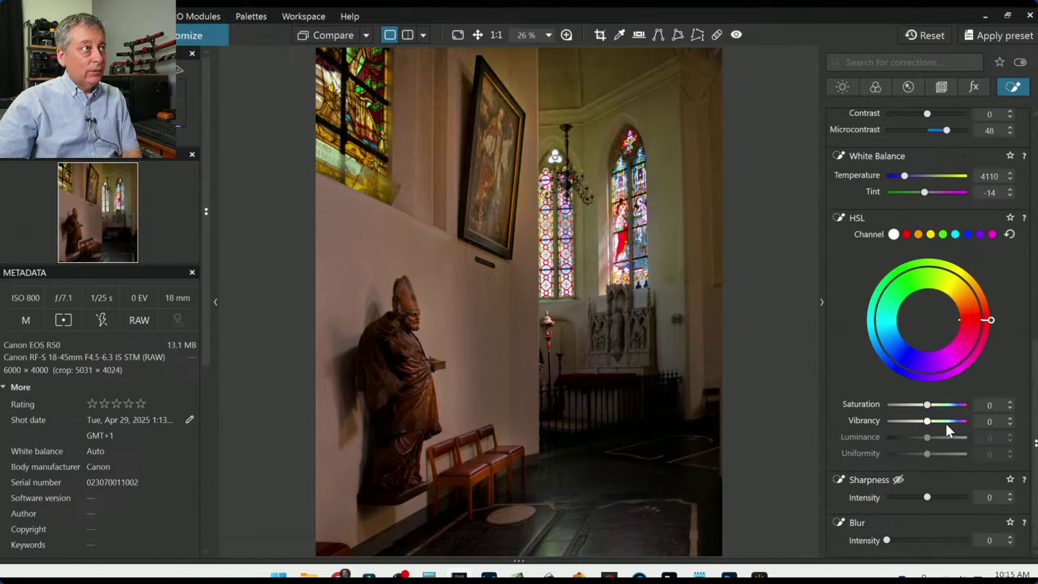
pyautogui.moveTo(928, 407); pyautogui.dragTo(948, 411)
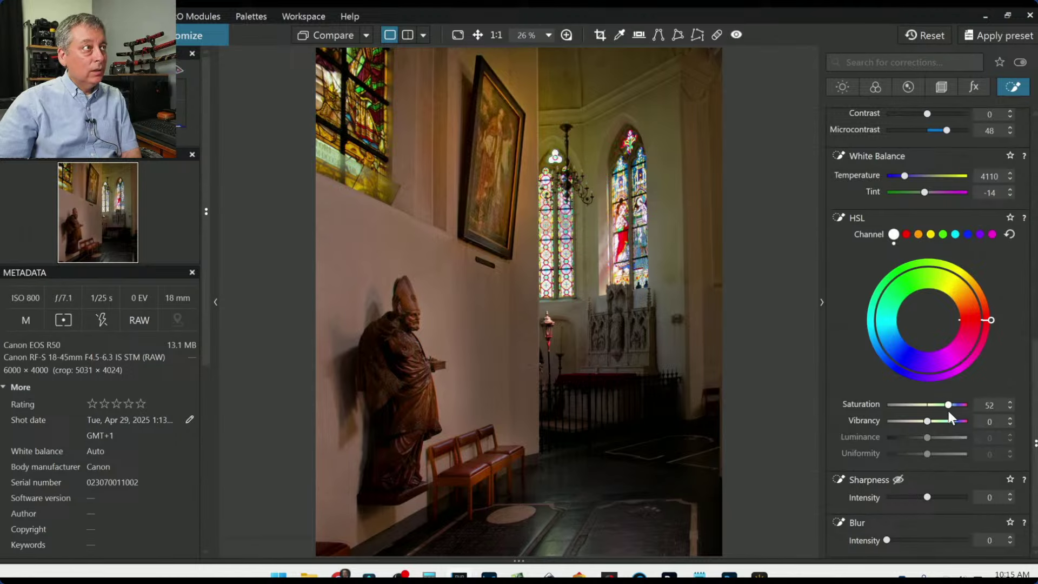
pyautogui.doubleClick(948, 406)
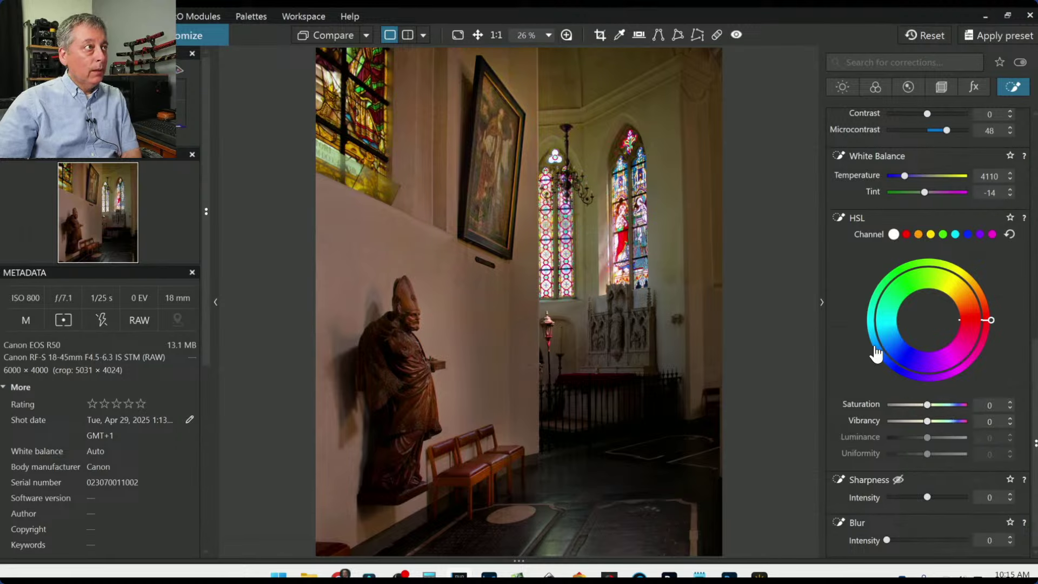
# Set the luminance of the yellow HSL channel to 62 in the painting's mask.
pyautogui.click(930, 238)
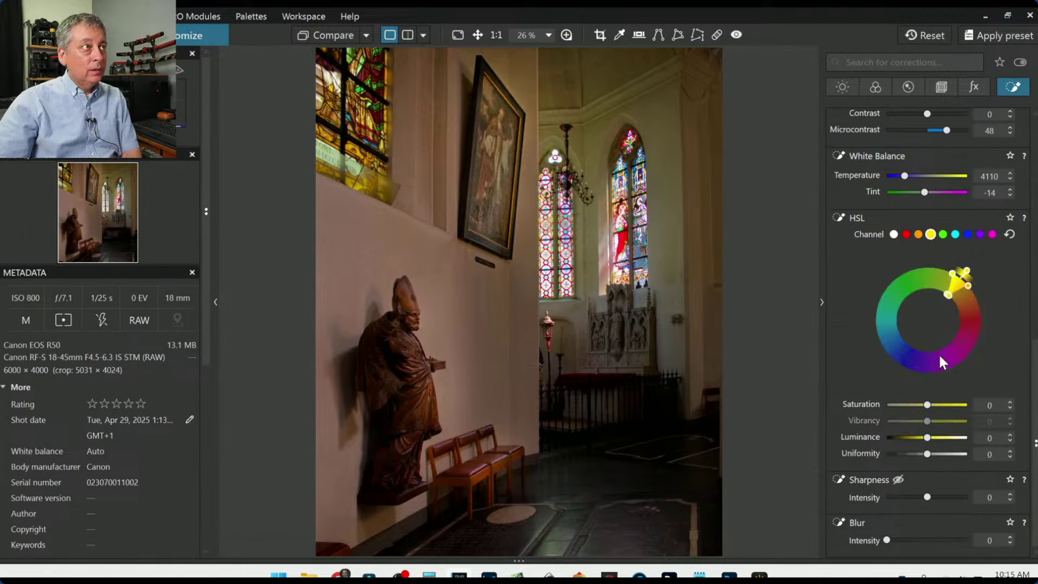
pyautogui.click(963, 438)
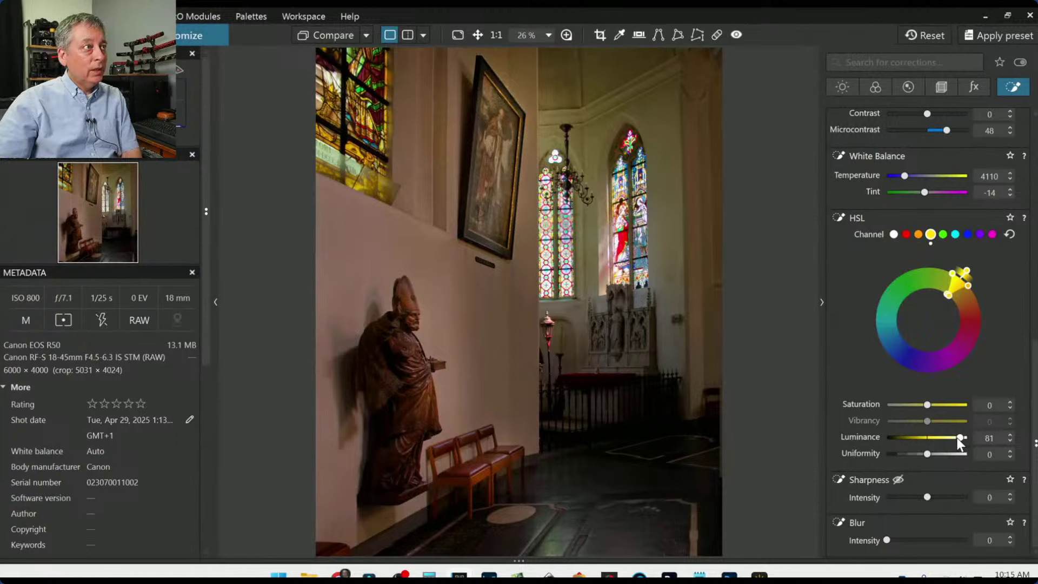
pyautogui.moveTo(962, 438); pyautogui.dragTo(952, 438)
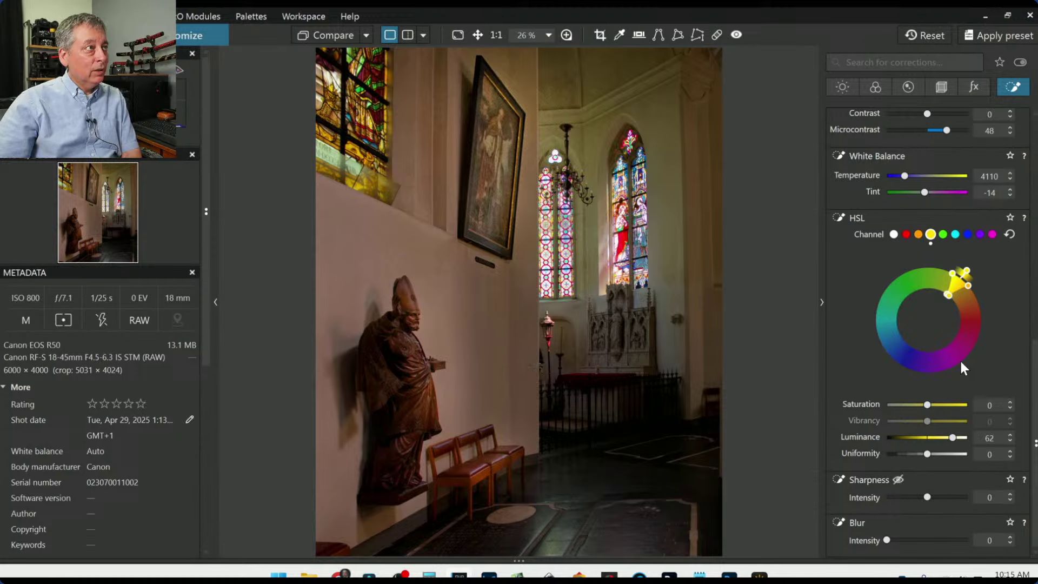
# Set the red HSL channel's saturation to 100 in the painting's mask and widen its color range slightly toward orange.
pyautogui.click(906, 234)
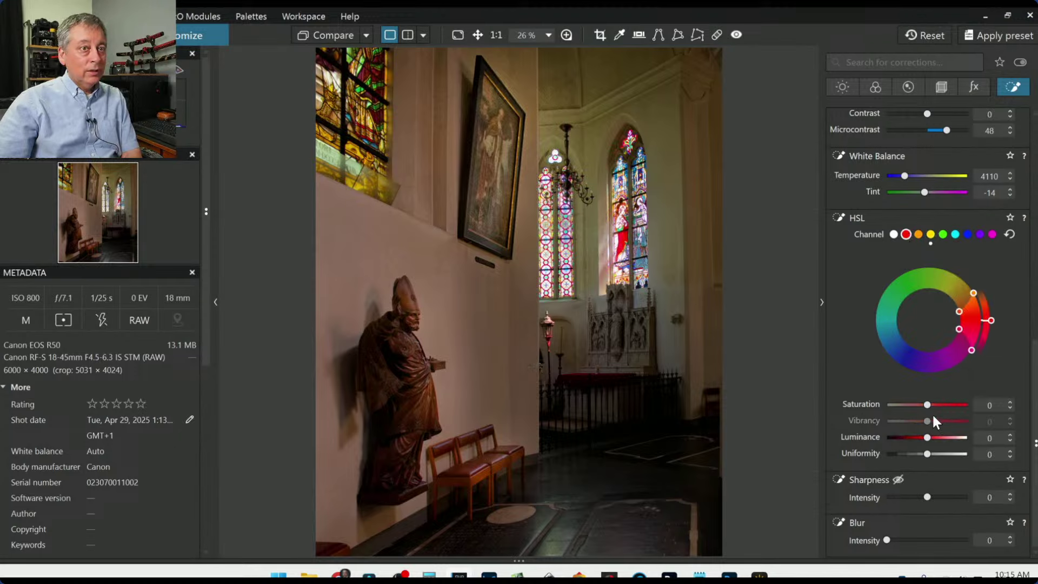
pyautogui.moveTo(929, 405); pyautogui.dragTo(961, 417)
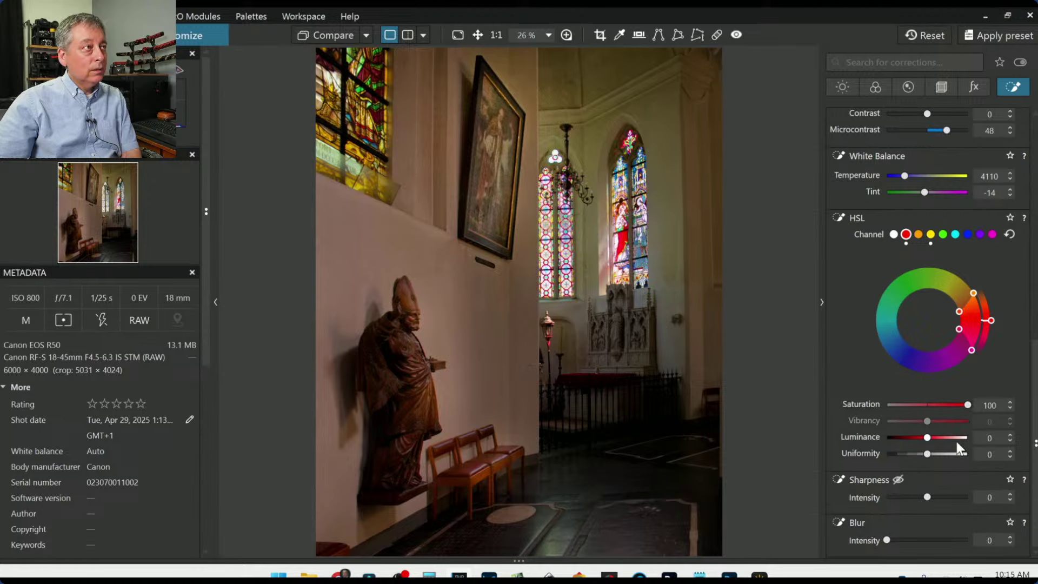
pyautogui.moveTo(964, 327); pyautogui.dragTo(961, 317)
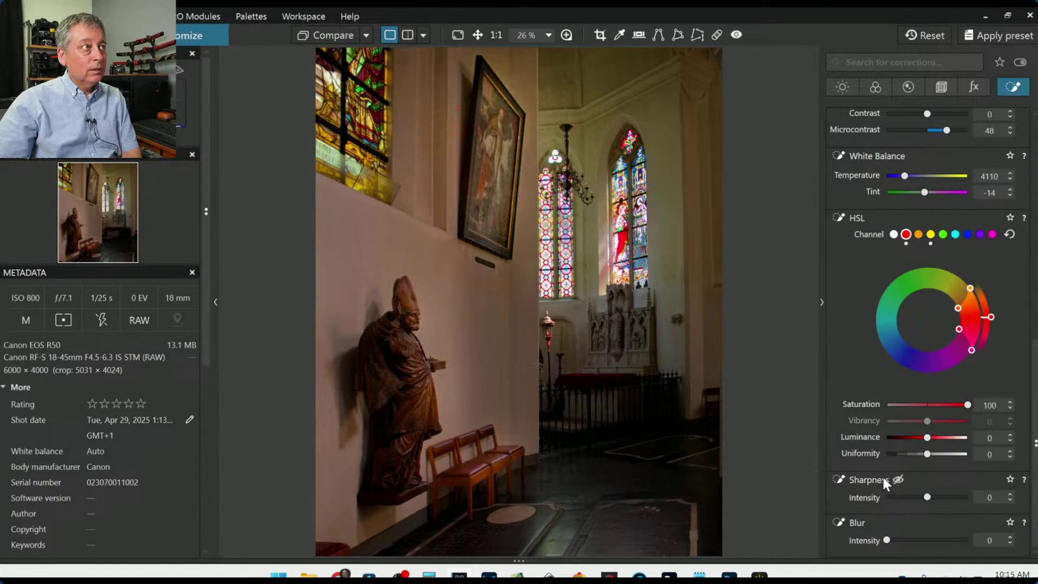
pyautogui.click(773, 373)
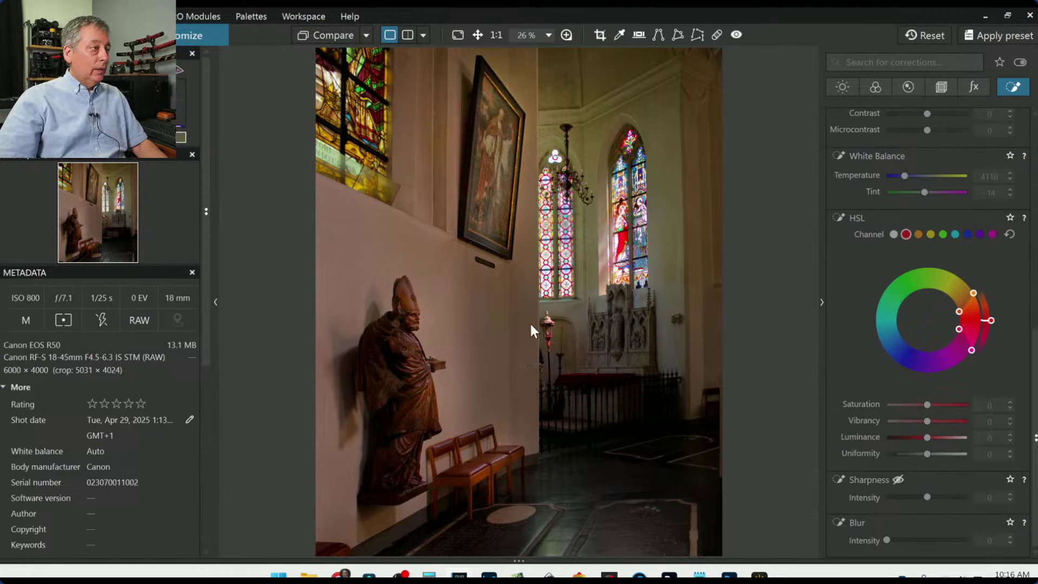
# Reselect the statue and chairs mask and set its ClearView Plus intensity to 51 and microcontrast to 45.
pyautogui.scroll(2, 945, 271)
pyautogui.scroll(5, 945, 262)
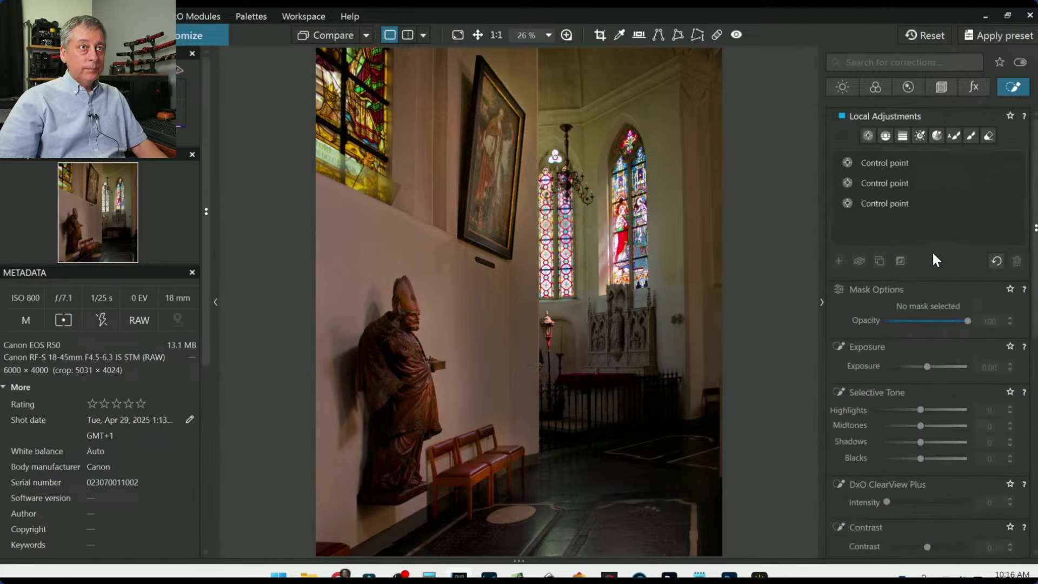
pyautogui.click(903, 203)
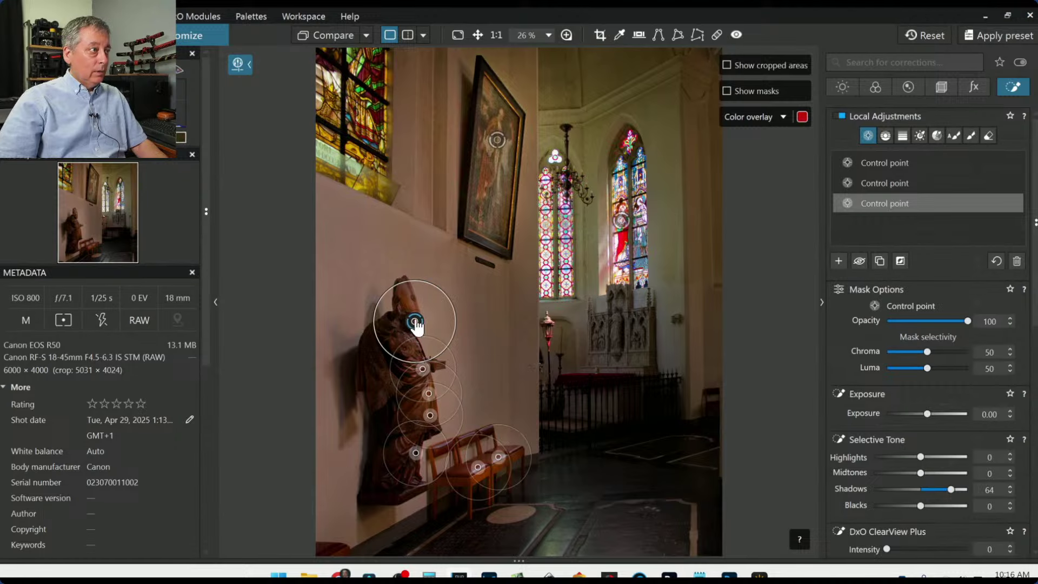
pyautogui.click(415, 322)
pyautogui.click(415, 321)
pyautogui.scroll(-3, 909, 441)
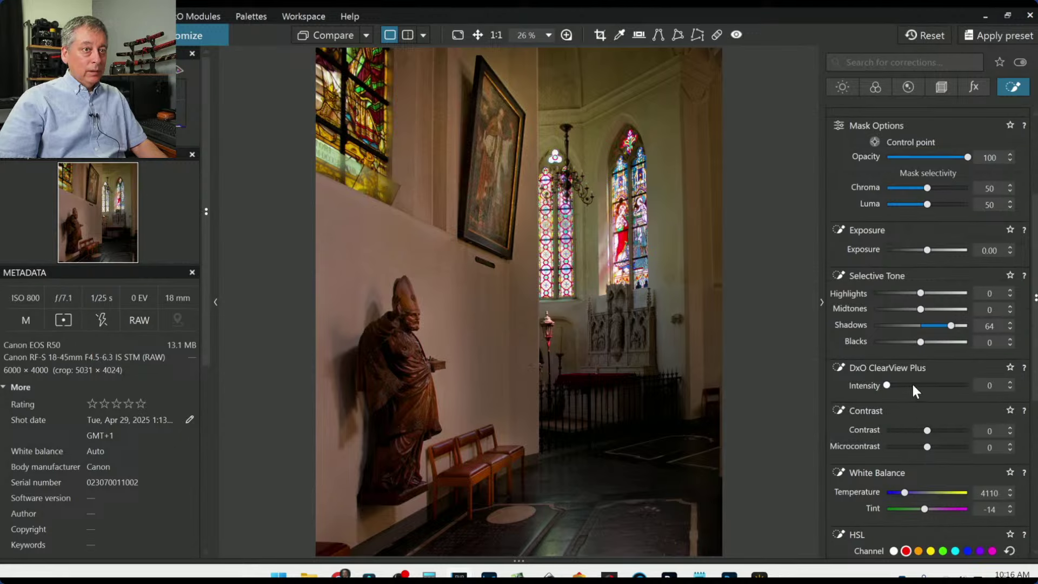
pyautogui.moveTo(913, 384); pyautogui.dragTo(928, 384)
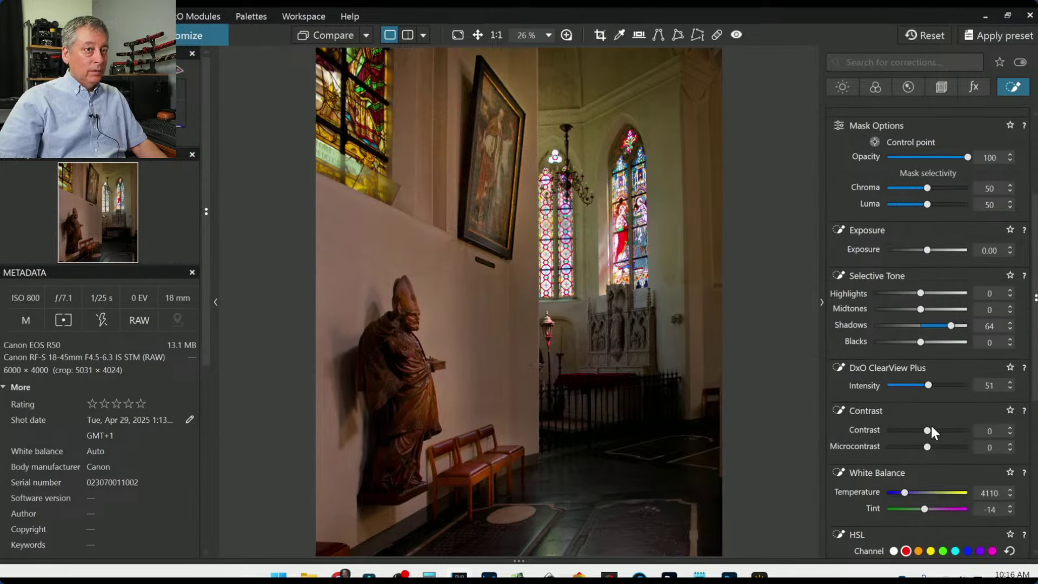
pyautogui.moveTo(927, 446); pyautogui.dragTo(945, 447)
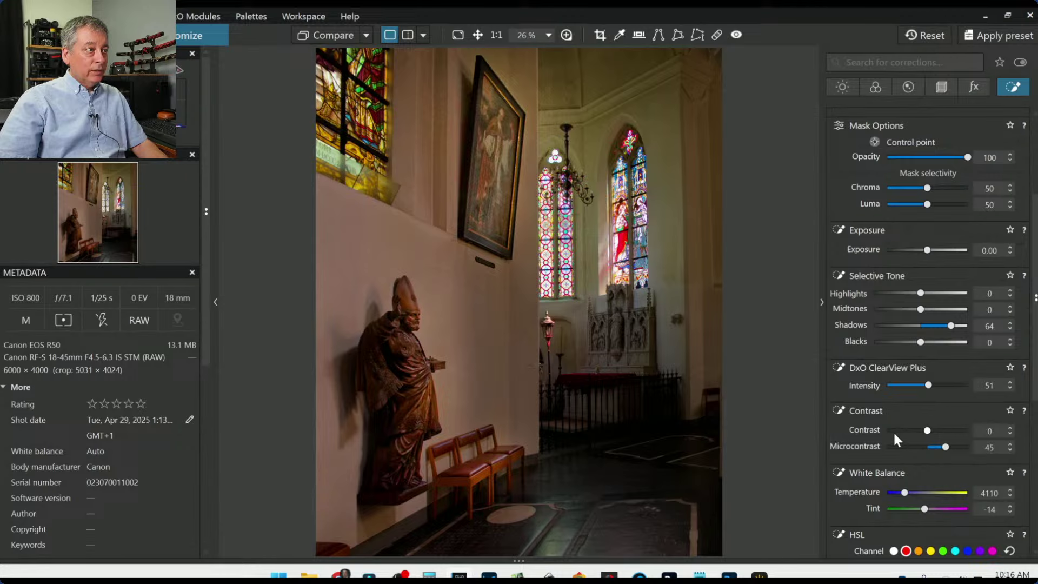
# Set the saturation of the red HSL channel to -54 in the statue and chairs mask.
pyautogui.scroll(-1, 887, 421)
pyautogui.scroll(-4, 887, 420)
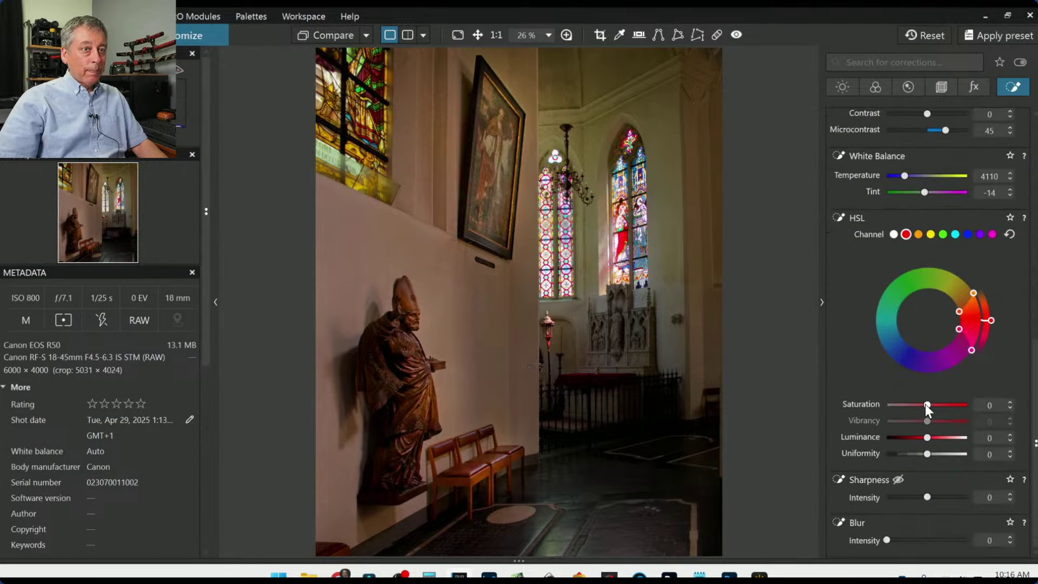
pyautogui.moveTo(925, 405); pyautogui.dragTo(905, 404)
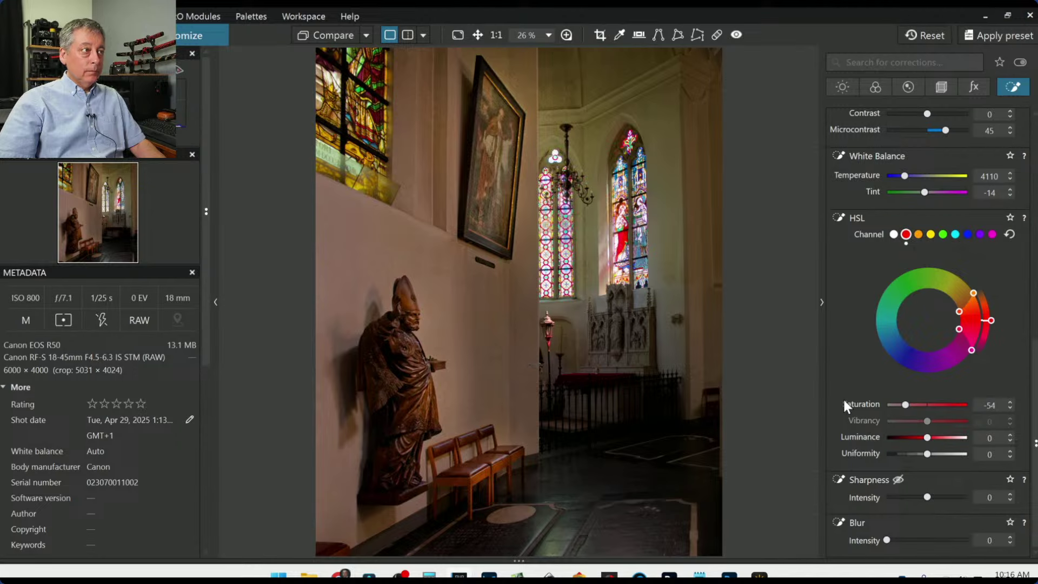
pyautogui.press('l')
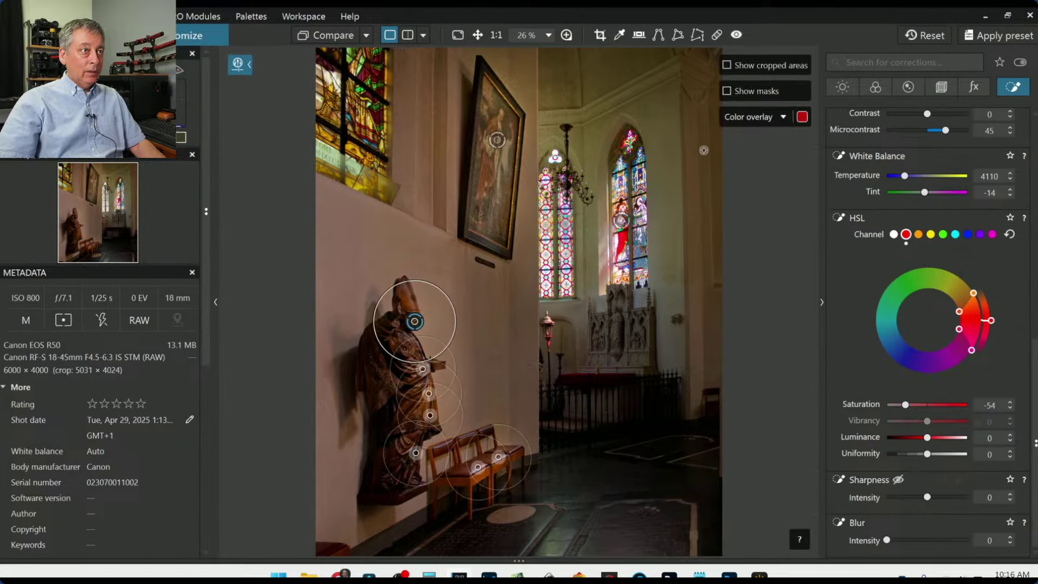
pyautogui.press('l')
# Add a new control line mask along the bright pillar at the photo's right edge, with its boundary just inside the pillar.
pyautogui.scroll(2, 910, 355)
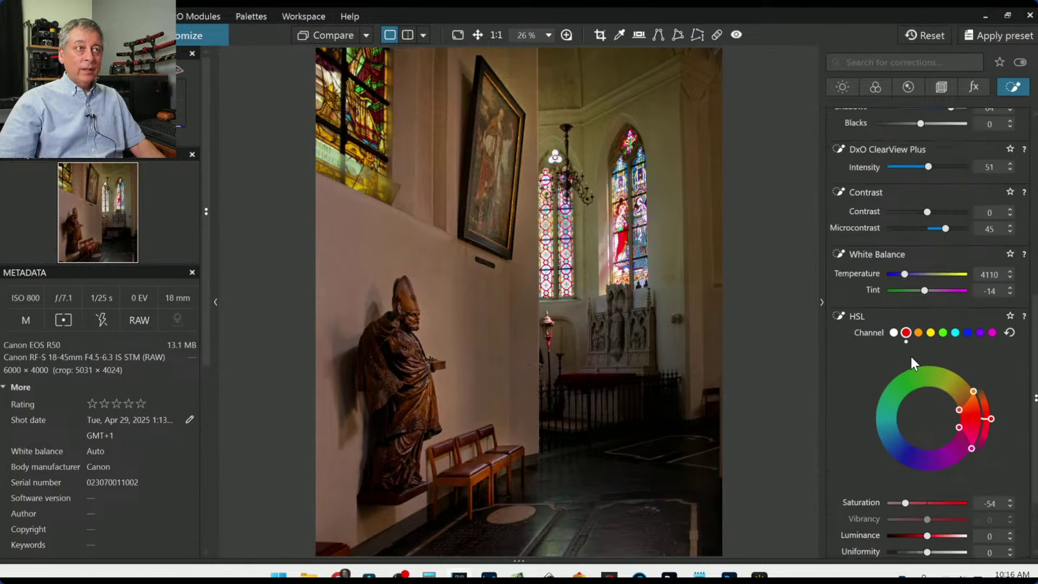
pyautogui.scroll(8, 910, 355)
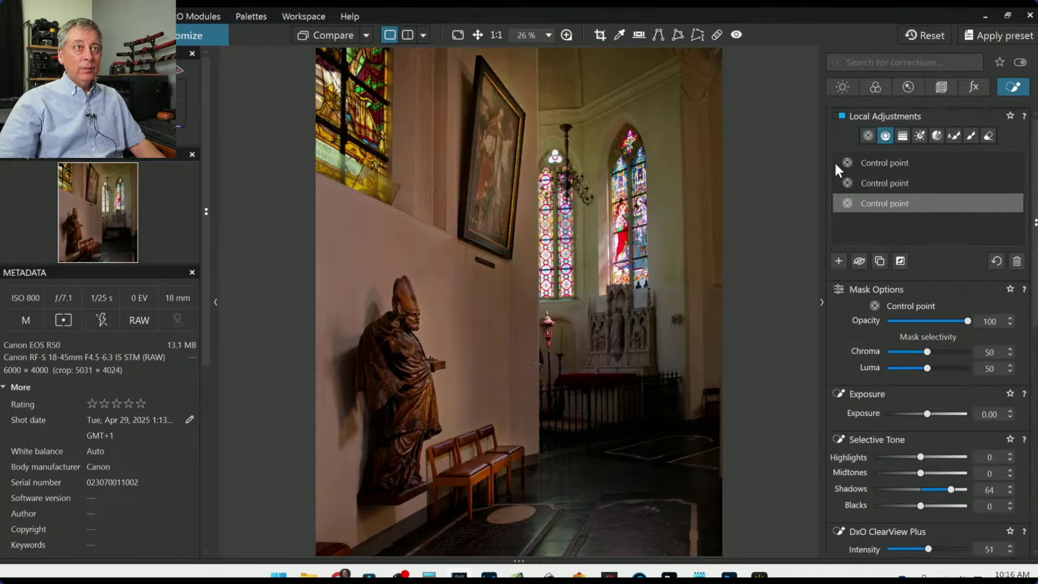
pyautogui.press('l')
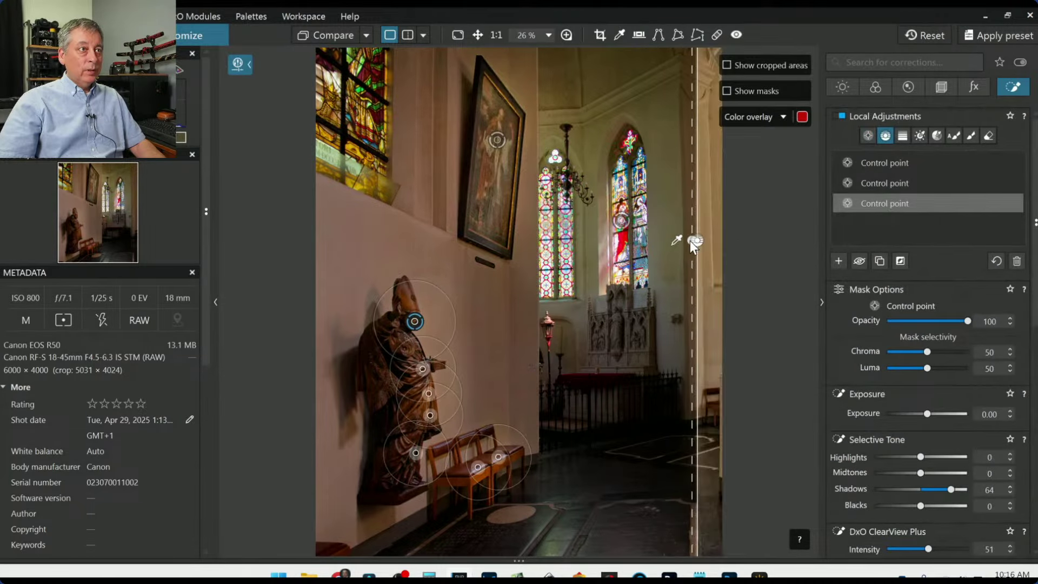
pyautogui.moveTo(692, 241); pyautogui.dragTo(790, 247)
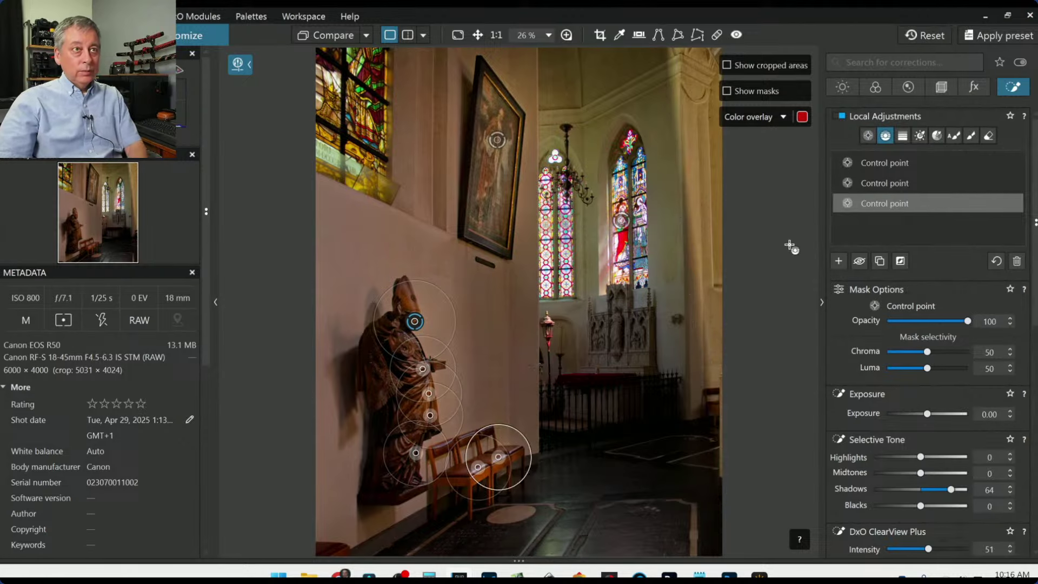
pyautogui.click(835, 263)
pyautogui.moveTo(705, 257); pyautogui.dragTo(684, 258)
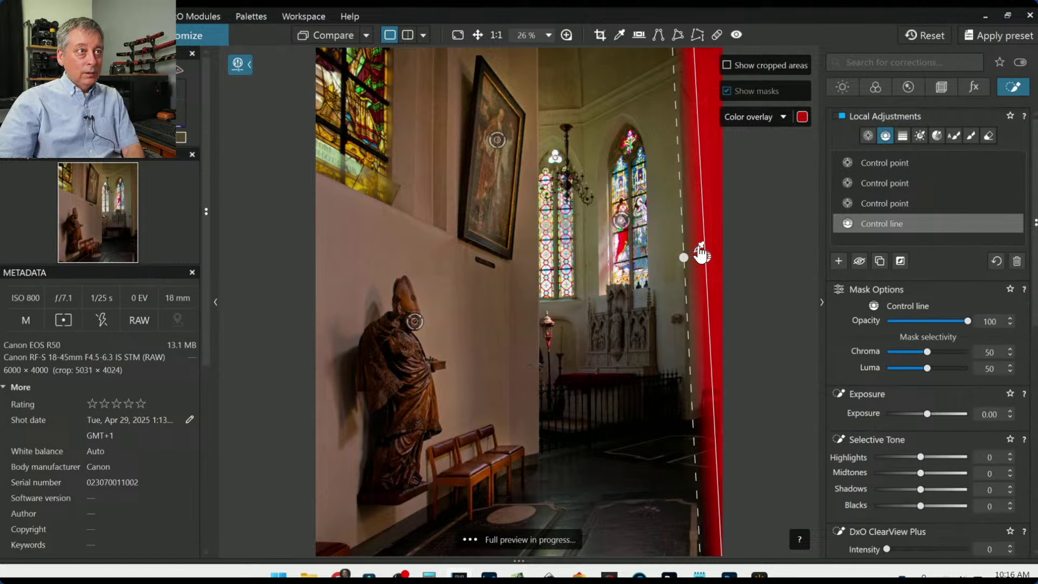
pyautogui.moveTo(692, 254); pyautogui.dragTo(669, 255)
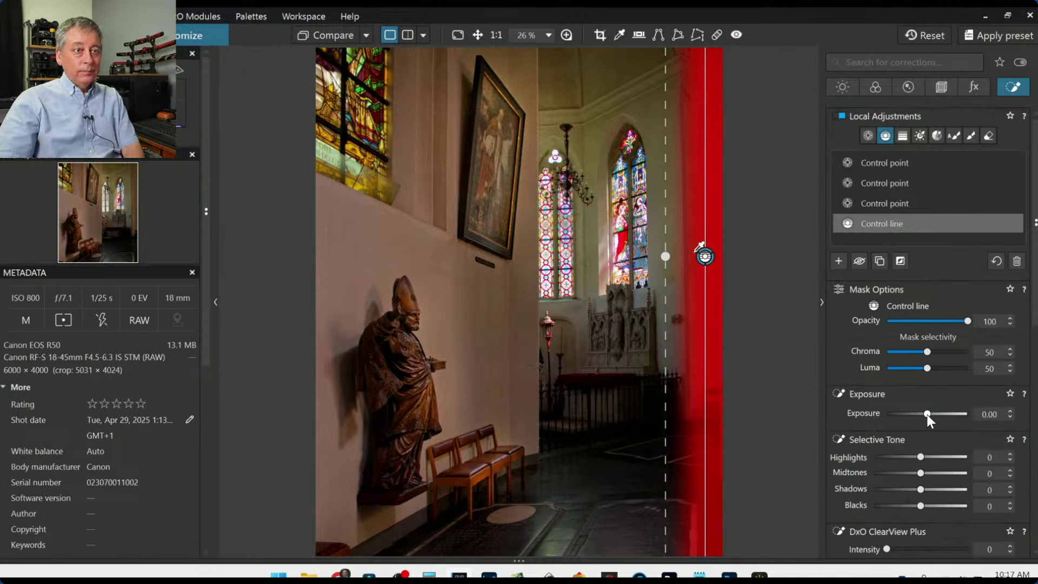
# Set the exposure of the pillar's control line to 1.10 and deselect the mask.
pyautogui.moveTo(926, 414); pyautogui.dragTo(928, 414)
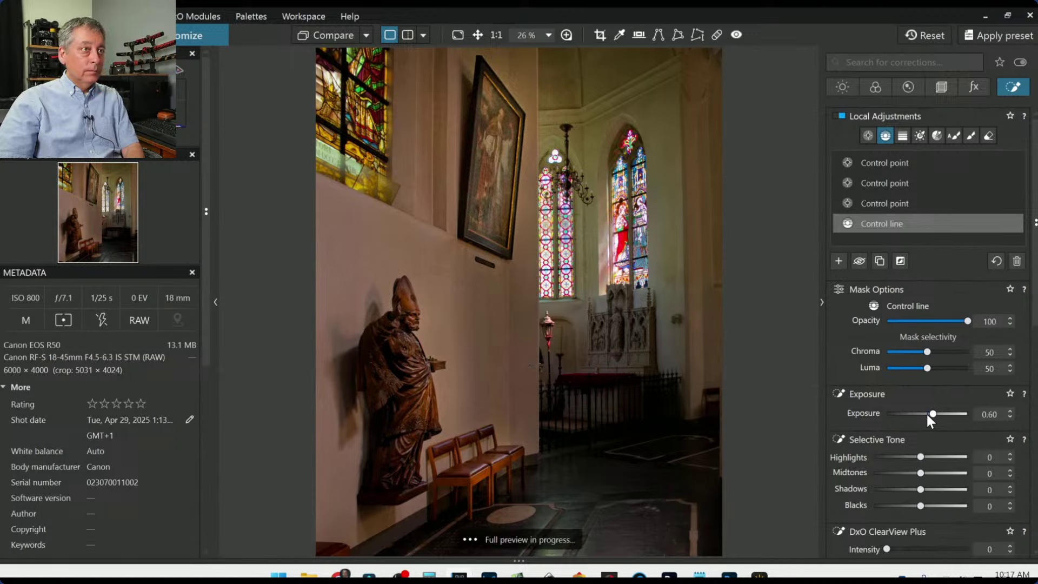
pyautogui.scroll(5, 926, 413)
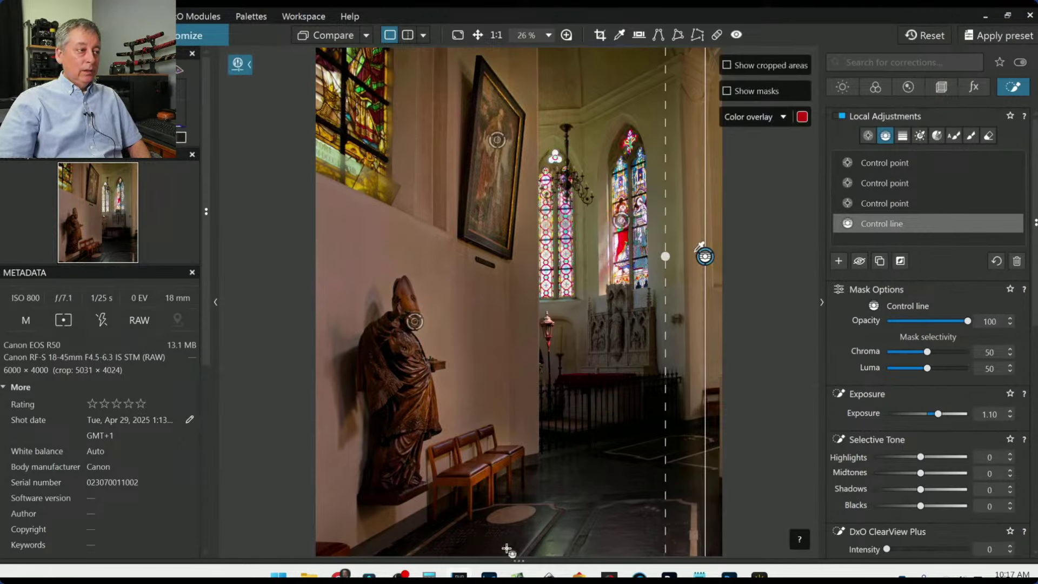
pyautogui.click(729, 525)
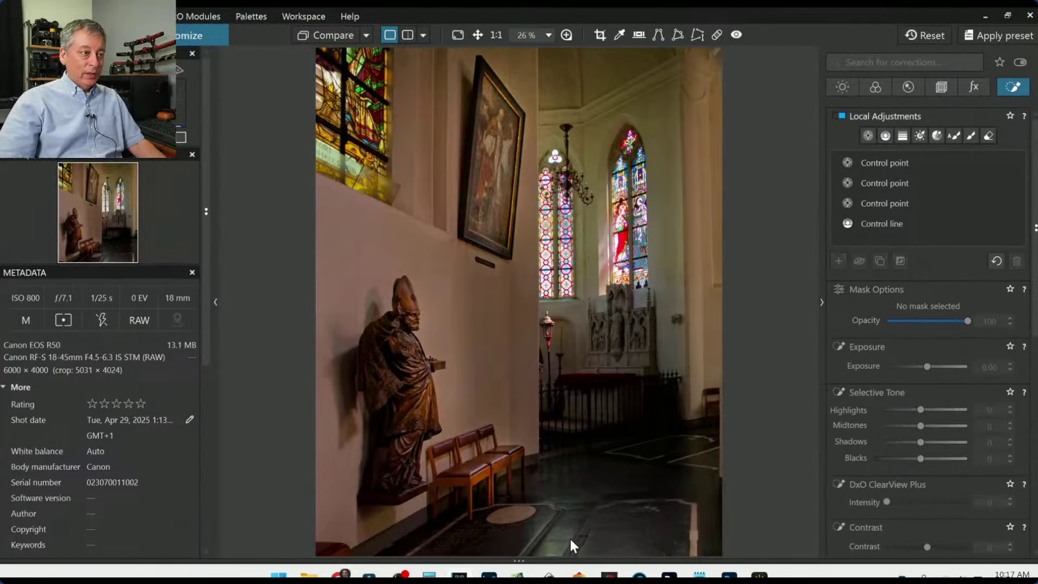
# Create a new control point mask on the dark stone floor with four points spread across the tiles.
pyautogui.moveTo(856, 189)
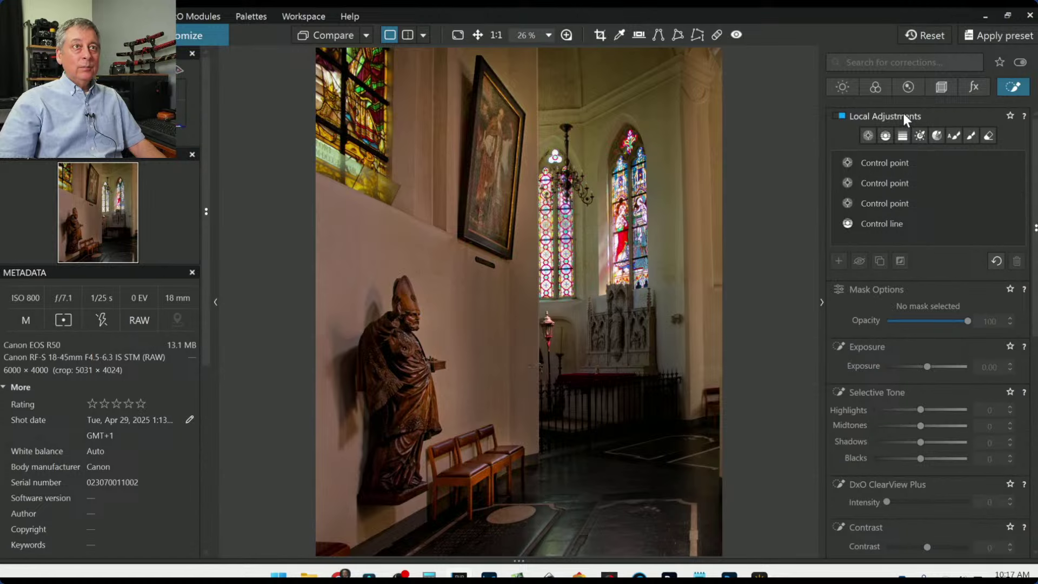
pyautogui.click(873, 134)
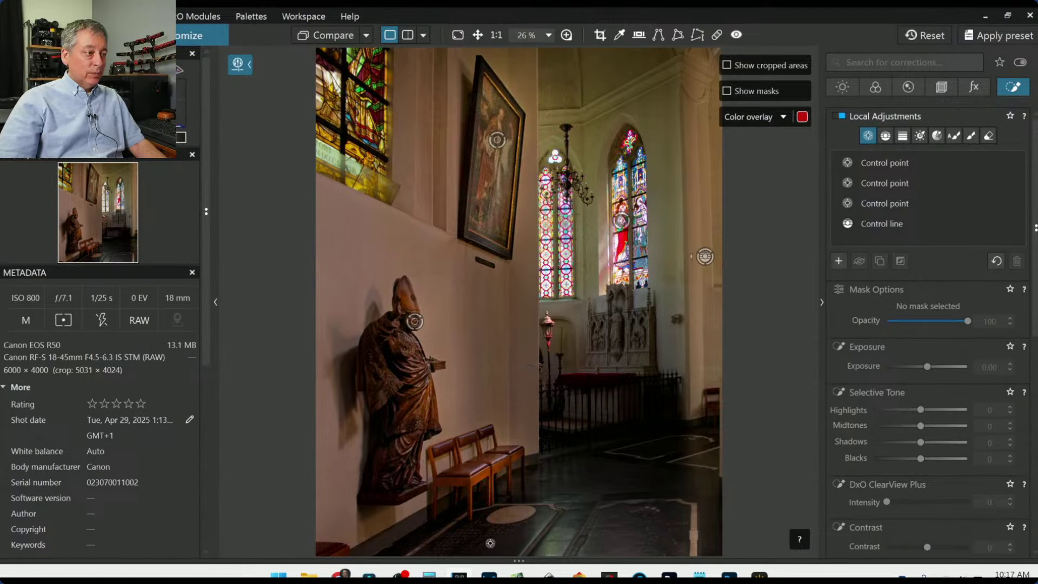
pyautogui.moveTo(509, 536); pyautogui.dragTo(545, 527)
pyautogui.click(626, 539)
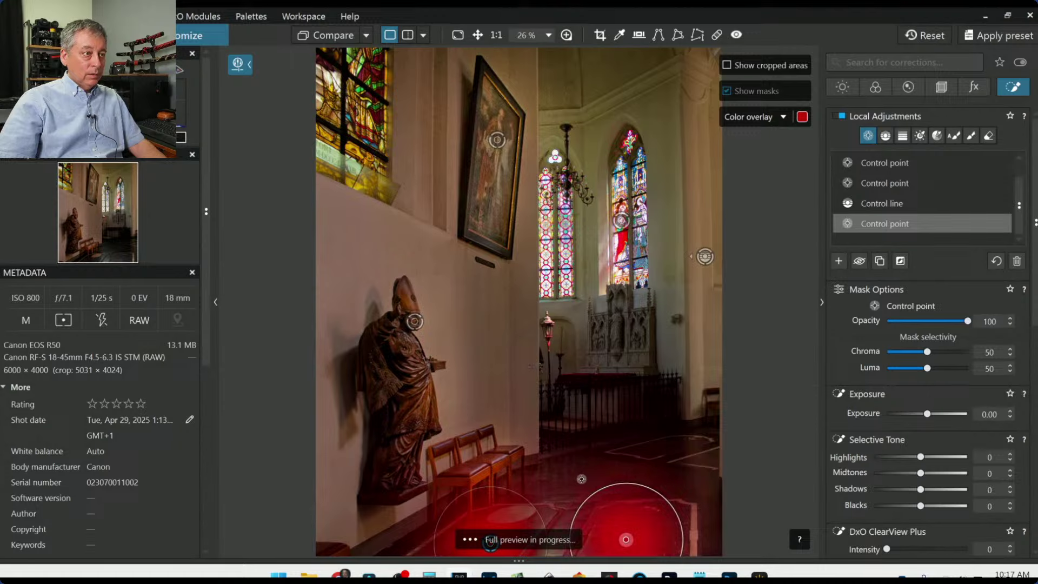
pyautogui.click(581, 479)
pyautogui.click(688, 490)
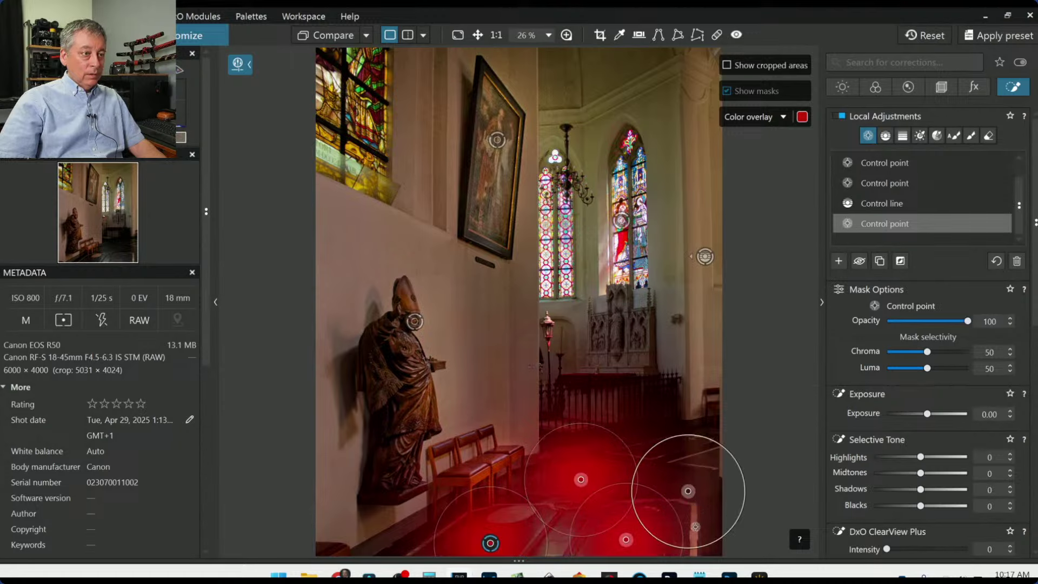
# Set the floor mask's ClearView Plus intensity to 56 and its microcontrast to 100.
pyautogui.scroll(-3, 916, 488)
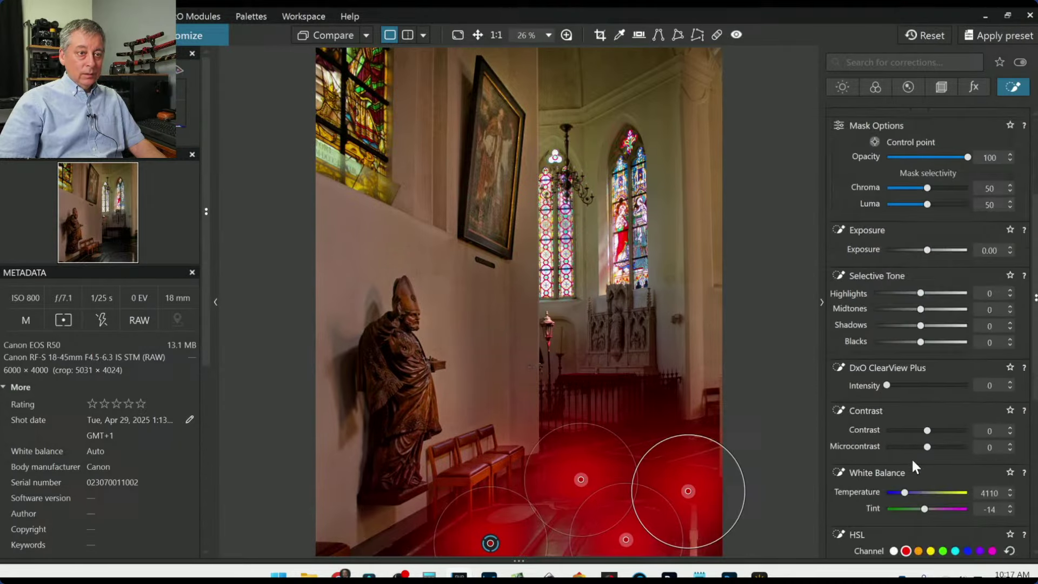
pyautogui.click(932, 386)
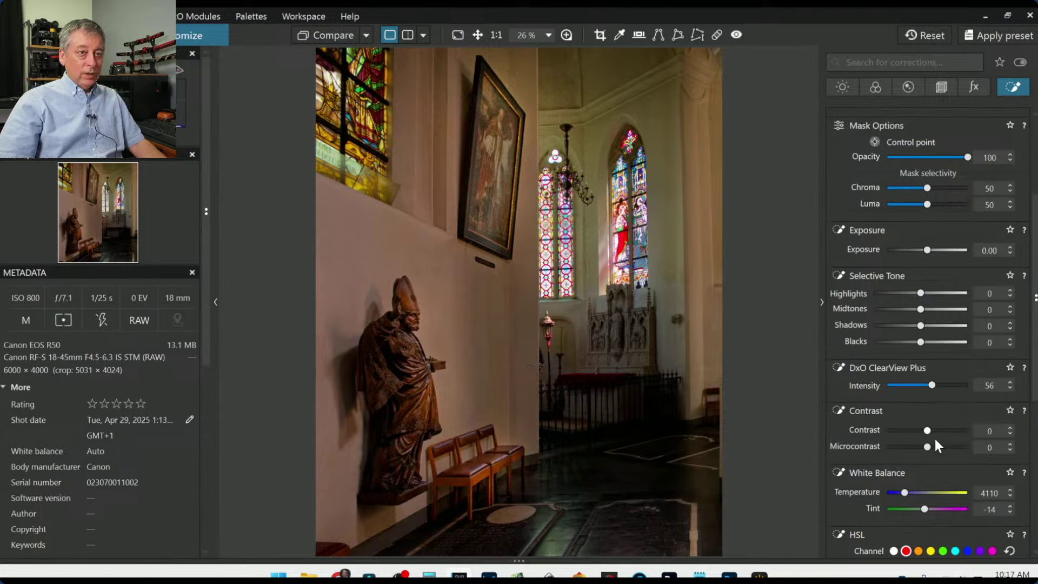
pyautogui.scroll(-5, 946, 487)
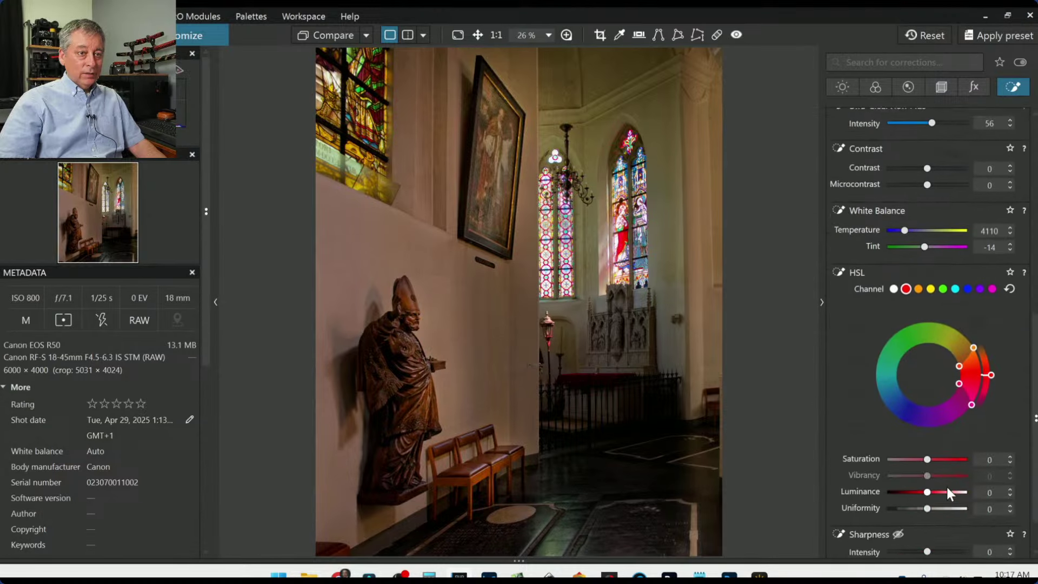
pyautogui.scroll(-1, 946, 492)
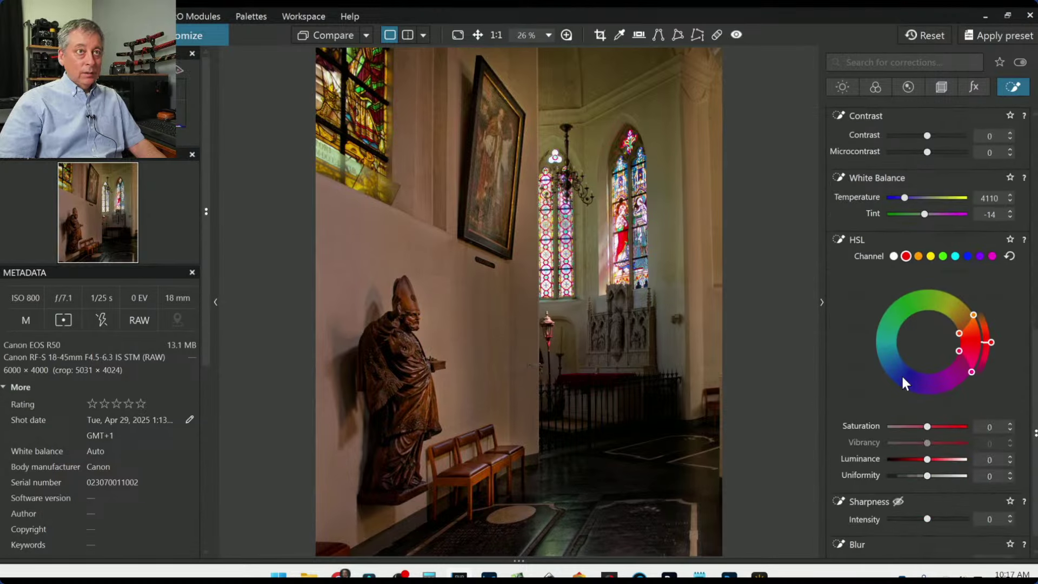
pyautogui.click(955, 153)
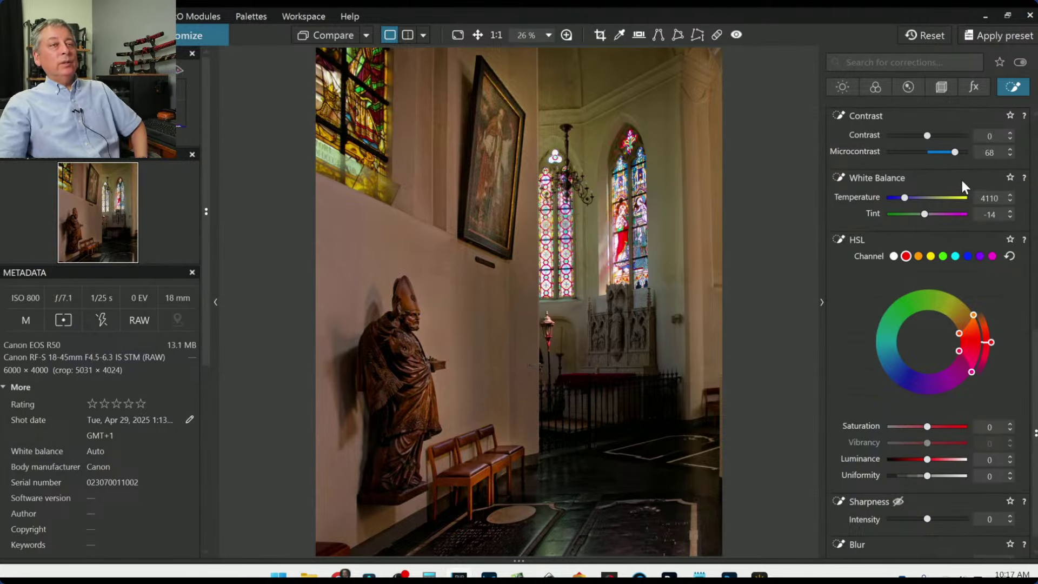
pyautogui.moveTo(956, 151); pyautogui.dragTo(969, 154)
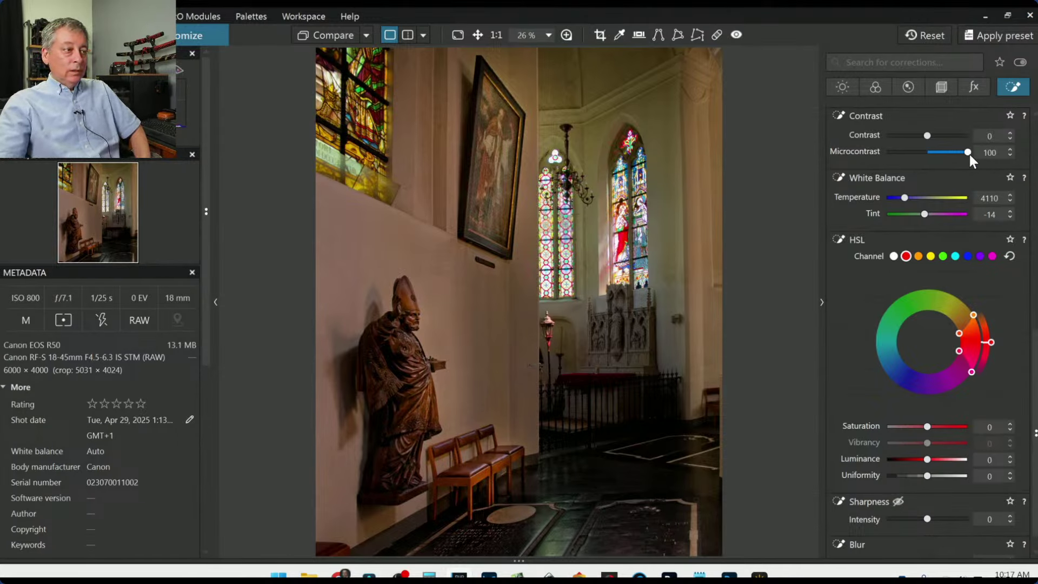
pyautogui.scroll(2, 837, 468)
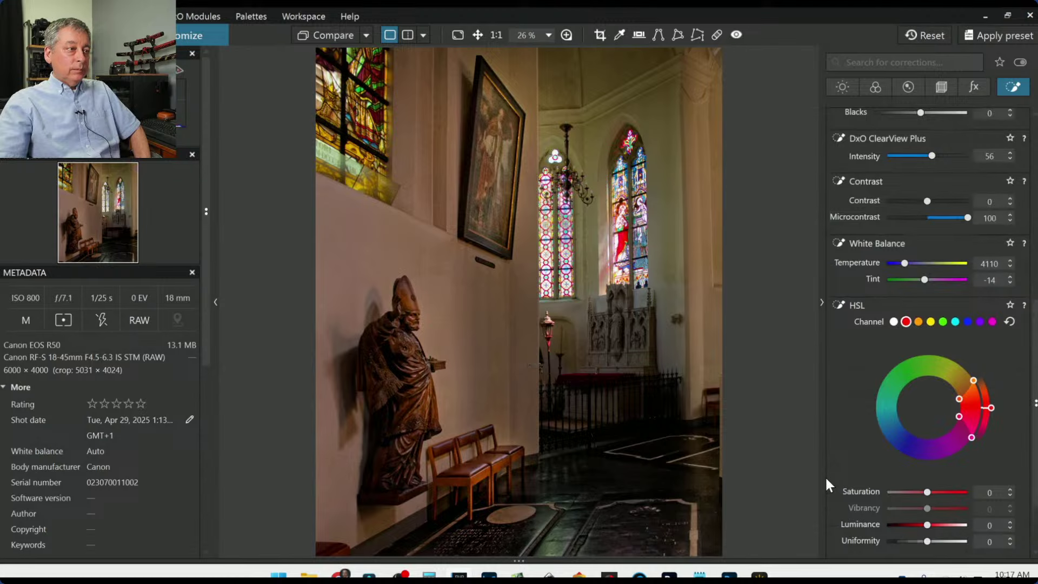
pyautogui.scroll(1, 827, 484)
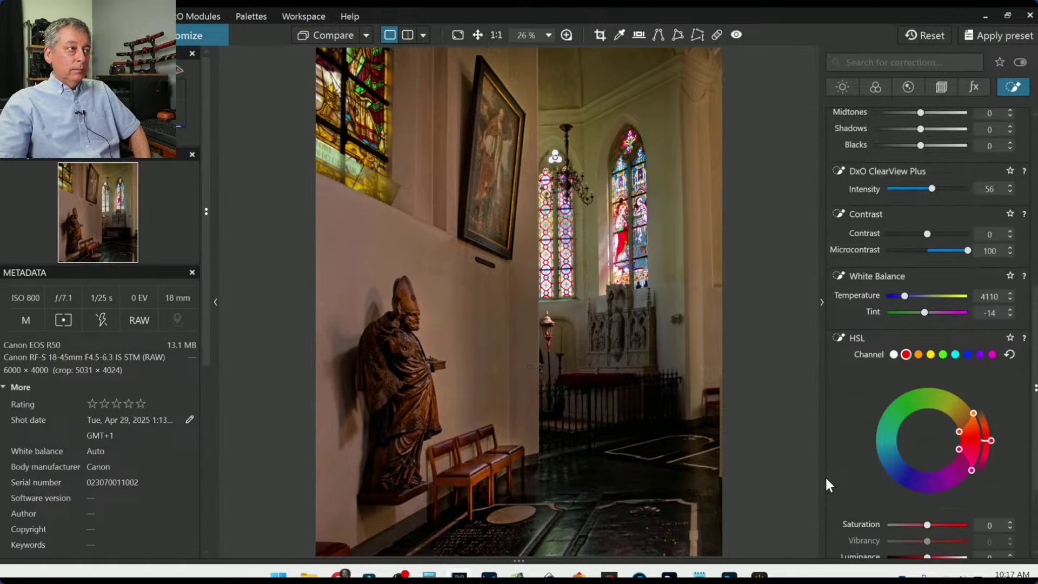
pyautogui.press('l')
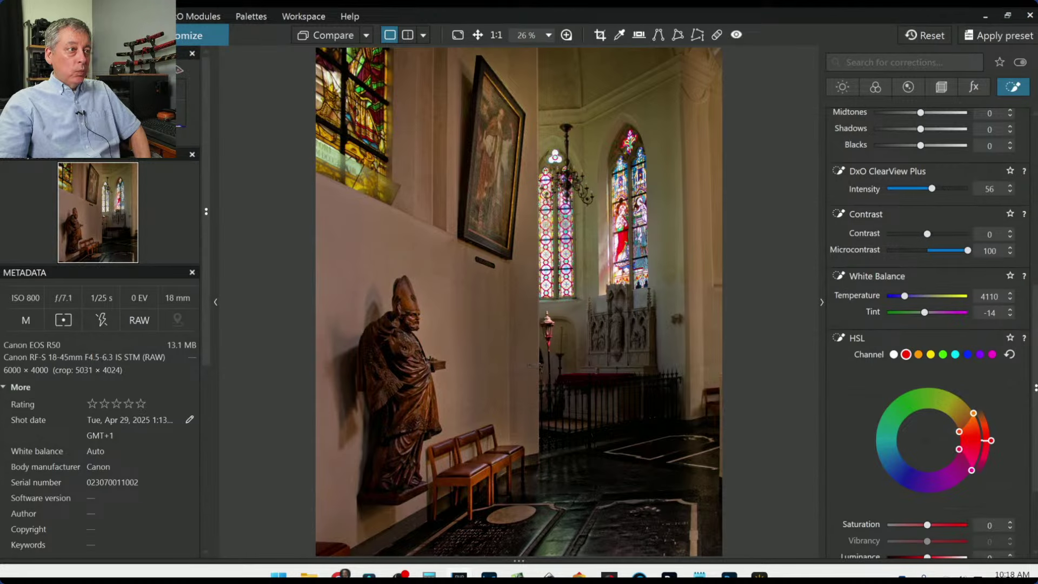
pyautogui.scroll(6, 899, 367)
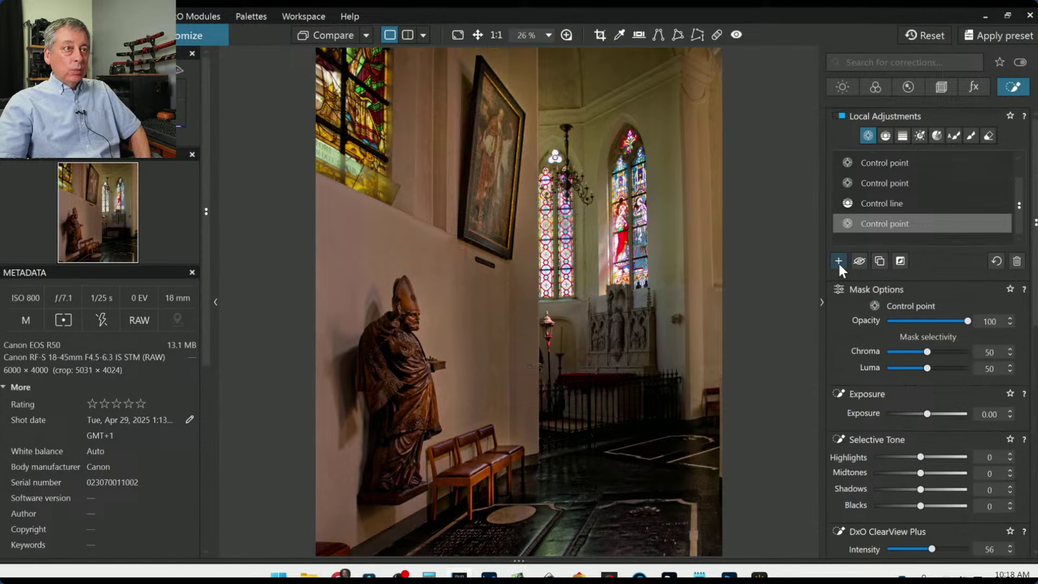
# Create a new control point mask over the dark altar railing, restrict it with points on the neighbouring wall, and set its exposure to 0.68.
pyautogui.click(838, 262)
pyautogui.click(571, 431)
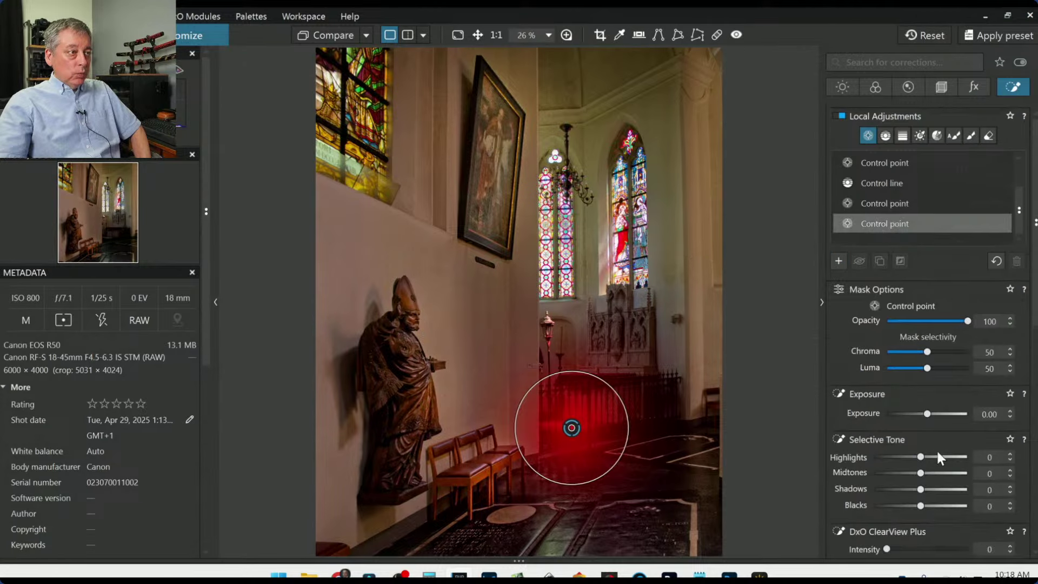
pyautogui.click(926, 414)
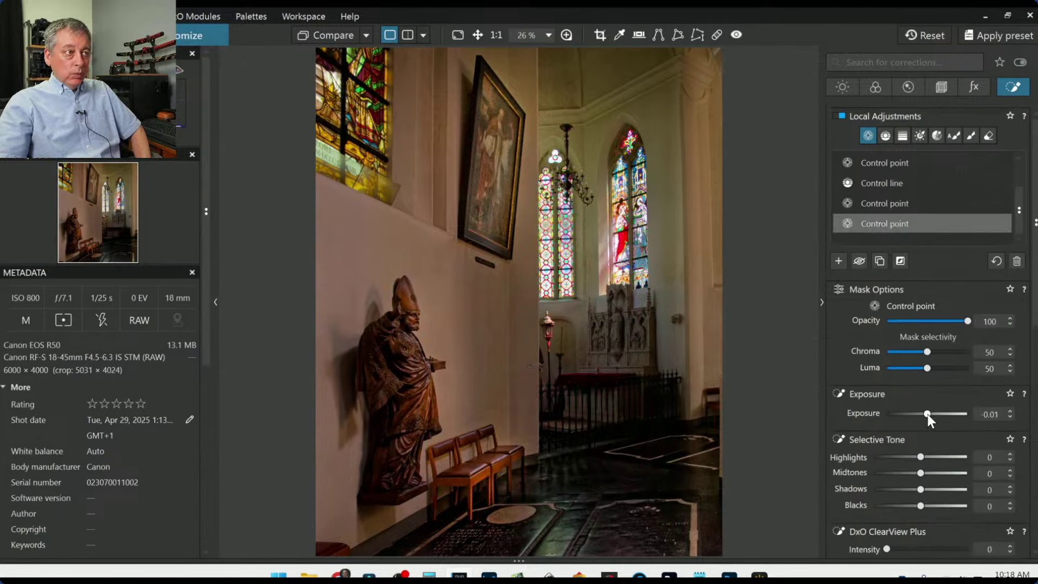
pyautogui.moveTo(927, 414); pyautogui.dragTo(934, 415)
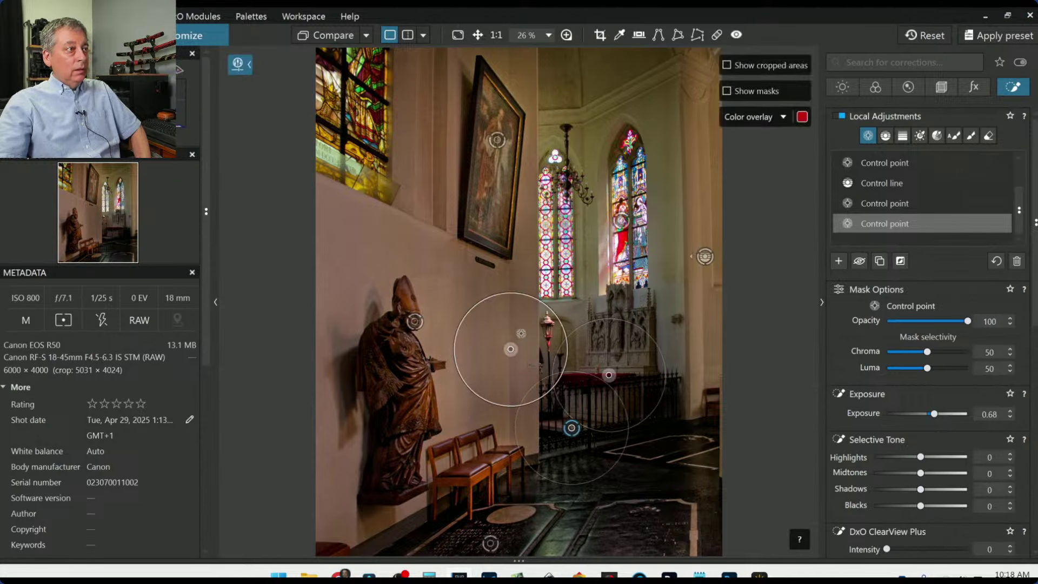
pyautogui.moveTo(498, 405); pyautogui.dragTo(489, 470)
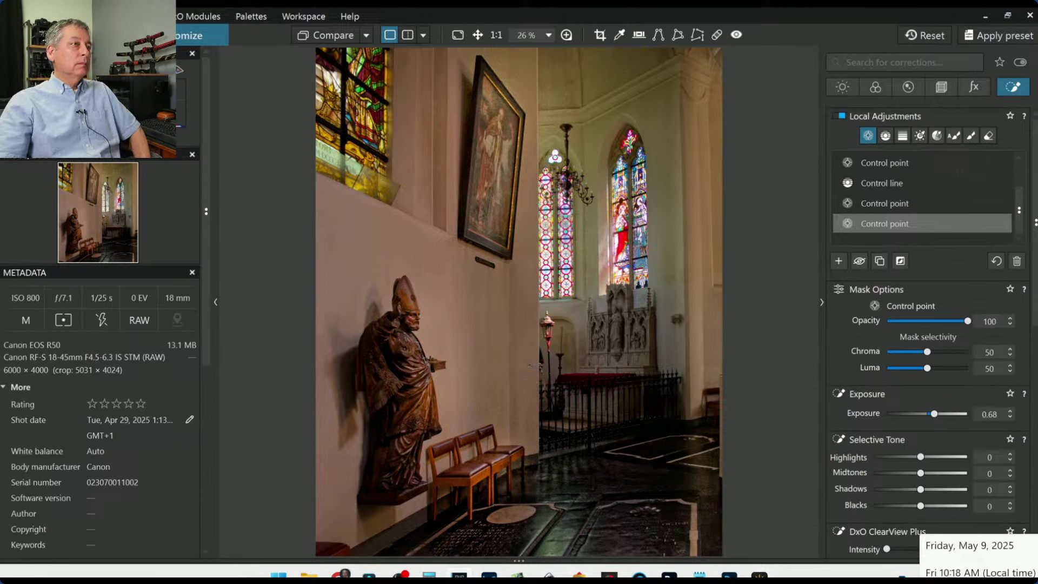
# Compare the edited church photo with its uncorrected version.
pyautogui.click(309, 37)
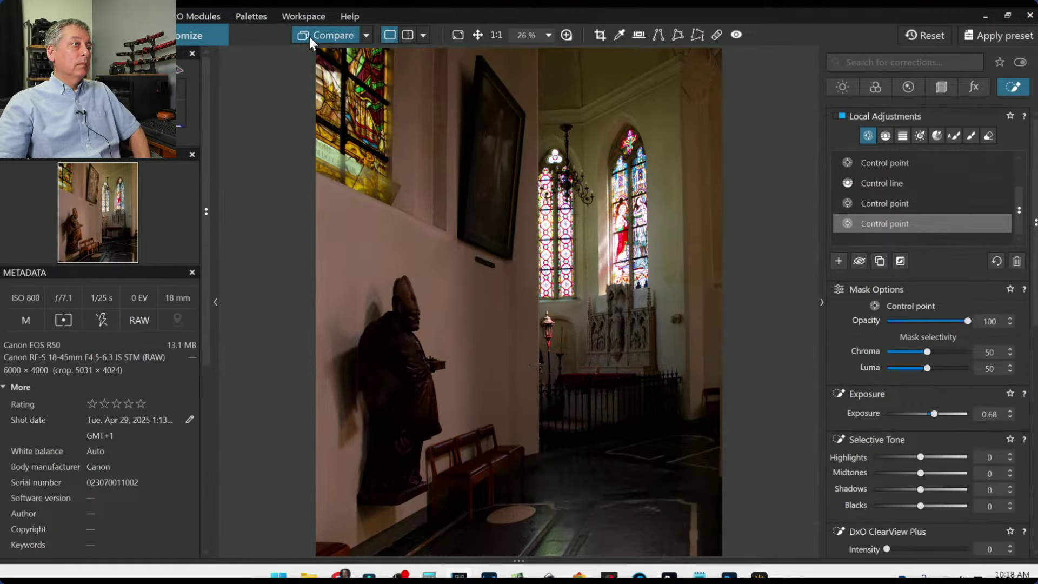
pyautogui.click(309, 36)
pyautogui.click(310, 37)
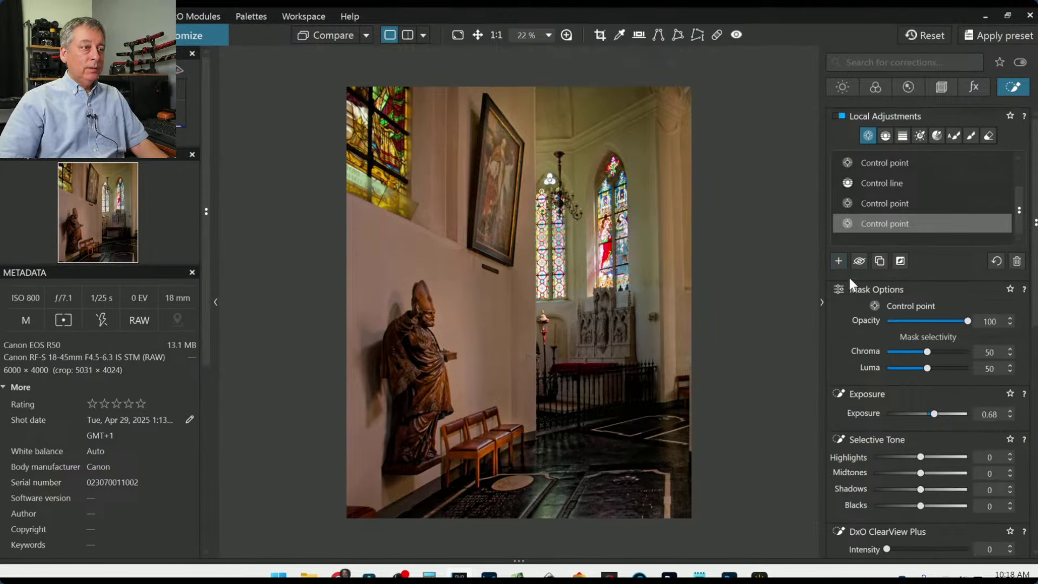
# Tighten the 5 × 4 crop at its pillar edge to 3990 × 4988 px and shift it slightly upward.
pyautogui.moveTo(859, 203)
pyautogui.click(941, 87)
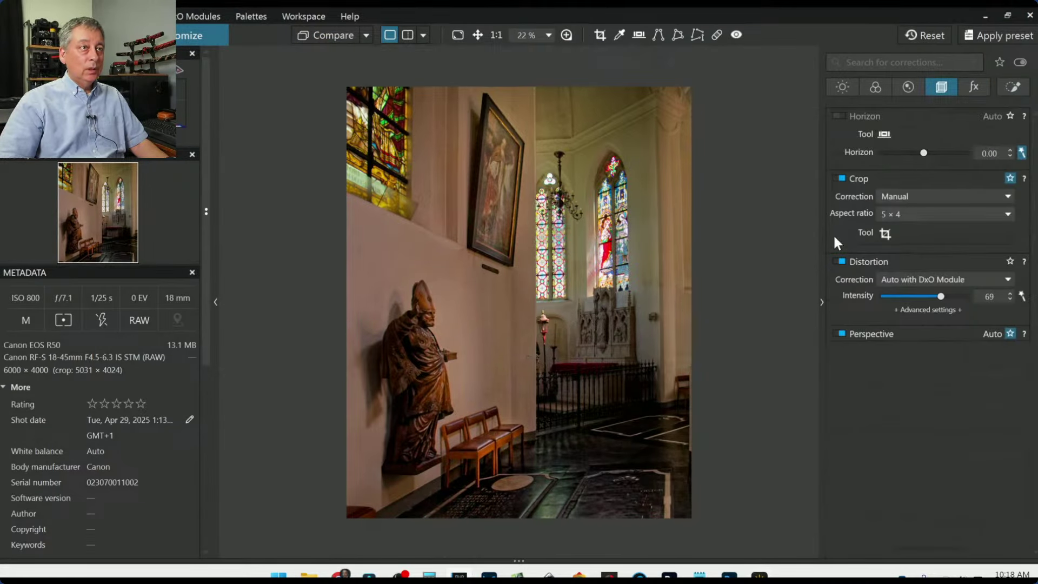
pyautogui.click(886, 232)
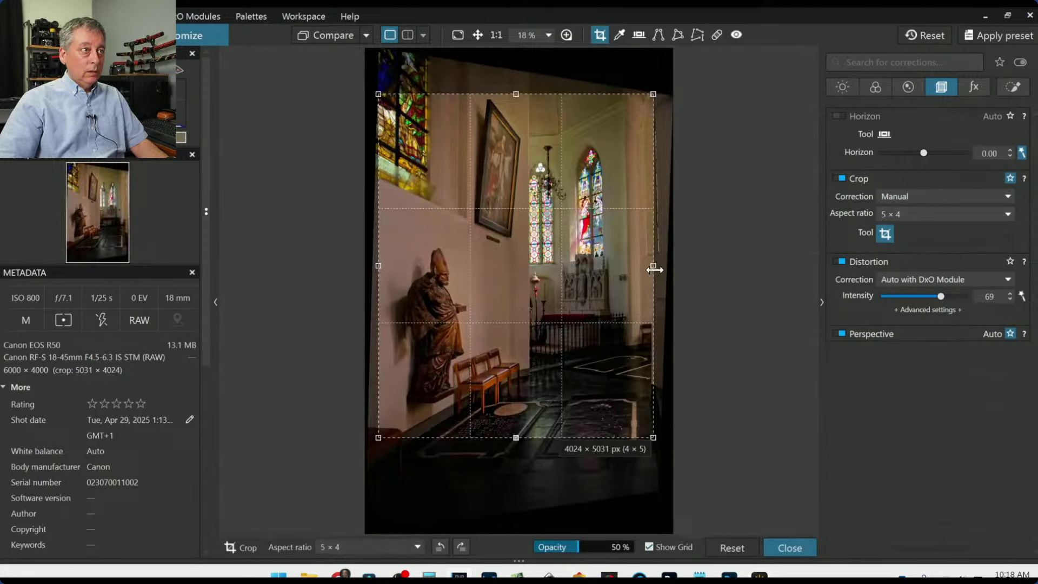
pyautogui.moveTo(653, 269); pyautogui.dragTo(651, 269)
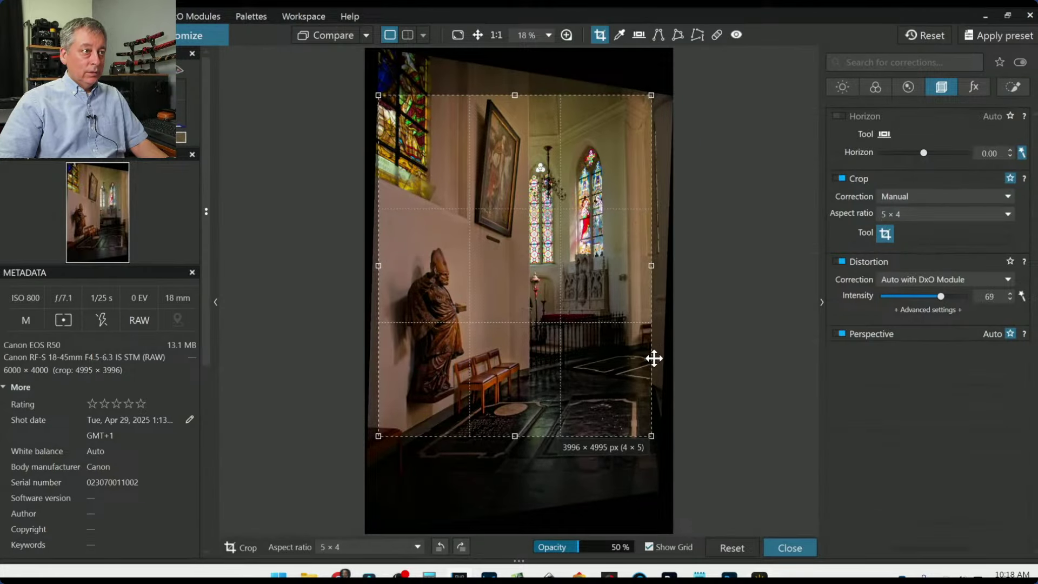
pyautogui.moveTo(656, 273); pyautogui.dragTo(652, 265)
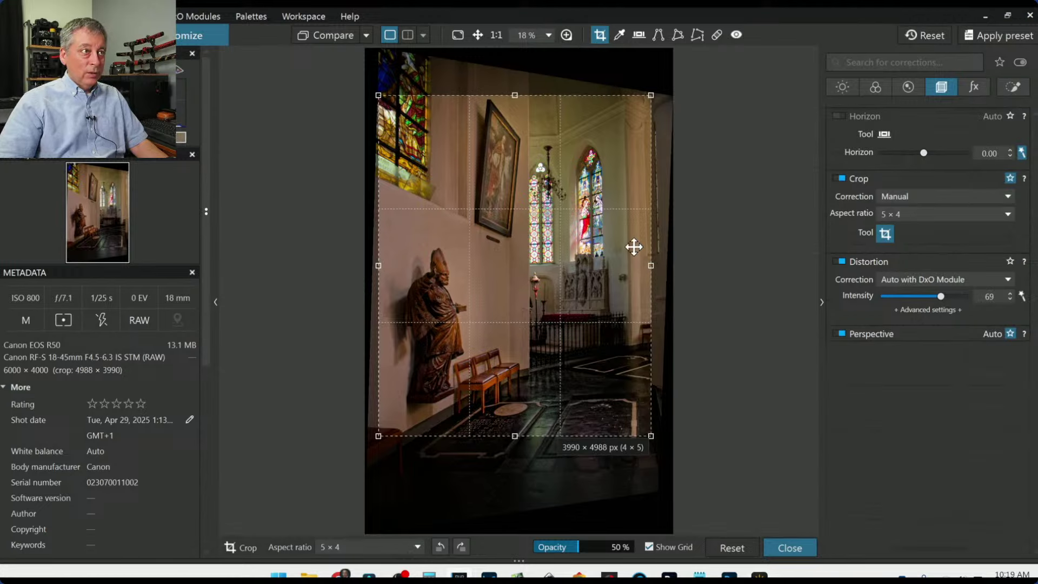
pyautogui.moveTo(499, 119); pyautogui.dragTo(496, 111)
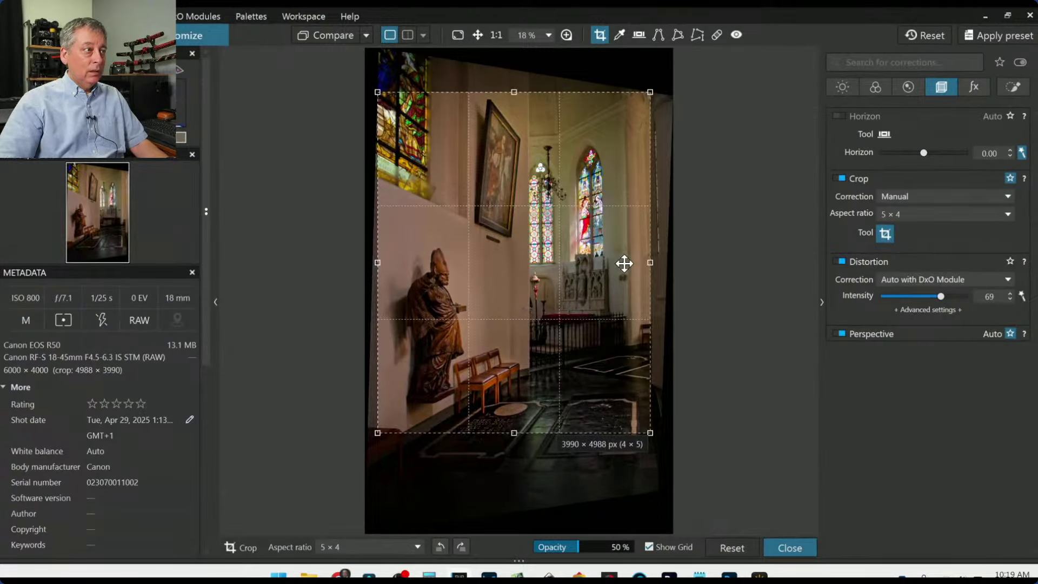
pyautogui.press('Return')
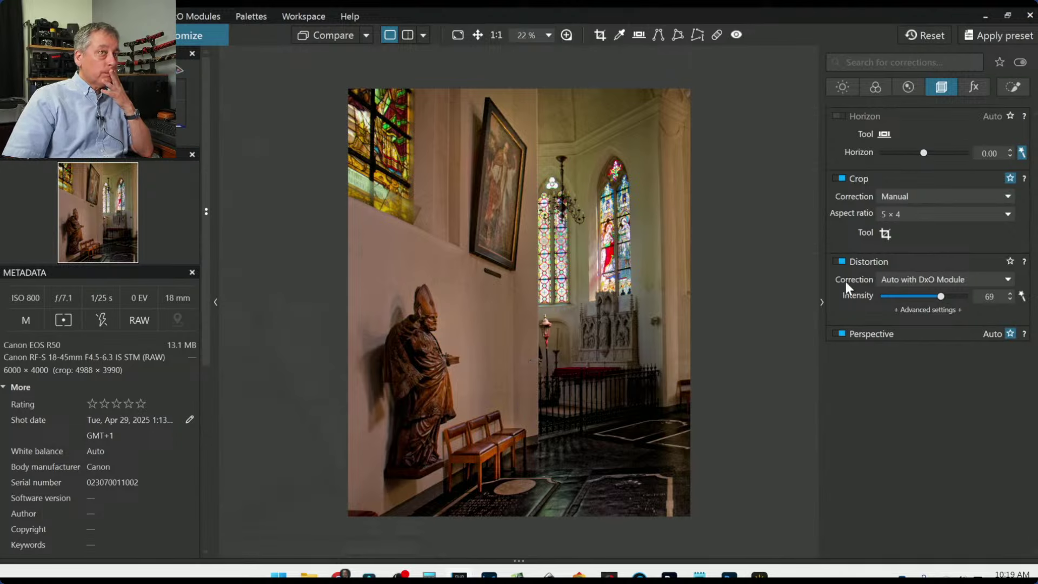
# Change the crop's aspect ratio to 4 × 3 and extend it over the floor to 3998 × 5330 px.
pyautogui.click(940, 218)
pyautogui.click(911, 298)
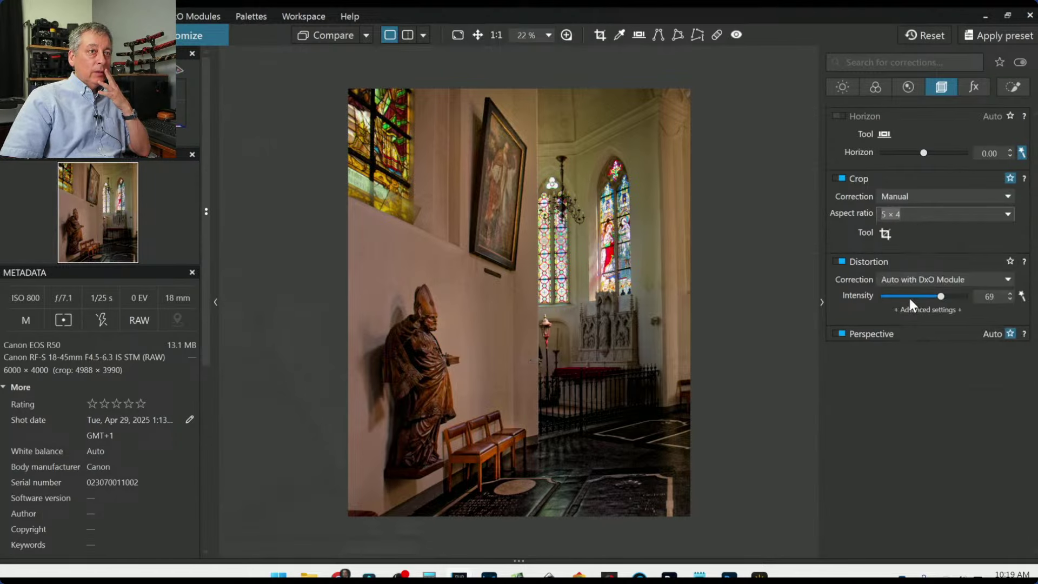
pyautogui.click(886, 232)
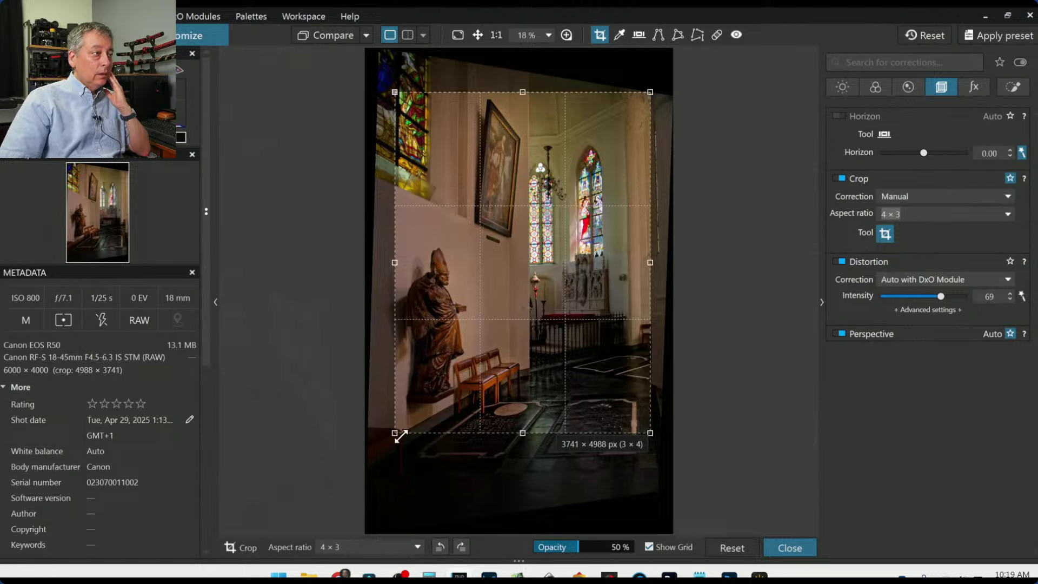
pyautogui.moveTo(389, 433); pyautogui.dragTo(393, 456)
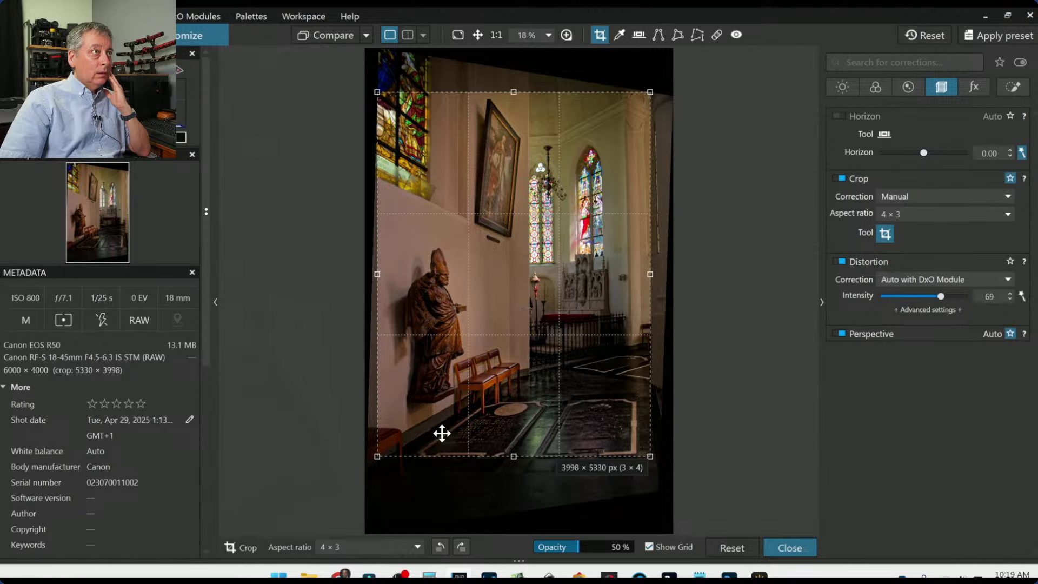
pyautogui.press('Return')
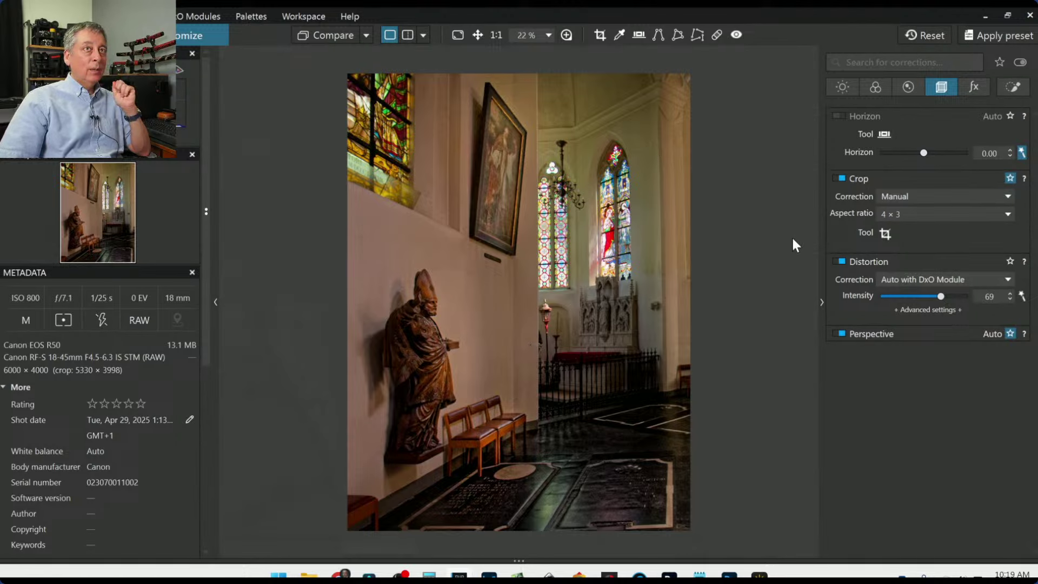
# Export the church photo to disk as a JPEG, with the original image folder as destination.
pyautogui.click(909, 87)
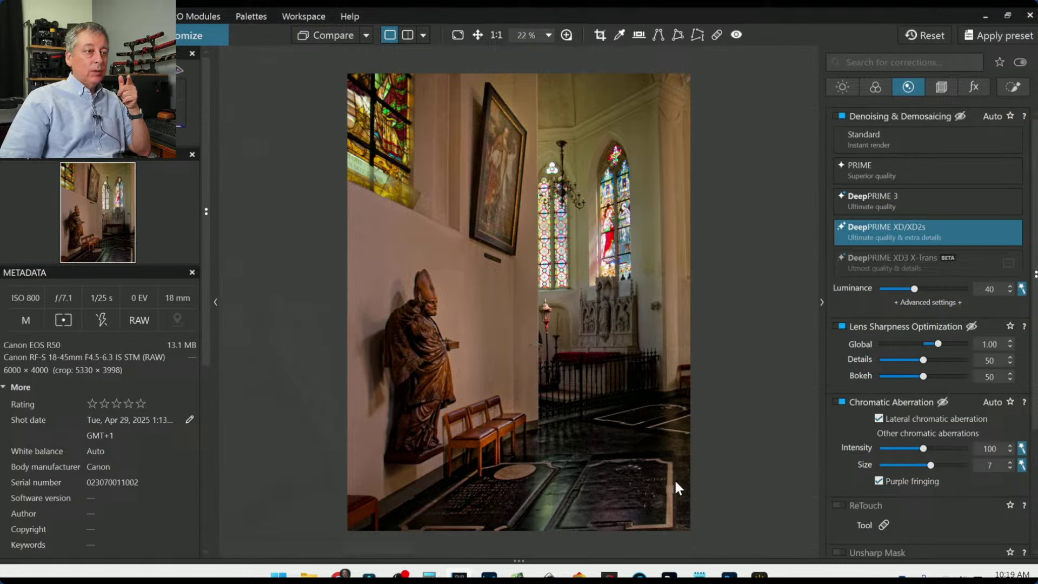
pyautogui.rightClick(478, 296)
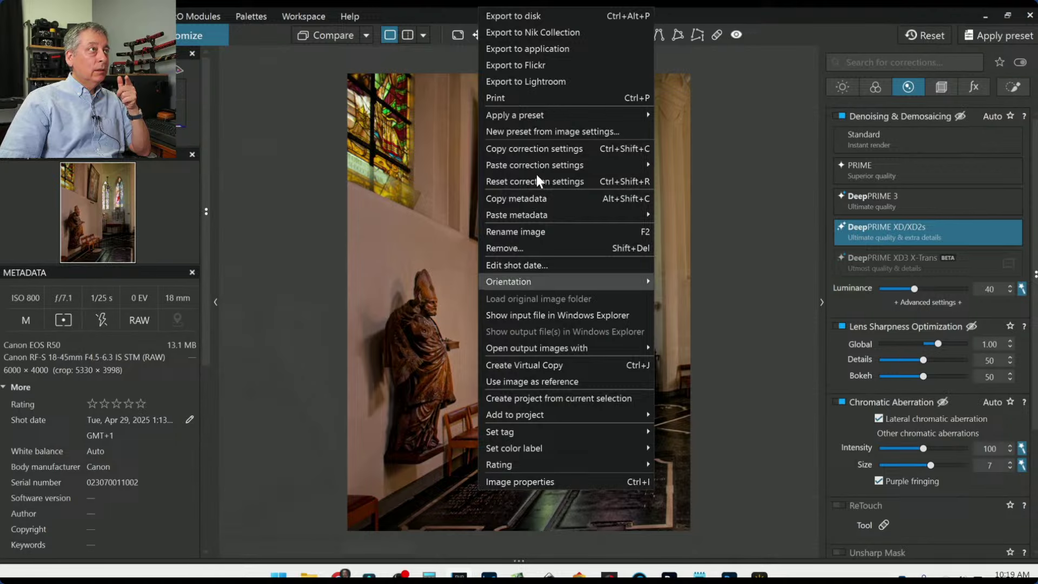
pyautogui.click(565, 13)
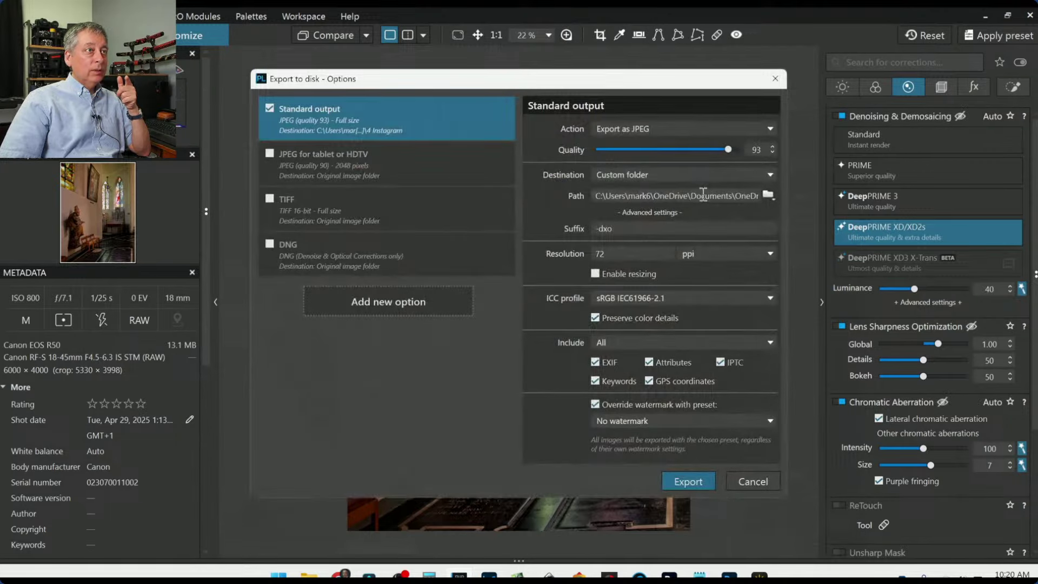
pyautogui.click(722, 173)
pyautogui.click(714, 184)
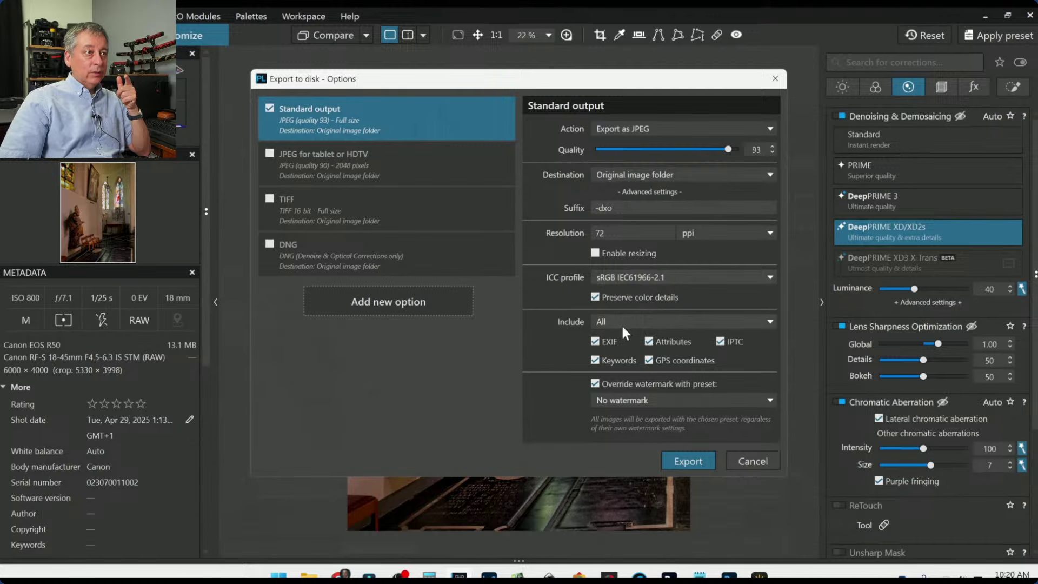
pyautogui.click(690, 463)
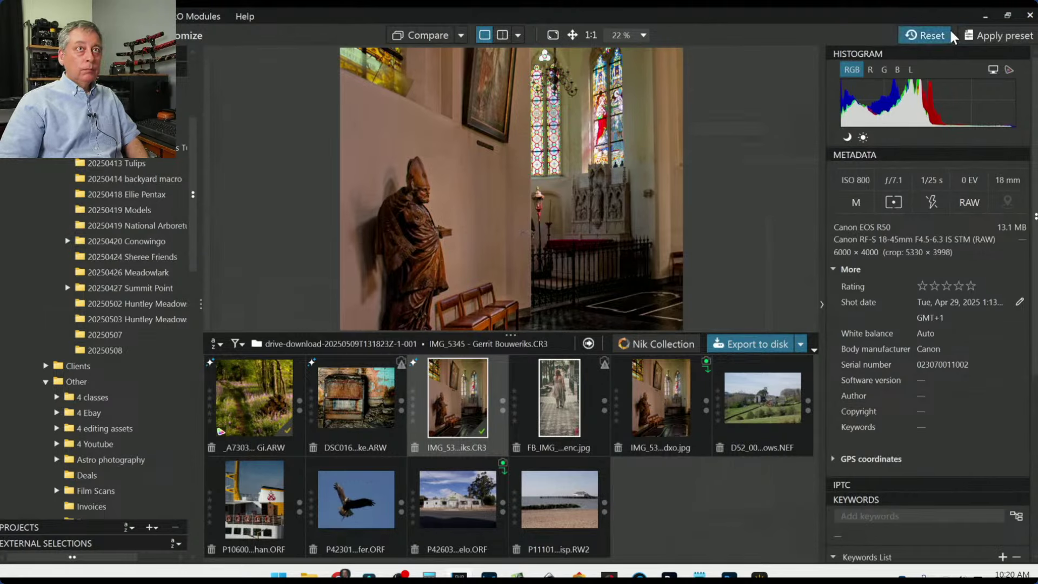
# Reset all corrections on the church CR3 photo and use it as the reference image.
pyautogui.click(925, 36)
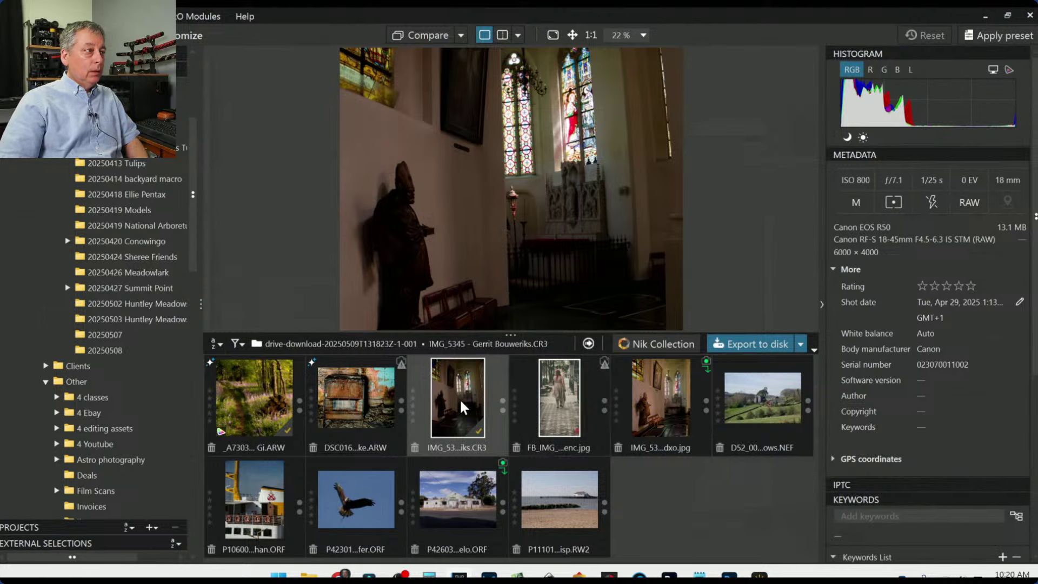
pyautogui.rightClick(459, 397)
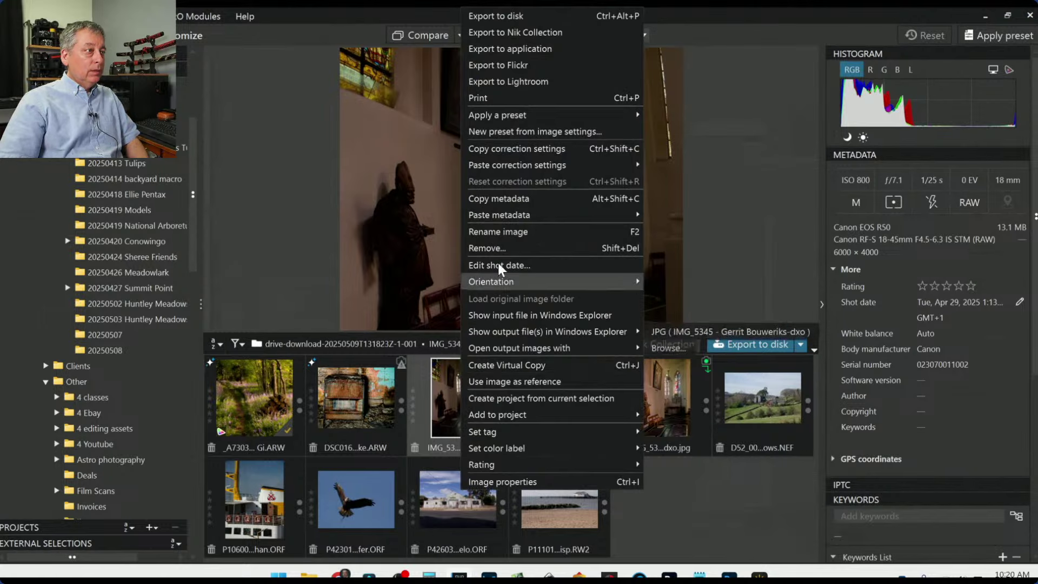
pyautogui.click(489, 382)
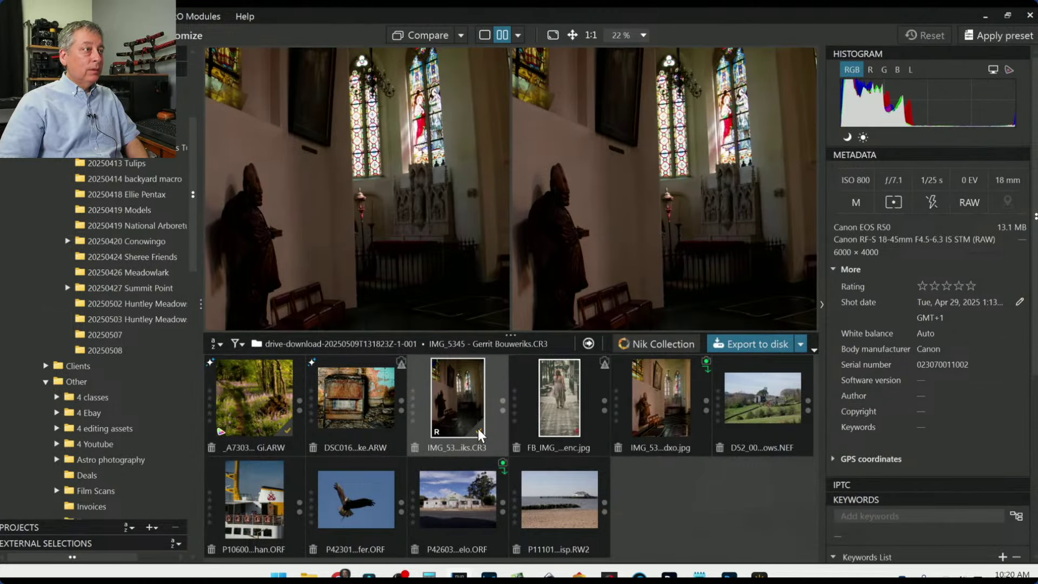
# Compare the exported JPEG output side by side with the reset RAW photo in an enlarged view without side palettes.
pyautogui.click(461, 37)
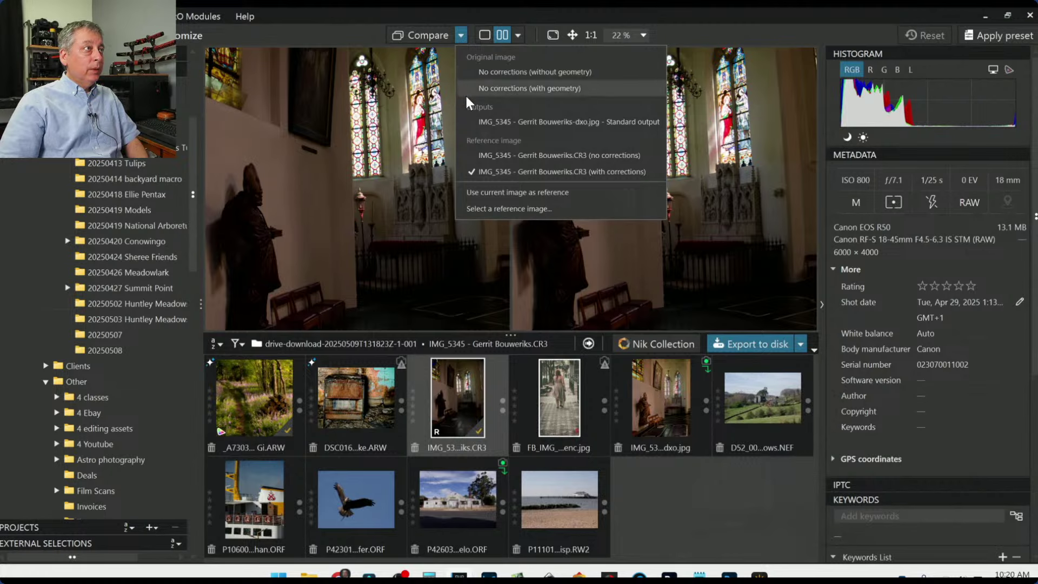
pyautogui.click(476, 117)
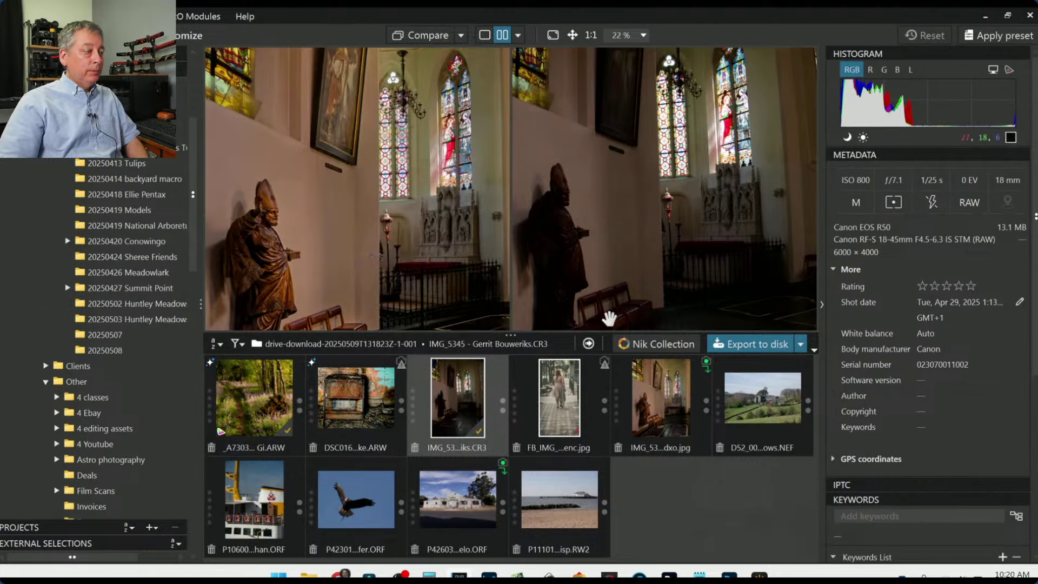
pyautogui.press('F9')
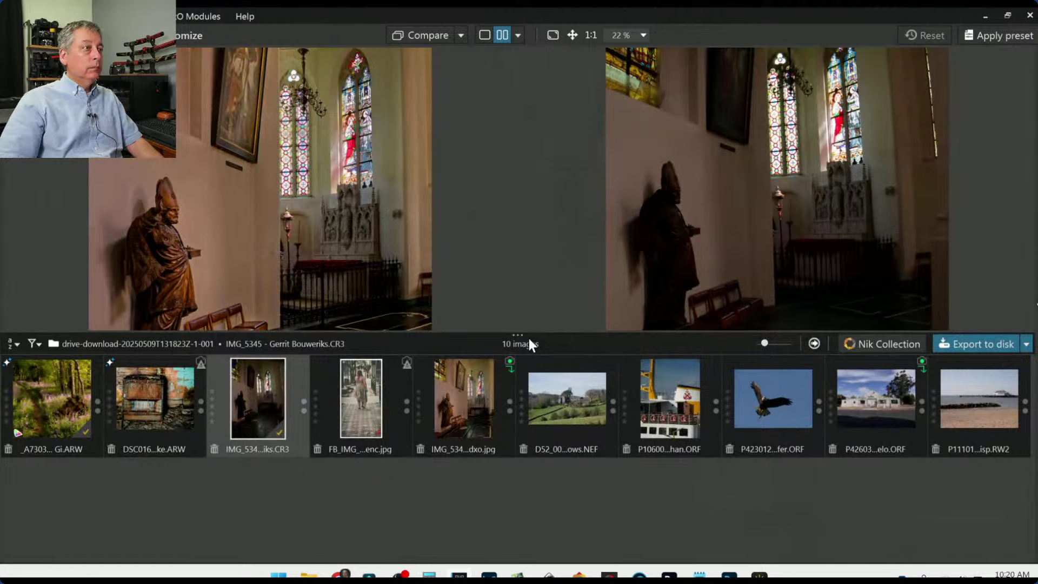
pyautogui.moveTo(528, 335); pyautogui.dragTo(493, 559)
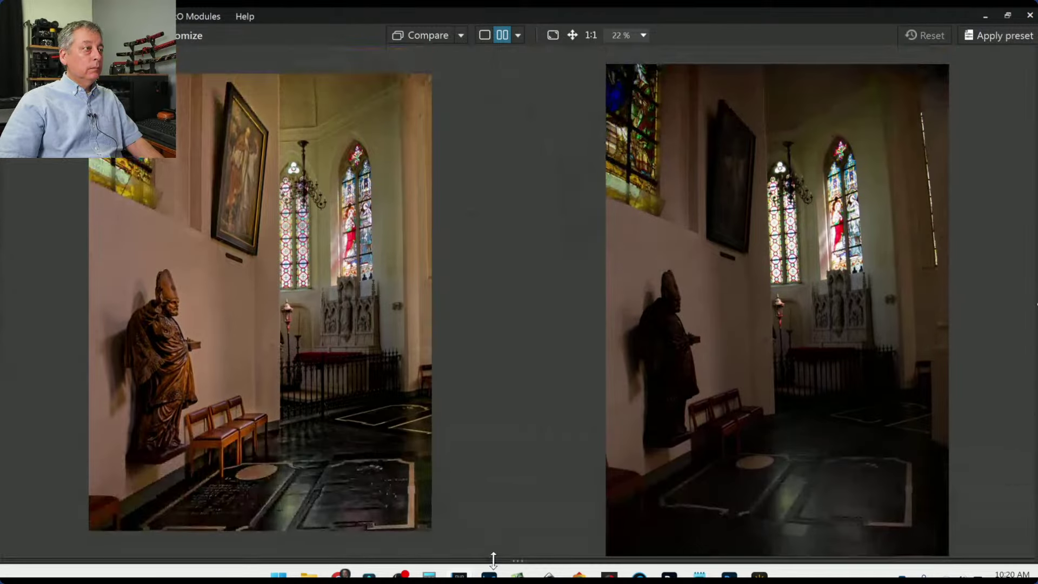
pyautogui.scroll(-1, 768, 411)
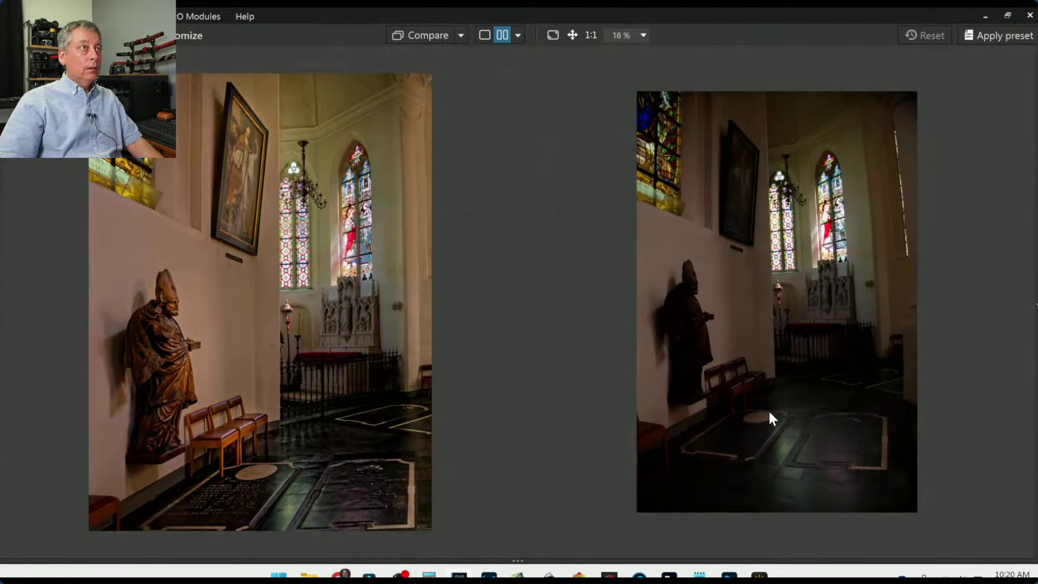
pyautogui.scroll(1, 770, 417)
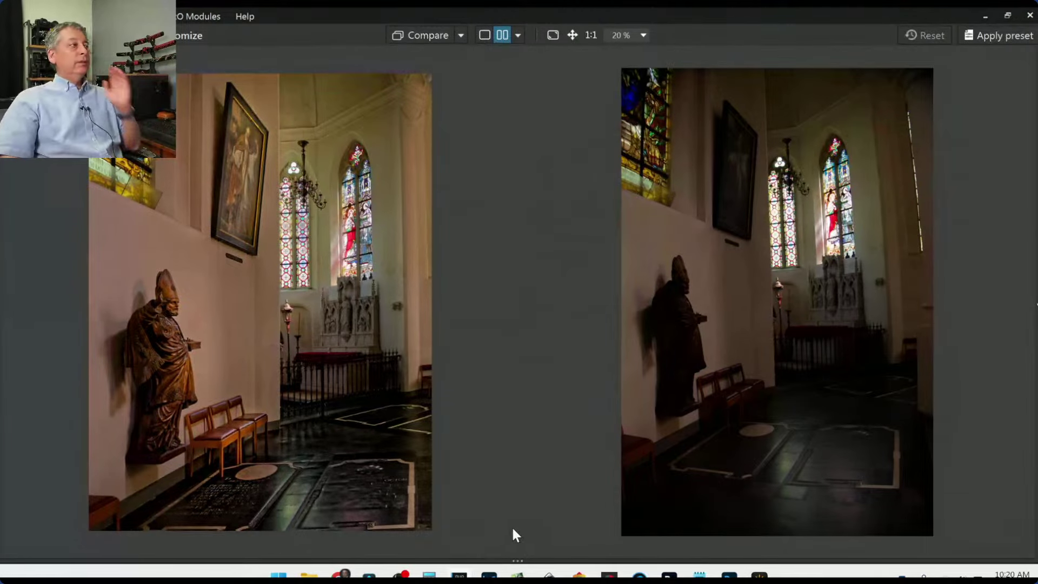
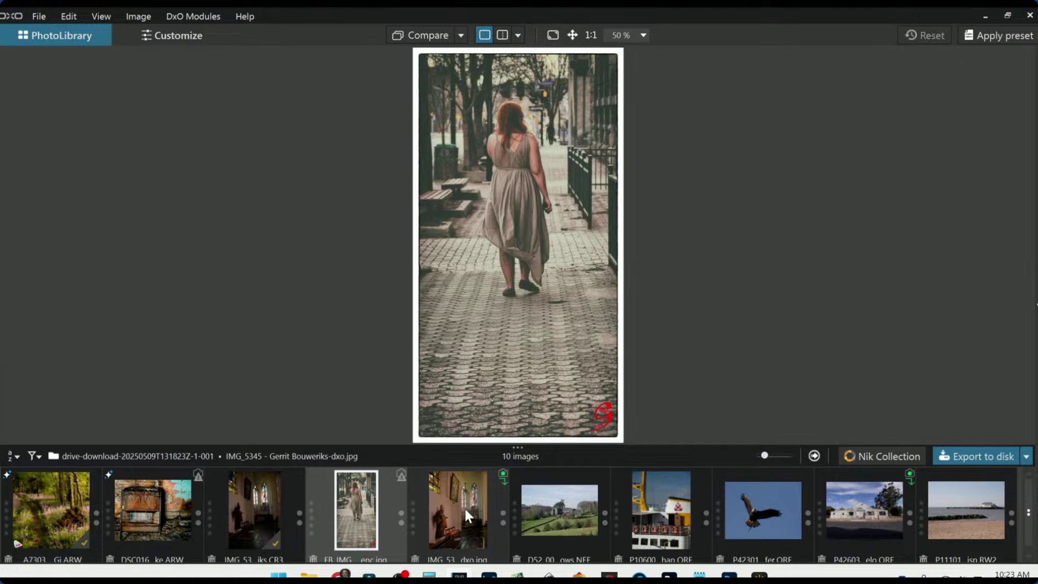
# Open the D52_0075 farmhouse landscape NEF with the histogram and metadata shown, the folder tree collapsed and the thumbnail strip reduced.
pyautogui.click(550, 513)
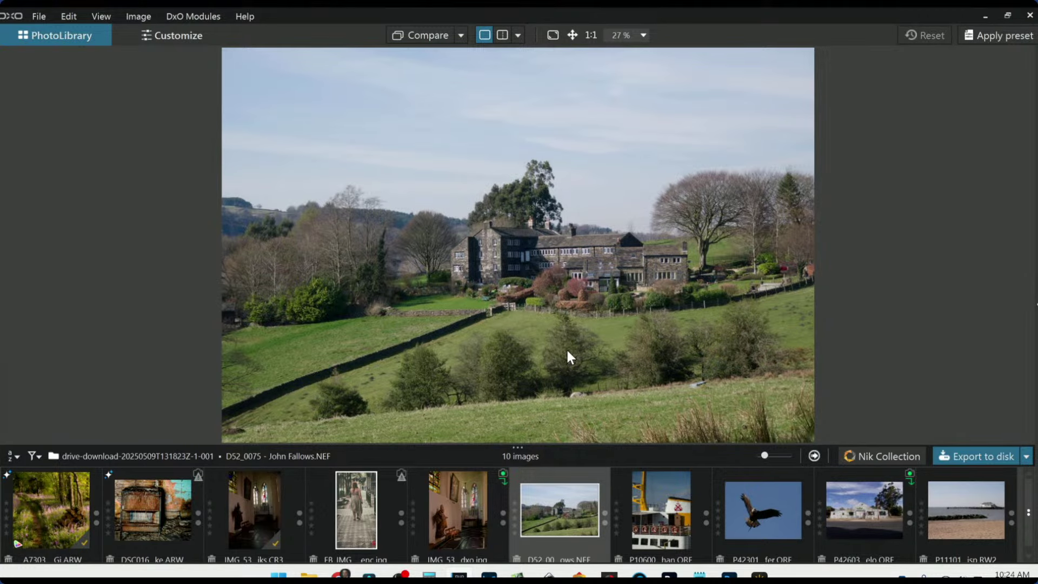
pyautogui.press('F9')
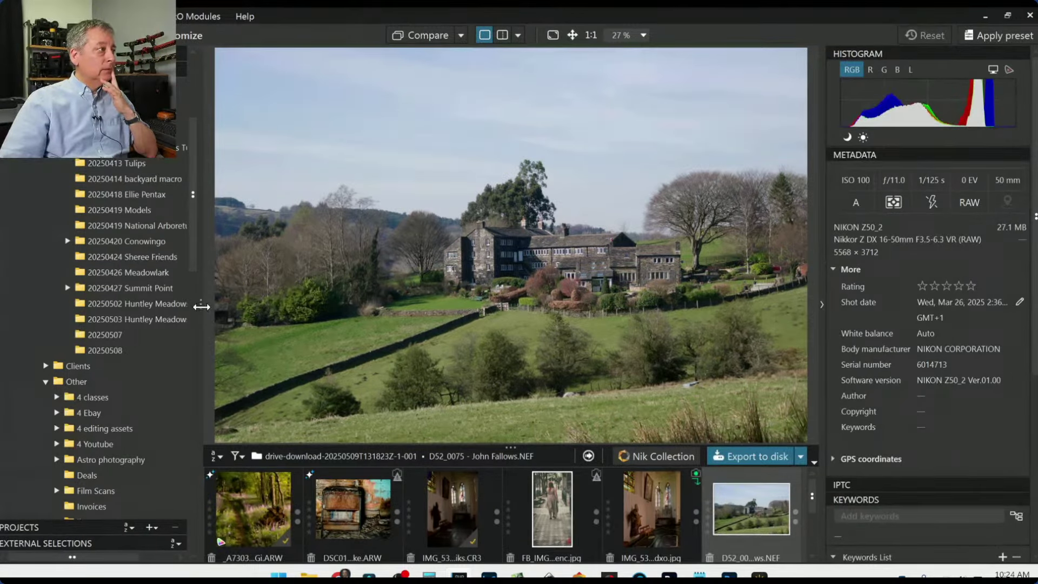
pyautogui.moveTo(201, 307); pyautogui.dragTo(32, 307)
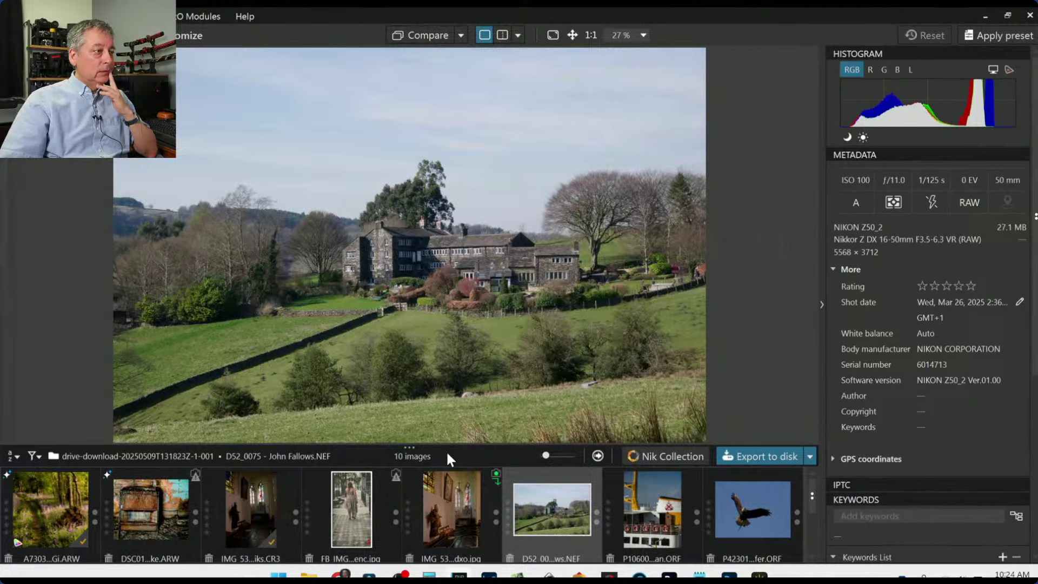
pyautogui.moveTo(446, 445); pyautogui.dragTo(447, 562)
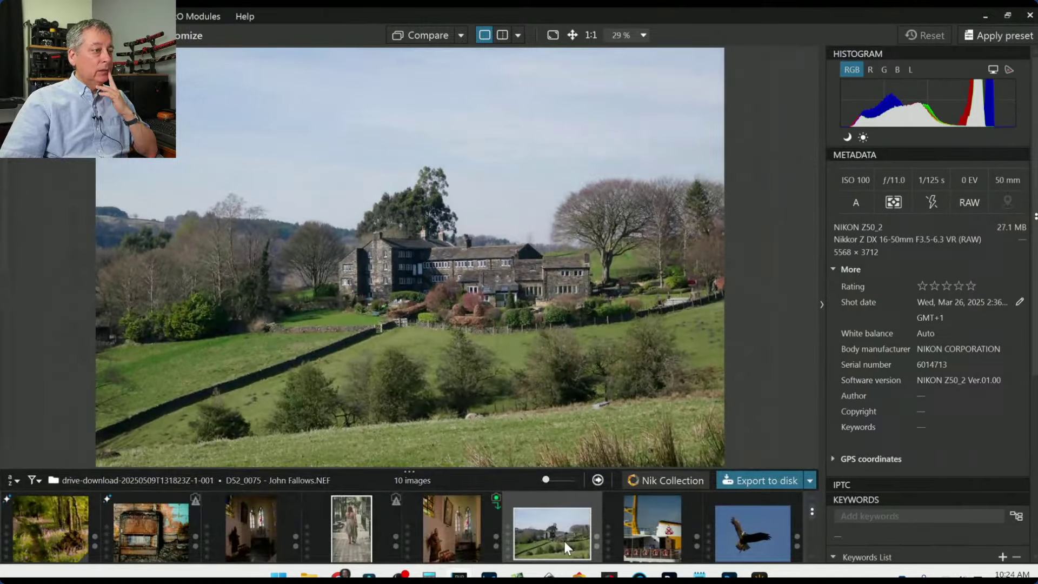
# Open the farmhouse landscape photo for editing and apply the "0000" default preset from the general purpose presets.
pyautogui.doubleClick(563, 540)
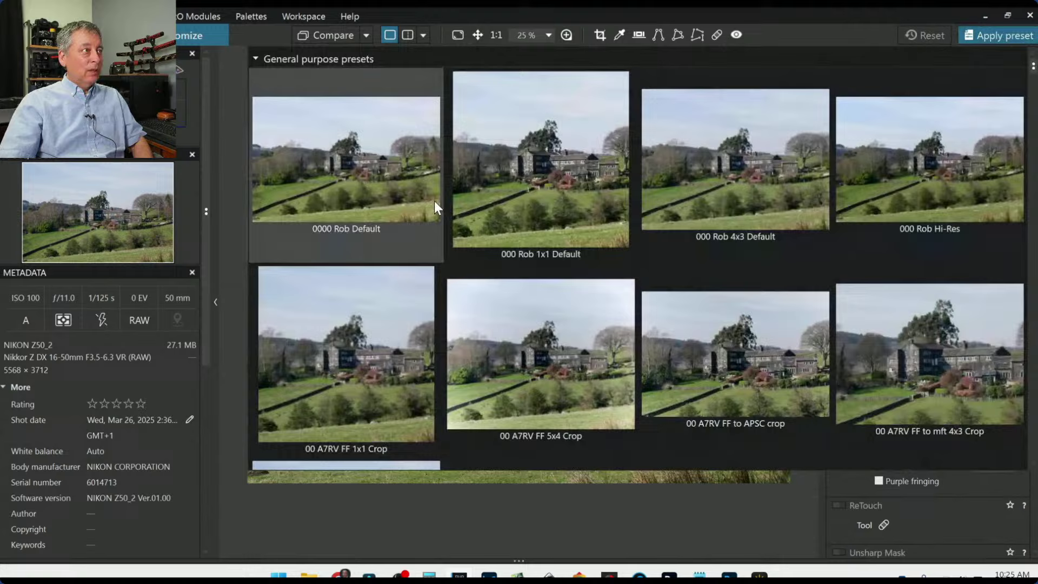
pyautogui.click(433, 203)
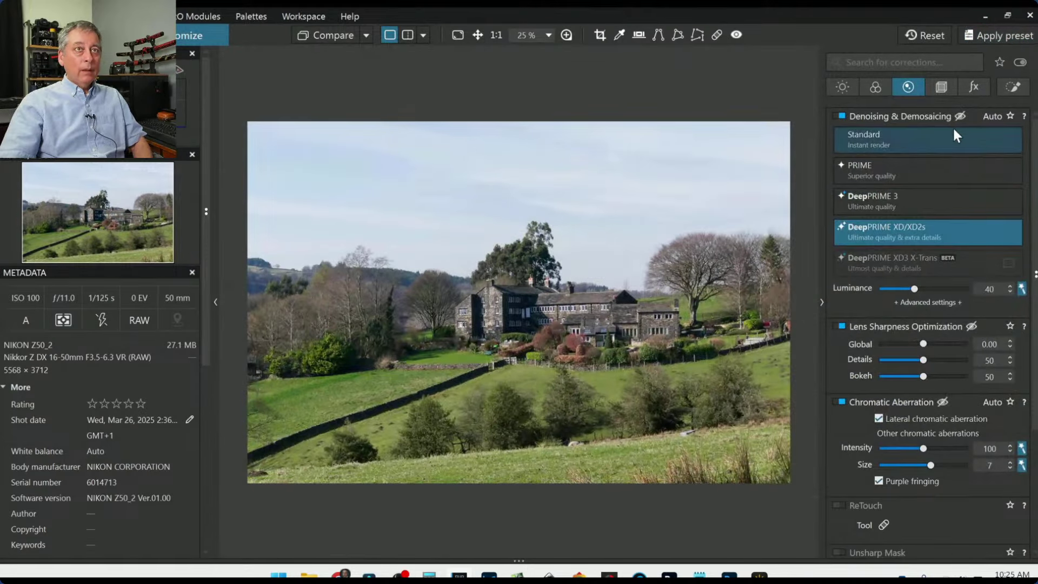
# Crop the farmhouse photo to a 16 × 9 aspect ratio and shift the full-width frame downward to trim mostly sky.
pyautogui.click(945, 91)
pyautogui.click(933, 214)
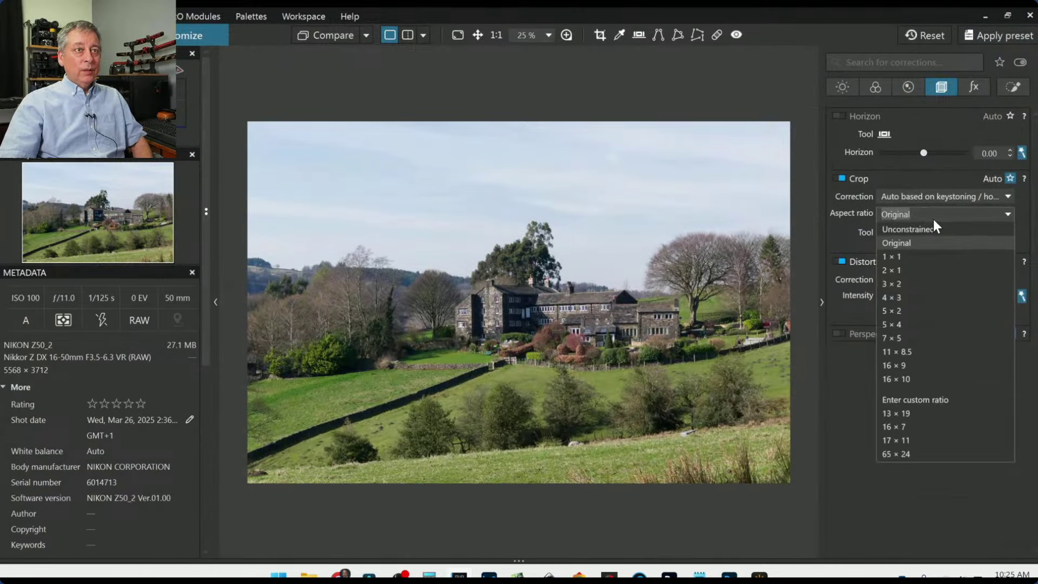
pyautogui.click(926, 365)
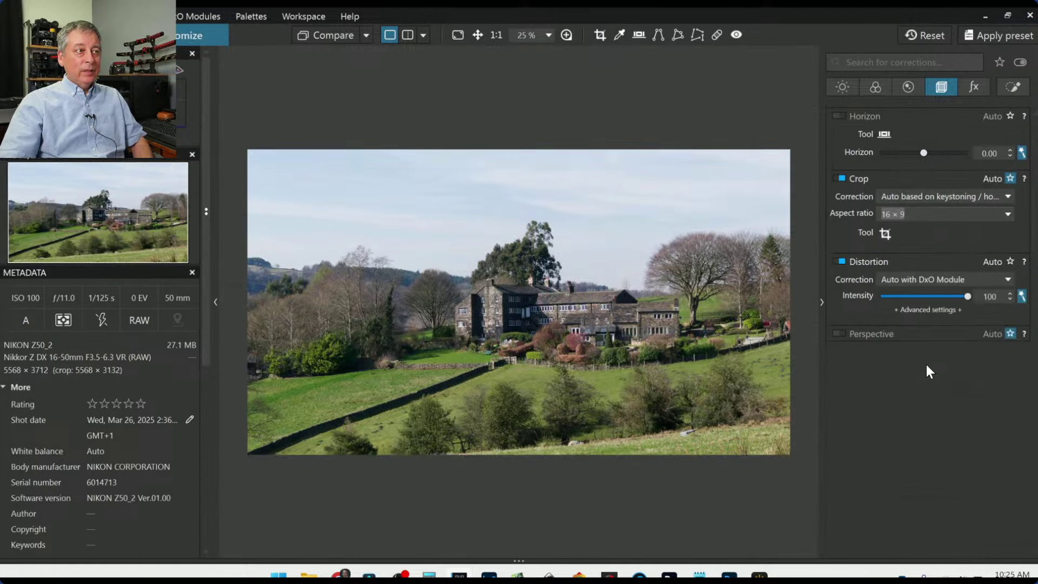
pyautogui.click(890, 239)
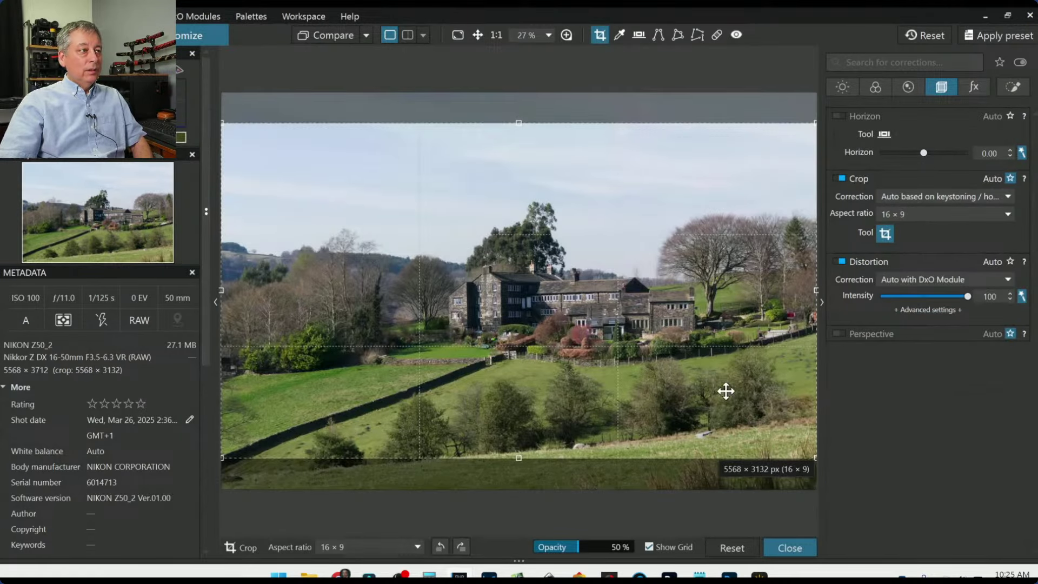
pyautogui.moveTo(725, 391); pyautogui.dragTo(729, 409)
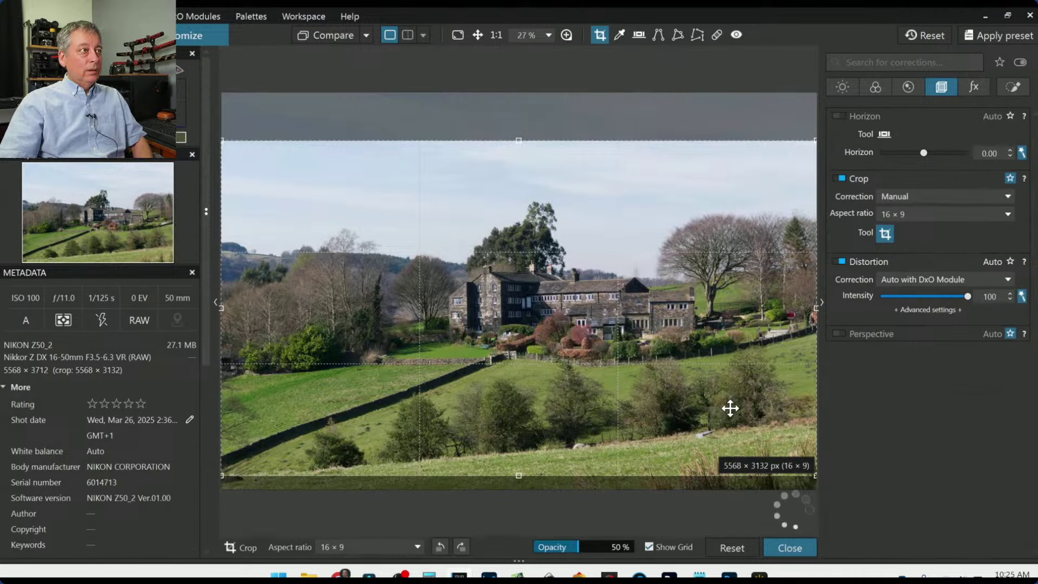
pyautogui.press('Return')
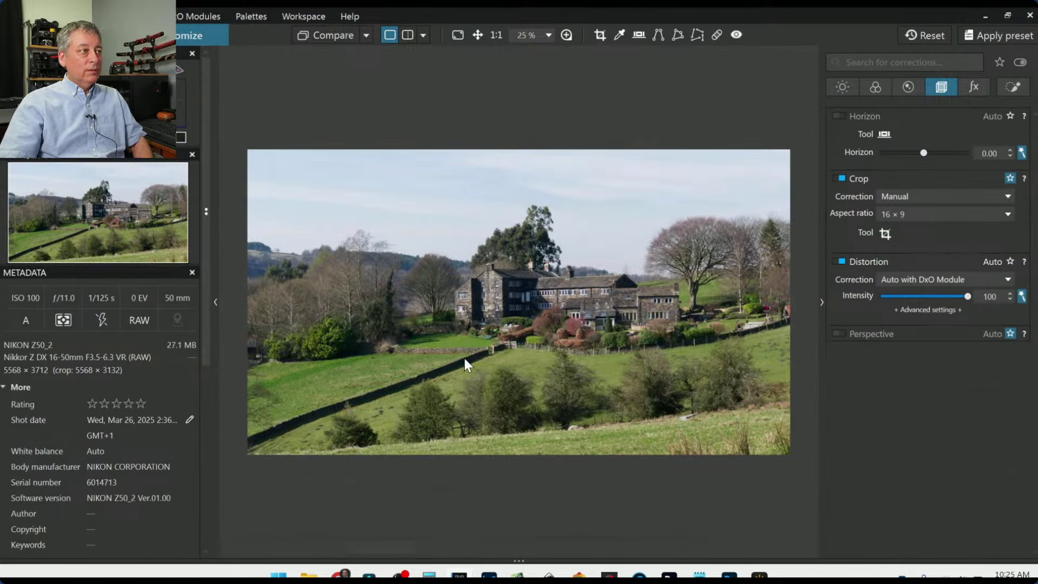
# Shrink the 16 × 9 crop frame to about 4823 × 2713 px and place it against the photo's right edge around the farmhouse.
pyautogui.click(886, 231)
pyautogui.moveTo(612, 394); pyautogui.dragTo(614, 304)
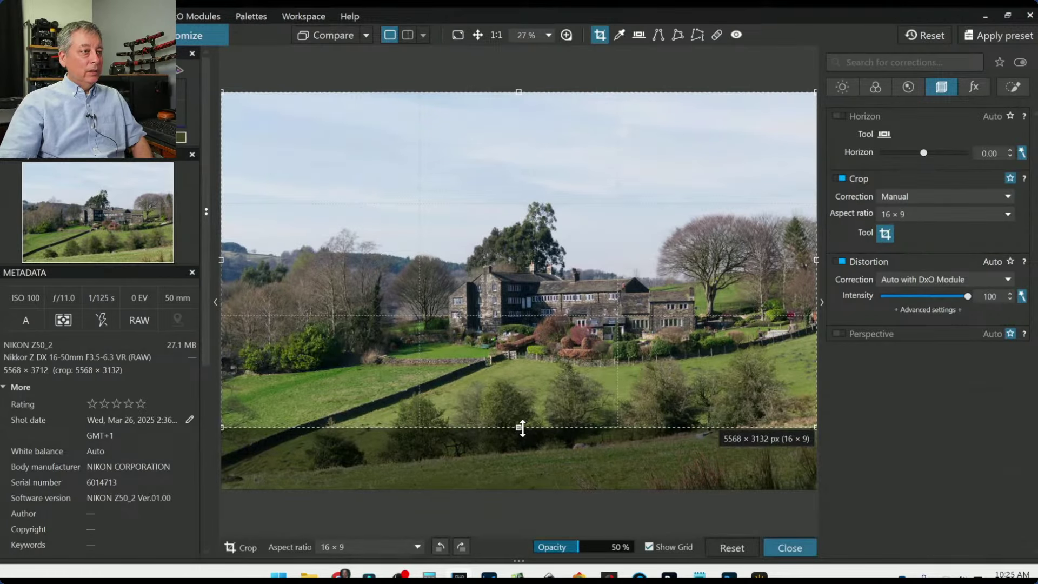
pyautogui.moveTo(529, 428); pyautogui.dragTo(538, 378)
pyautogui.moveTo(507, 296); pyautogui.dragTo(586, 306)
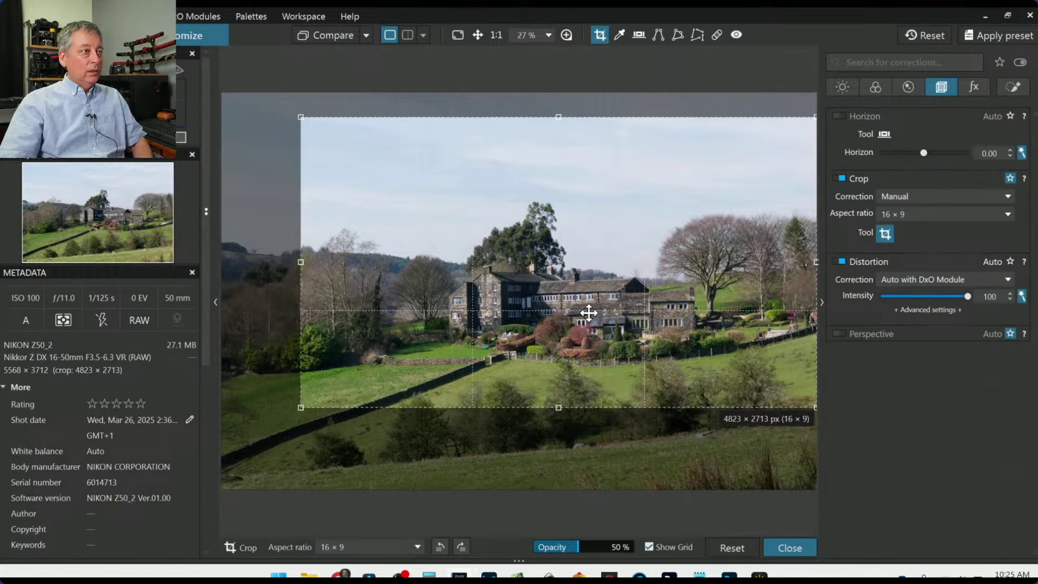
pyautogui.moveTo(486, 229); pyautogui.dragTo(498, 244)
pyautogui.press('Return')
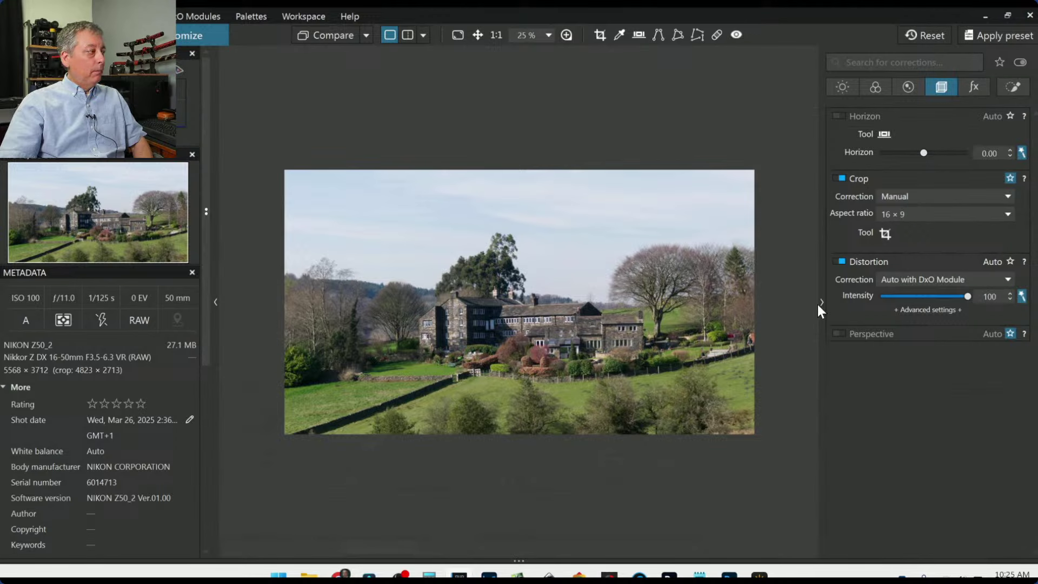
# Move the crop frame lower to include less sky and more foreground field, and collapse the left-hand palettes.
pyautogui.click(885, 233)
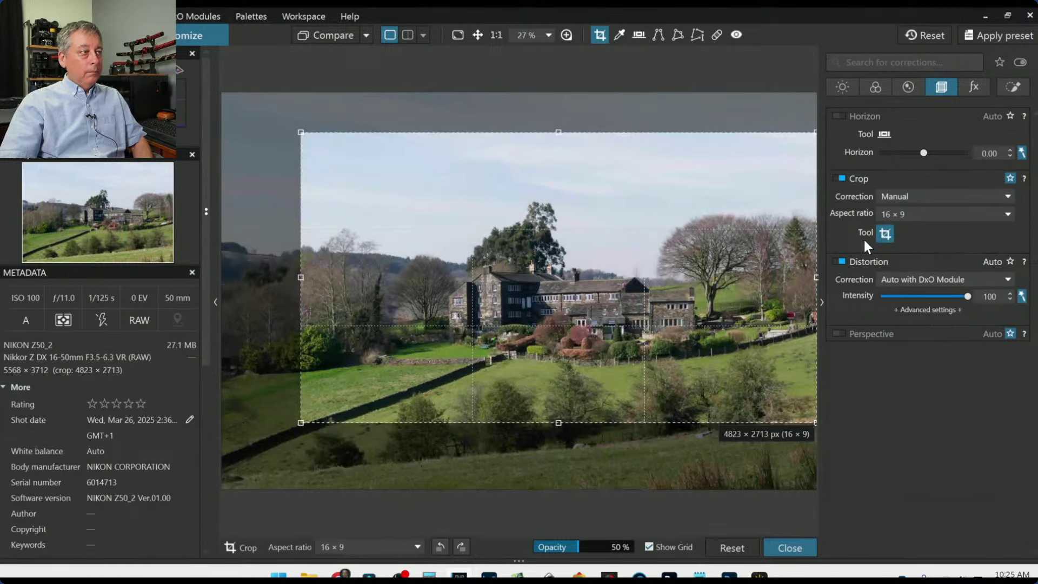
pyautogui.moveTo(687, 295); pyautogui.dragTo(695, 336)
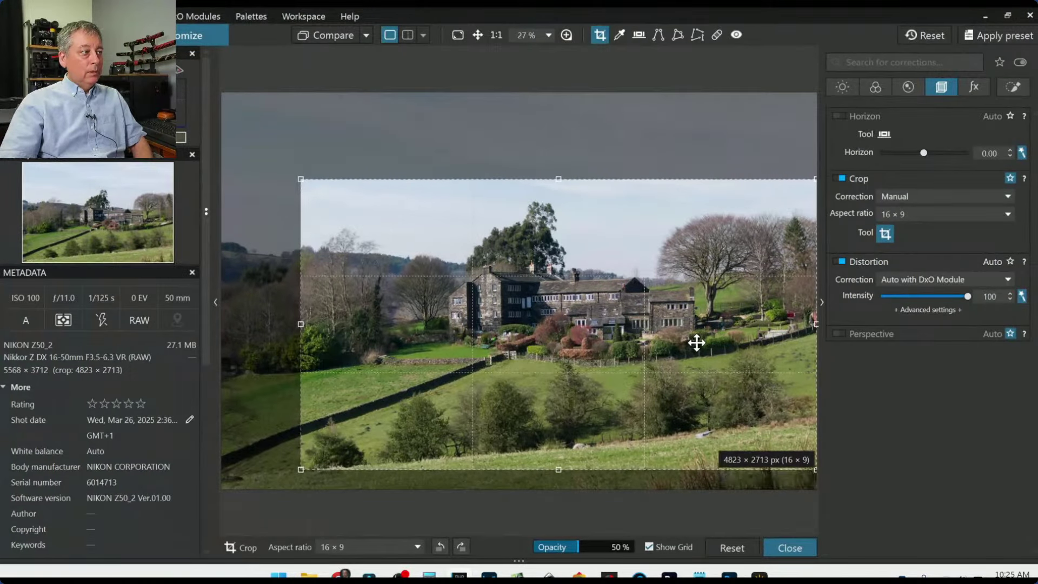
pyautogui.press('Return')
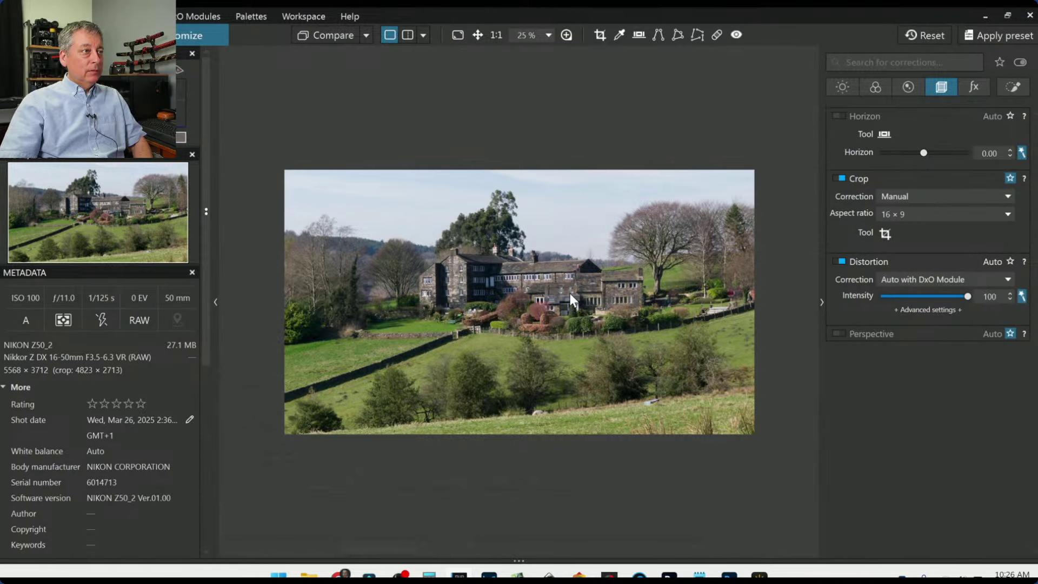
pyautogui.scroll(1, 536, 303)
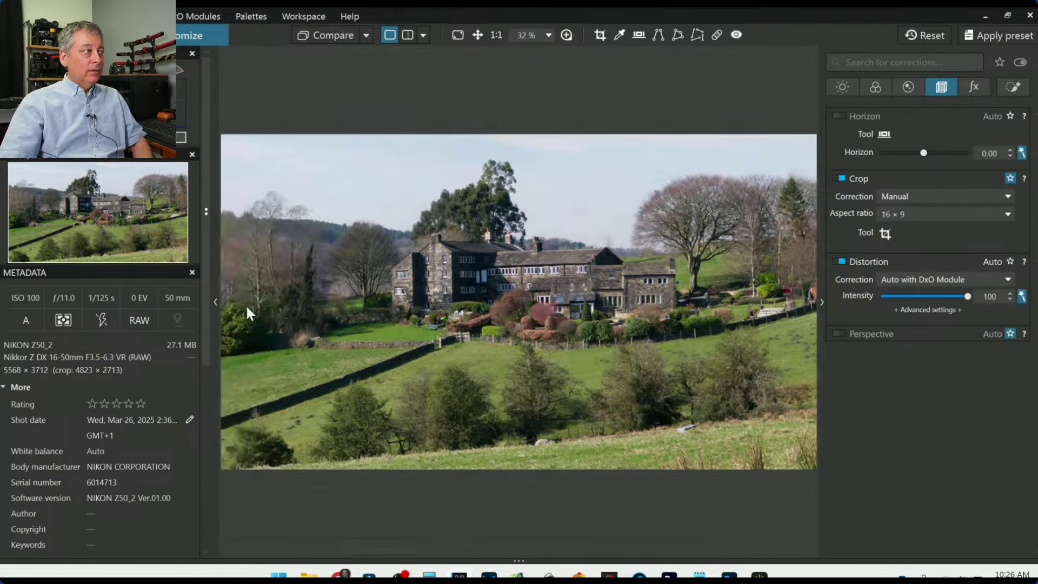
pyautogui.click(215, 303)
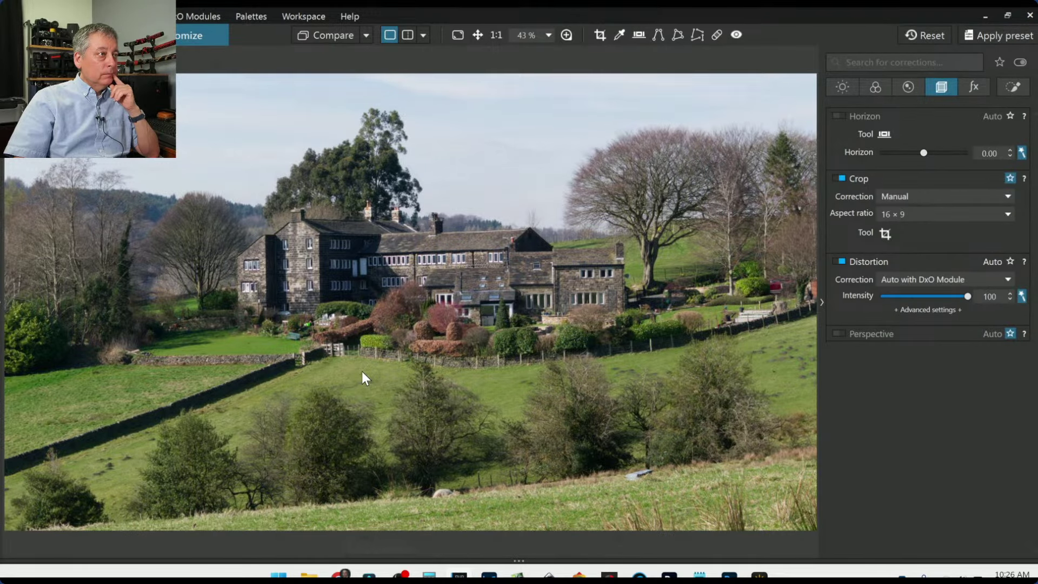
pyautogui.hotkey('ctrl', '-')
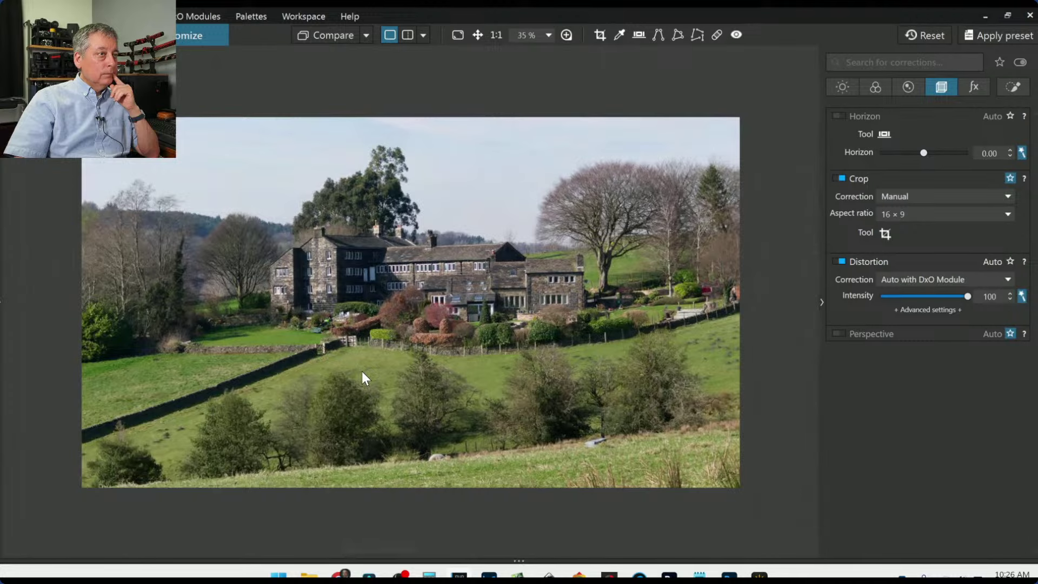
# Raise the saturation of the HSL red channel to 58.
pyautogui.click(874, 87)
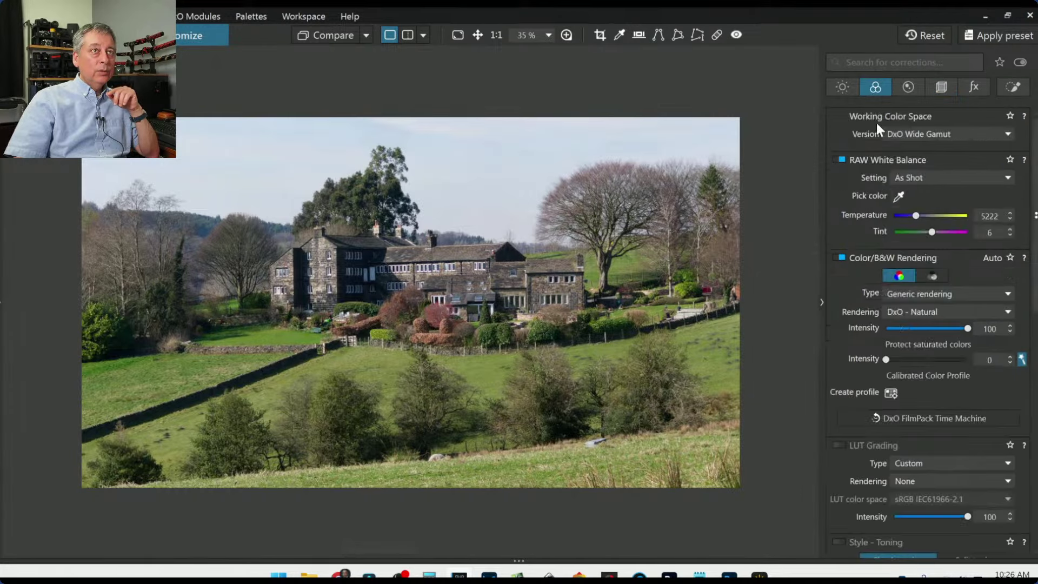
pyautogui.scroll(-7, 895, 320)
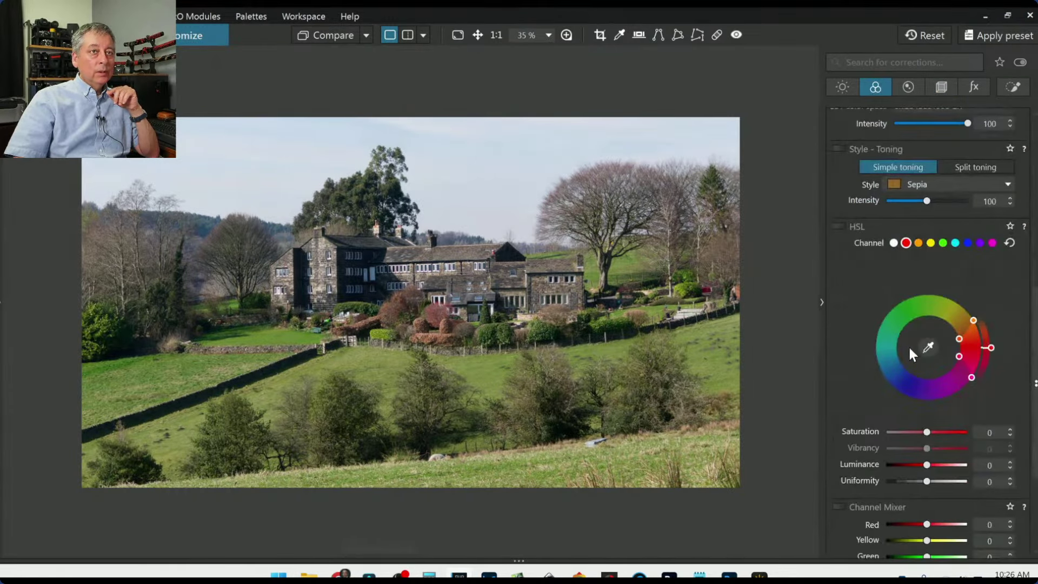
pyautogui.moveTo(926, 431); pyautogui.dragTo(953, 447)
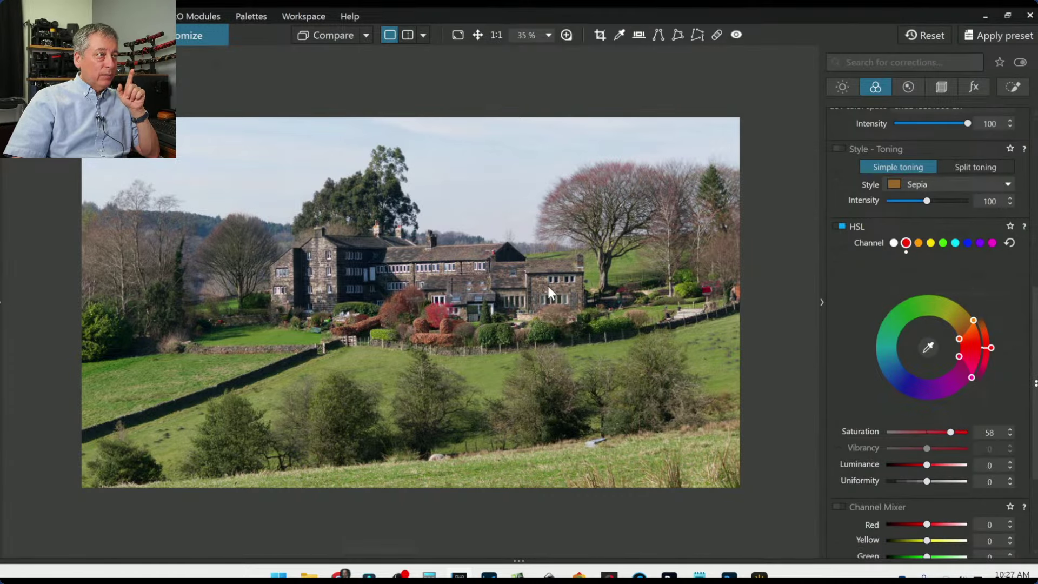
# Sample the orange-brown hedge in front of the farmhouse for HSL and set that channel's saturation to 19.
pyautogui.scroll(5, 547, 286)
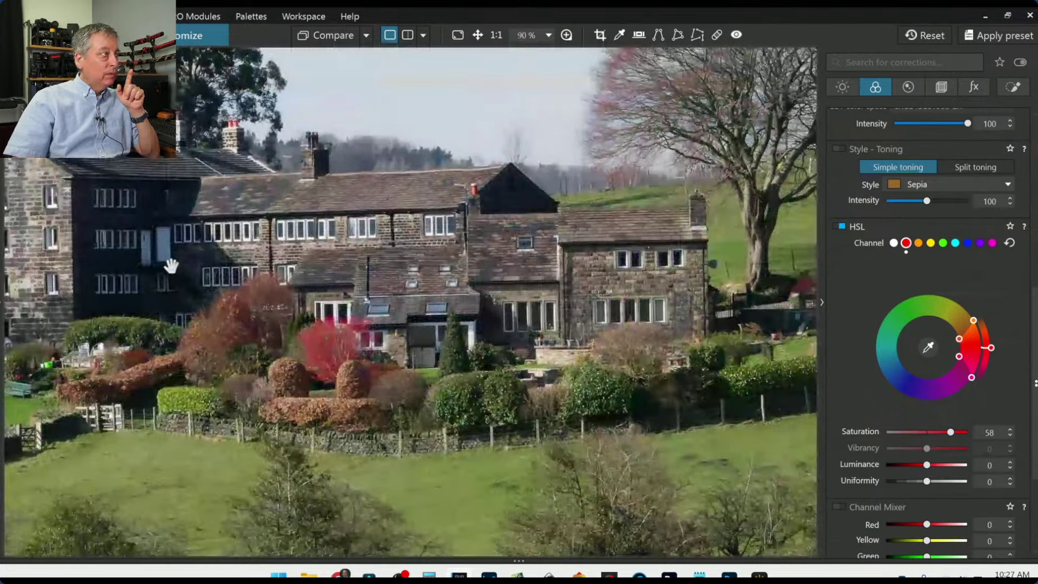
pyautogui.moveTo(243, 270); pyautogui.dragTo(370, 274)
pyautogui.moveTo(327, 314); pyautogui.dragTo(362, 316)
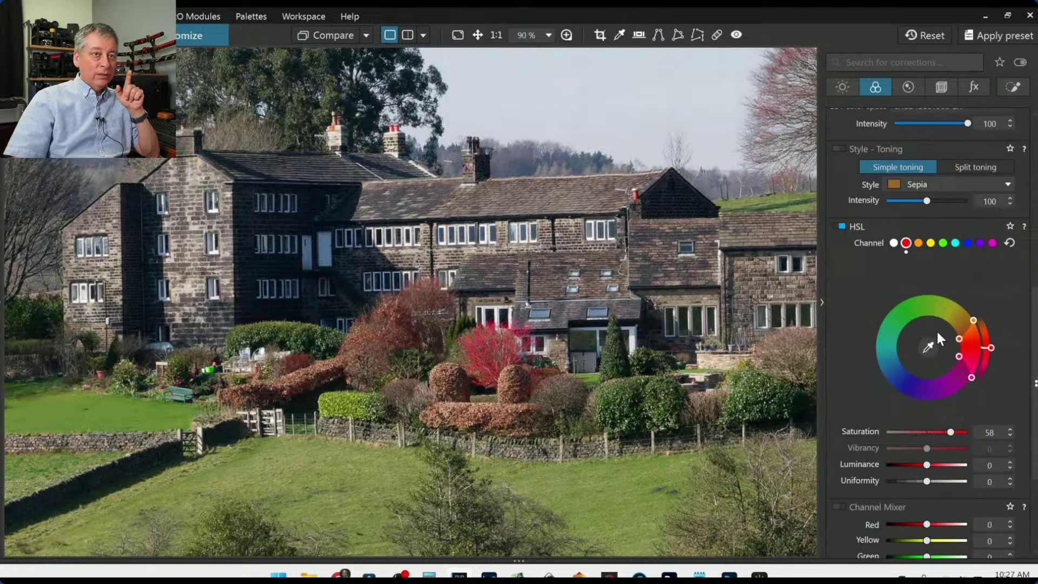
pyautogui.click(513, 408)
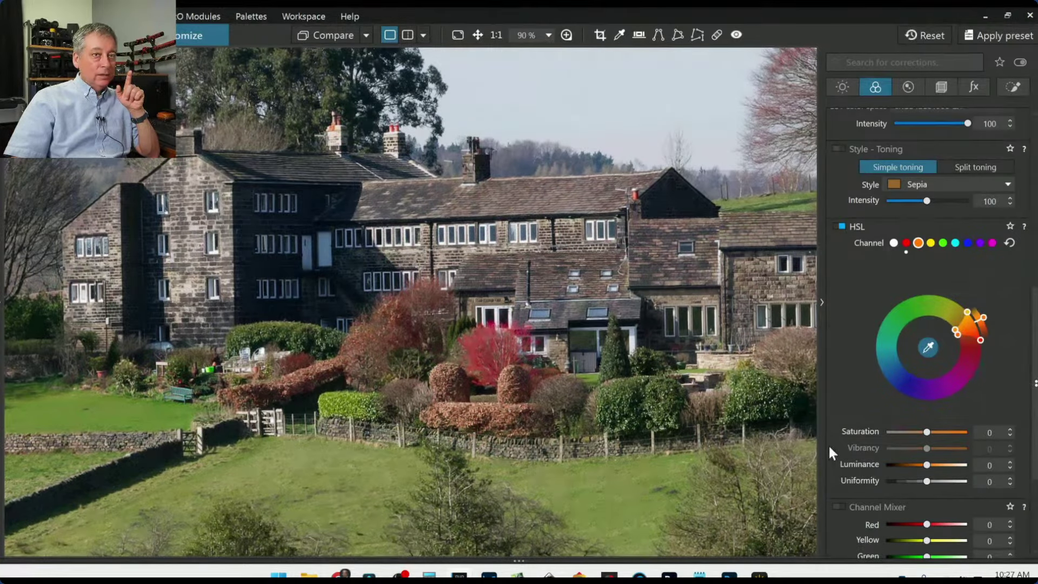
pyautogui.moveTo(928, 432); pyautogui.dragTo(935, 431)
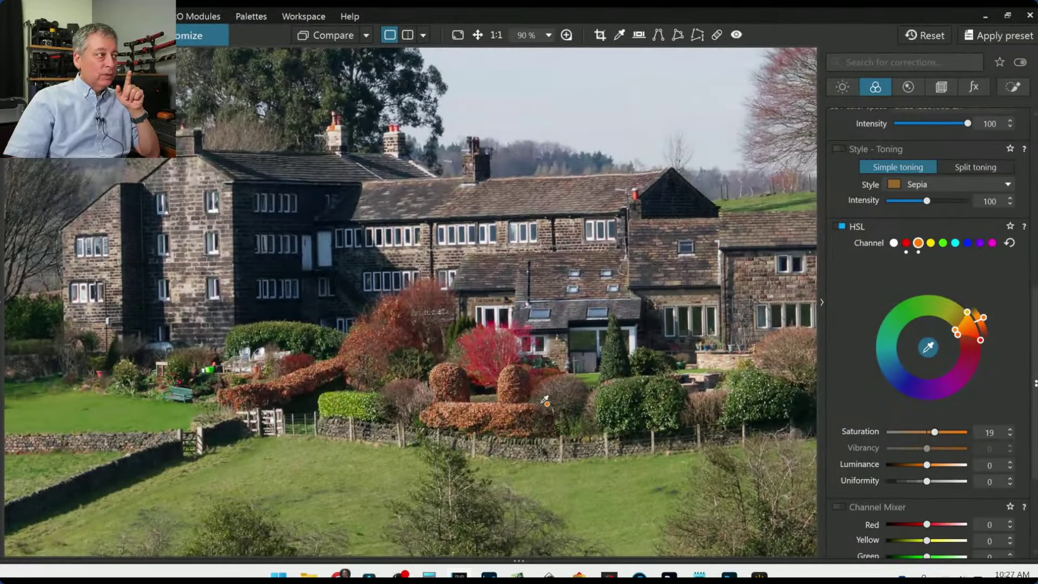
# Sample the grass field for HSL, narrow its range to exclude the orange hues, and set its saturation to 25.
pyautogui.scroll(-1, 545, 400)
pyautogui.scroll(-2, 573, 405)
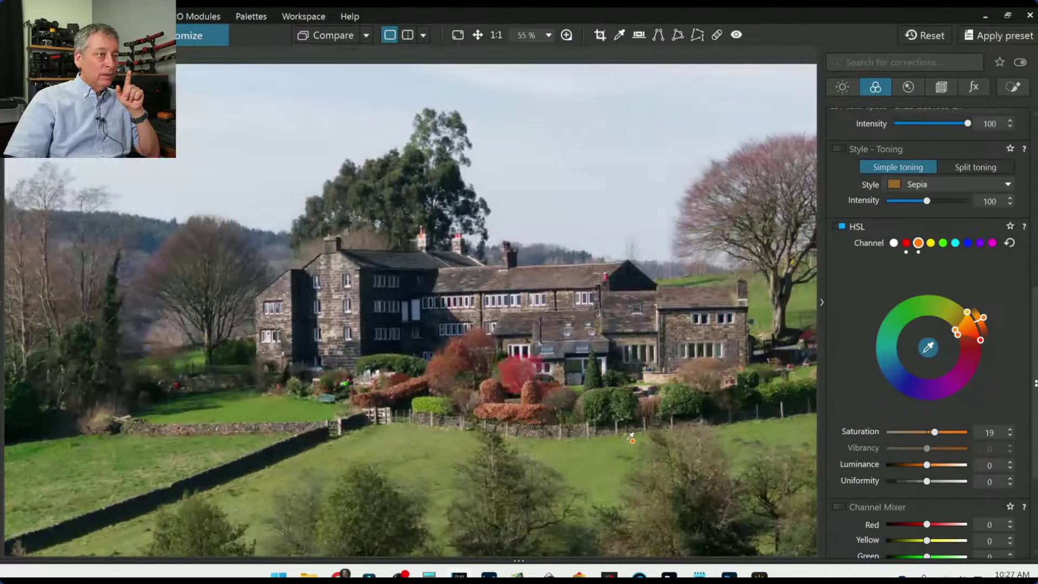
pyautogui.scroll(-1, 630, 436)
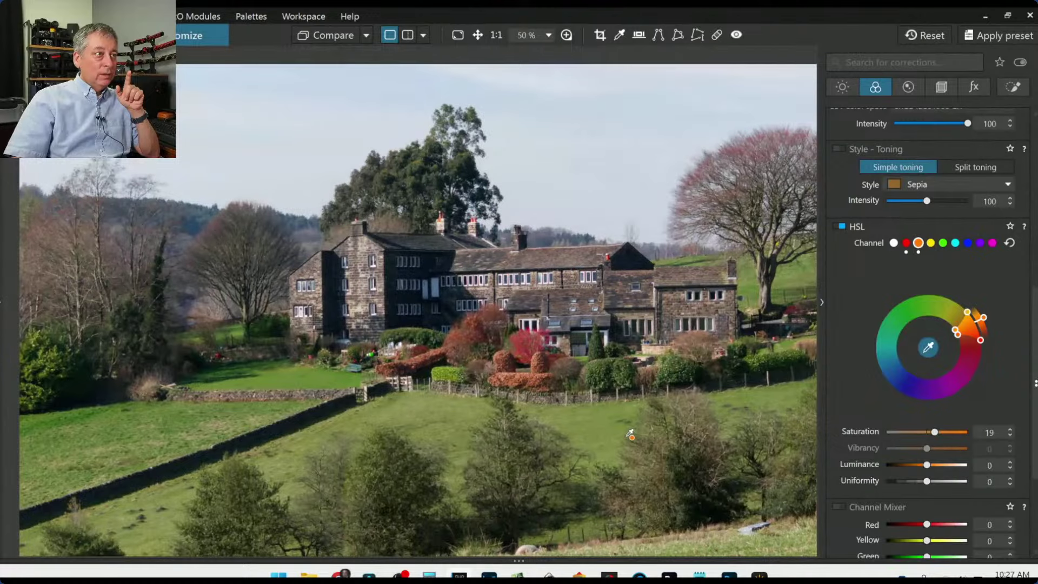
pyautogui.scroll(-1, 630, 435)
pyautogui.scroll(-1, 631, 435)
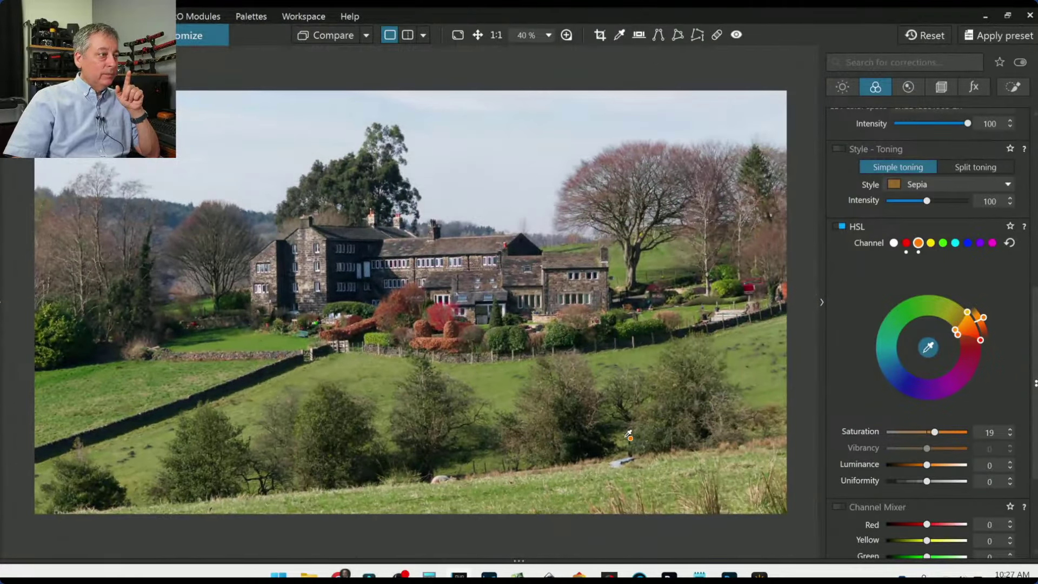
pyautogui.click(375, 368)
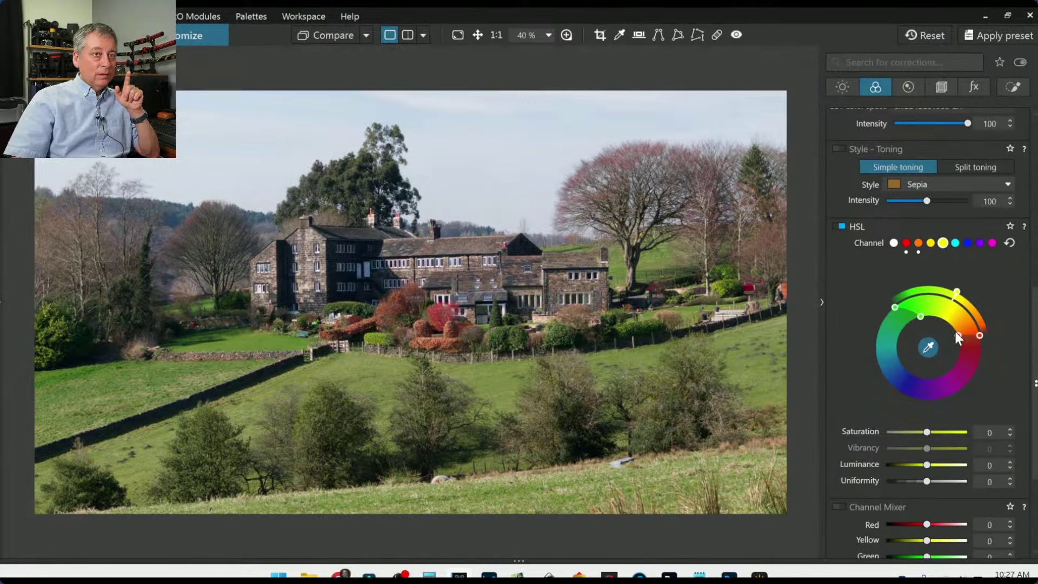
pyautogui.moveTo(955, 331); pyautogui.dragTo(946, 323)
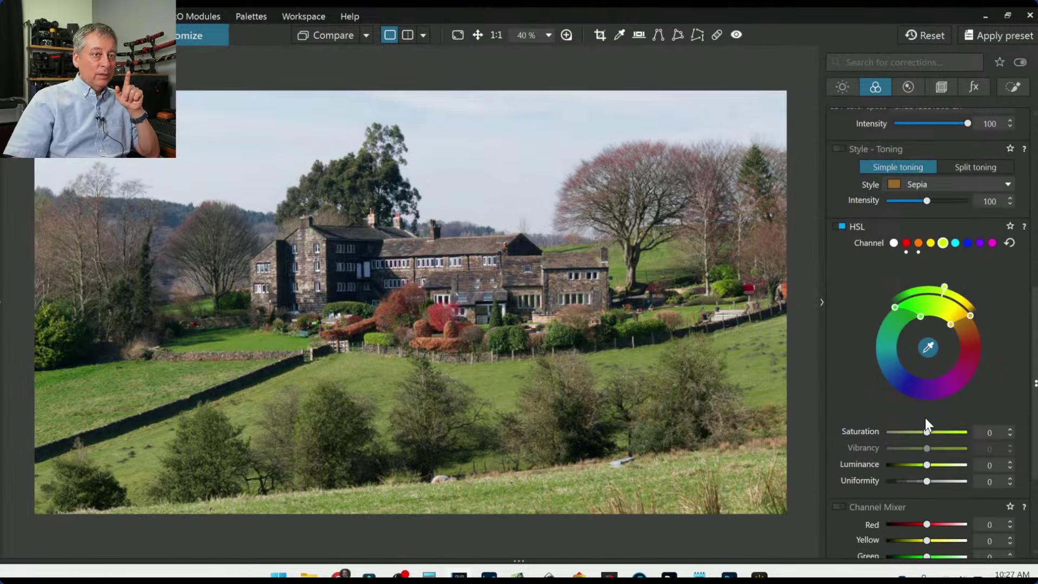
pyautogui.moveTo(925, 431); pyautogui.dragTo(938, 433)
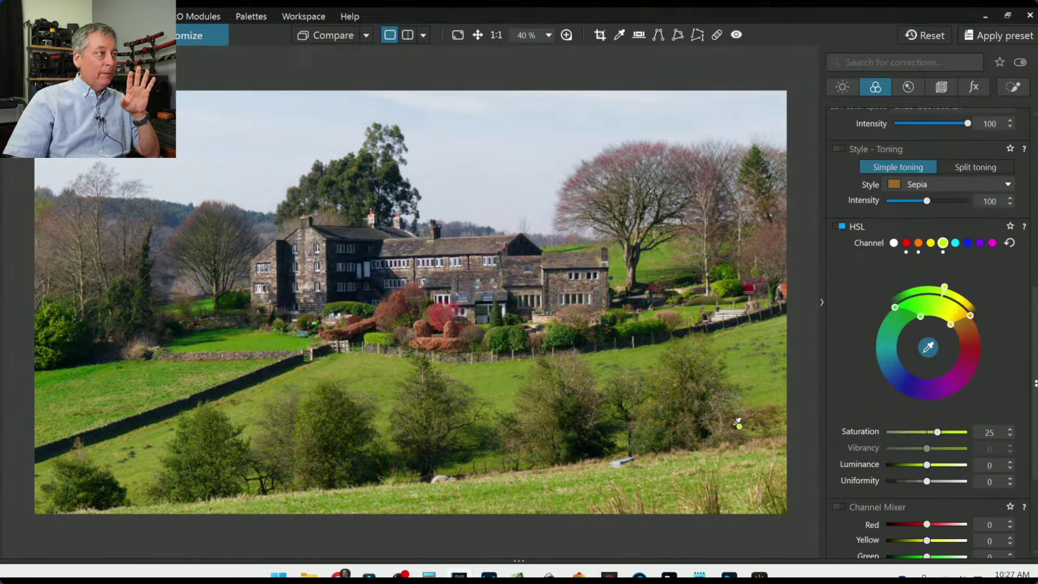
# Add a local adjustment control point on the farmhouse's right wing and size its circle to cover that wing.
pyautogui.click(1013, 87)
pyautogui.click(868, 135)
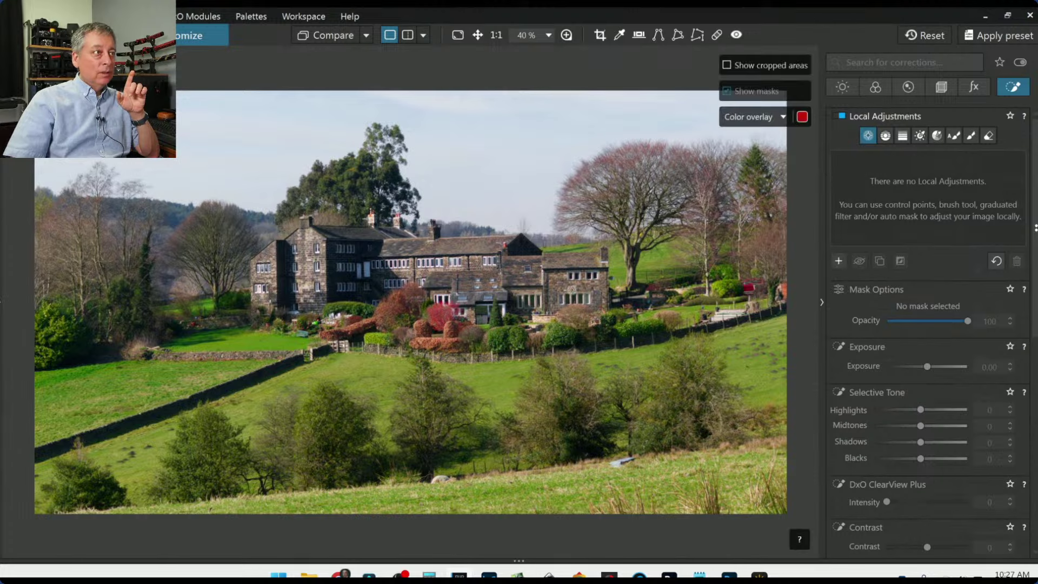
pyautogui.click(571, 289)
pyautogui.moveTo(657, 142); pyautogui.dragTo(601, 205)
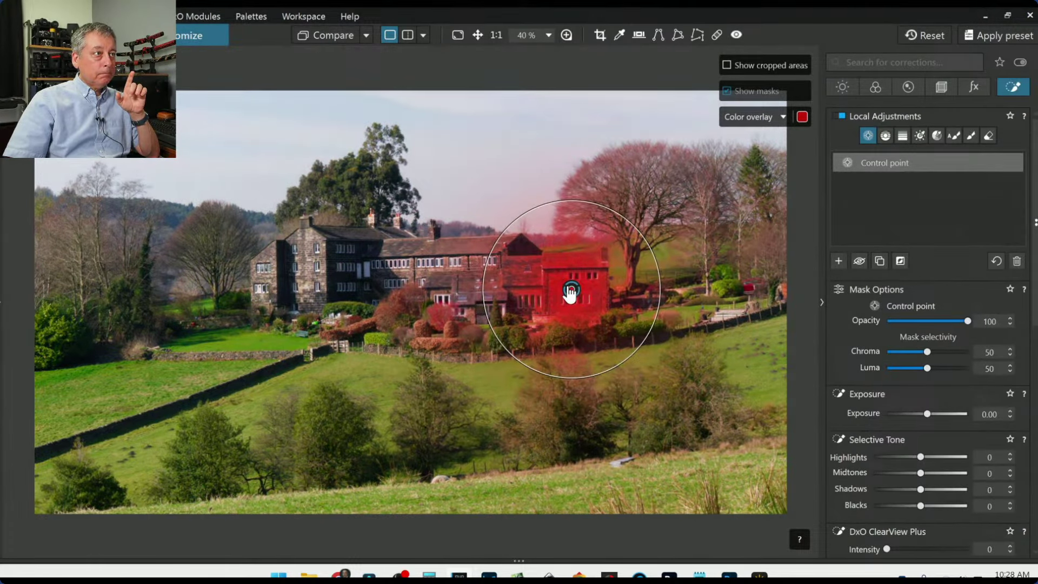
pyautogui.moveTo(571, 289); pyautogui.dragTo(567, 287)
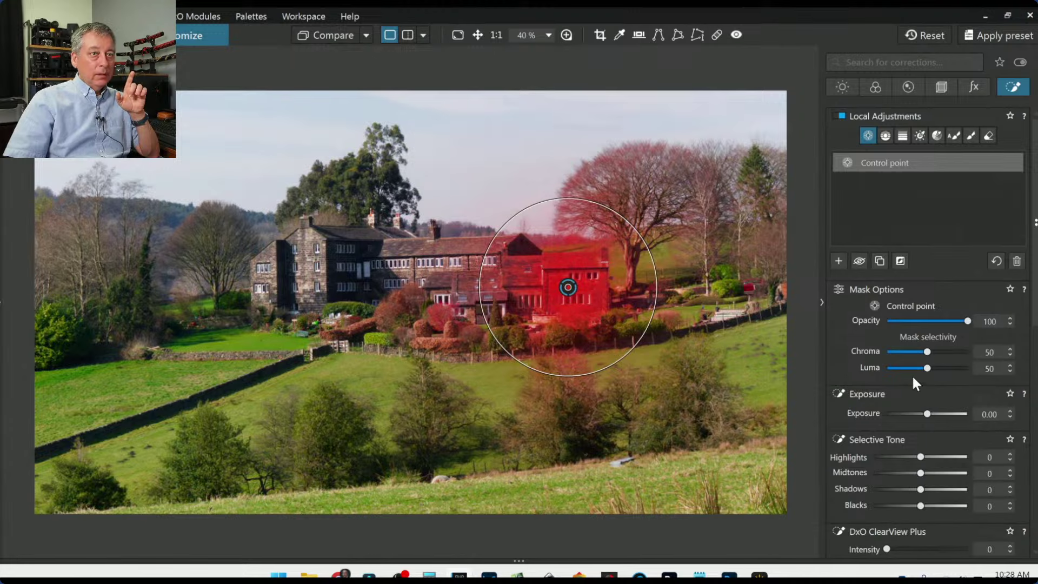
# Set the control point's mask selectivity to 59 for luma and 55 for chroma.
pyautogui.click(927, 368)
pyautogui.scroll(3, 927, 369)
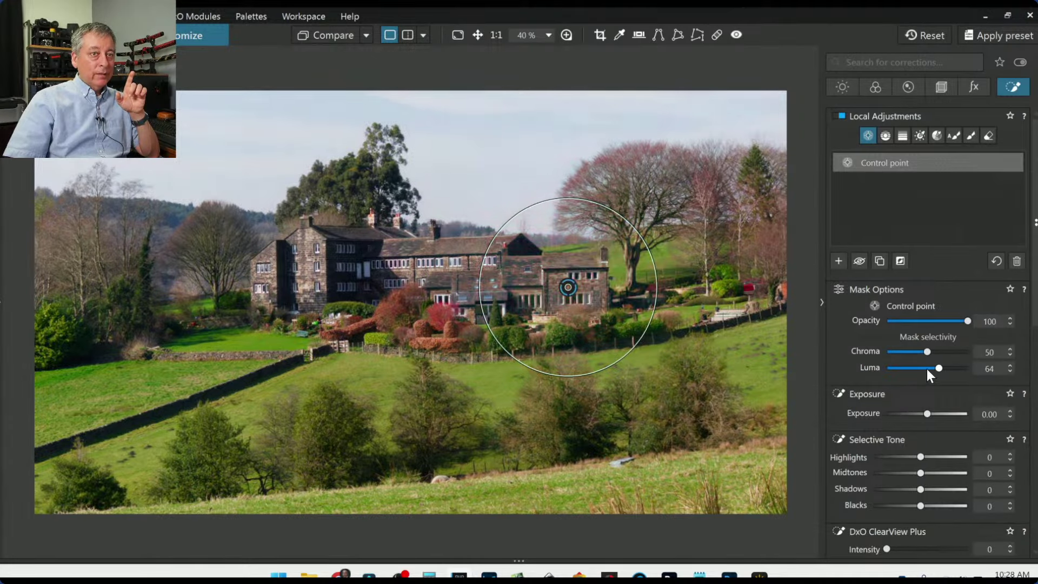
pyautogui.scroll(-1, 926, 369)
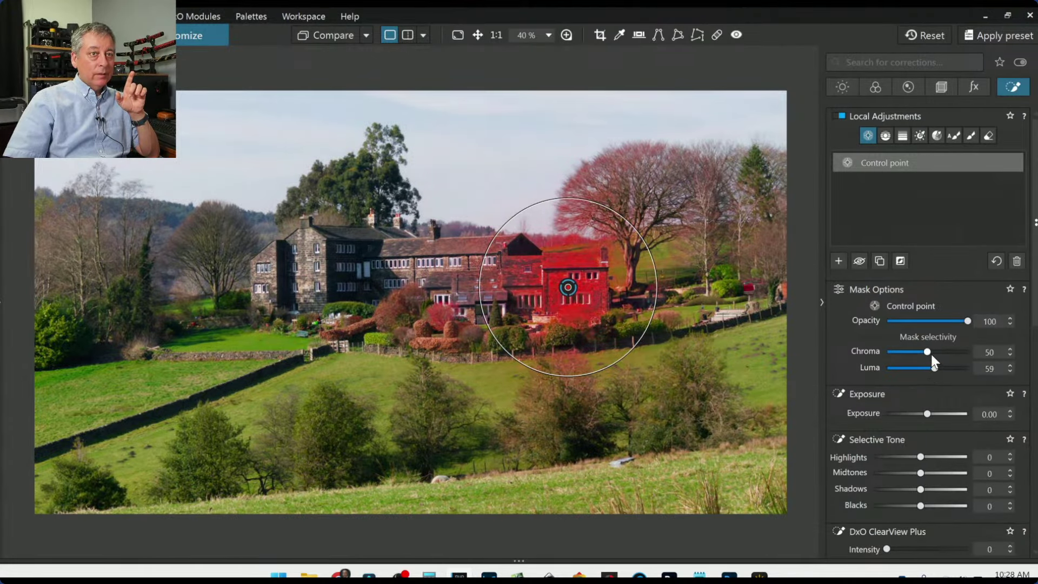
pyautogui.scroll(1, 931, 355)
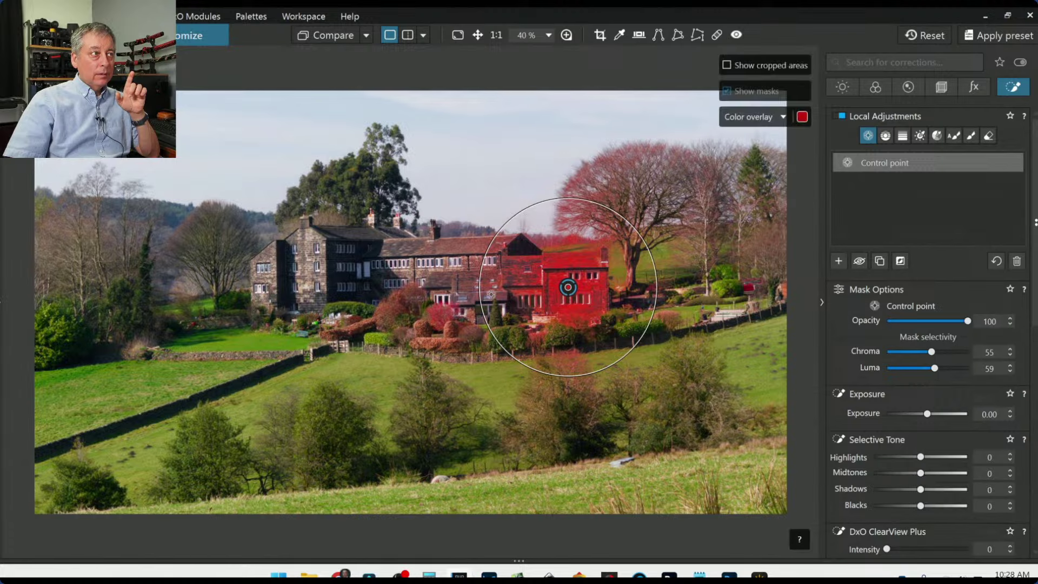
# Add two control points along the farmhouse's central facade and shrink the circles on the centre and right wing to fit the building.
pyautogui.click(471, 275)
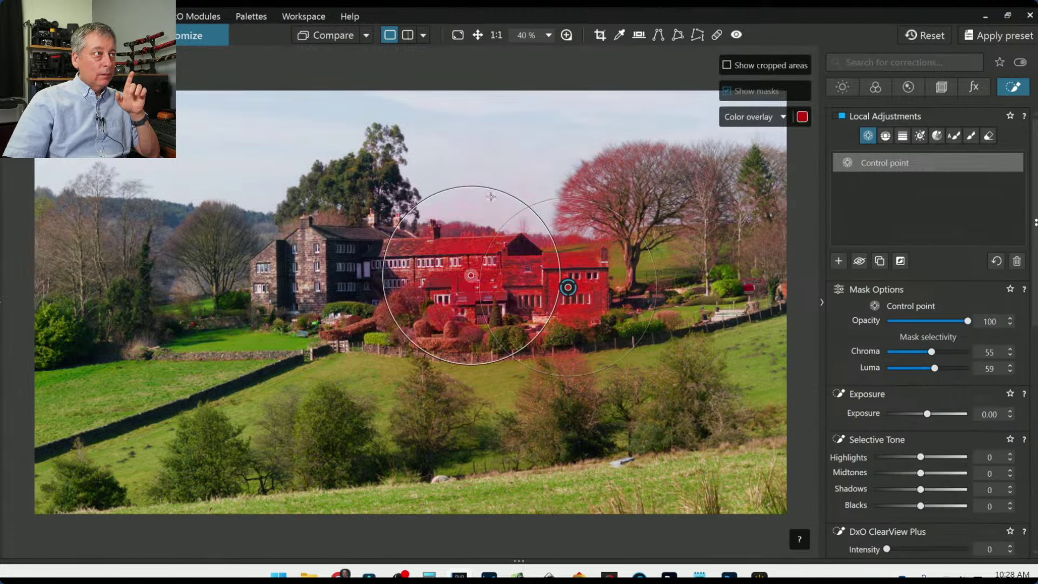
pyautogui.moveTo(491, 197); pyautogui.dragTo(484, 226)
pyautogui.moveTo(545, 203); pyautogui.dragTo(542, 255)
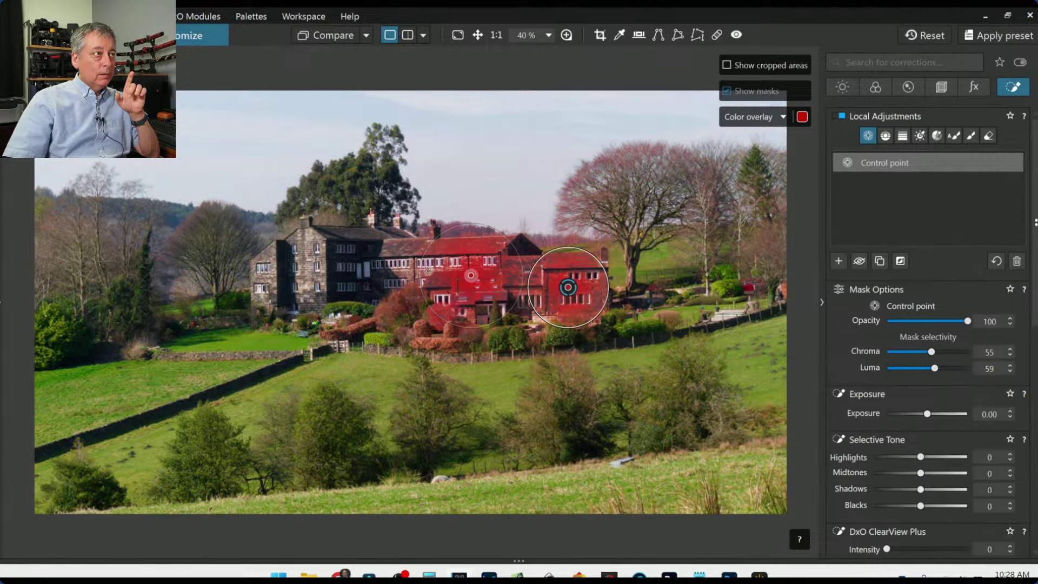
pyautogui.click(427, 270)
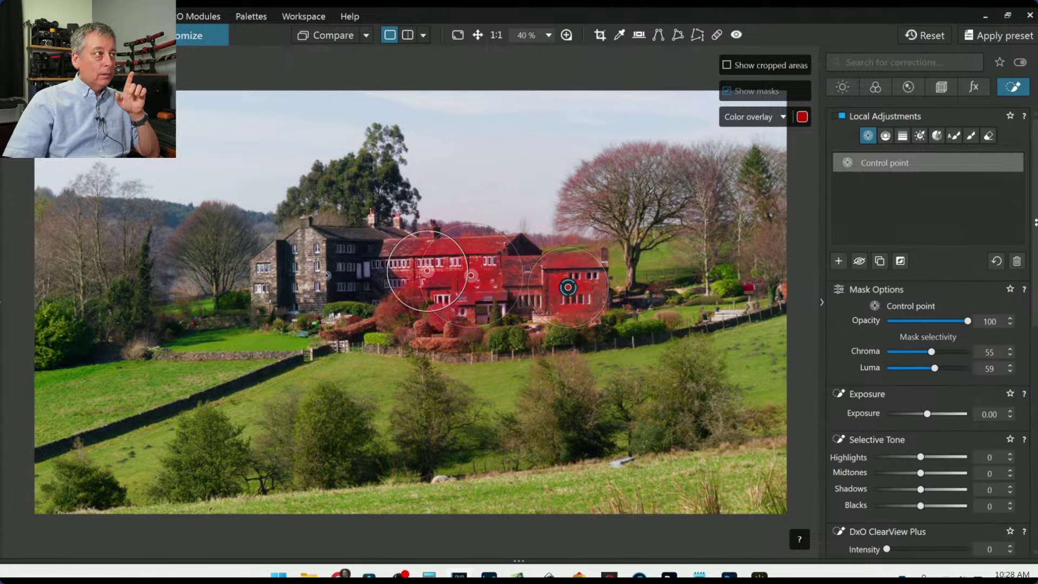
# Add control points on the farmhouse's tall left block and its far-left end wall, adjusting their circles to cover the stonework.
pyautogui.click(308, 277)
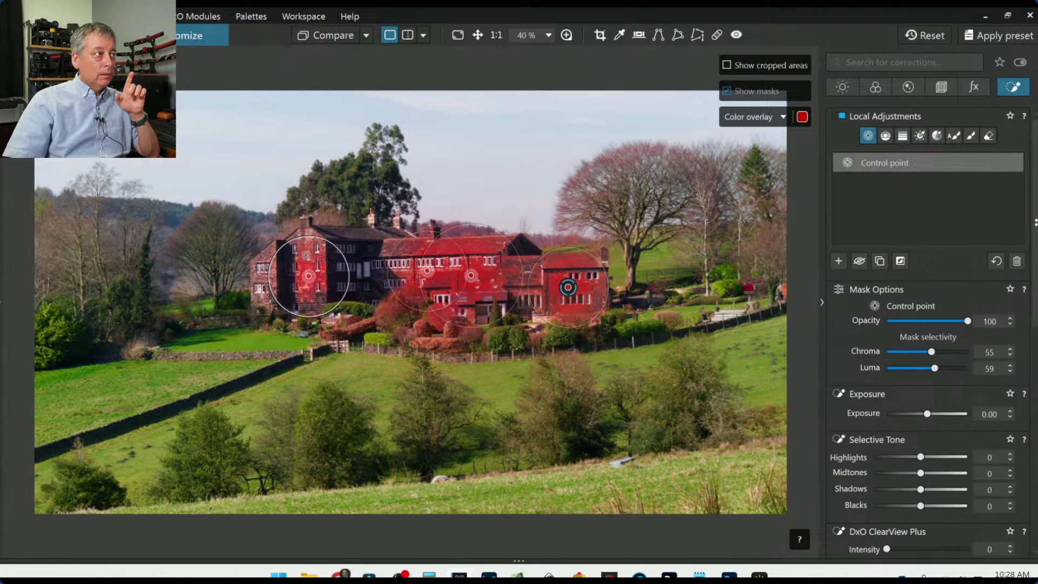
pyautogui.click(305, 255)
pyautogui.moveTo(272, 281); pyautogui.dragTo(261, 277)
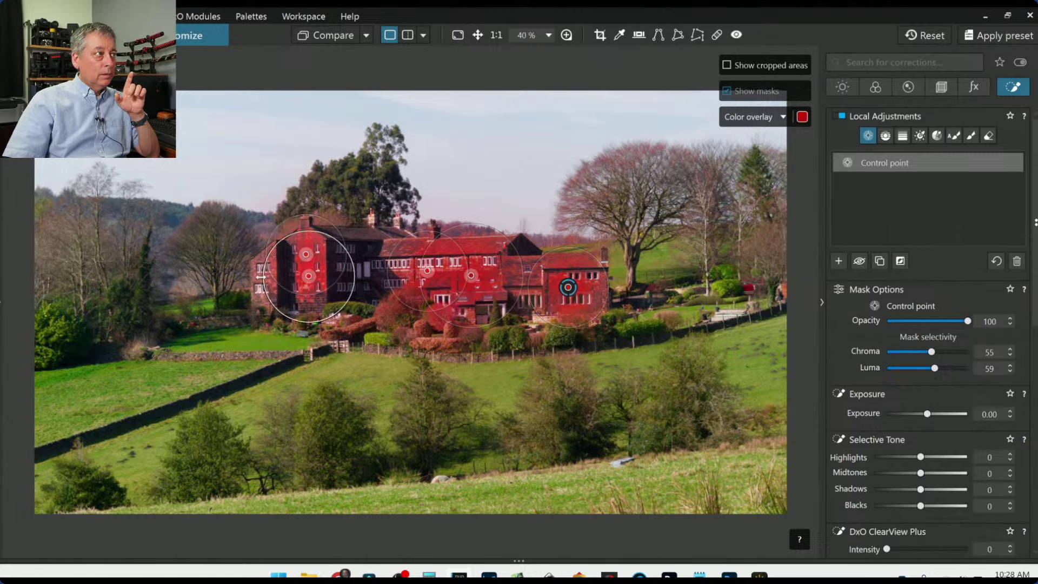
pyautogui.click(257, 277)
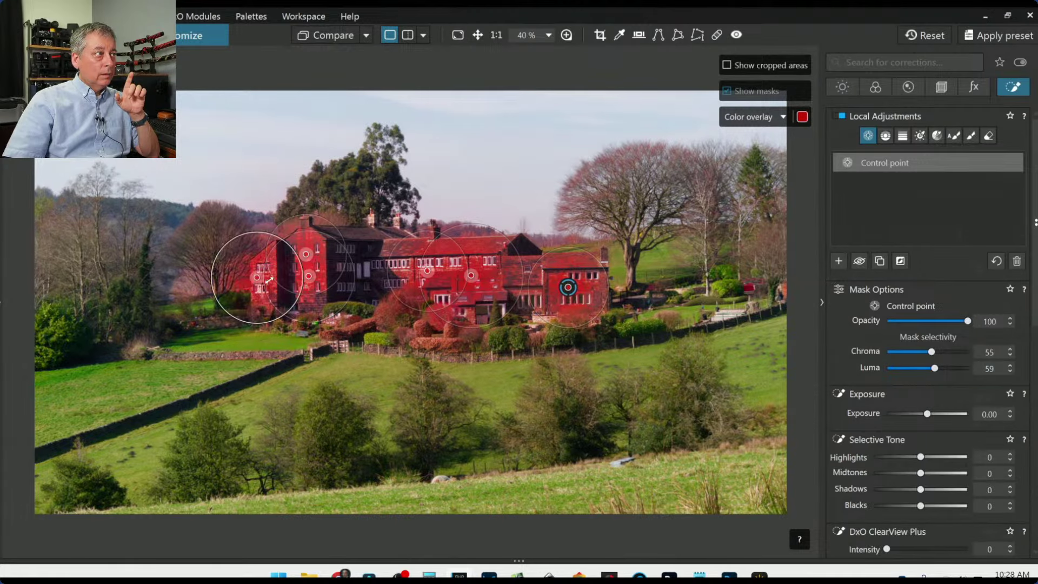
pyautogui.moveTo(216, 270); pyautogui.dragTo(245, 277)
# Add small control points at the left block's base, on the middle facade and on the link beside the right wing.
pyautogui.click(315, 300)
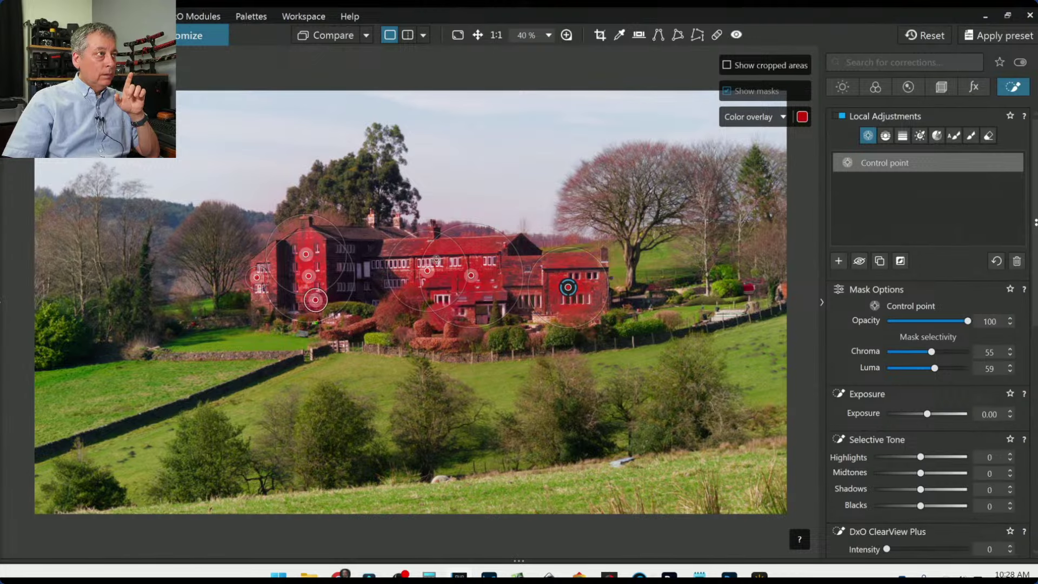
pyautogui.click(396, 273)
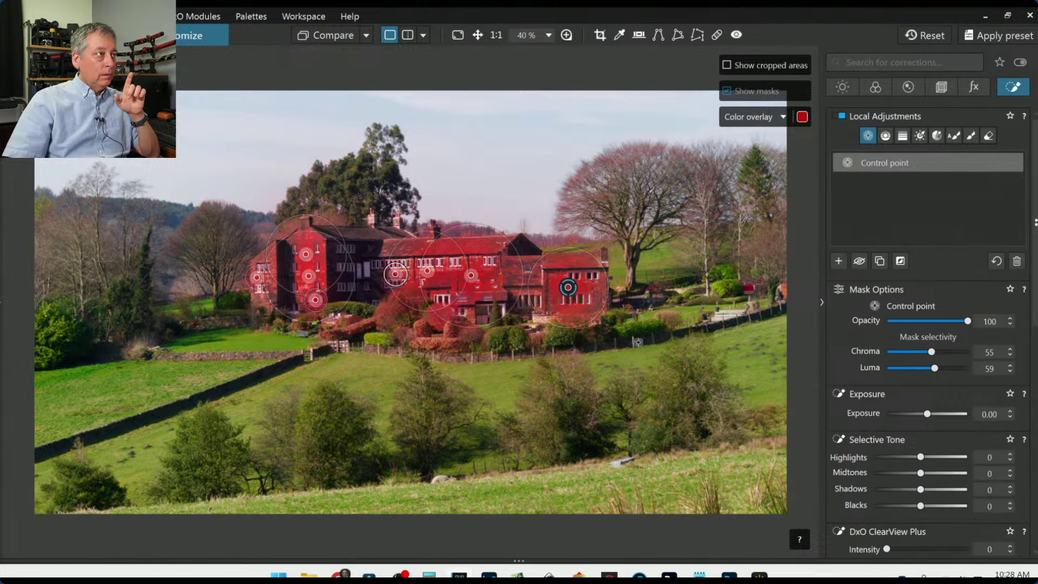
pyautogui.click(534, 292)
pyautogui.moveTo(523, 291); pyautogui.dragTo(510, 291)
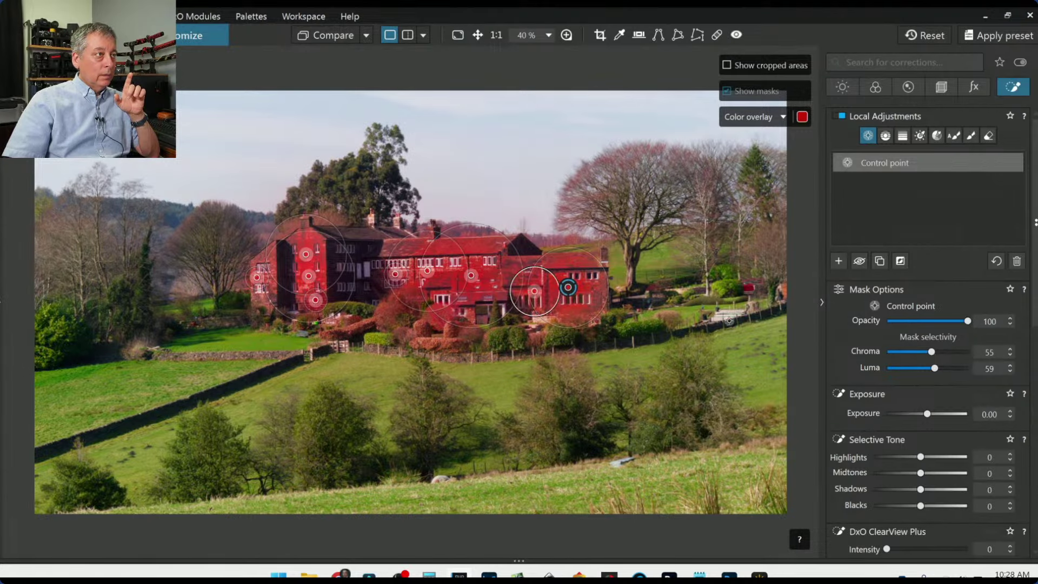
# Set the farmhouse mask's microcontrast to 100 and its DxO ClearView Plus intensity to 29.
pyautogui.scroll(-5, 904, 411)
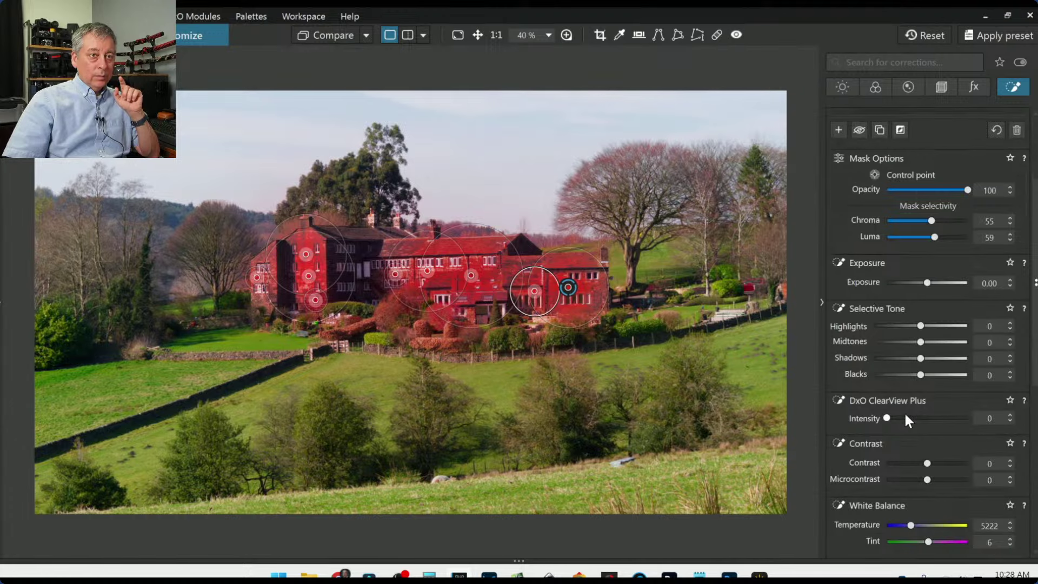
pyautogui.moveTo(926, 446); pyautogui.dragTo(966, 459)
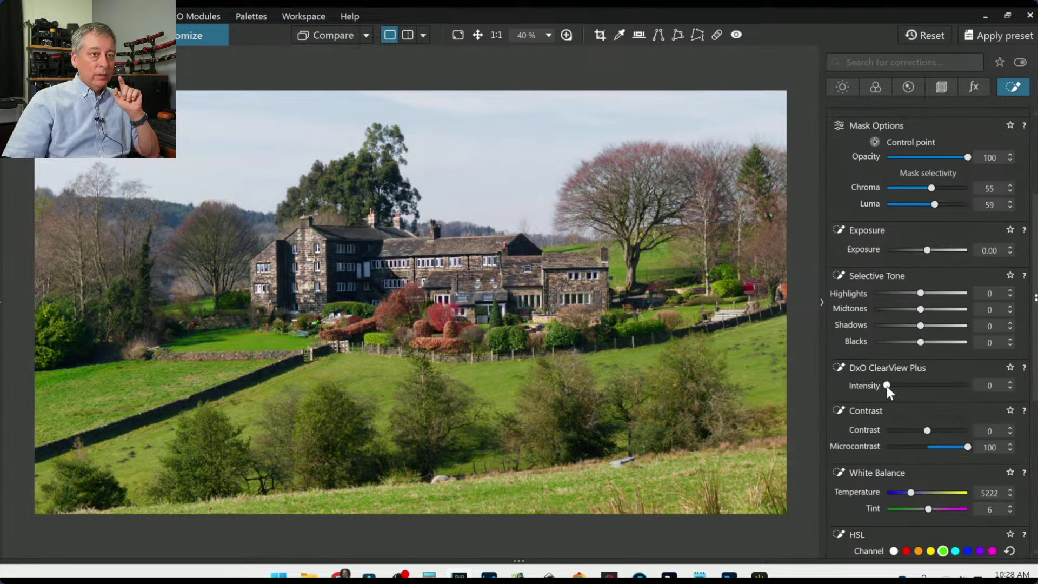
pyautogui.moveTo(886, 386); pyautogui.dragTo(909, 387)
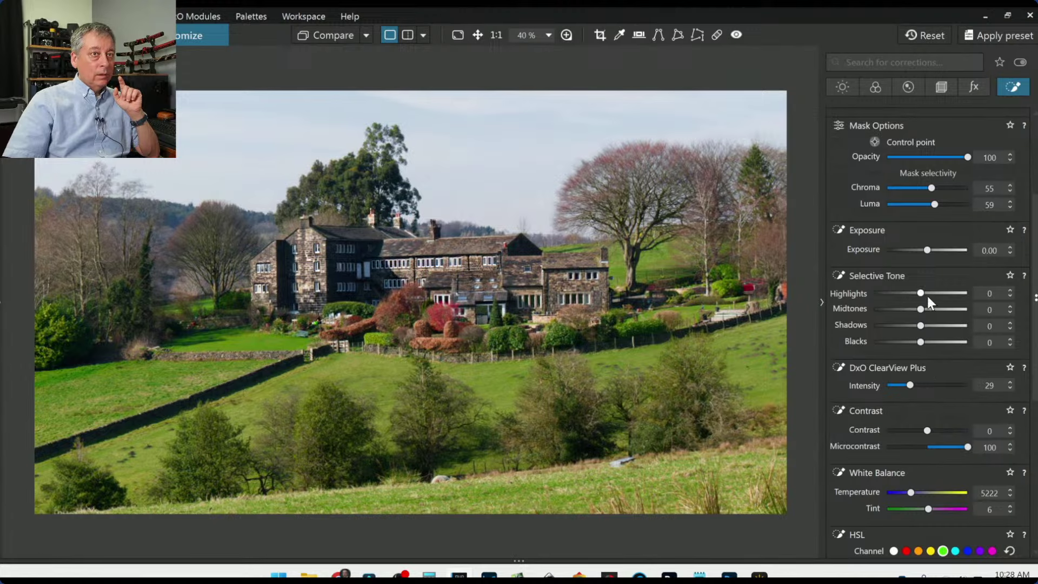
# Set the farmhouse mask's highlights to 23, midtones to 14 and blacks to -12, and deselect the mask.
pyautogui.moveTo(922, 295); pyautogui.dragTo(931, 296)
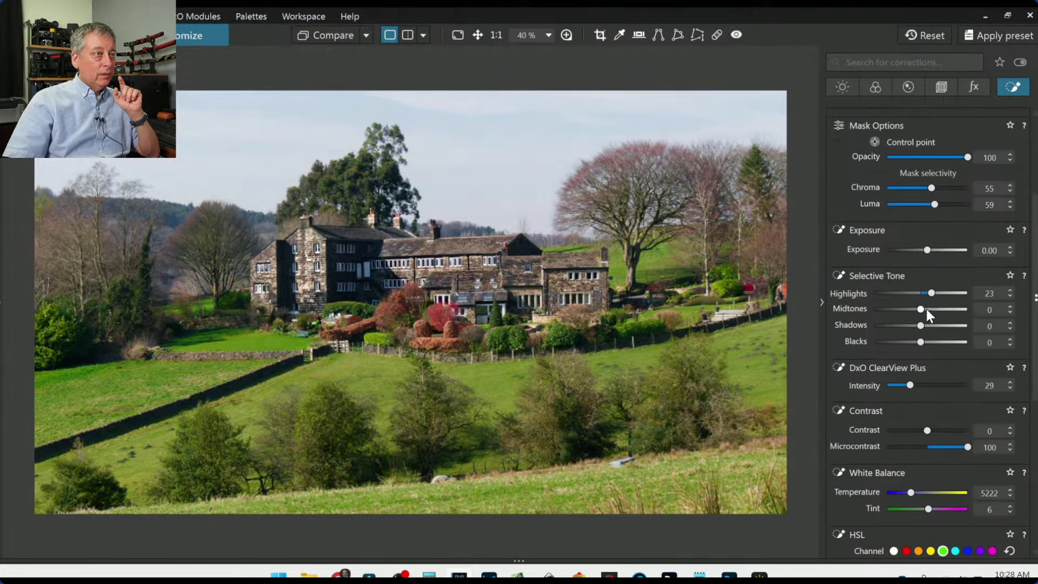
pyautogui.moveTo(920, 341); pyautogui.dragTo(925, 312)
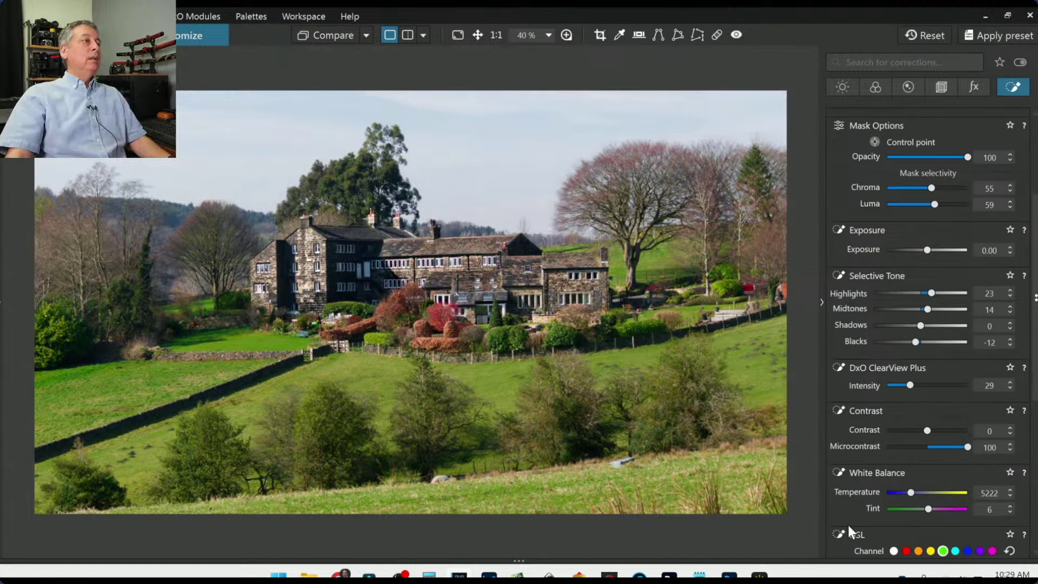
pyautogui.click(792, 378)
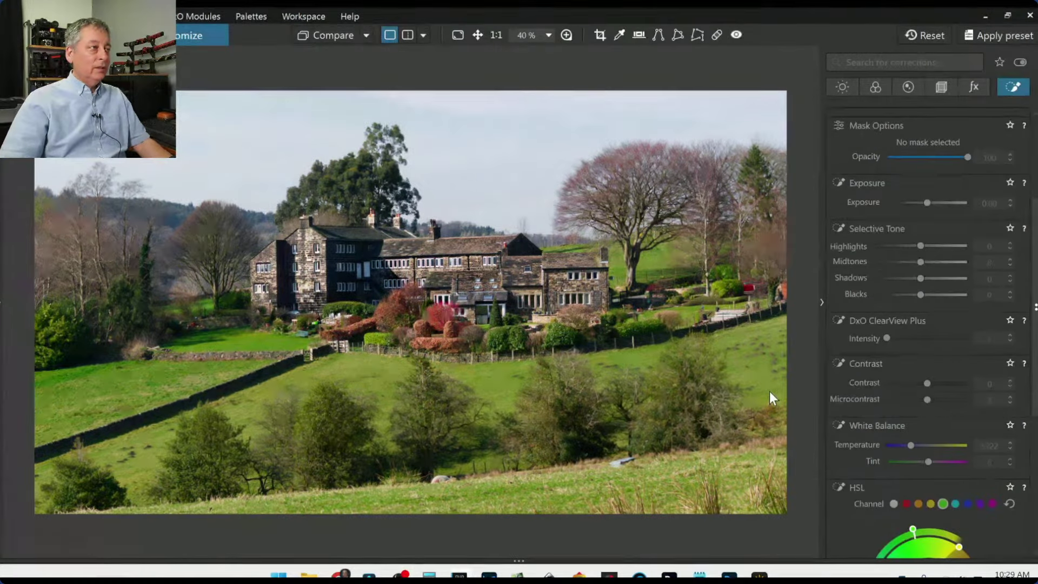
# Add a control line mask over the sky, fading from the treetops to the farmhouse roofs, and show its mask overlay.
pyautogui.scroll(3, 926, 180)
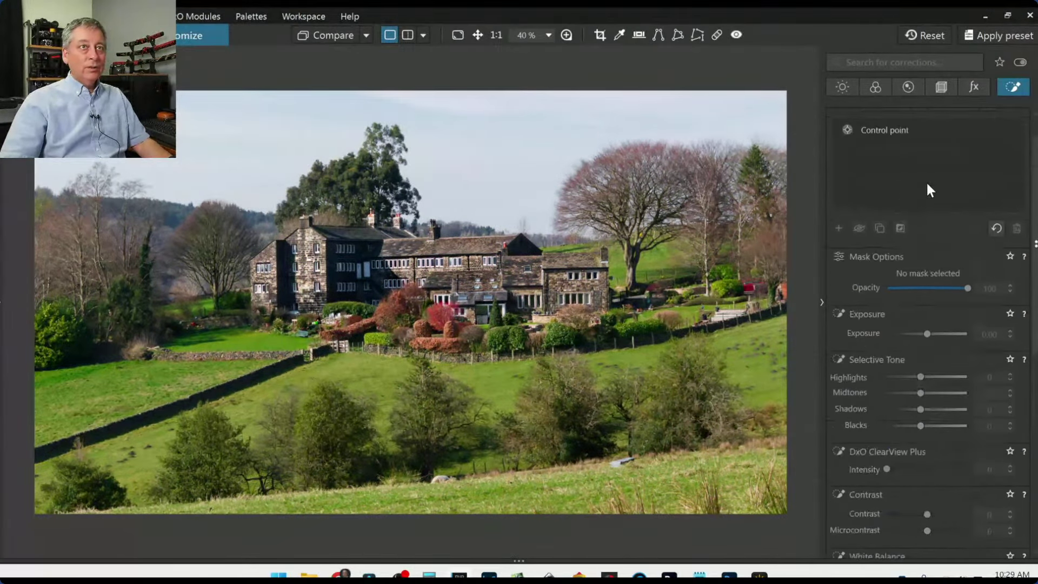
pyautogui.scroll(1, 943, 362)
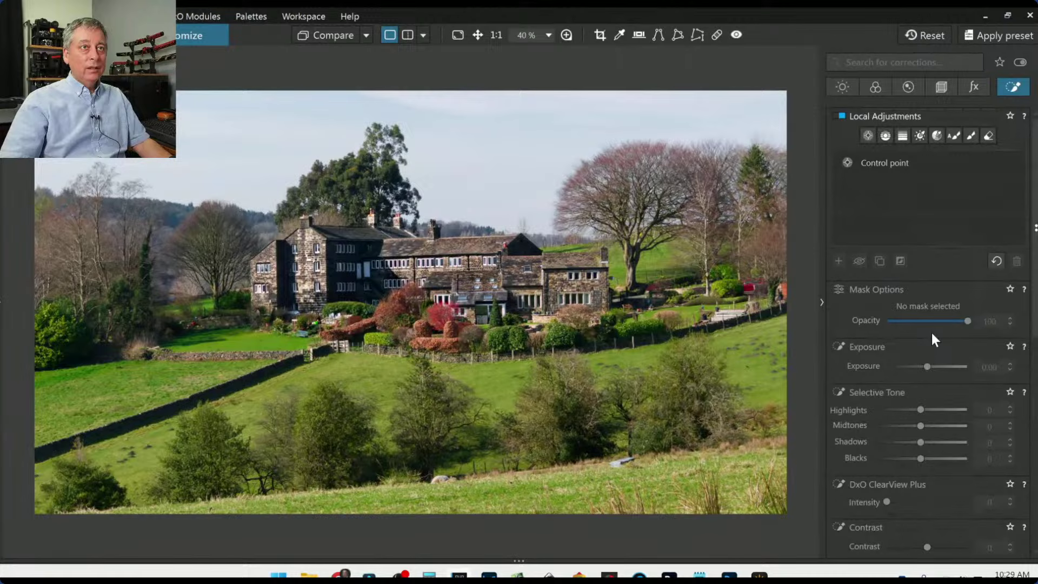
pyautogui.click(885, 136)
pyautogui.moveTo(518, 189); pyautogui.dragTo(521, 262)
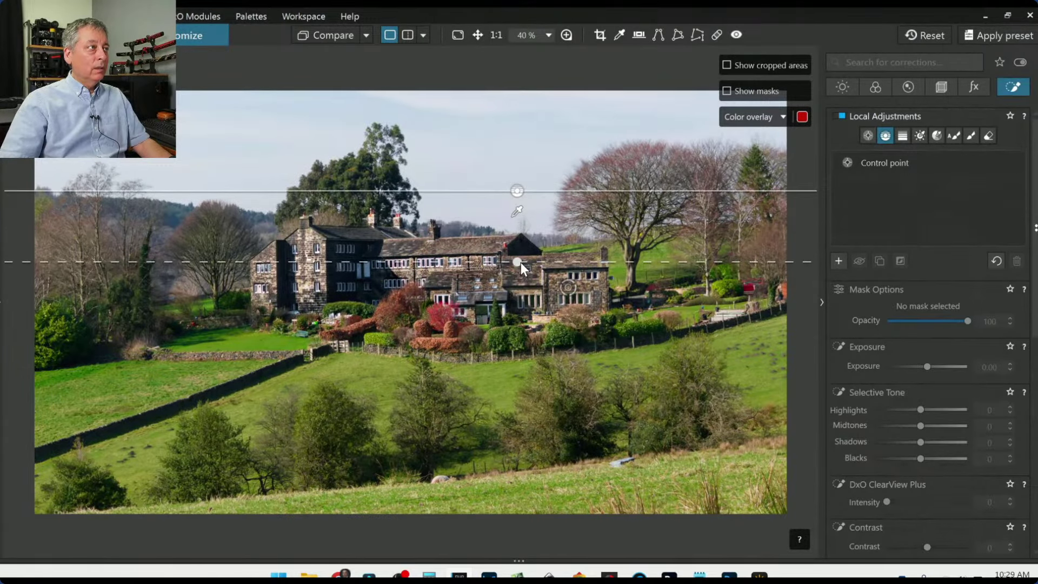
pyautogui.press('m')
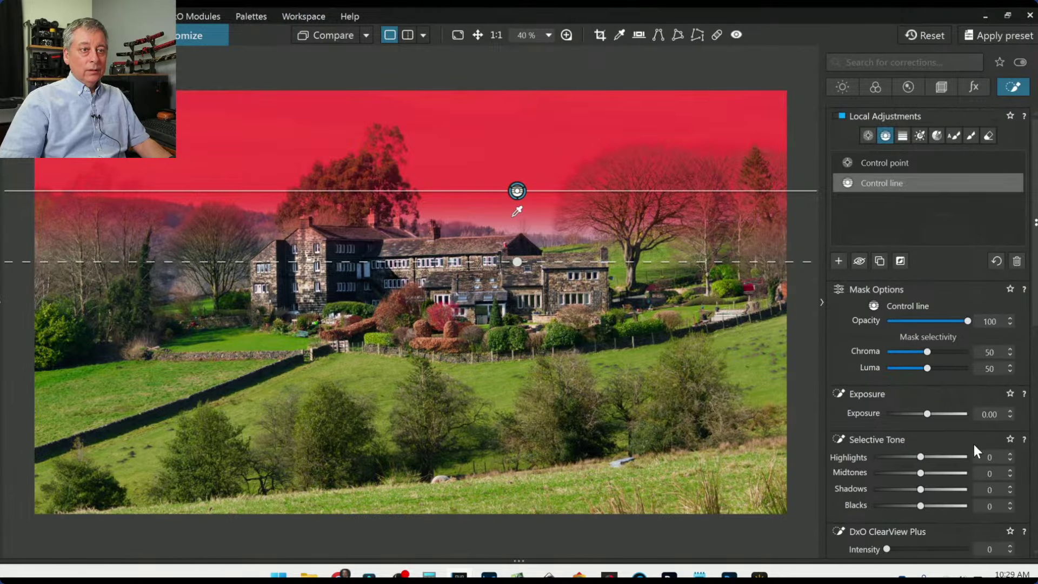
# Set the sky mask's DxO ClearView Plus intensity to 48, microcontrast to 45 and highlights to -17.
pyautogui.scroll(-2, 975, 443)
pyautogui.click(926, 421)
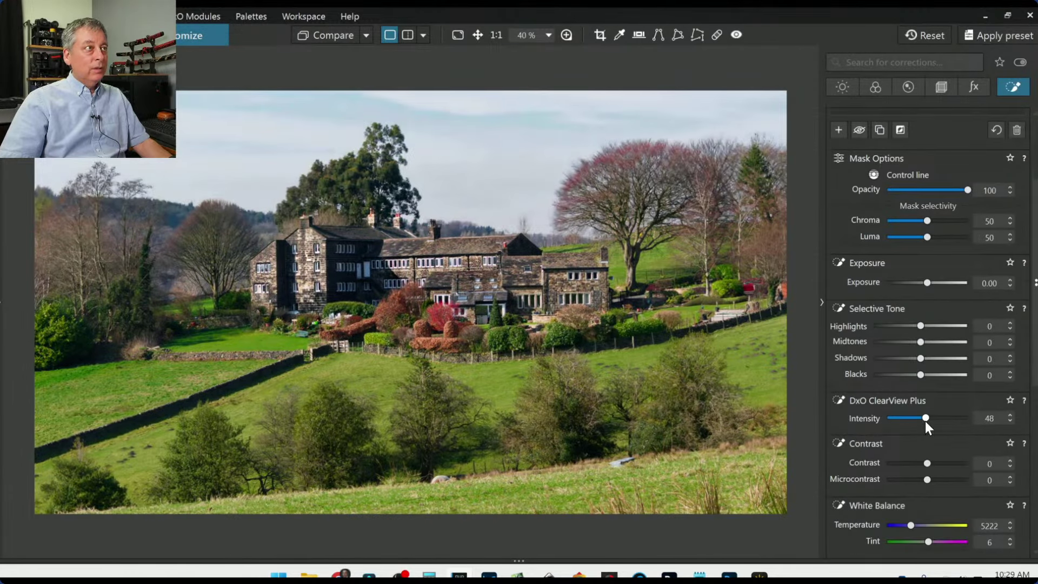
pyautogui.click(945, 480)
pyautogui.click(911, 328)
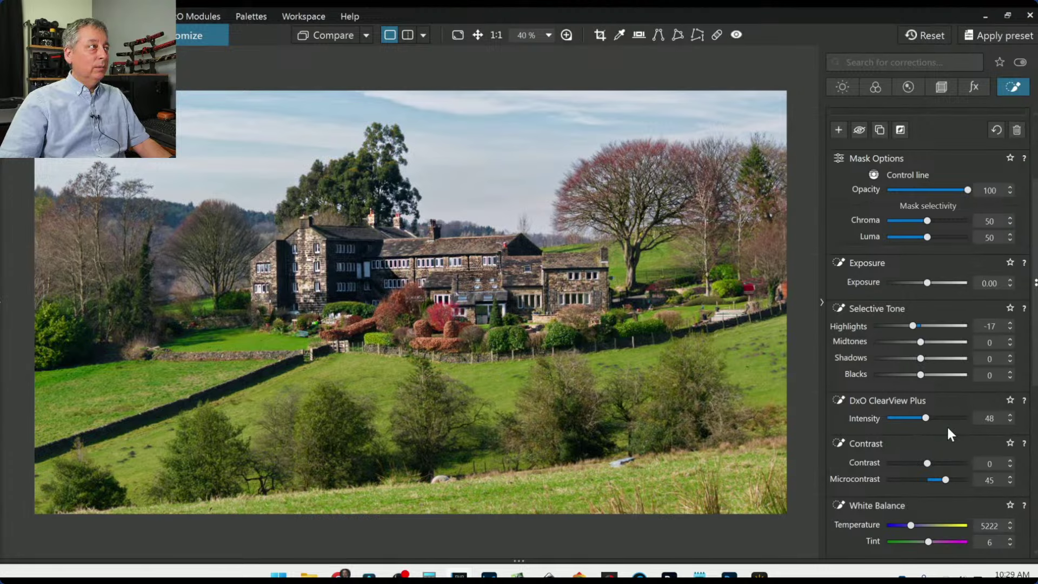
# Set the sky mask's HSL vibrancy to 53 for all colours and deselect the mask.
pyautogui.scroll(-4, 935, 444)
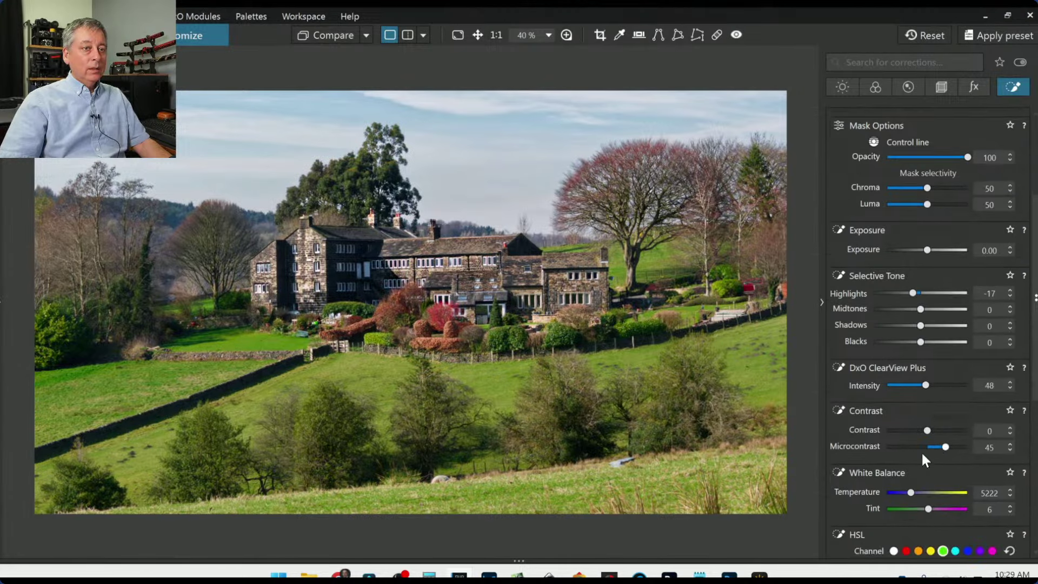
pyautogui.scroll(-1, 897, 459)
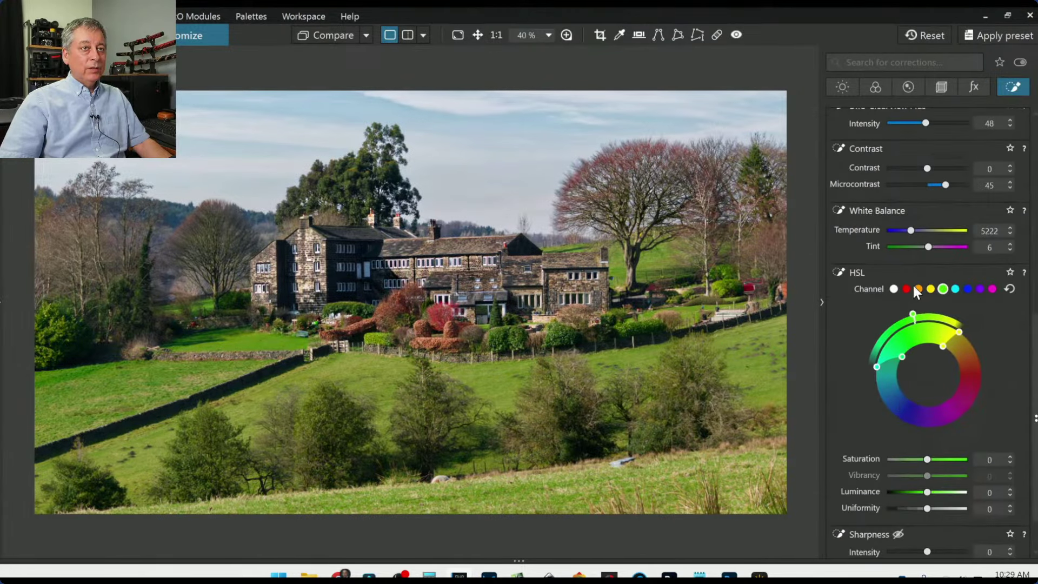
pyautogui.click(895, 288)
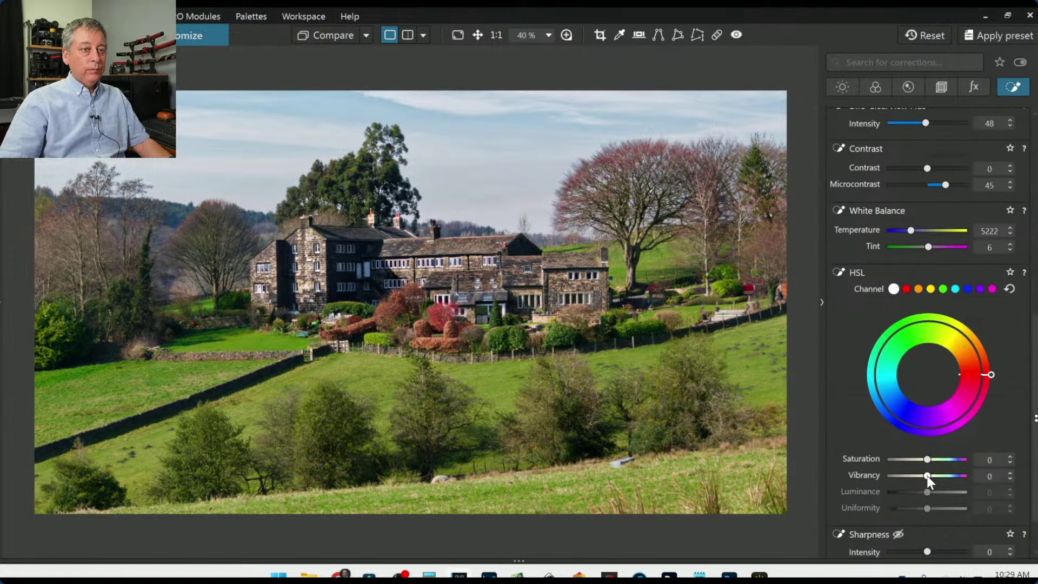
pyautogui.moveTo(926, 475); pyautogui.dragTo(948, 474)
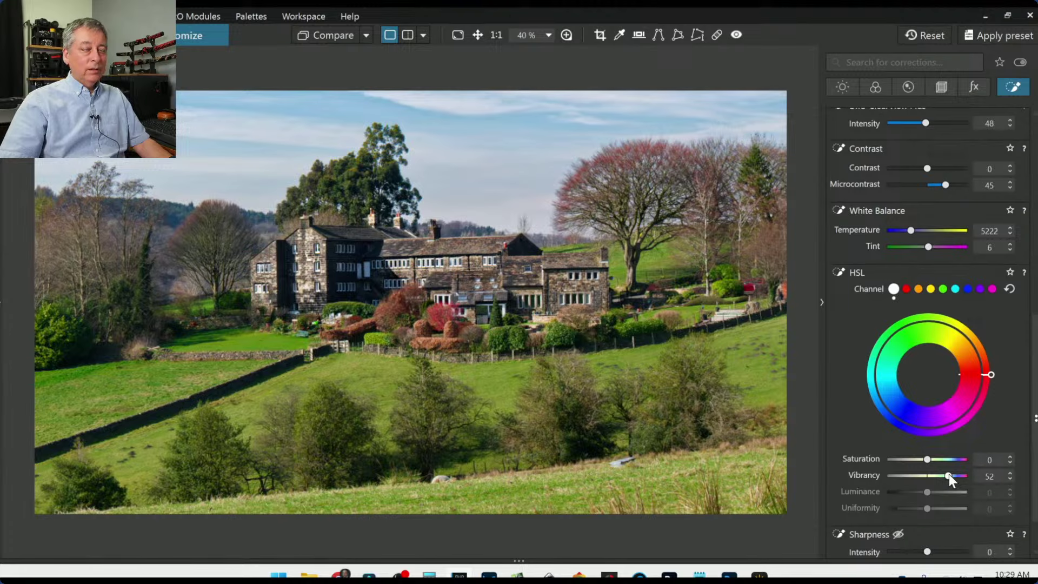
pyautogui.click(950, 476)
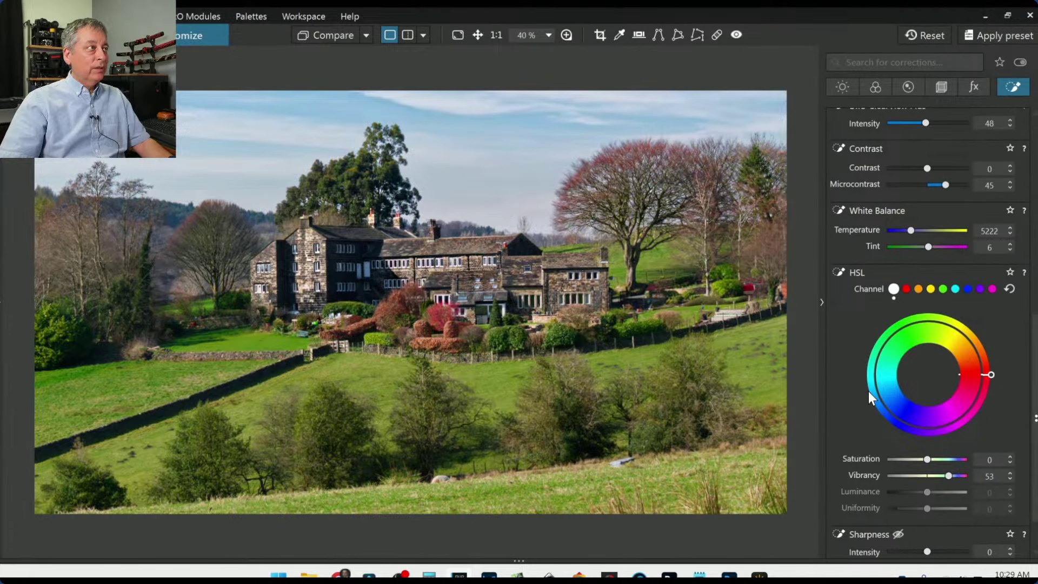
pyautogui.scroll(-1, 859, 459)
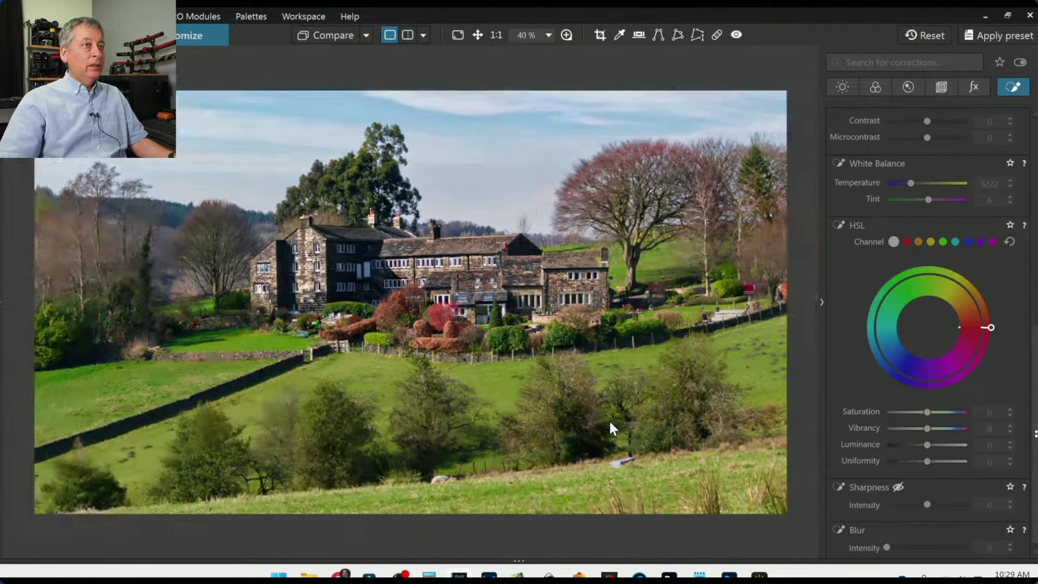
# Enable the global Contrast correction for the whole photo and set its microcontrast to 16.
pyautogui.hotkey('ctrl', '-')
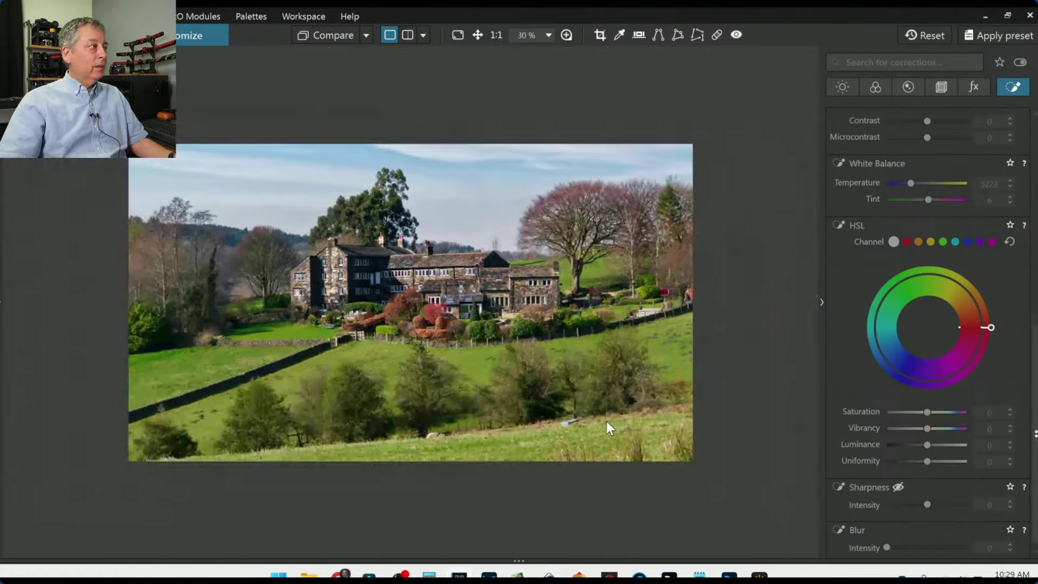
pyautogui.click(851, 88)
pyautogui.scroll(2, 869, 354)
pyautogui.scroll(4, 865, 353)
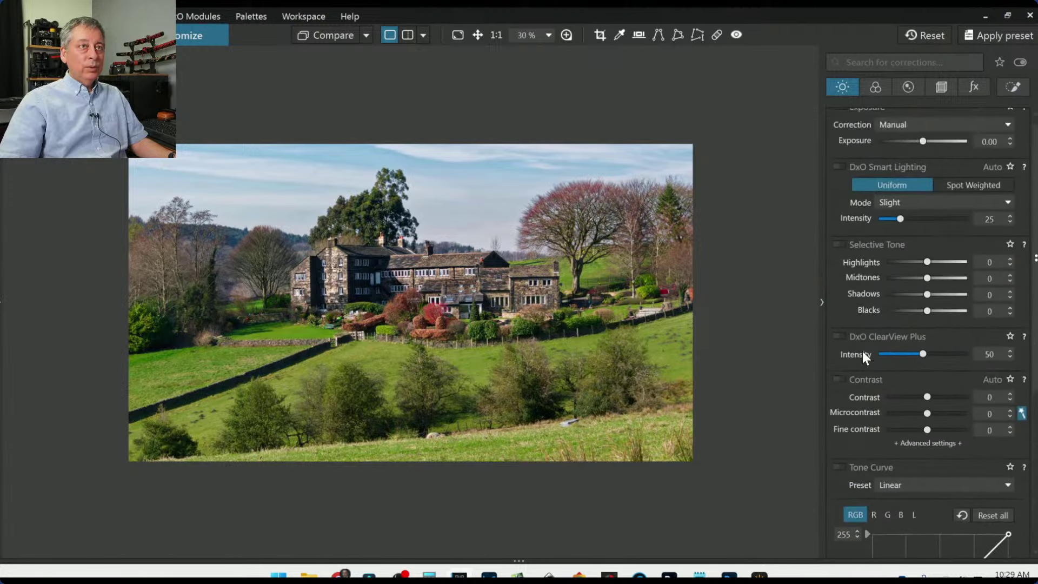
pyautogui.click(839, 388)
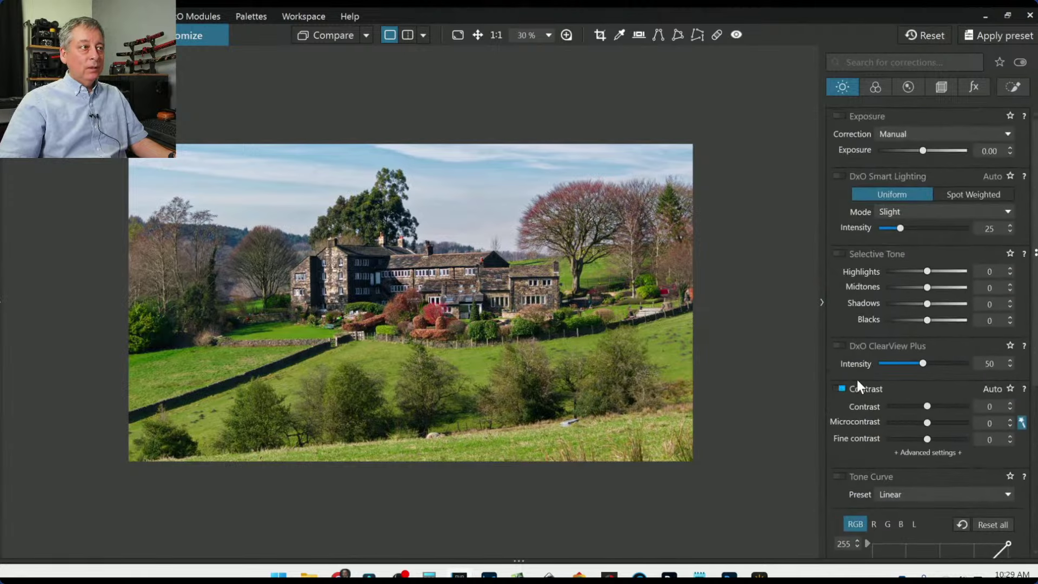
# Set the whole photo's Selective Tone to blacks 15 and highlights -15, leaving shadows at 0.
pyautogui.moveTo(935, 303); pyautogui.dragTo(937, 306)
pyautogui.doubleClick(934, 305)
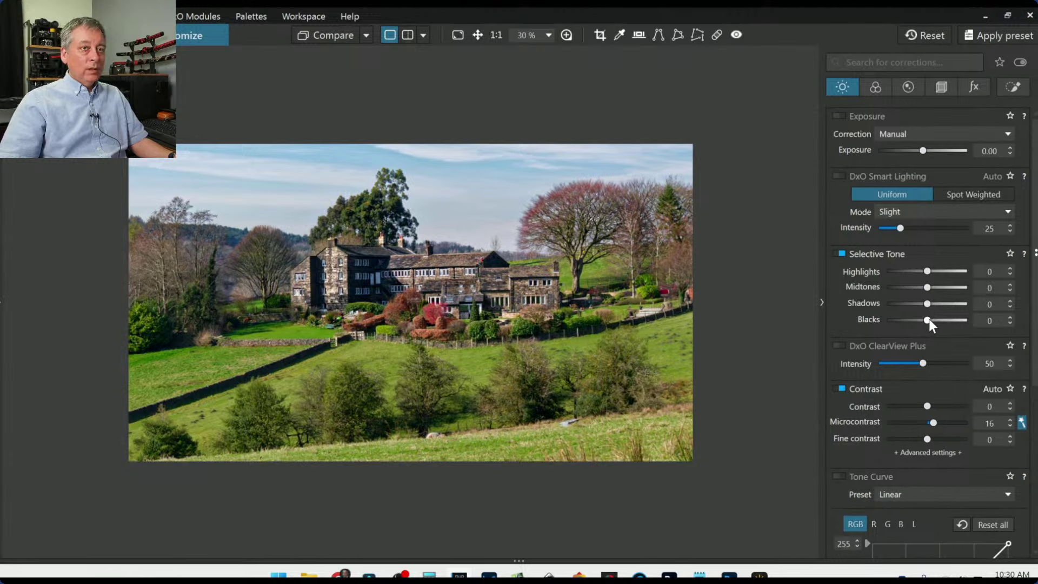
pyautogui.moveTo(929, 318); pyautogui.dragTo(929, 319)
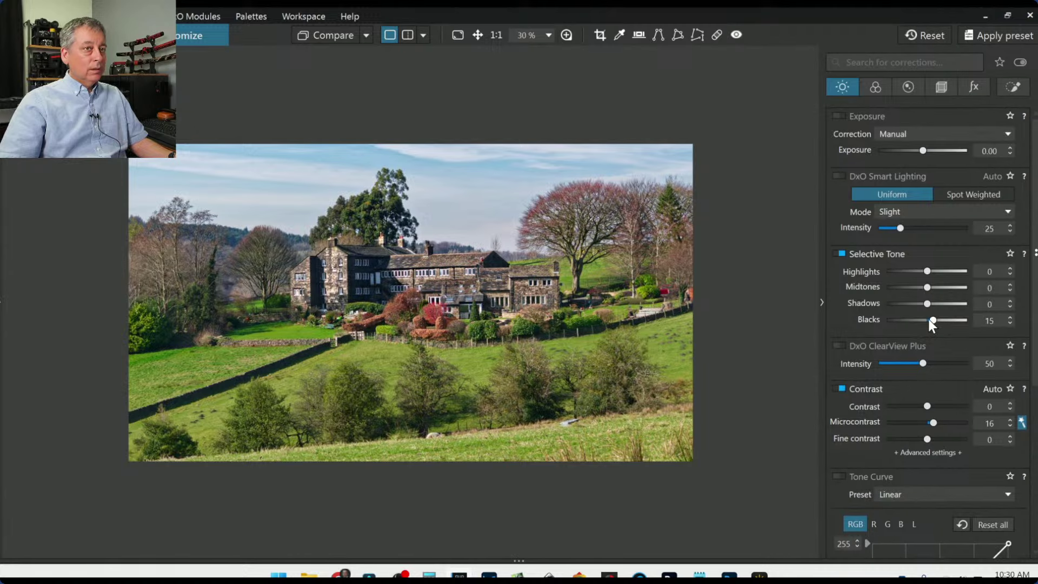
pyautogui.scroll(-2, 925, 271)
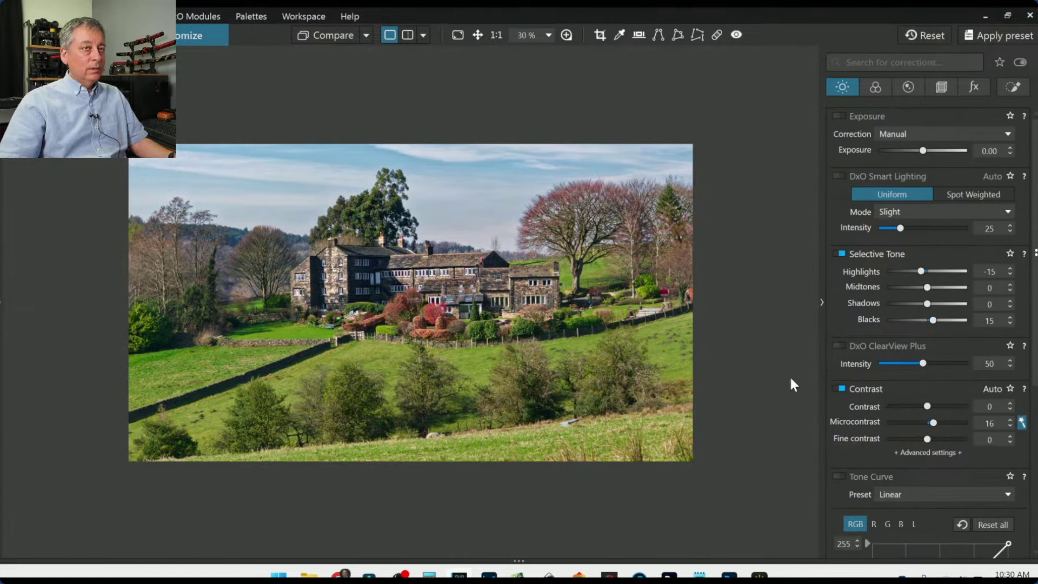
pyautogui.scroll(2, 556, 362)
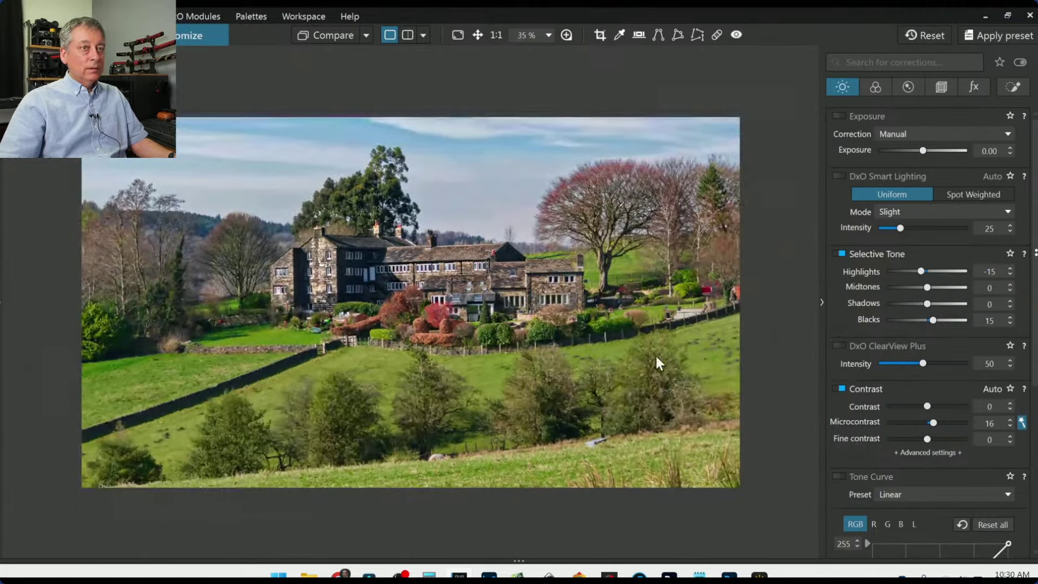
pyautogui.scroll(1, 654, 356)
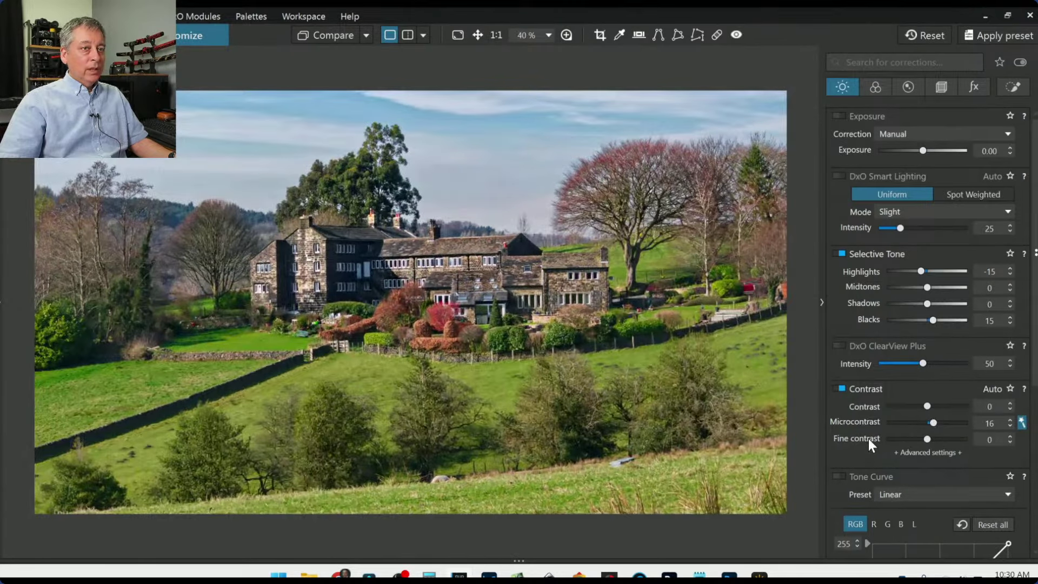
pyautogui.scroll(-1, 870, 435)
pyautogui.moveTo(927, 374); pyautogui.dragTo(905, 370)
pyautogui.doubleClick(905, 371)
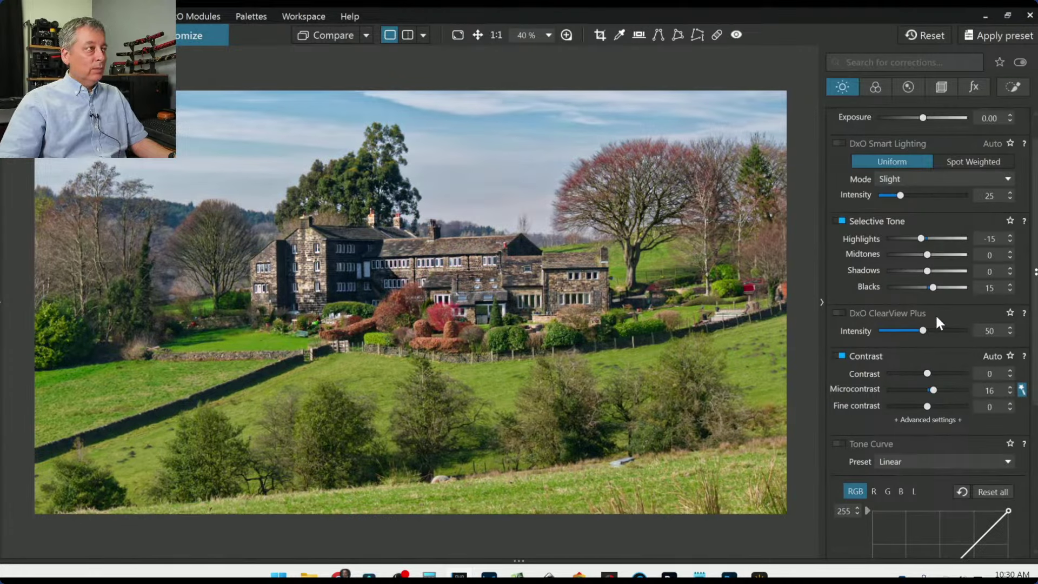
pyautogui.scroll(1, 850, 378)
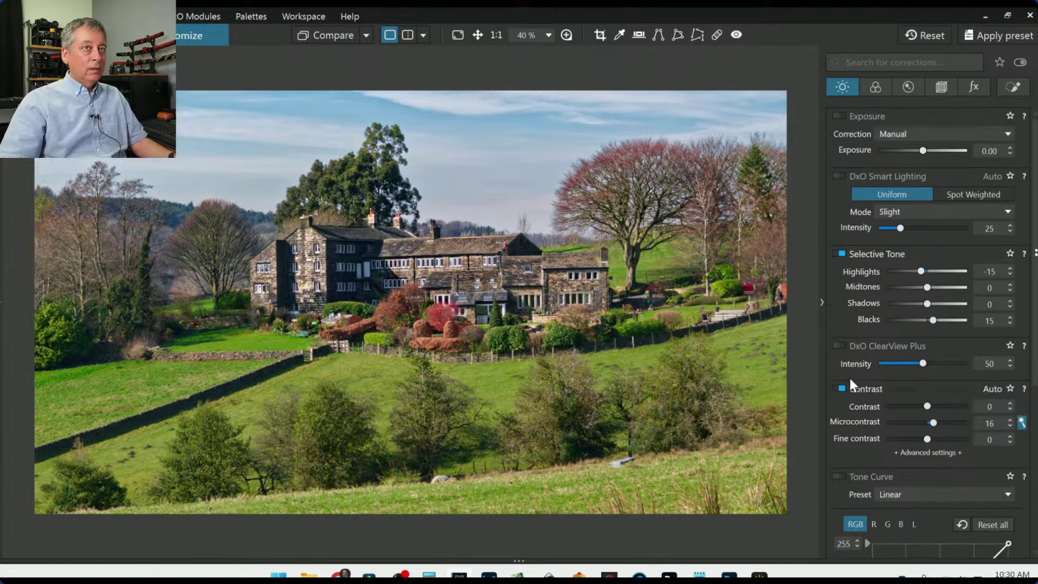
# Warm the farmhouse photo's RAW white balance to a temperature of 5628 with a tint of 11.
pyautogui.scroll(-1, 625, 314)
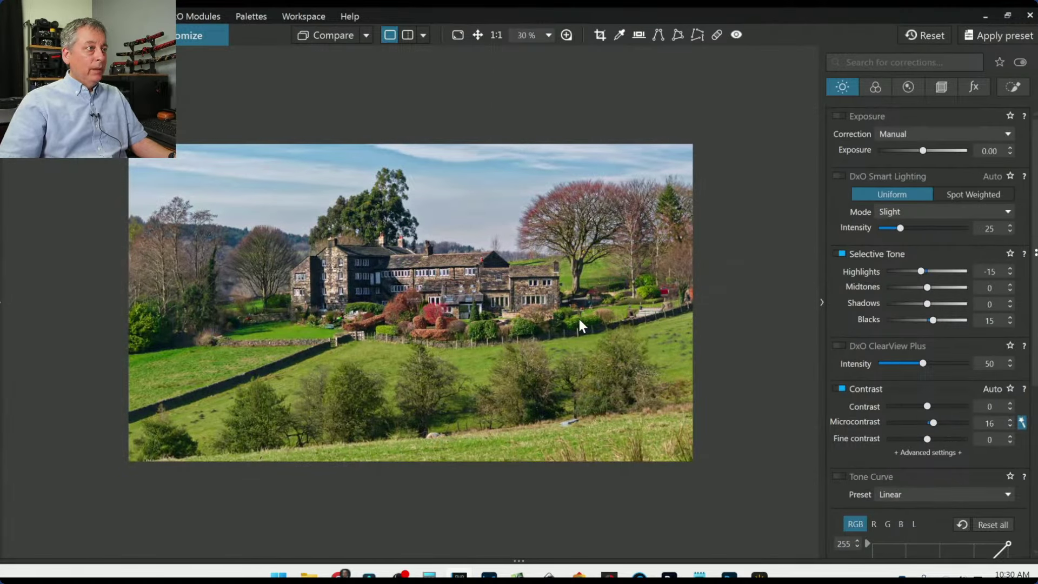
pyautogui.click(874, 87)
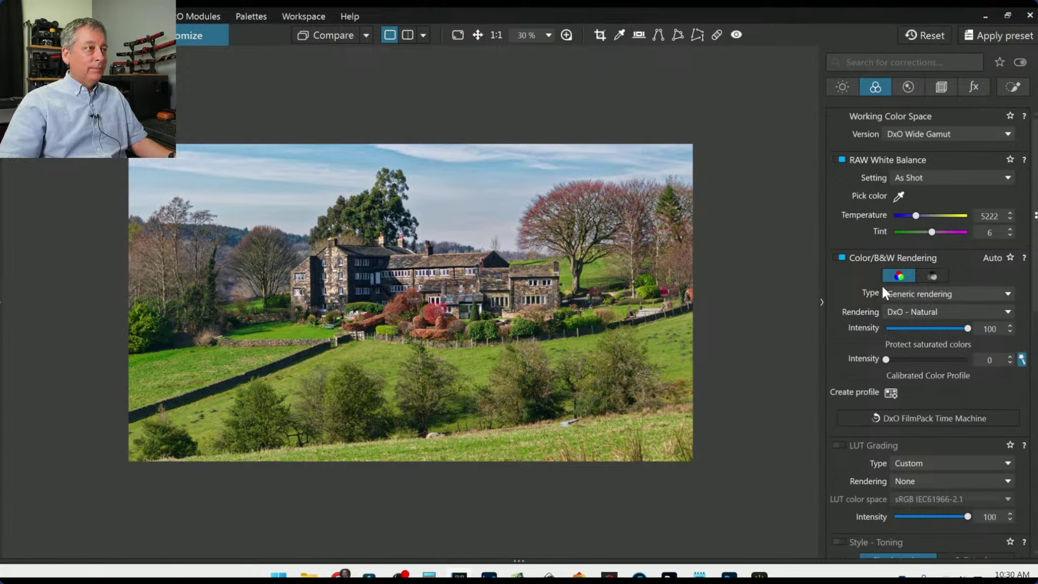
pyautogui.click(933, 232)
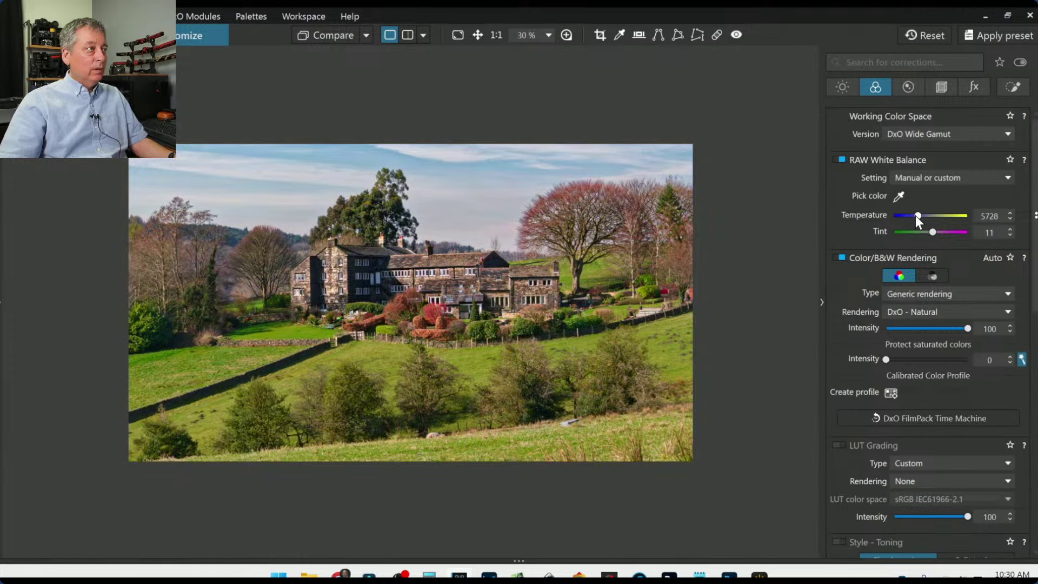
pyautogui.scroll(-1, 916, 215)
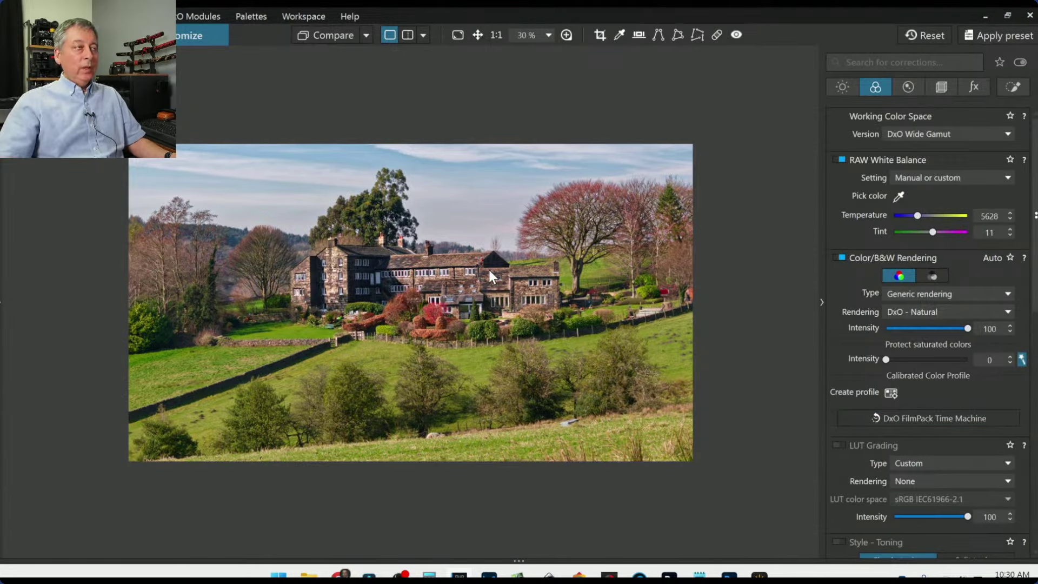
# Choose the farmhouse photo's exported standard output JPG as the comparison image and reset all corrections on the RAW photo.
pyautogui.rightClick(453, 266)
pyautogui.click(483, 91)
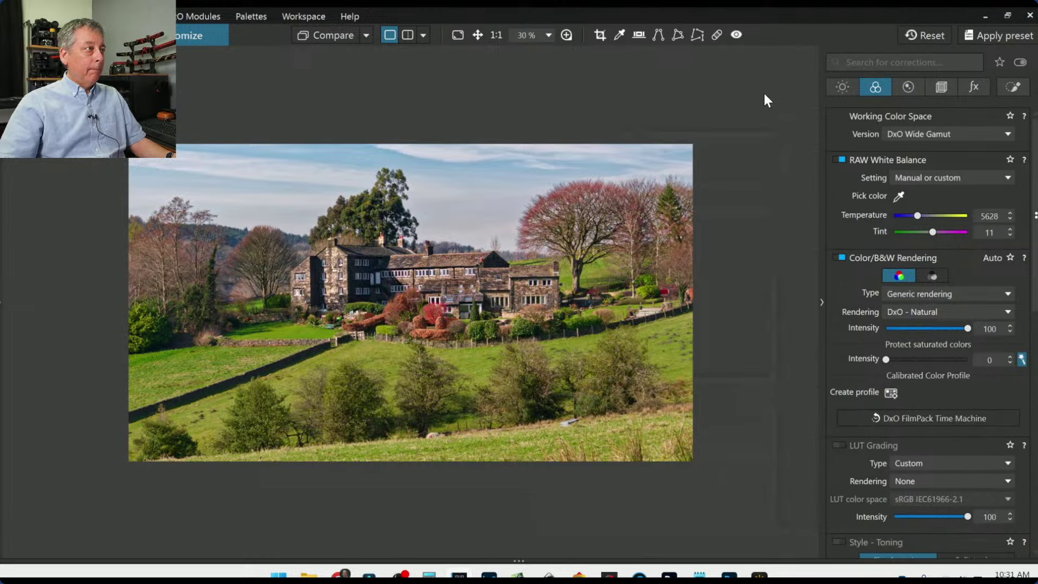
pyautogui.click(424, 35)
pyautogui.click(423, 35)
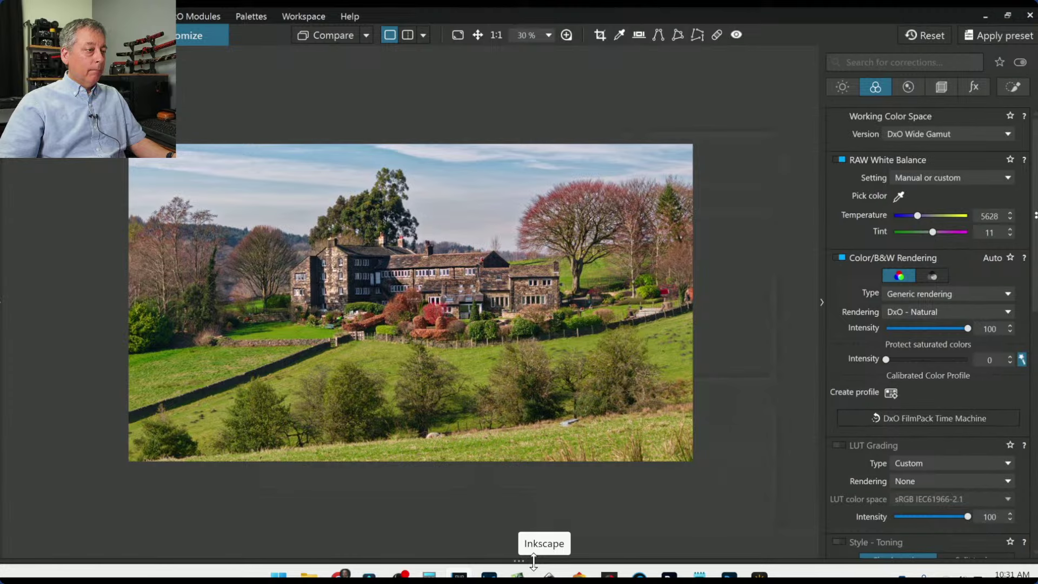
pyautogui.click(367, 36)
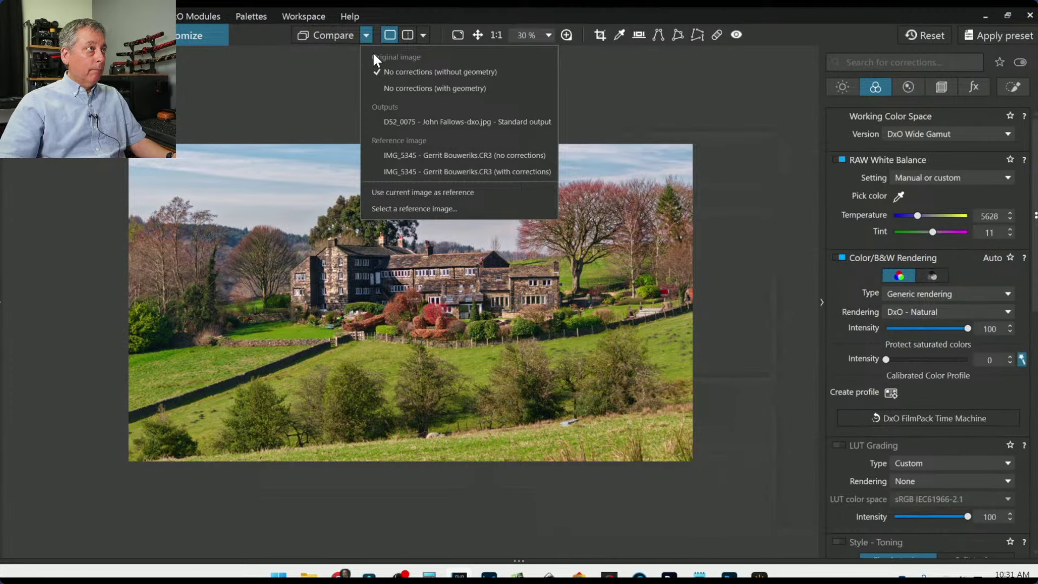
pyautogui.click(397, 118)
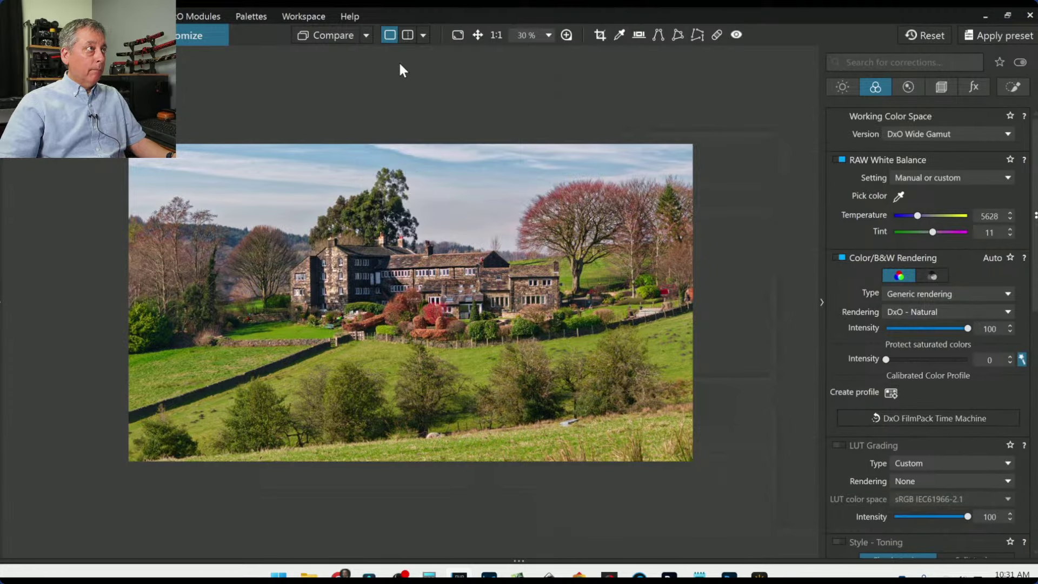
pyautogui.click(934, 35)
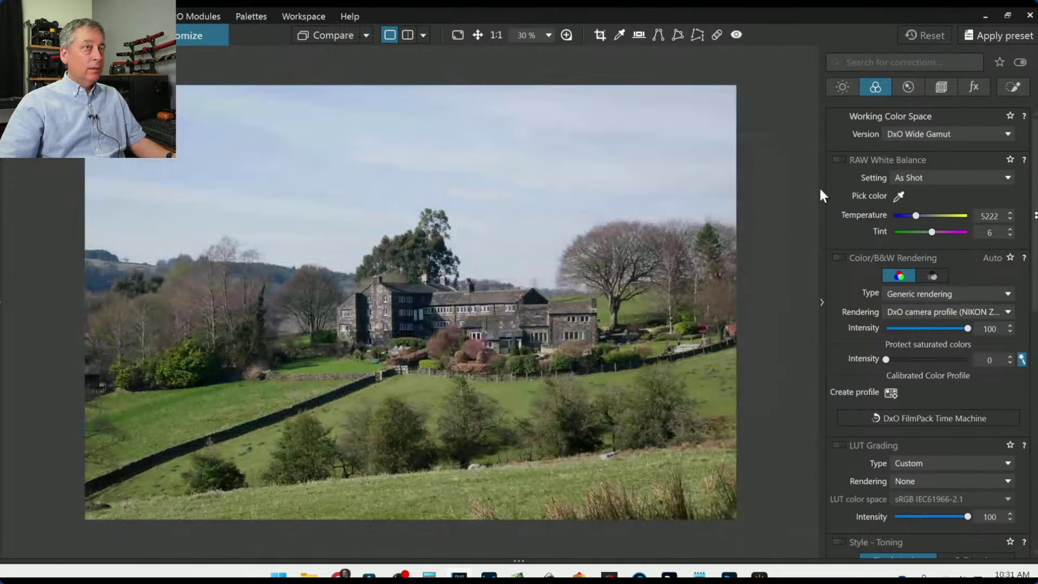
# Hide the side palettes, switch to the split comparison view and sweep the divider across the photo to examine the edited and uncorrected versions.
pyautogui.click(822, 301)
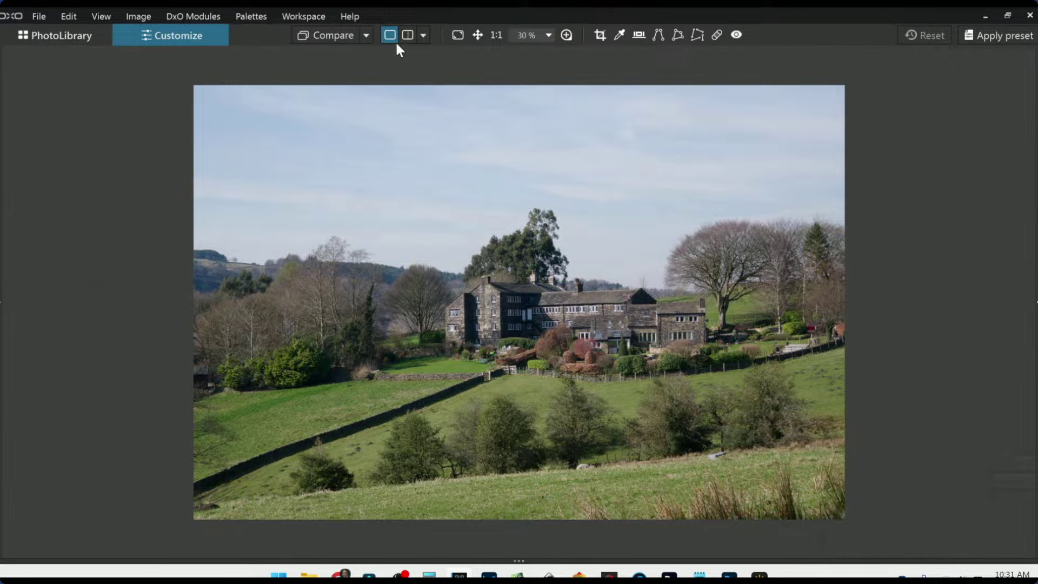
pyautogui.click(408, 34)
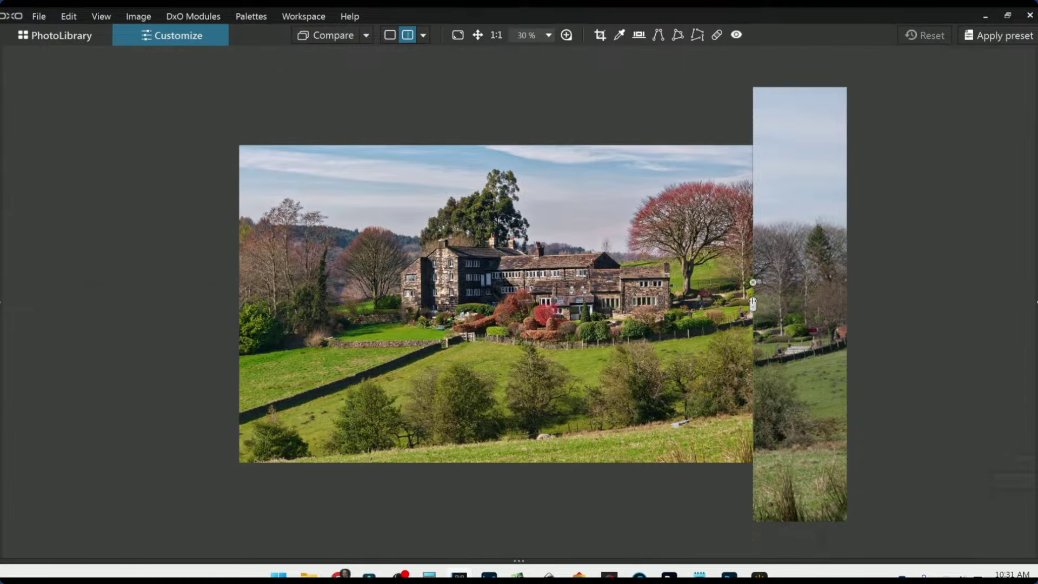
pyautogui.moveTo(761, 304); pyautogui.dragTo(61, 248)
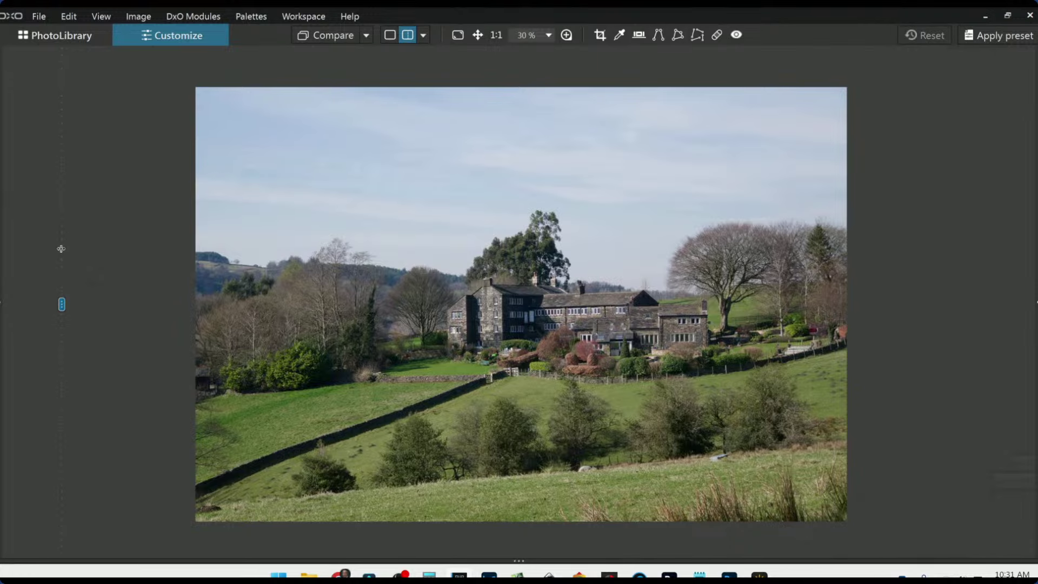
pyautogui.moveTo(61, 248); pyautogui.dragTo(871, 303)
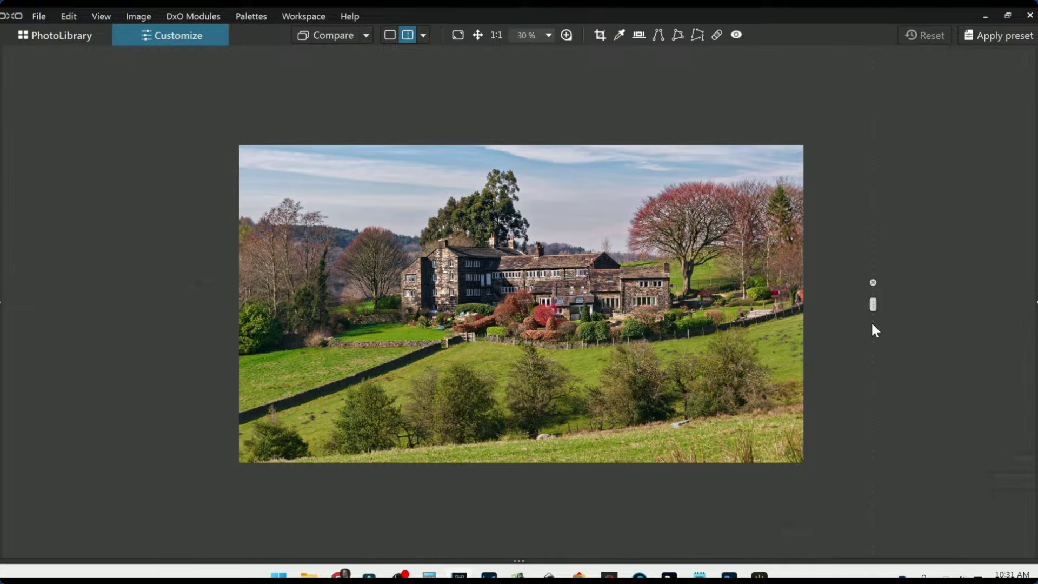
pyautogui.moveTo(871, 303); pyautogui.dragTo(510, 303)
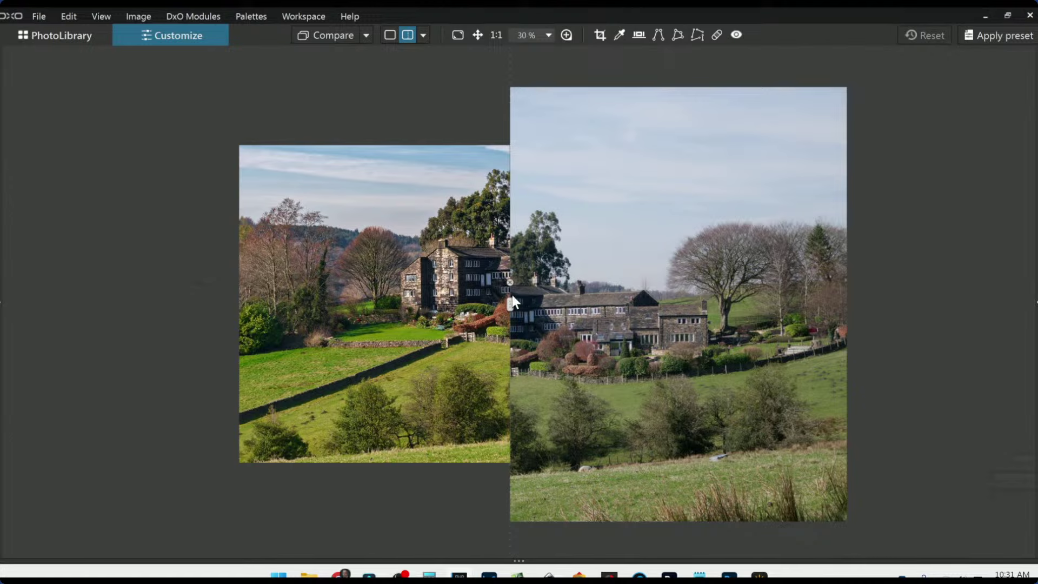
pyautogui.moveTo(510, 304); pyautogui.dragTo(150, 303)
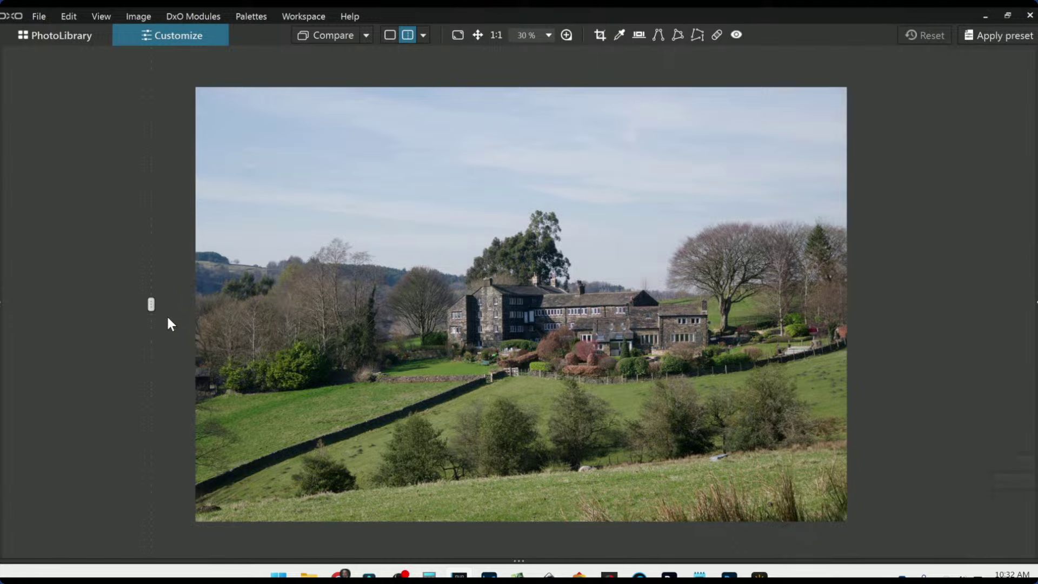
pyautogui.moveTo(151, 304); pyautogui.dragTo(885, 330)
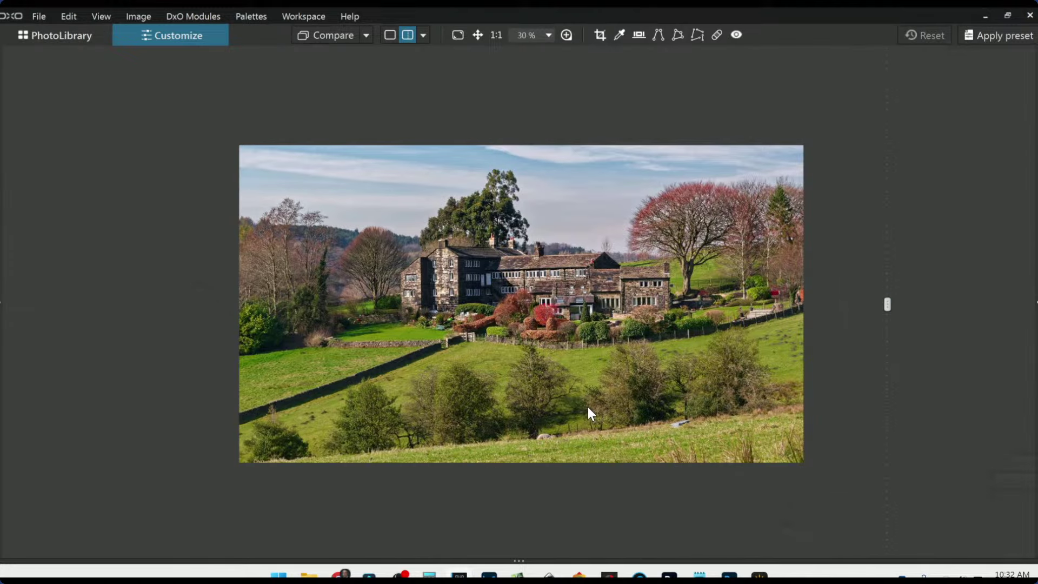
pyautogui.scroll(2, 589, 407)
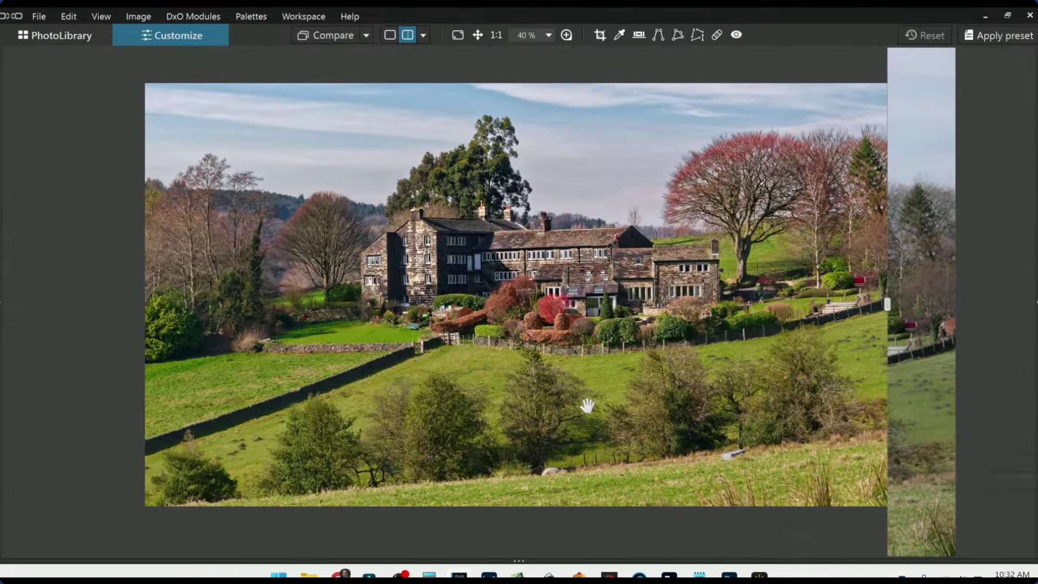
pyautogui.moveTo(887, 304); pyautogui.dragTo(1019, 304)
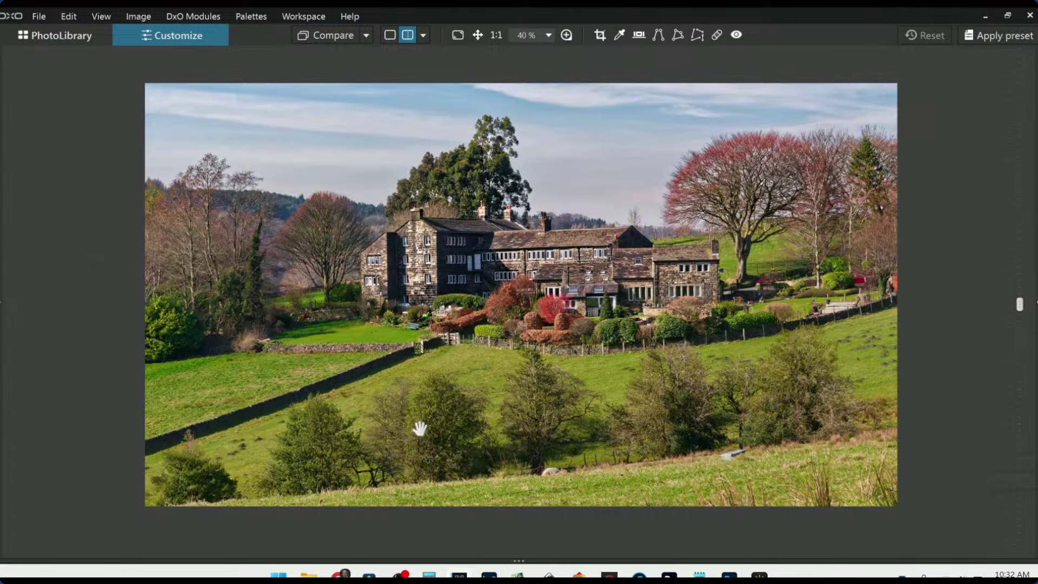
# Return to the PhotoLibrary, enlarge the filmstrip and open the P1060009 ORF ship photo for customizing.
pyautogui.click(48, 35)
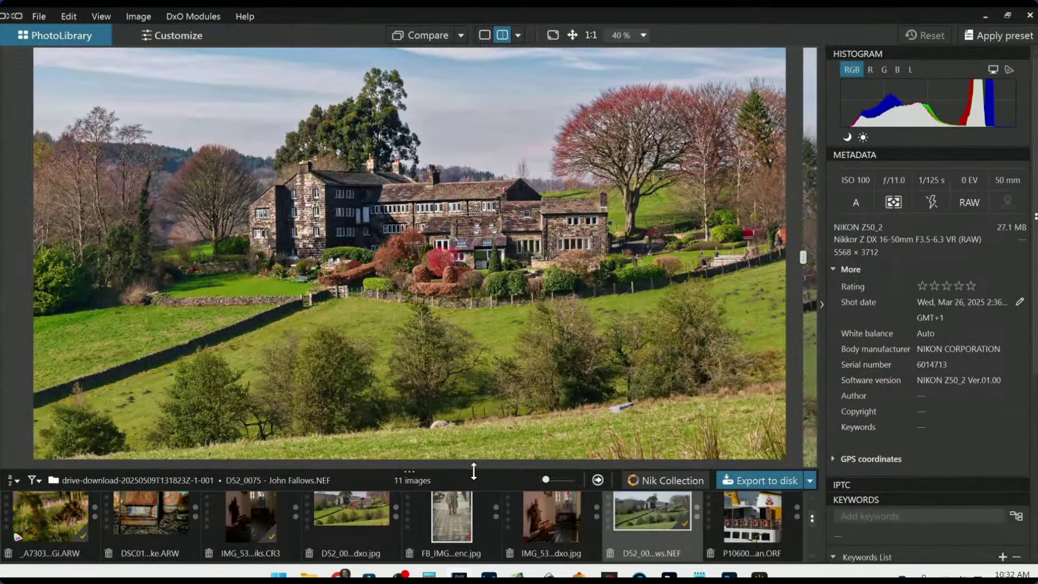
pyautogui.moveTo(474, 470); pyautogui.dragTo(474, 417)
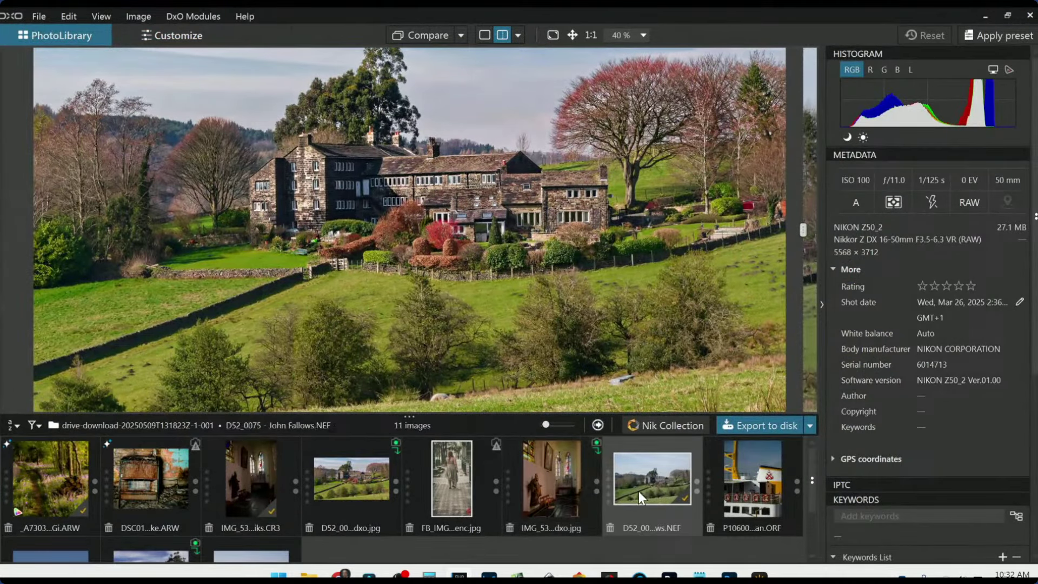
pyautogui.click(757, 491)
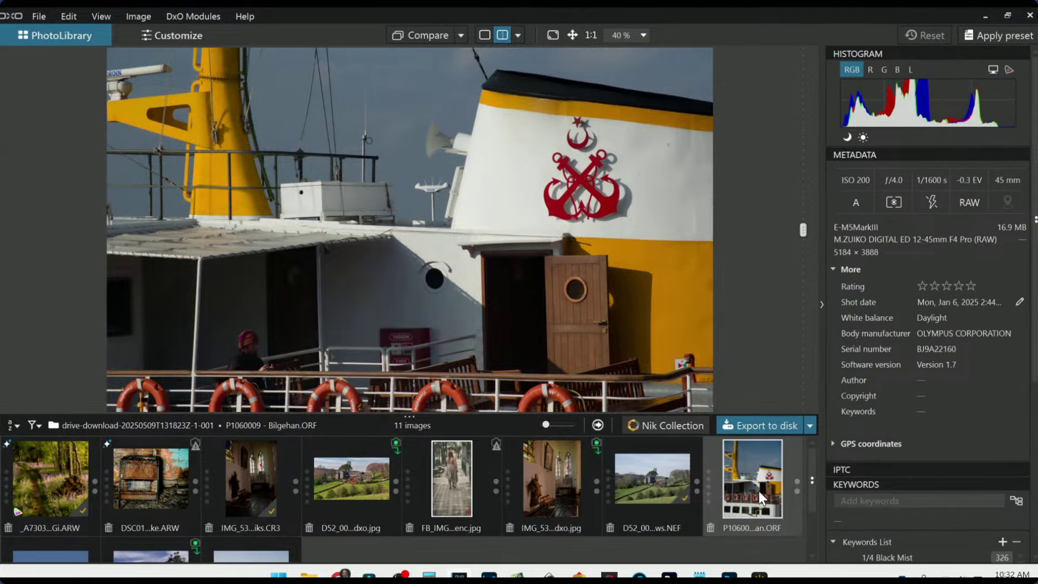
pyautogui.doubleClick(758, 491)
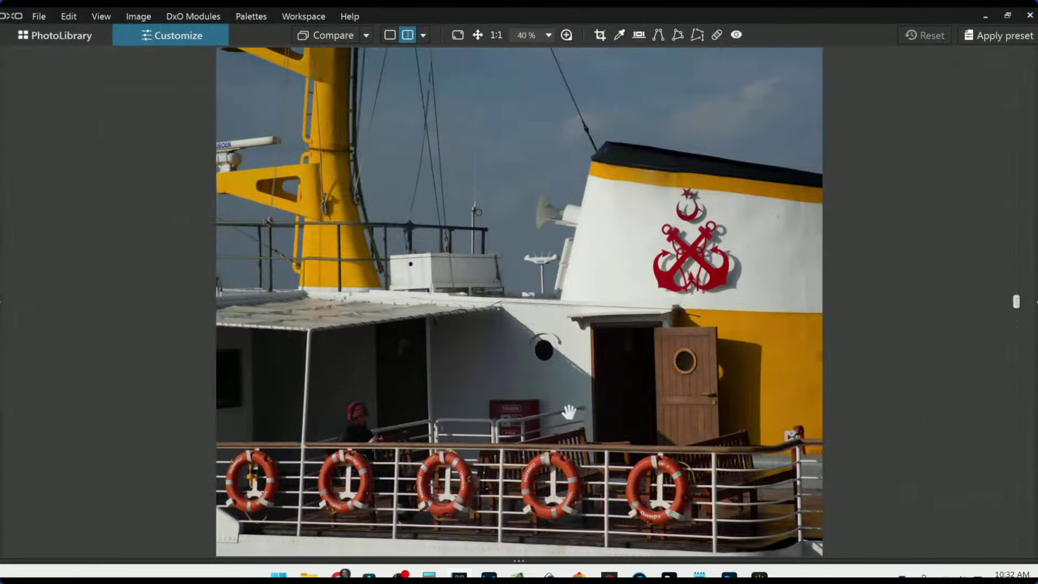
# Fit the whole ship photo in single-image view and show the side palettes again.
pyautogui.scroll(-4, 568, 412)
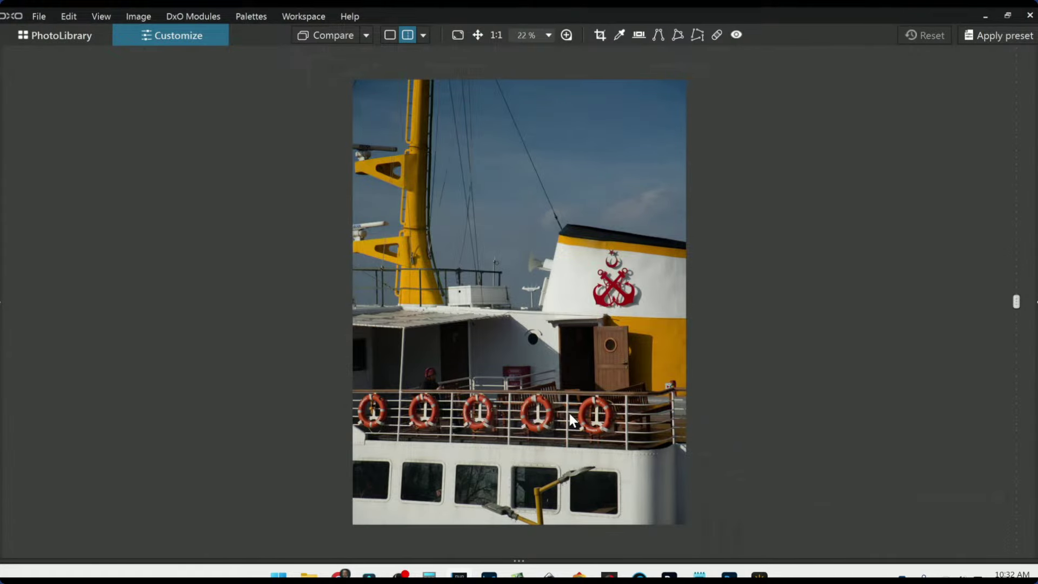
pyautogui.scroll(-1, 571, 421)
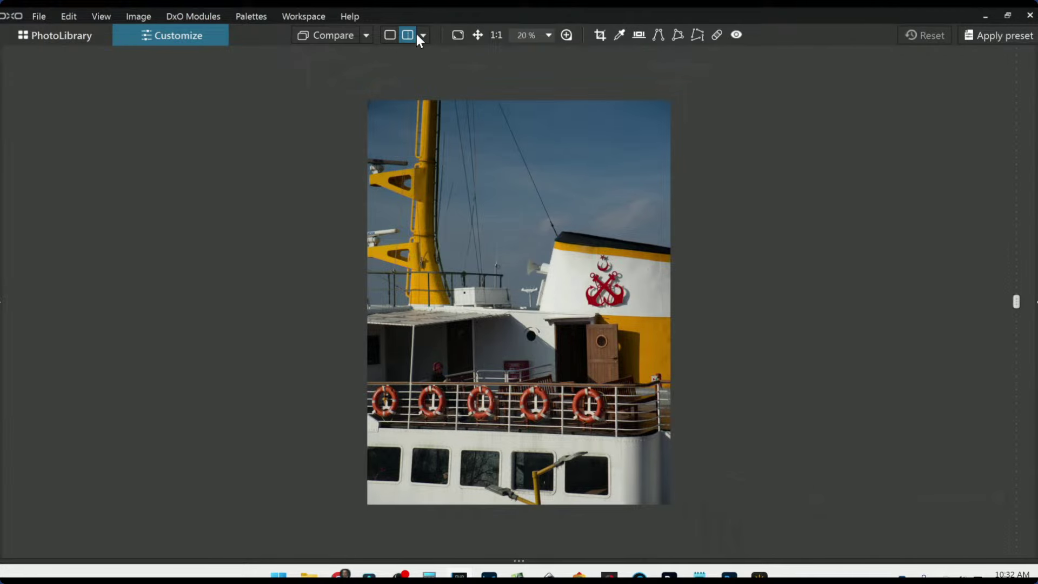
pyautogui.click(394, 37)
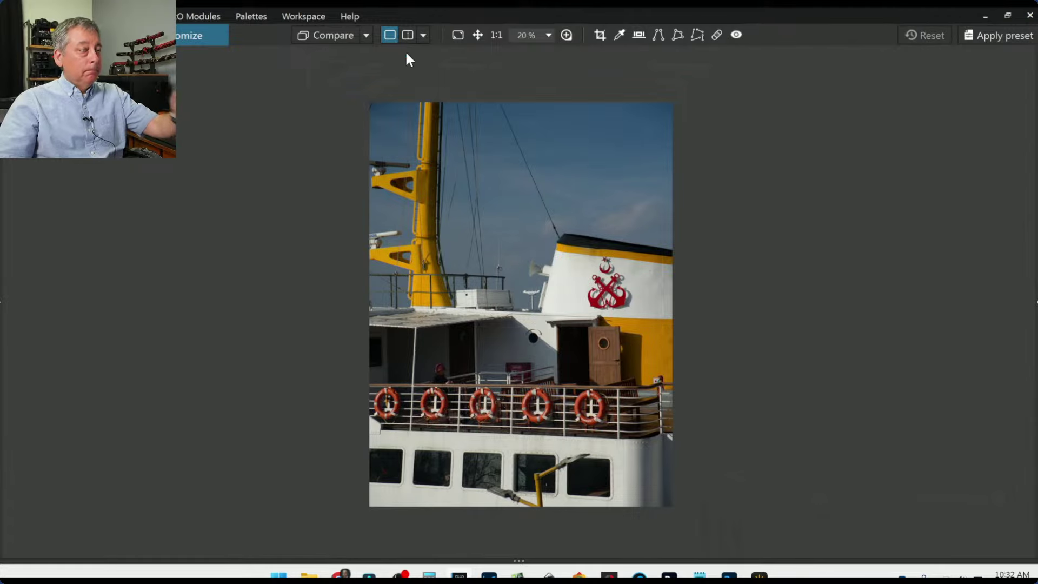
pyautogui.press('Tab')
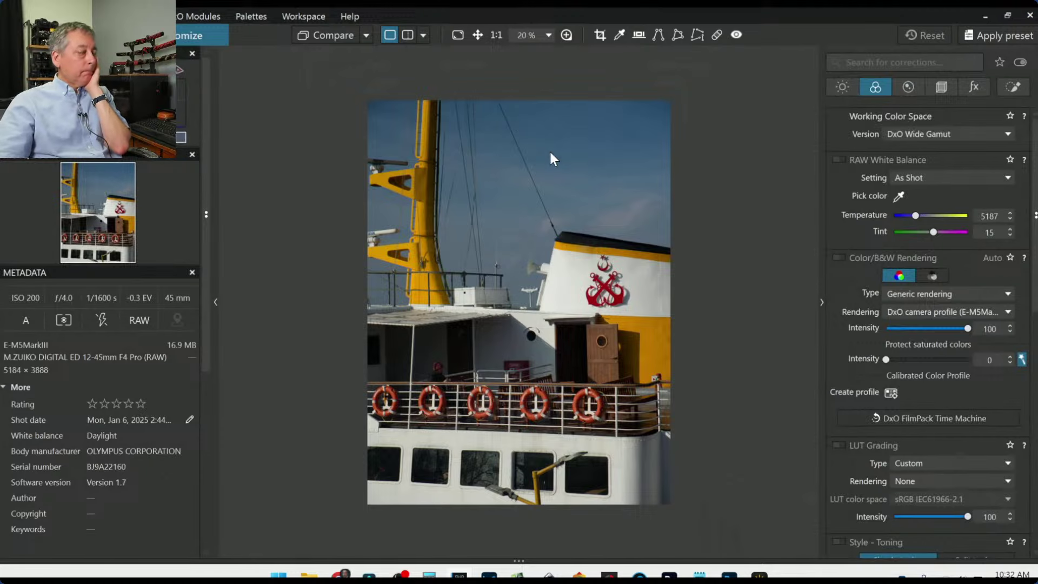
# Inspect the seated passenger and shaded deck at 100%, and apply the 0000 default general purpose preset to the ship photo.
pyautogui.scroll(1, 563, 176)
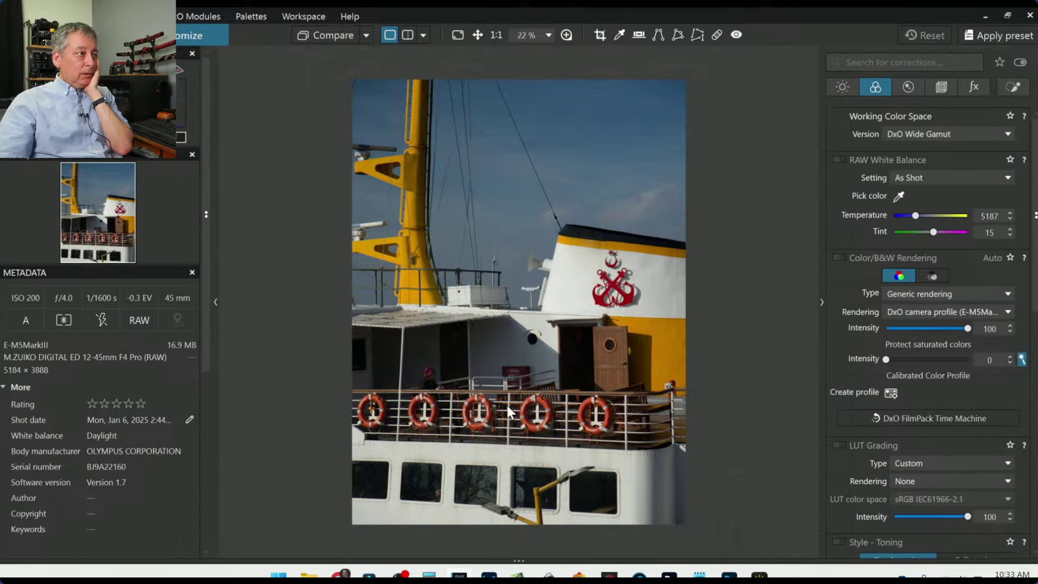
pyautogui.click(436, 396)
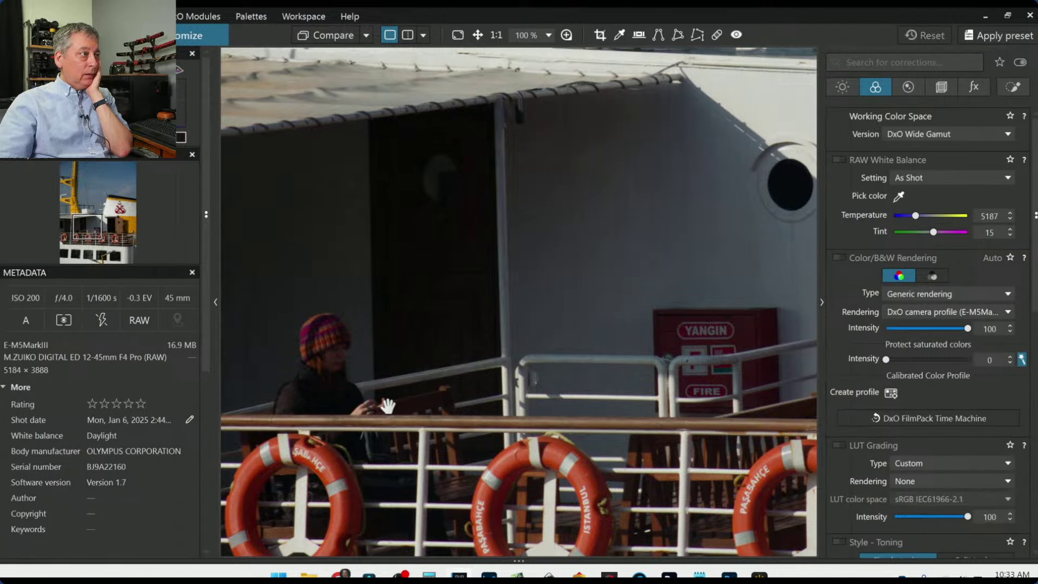
pyautogui.moveTo(669, 192); pyautogui.dragTo(649, 201)
pyautogui.moveTo(463, 209); pyautogui.dragTo(501, 216)
pyautogui.scroll(-4, 678, 264)
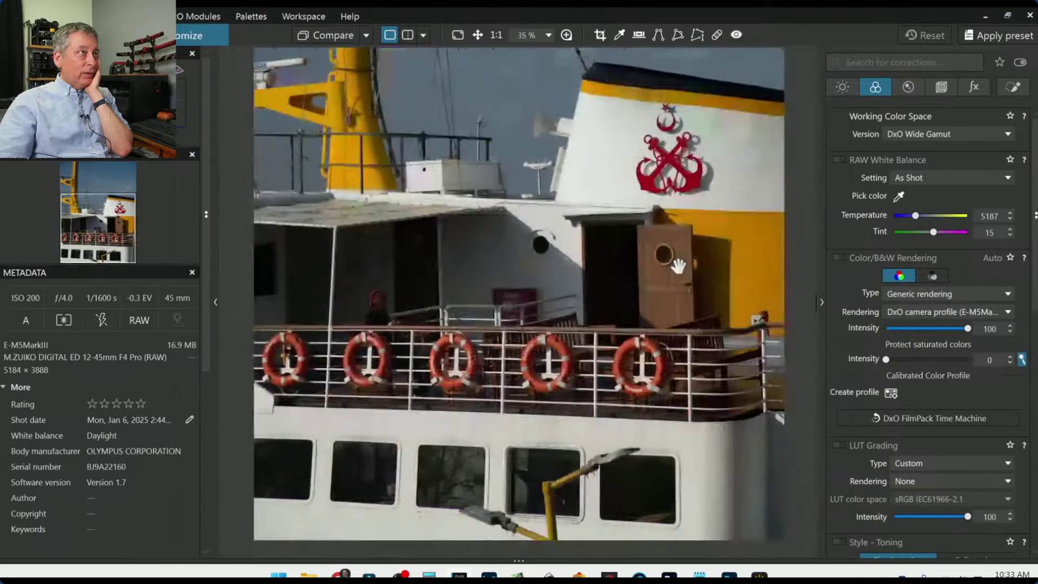
pyautogui.scroll(-3, 678, 265)
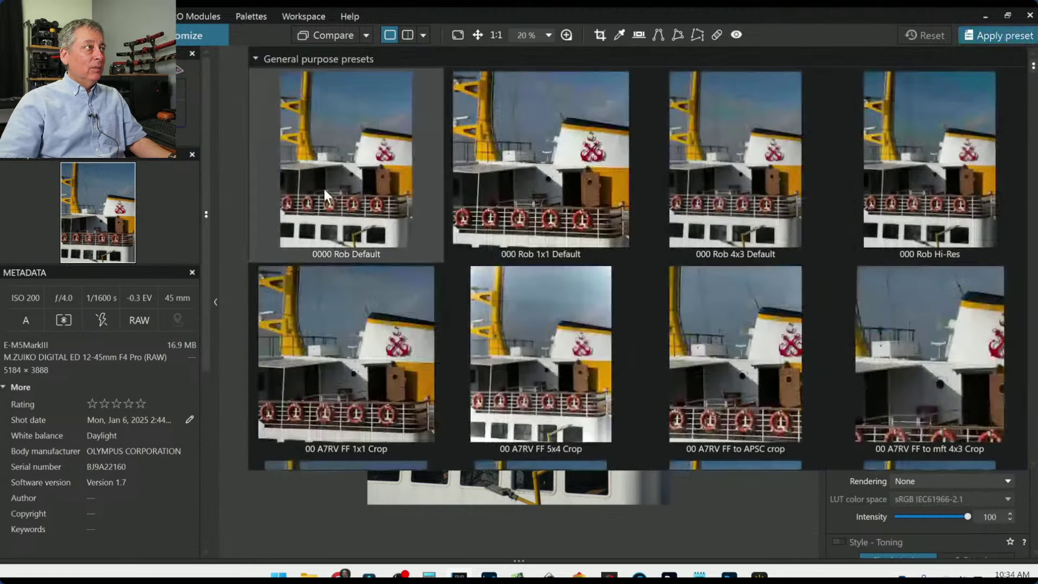
pyautogui.click(323, 190)
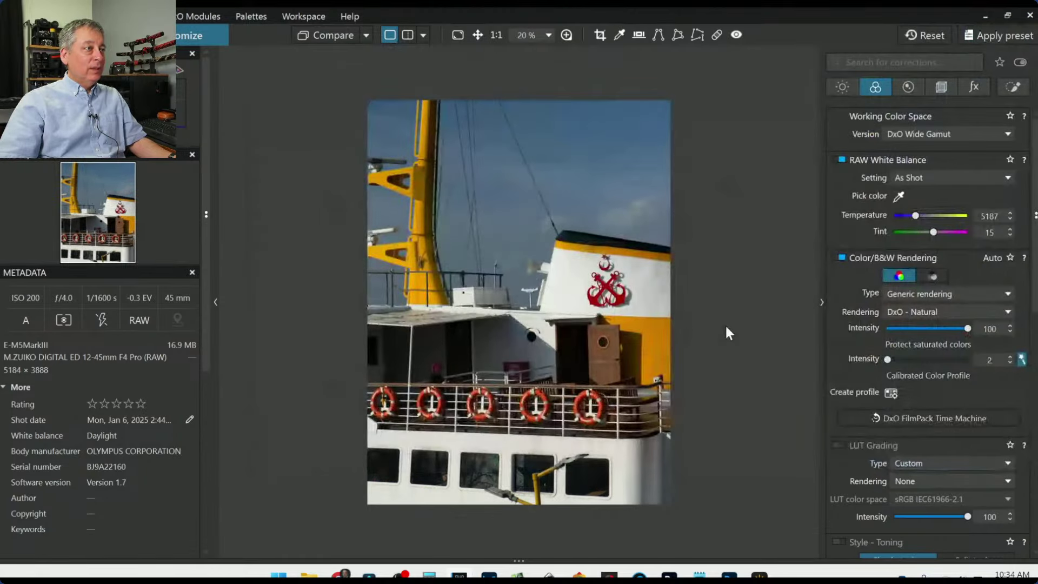
# Set the crop ratio to 16 × 9 and frame the ship's deck in landscape across the full photo width, about 3888 × 2187 px.
pyautogui.click(938, 86)
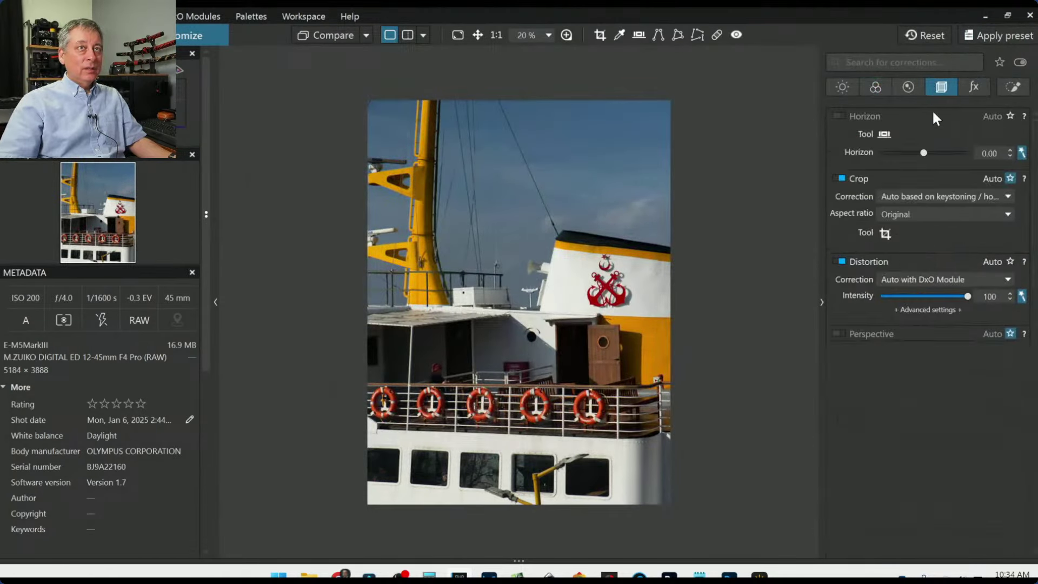
pyautogui.click(949, 213)
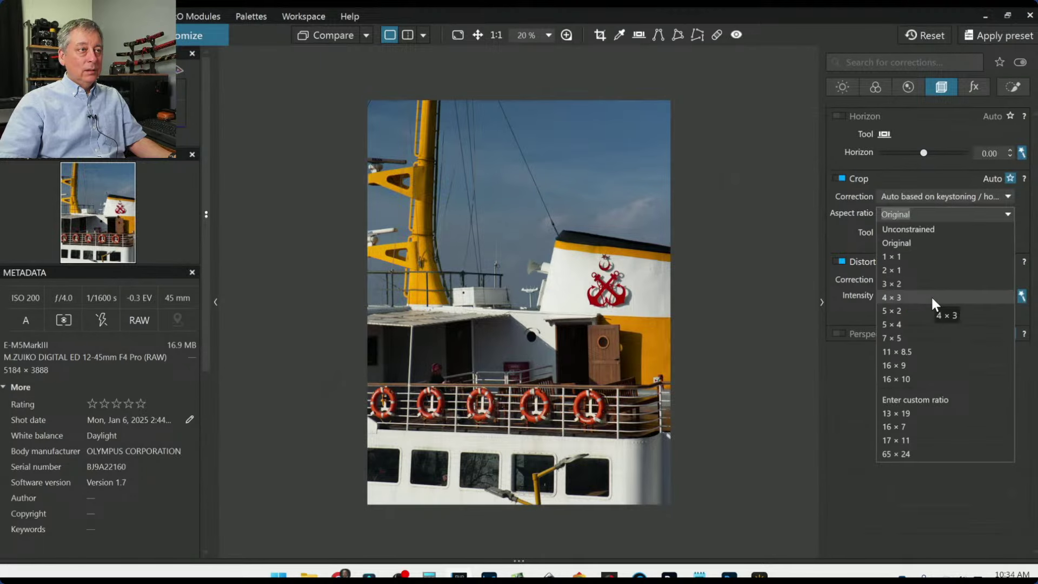
pyautogui.click(924, 364)
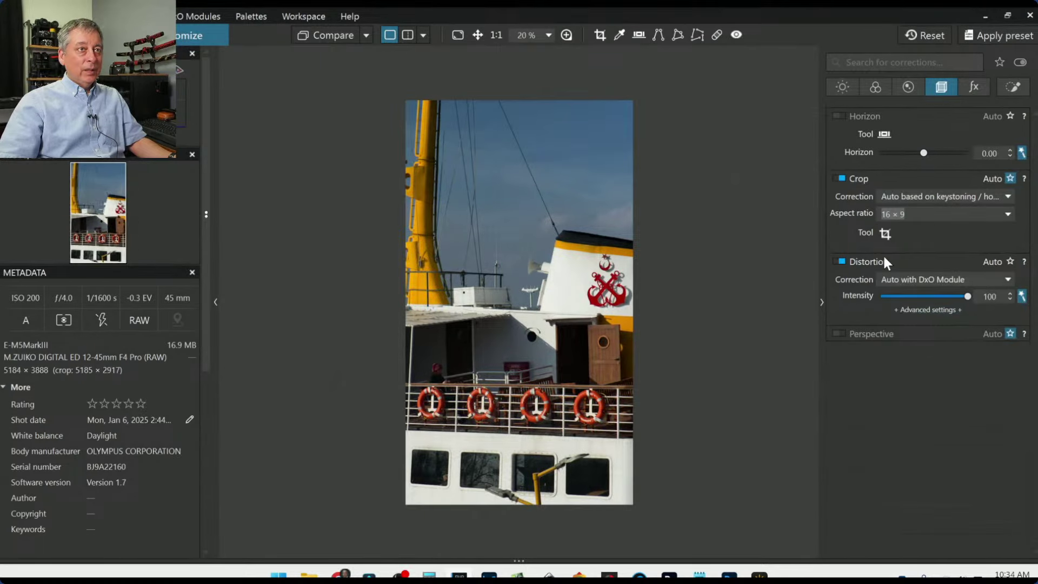
pyautogui.click(883, 234)
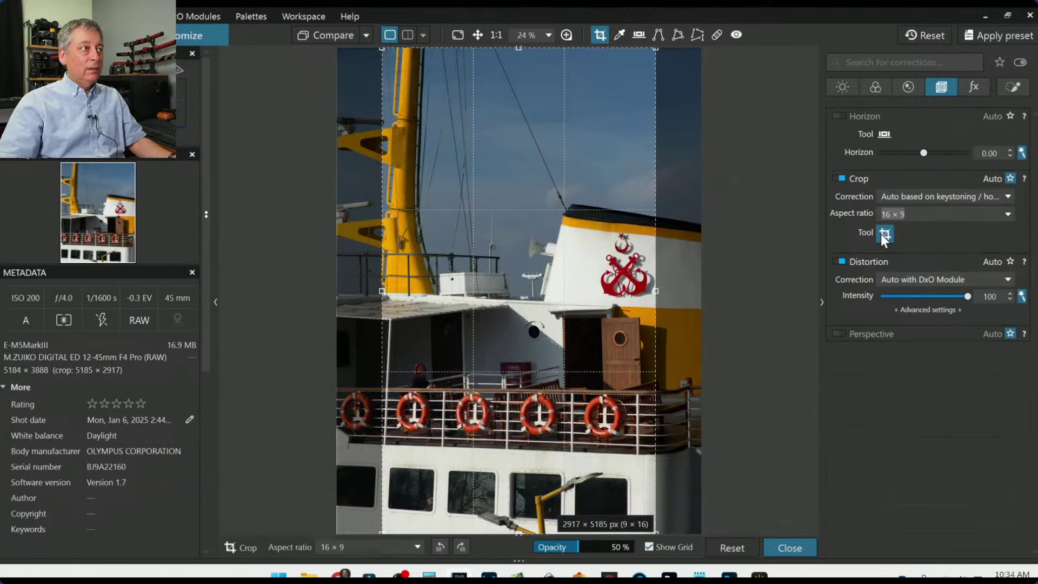
pyautogui.click(881, 235)
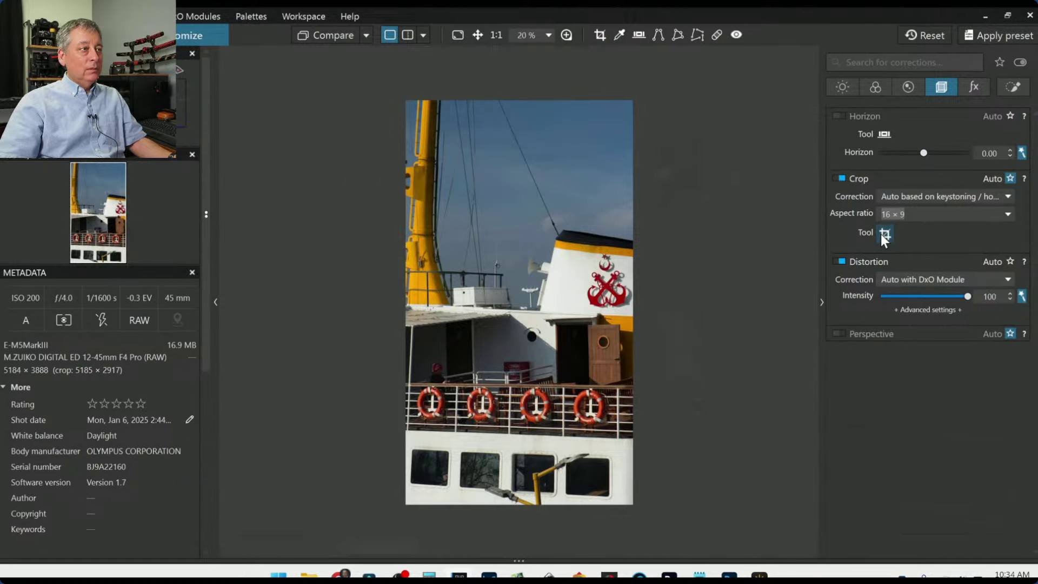
pyautogui.click(880, 235)
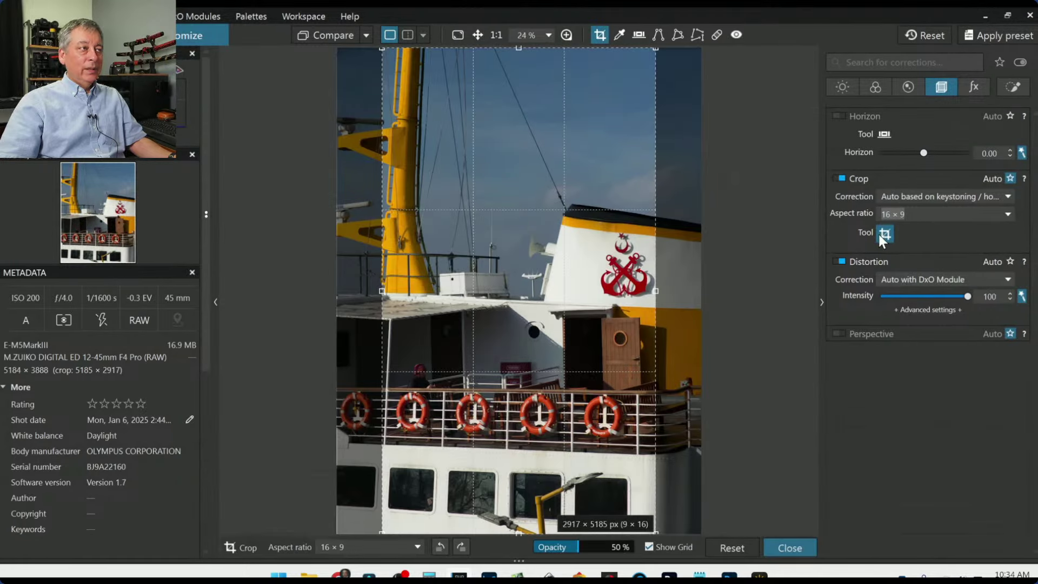
pyautogui.moveTo(652, 50); pyautogui.dragTo(765, 250)
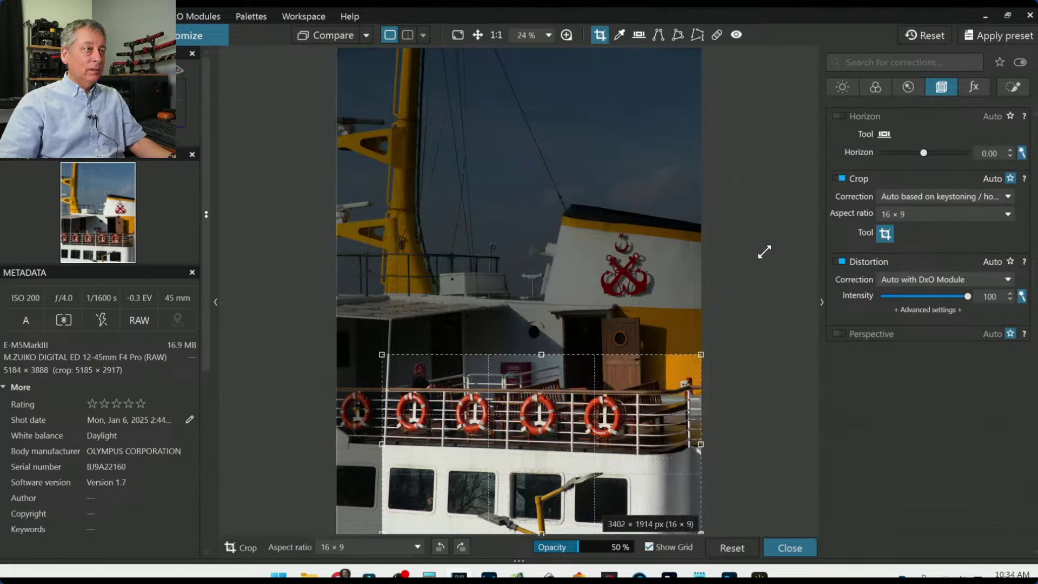
pyautogui.moveTo(590, 440); pyautogui.dragTo(558, 355)
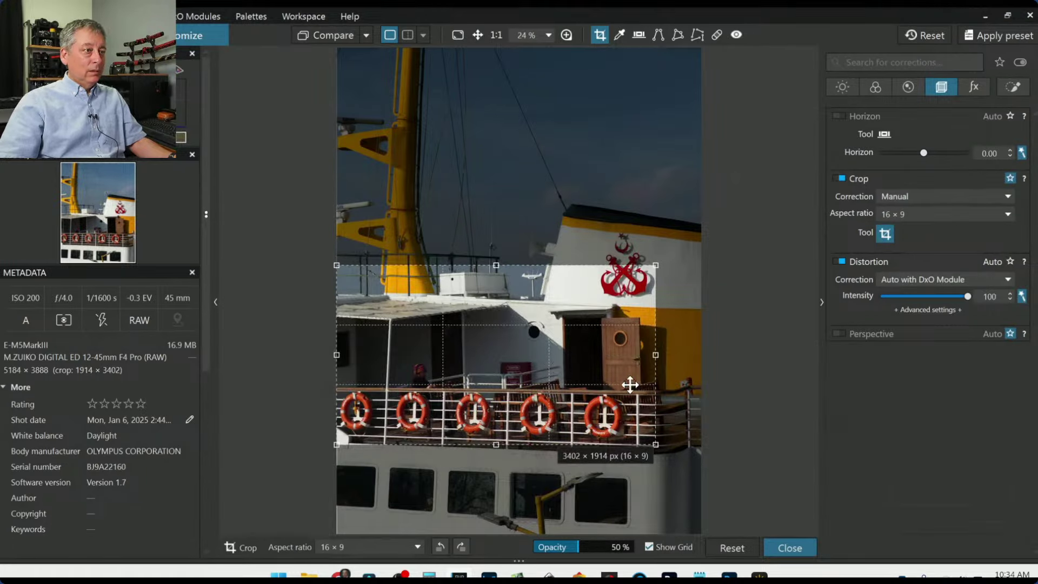
pyautogui.moveTo(658, 355)
pyautogui.mouseDown()
pyautogui.moveTo(725, 355)
pyautogui.moveTo(651, 362)
pyautogui.mouseUp()
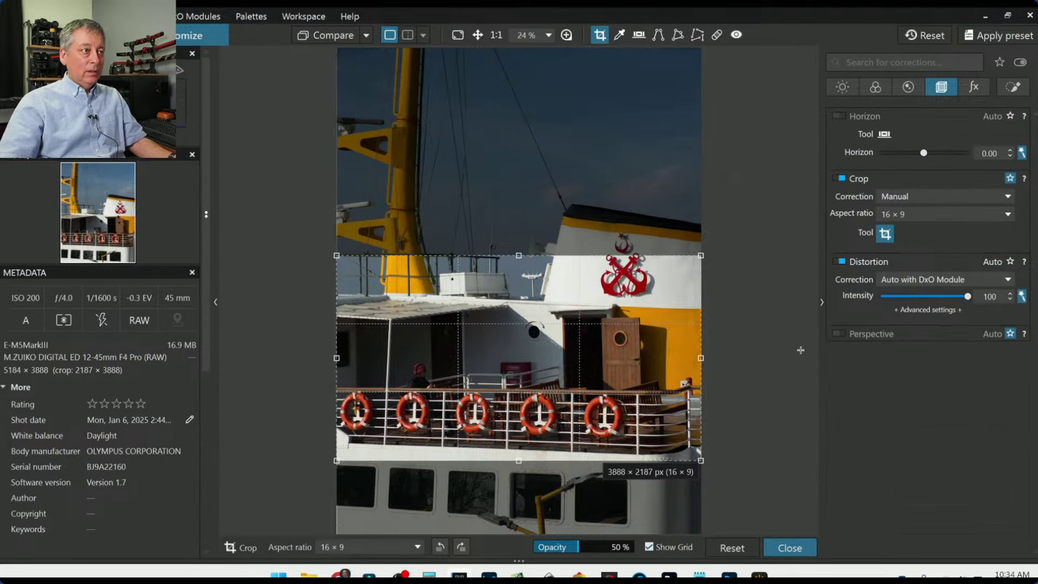
# Enable the perspective correction, narrow the crop to about 3919 × 2205 px to exclude the black side edge, and shift it down.
pyautogui.click(840, 332)
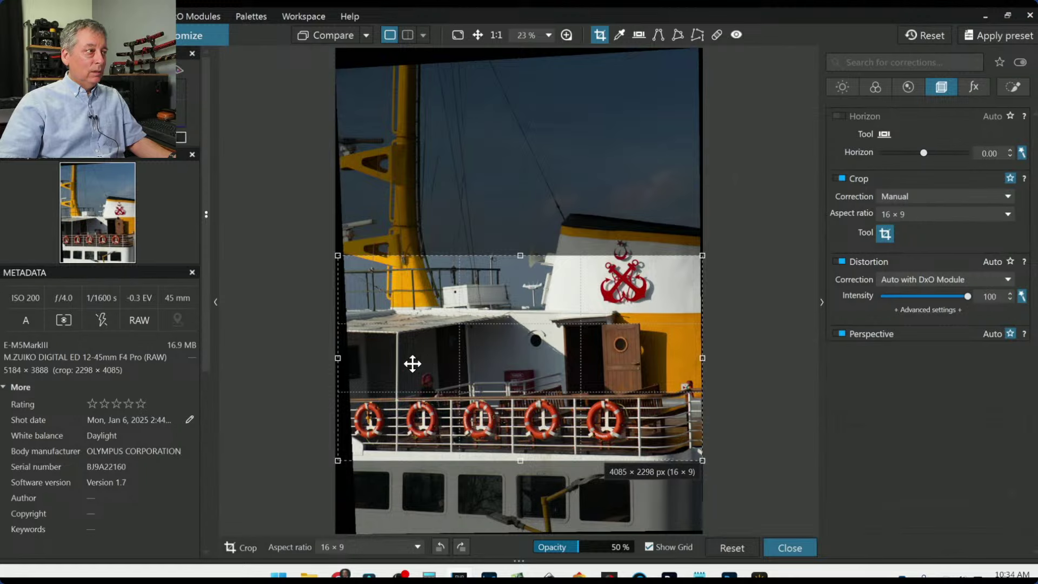
pyautogui.moveTo(335, 361); pyautogui.dragTo(350, 361)
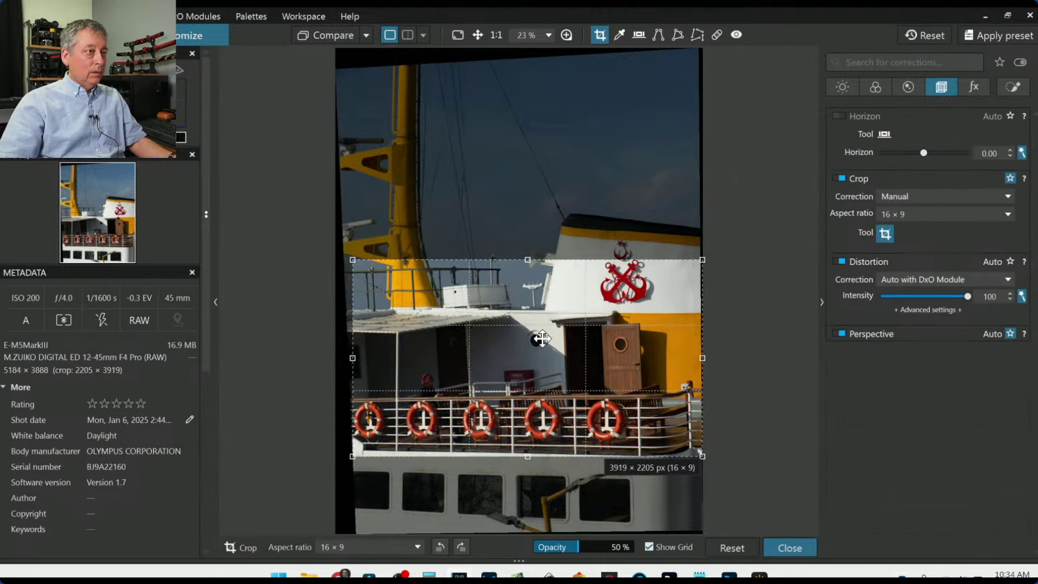
pyautogui.moveTo(546, 338); pyautogui.dragTo(546, 349)
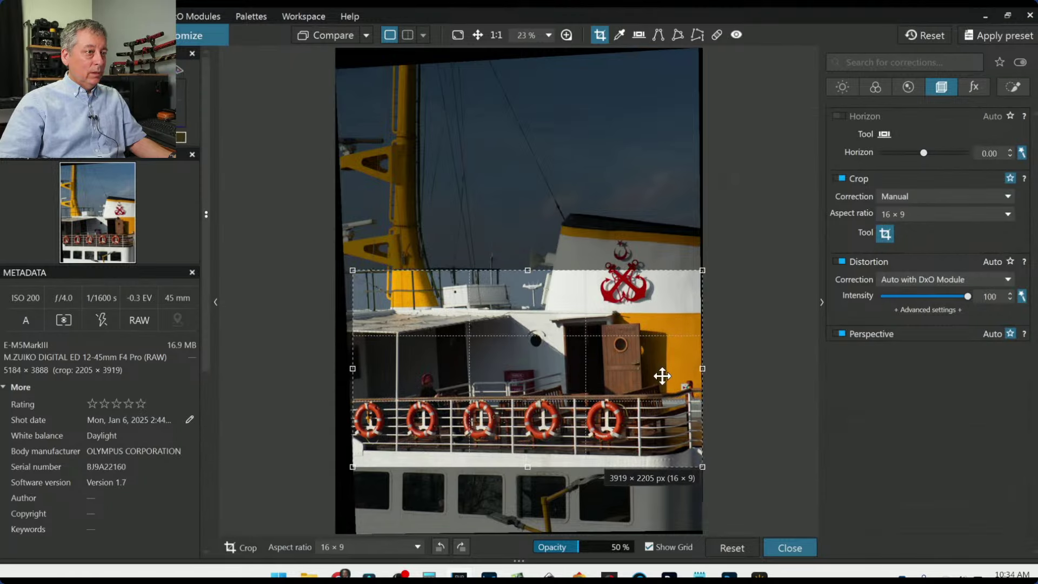
# Tighten the 16 × 9 crop around the deck and life rings to about 3573 × 2010 px and apply it.
pyautogui.moveTo(702, 370); pyautogui.dragTo(659, 371)
pyautogui.moveTo(621, 342); pyautogui.dragTo(617, 345)
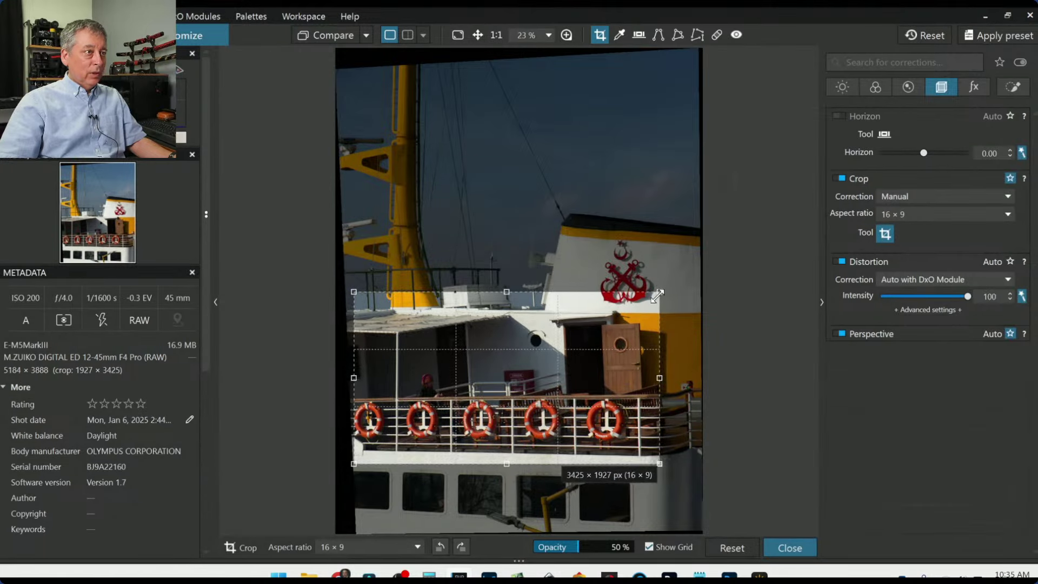
pyautogui.moveTo(660, 295)
pyautogui.mouseDown()
pyautogui.moveTo(654, 301)
pyautogui.moveTo(702, 285)
pyautogui.moveTo(674, 284)
pyautogui.mouseUp()
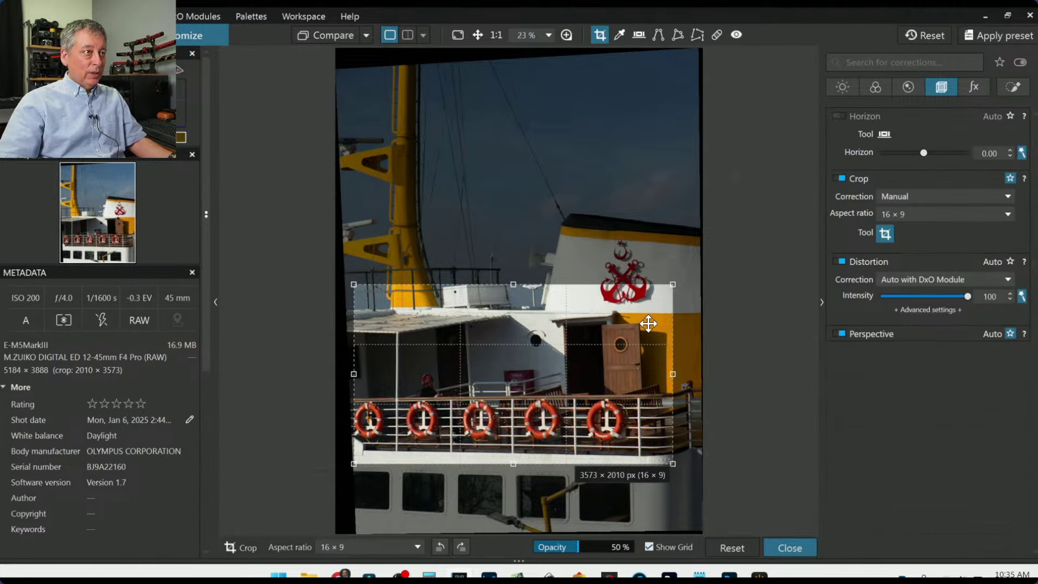
pyautogui.press('Return')
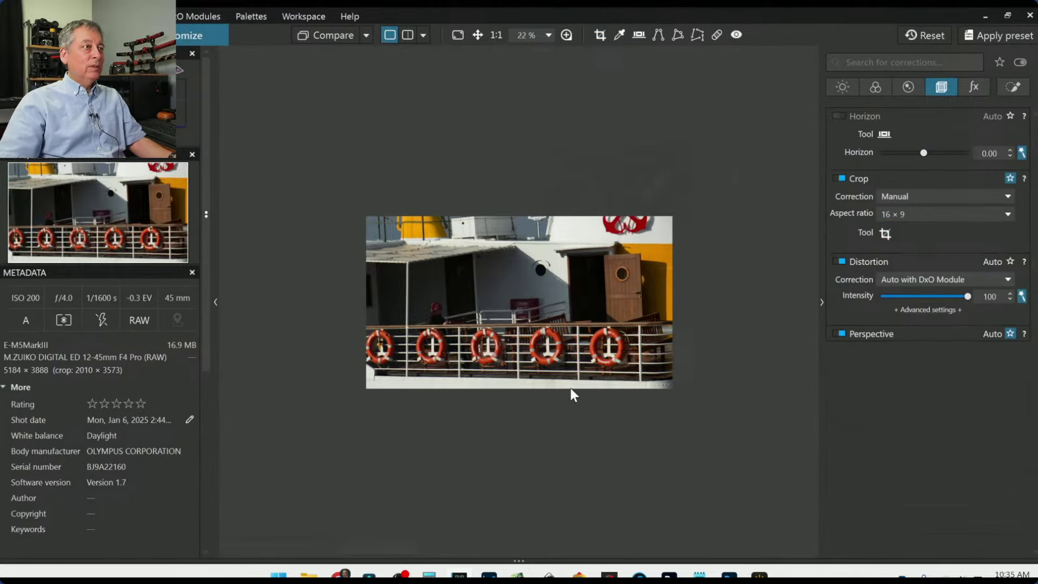
pyautogui.scroll(1, 570, 351)
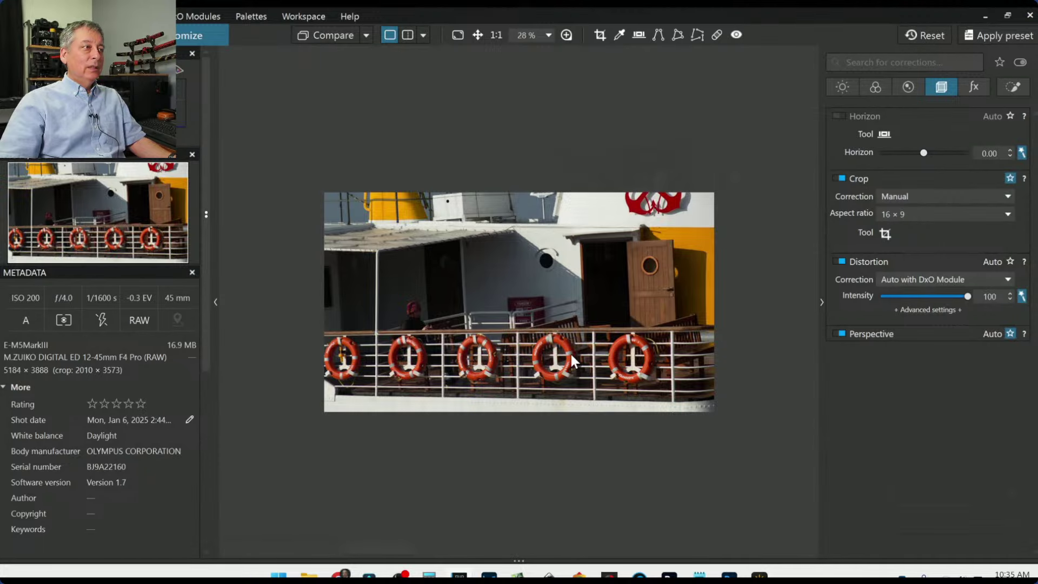
# Change the crop ratio to 16 × 7 and frame the deck from the roof line to below the railing, about 3857 × 1687 px.
pyautogui.click(885, 233)
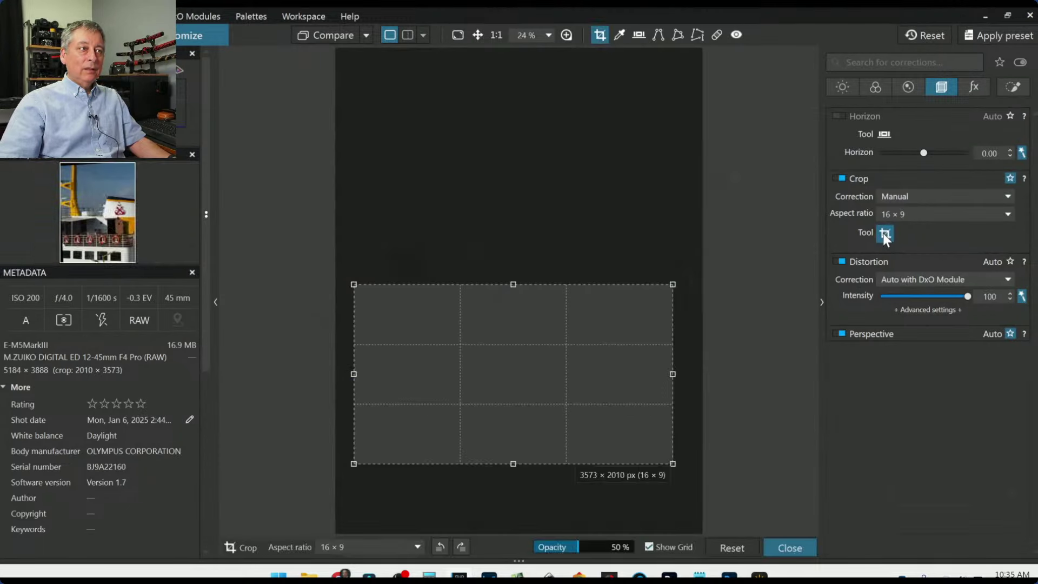
pyautogui.moveTo(674, 288); pyautogui.dragTo(666, 307)
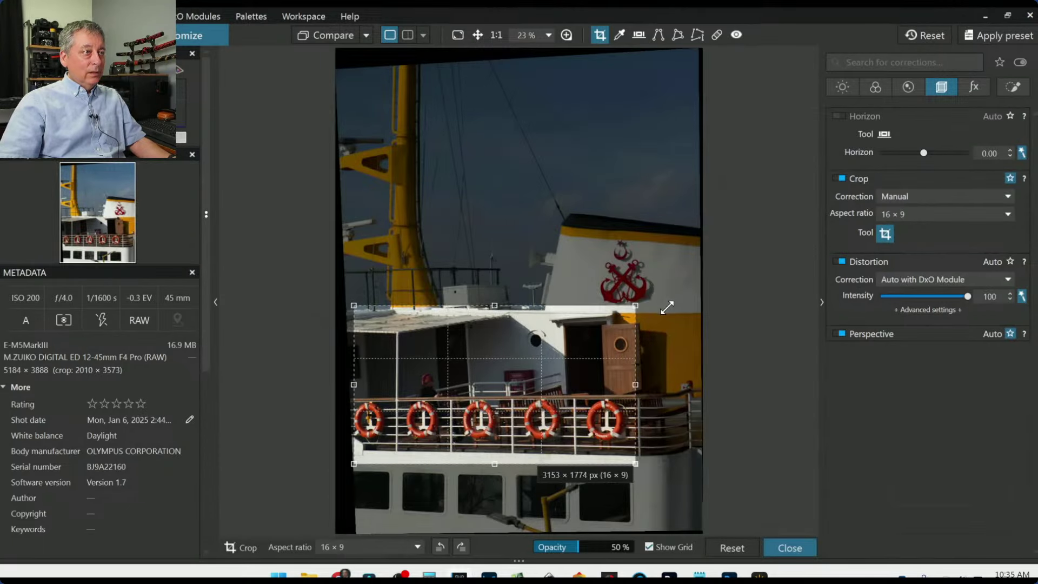
pyautogui.click(942, 216)
pyautogui.click(910, 426)
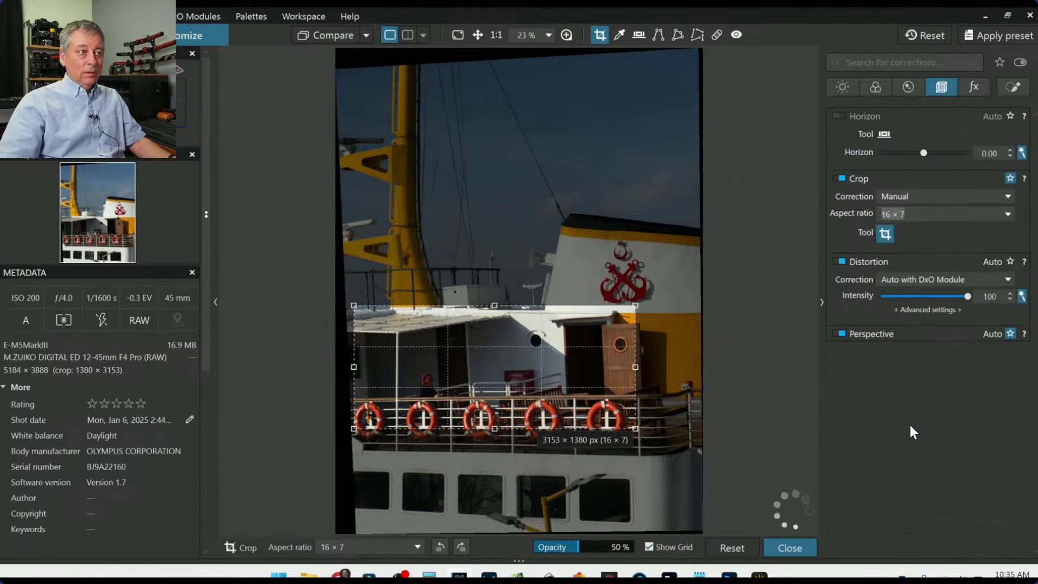
pyautogui.moveTo(635, 367); pyautogui.dragTo(701, 378)
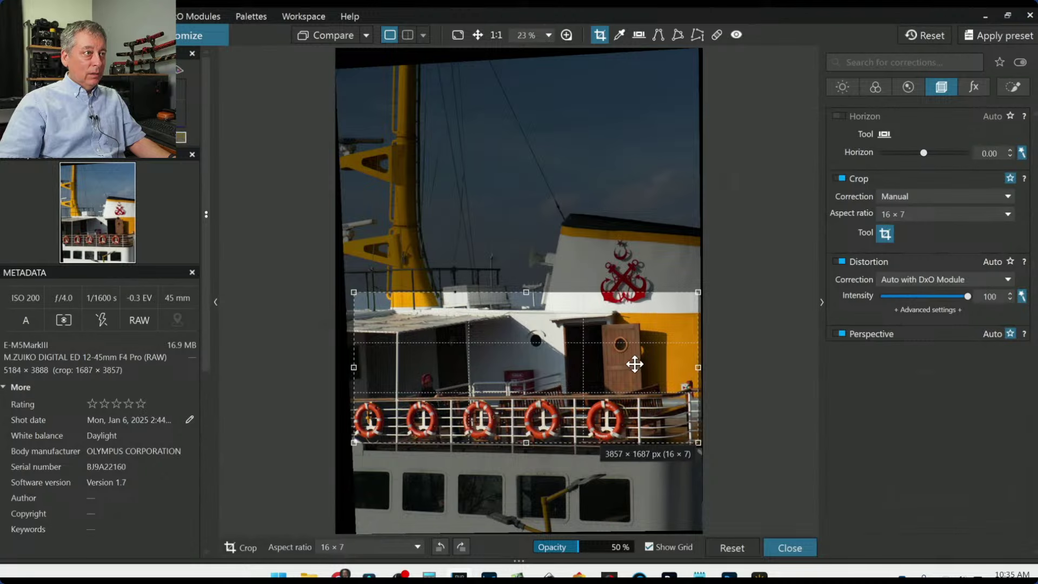
pyautogui.moveTo(633, 362); pyautogui.dragTo(635, 382)
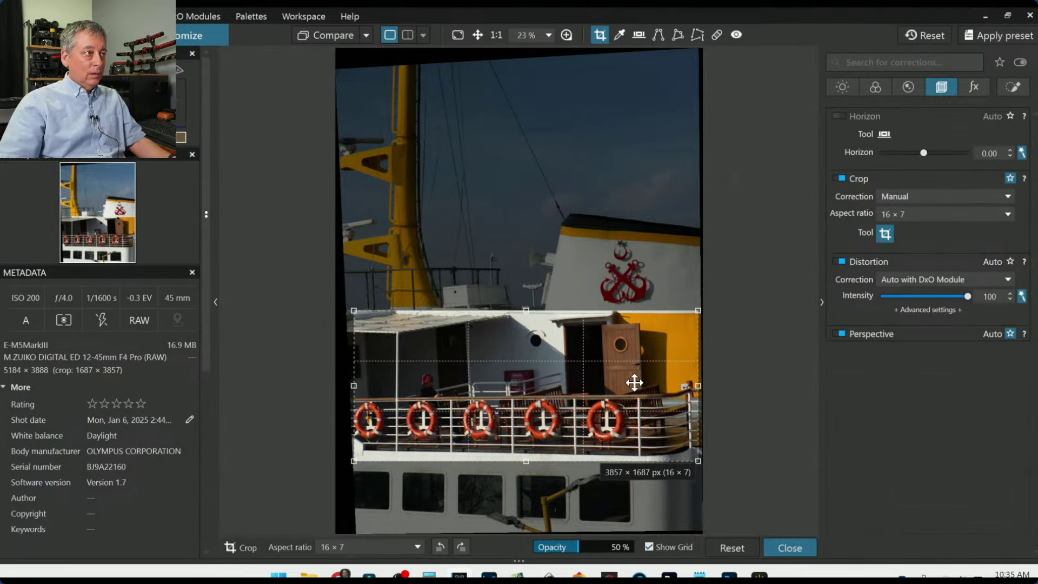
pyautogui.doubleClick(644, 369)
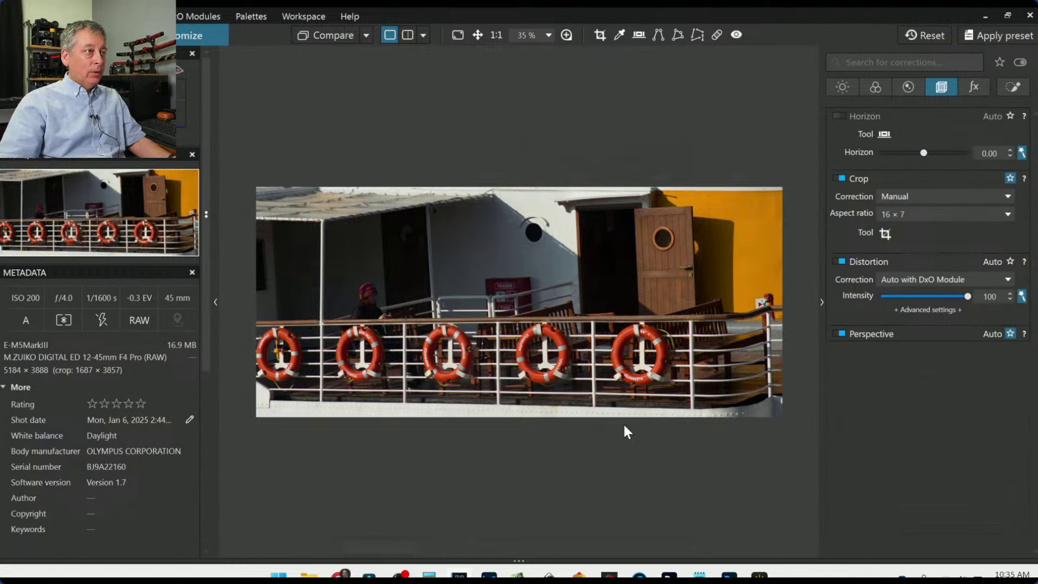
# Make the crop ratio unconstrained, trim the side beside the yellow wall to about 3643 × 1687 px, and review the applied crop.
pyautogui.click(943, 214)
pyautogui.click(911, 234)
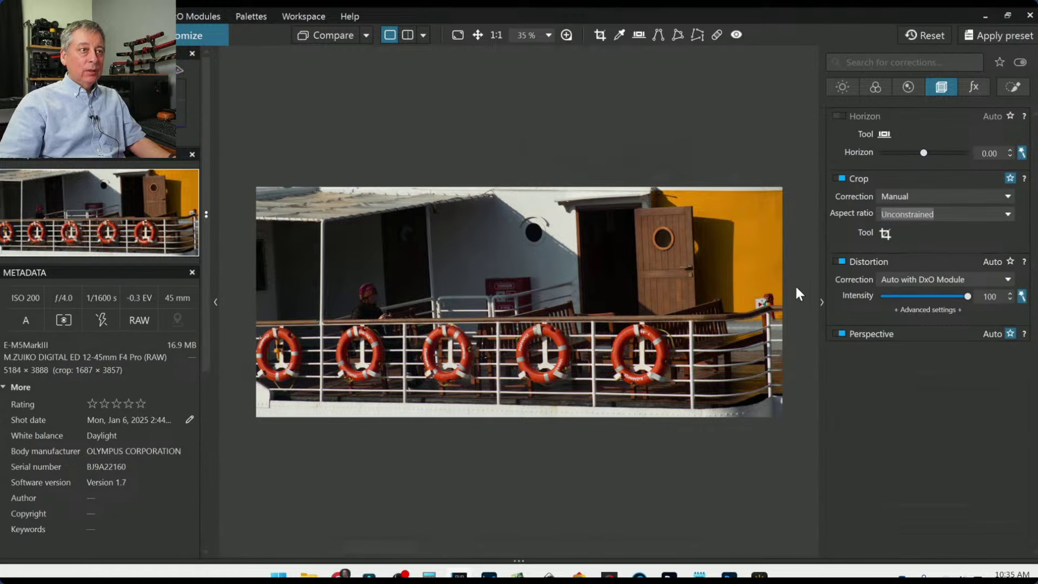
pyautogui.click(886, 233)
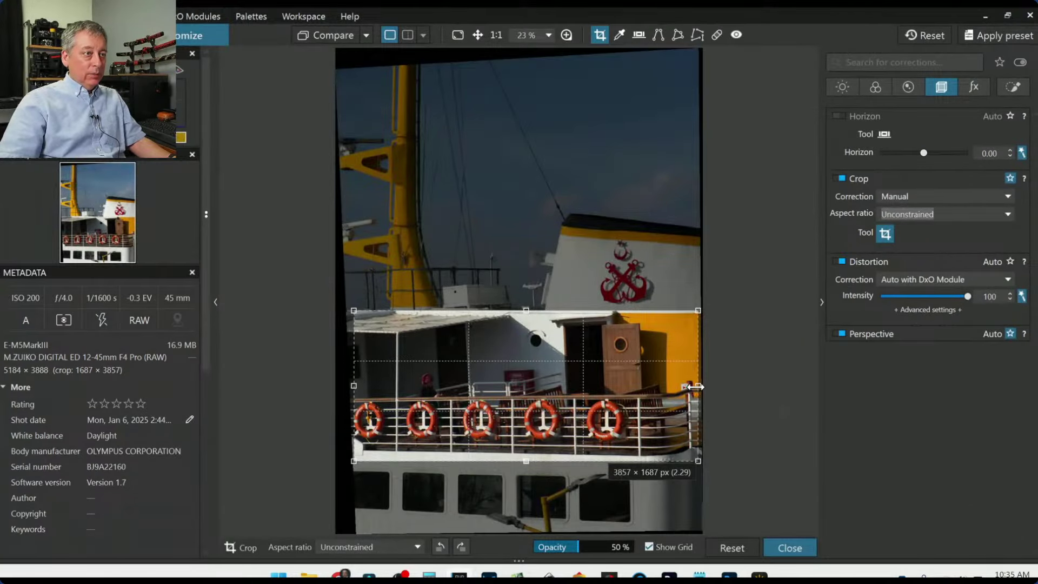
pyautogui.moveTo(697, 386); pyautogui.dragTo(675, 388)
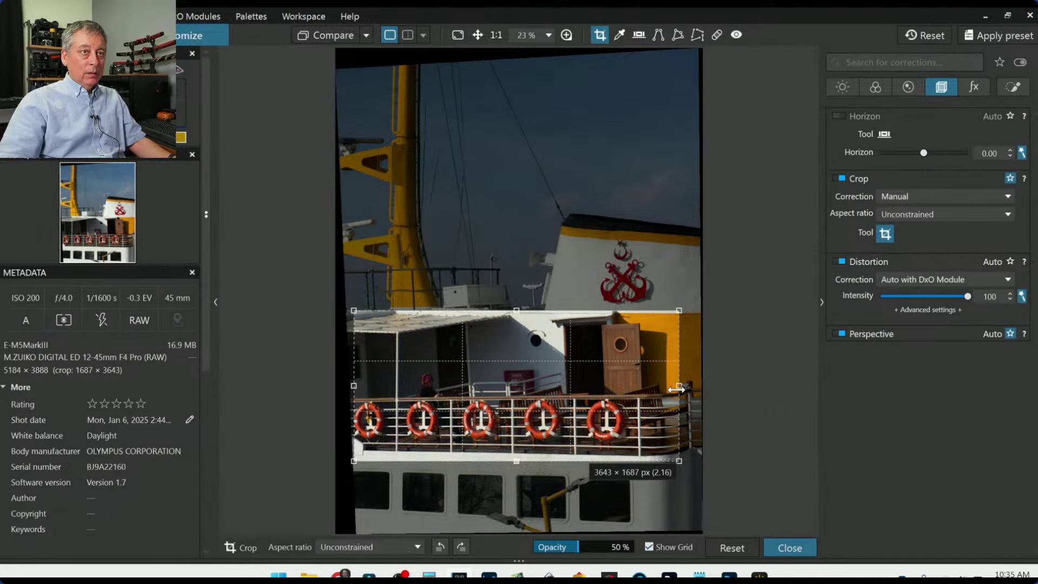
pyautogui.press('Return')
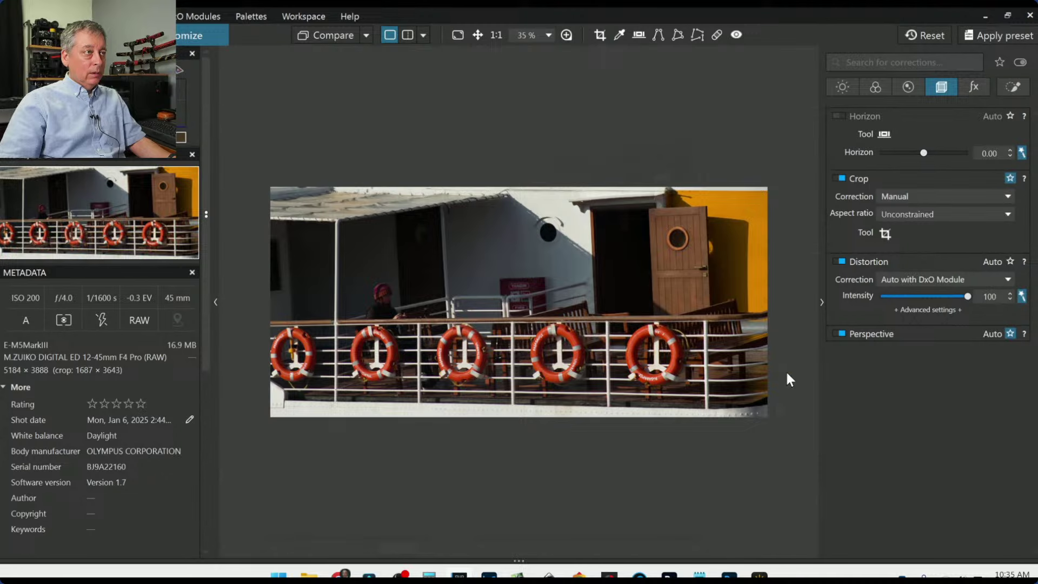
pyautogui.click(881, 232)
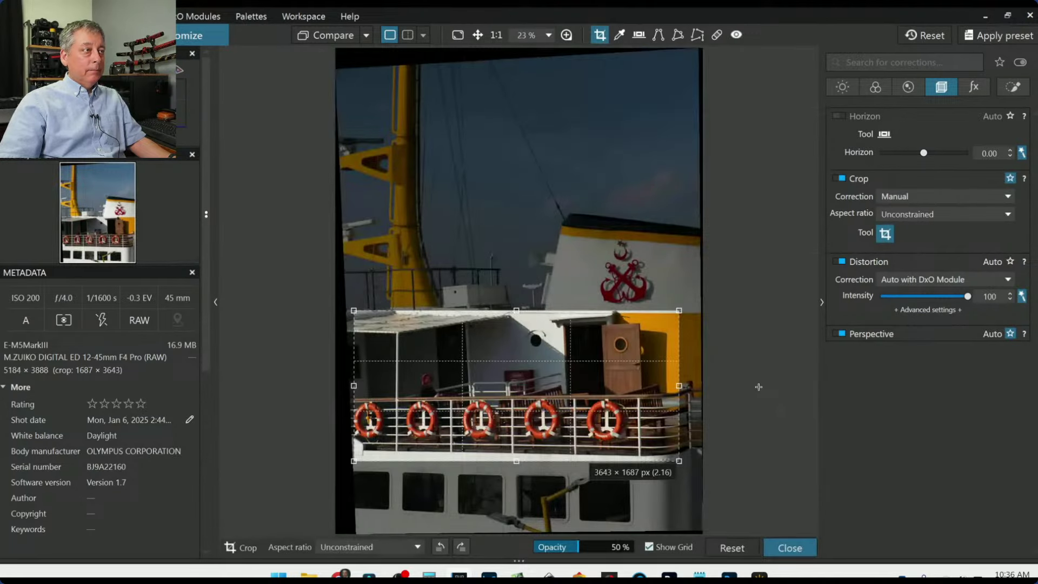
pyautogui.scroll(-1, 758, 387)
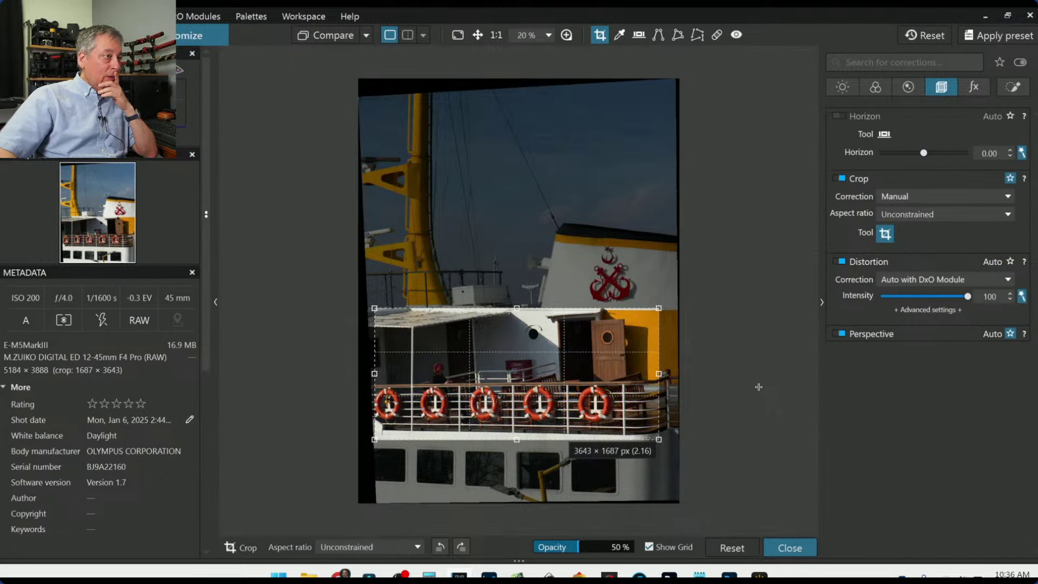
pyautogui.press('Return')
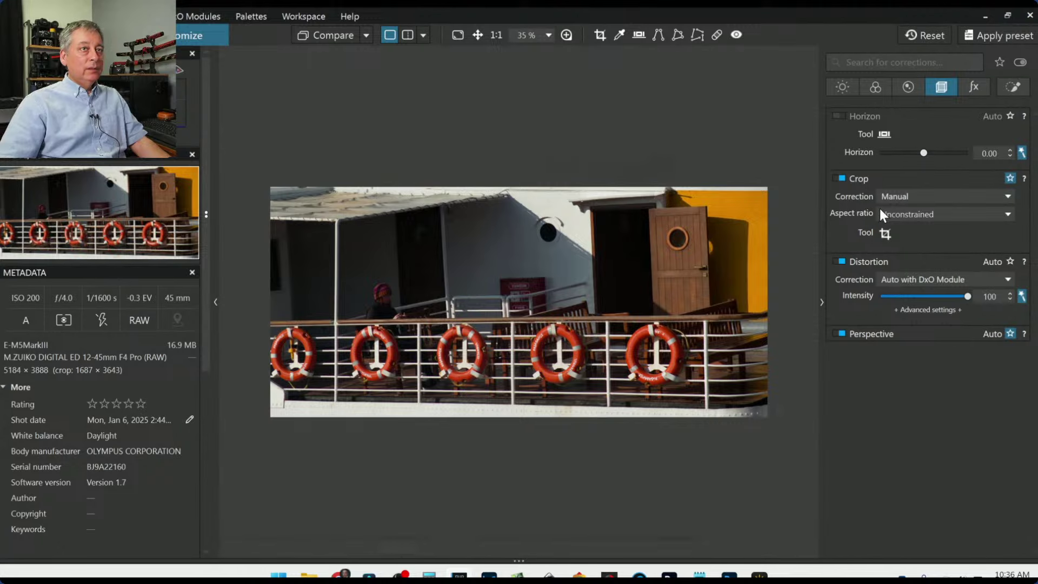
# Set the horizon correction to 0.50, and try a distortion intensity of 77 before returning it to 100.
pyautogui.click(925, 154)
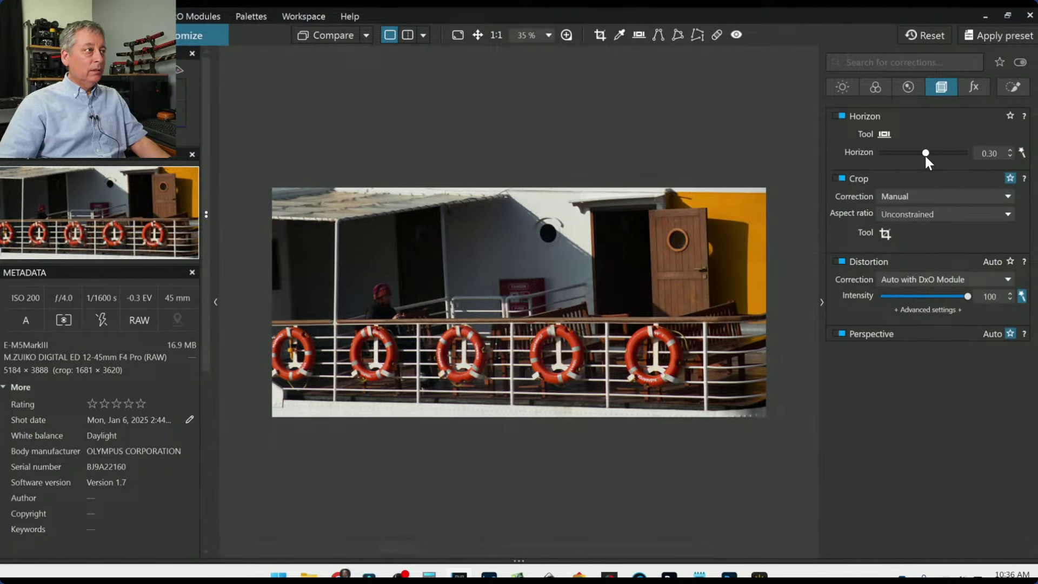
pyautogui.scroll(2, 926, 156)
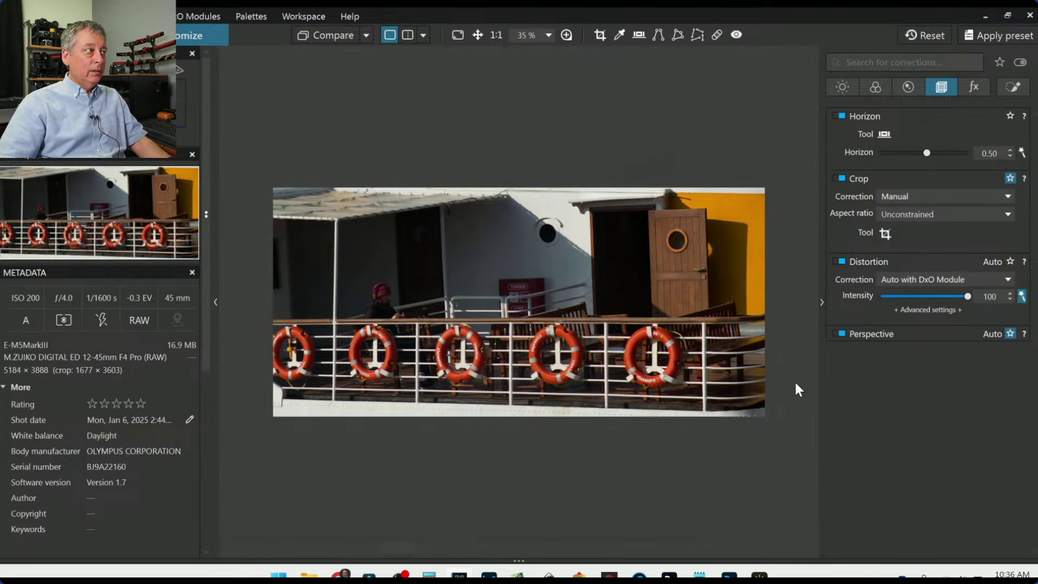
pyautogui.click(947, 296)
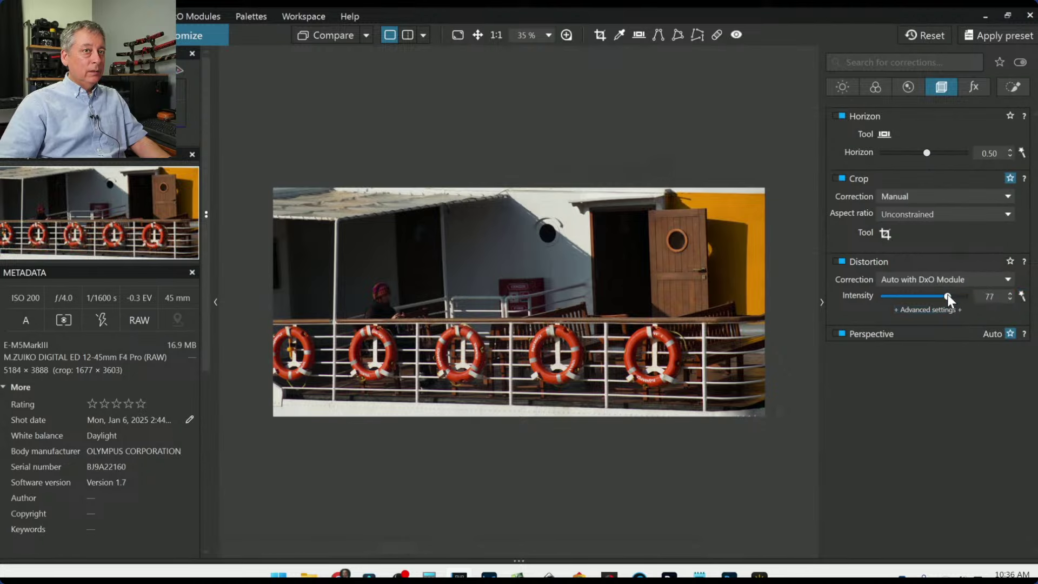
pyautogui.moveTo(947, 296); pyautogui.dragTo(975, 295)
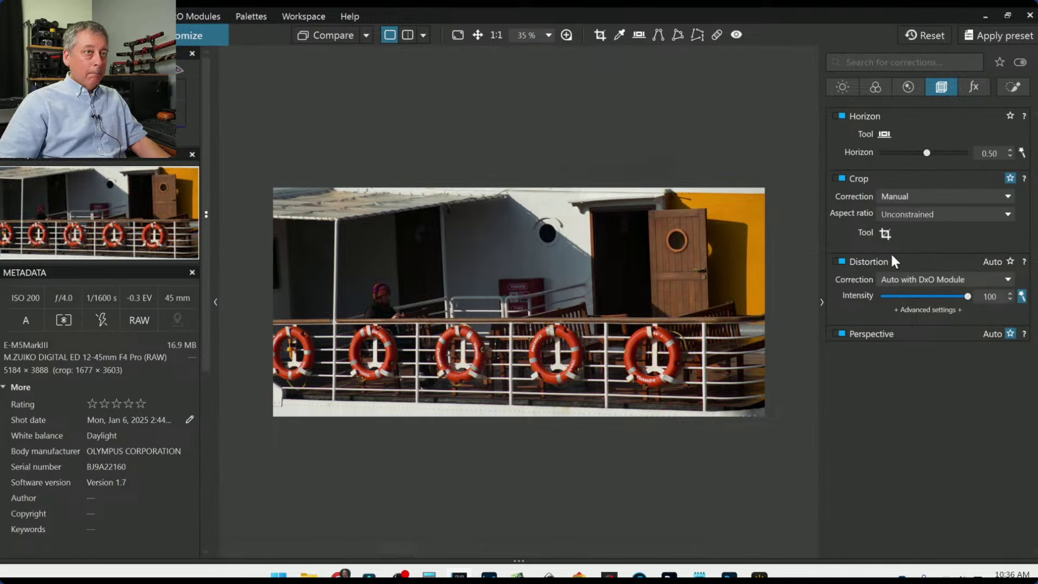
# Extend the crop slightly past the outermost life ring opposite the yellow wall, to about 3638 × 1677 px, and apply it.
pyautogui.click(885, 234)
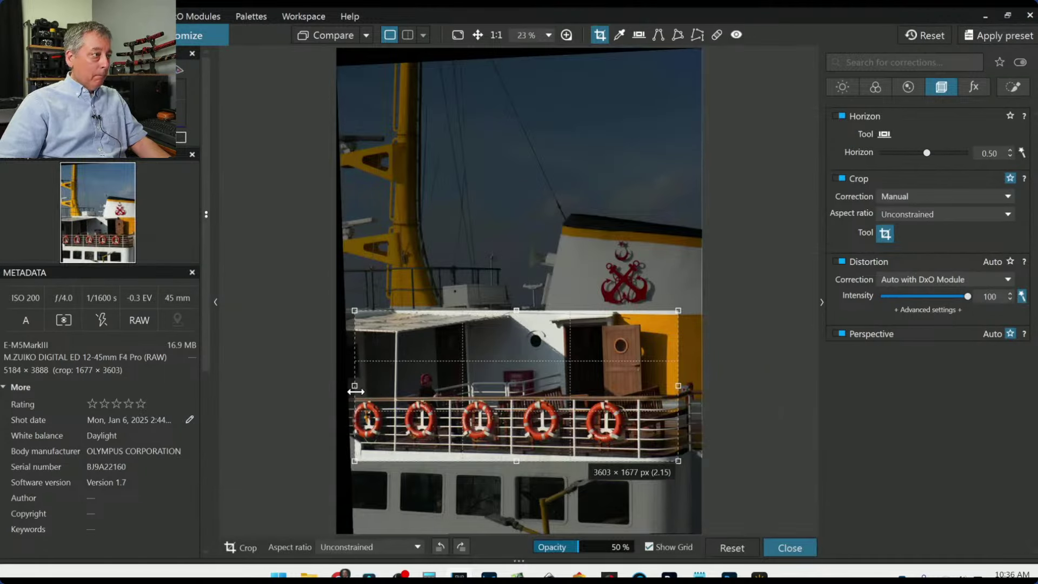
pyautogui.moveTo(354, 385); pyautogui.dragTo(351, 388)
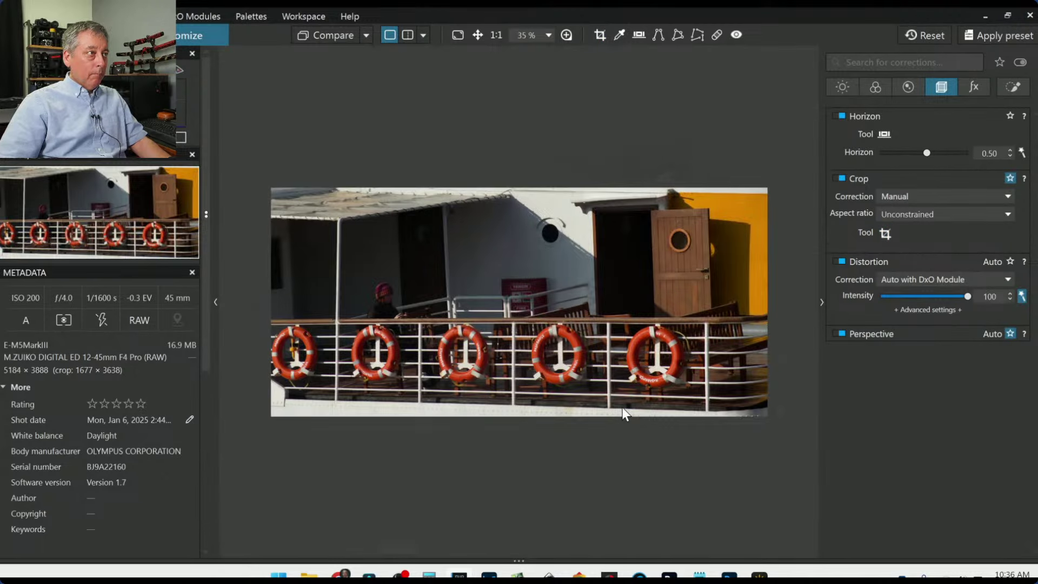
# Hide the side palettes to enlarge the photo, try black-and-white rendering, and return it to color rendering.
pyautogui.click(216, 303)
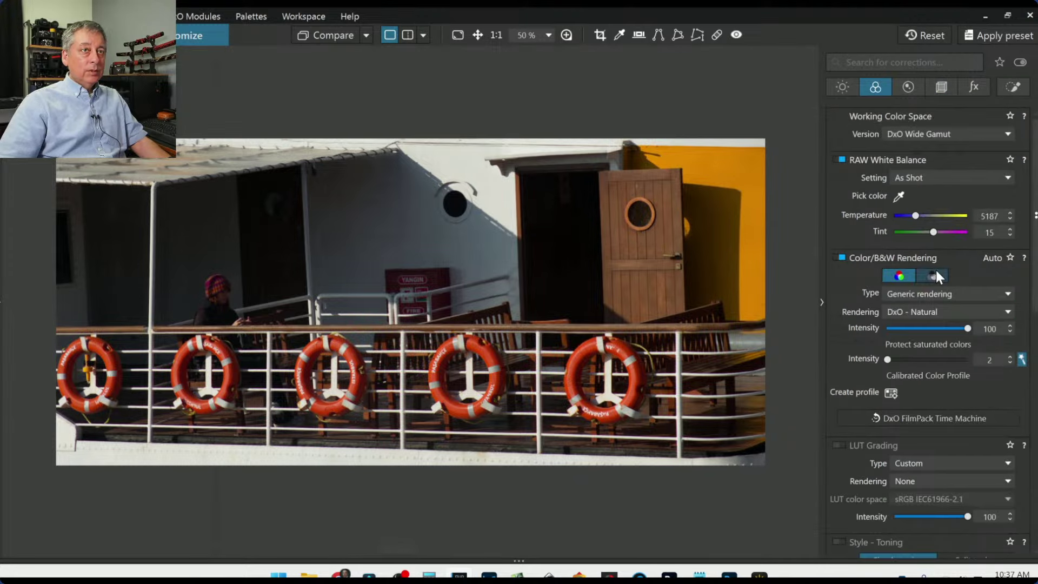
pyautogui.click(934, 275)
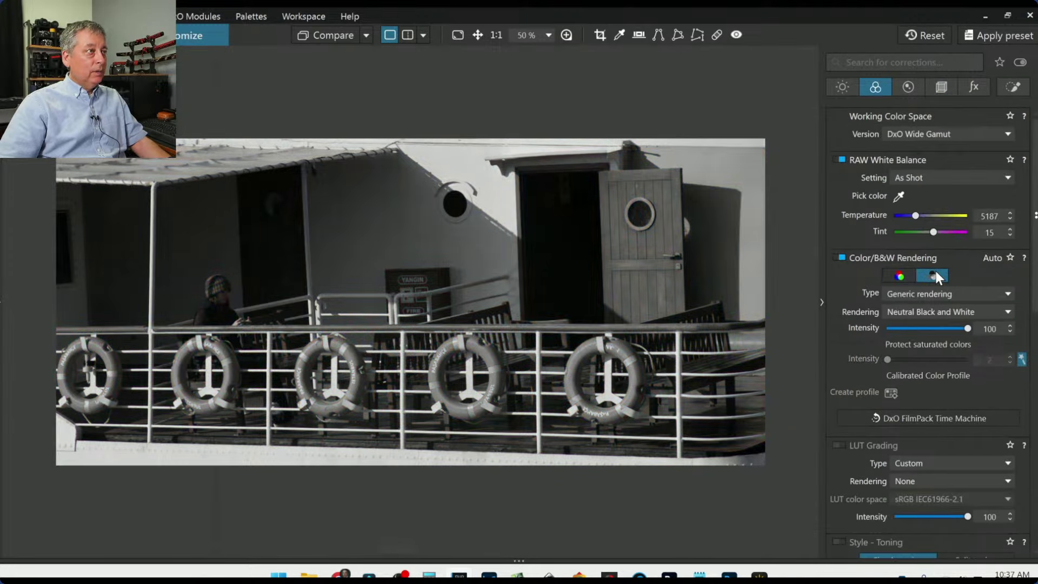
pyautogui.click(901, 275)
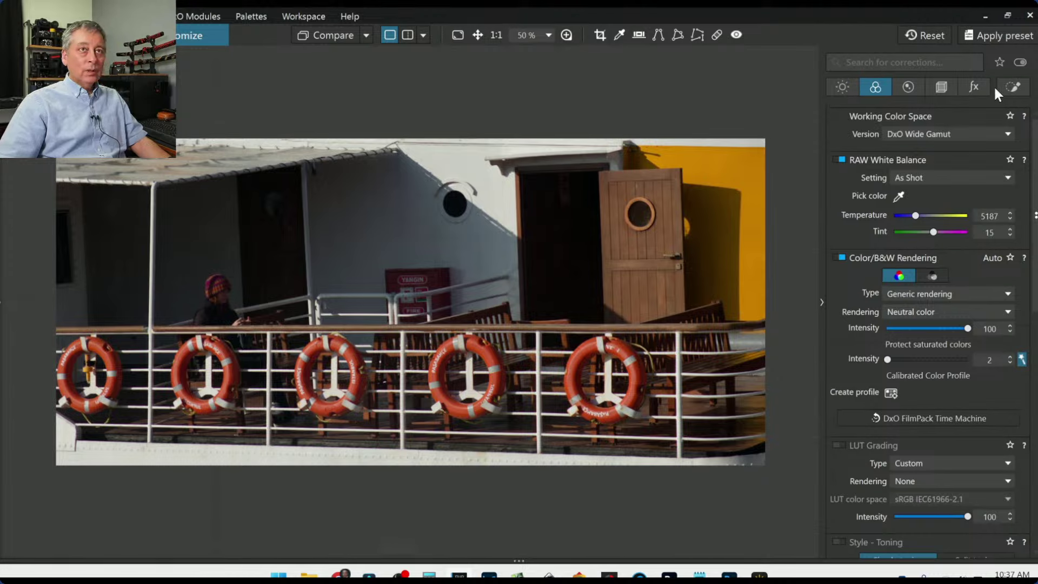
# Add a local-adjustment control point on the seated person, set its exposure to 1.10, and shrink its circle around the figure.
pyautogui.click(1012, 88)
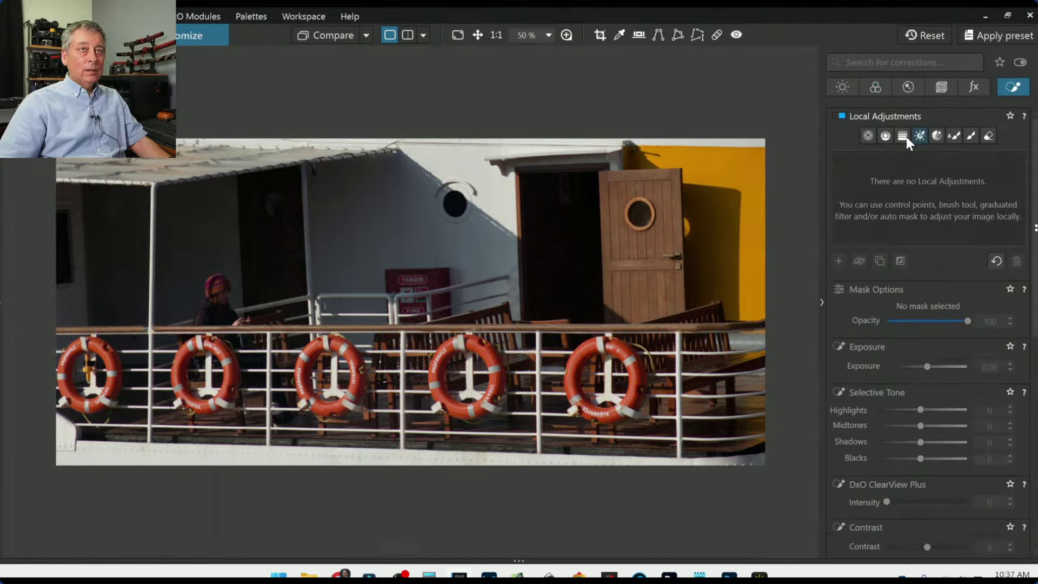
pyautogui.click(868, 136)
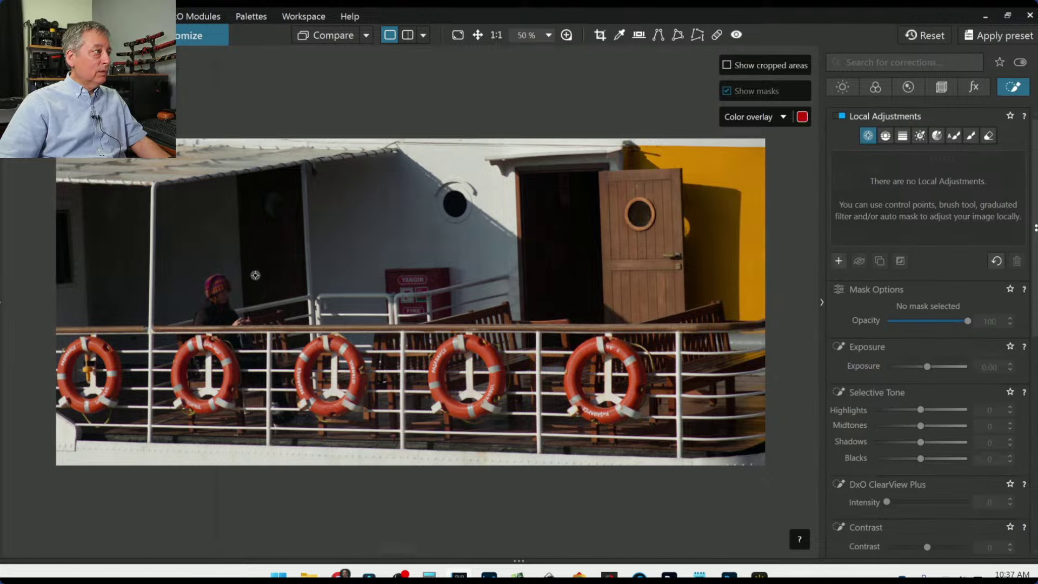
pyautogui.click(223, 297)
pyautogui.moveTo(927, 413); pyautogui.dragTo(939, 414)
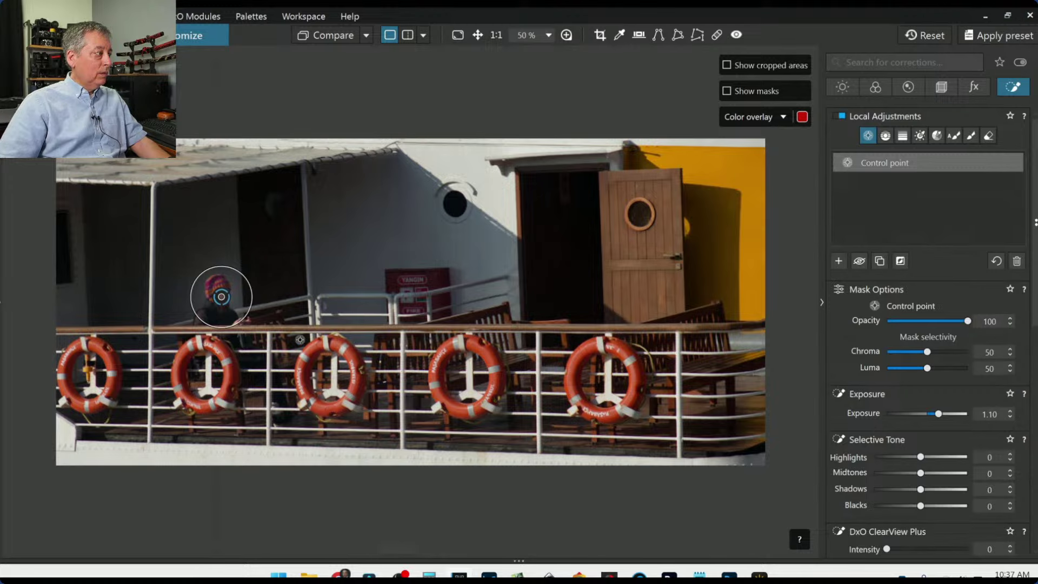
pyautogui.moveTo(246, 290); pyautogui.dragTo(237, 293)
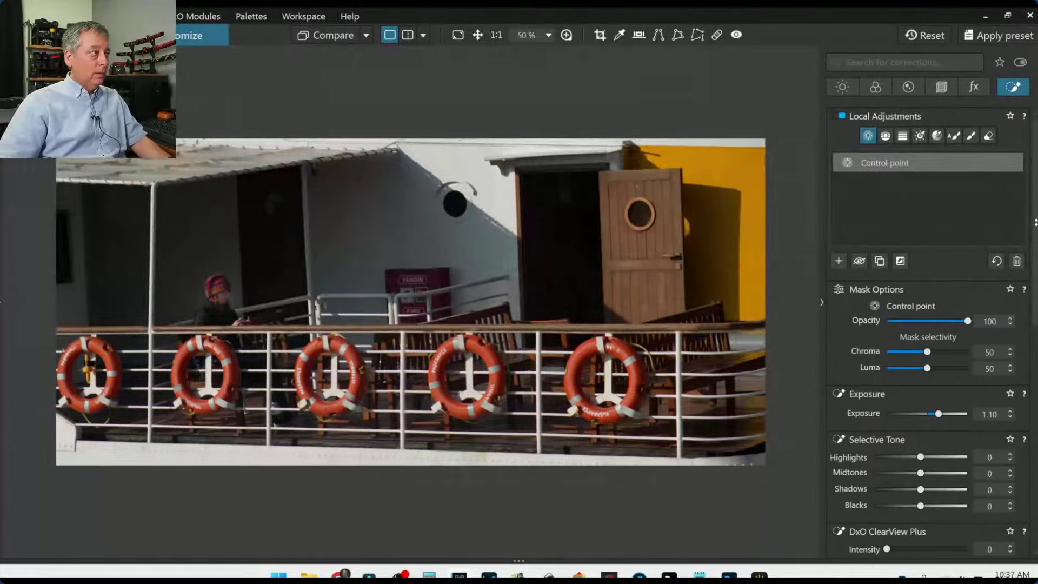
# Add control points on the seated person's torso and hat to the same mask, centering and tightening the circles on each part.
pyautogui.scroll(2, 218, 299)
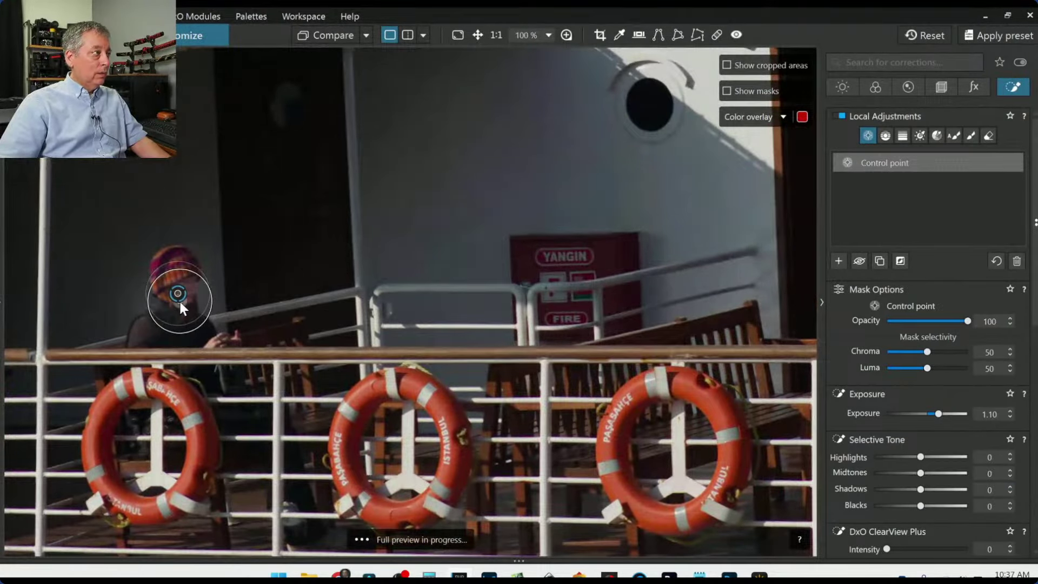
pyautogui.moveTo(181, 317); pyautogui.dragTo(182, 327)
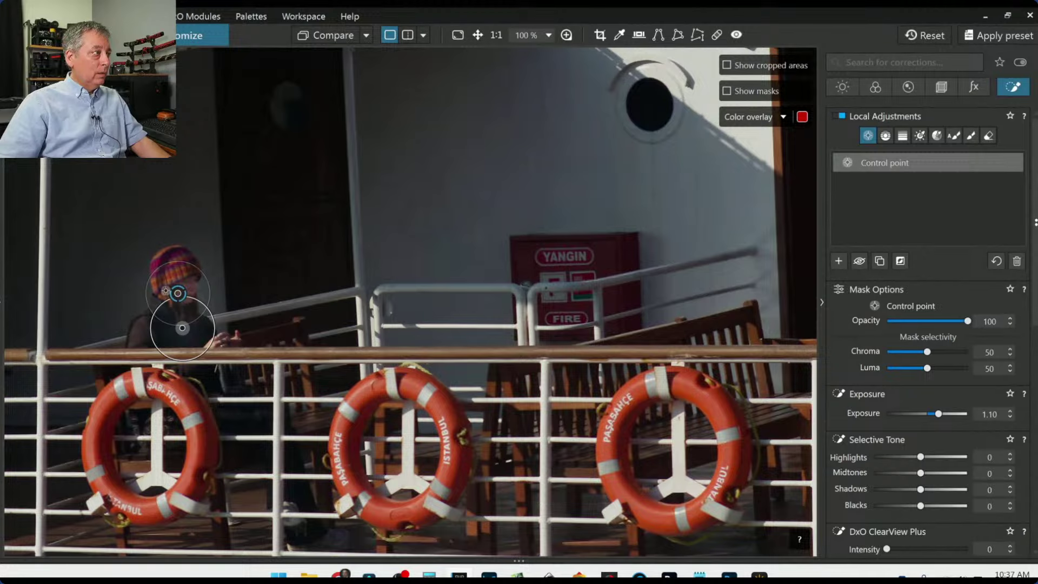
pyautogui.moveTo(153, 280); pyautogui.dragTo(157, 282)
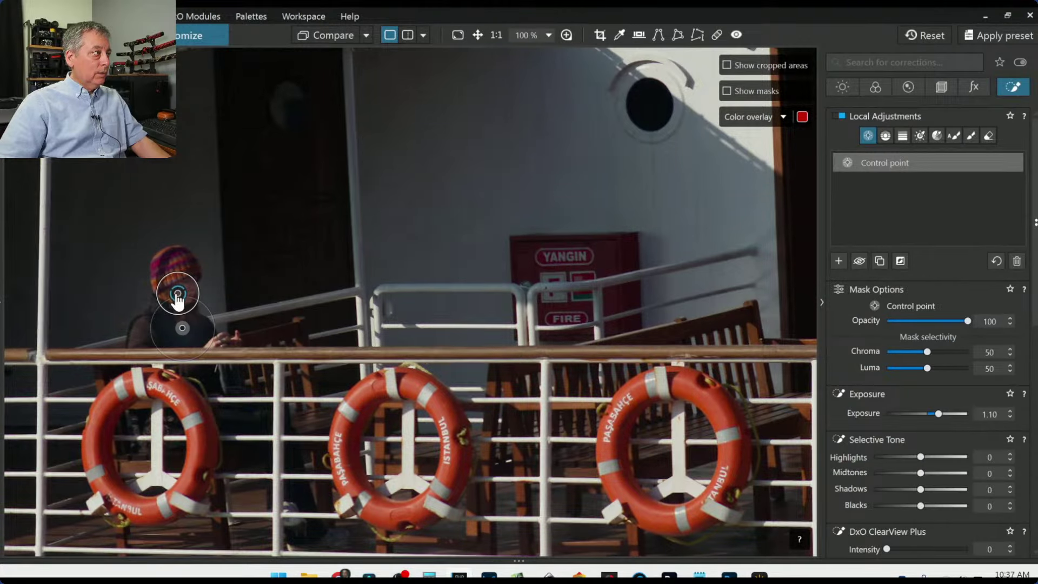
pyautogui.moveTo(178, 292); pyautogui.dragTo(185, 291)
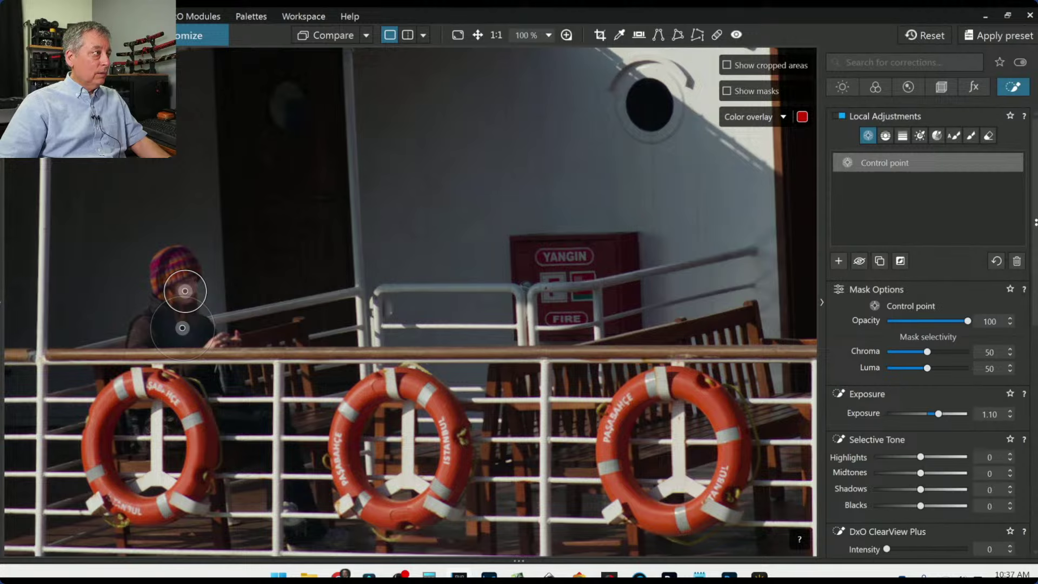
pyautogui.moveTo(158, 306); pyautogui.dragTo(174, 313)
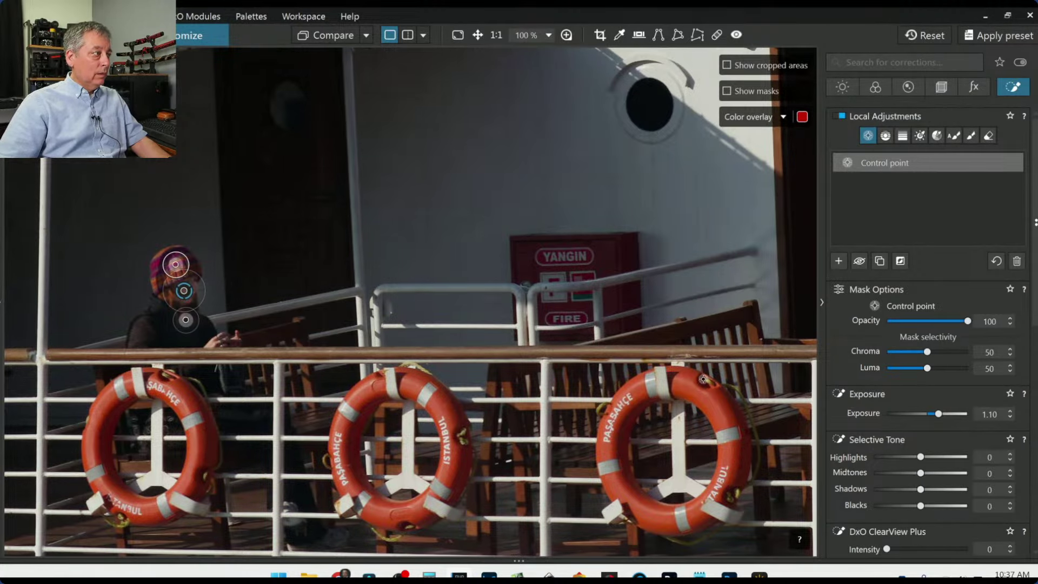
# Create a separate control point mask on the sunlit yellow wall and widen its circle down to the railing.
pyautogui.scroll(-2, 701, 377)
pyautogui.scroll(-1, 701, 377)
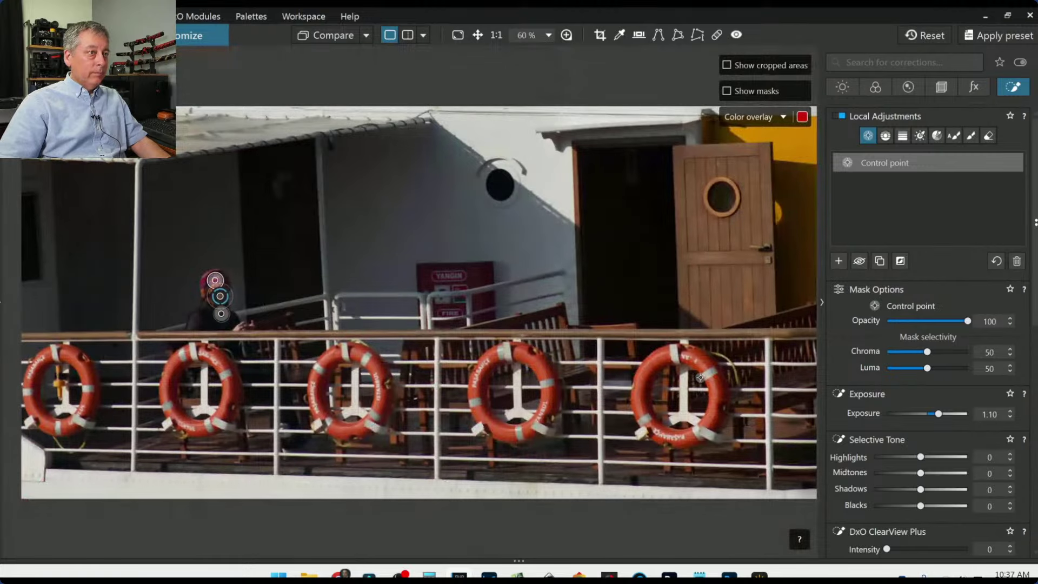
pyautogui.scroll(-1, 701, 377)
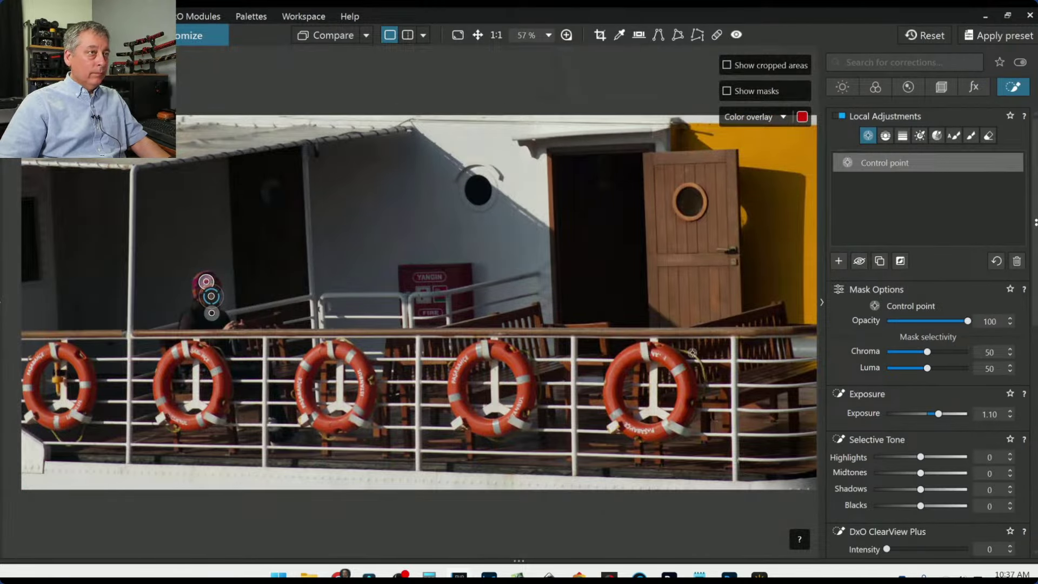
pyautogui.scroll(-1, 685, 314)
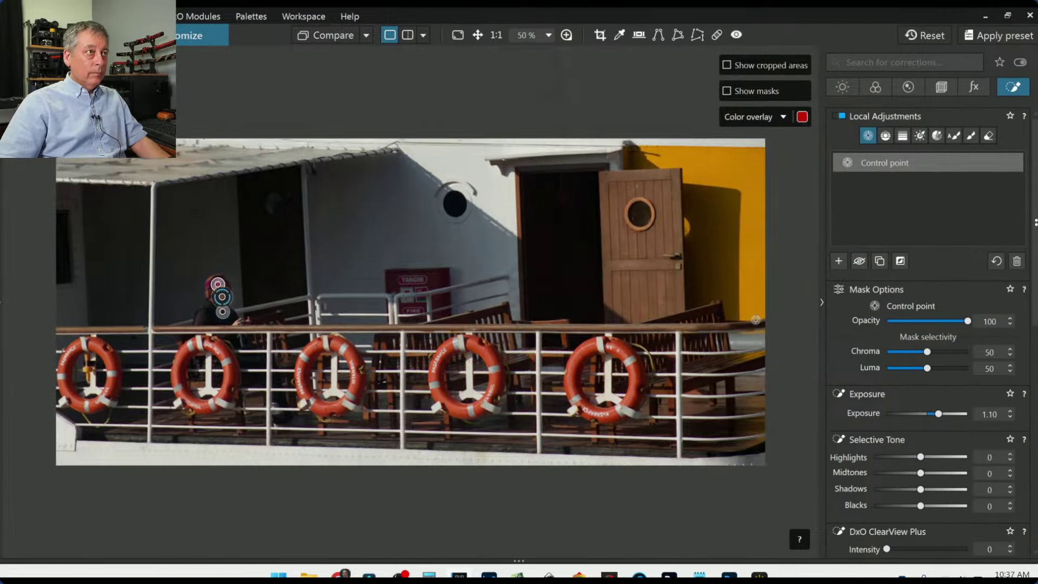
pyautogui.click(839, 261)
pyautogui.click(745, 182)
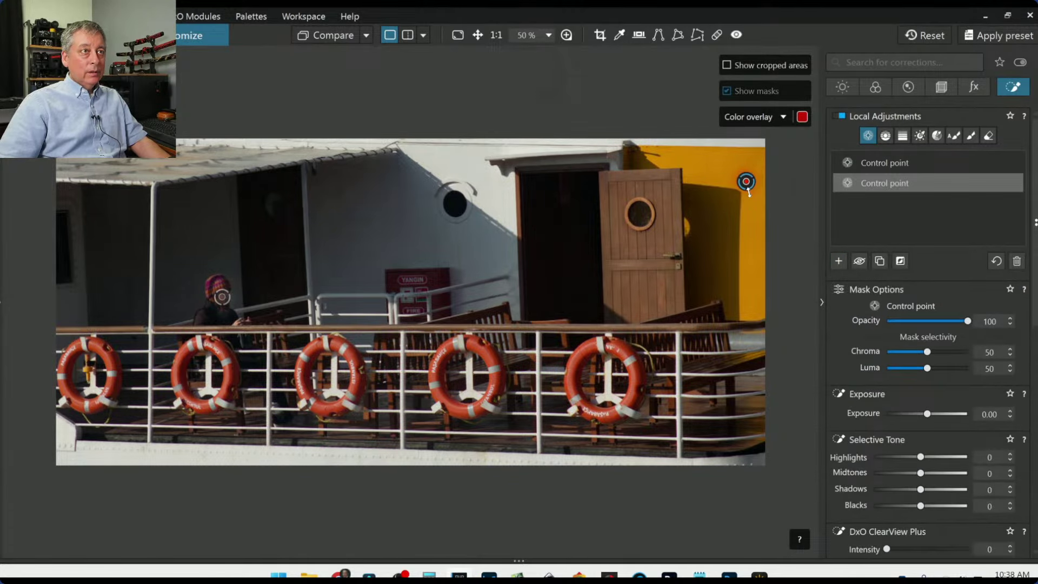
pyautogui.moveTo(749, 193); pyautogui.dragTo(774, 332)
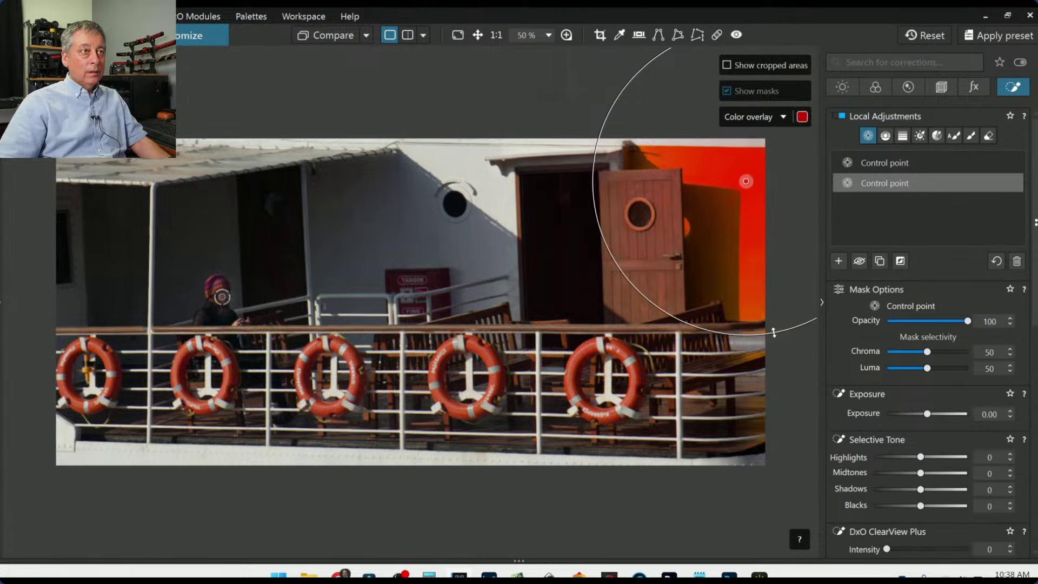
# Set the HSL vibrancy of the yellow wall's control point mask to 100.
pyautogui.scroll(-5, 936, 469)
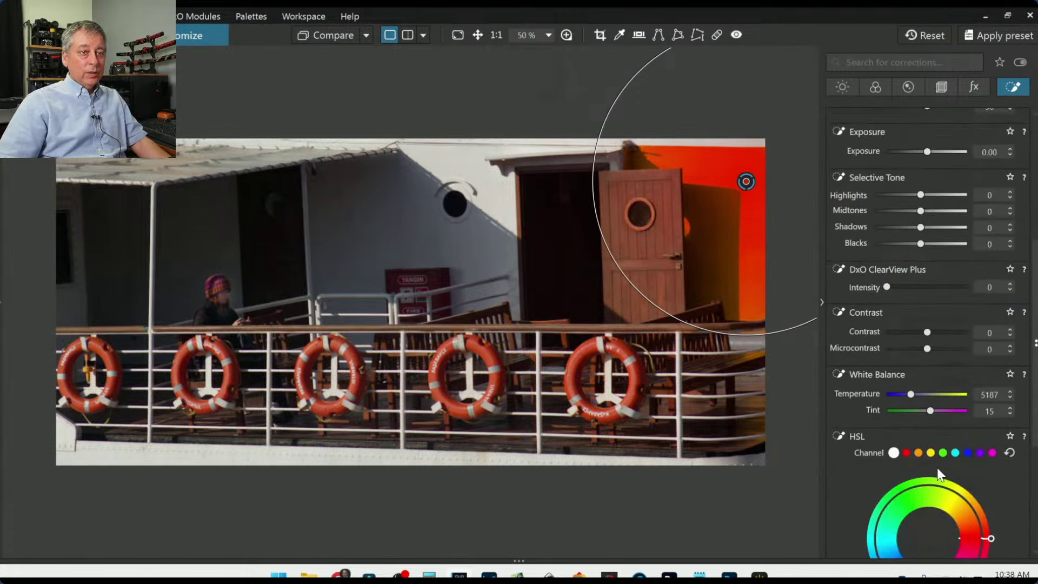
pyautogui.scroll(-4, 938, 474)
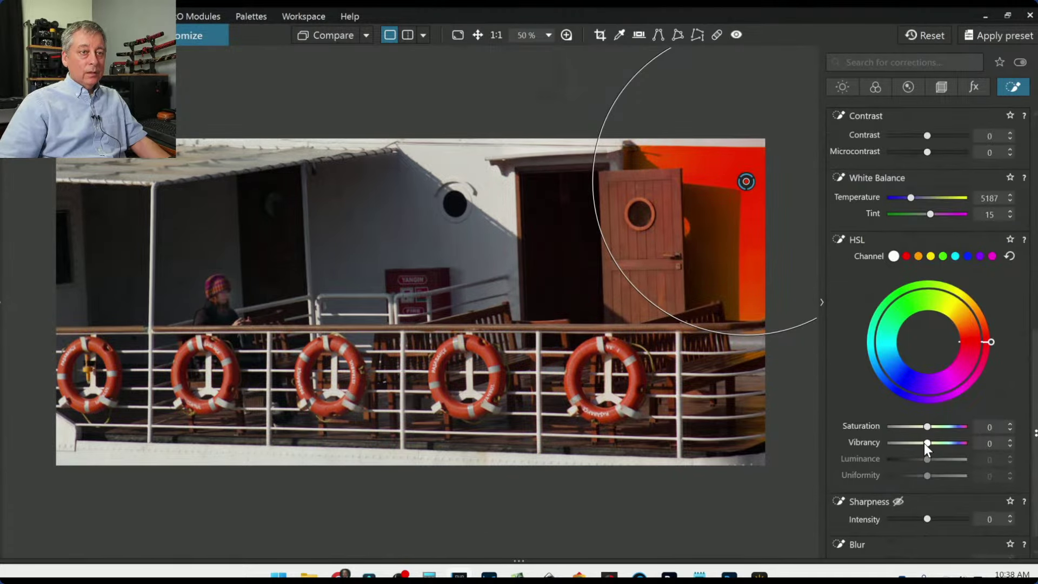
pyautogui.moveTo(923, 442); pyautogui.dragTo(964, 446)
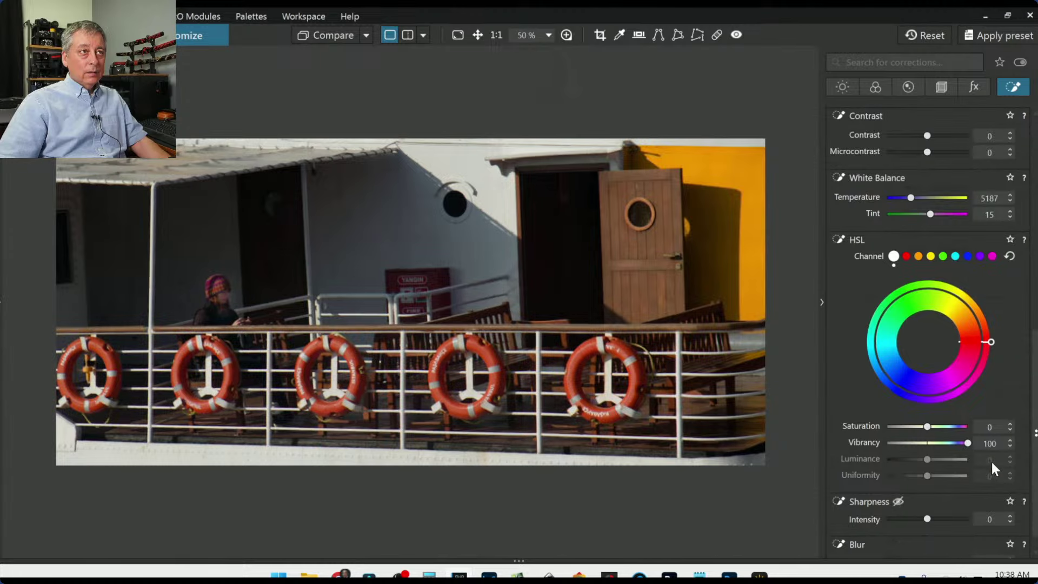
# Extend the yellow wall's mask with a control point on each of the five life rings and set its chroma selectivity to 55.
pyautogui.click(572, 381)
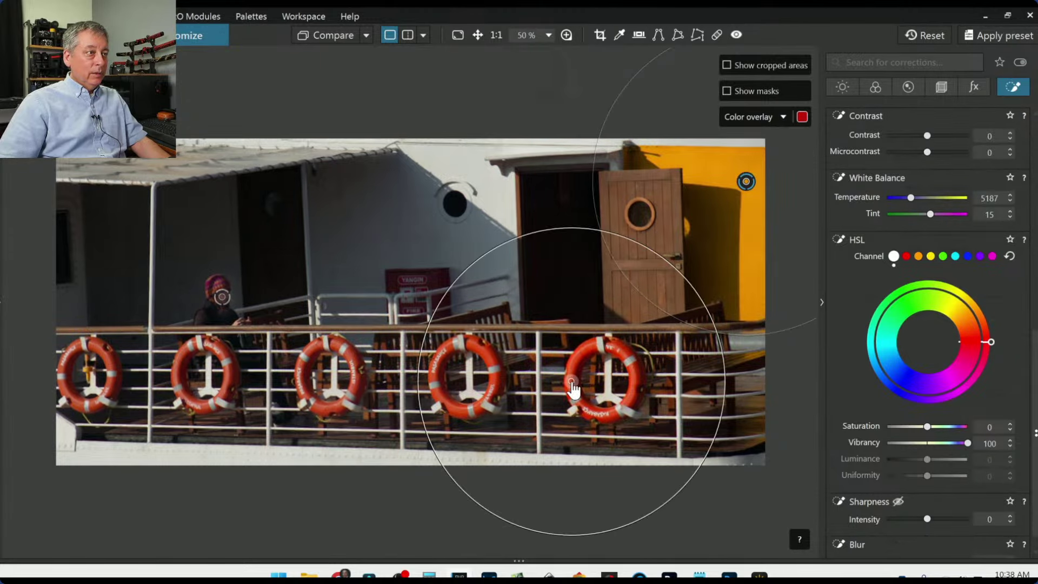
pyautogui.click(438, 395)
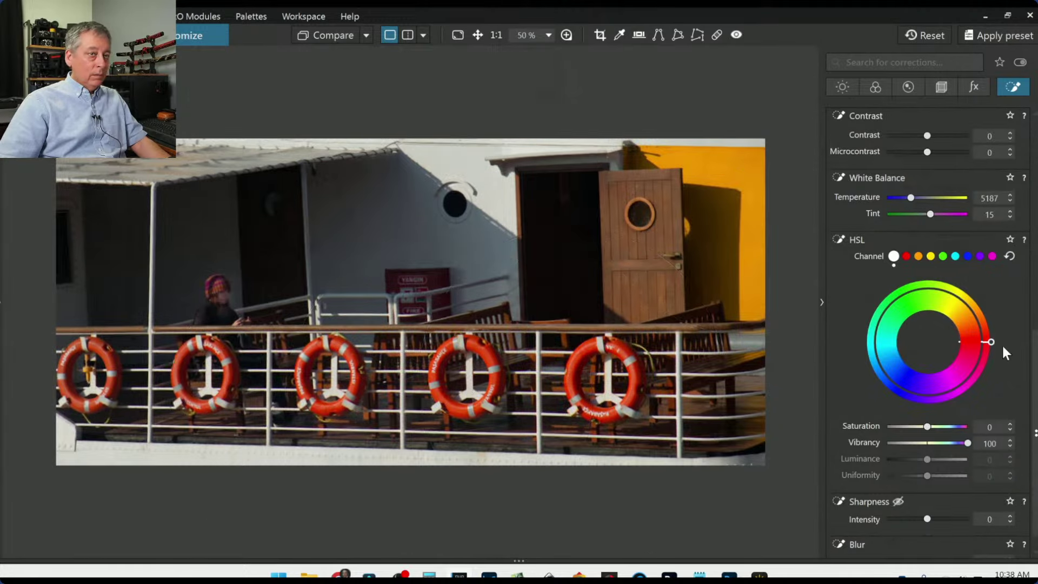
pyautogui.scroll(7, 913, 217)
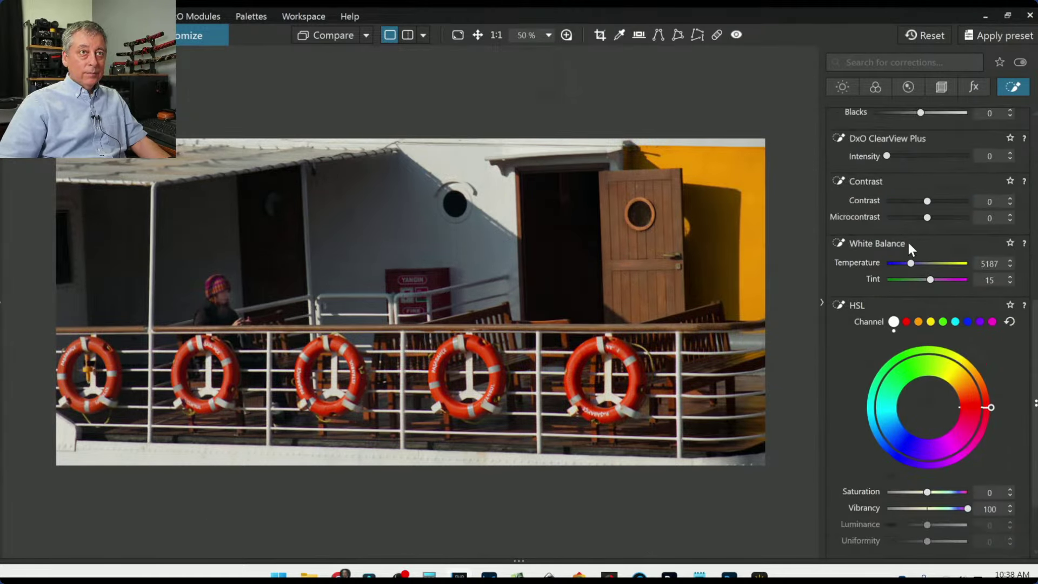
pyautogui.scroll(3, 907, 210)
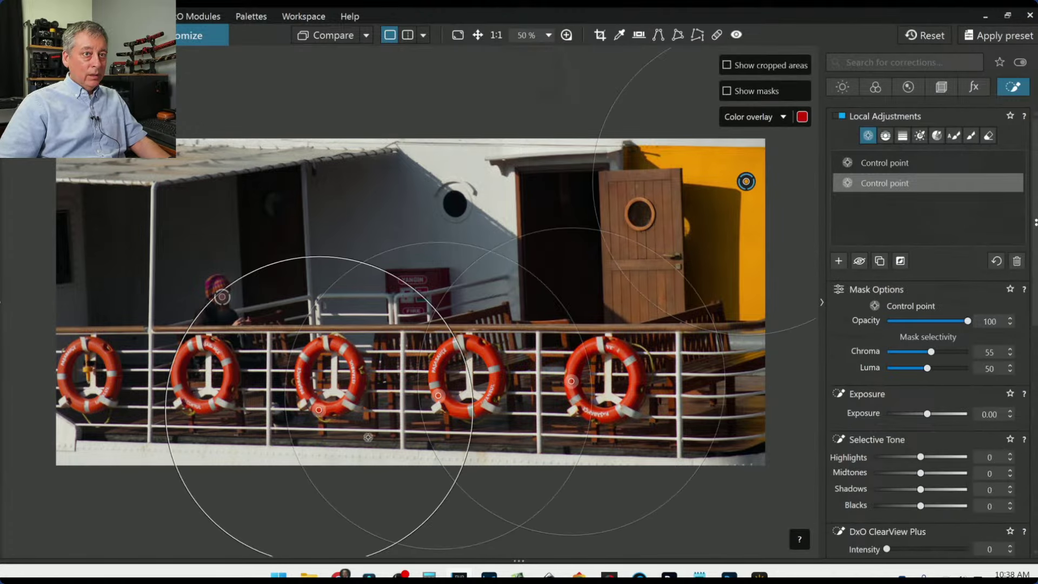
pyautogui.click(182, 378)
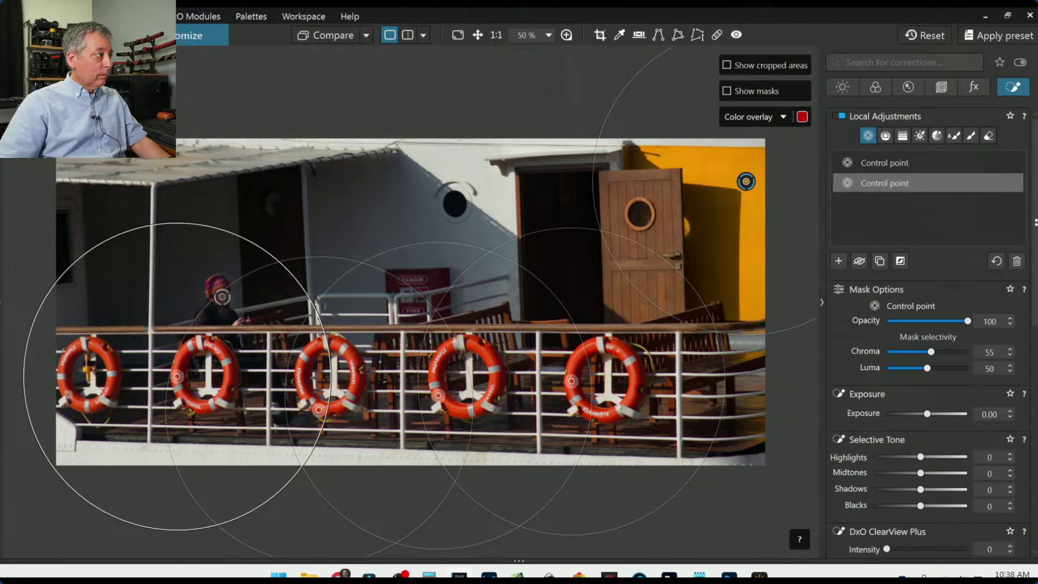
pyautogui.click(60, 387)
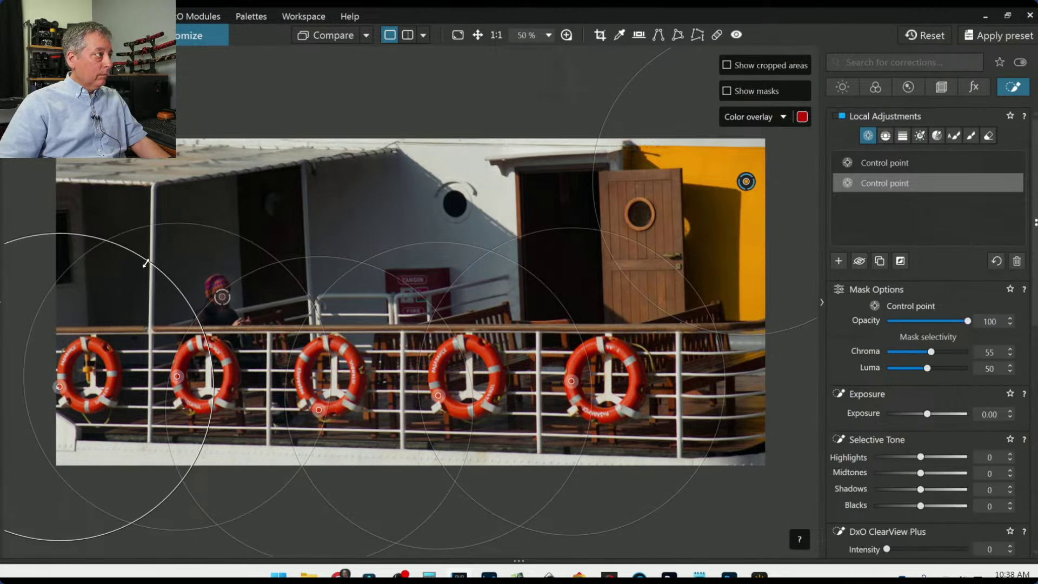
# Shrink the control point circles on all five life rings so each mostly surrounds its own ring.
pyautogui.moveTo(146, 263); pyautogui.dragTo(121, 294)
pyautogui.click(176, 375)
pyautogui.moveTo(222, 234); pyautogui.dragTo(185, 307)
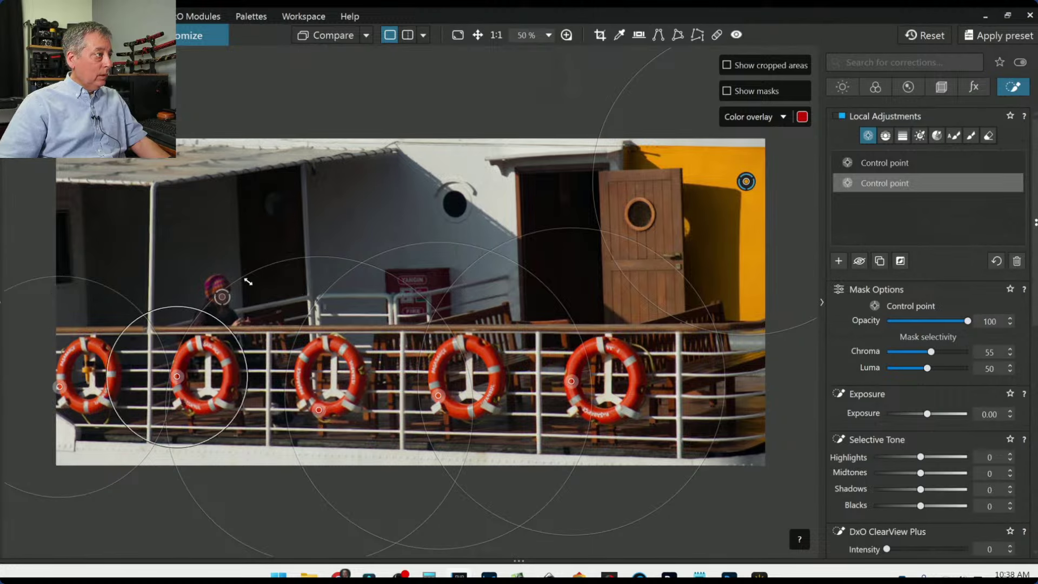
pyautogui.moveTo(290, 261); pyautogui.dragTo(340, 320)
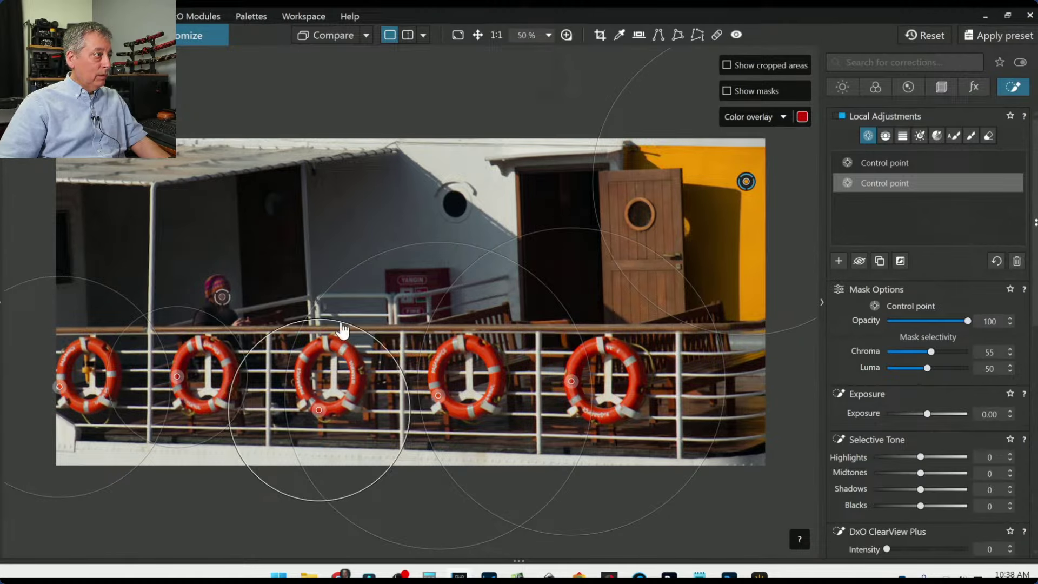
pyautogui.moveTo(371, 261); pyautogui.dragTo(425, 322)
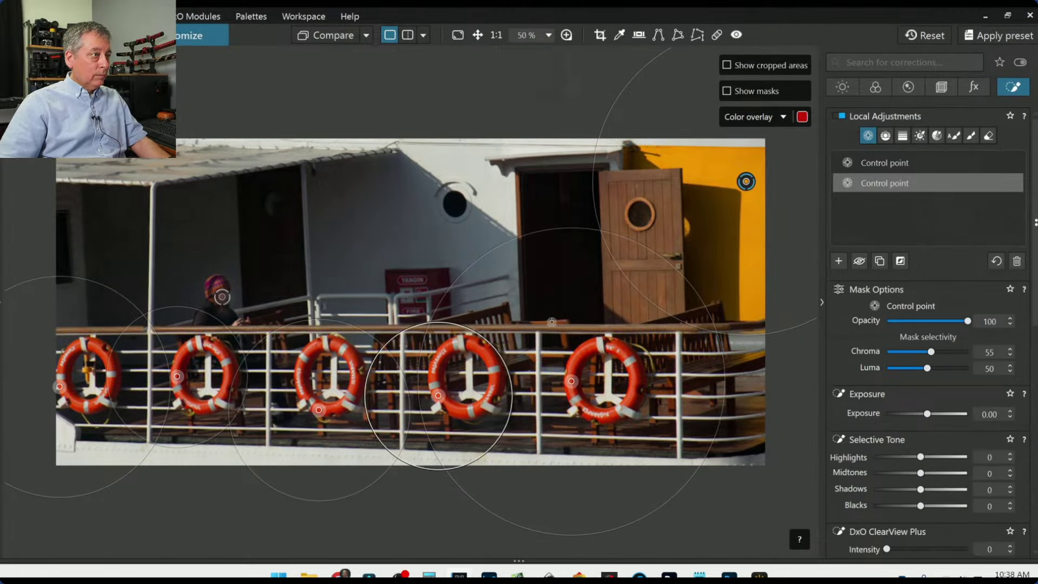
pyautogui.click(529, 249)
pyautogui.moveTo(528, 249); pyautogui.dragTo(551, 320)
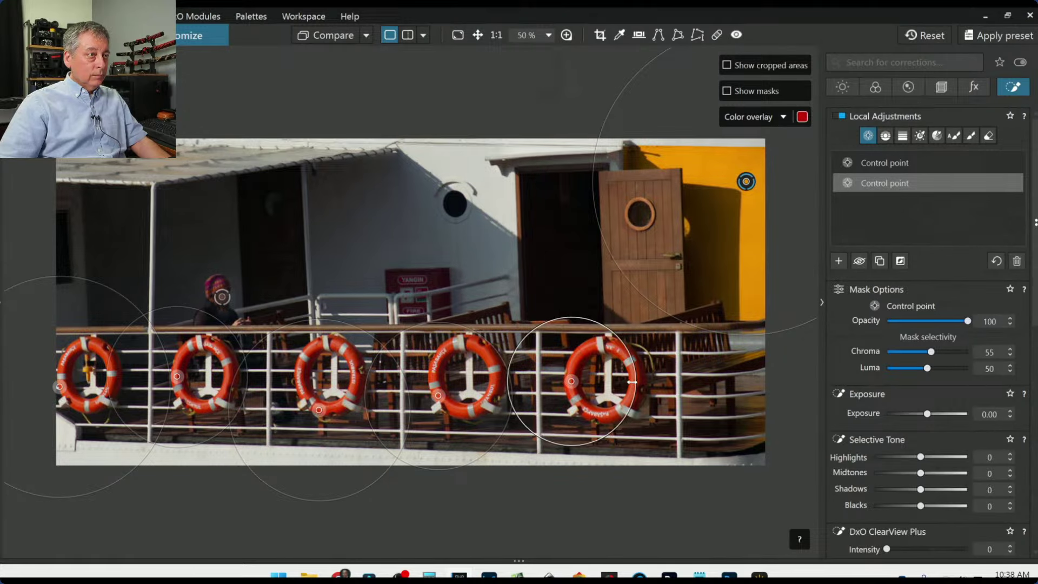
pyautogui.moveTo(632, 382); pyautogui.dragTo(641, 382)
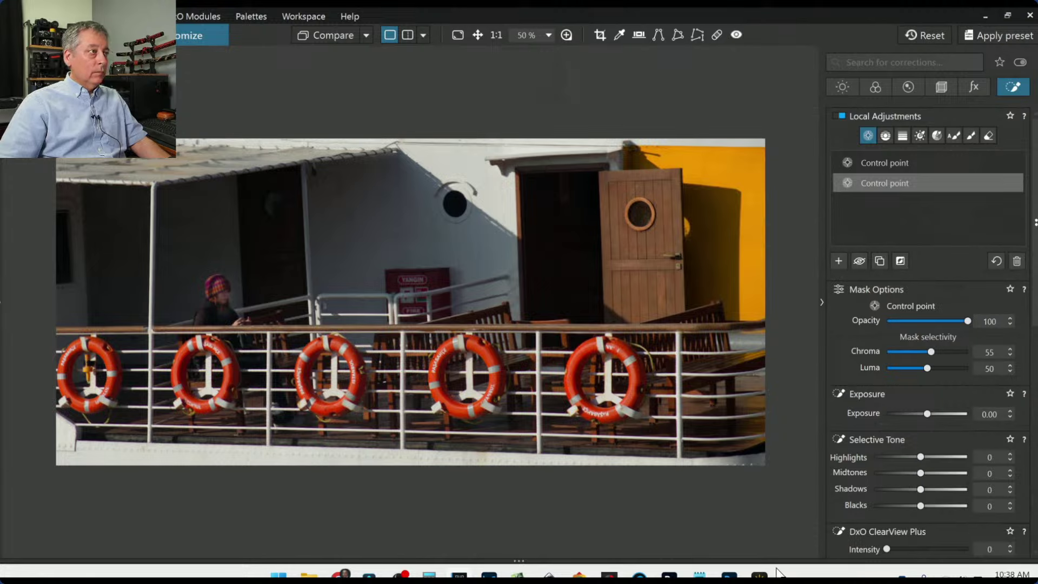
# Create a new control point mask on the red fire box, with exposure 0.91 and HSL saturation 32.
pyautogui.click(838, 261)
pyautogui.click(407, 287)
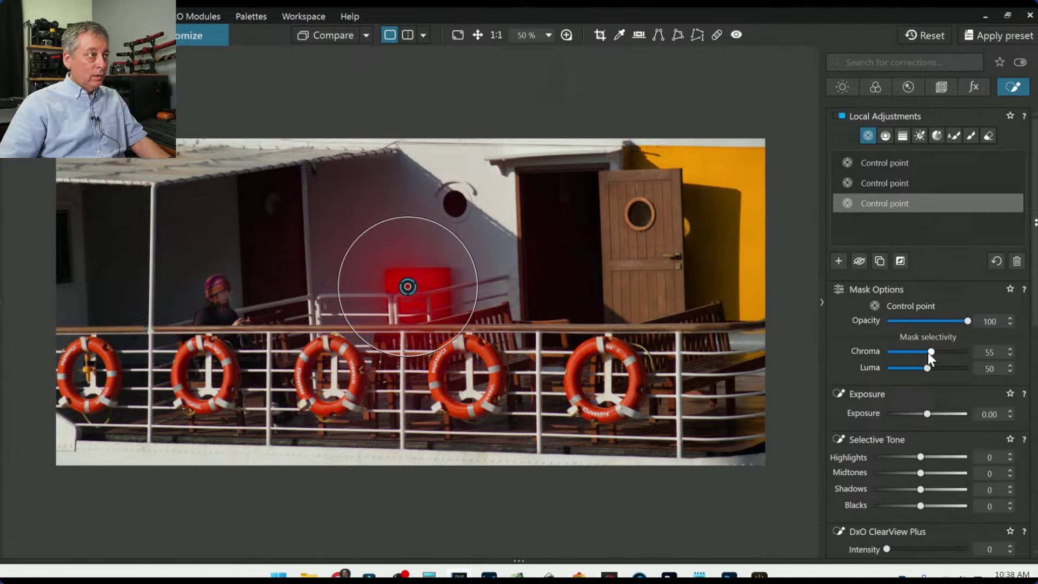
pyautogui.moveTo(926, 414); pyautogui.dragTo(936, 414)
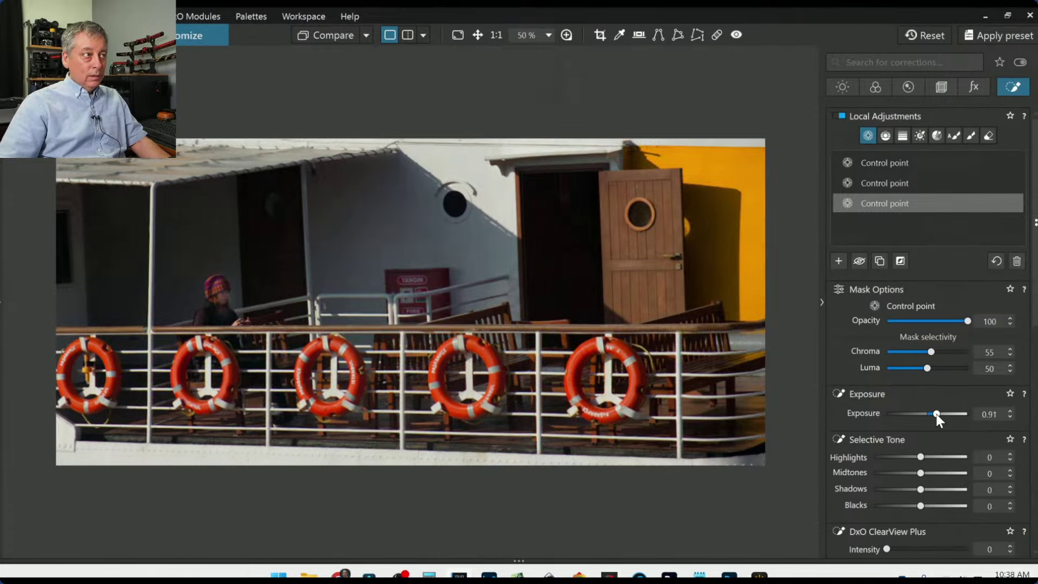
pyautogui.scroll(-10, 949, 454)
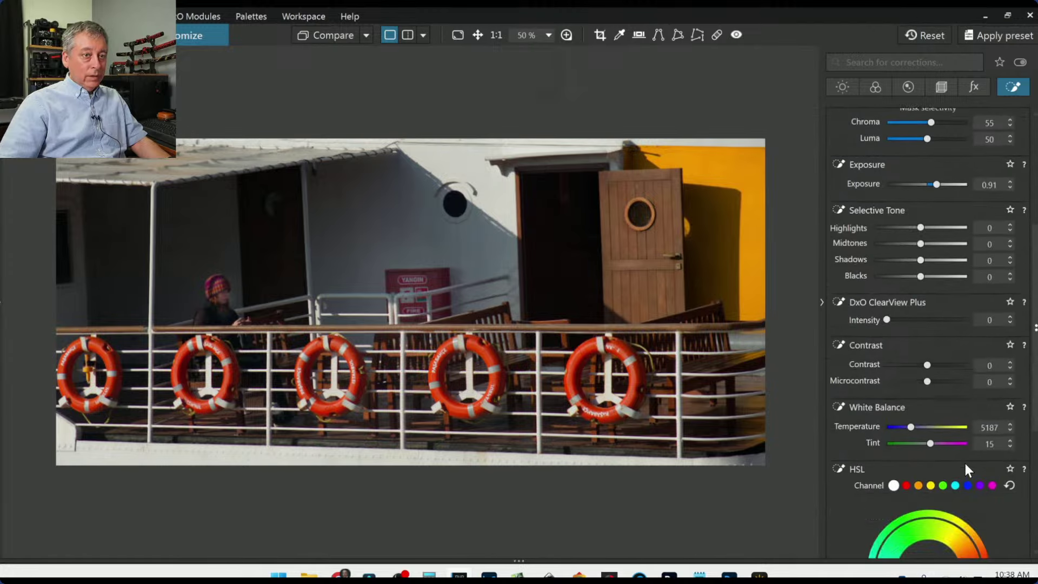
pyautogui.moveTo(929, 431); pyautogui.dragTo(939, 429)
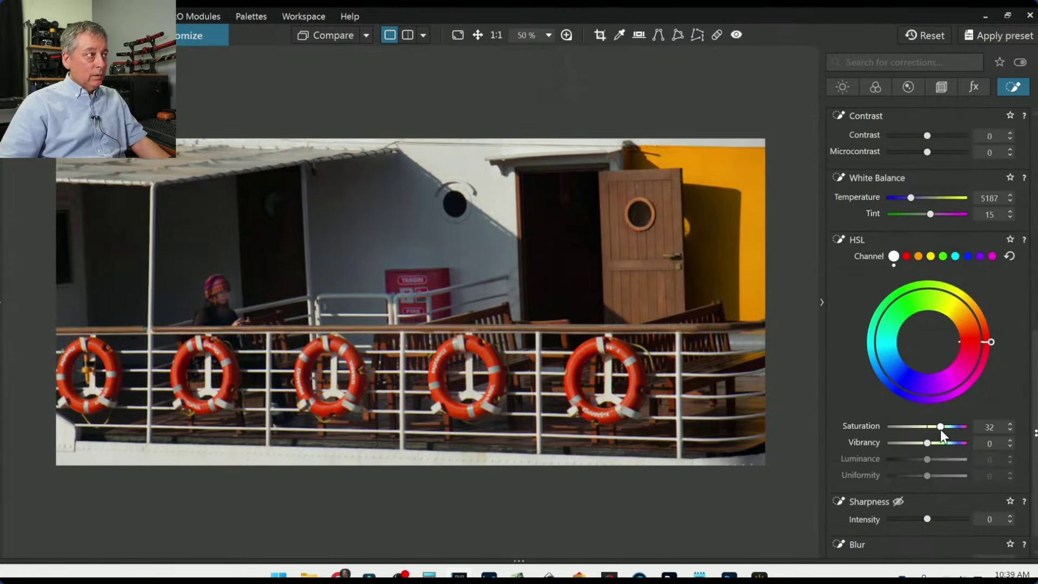
# Create a control point mask on the wooden door's round window and the other portholes, with shadows 38 and ClearView Plus intensity 73.
pyautogui.moveTo(645, 445)
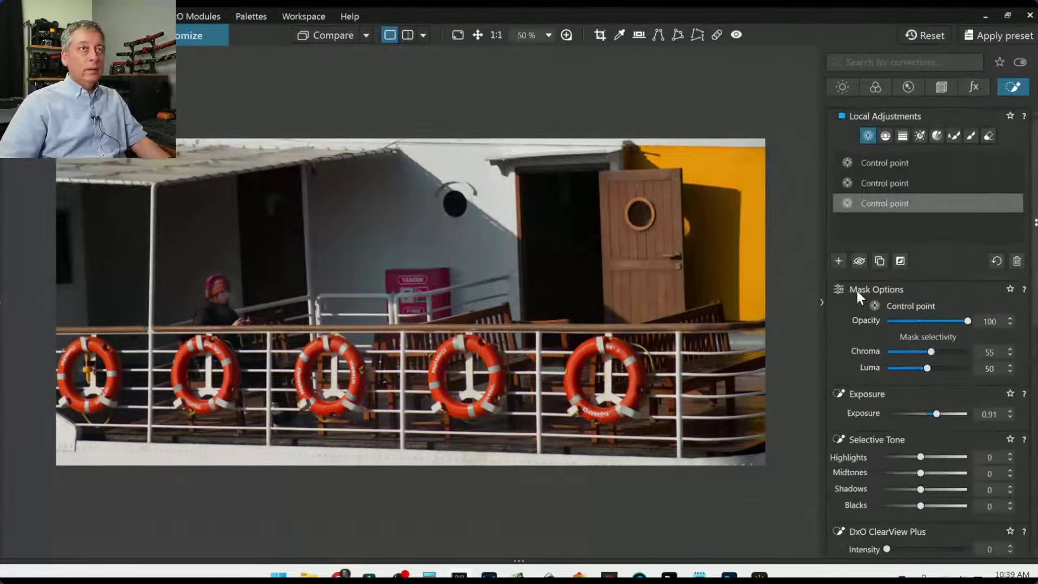
pyautogui.click(841, 261)
pyautogui.click(642, 215)
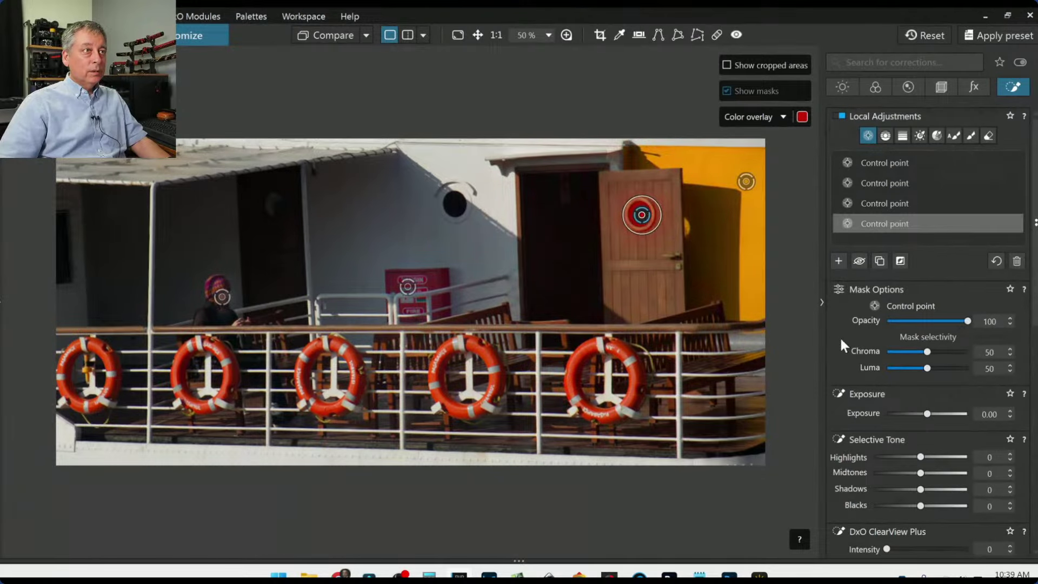
pyautogui.click(938, 488)
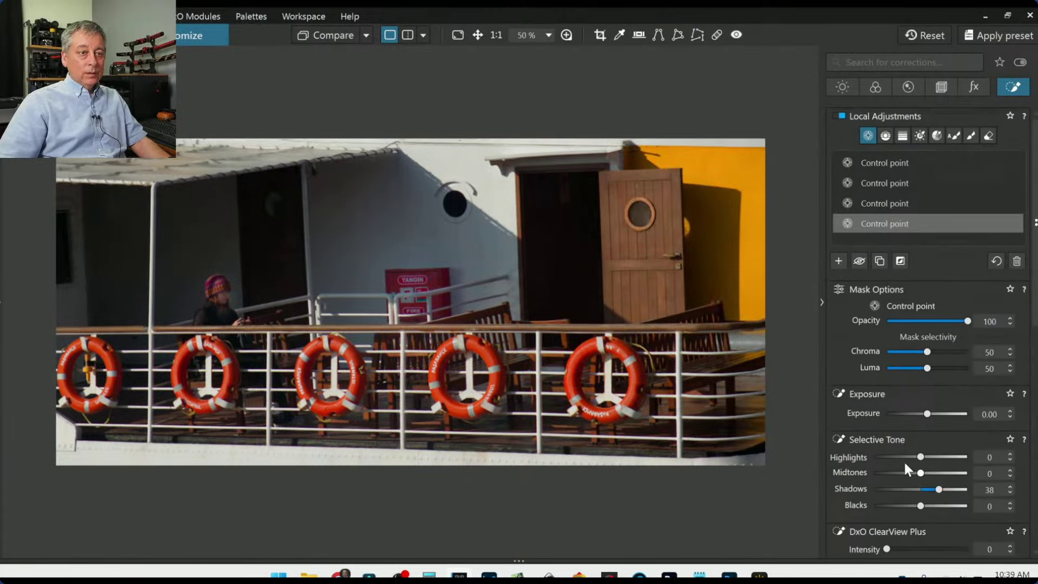
pyautogui.scroll(-3, 876, 422)
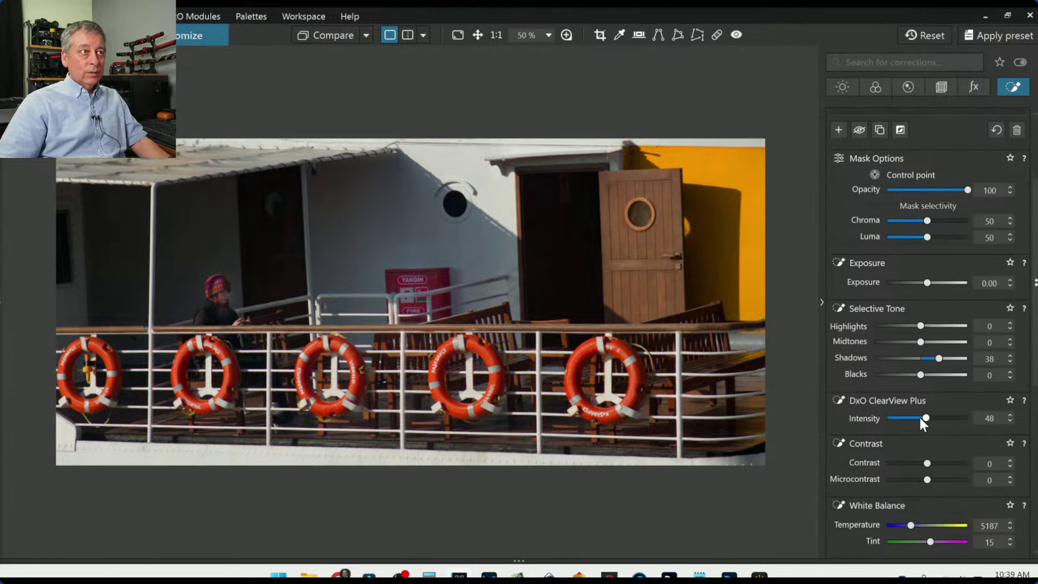
pyautogui.click(945, 417)
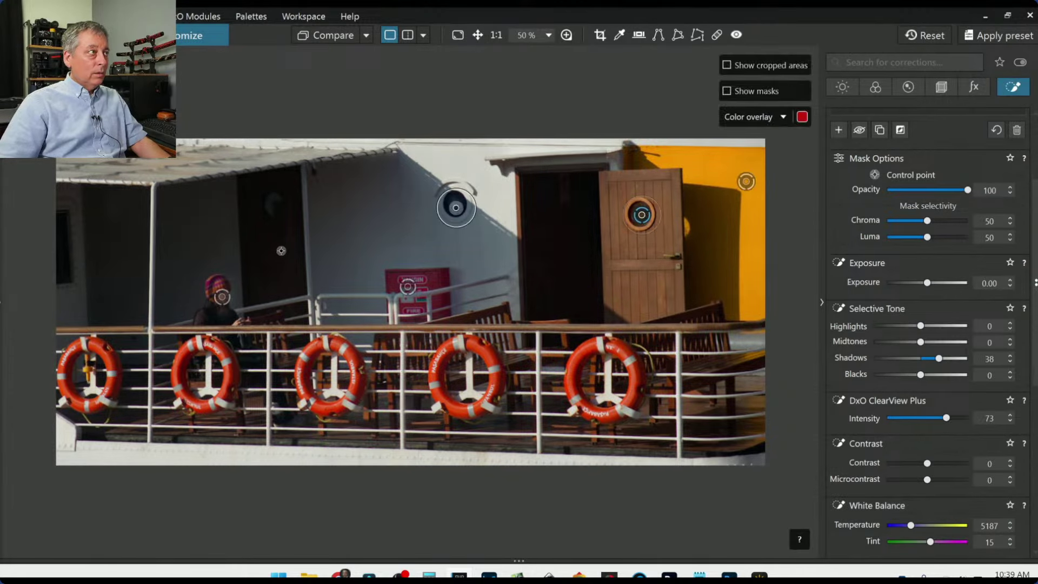
pyautogui.click(274, 204)
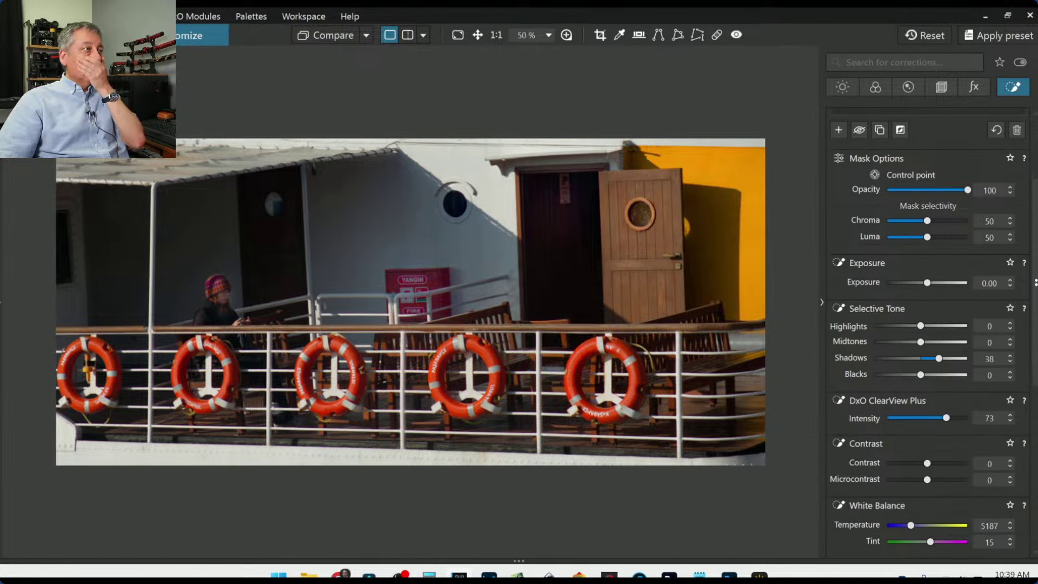
# Shrink the circle of the red fire box's control point and shift the point toward the box's center.
pyautogui.click(409, 287)
pyautogui.moveTo(398, 214); pyautogui.dragTo(412, 241)
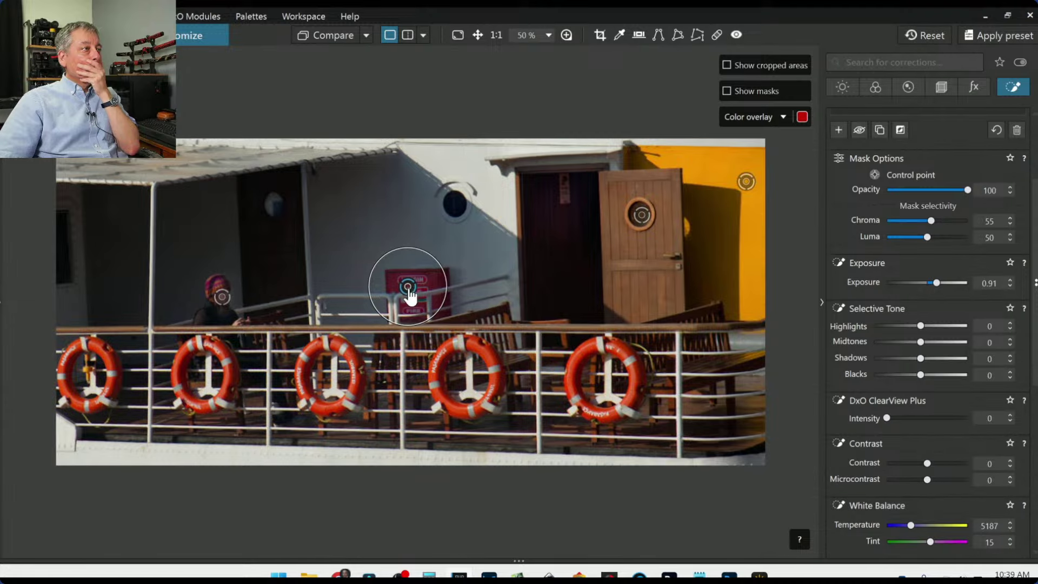
pyautogui.moveTo(409, 286); pyautogui.dragTo(428, 285)
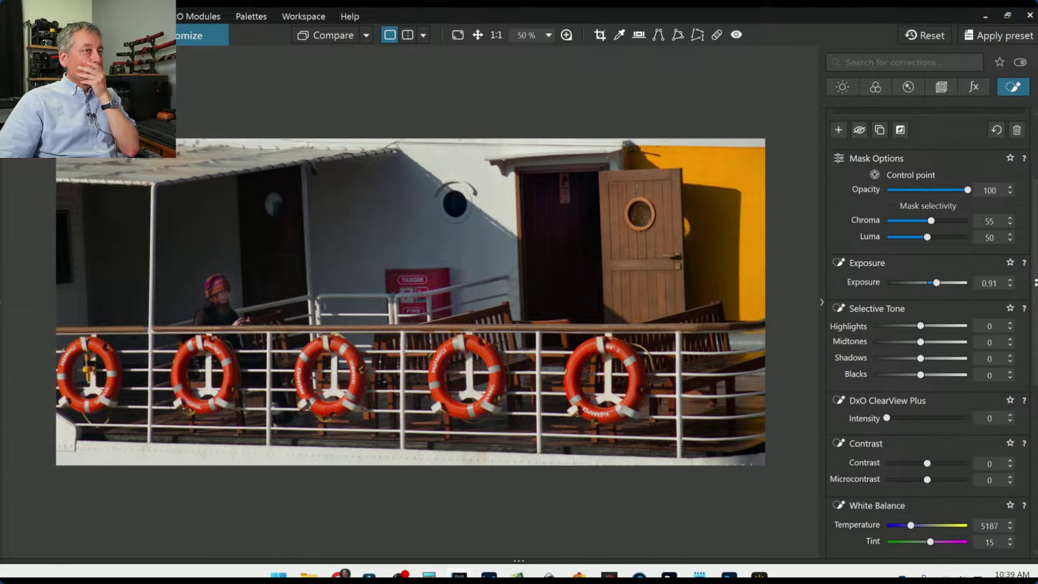
# Set the global Lens Sharpness Optimization to 1.00, then enable Unsharp Mask and adjust its intensity.
pyautogui.click(897, 81)
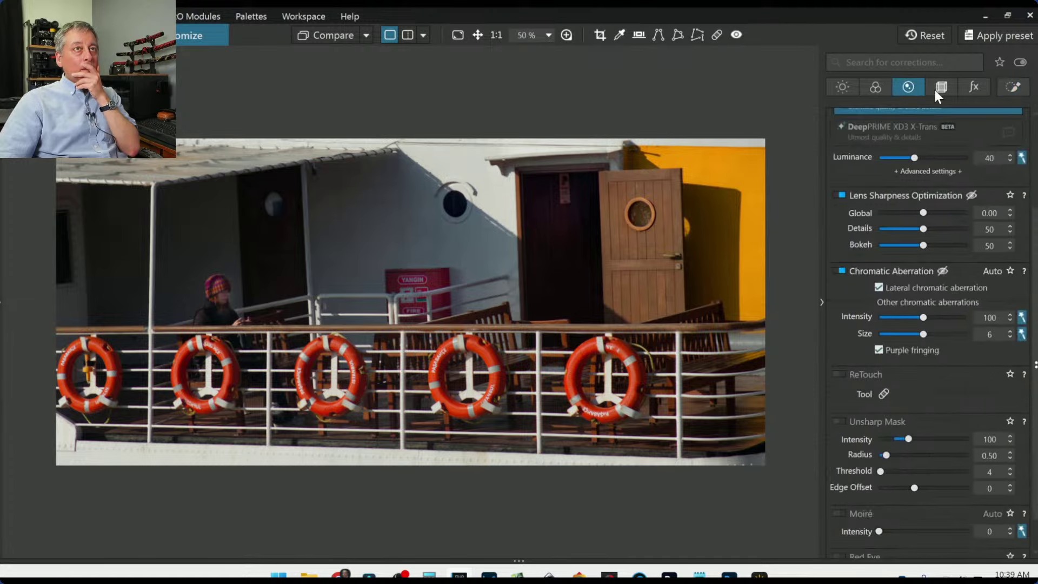
pyautogui.click(935, 90)
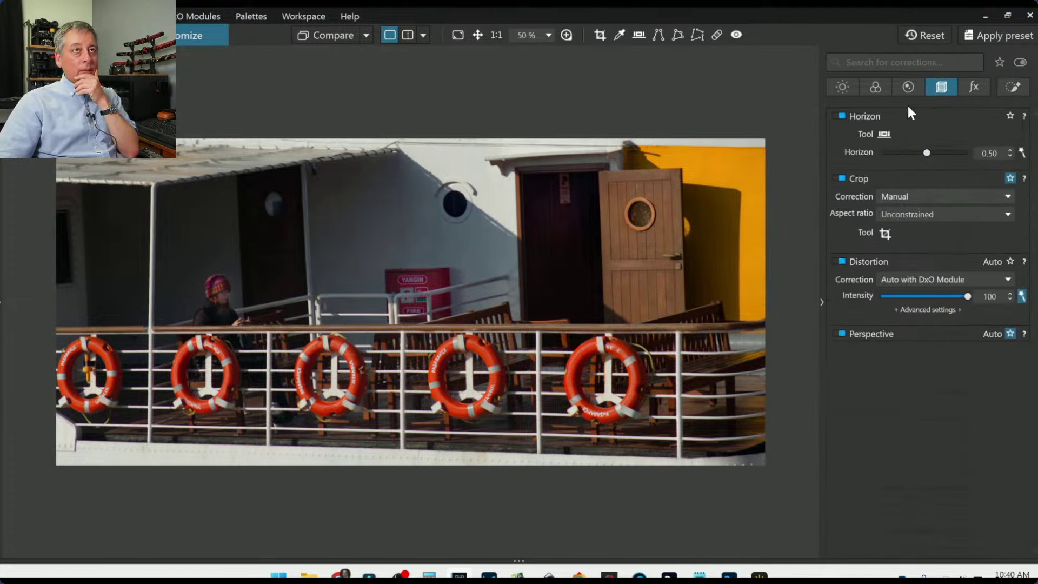
pyautogui.click(904, 88)
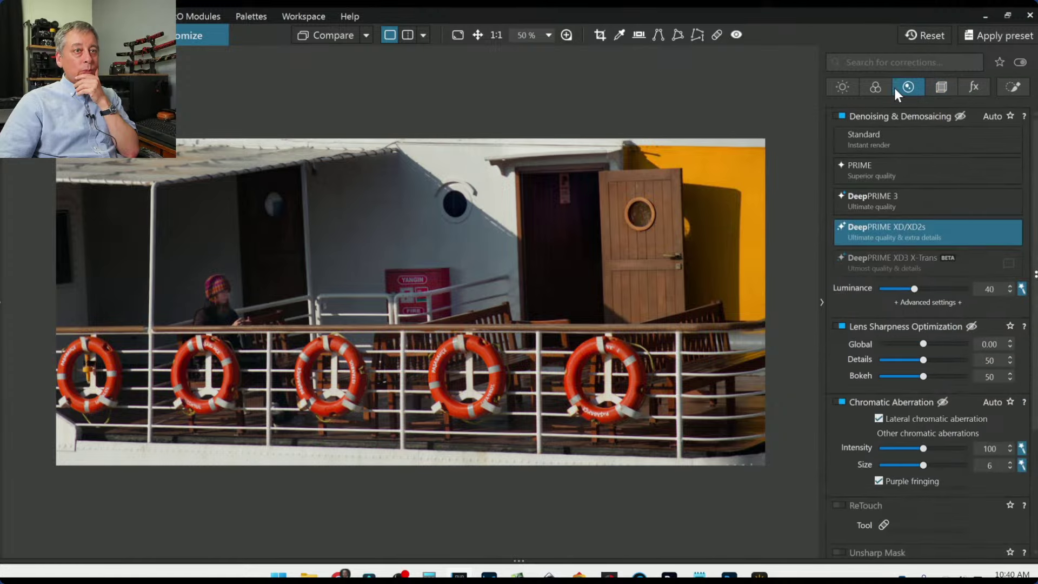
pyautogui.moveTo(922, 345); pyautogui.dragTo(937, 344)
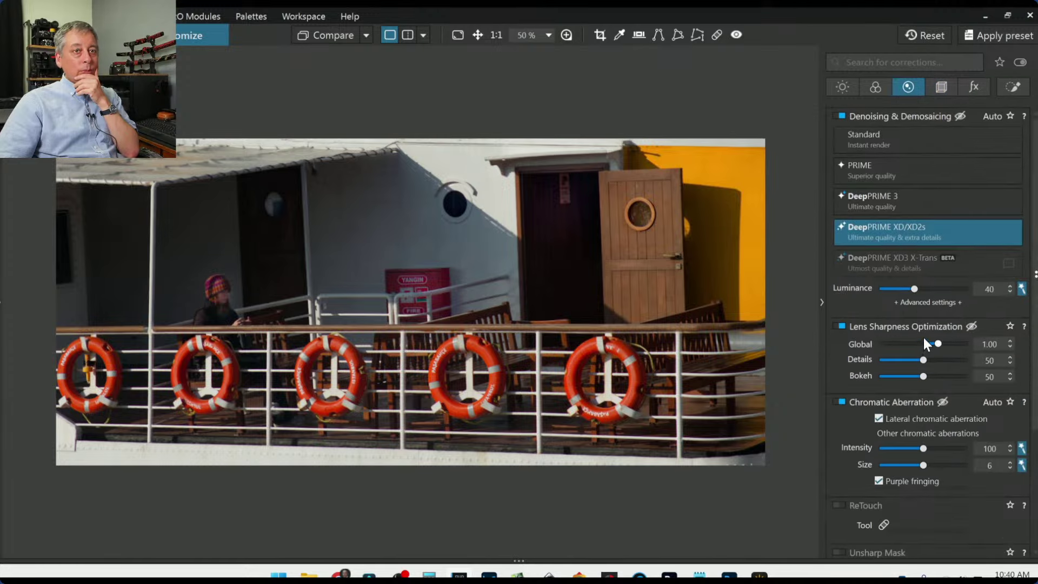
pyautogui.scroll(-3, 866, 397)
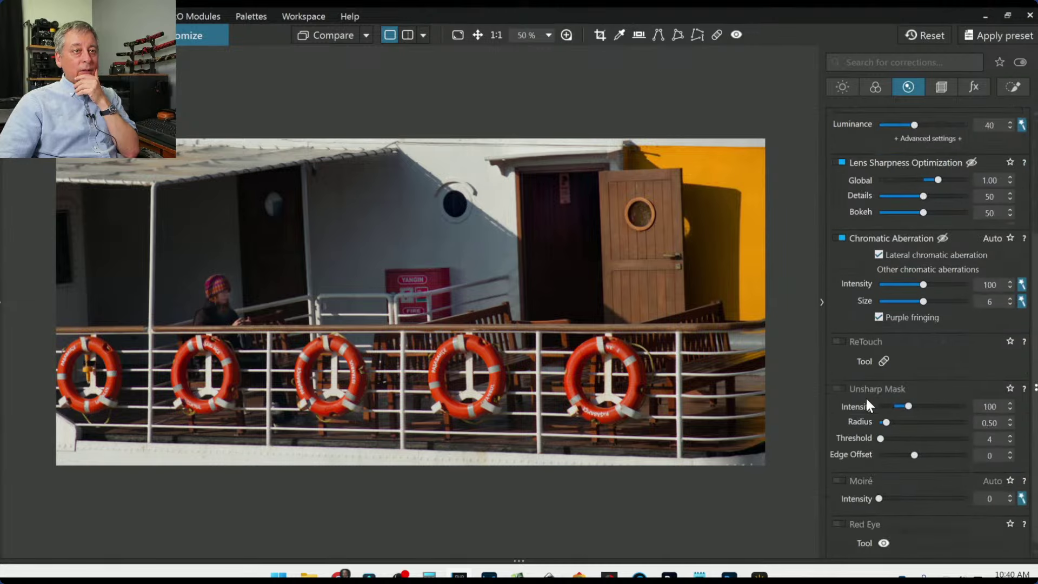
pyautogui.click(847, 386)
pyautogui.scroll(2, 633, 399)
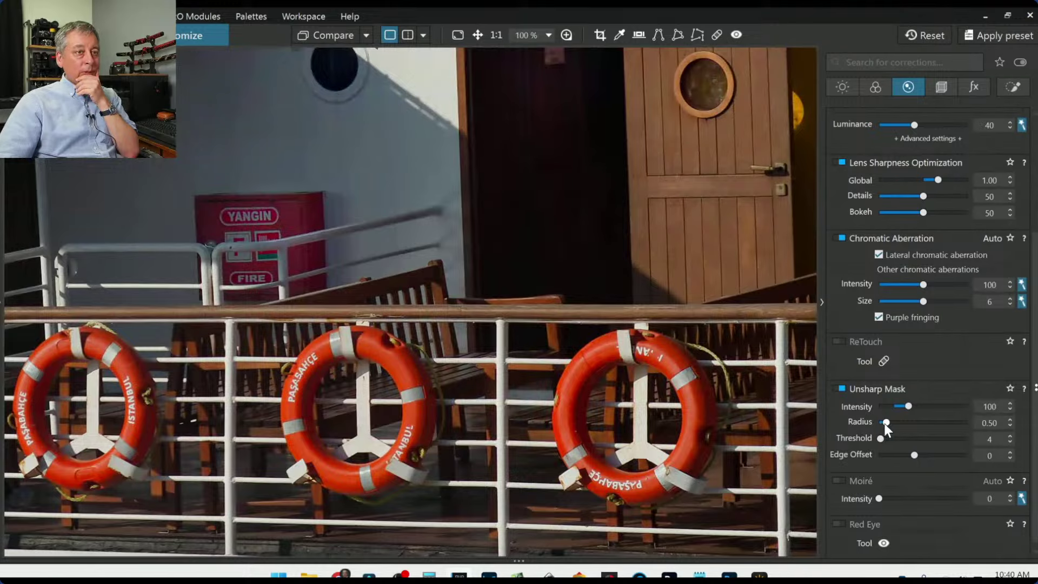
pyautogui.moveTo(924, 406); pyautogui.dragTo(927, 406)
# Enable the global Contrast correction with microcontrast at 16.
pyautogui.click(837, 87)
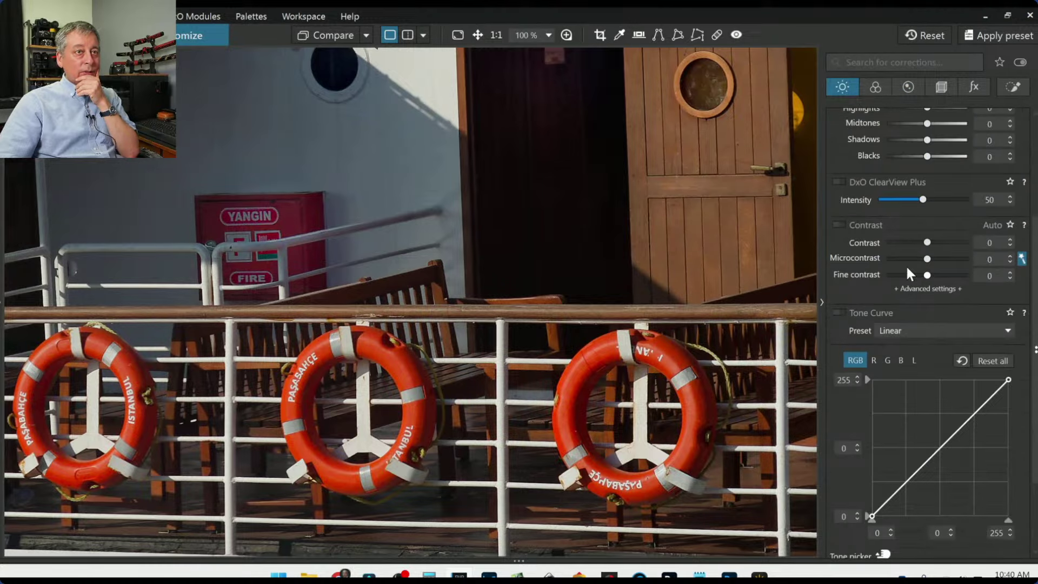
pyautogui.click(848, 225)
pyautogui.press('l')
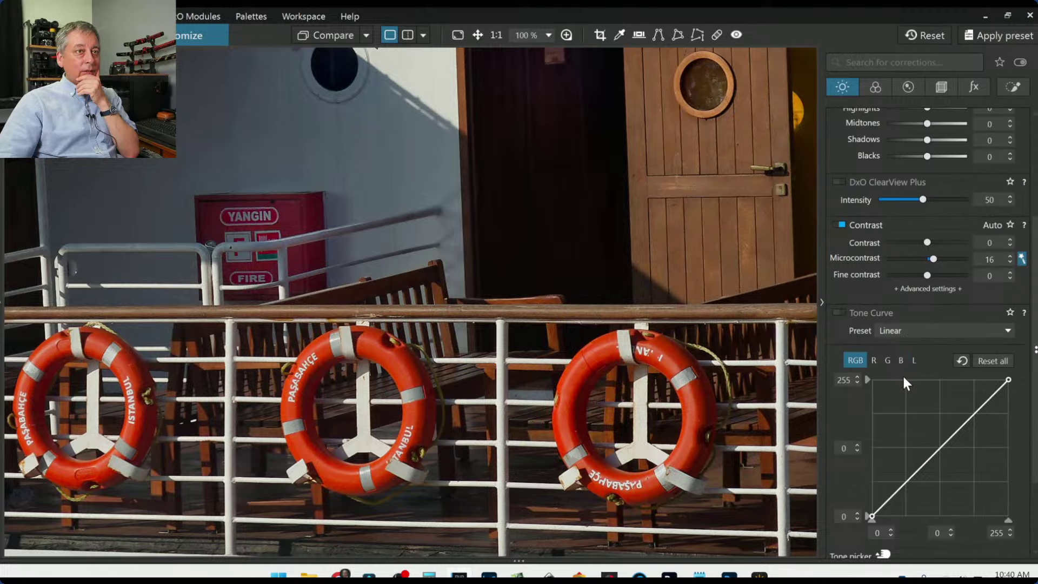
# Set the global Selective Tone shadows to 26 and blacks to -20.
pyautogui.scroll(2, 904, 377)
pyautogui.scroll(2, 904, 378)
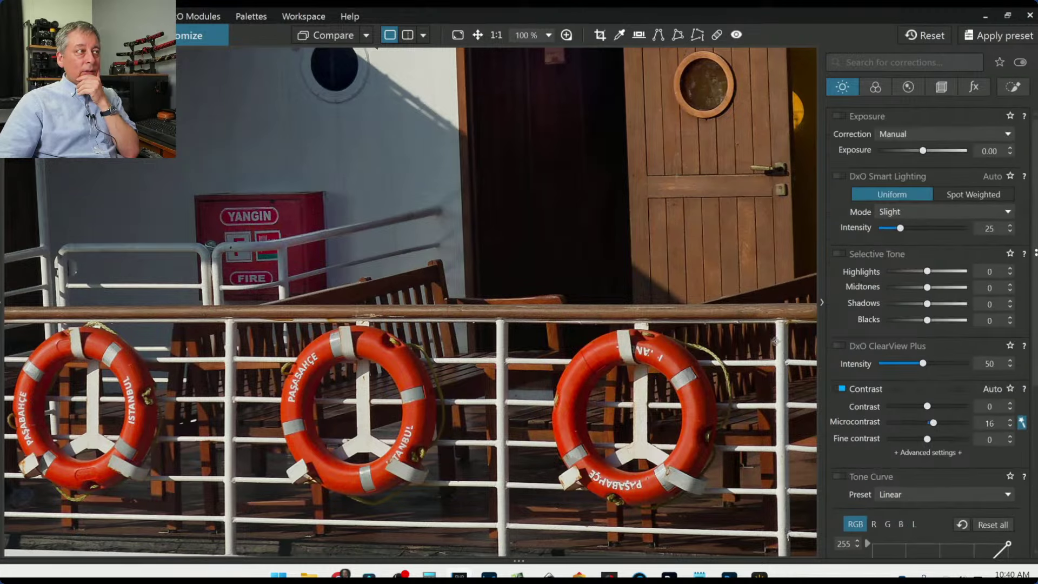
pyautogui.scroll(-2, 669, 307)
pyautogui.scroll(-1, 669, 307)
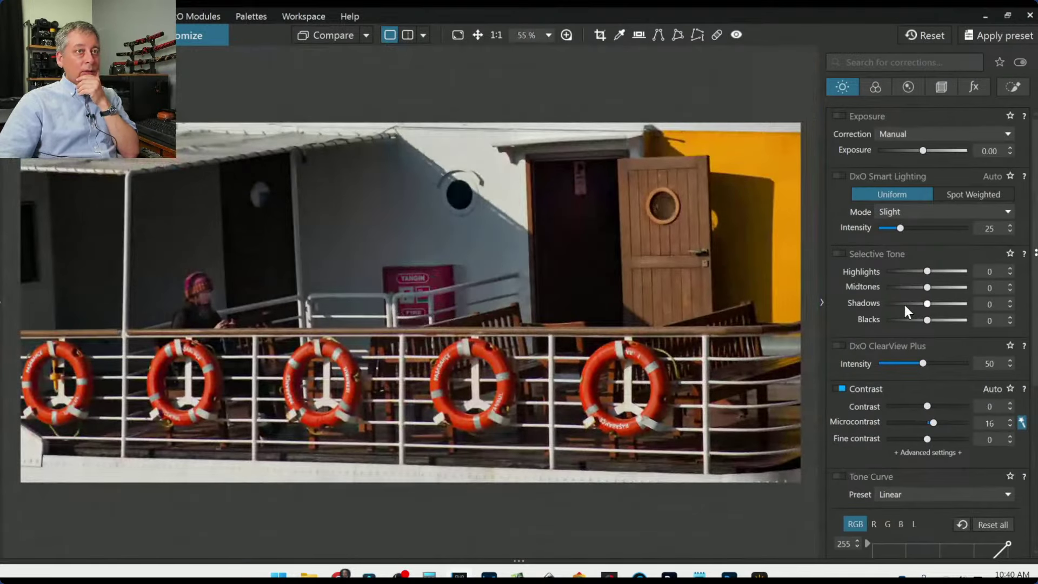
pyautogui.moveTo(927, 304); pyautogui.dragTo(938, 304)
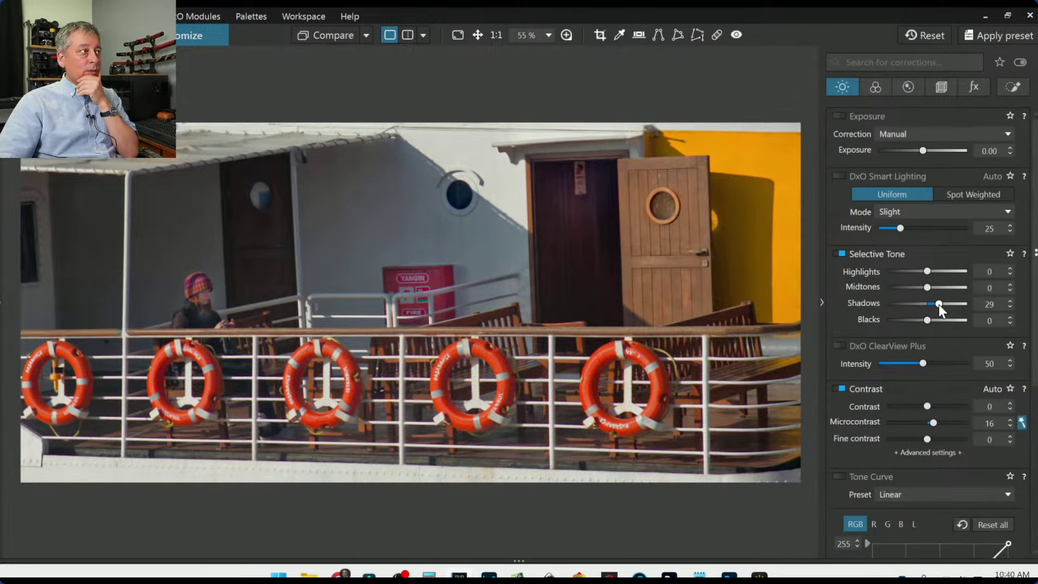
pyautogui.doubleClick(938, 303)
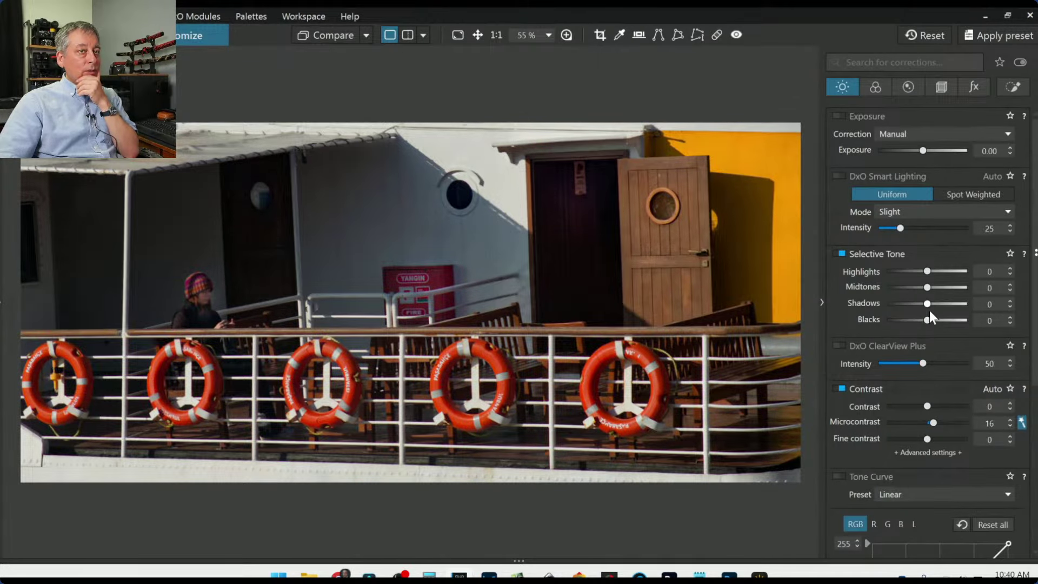
pyautogui.moveTo(926, 320); pyautogui.dragTo(929, 321)
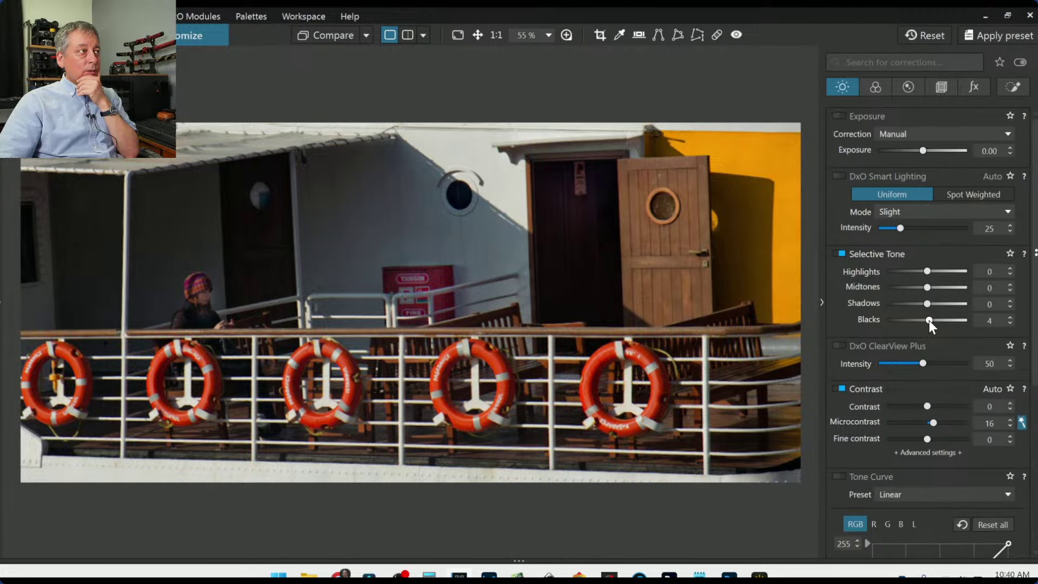
pyautogui.scroll(-6, 928, 320)
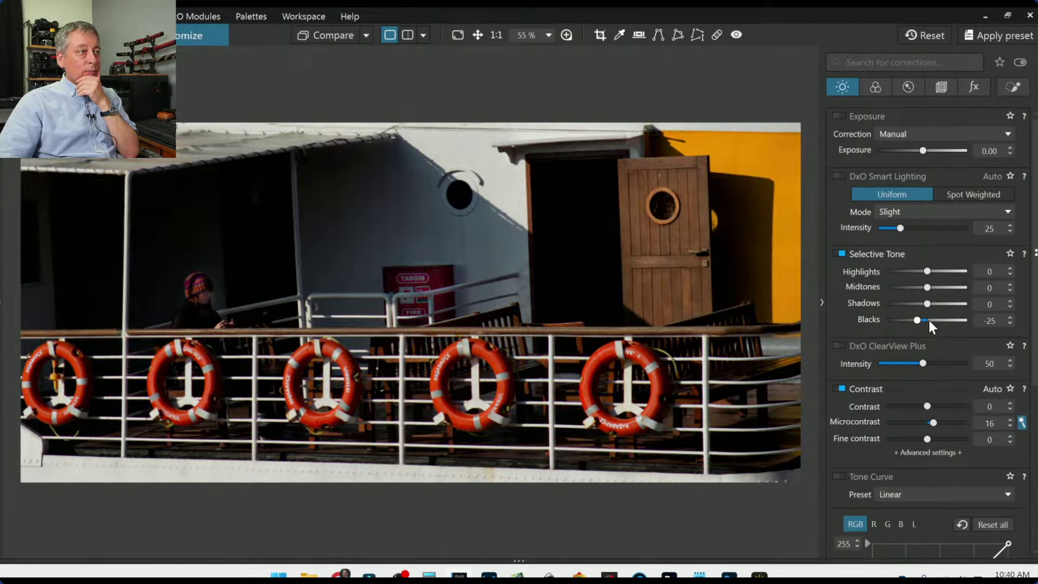
pyautogui.scroll(1, 929, 320)
pyautogui.moveTo(928, 304); pyautogui.dragTo(932, 304)
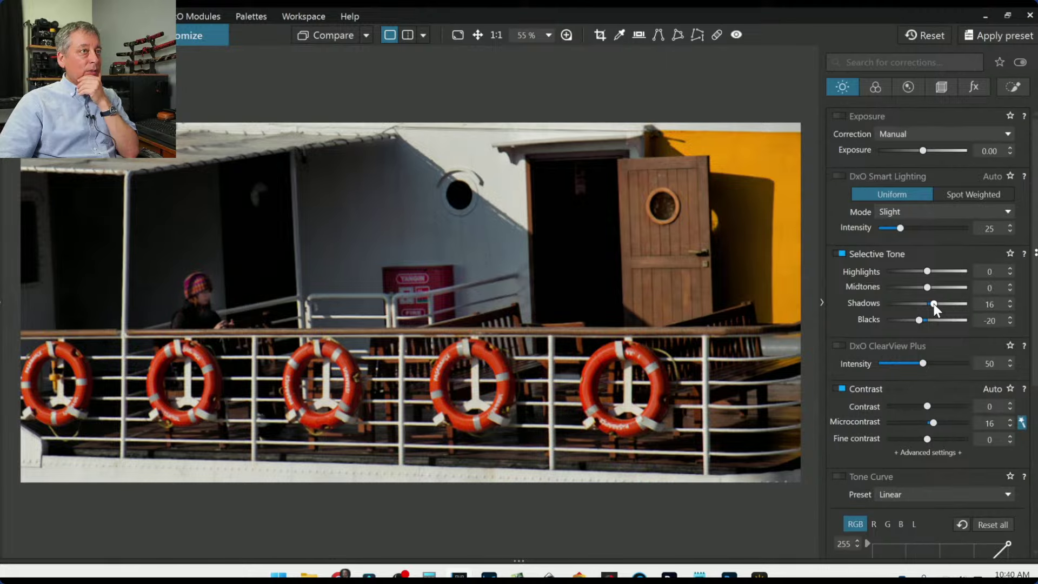
pyautogui.moveTo(934, 303); pyautogui.dragTo(936, 304)
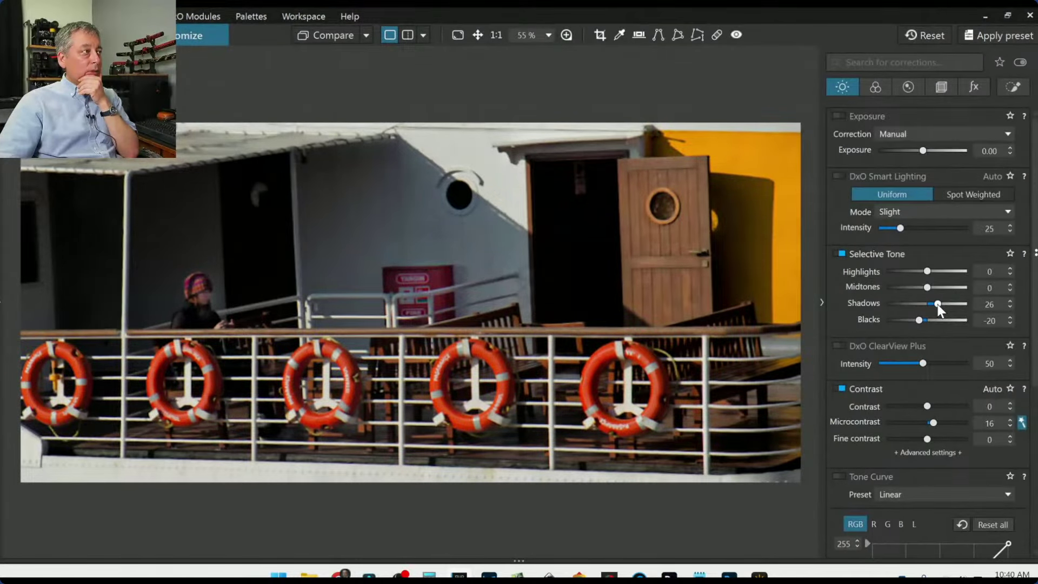
pyautogui.scroll(-2, 429, 282)
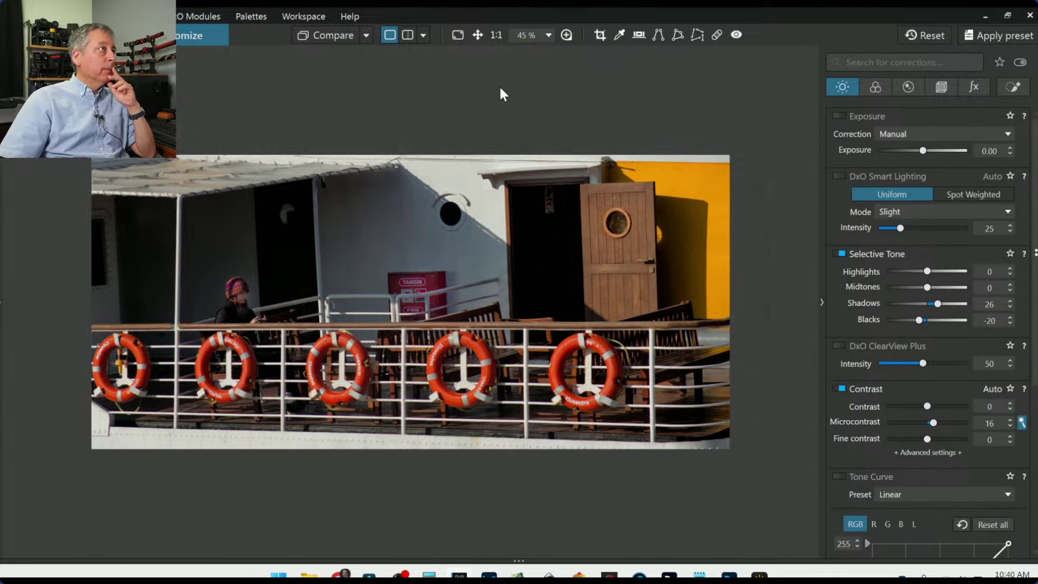
# Extend the crop's upper edge to include the funnel's red anchor emblem, giving a crop of 3638 × 2528 px.
pyautogui.click(599, 34)
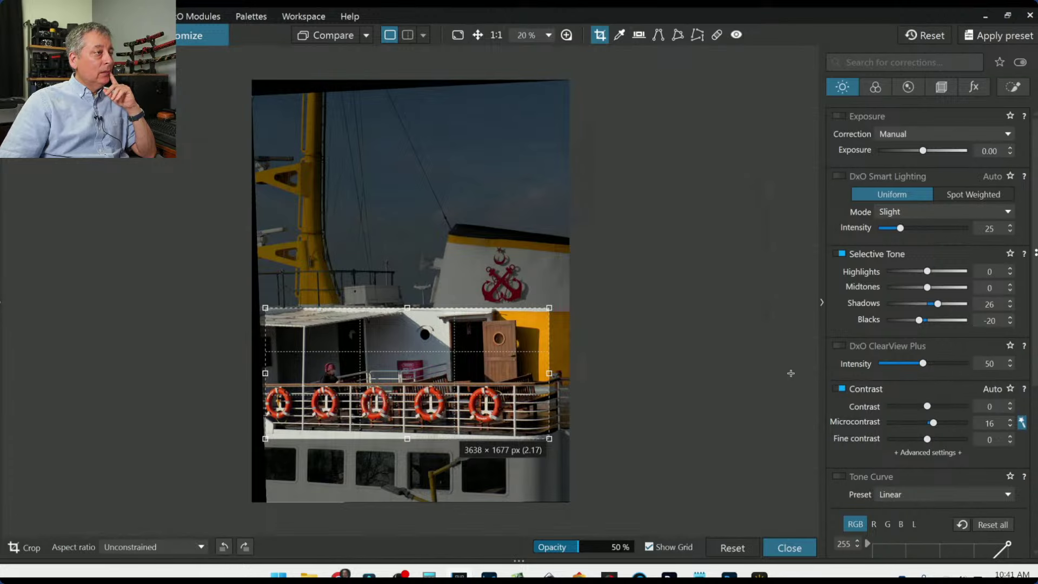
pyautogui.click(598, 35)
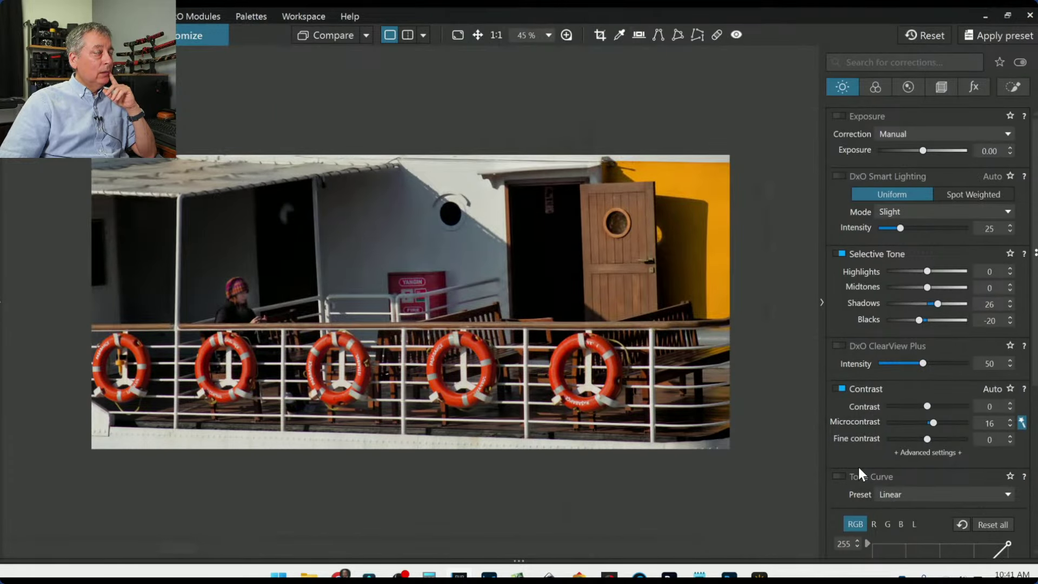
pyautogui.click(607, 39)
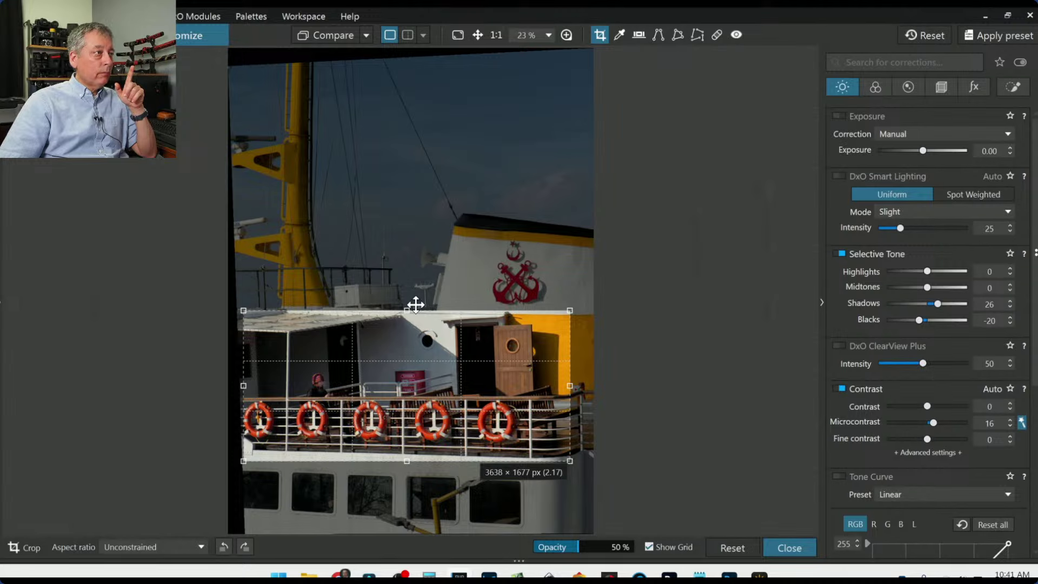
pyautogui.moveTo(407, 310); pyautogui.dragTo(409, 233)
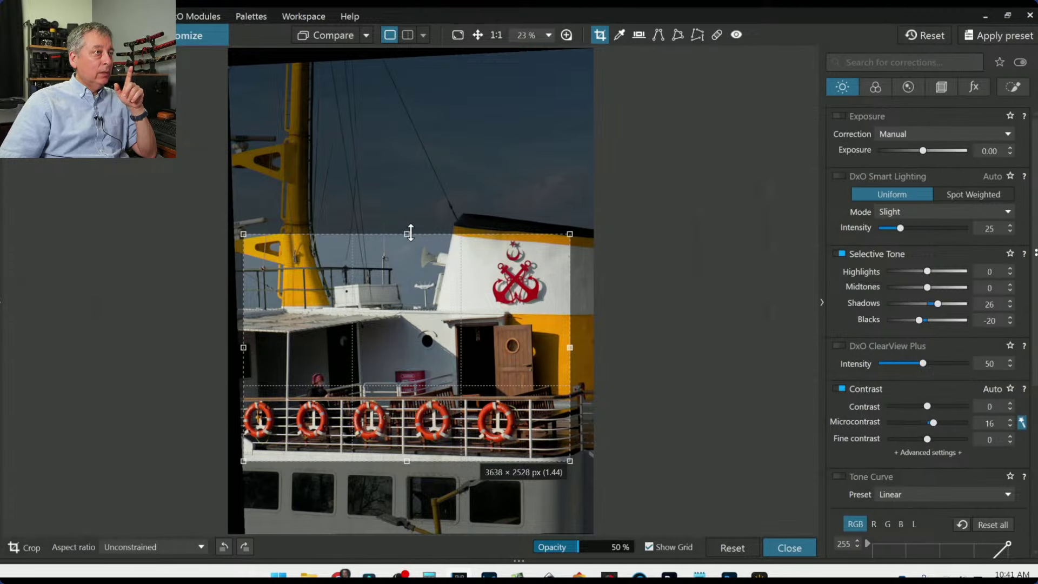
pyautogui.press('Return')
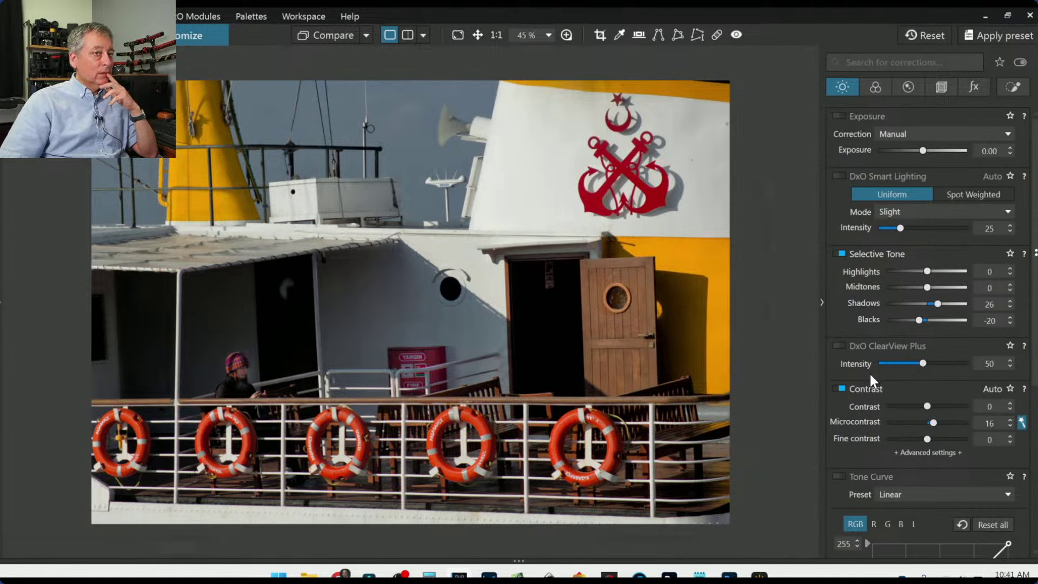
# Add a control point on the yellow mast to the yellow wall's mask and enlarge its circle to cover the mast.
pyautogui.scroll(-2, 549, 304)
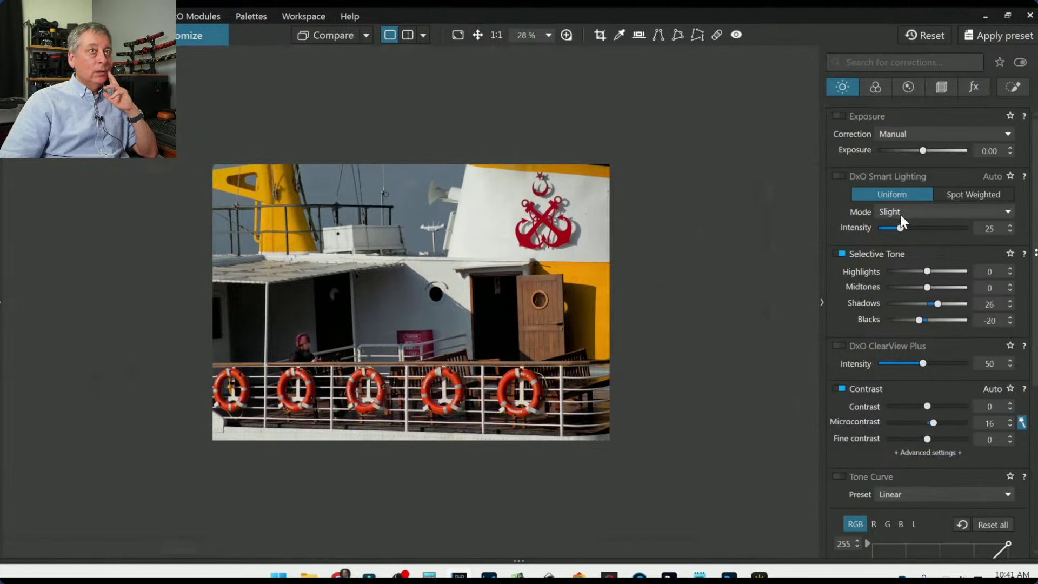
pyautogui.click(1001, 90)
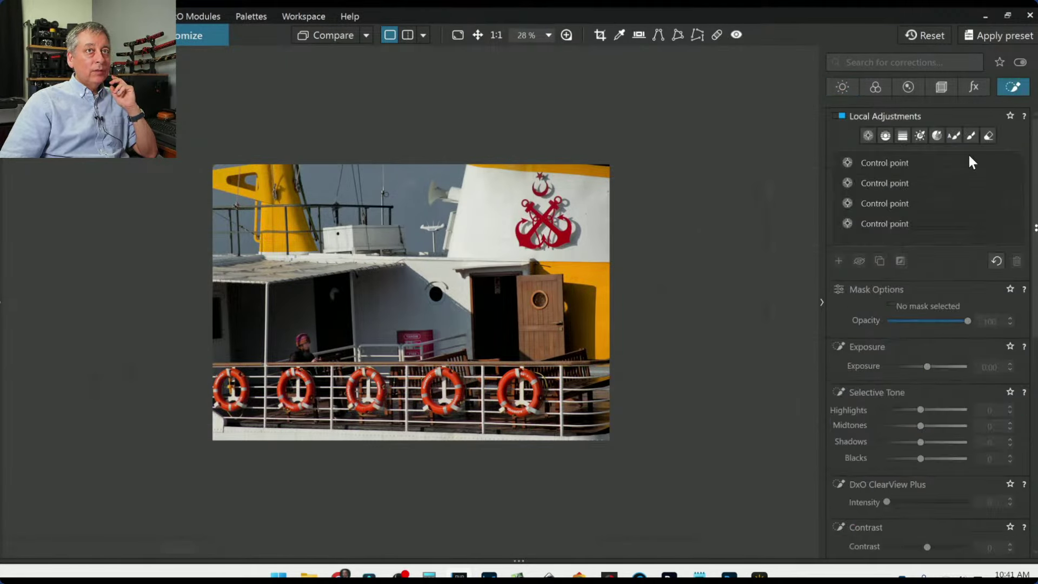
pyautogui.click(889, 204)
pyautogui.click(598, 282)
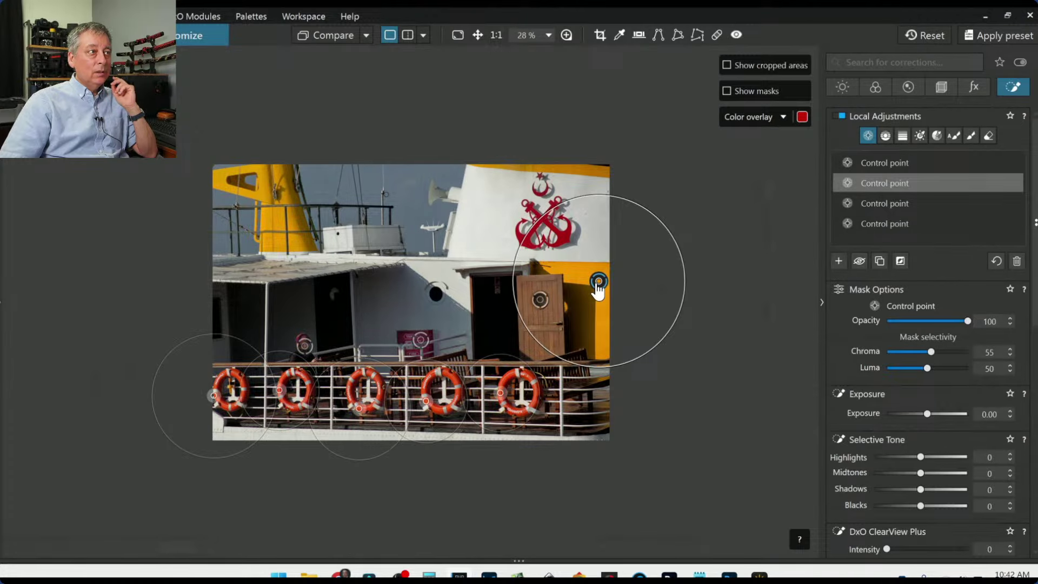
pyautogui.click(266, 219)
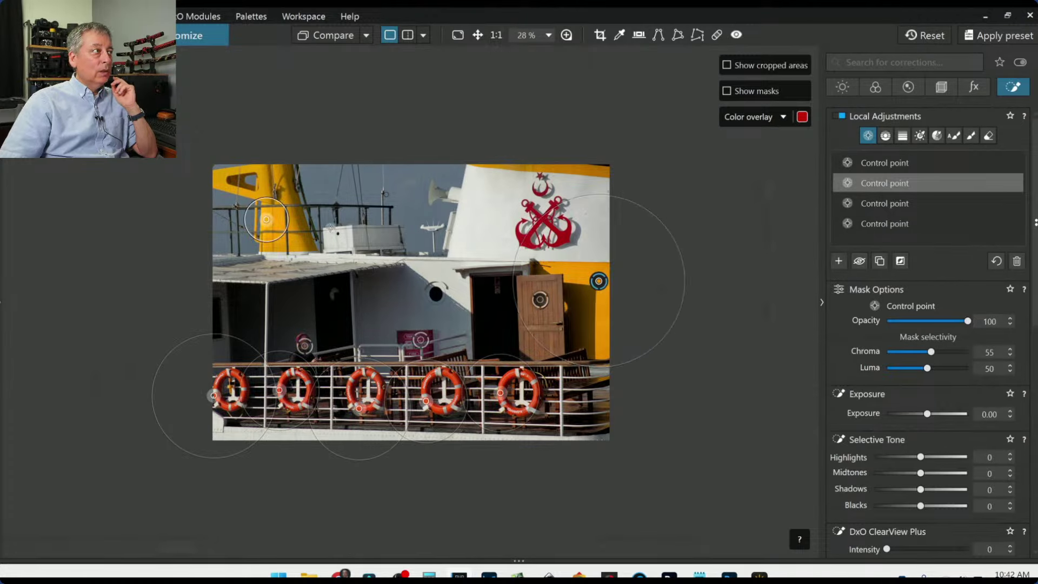
pyautogui.moveTo(277, 199); pyautogui.dragTo(290, 150)
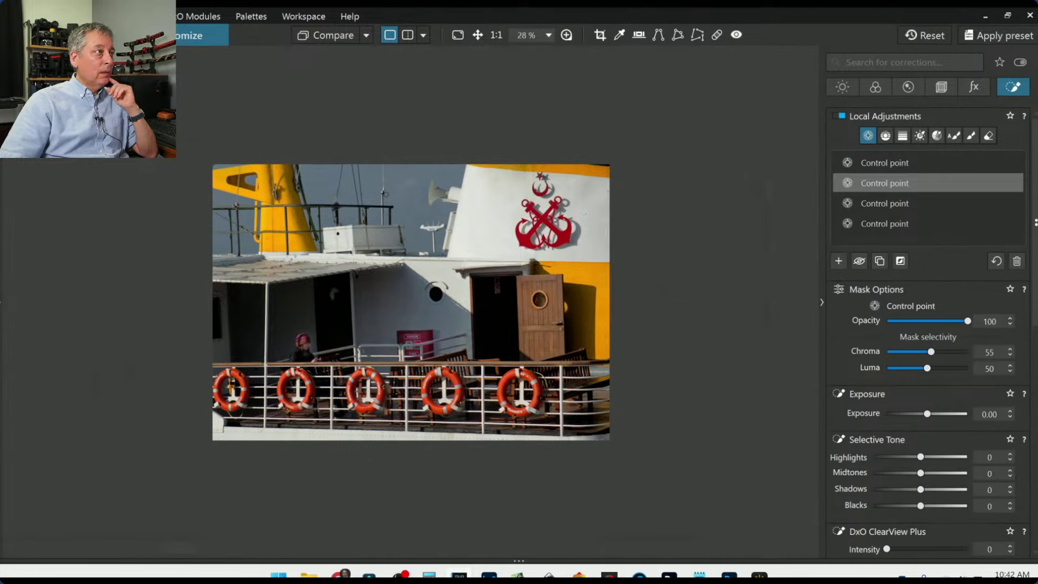
# Create a control point mask with three points across the sky and set its chroma selectivity to 55.
pyautogui.click(837, 261)
pyautogui.click(395, 188)
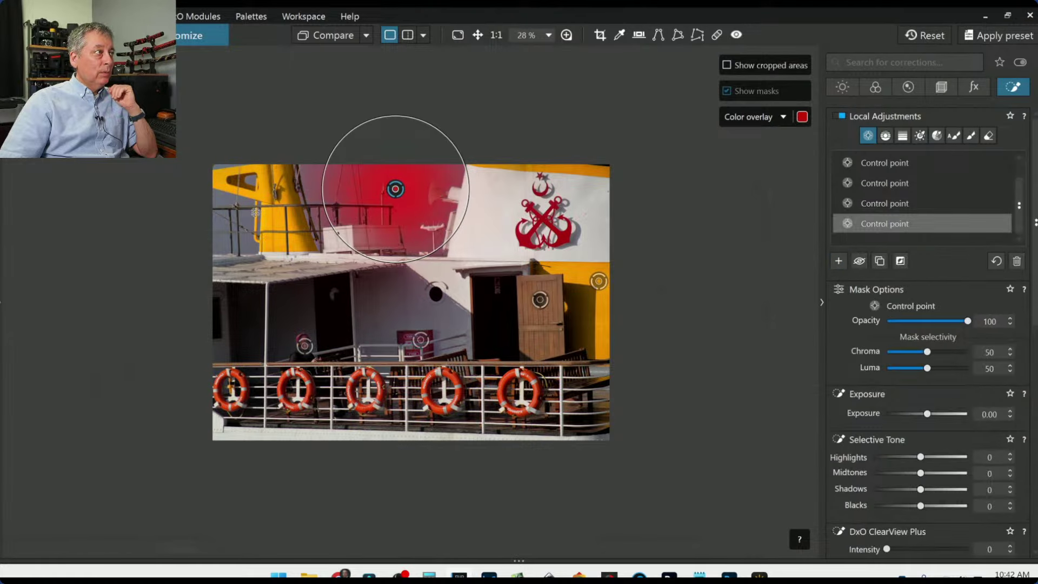
pyautogui.click(221, 224)
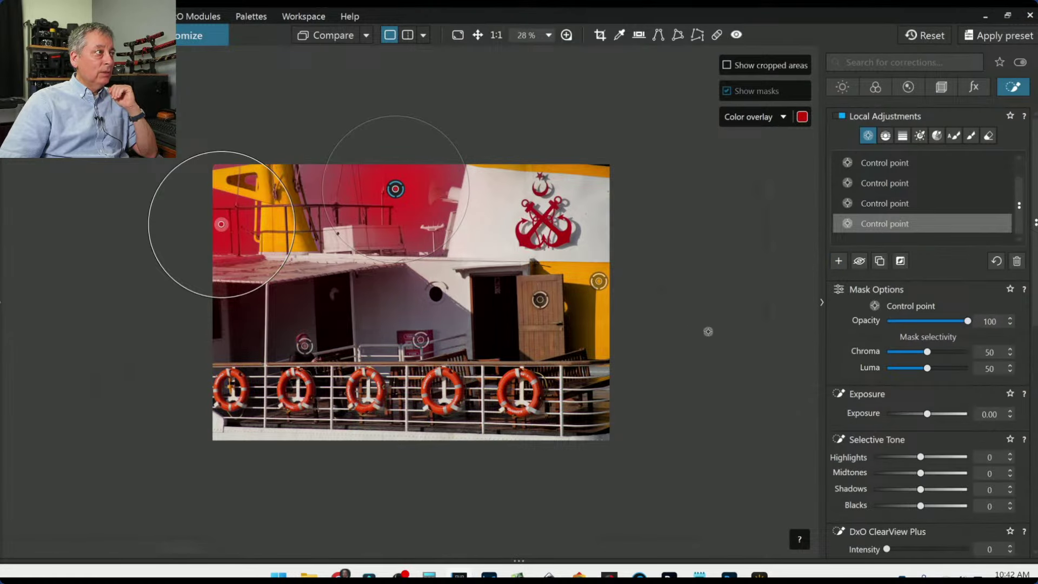
pyautogui.click(314, 176)
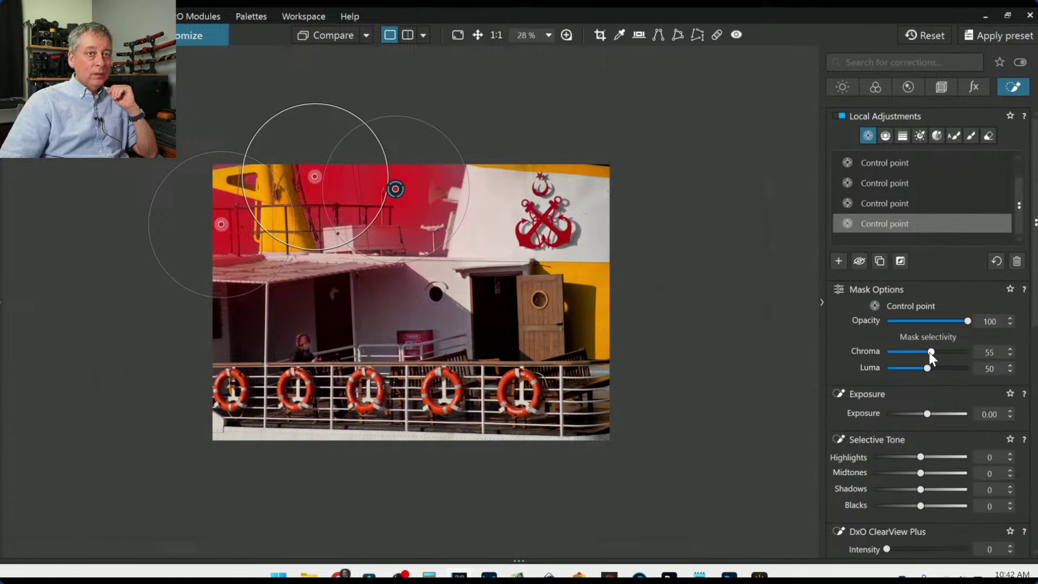
# Set the sky mask's ClearView Plus intensity to 62, microcontrast to 72 and midtones to 43.
pyautogui.scroll(-4, 941, 422)
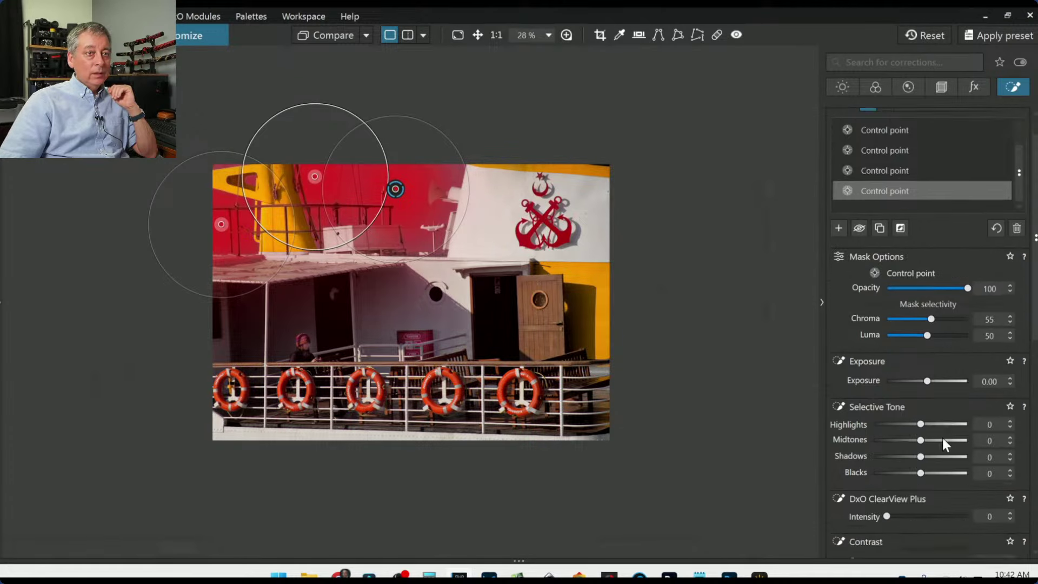
pyautogui.click(937, 417)
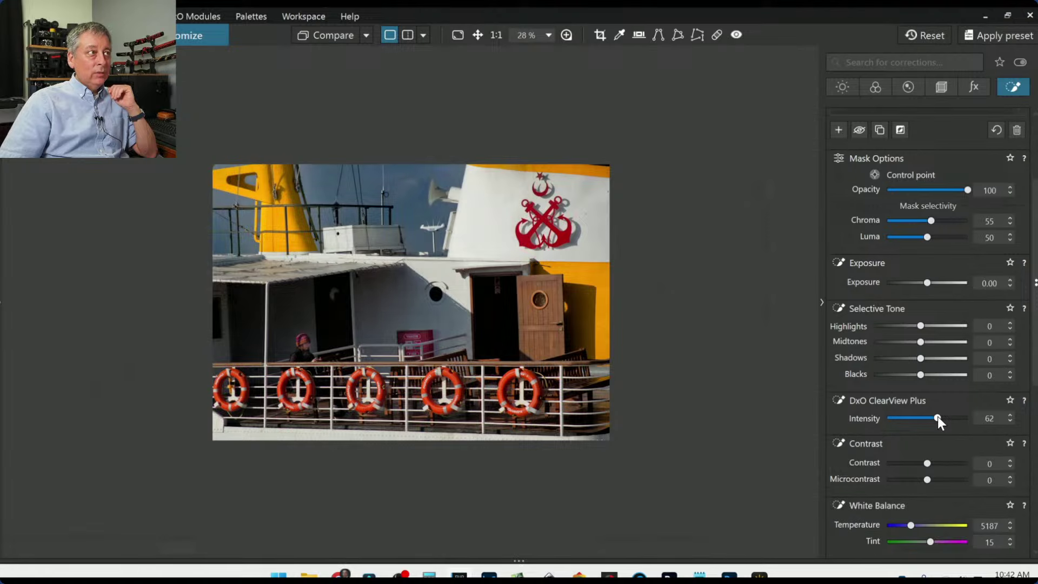
pyautogui.click(932, 343)
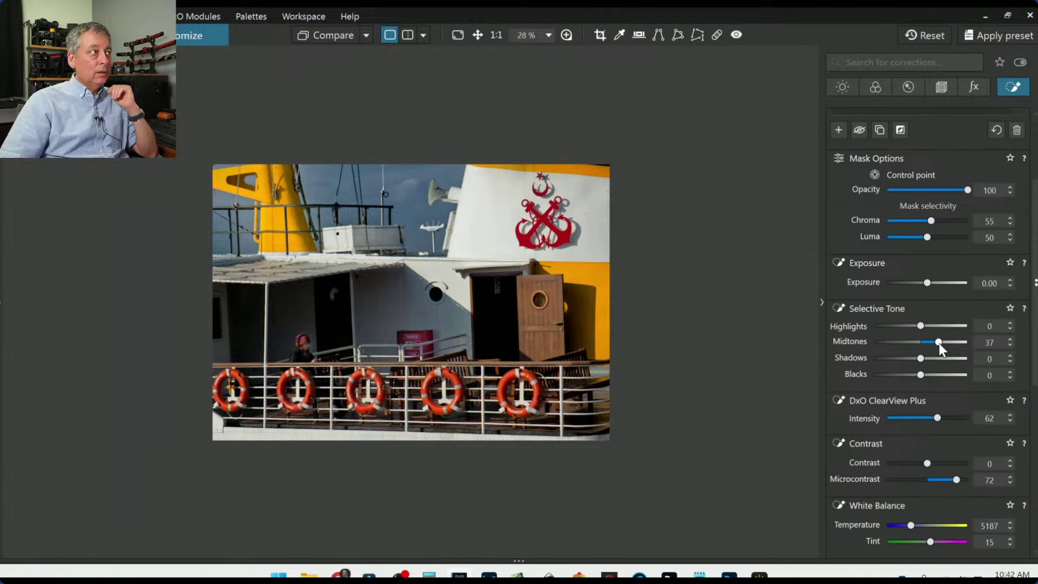
pyautogui.moveTo(939, 343); pyautogui.dragTo(943, 343)
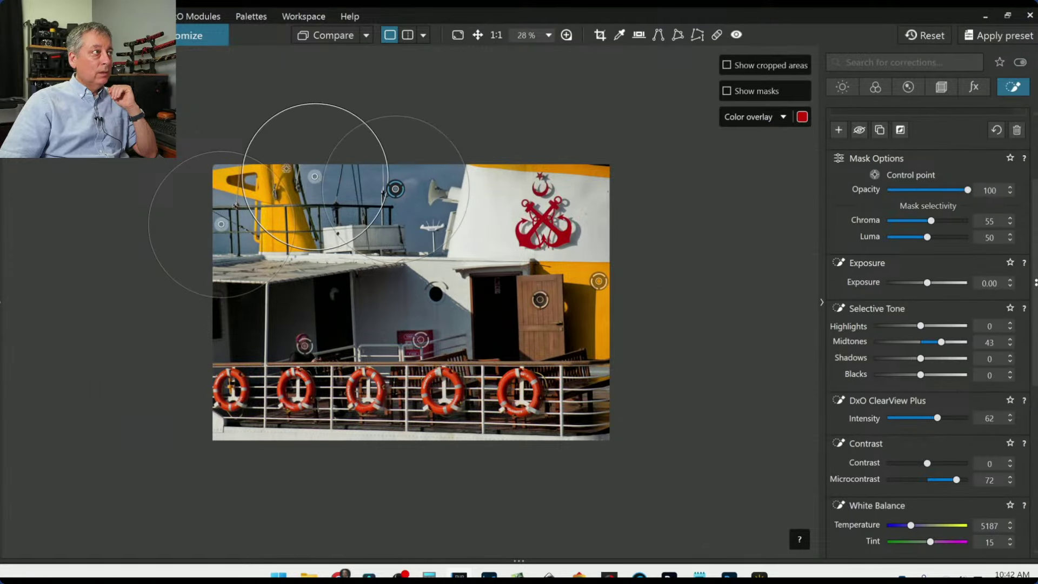
# Shrink the circle of the sky mask's control point beside the yellow mast and deselect the mask.
pyautogui.moveTo(246, 153); pyautogui.dragTo(283, 170)
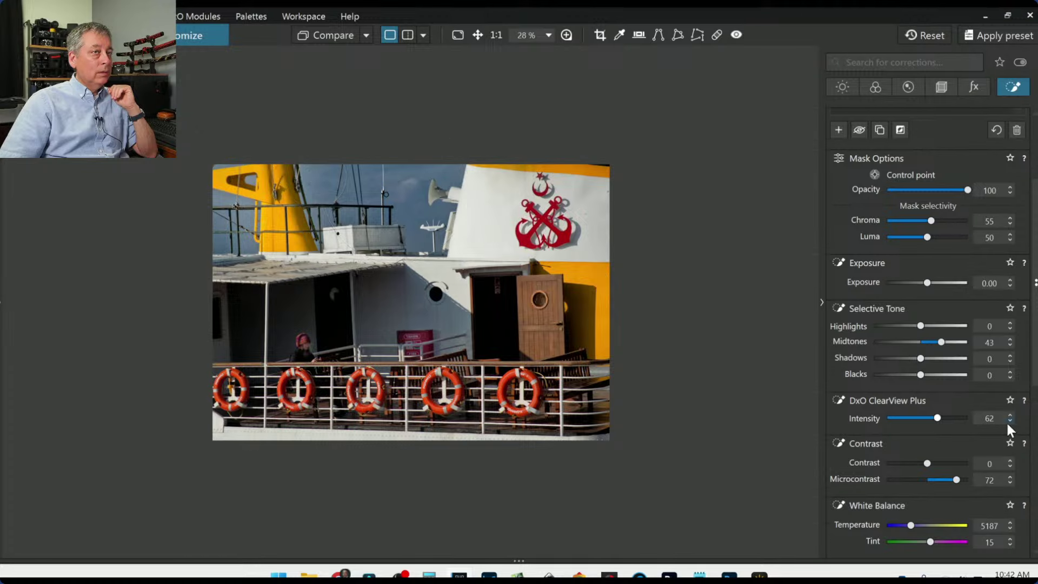
pyautogui.scroll(-1, 586, 361)
pyautogui.press('Escape')
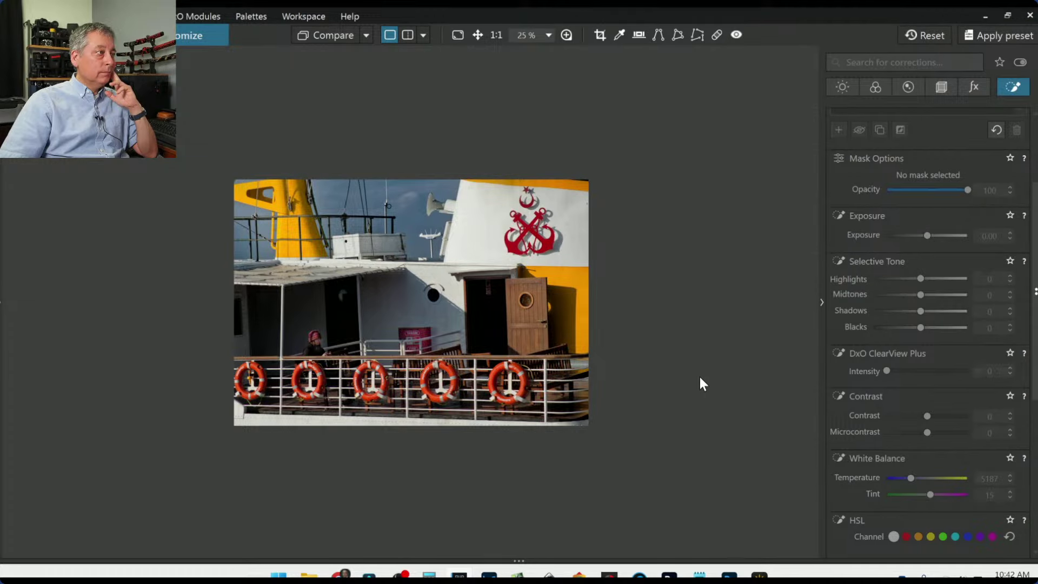
# Shrink the control point circle on the seated person's face and add a second, smaller point on the face to the same mask.
pyautogui.scroll(3, 306, 349)
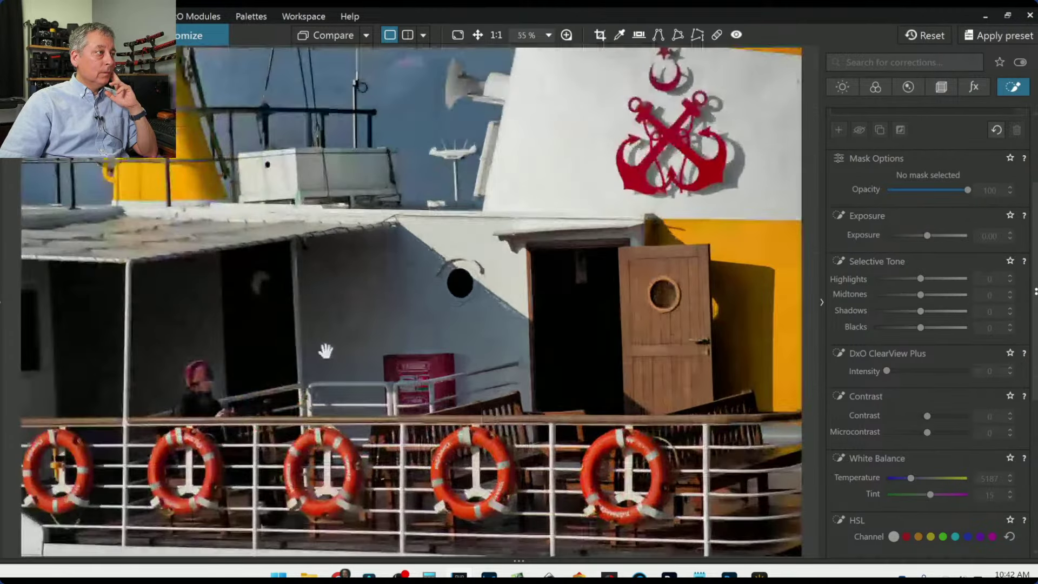
pyautogui.scroll(3, 895, 290)
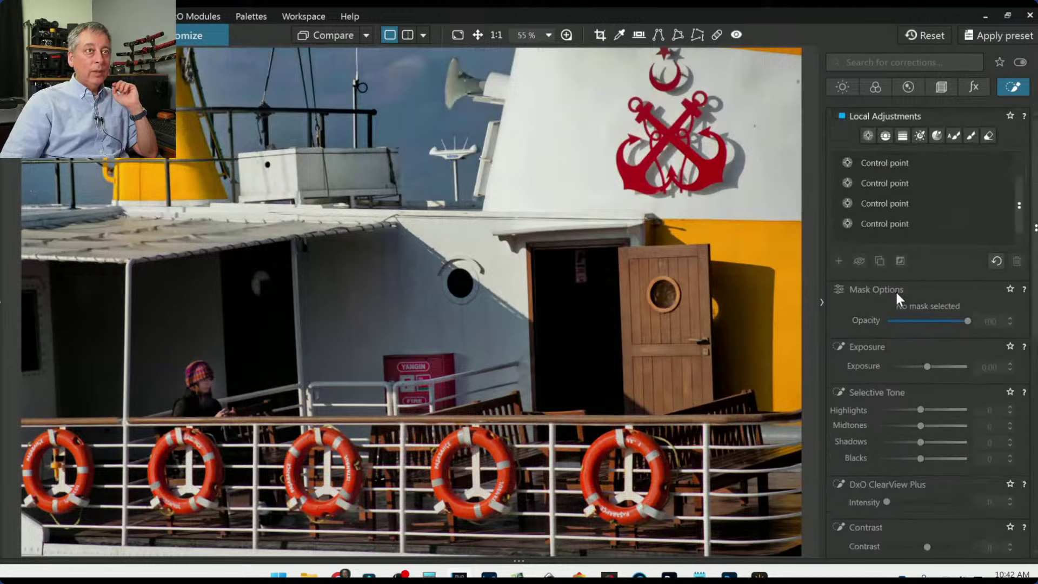
pyautogui.click(874, 167)
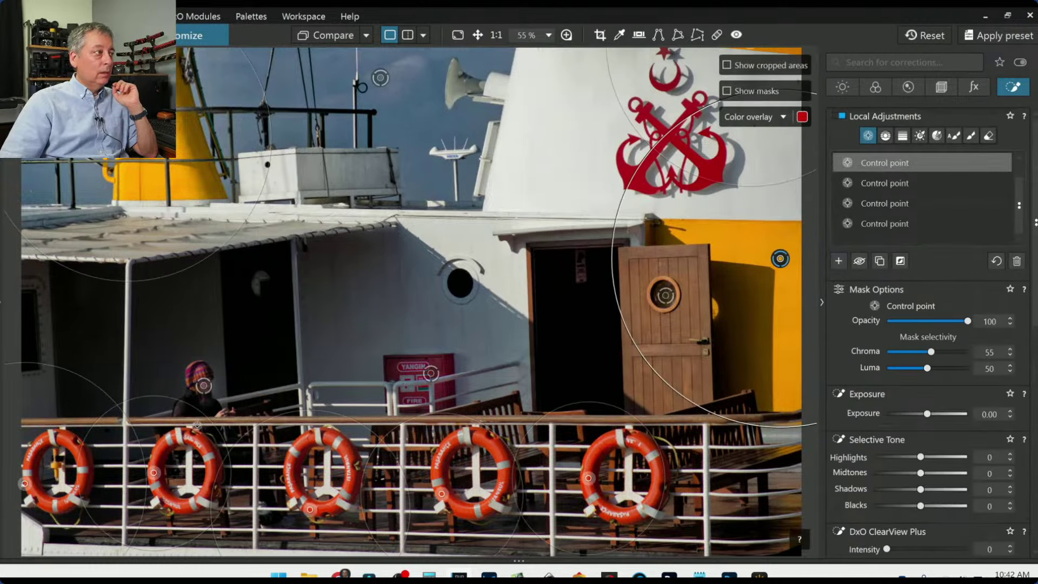
pyautogui.scroll(4, 204, 393)
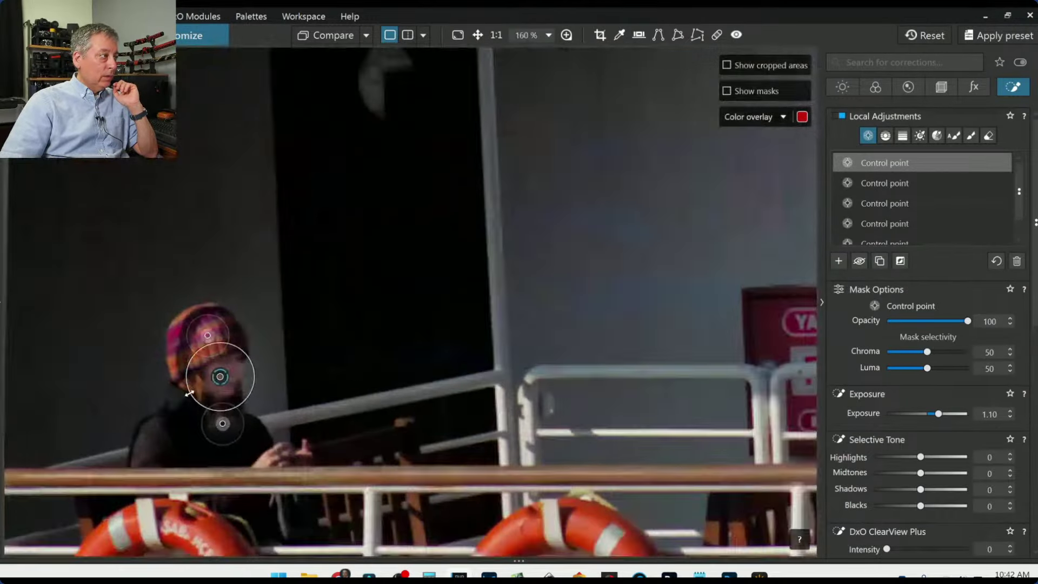
pyautogui.moveTo(251, 355); pyautogui.dragTo(243, 360)
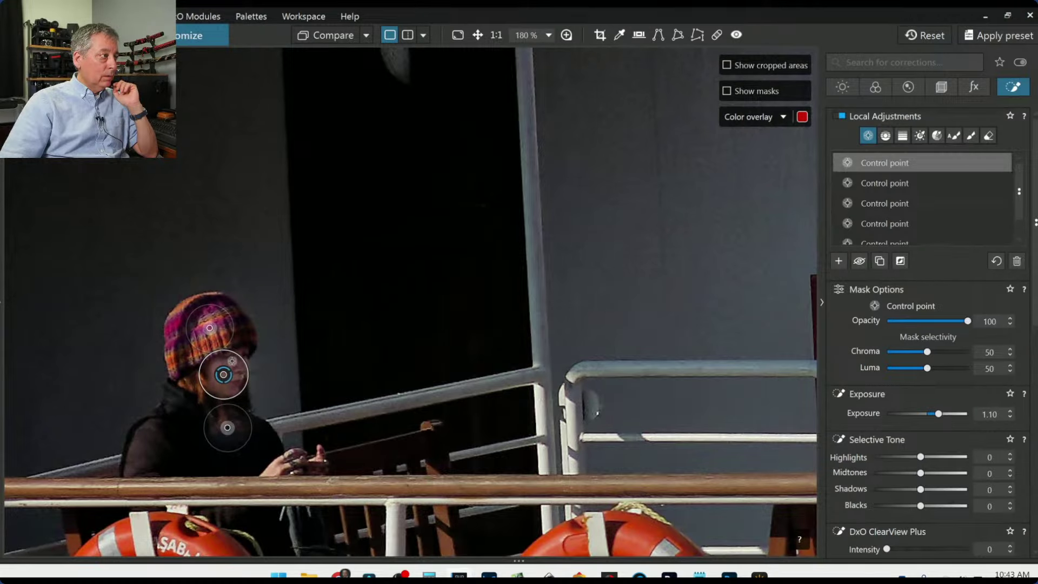
pyautogui.click(232, 359)
pyautogui.moveTo(246, 353); pyautogui.dragTo(246, 351)
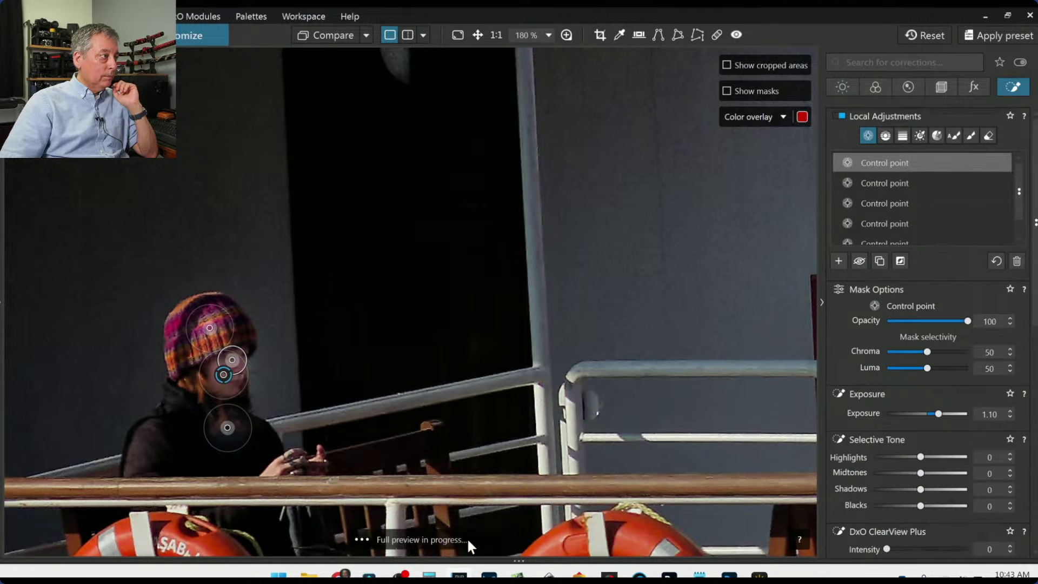
pyautogui.scroll(-2, 579, 460)
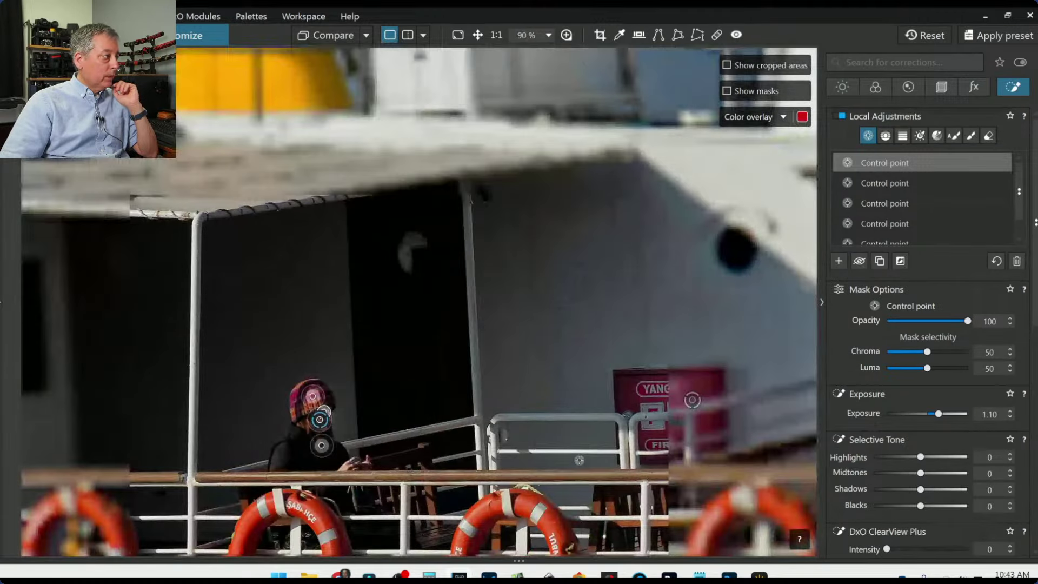
pyautogui.scroll(-3, 578, 460)
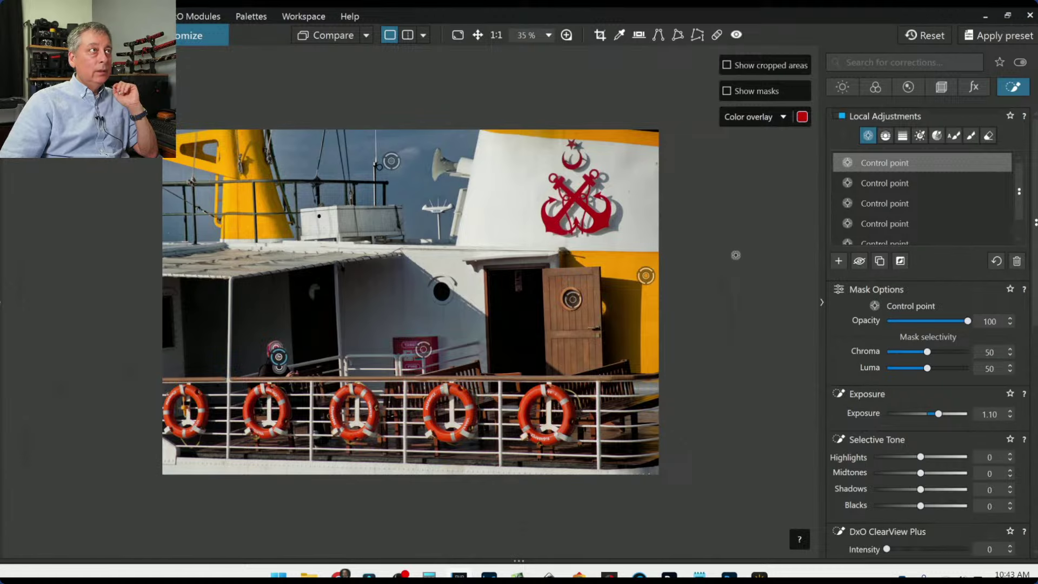
# Extend the crop's upper edge above the funnel's black top, giving a crop of 3638 × 2837 px.
pyautogui.click(601, 36)
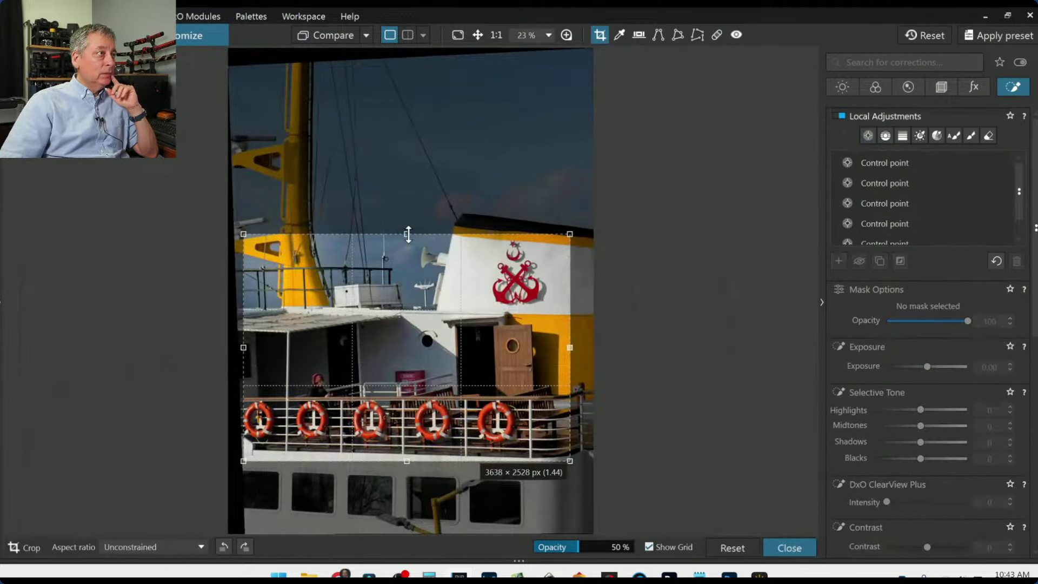
pyautogui.moveTo(407, 234); pyautogui.dragTo(407, 208)
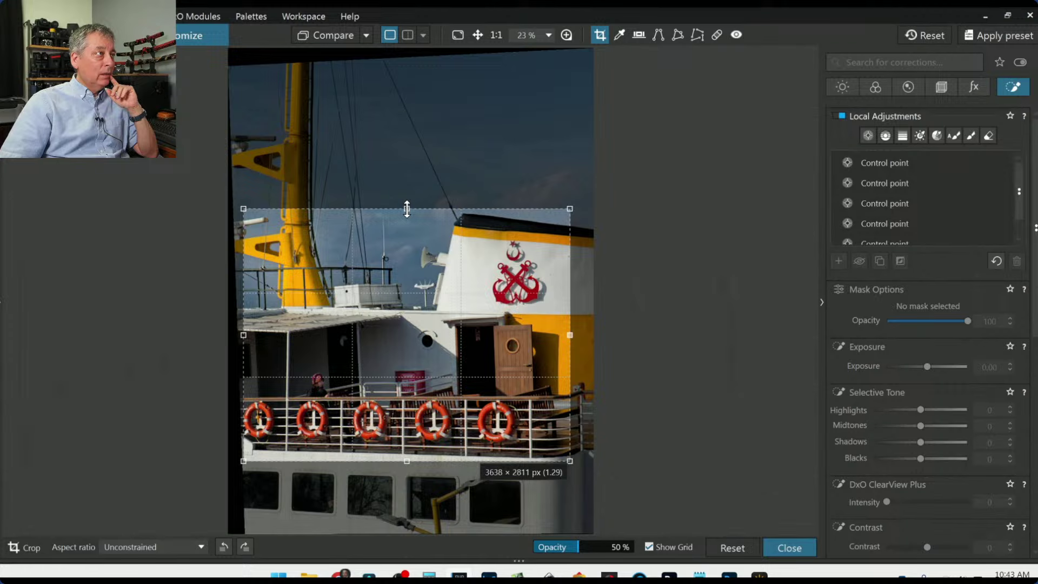
pyautogui.moveTo(407, 208); pyautogui.dragTo(407, 207)
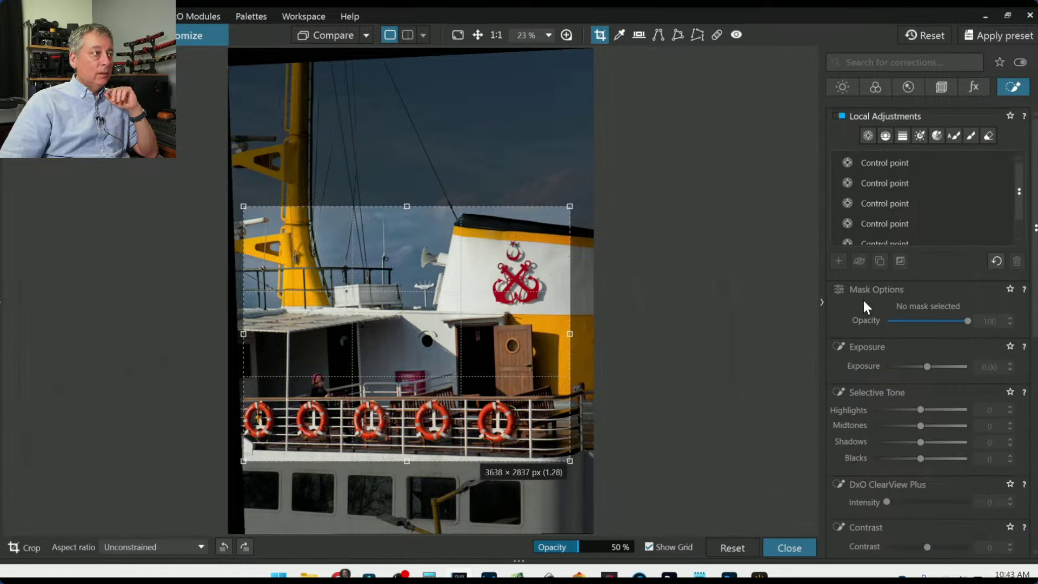
# Try a 1 × 1 aspect ratio for the crop and restore the unconstrained crop.
pyautogui.click(946, 86)
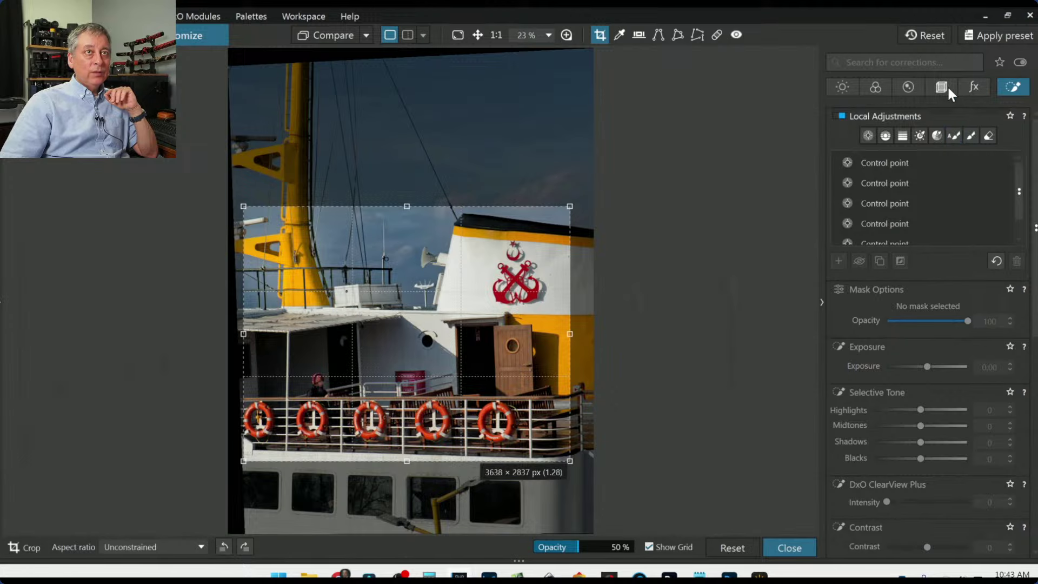
pyautogui.click(910, 213)
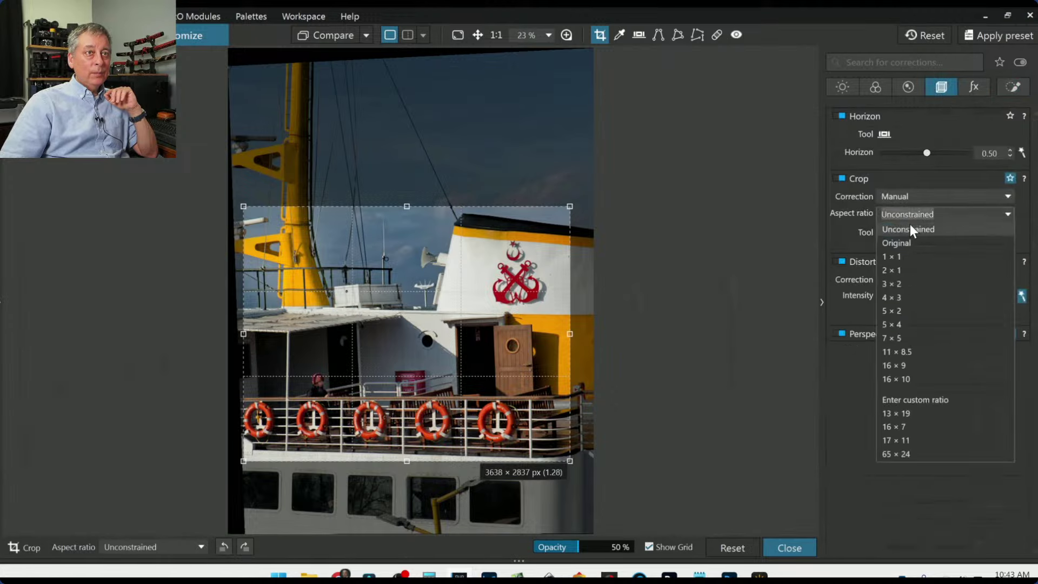
pyautogui.click(910, 257)
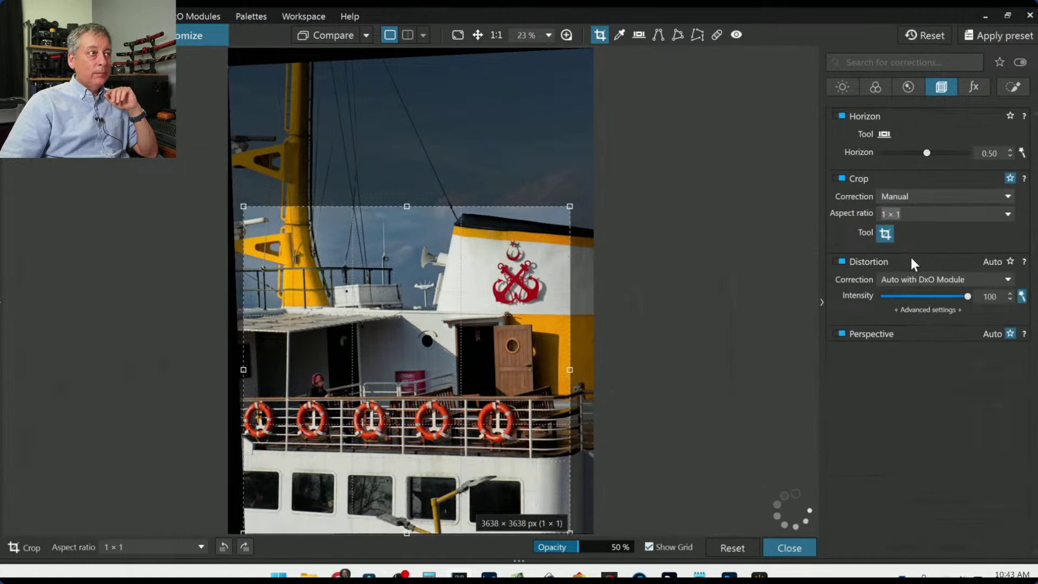
pyautogui.click(912, 218)
pyautogui.click(912, 218)
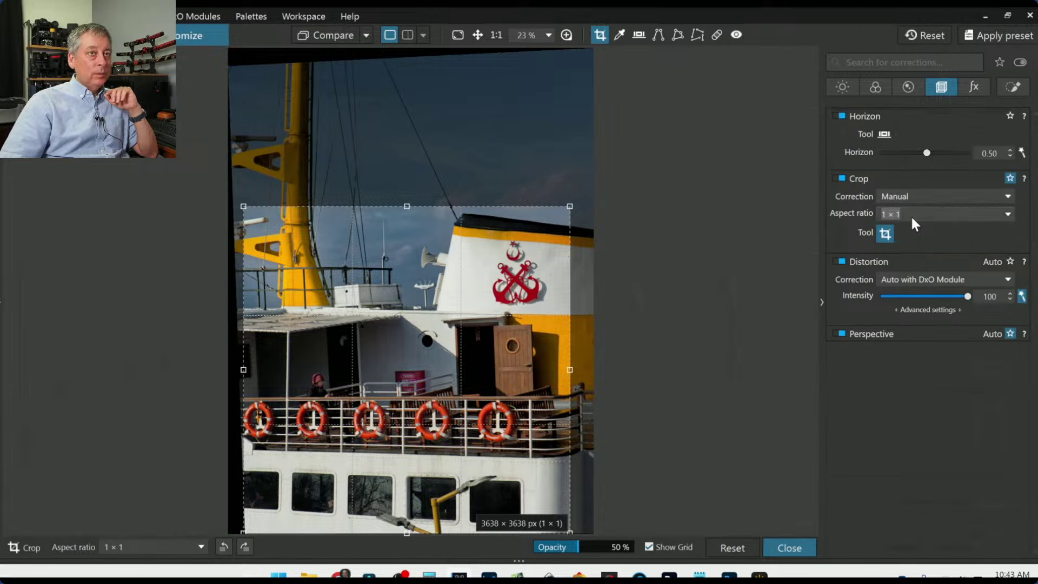
pyautogui.scroll(2, 911, 216)
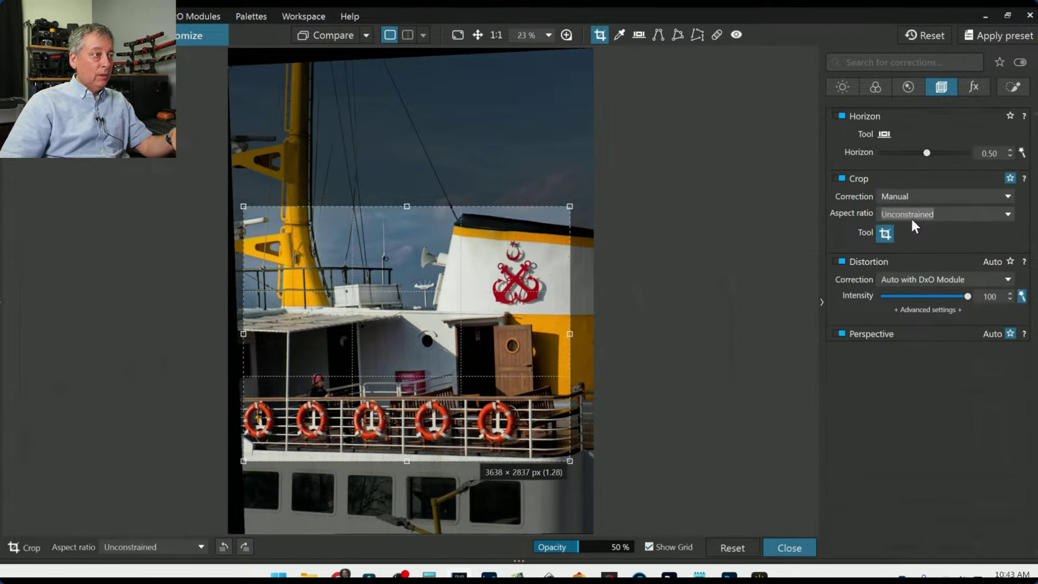
# Set the crop's aspect ratio to 5 × 4 and move the crop frame slightly upward.
pyautogui.click(911, 219)
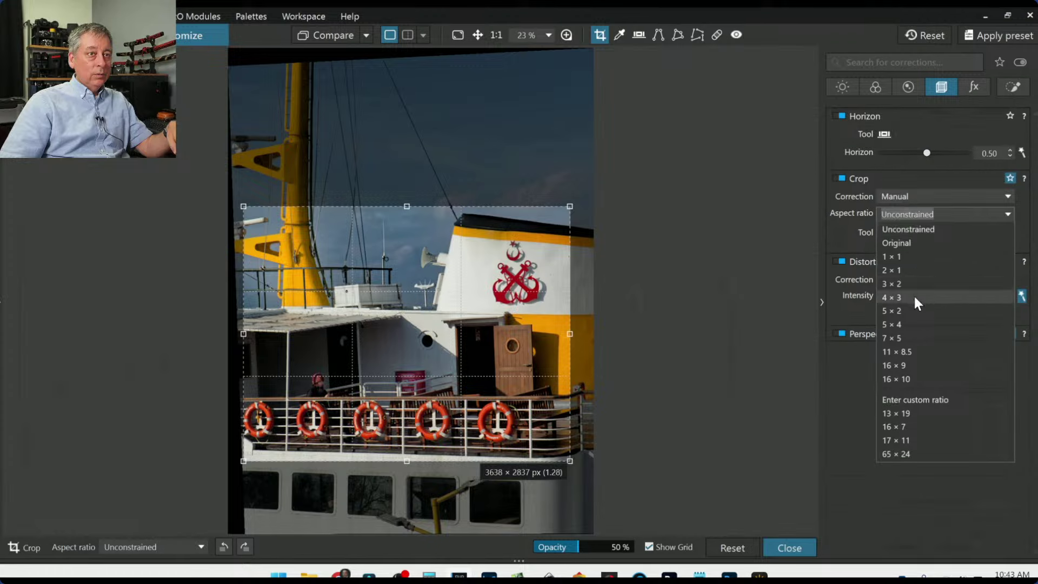
pyautogui.click(916, 324)
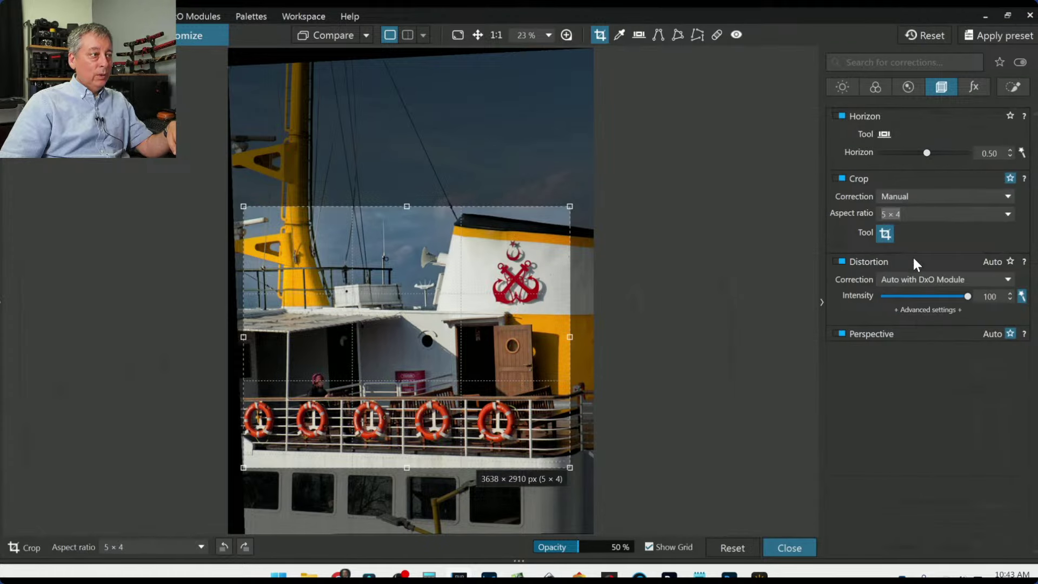
pyautogui.moveTo(440, 383); pyautogui.dragTo(437, 381)
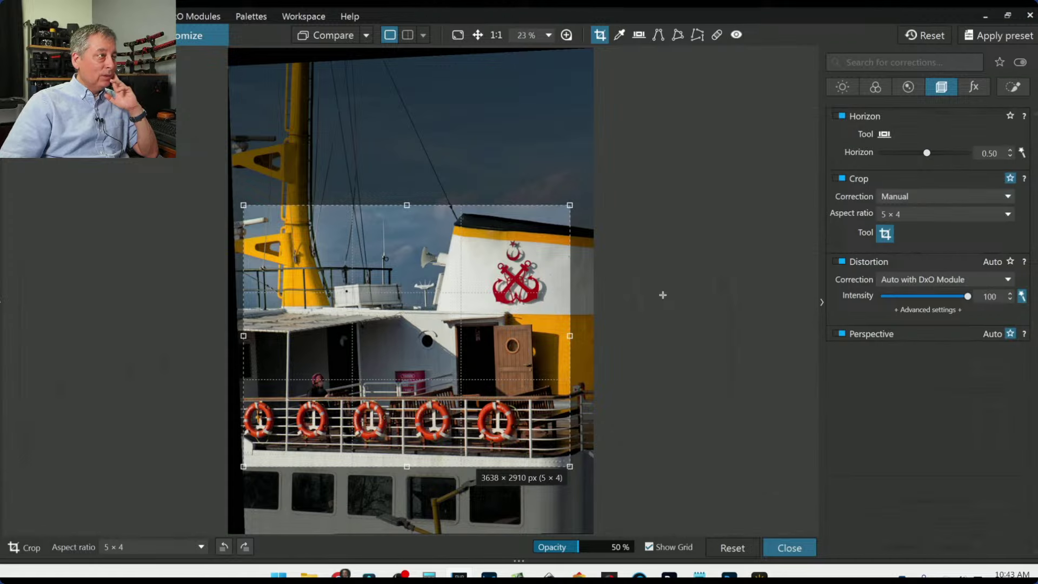
# Apply the 5 × 4 crop to the ship photo and select its last control point in the local adjustments.
pyautogui.press('Return')
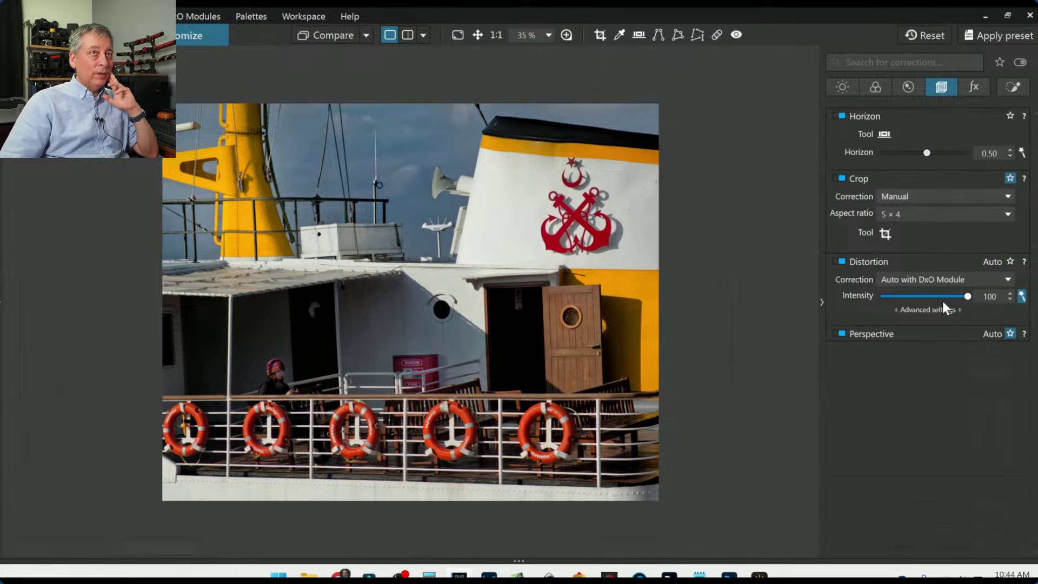
pyautogui.click(1002, 93)
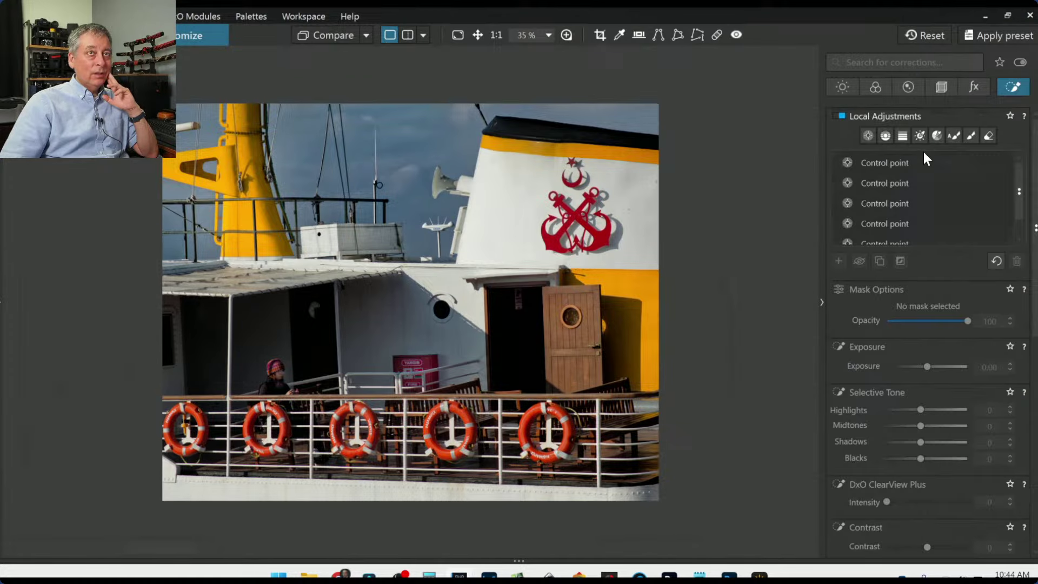
pyautogui.click(874, 223)
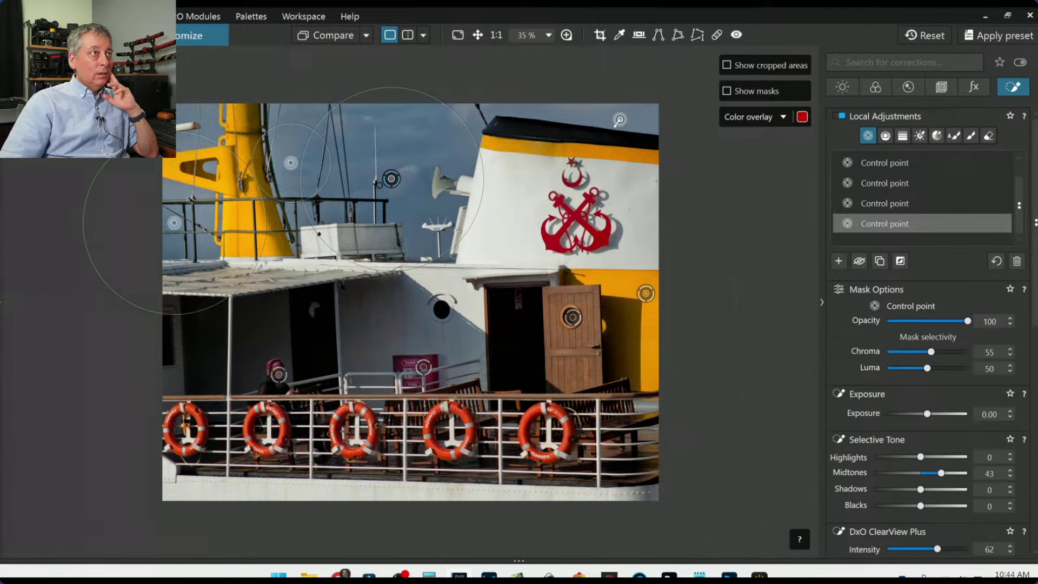
pyautogui.moveTo(573, 133)
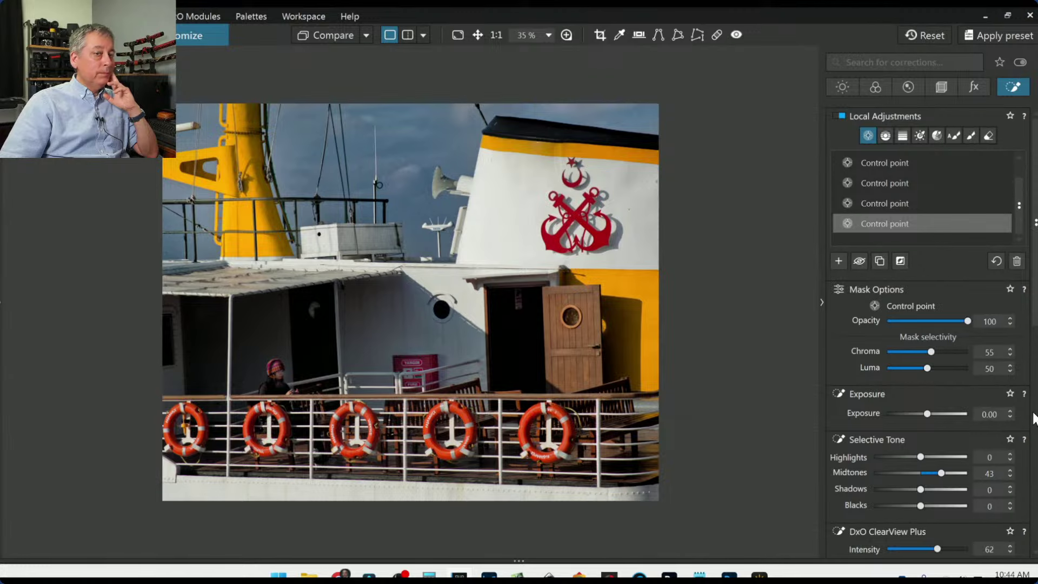
pyautogui.moveTo(719, 351)
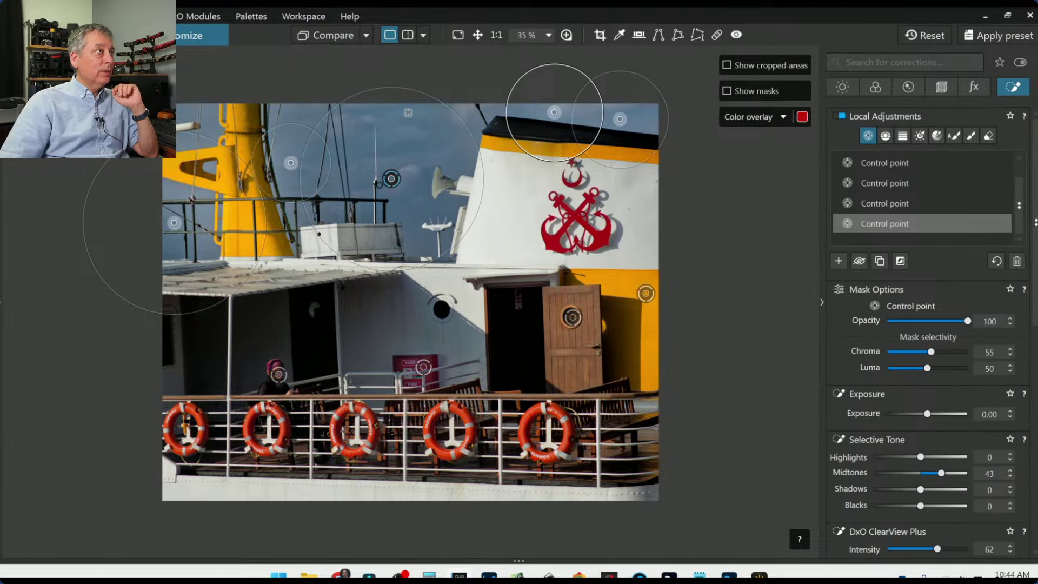
# Export the ship photo to disk as a full-size JPEG at quality 93 with the suffix -dxo in the original image folder.
pyautogui.rightClick(728, 313)
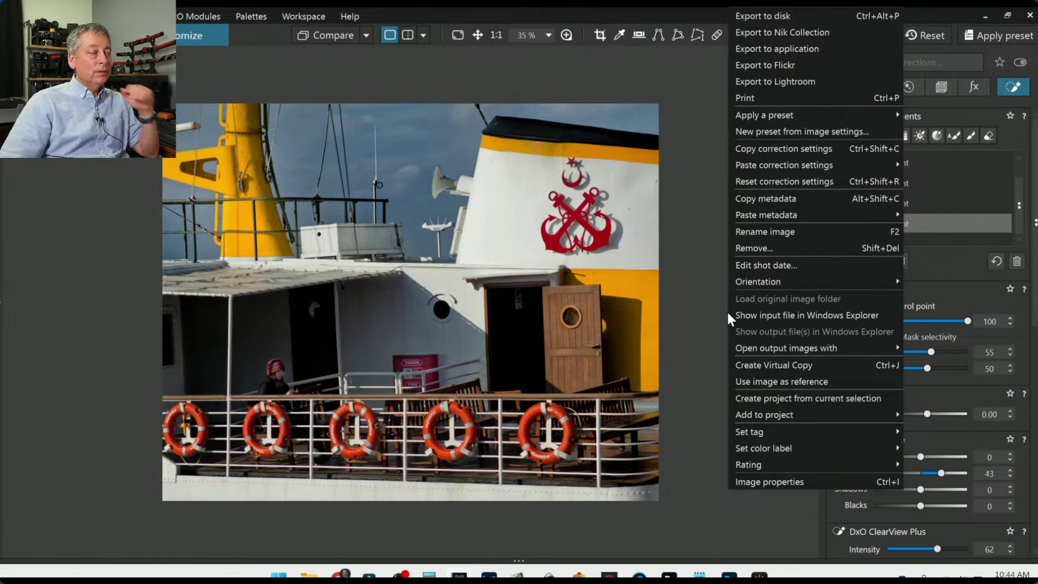
pyautogui.press('Escape')
pyautogui.press('Escape')
pyautogui.rightClick(678, 296)
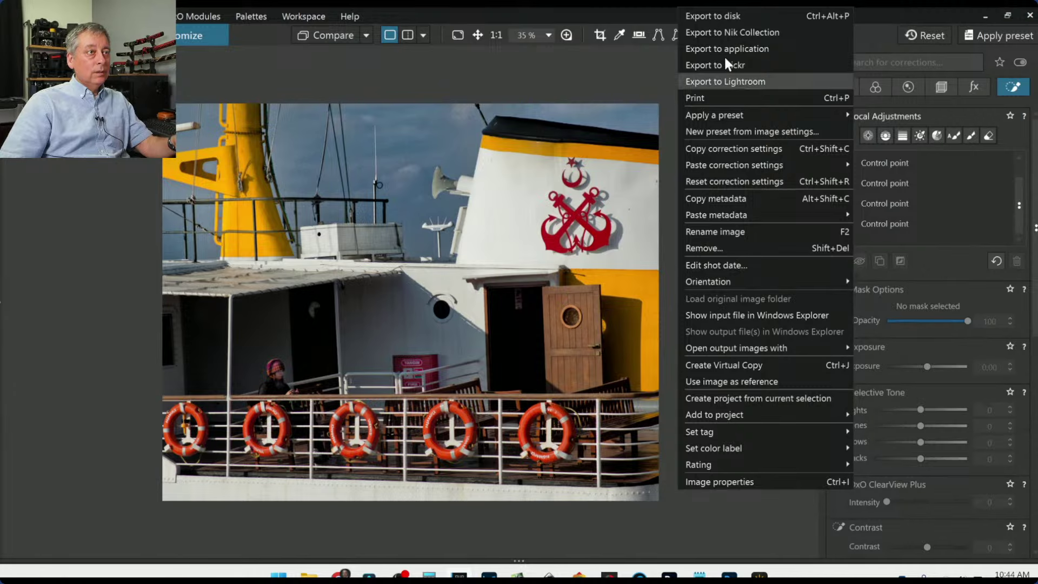
pyautogui.click(724, 10)
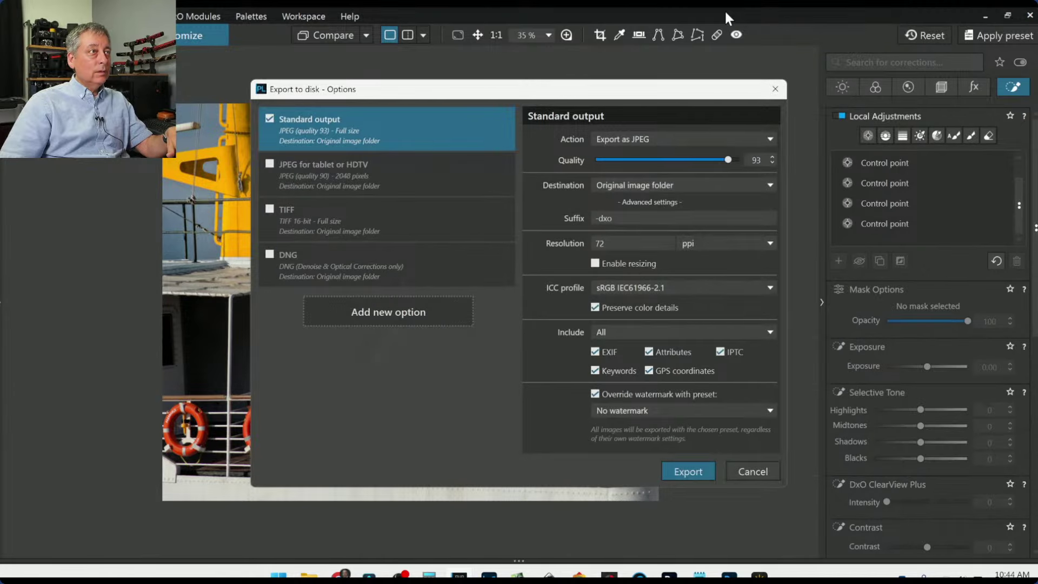
pyautogui.press('Escape')
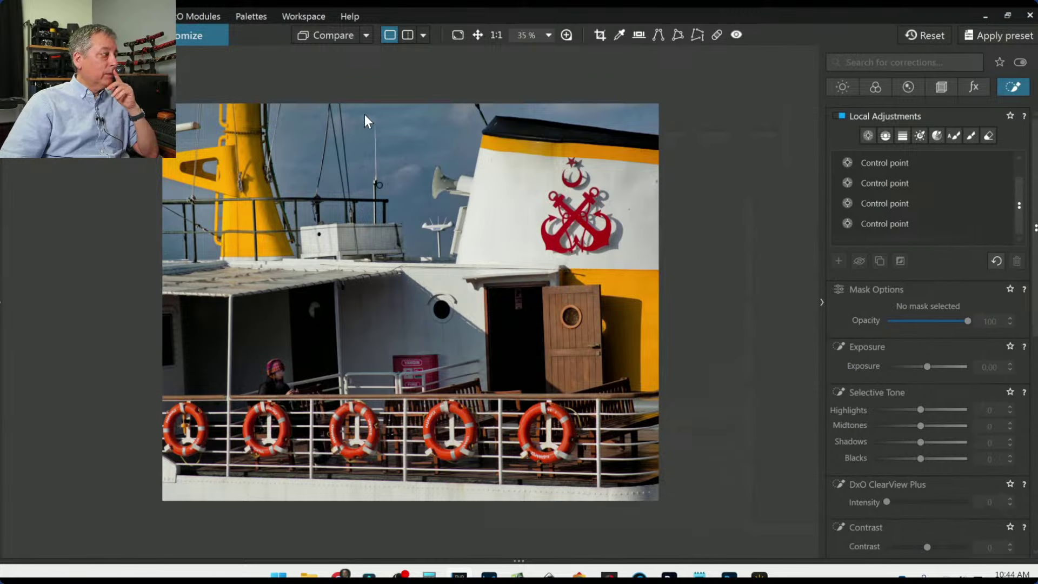
# Set the exported standard-output JPEG as the comparison image and reset all corrections on the ship photo.
pyautogui.click(365, 36)
pyautogui.click(365, 37)
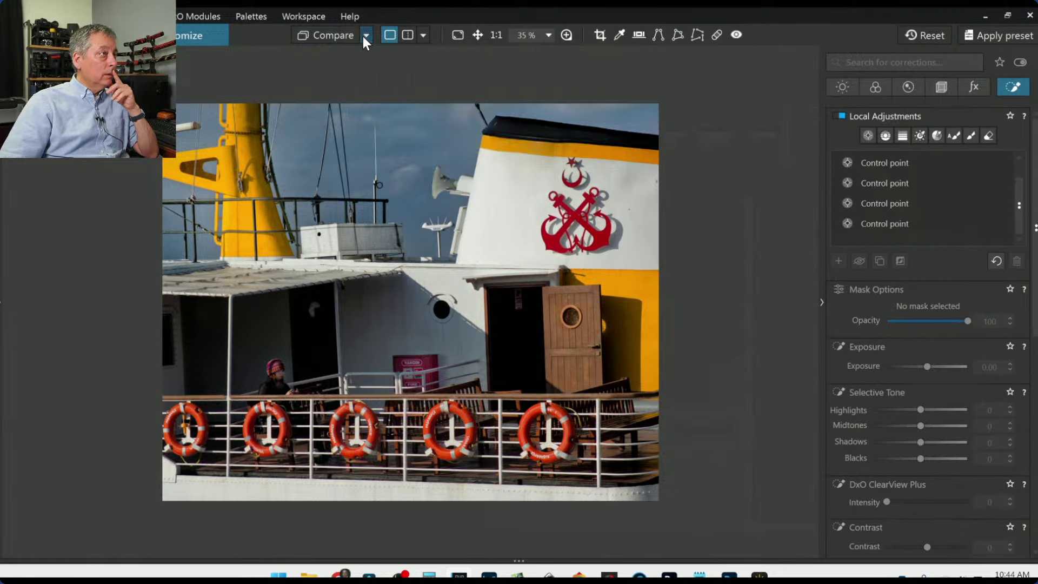
pyautogui.click(366, 37)
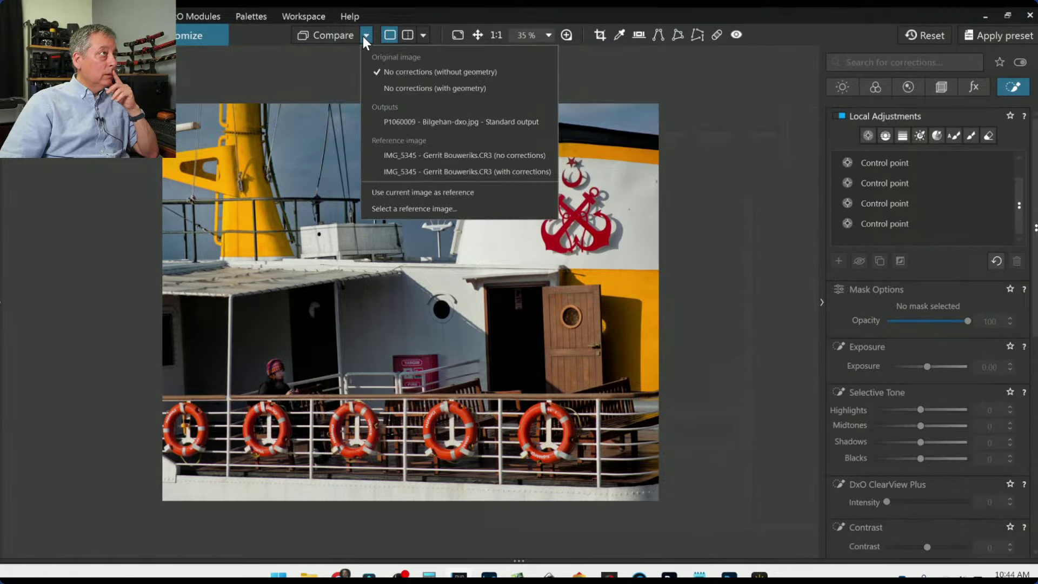
pyautogui.click(411, 115)
pyautogui.click(918, 35)
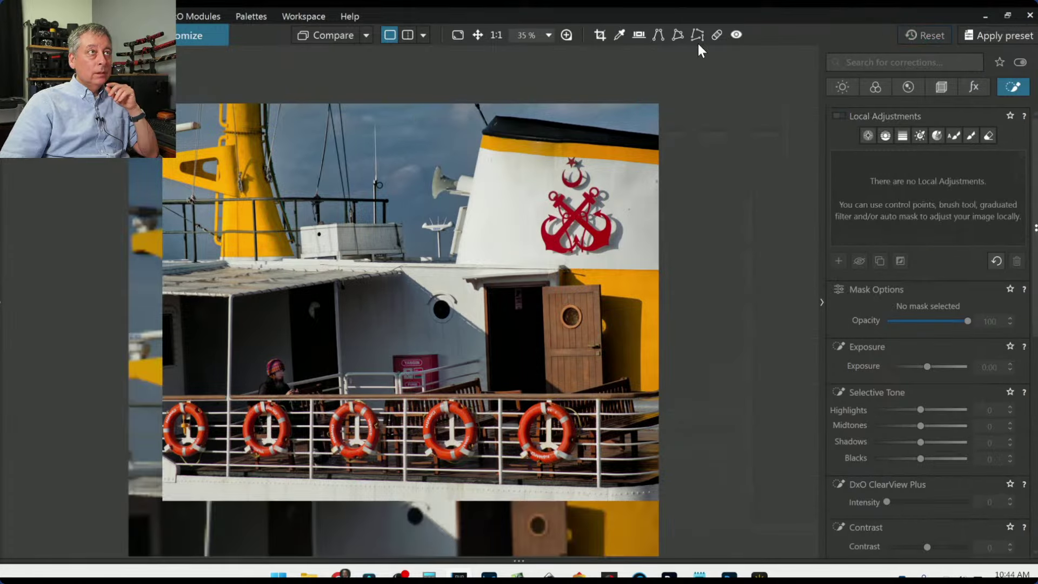
# Compare the exported JPEG with the uncorrected ship photo, starting in a side by side left / right view.
pyautogui.click(423, 36)
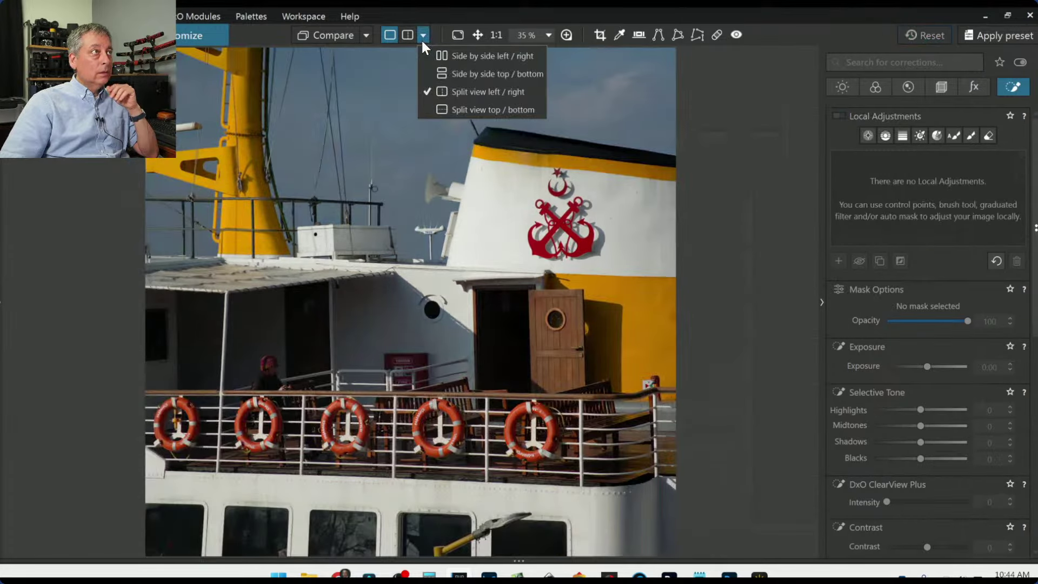
pyautogui.click(456, 57)
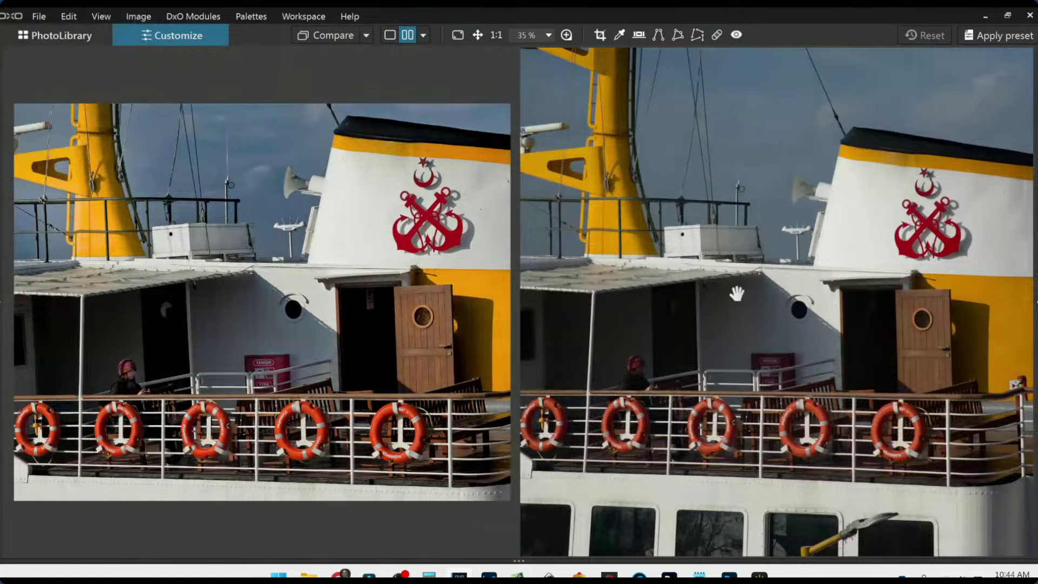
pyautogui.scroll(-2, 730, 320)
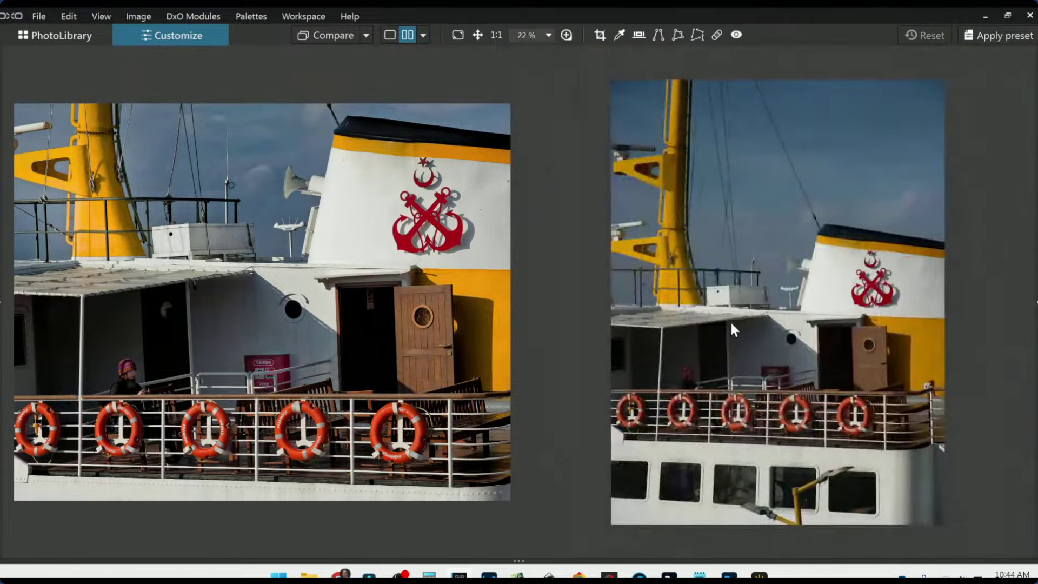
pyautogui.scroll(-1, 437, 300)
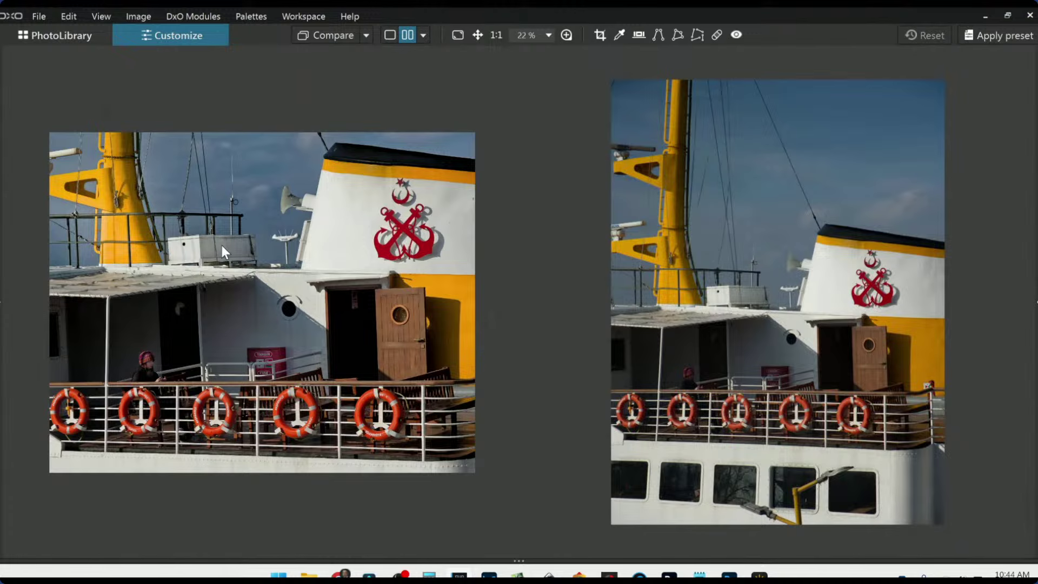
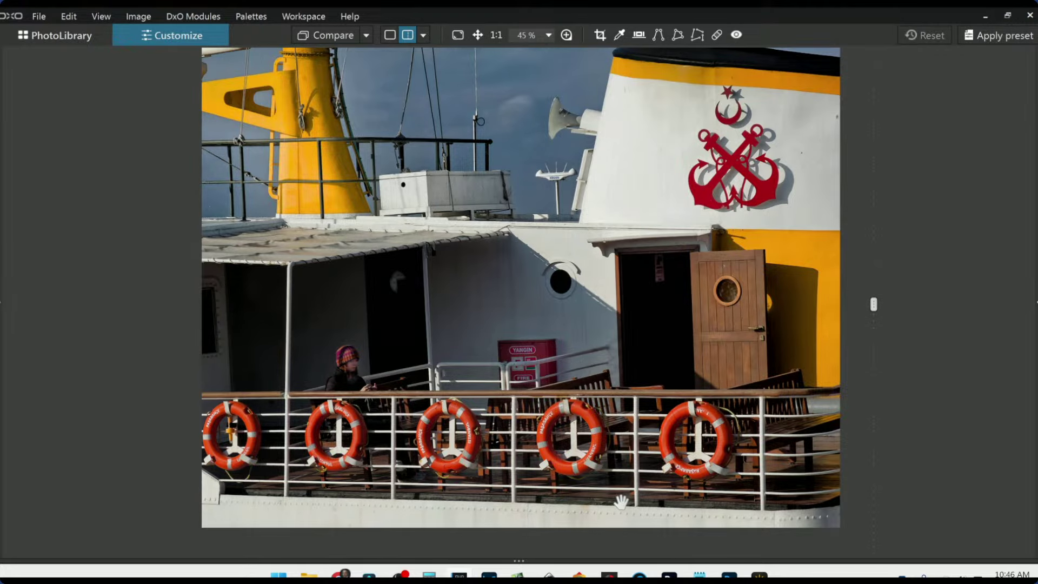
pyautogui.scroll(-2, 621, 503)
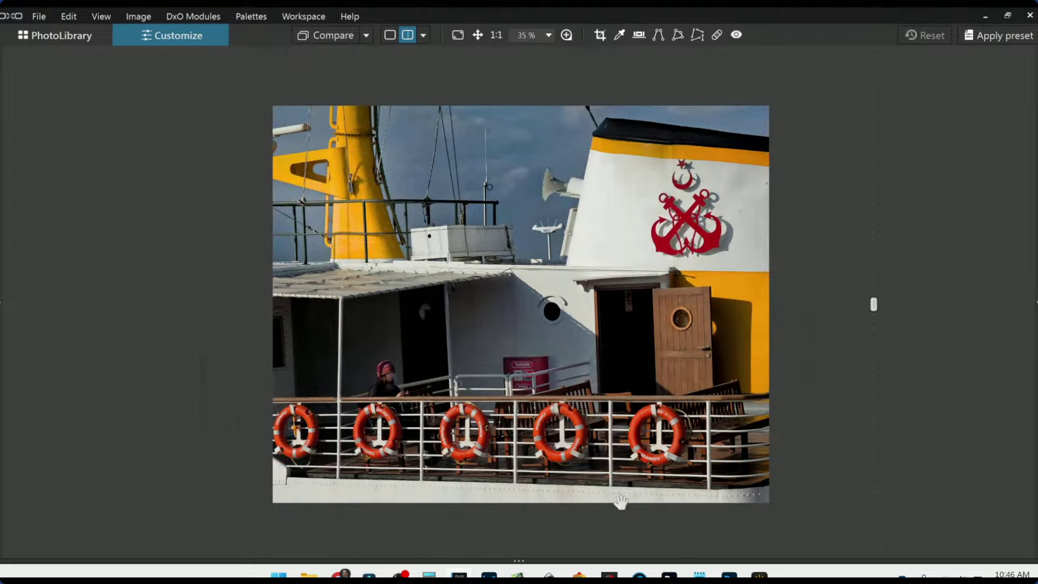
# Return to the photo library in single-image view and open the flying eagle photo for customizing.
pyautogui.click(38, 33)
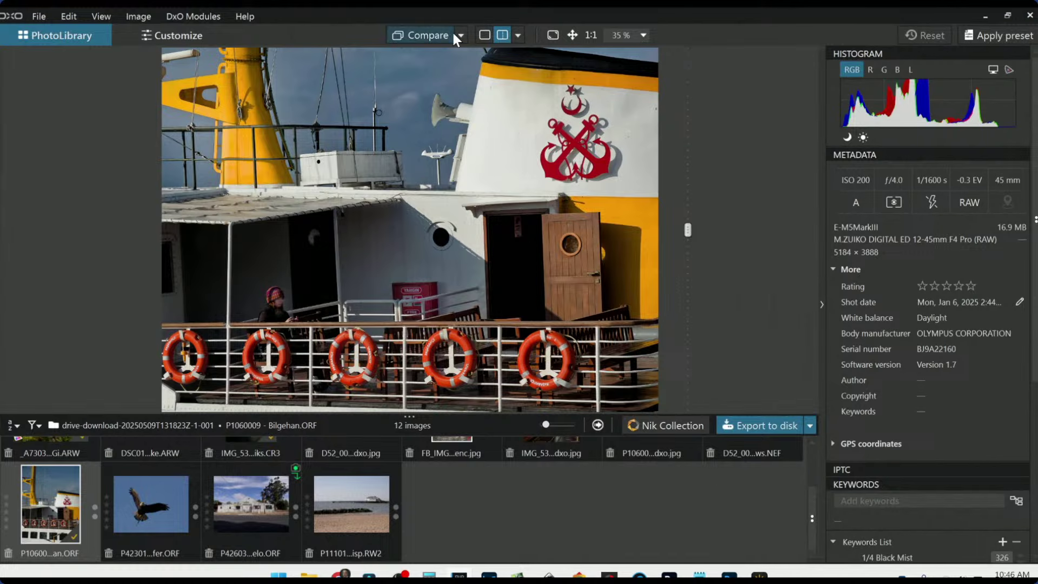
pyautogui.click(482, 33)
pyautogui.scroll(-3, 545, 318)
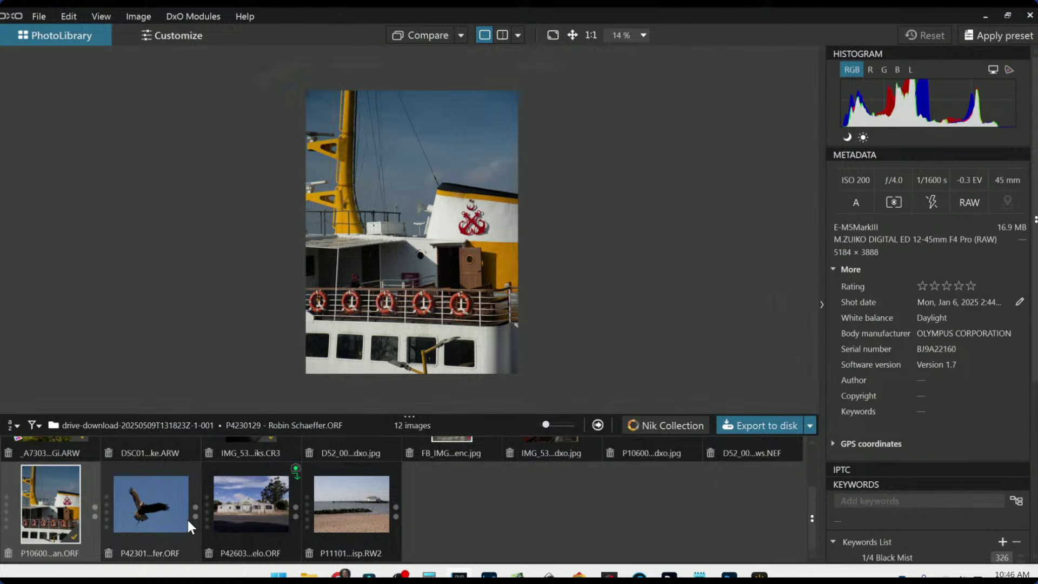
pyautogui.click(170, 508)
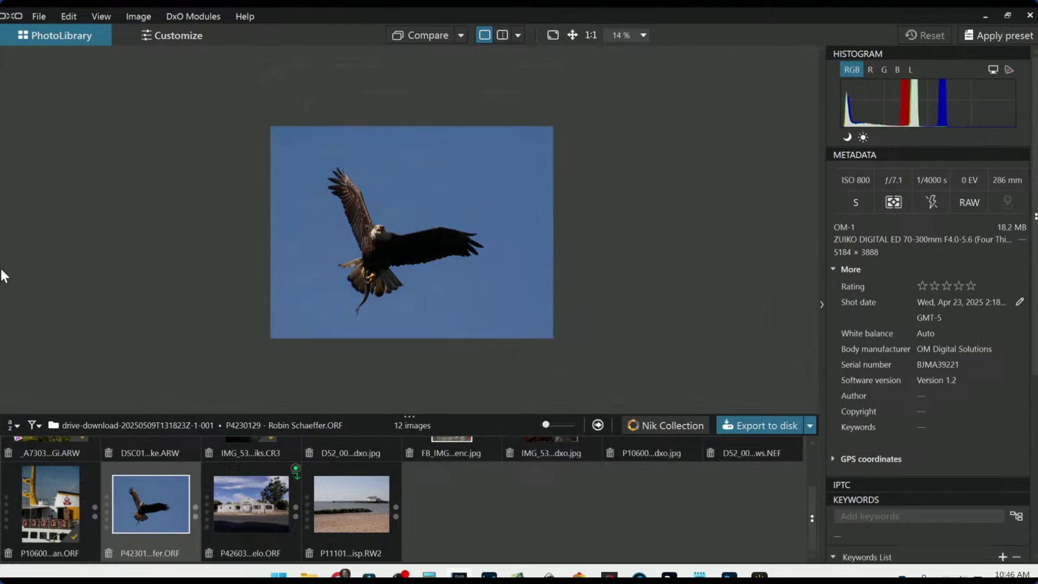
pyautogui.moveTo(3, 280)
pyautogui.mouseDown()
pyautogui.moveTo(225, 283)
pyautogui.moveTo(16, 280)
pyautogui.mouseUp()
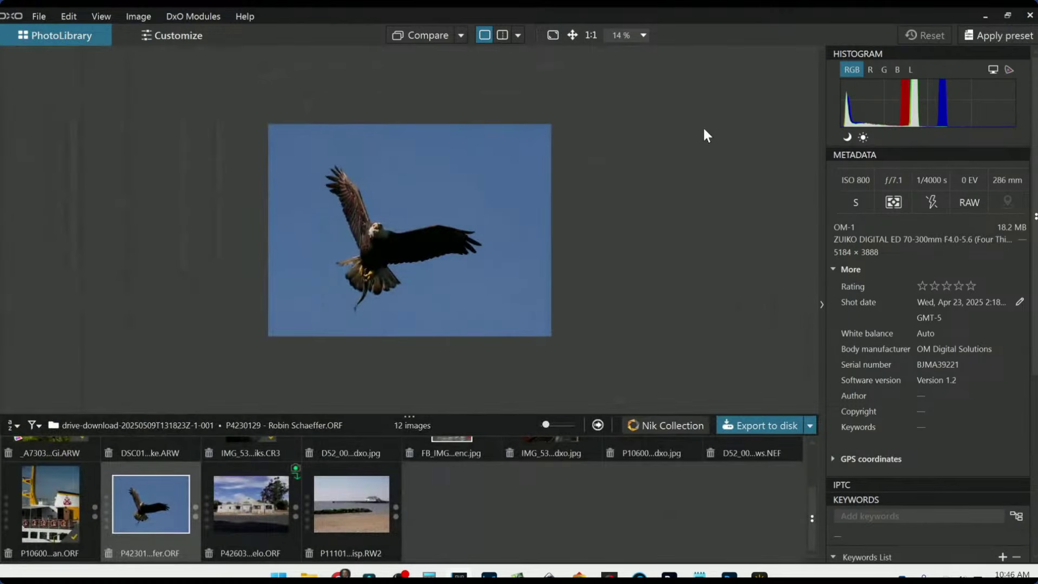
pyautogui.doubleClick(148, 509)
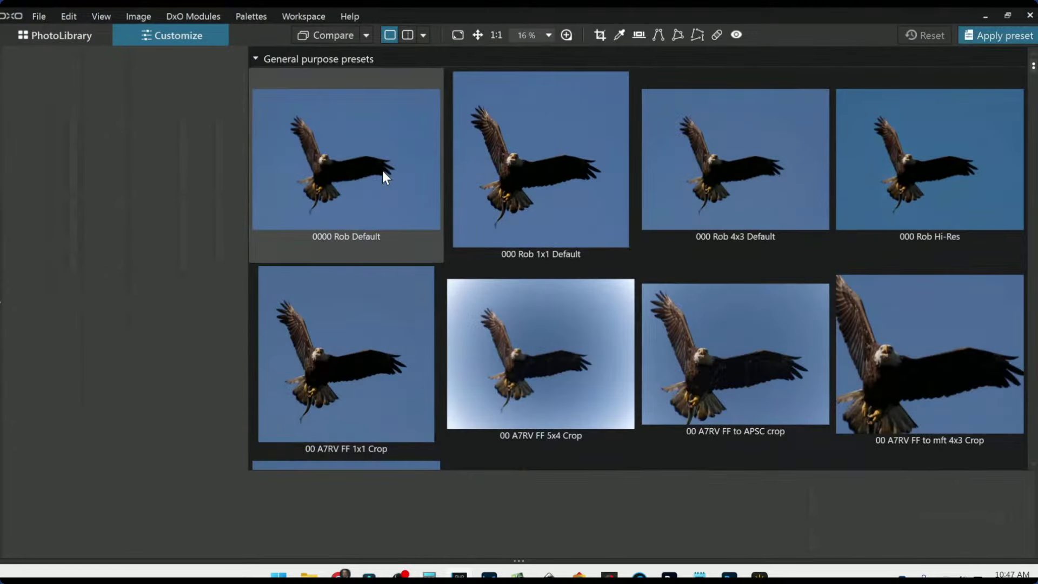
# Apply the first default preset of the general purpose presets to the eagle photo and show the side palettes again.
pyautogui.click(382, 172)
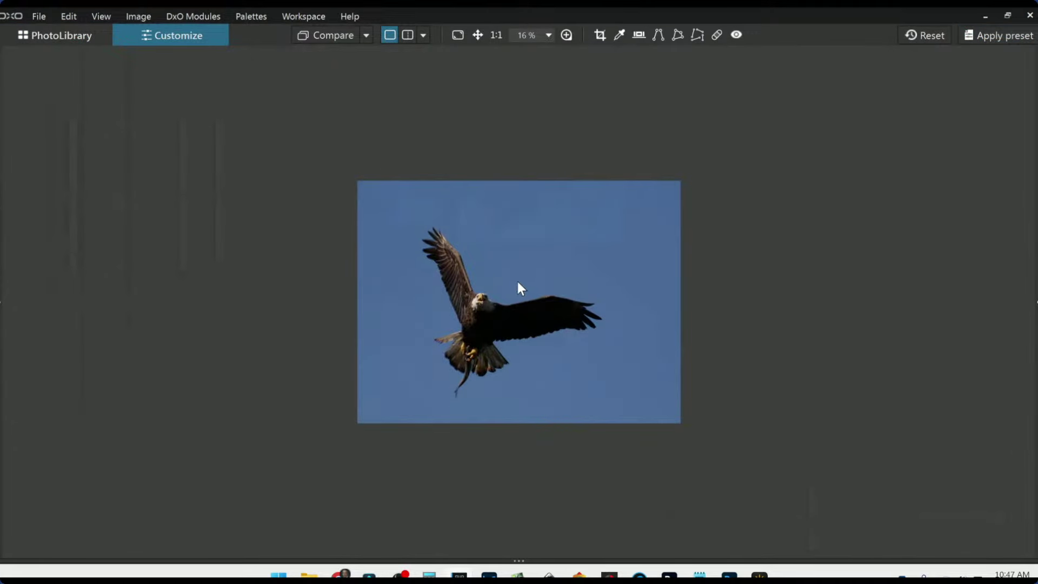
pyautogui.press('F9')
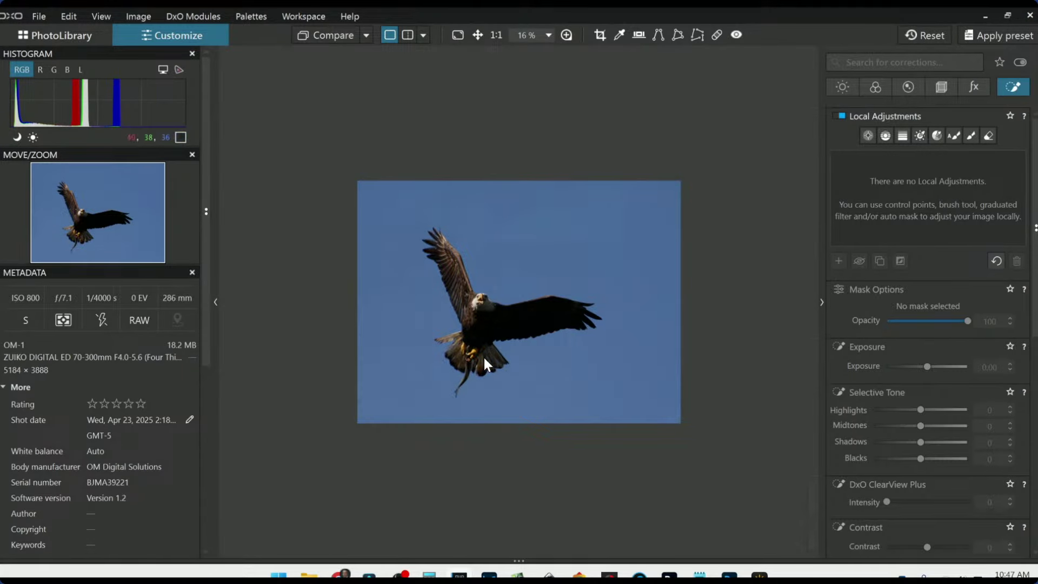
pyautogui.scroll(1, 484, 358)
pyautogui.scroll(1, 484, 358)
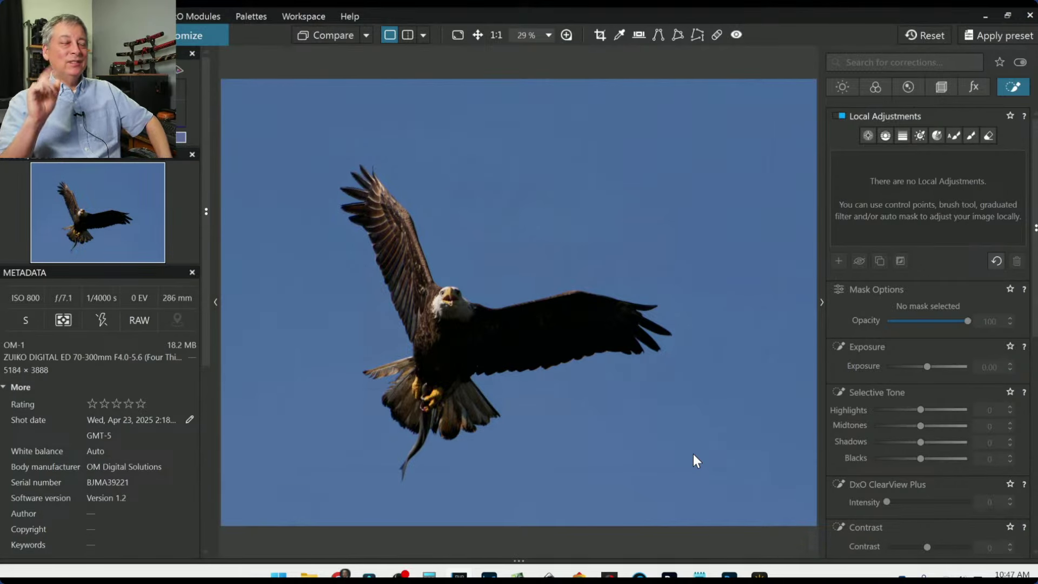
pyautogui.scroll(-1, 557, 423)
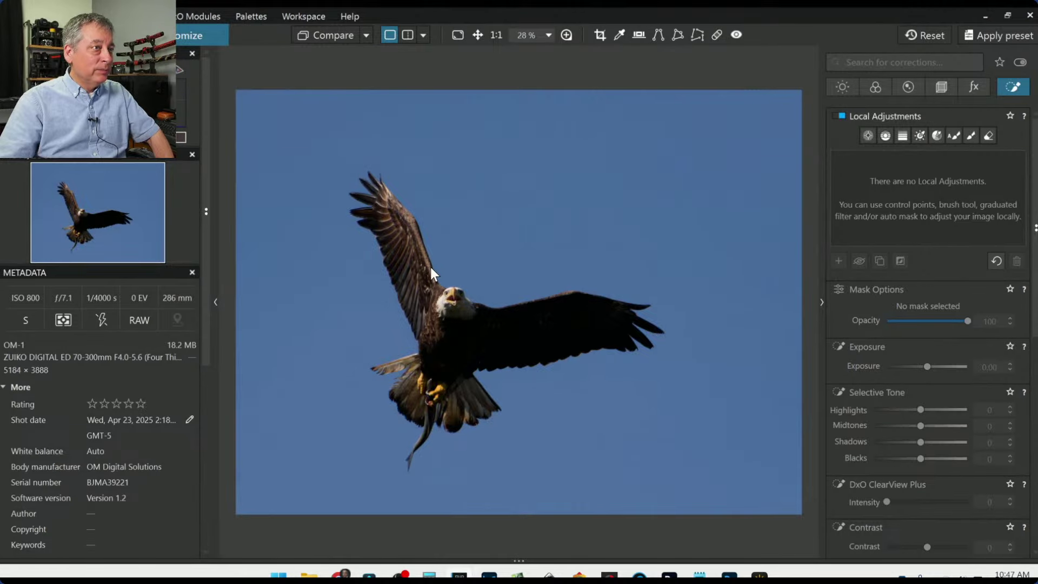
pyautogui.scroll(-1, 510, 347)
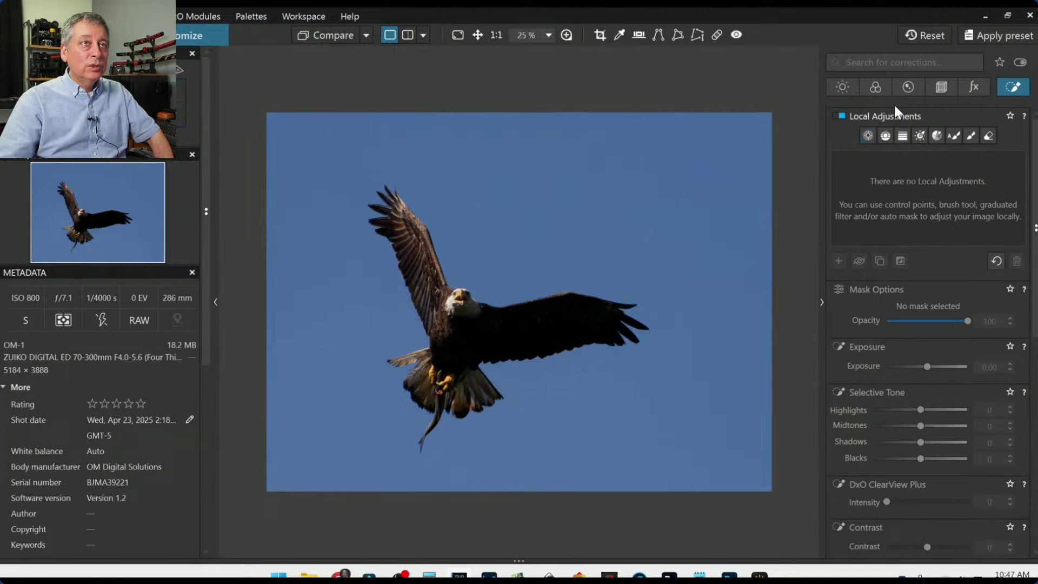
# Crop the eagle photo to a 1 × 1 aspect ratio at full height, framing the whole bird.
pyautogui.click(937, 84)
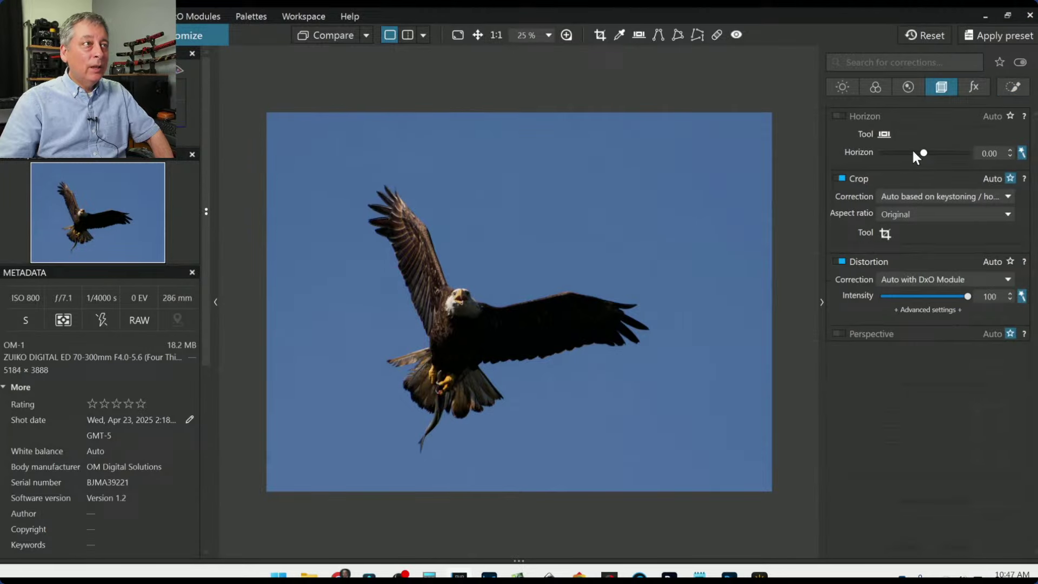
pyautogui.click(883, 234)
pyautogui.click(906, 215)
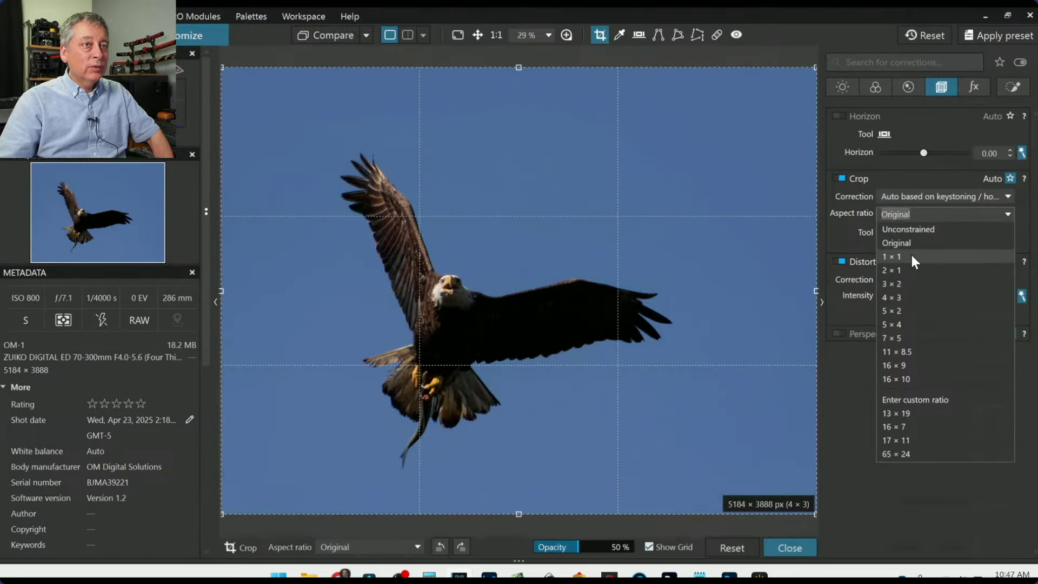
pyautogui.click(911, 257)
pyautogui.moveTo(618, 315); pyautogui.dragTo(606, 317)
pyautogui.press('Return')
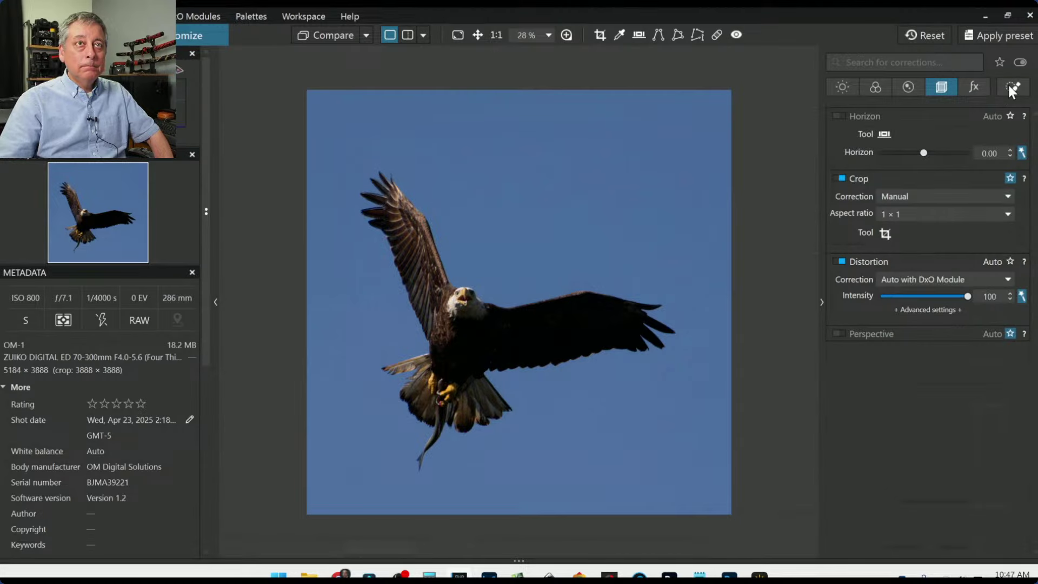
# Enable DxO Smart Lighting in Uniform mode at Slight, intensity 25, and set the Selective Tone shadows to 21.
pyautogui.click(842, 88)
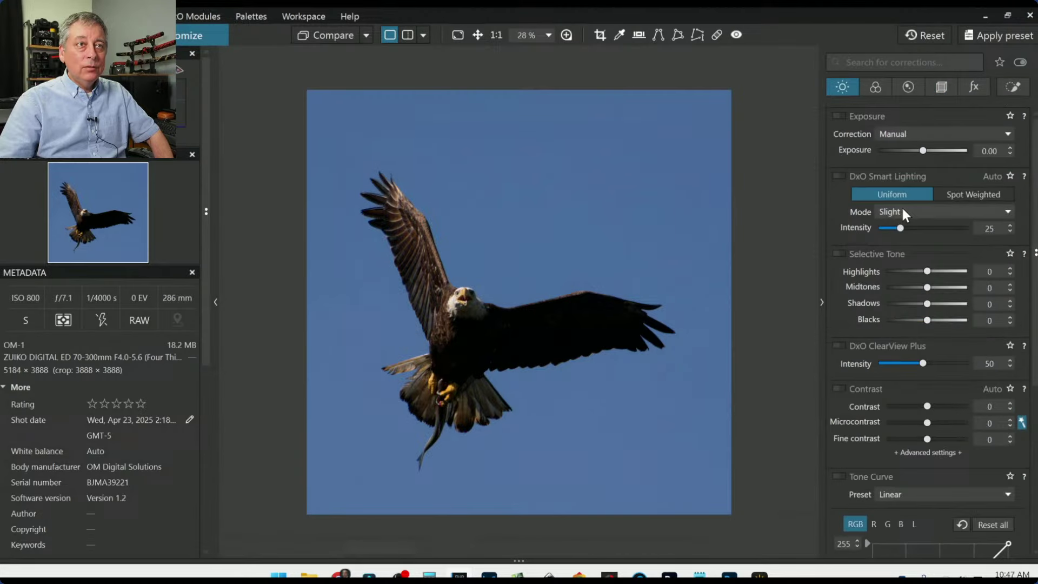
pyautogui.click(838, 176)
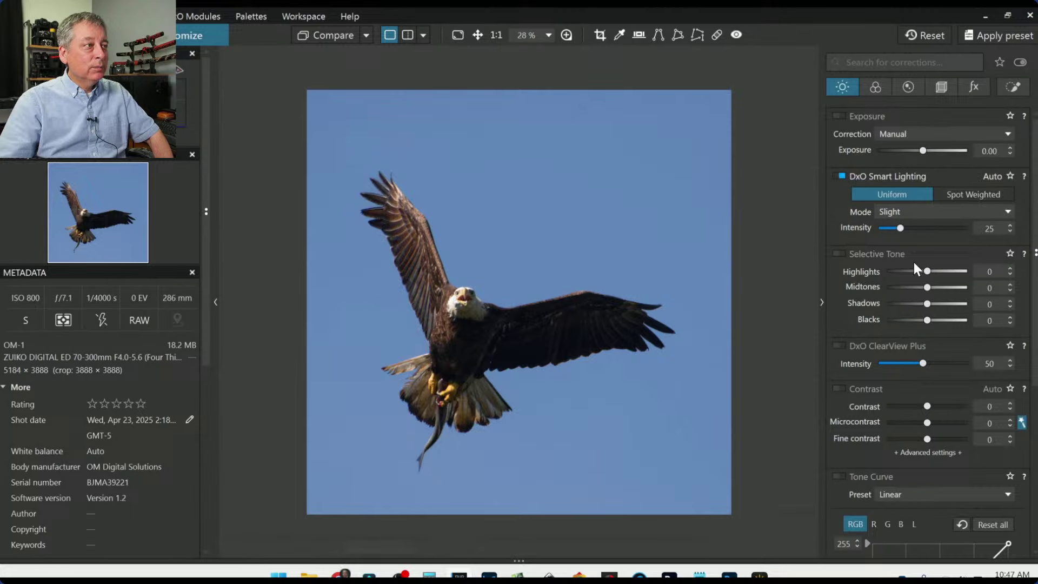
pyautogui.click(945, 303)
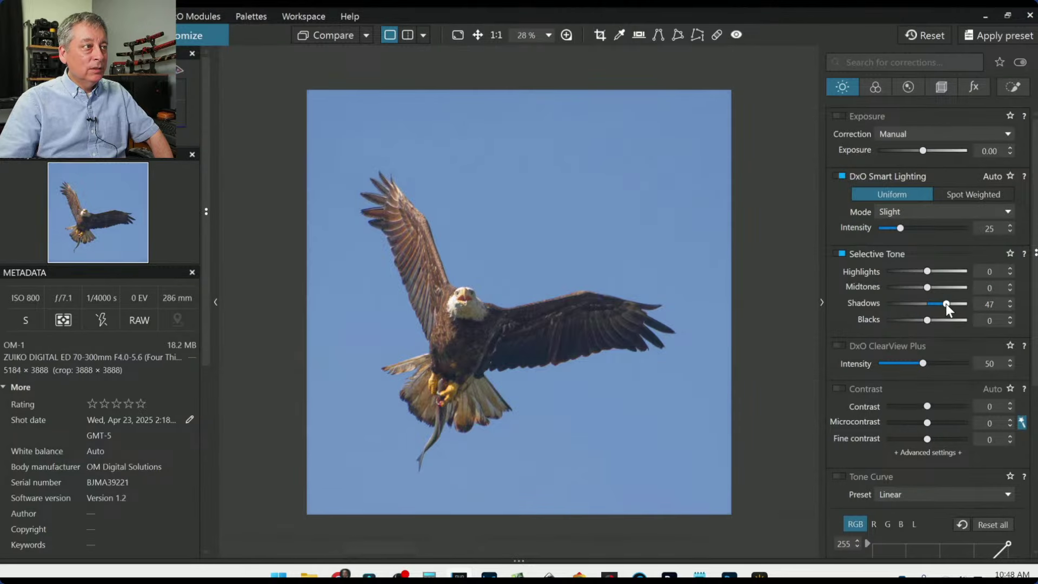
pyautogui.moveTo(945, 303); pyautogui.dragTo(937, 303)
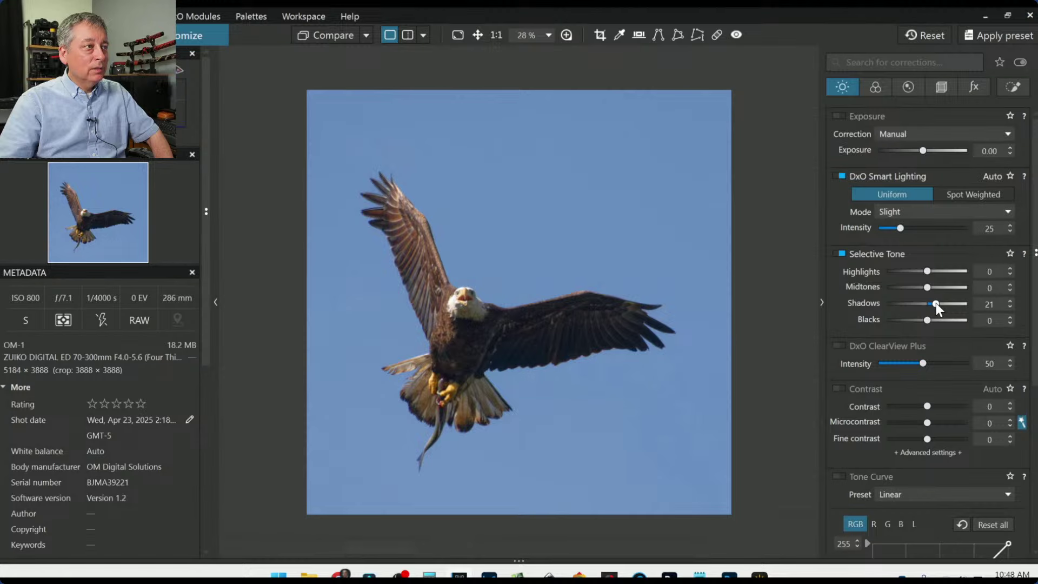
# Set the global Selective Tone shadows to 19 and place a control point on the eagle's white cheek with highlights at -46.
pyautogui.moveTo(936, 303); pyautogui.dragTo(934, 303)
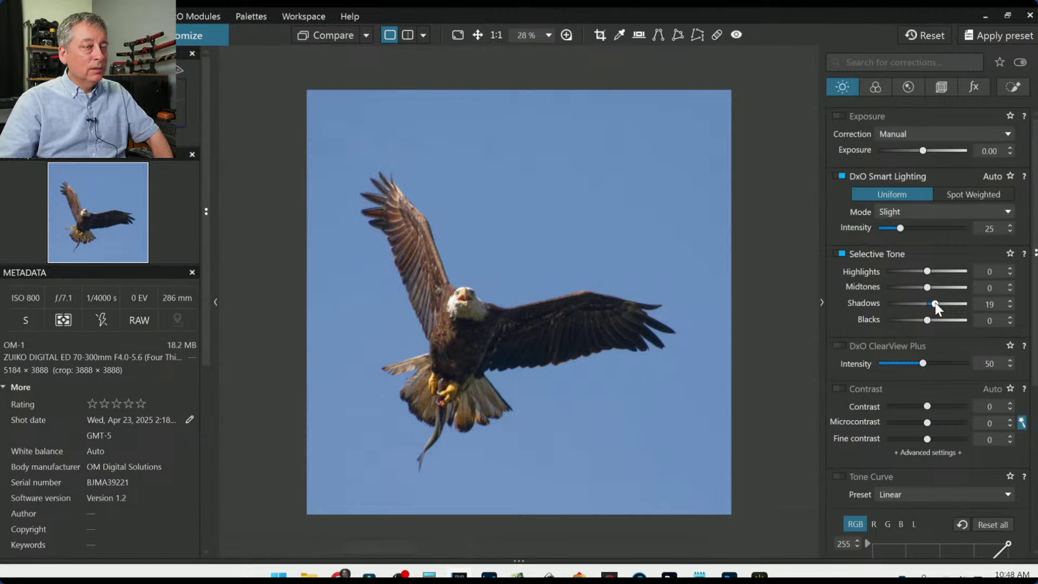
pyautogui.click(1013, 86)
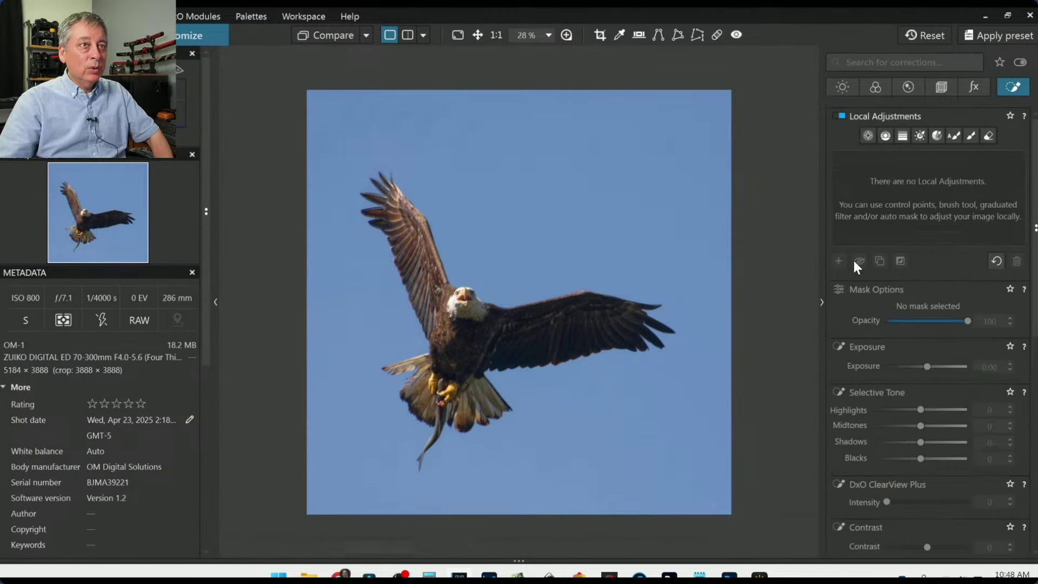
pyautogui.scroll(5, 449, 323)
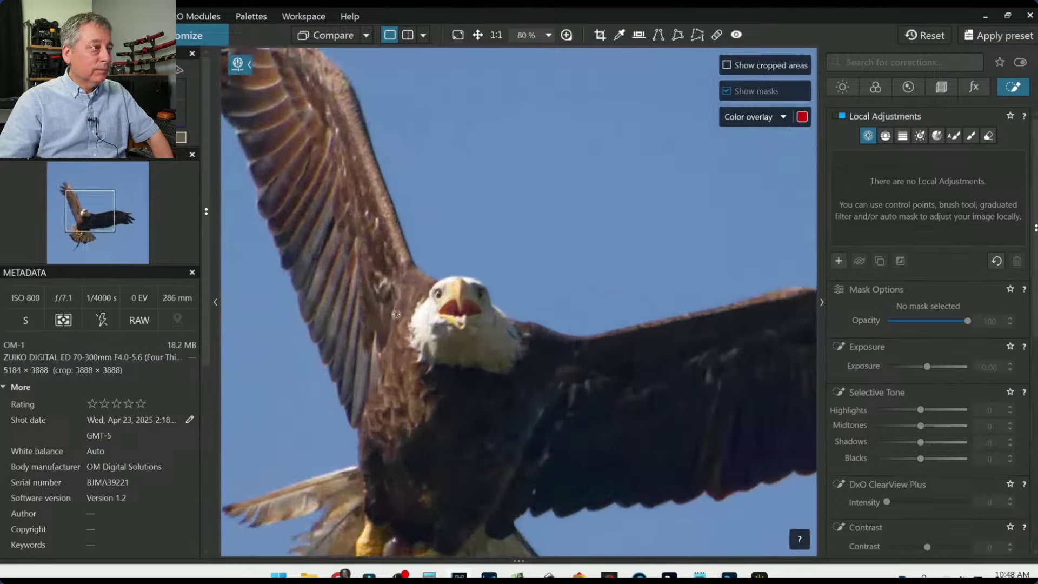
pyautogui.click(449, 323)
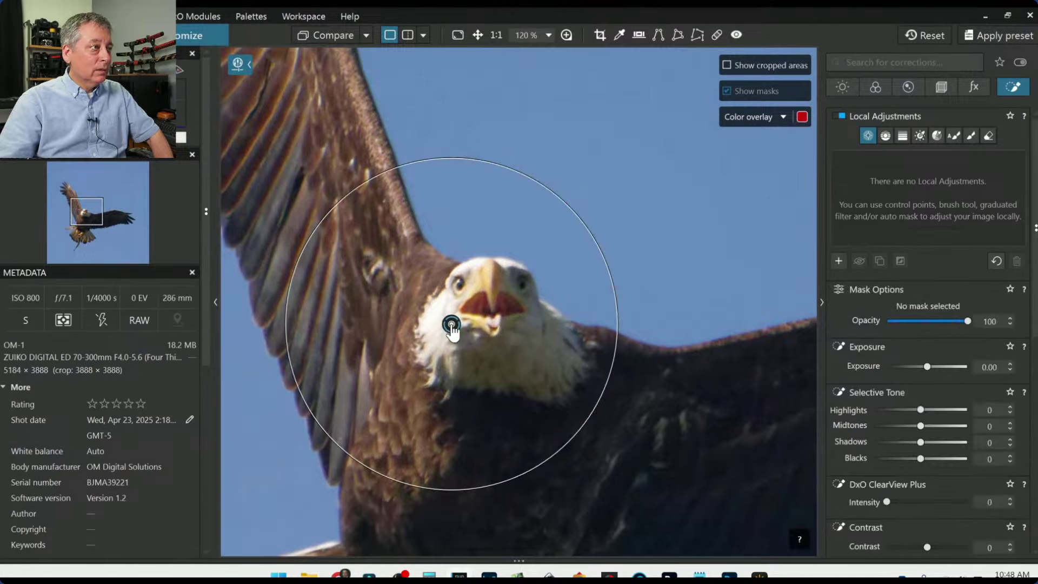
pyautogui.moveTo(449, 323); pyautogui.dragTo(442, 323)
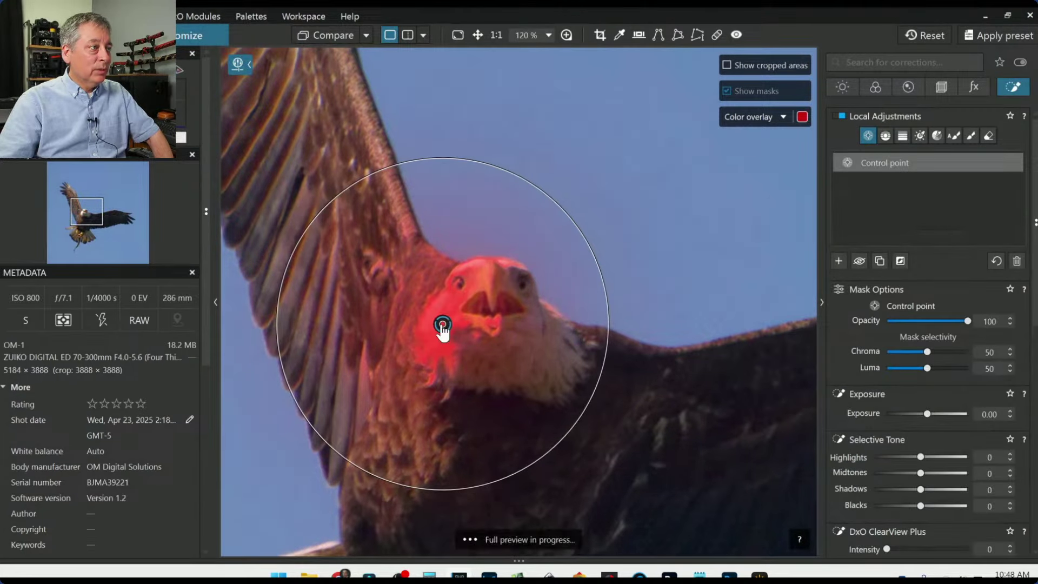
pyautogui.moveTo(920, 456); pyautogui.dragTo(899, 456)
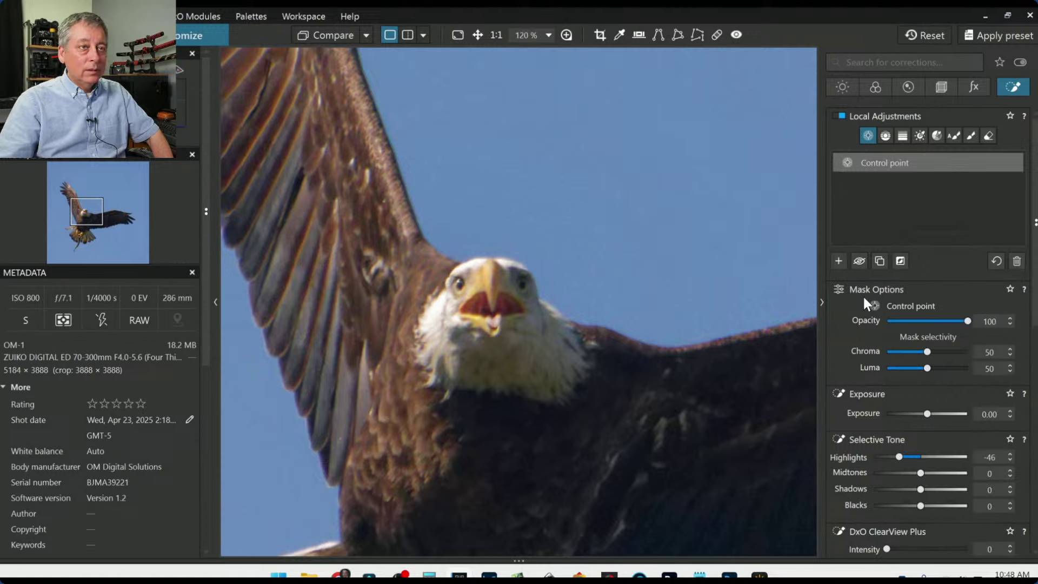
# Add a new local adjustment with small control points on both eyes, setting shadows to 36 and ClearView Plus intensity to 64.
pyautogui.click(839, 261)
pyautogui.click(457, 286)
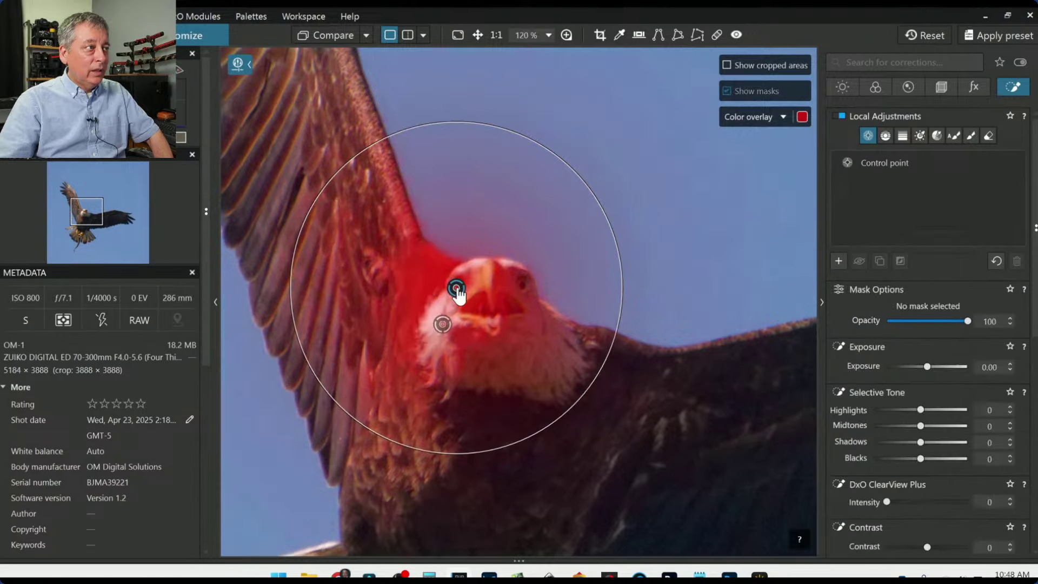
pyautogui.moveTo(452, 126); pyautogui.dragTo(464, 278)
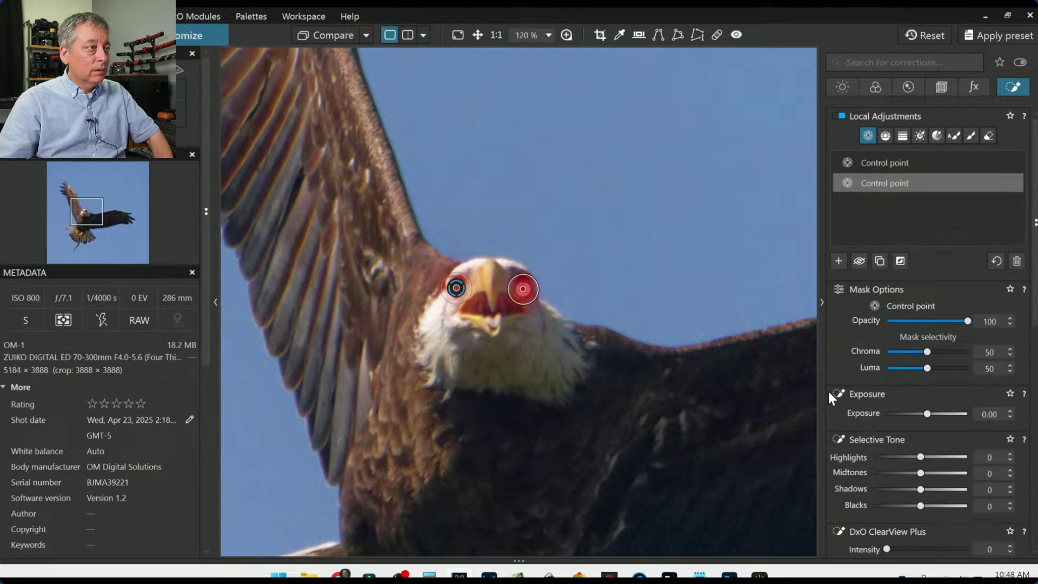
pyautogui.moveTo(920, 489); pyautogui.dragTo(937, 490)
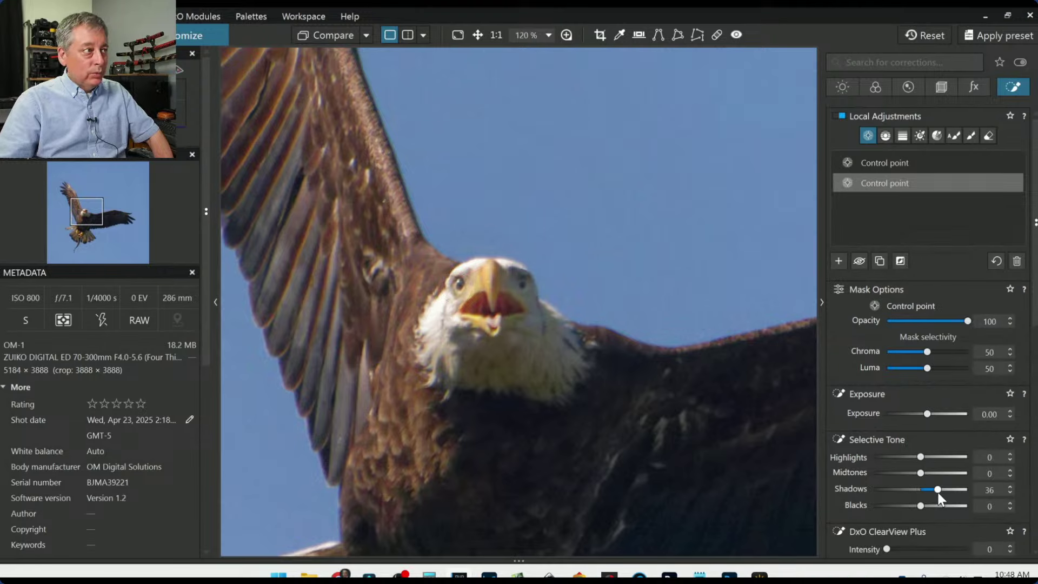
pyautogui.scroll(-1, 959, 527)
pyautogui.click(938, 484)
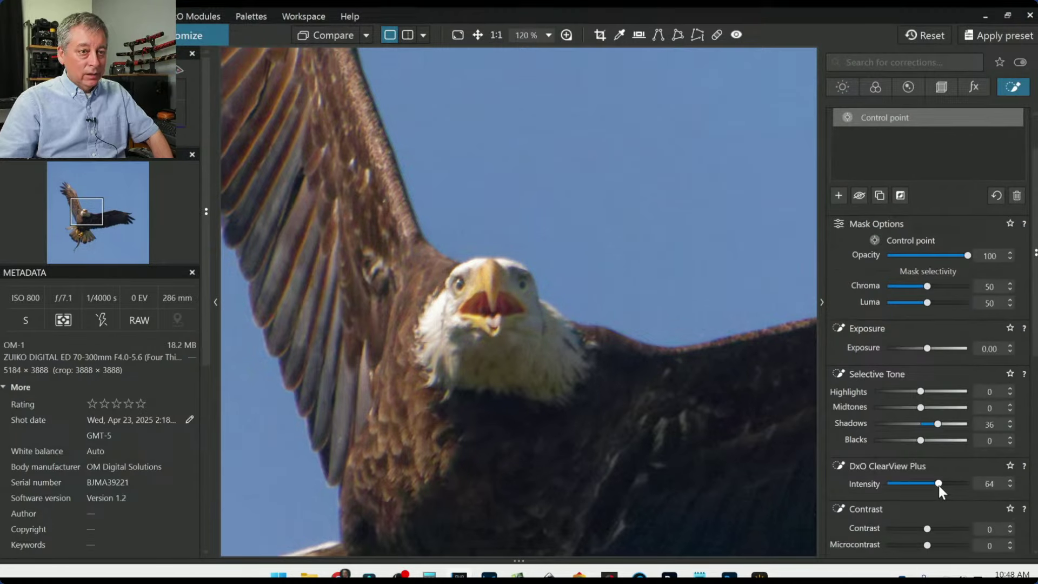
# For the eye adjustment, set the yellow HSL channel's saturation to 41 and widen its colour range towards orange.
pyautogui.scroll(-4, 951, 507)
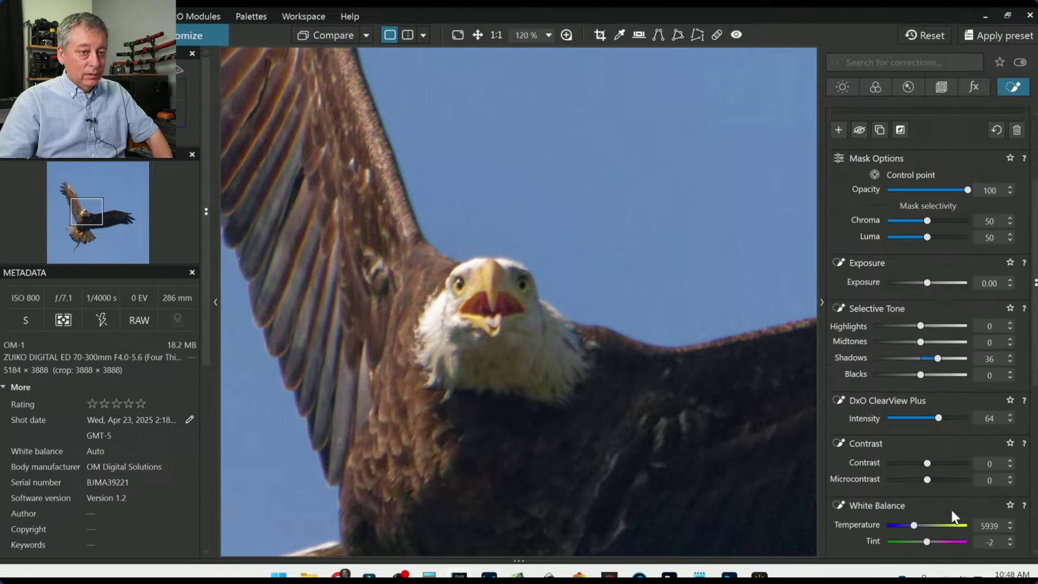
pyautogui.scroll(-1, 953, 507)
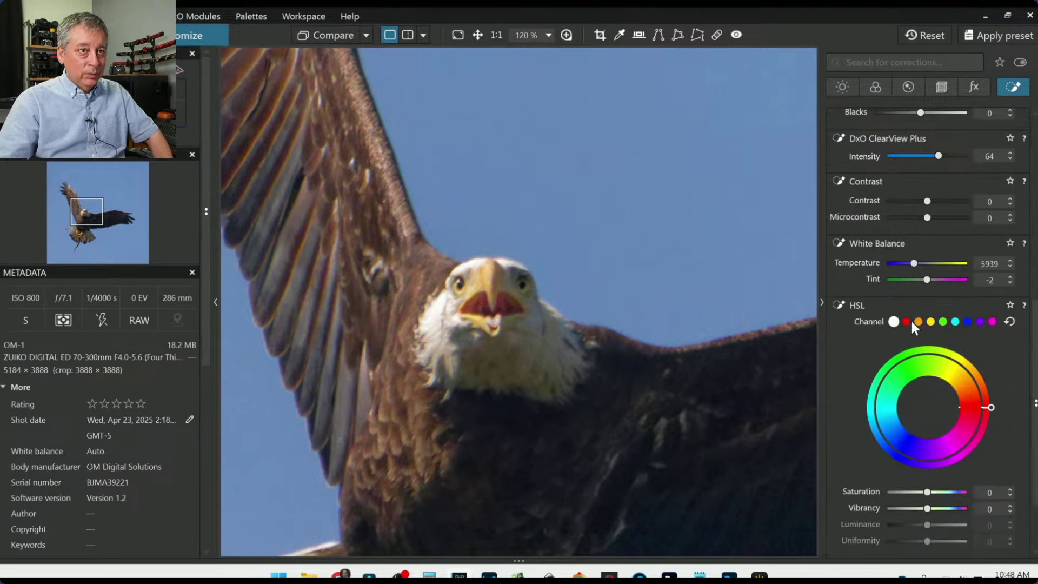
pyautogui.click(930, 321)
pyautogui.scroll(-2, 968, 447)
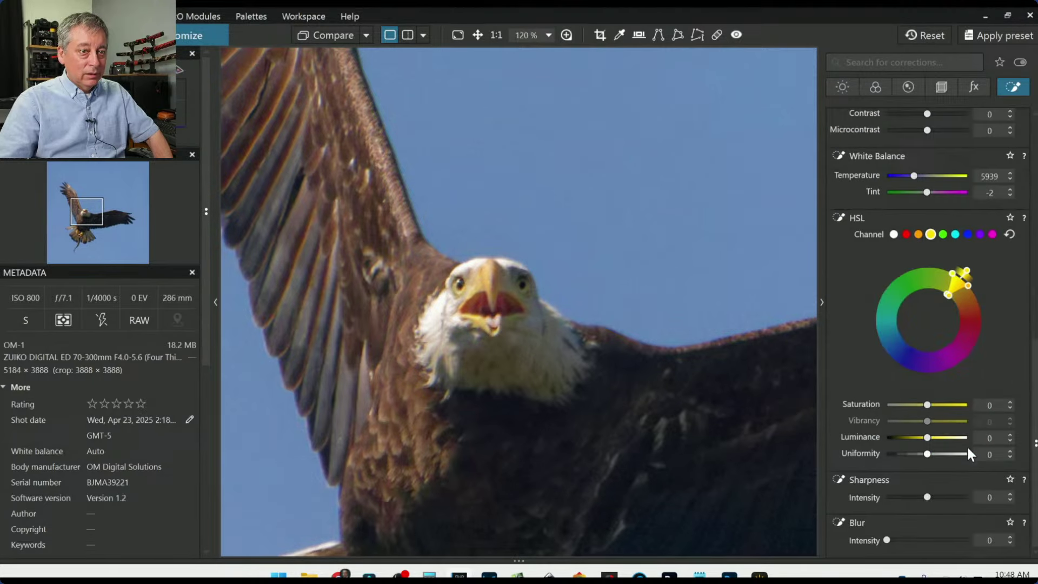
pyautogui.click(943, 404)
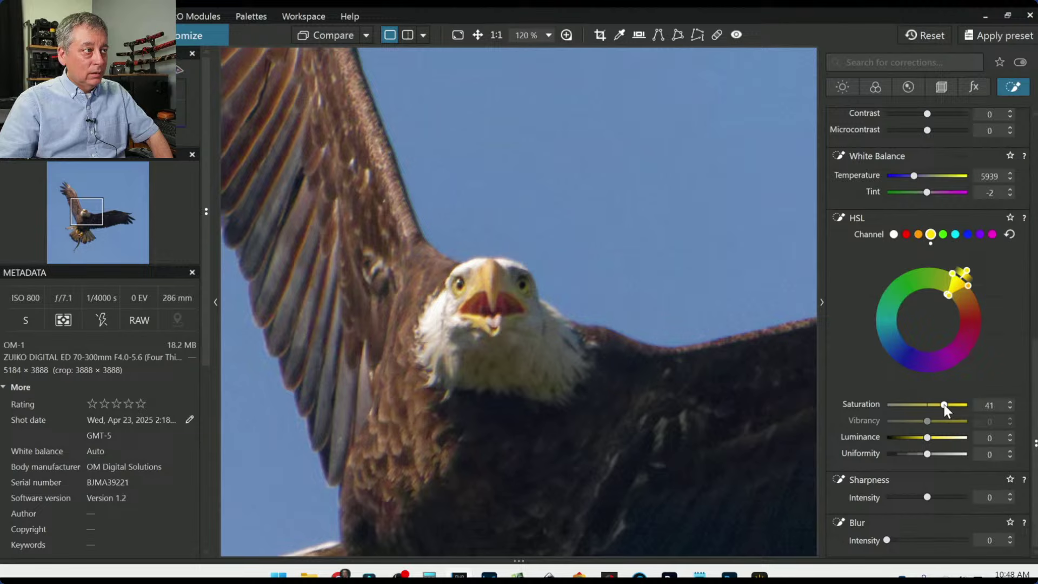
pyautogui.moveTo(952, 304); pyautogui.dragTo(957, 300)
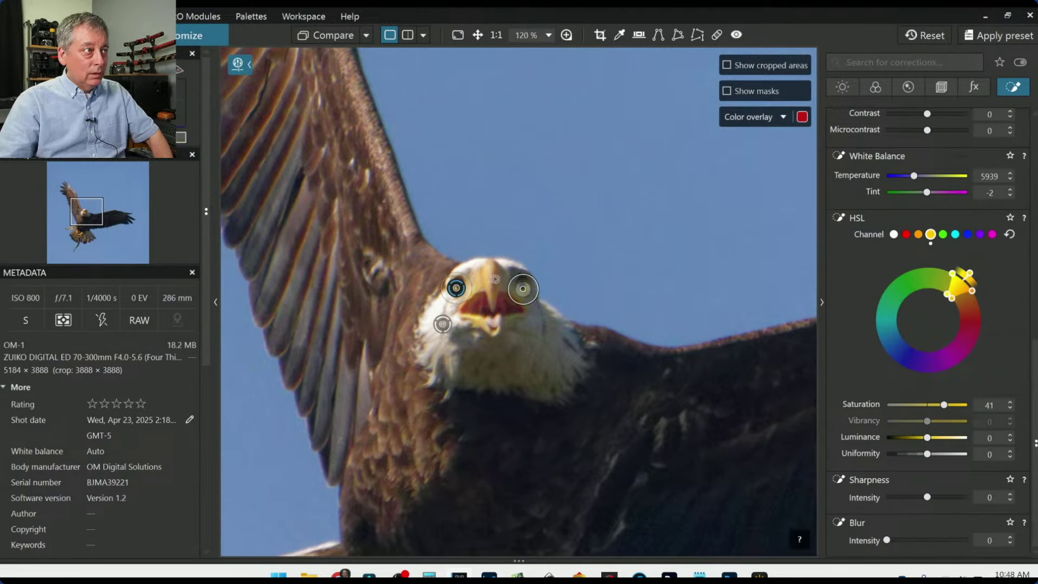
# Extend the eye adjustment with further control points on the upper beak, the lower beak and both yellow feet.
pyautogui.click(486, 277)
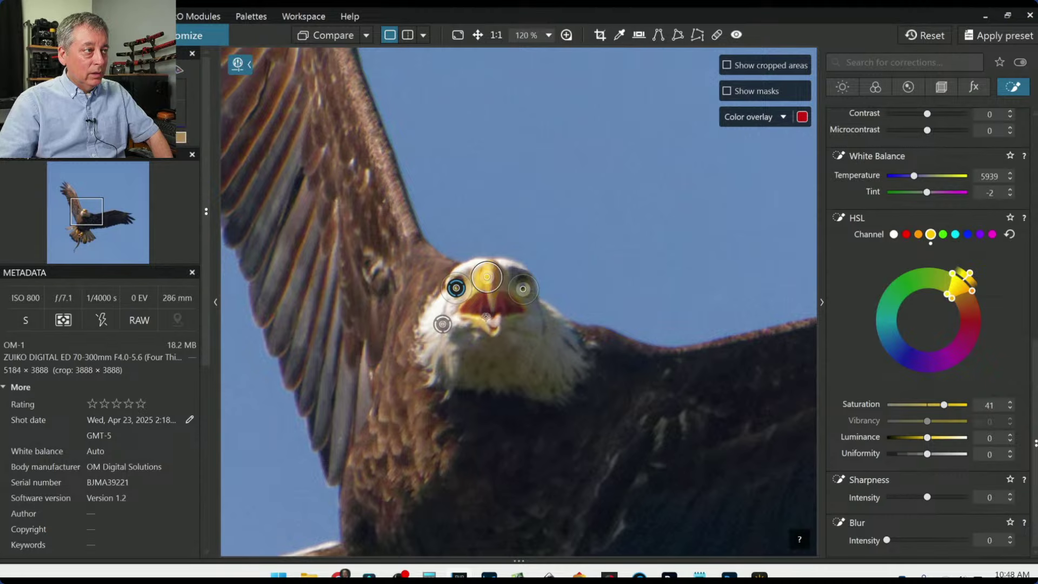
pyautogui.click(483, 321)
pyautogui.scroll(-5, 526, 364)
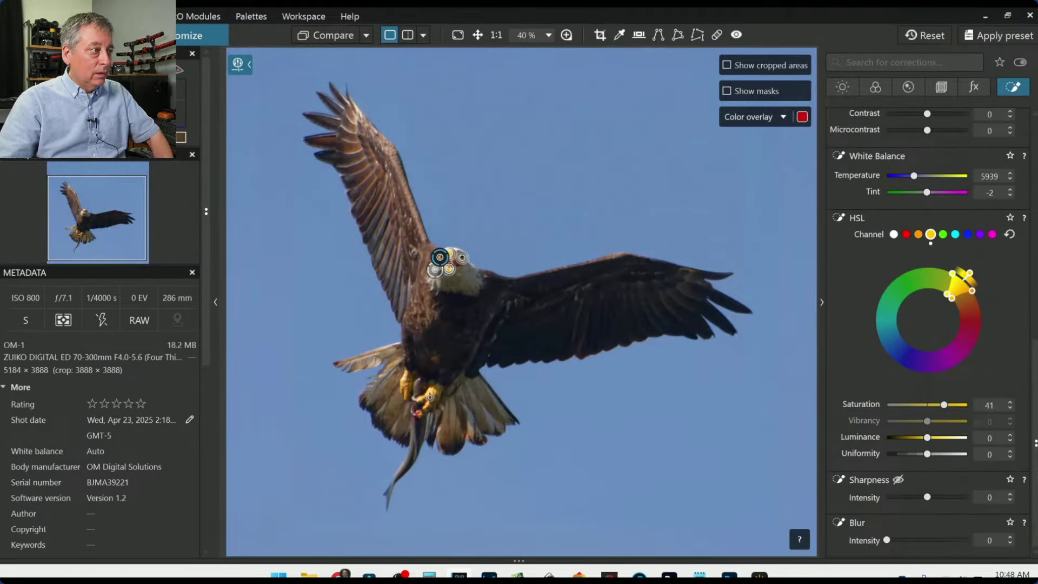
pyautogui.click(430, 398)
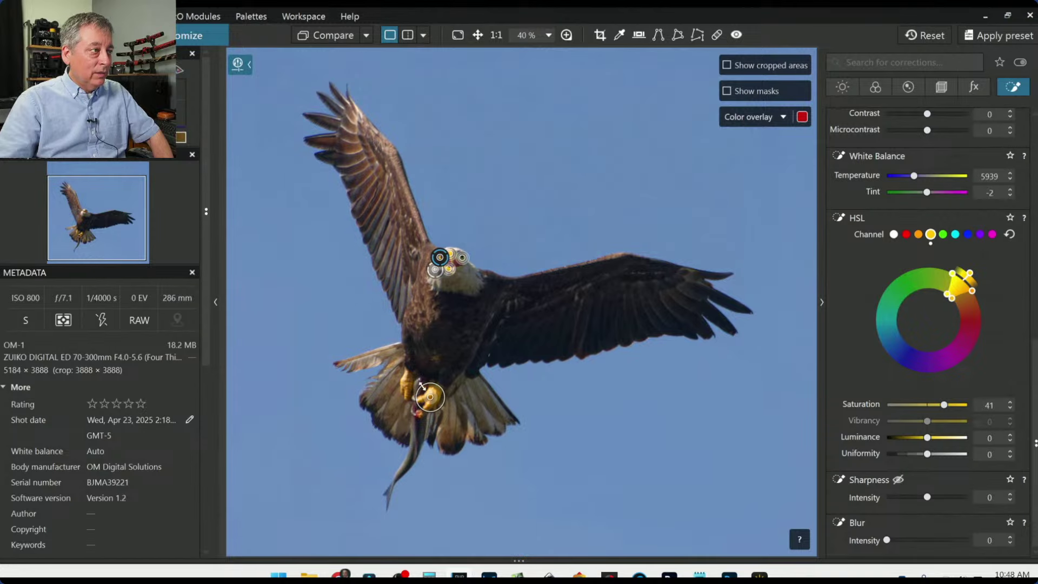
pyautogui.click(405, 380)
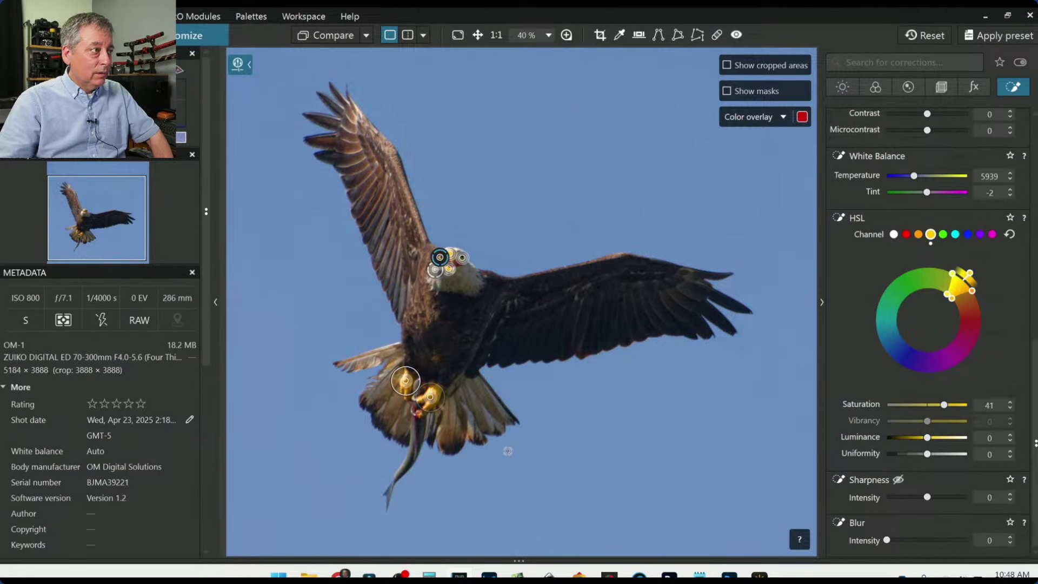
# Create a new local adjustment with control points covering the tail feathers on both sides of the feet.
pyautogui.scroll(4, 919, 309)
pyautogui.scroll(4, 895, 320)
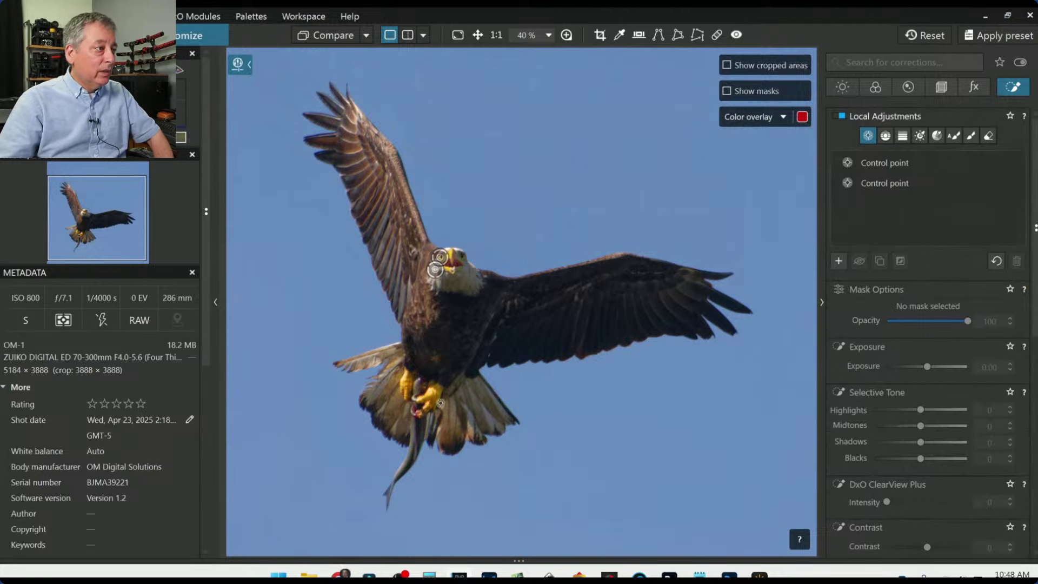
pyautogui.click(465, 397)
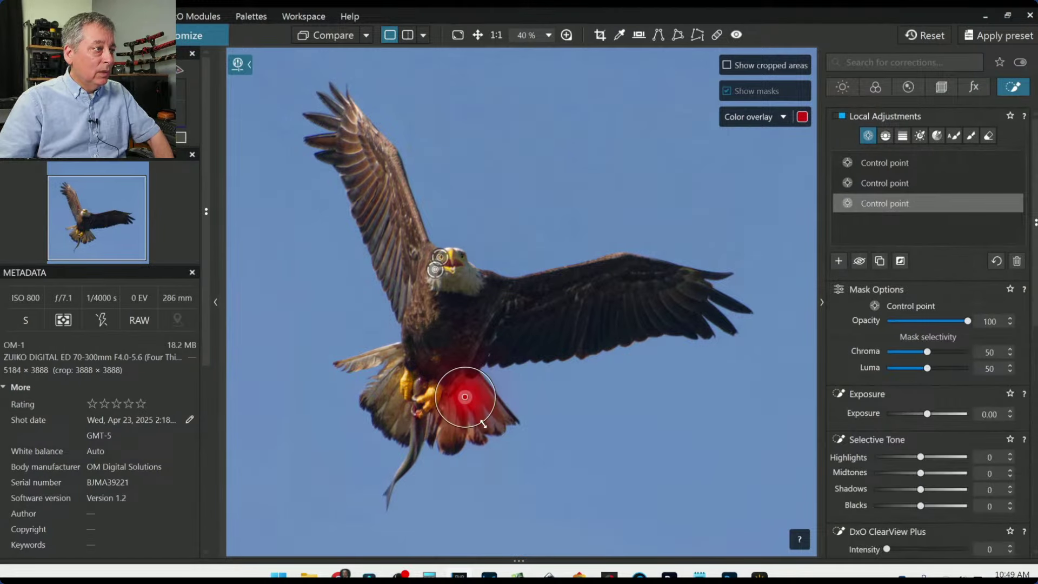
pyautogui.moveTo(465, 397); pyautogui.dragTo(470, 415)
pyautogui.click(388, 395)
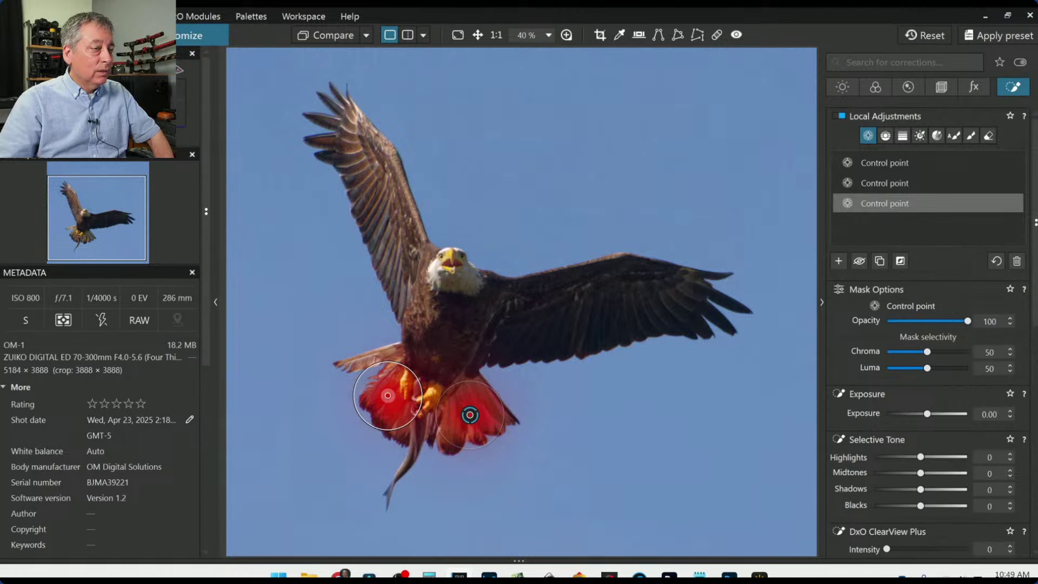
# Brighten the tail feathers with highlights at 58 and midtones at 42, and set their microcontrast to 43.
pyautogui.click(948, 456)
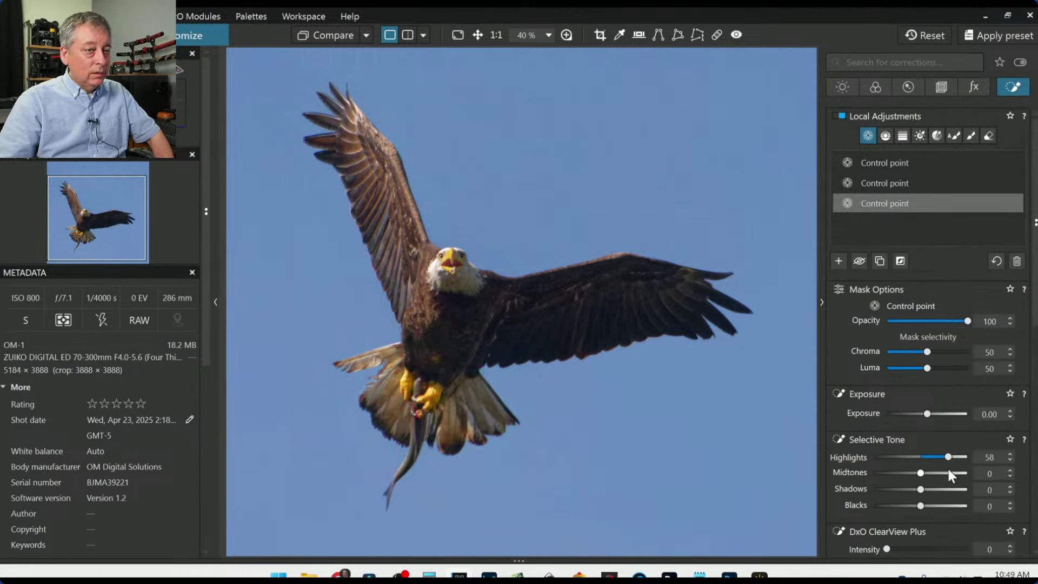
pyautogui.click(942, 472)
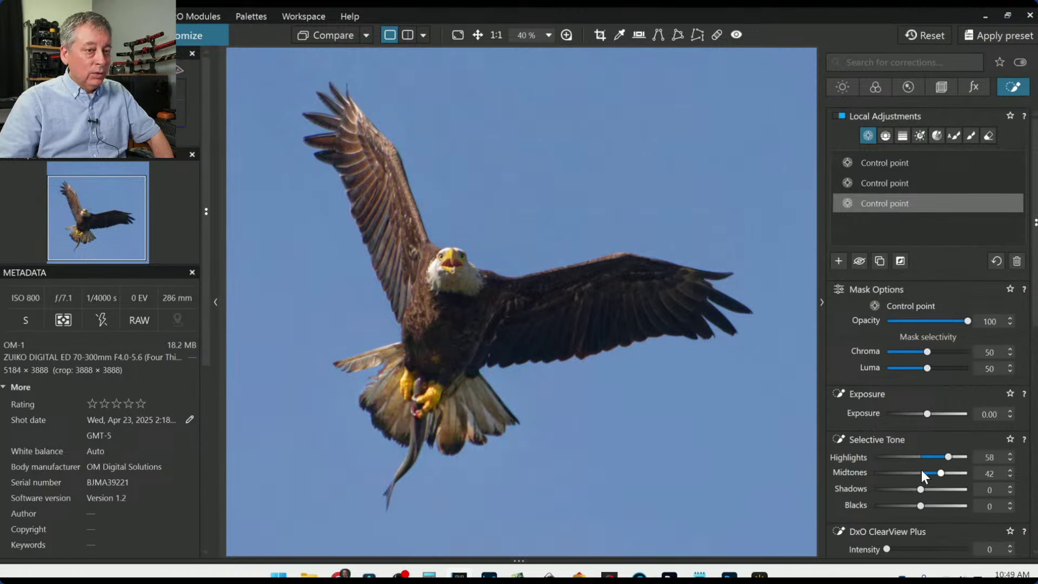
pyautogui.scroll(-3, 908, 471)
pyautogui.click(944, 446)
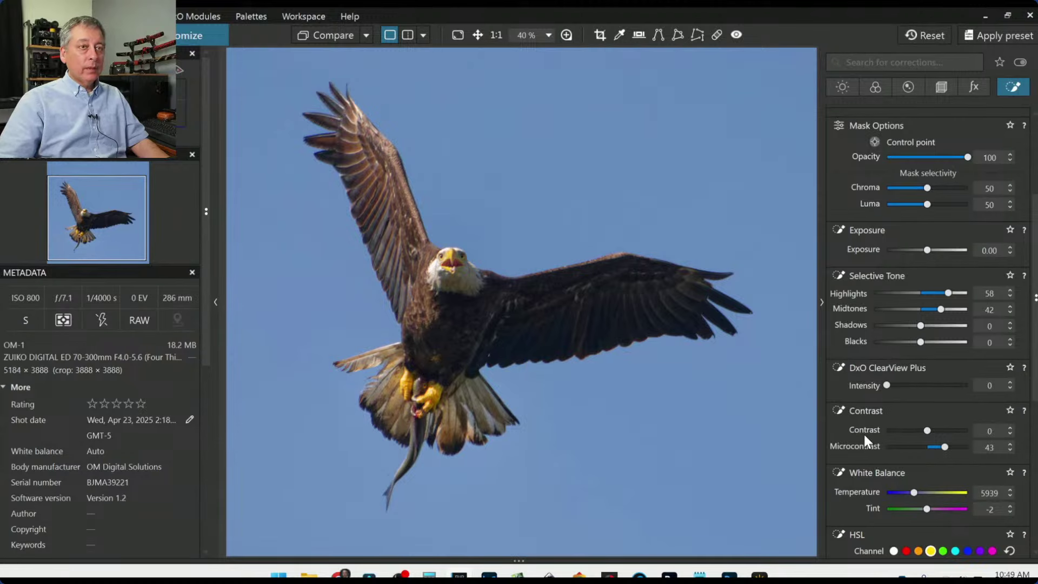
# Create a new local adjustment with three control points covering the eagle's raised wing.
pyautogui.scroll(3, 887, 283)
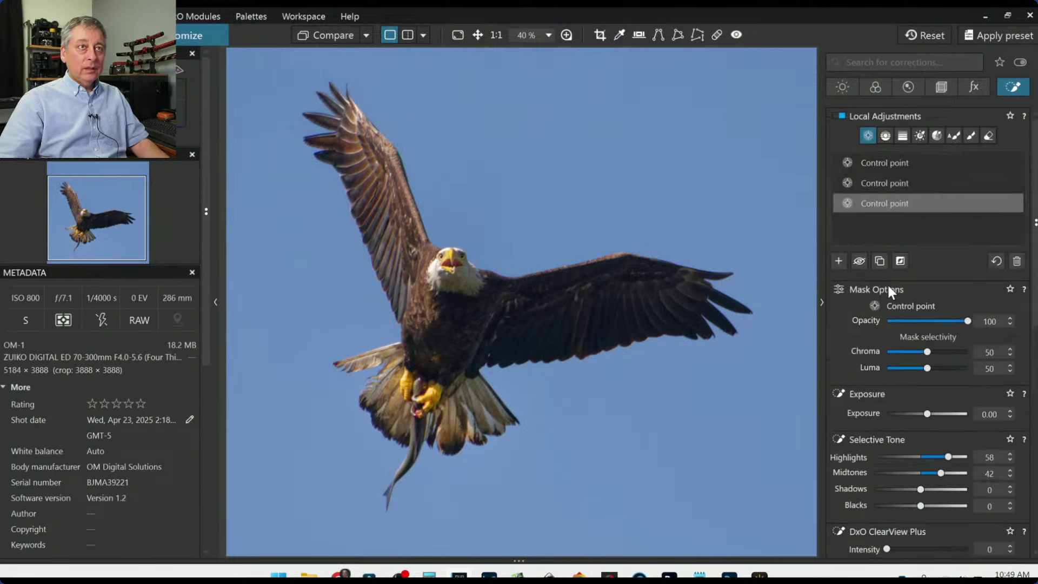
pyautogui.click(837, 261)
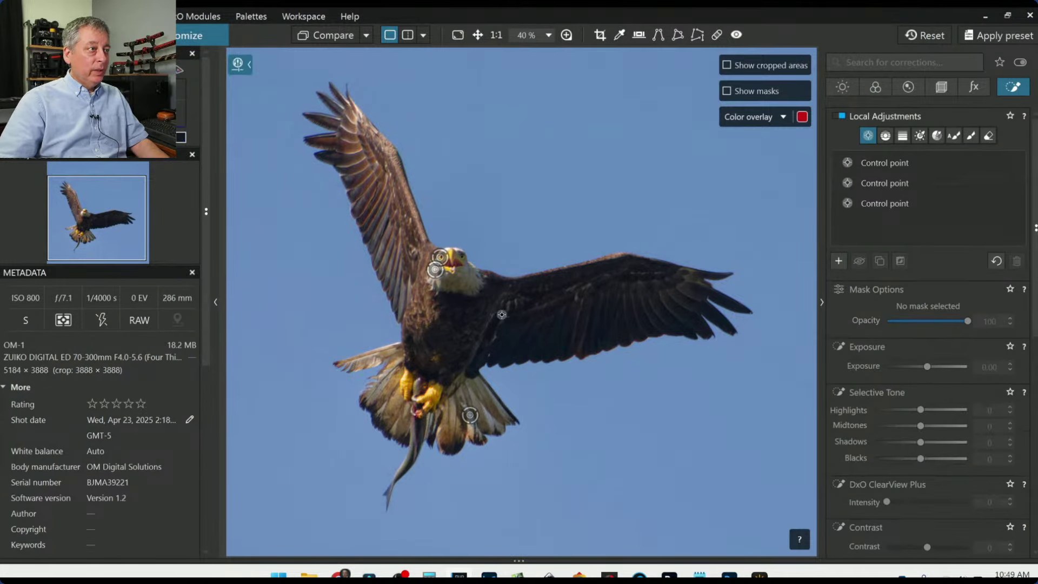
pyautogui.click(390, 156)
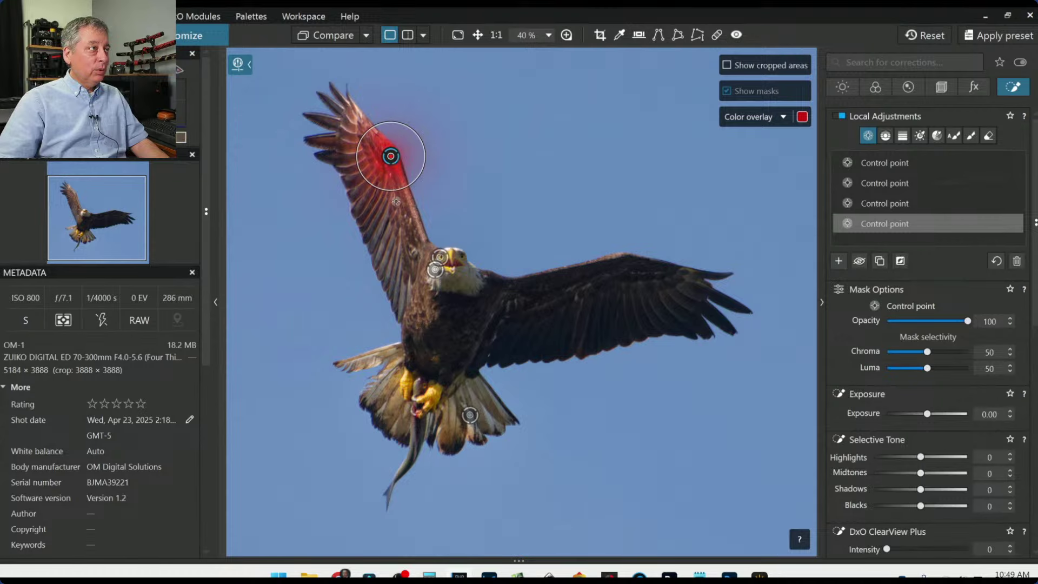
pyautogui.click(374, 199)
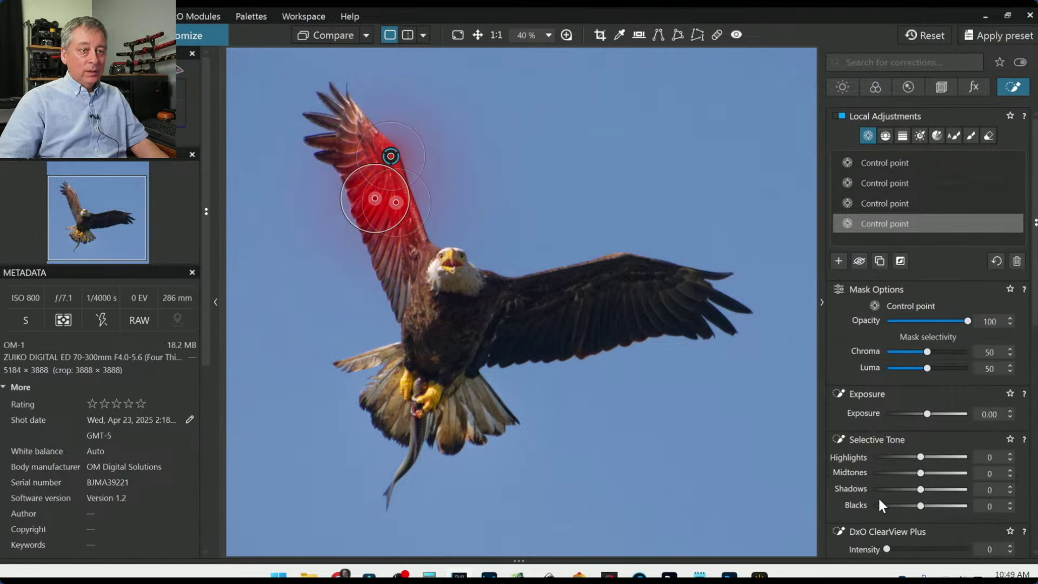
# Set the raised wing's microcontrast to 56, ClearView Plus intensity to 24, and vibrancy to 52 on the HSL master channel.
pyautogui.scroll(-3, 878, 497)
pyautogui.click(950, 446)
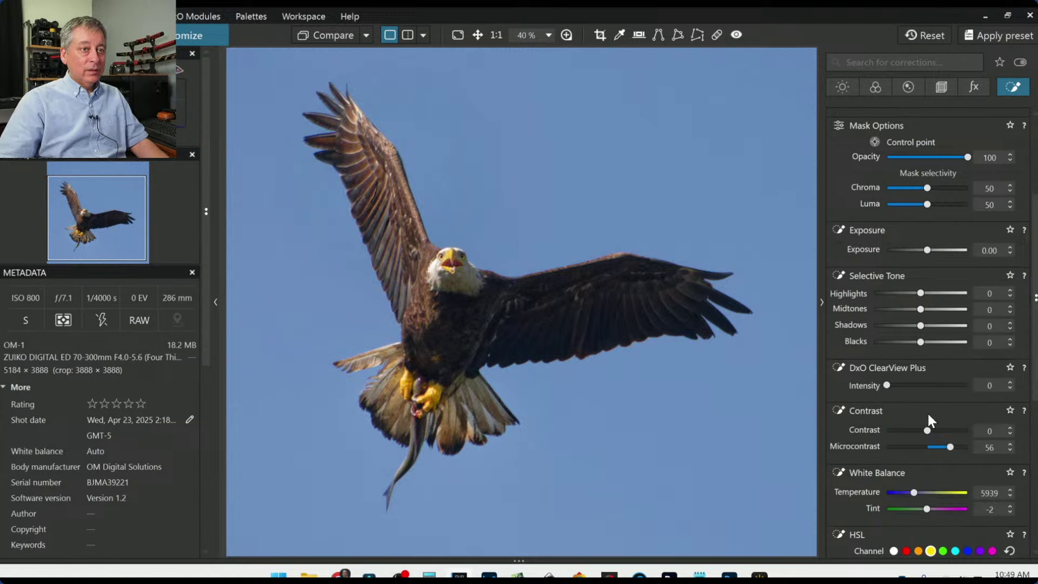
pyautogui.click(906, 385)
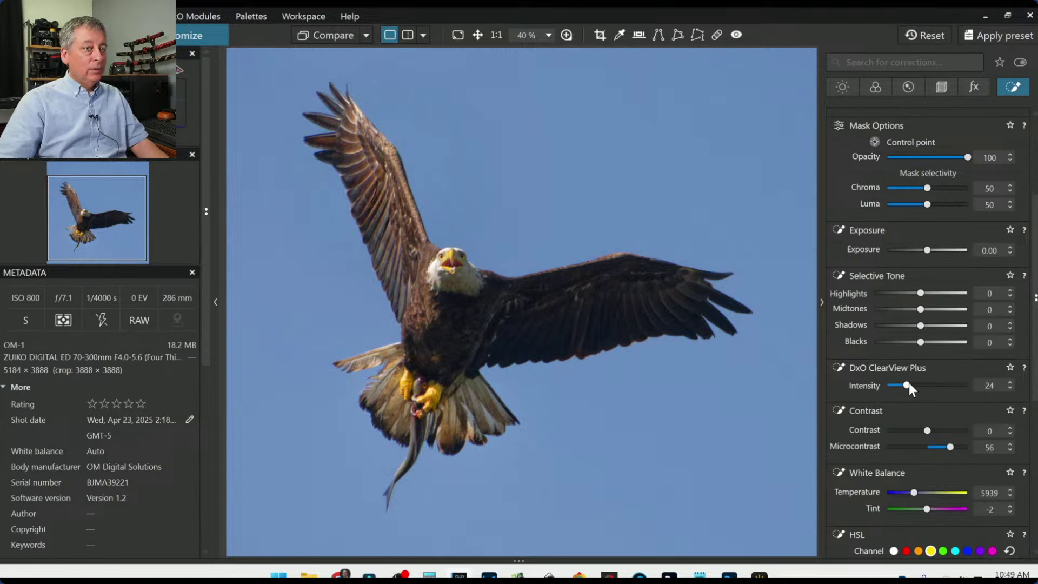
pyautogui.scroll(-5, 912, 441)
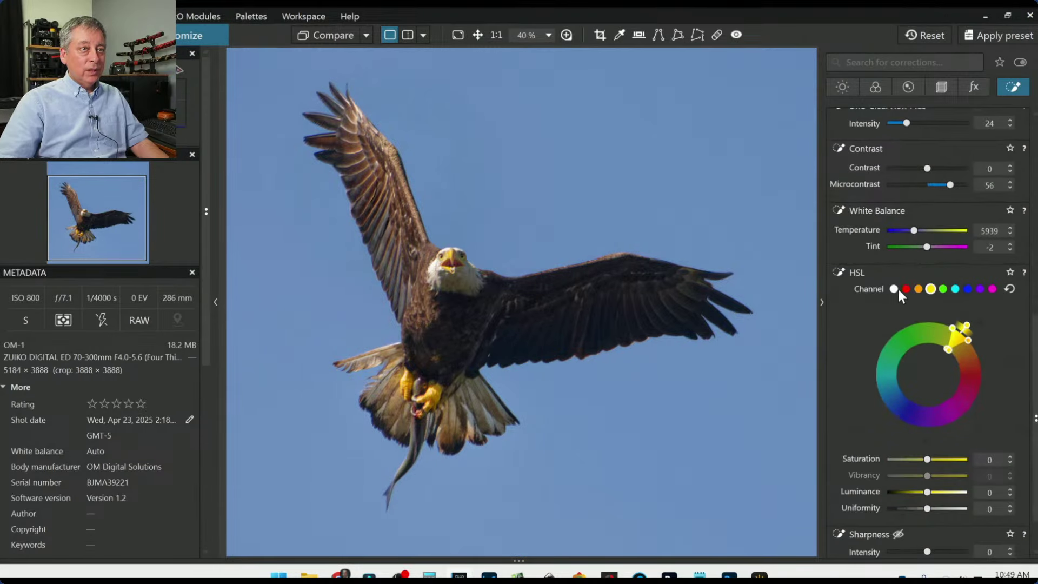
pyautogui.click(895, 289)
pyautogui.click(948, 475)
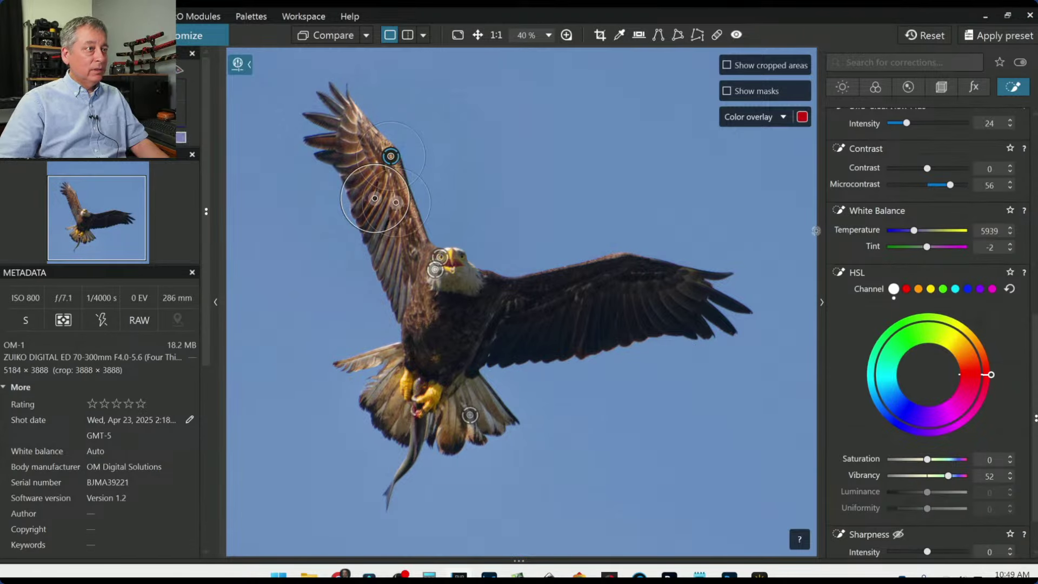
# Create a new local adjustment with three control points along the eagle's dark outstretched wing, enlarging them to cover it.
pyautogui.scroll(8, 873, 337)
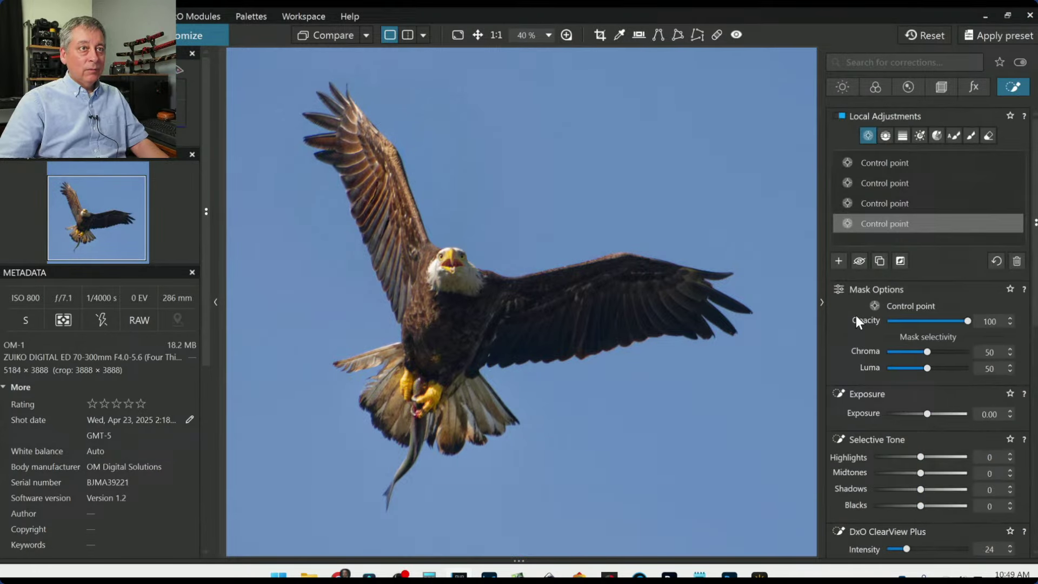
pyautogui.click(840, 261)
pyautogui.click(526, 321)
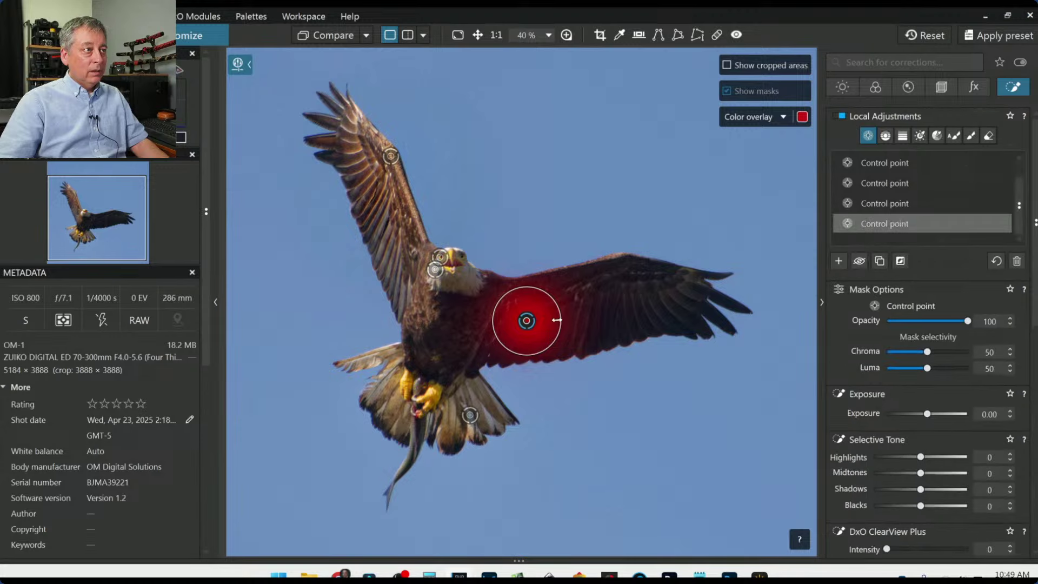
pyautogui.click(662, 297)
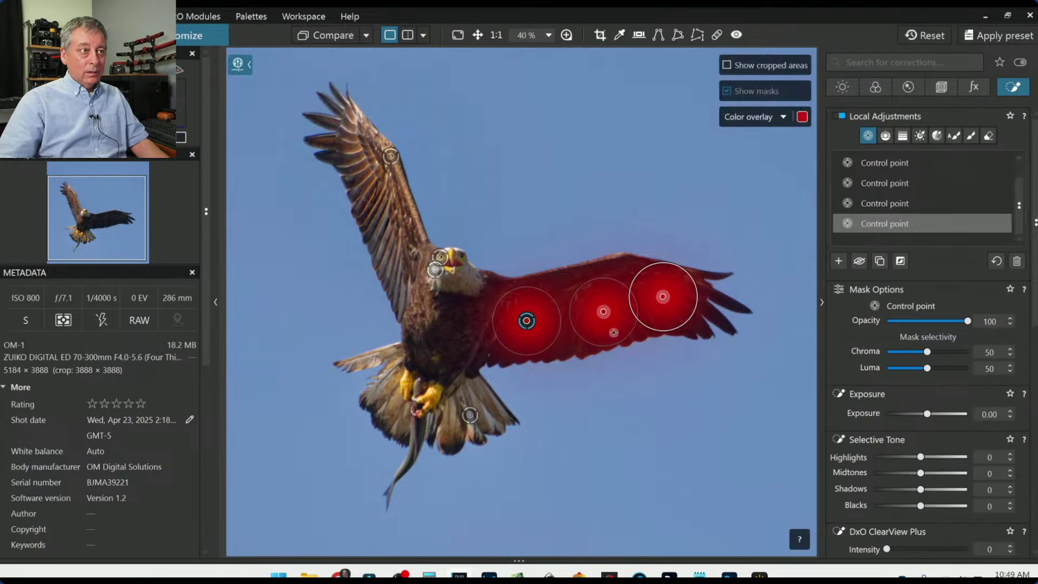
pyautogui.moveTo(560, 317); pyautogui.dragTo(605, 313)
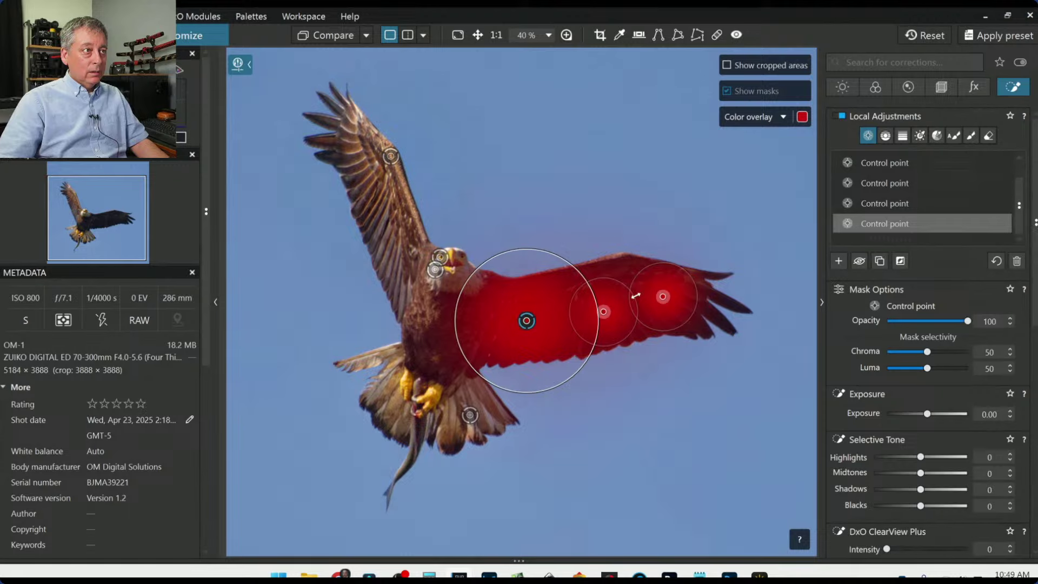
pyautogui.click(604, 312)
pyautogui.moveTo(695, 295); pyautogui.dragTo(704, 295)
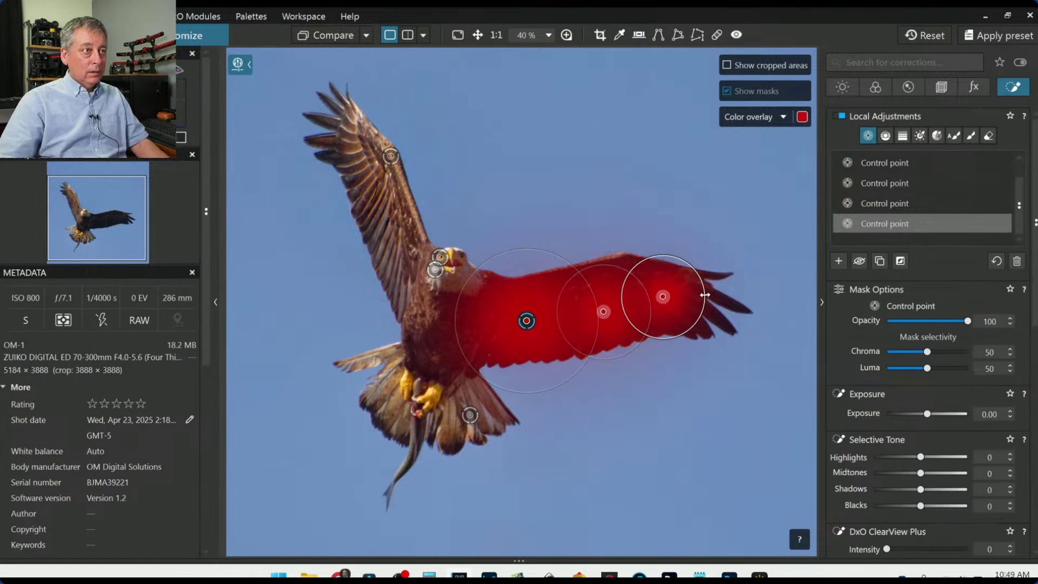
# Set the outstretched wing's shadows to 20, ClearView Plus intensity to 46 and microcontrast to 72, and deselect the mask.
pyautogui.click(927, 489)
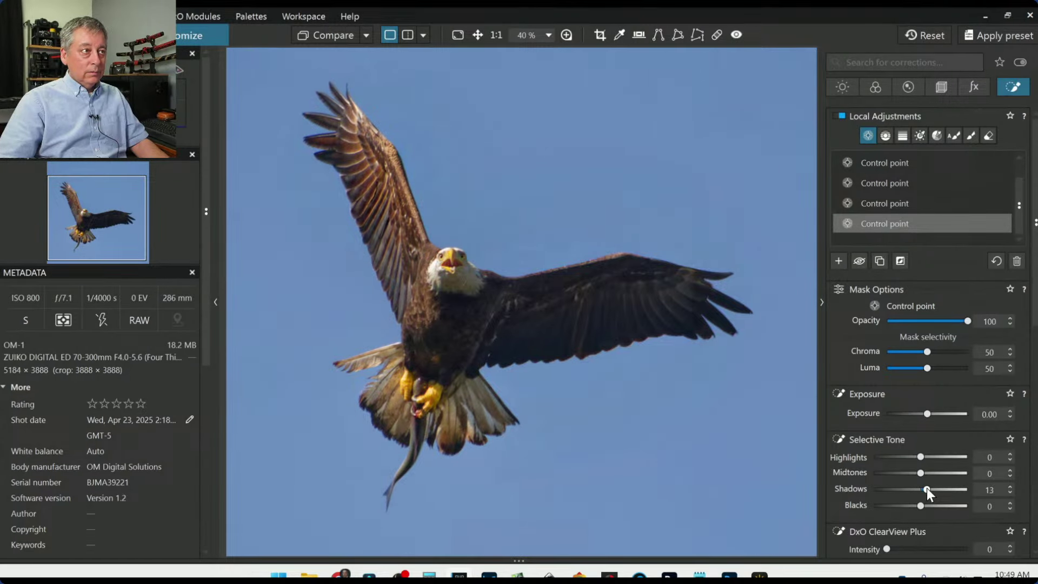
pyautogui.moveTo(927, 489); pyautogui.dragTo(930, 489)
pyautogui.scroll(-3, 906, 431)
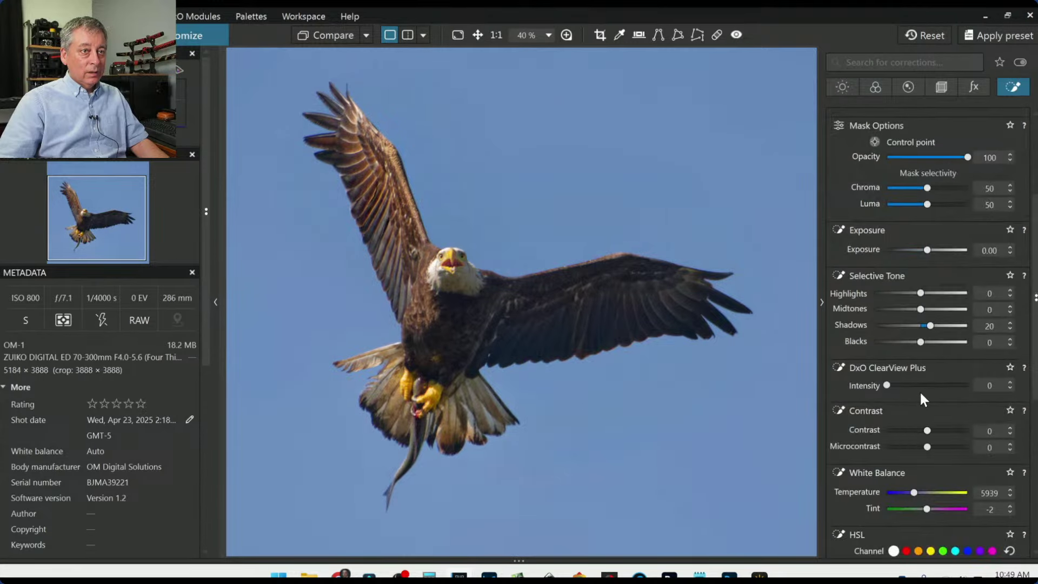
pyautogui.click(923, 385)
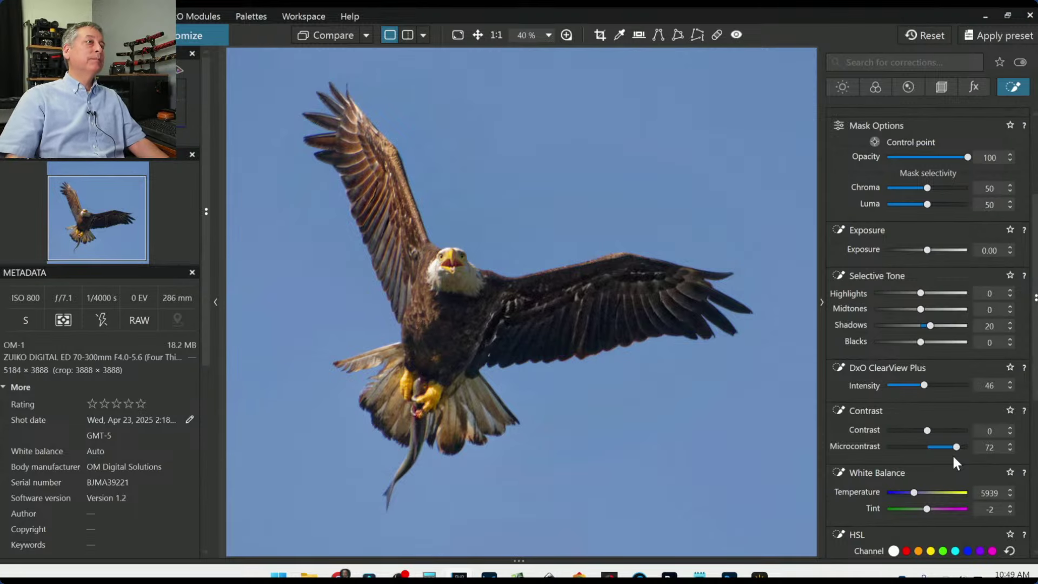
pyautogui.moveTo(748, 398)
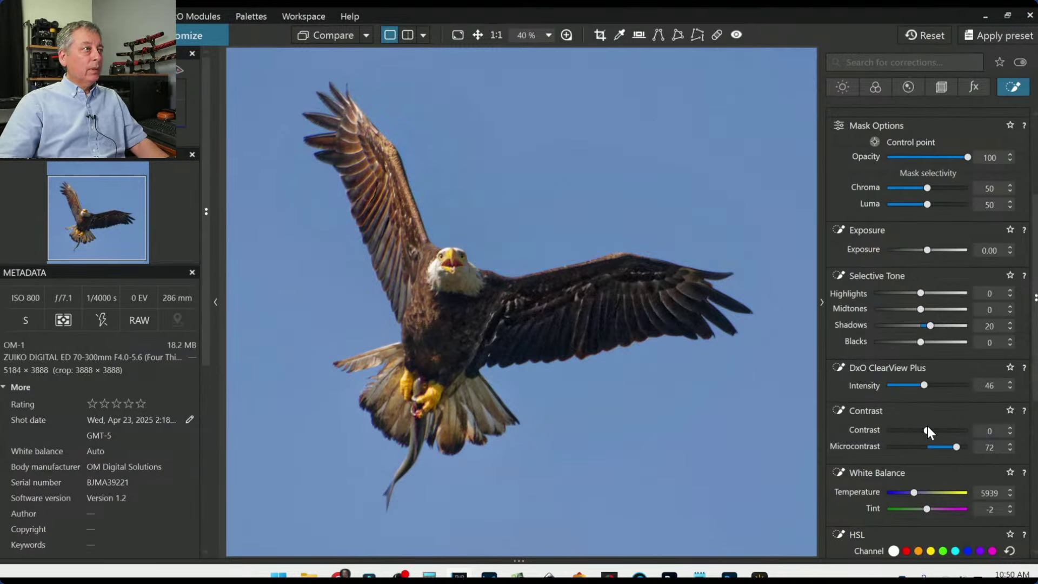
pyautogui.press('Escape')
# Create a new control-point adjustment on the eagle's neck and chest with shadows at 21 and microcontrast at 53.
pyautogui.scroll(3, 863, 294)
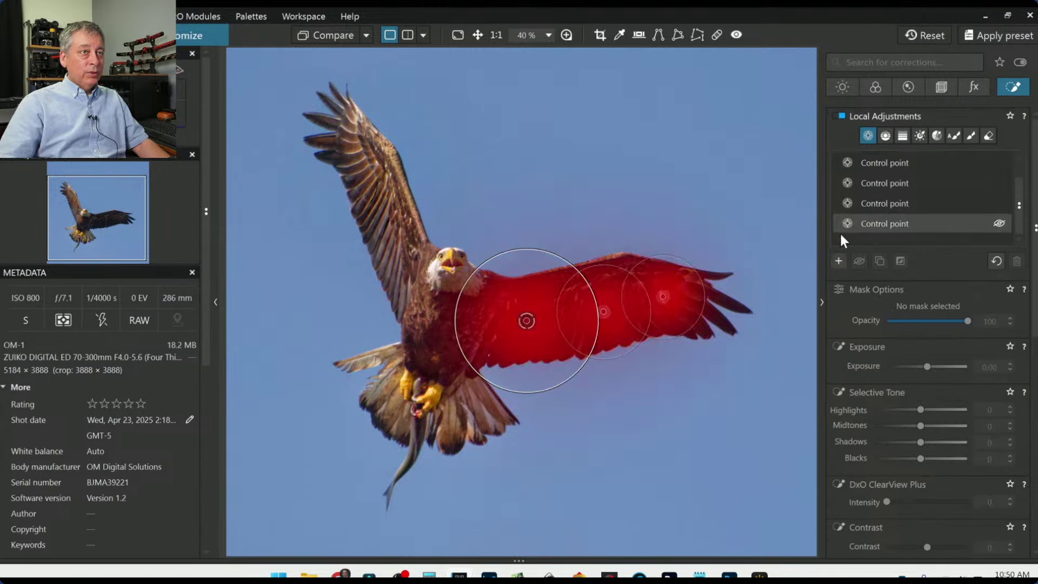
pyautogui.click(837, 259)
pyautogui.click(468, 274)
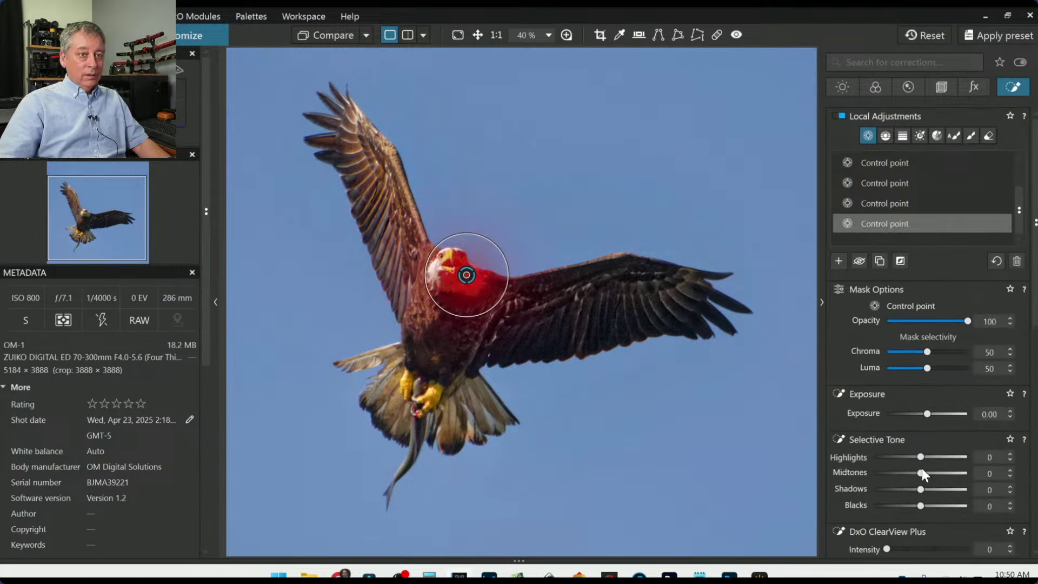
pyautogui.moveTo(921, 491); pyautogui.dragTo(930, 491)
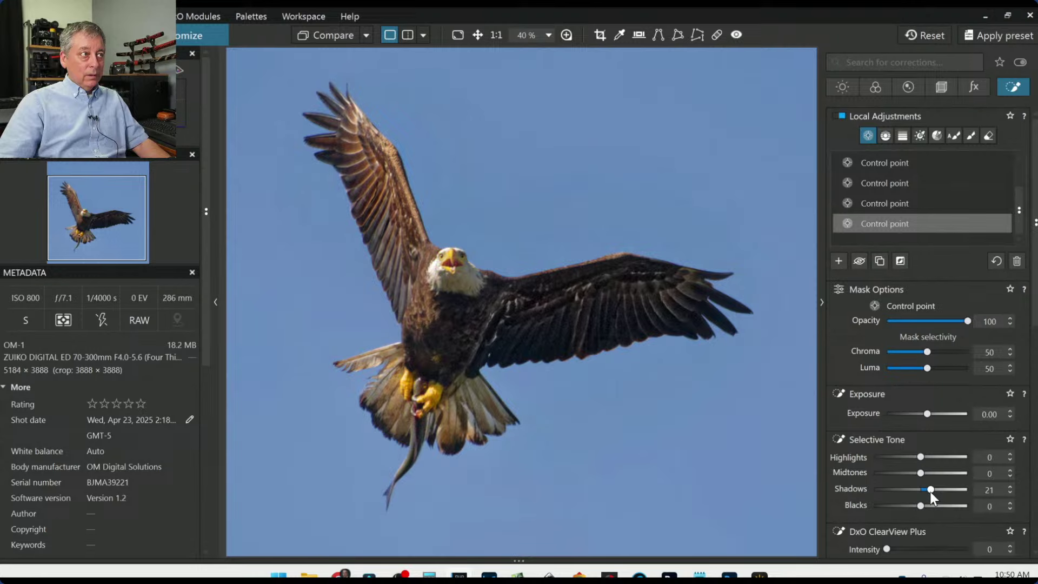
pyautogui.scroll(-4, 864, 442)
pyautogui.scroll(-1, 864, 442)
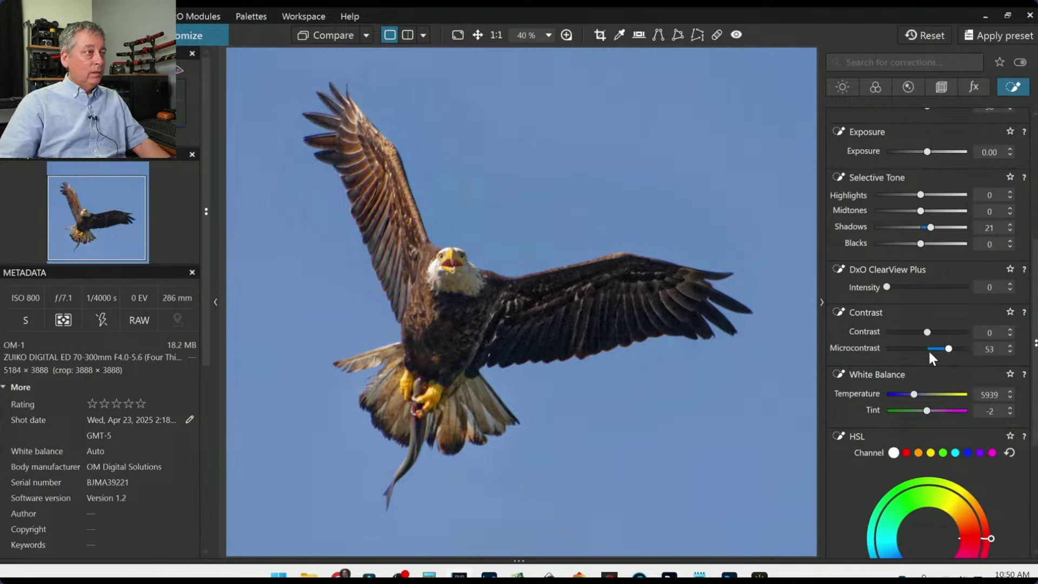
pyautogui.hotkey('ctrl', '0')
pyautogui.click(701, 390)
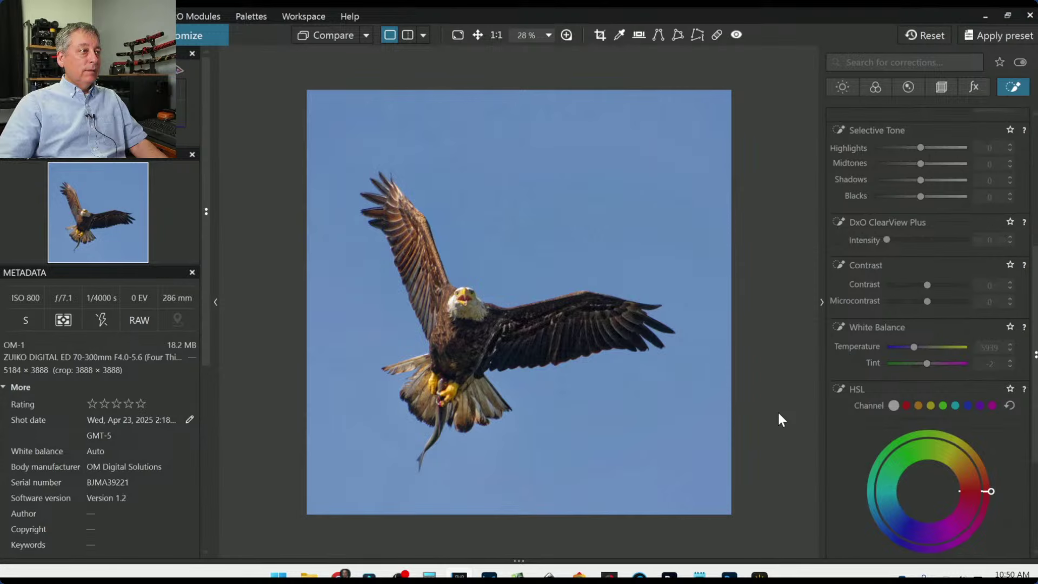
# Compare the edited eagle photo with its uncorrected original in the single-image view.
pyautogui.click(322, 40)
pyautogui.moveTo(323, 40); pyautogui.dragTo(322, 36)
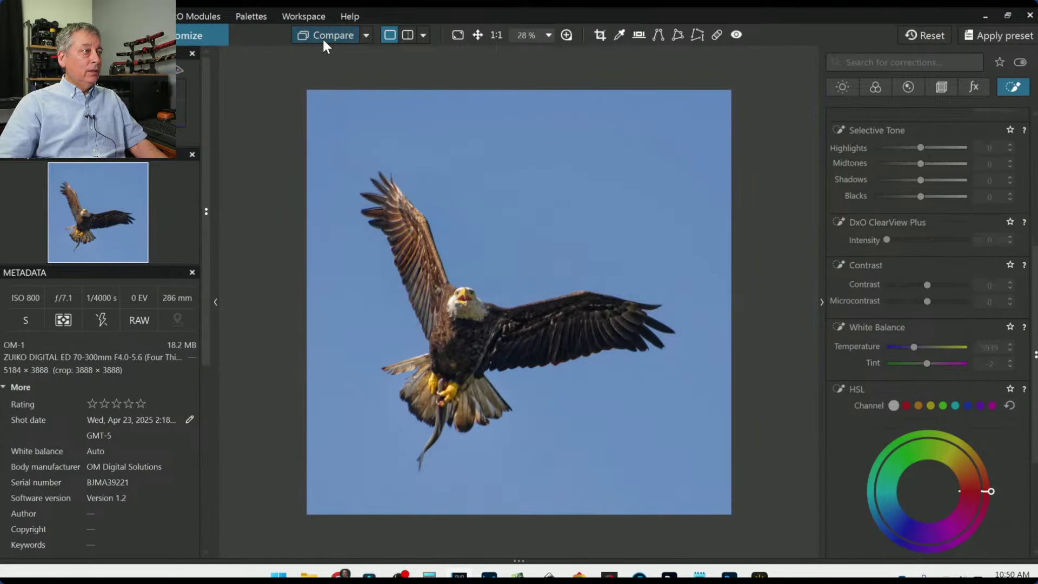
pyautogui.rightClick(605, 287)
pyautogui.click(660, 16)
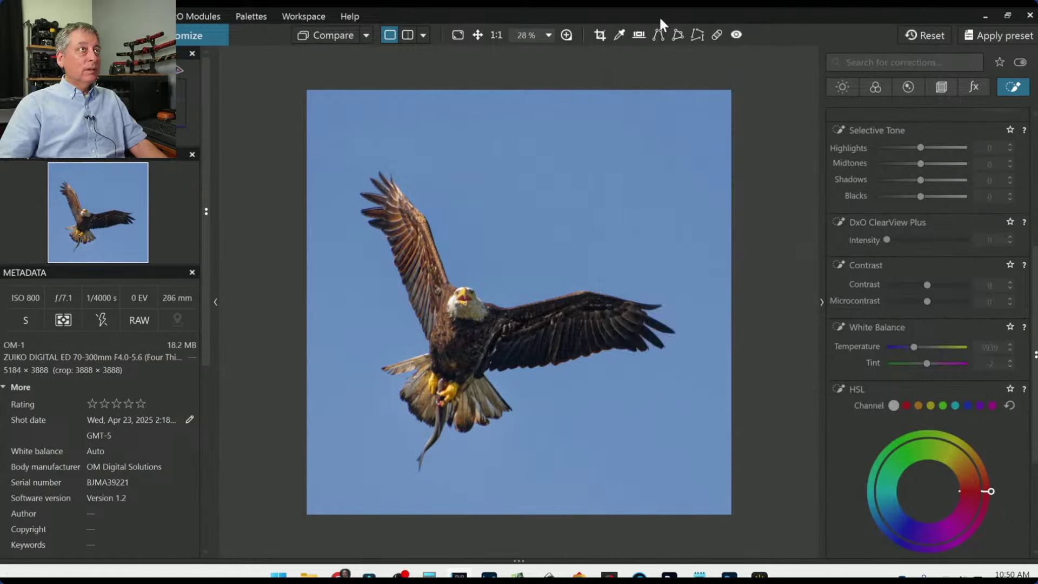
pyautogui.click(680, 468)
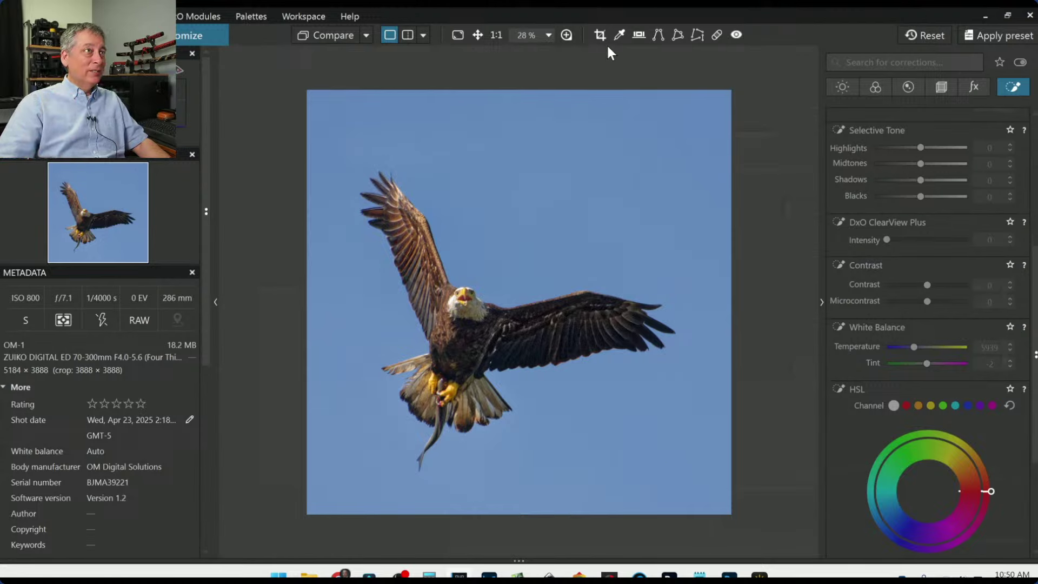
pyautogui.click(364, 33)
pyautogui.click(398, 122)
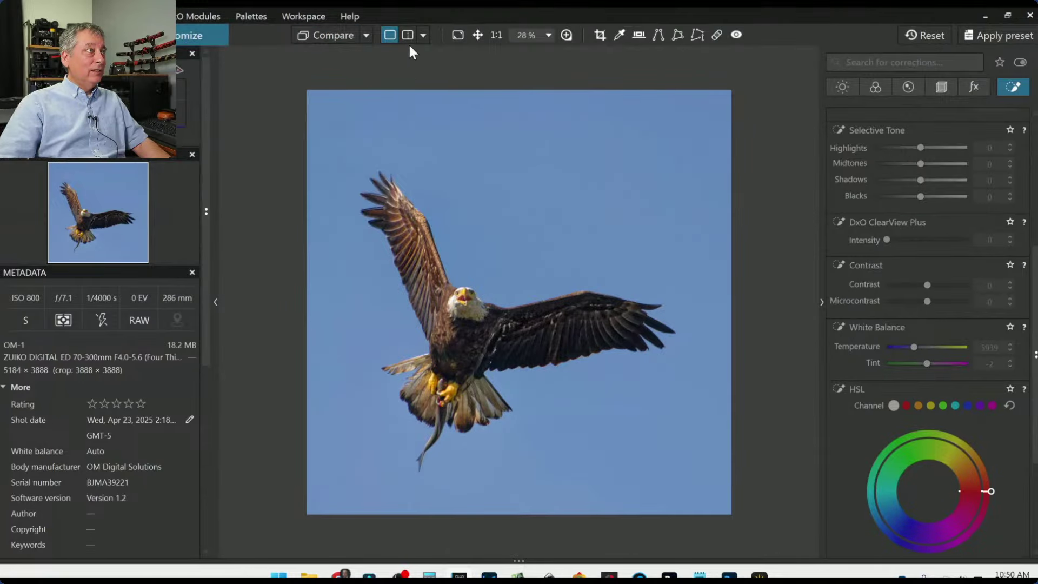
pyautogui.click(902, 35)
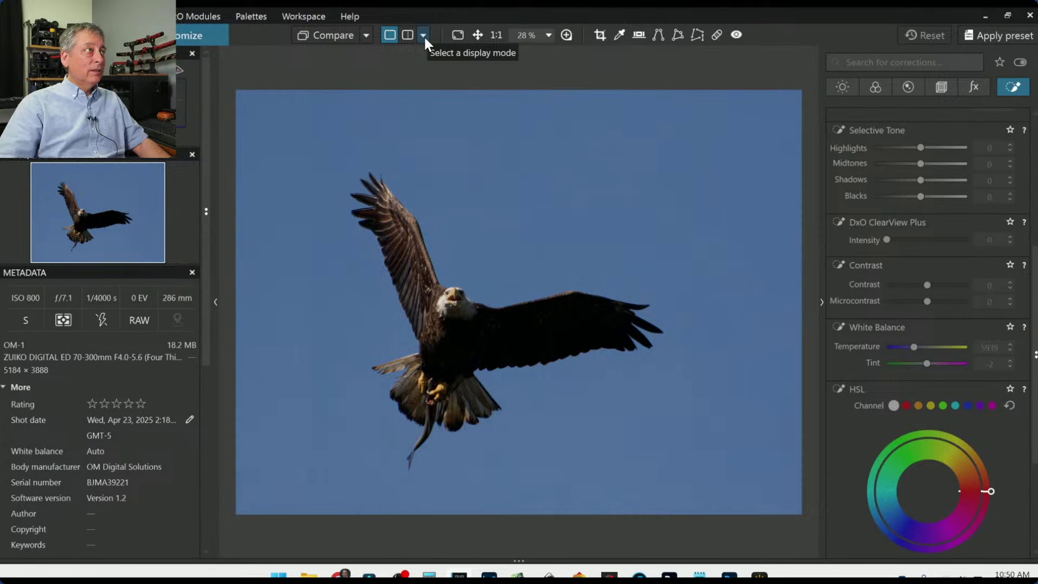
# Show the eagle photo in split view and sweep the divider across it to compare the original with the edit.
pyautogui.click(408, 35)
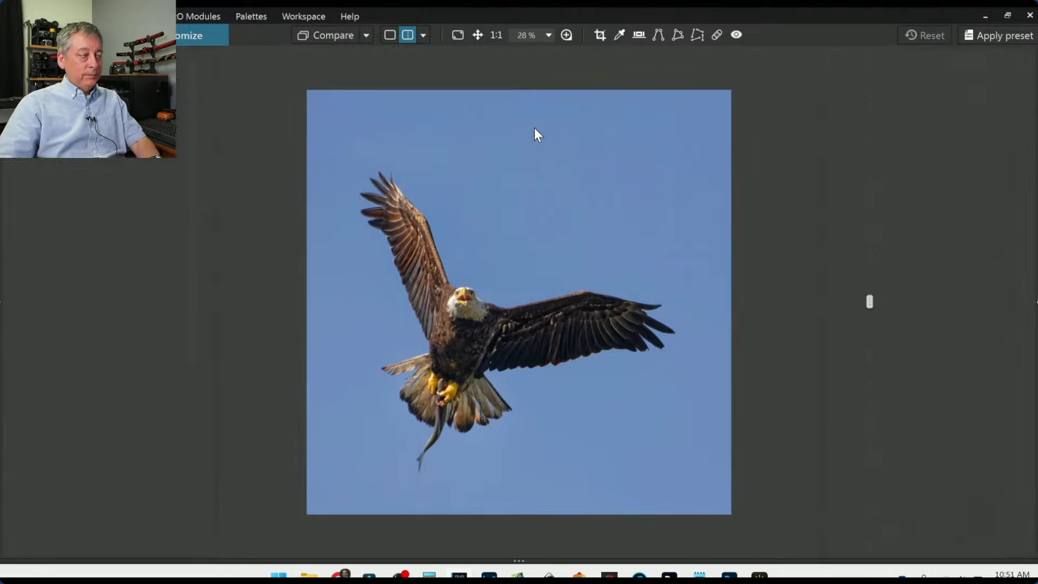
pyautogui.moveTo(868, 278); pyautogui.dragTo(64, 278)
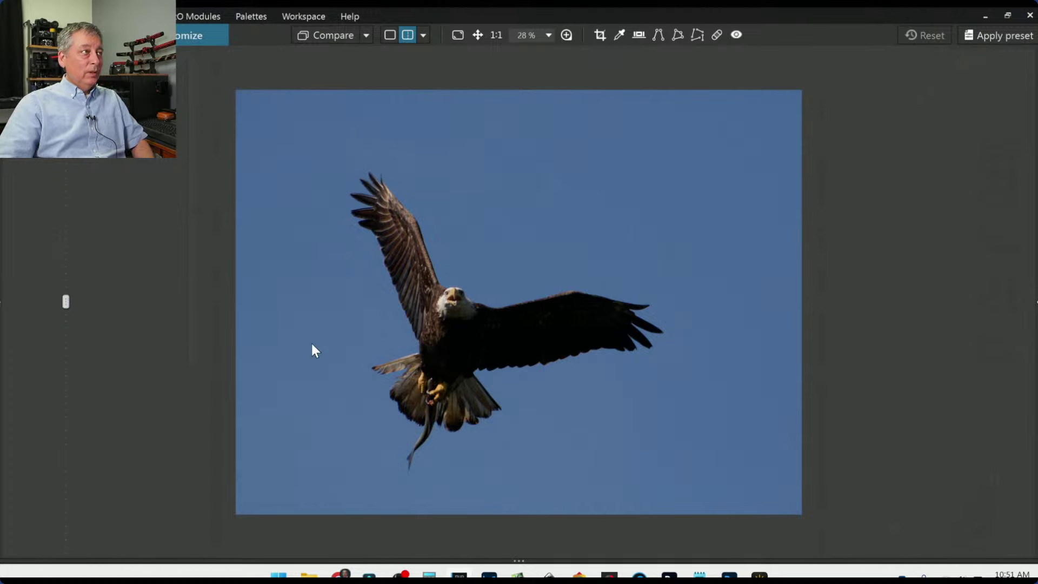
pyautogui.scroll(3, 319, 347)
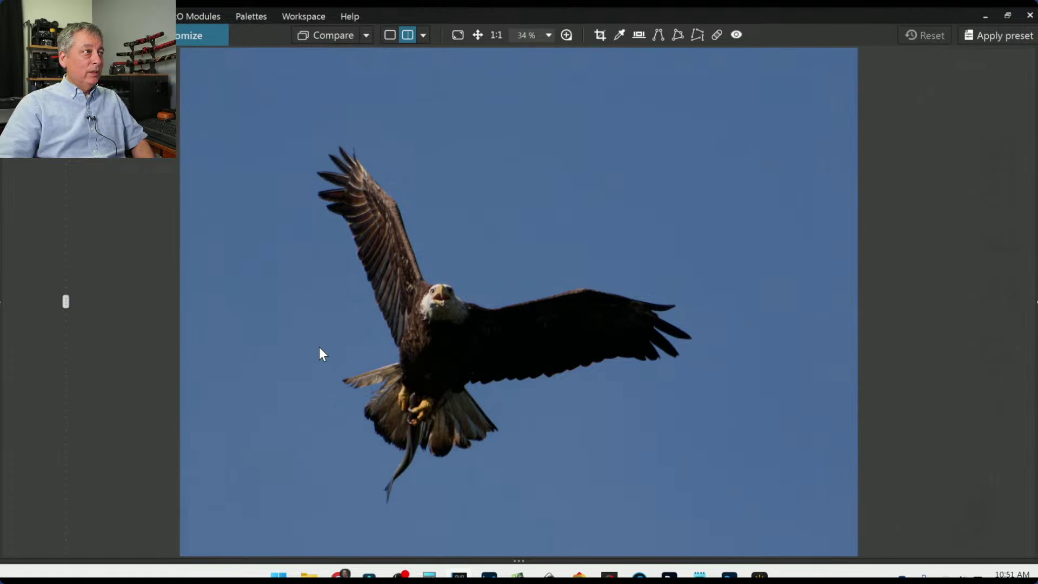
pyautogui.scroll(3, 319, 347)
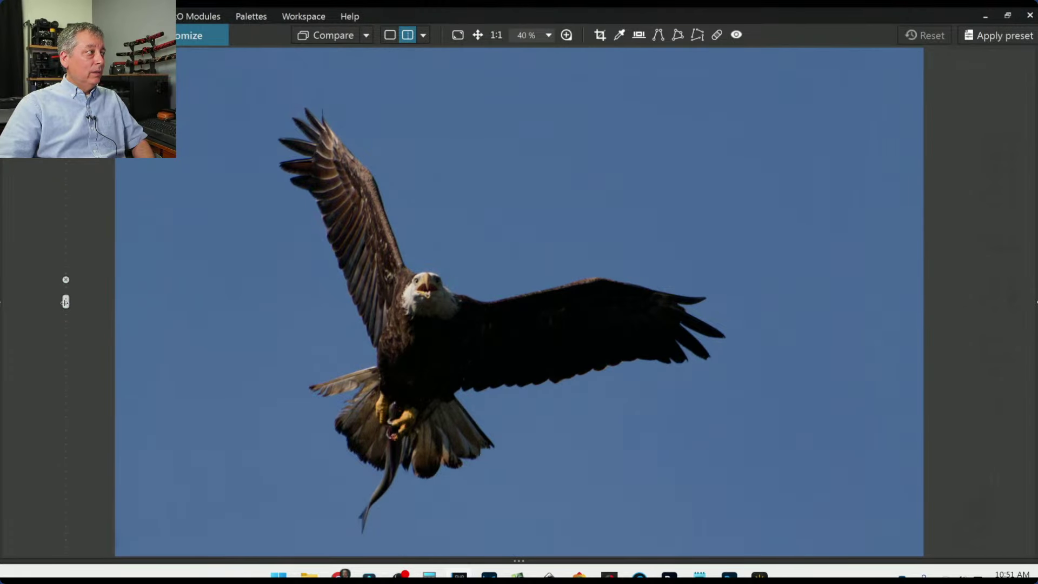
pyautogui.moveTo(65, 302); pyautogui.dragTo(986, 405)
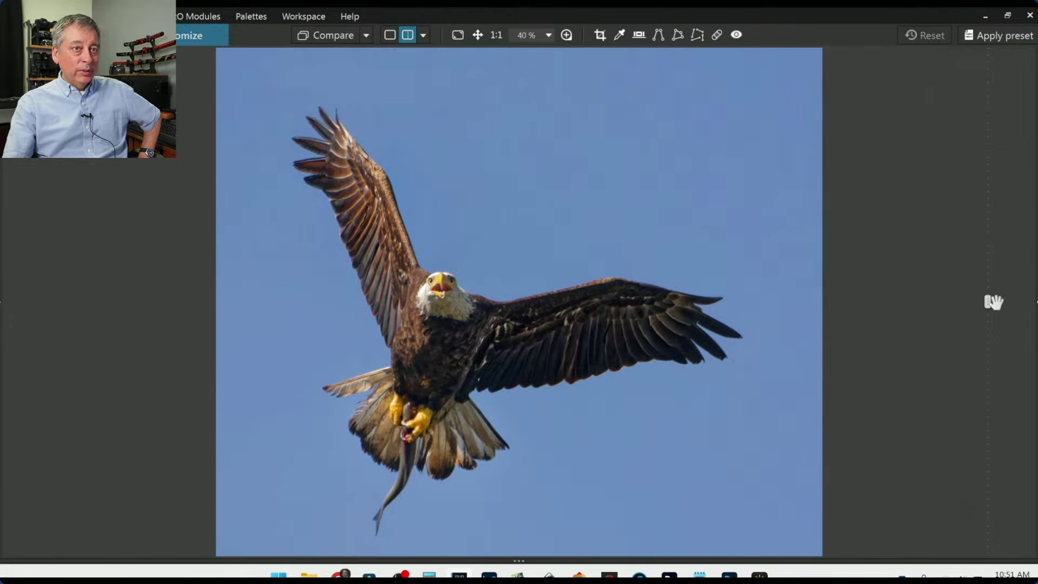
pyautogui.moveTo(987, 302); pyautogui.dragTo(922, 292)
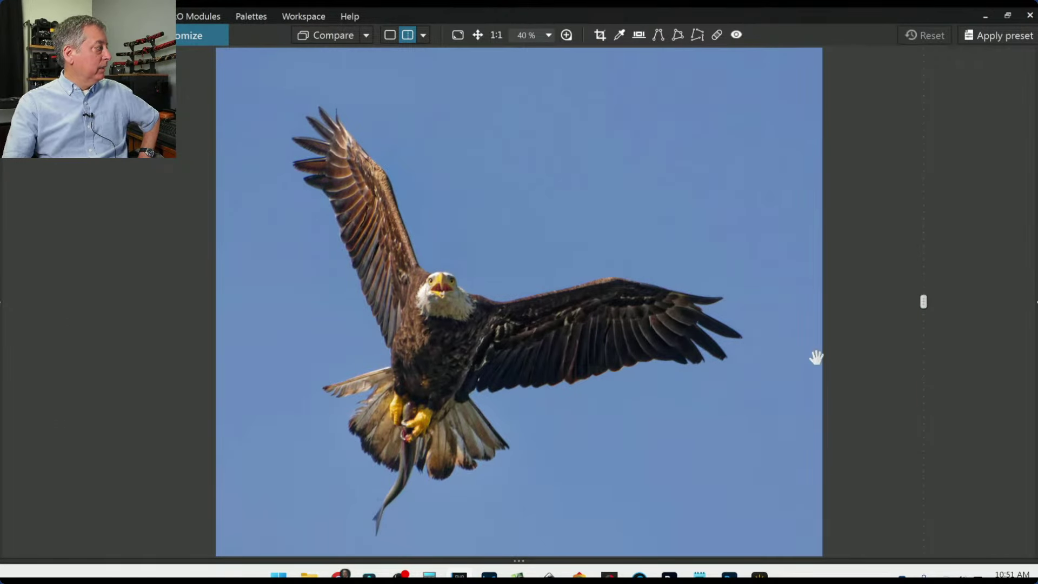
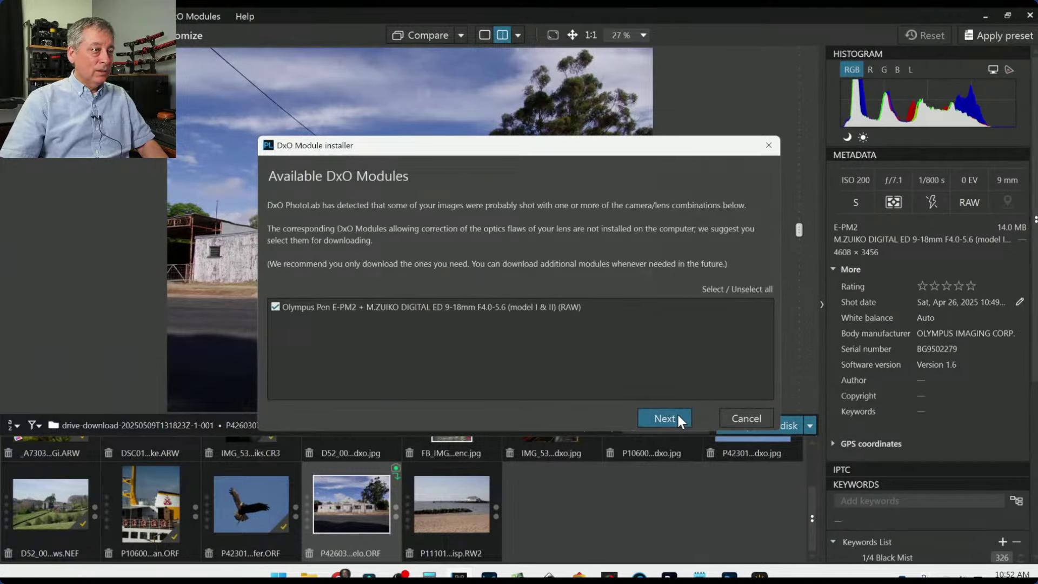
# Install the Olympus Pen E-PM2 with 9-18mm lens module and open the corrugated auto shop photo in single-image view.
pyautogui.click(677, 414)
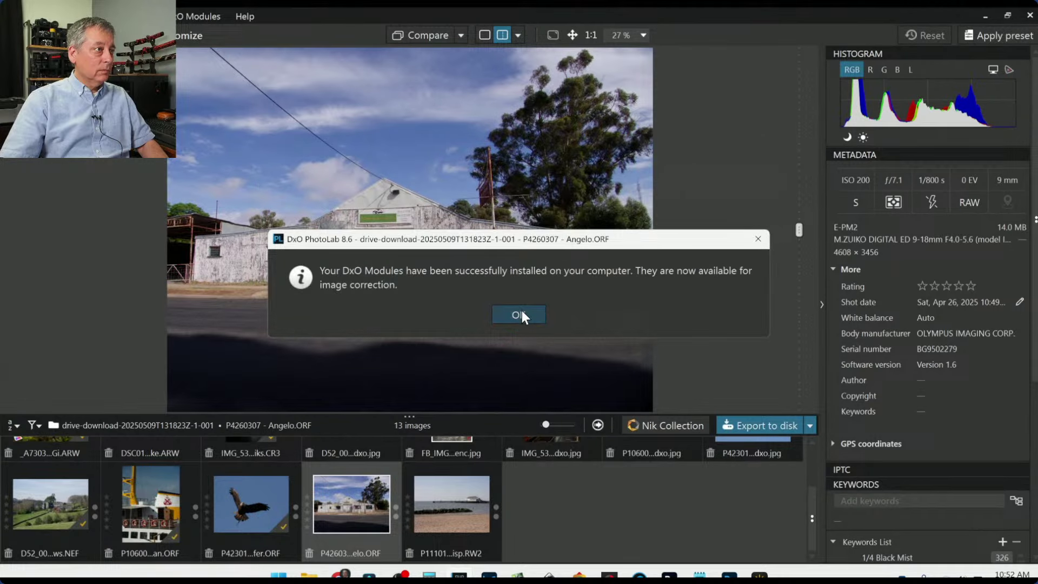
pyautogui.click(520, 313)
pyautogui.doubleClick(367, 509)
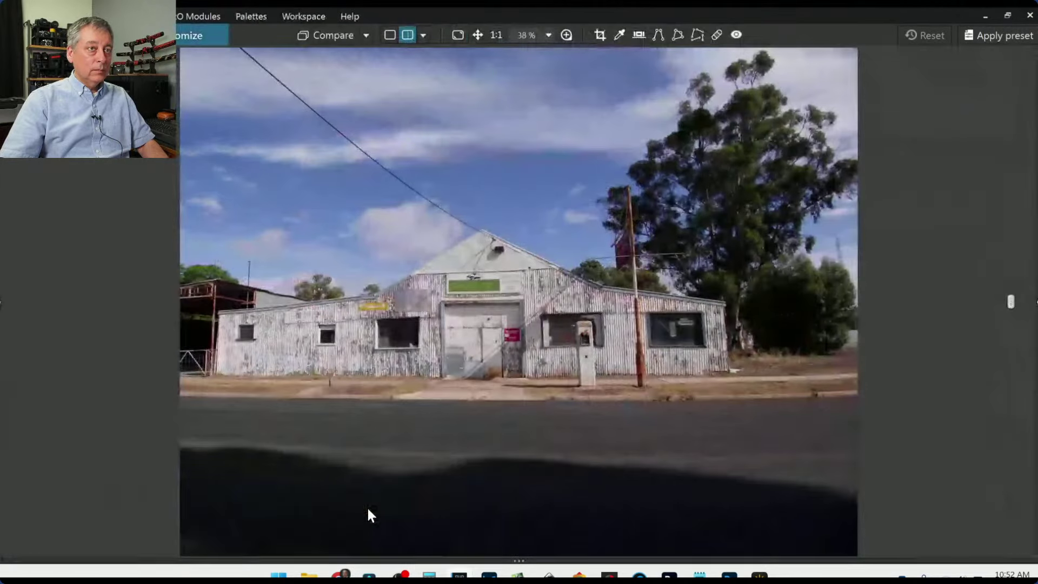
pyautogui.click(390, 33)
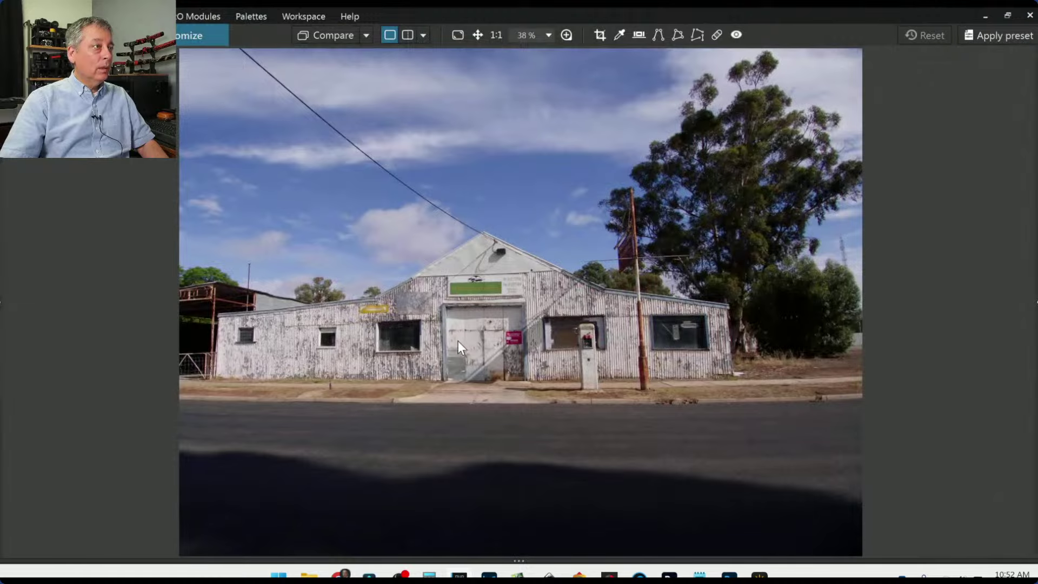
# Examine the auto shop photo's detail around the sign, doors and weathered corrugated walls at several magnifications.
pyautogui.scroll(8, 458, 341)
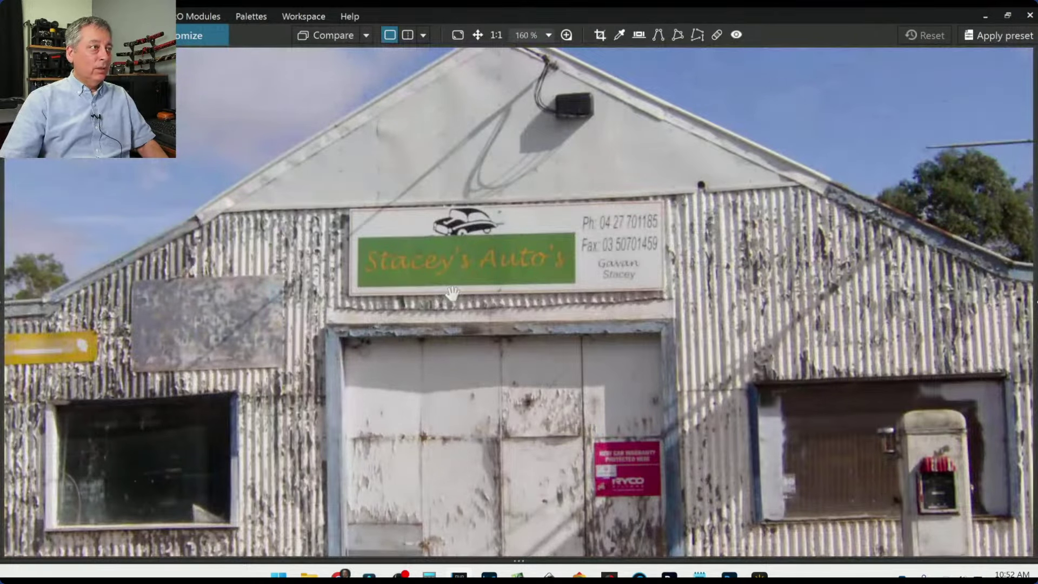
pyautogui.scroll(-4, 452, 294)
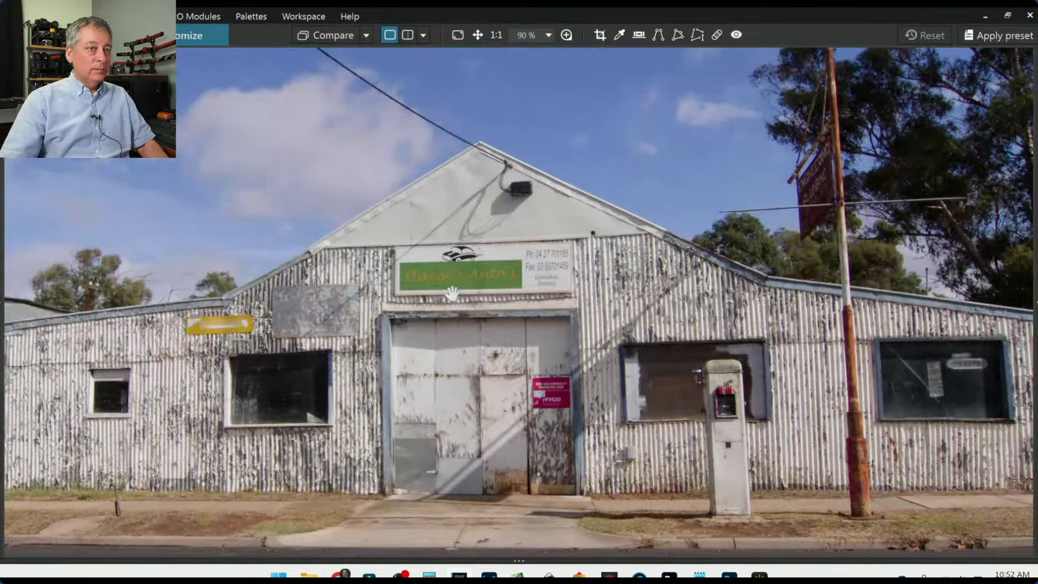
pyautogui.scroll(-3, 451, 293)
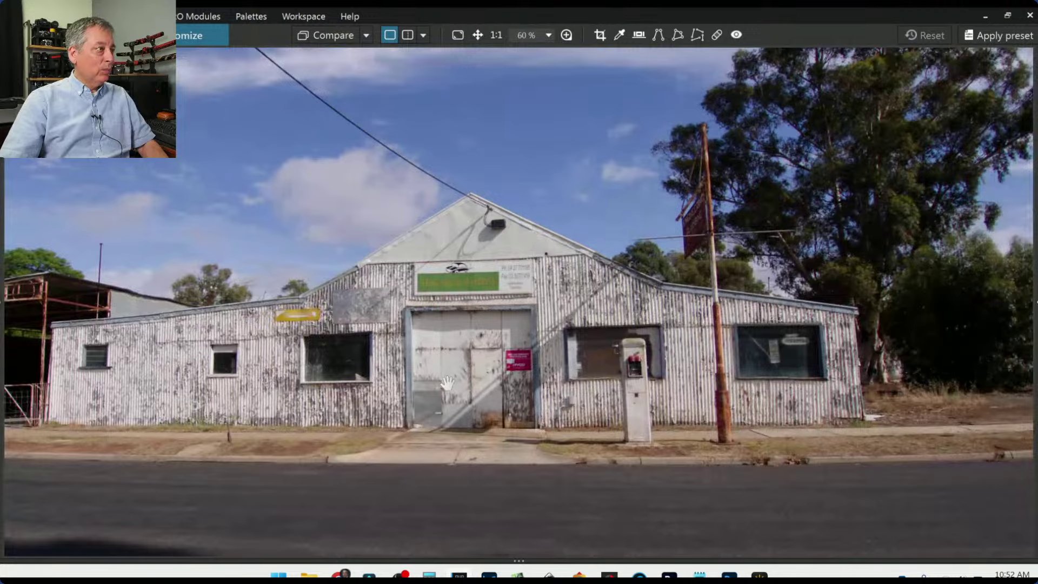
pyautogui.scroll(-2, 891, 432)
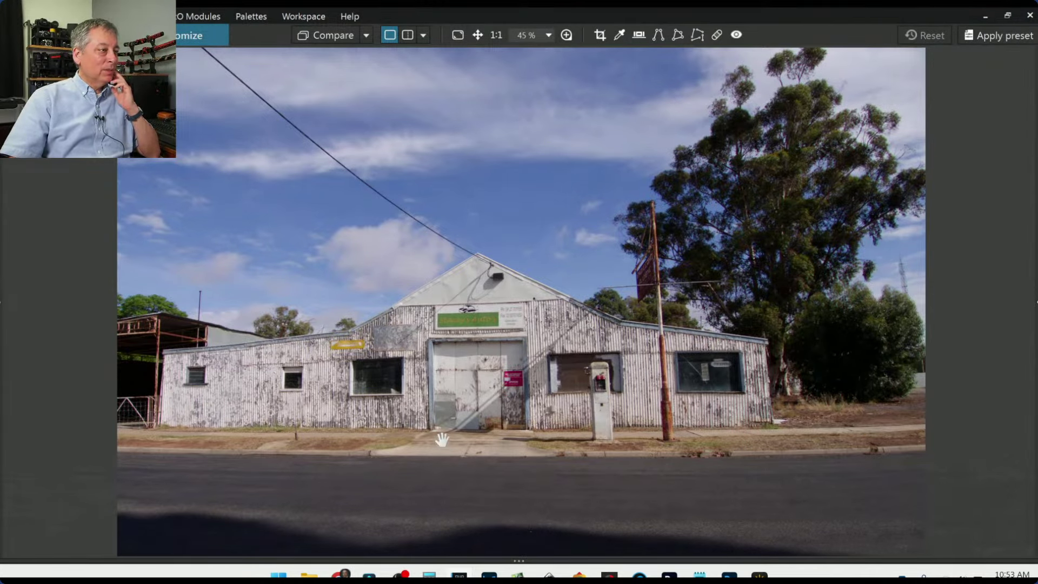
pyautogui.scroll(5, 442, 439)
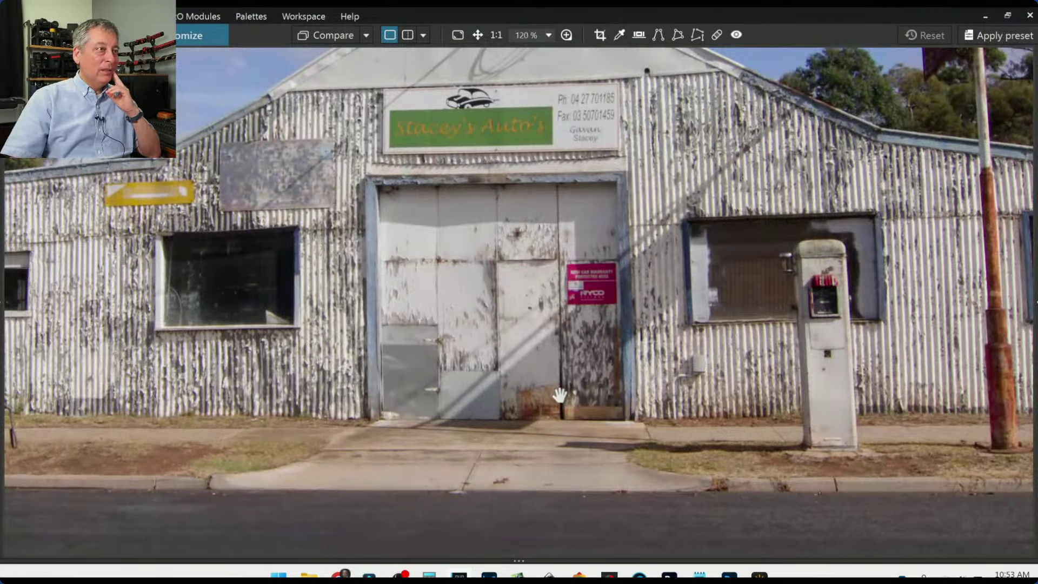
pyautogui.scroll(4, 573, 319)
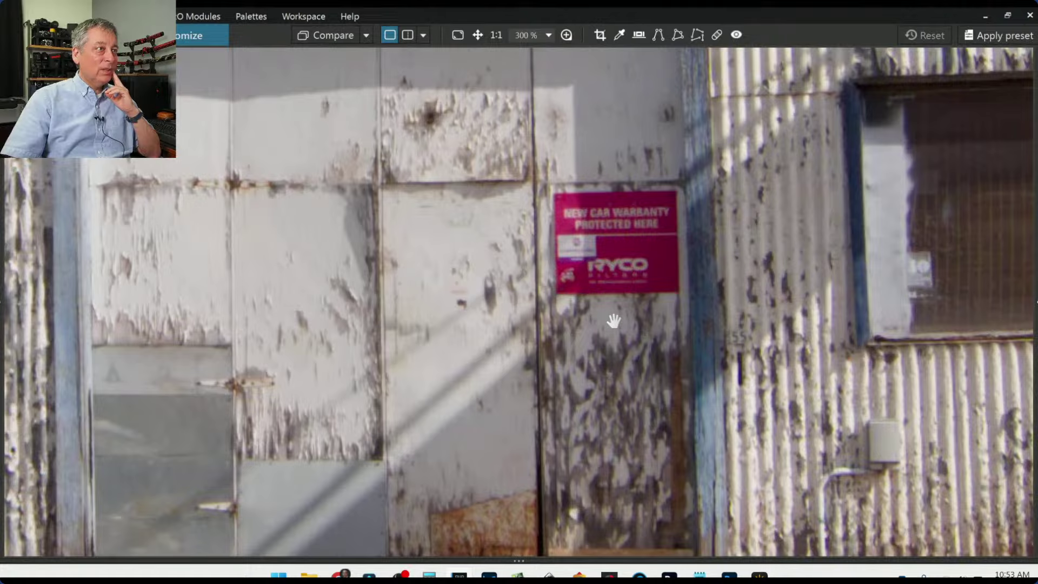
# Show the whole auto shop photo again with the side palettes restored around it.
pyautogui.scroll(-4, 614, 318)
pyautogui.scroll(-2, 614, 325)
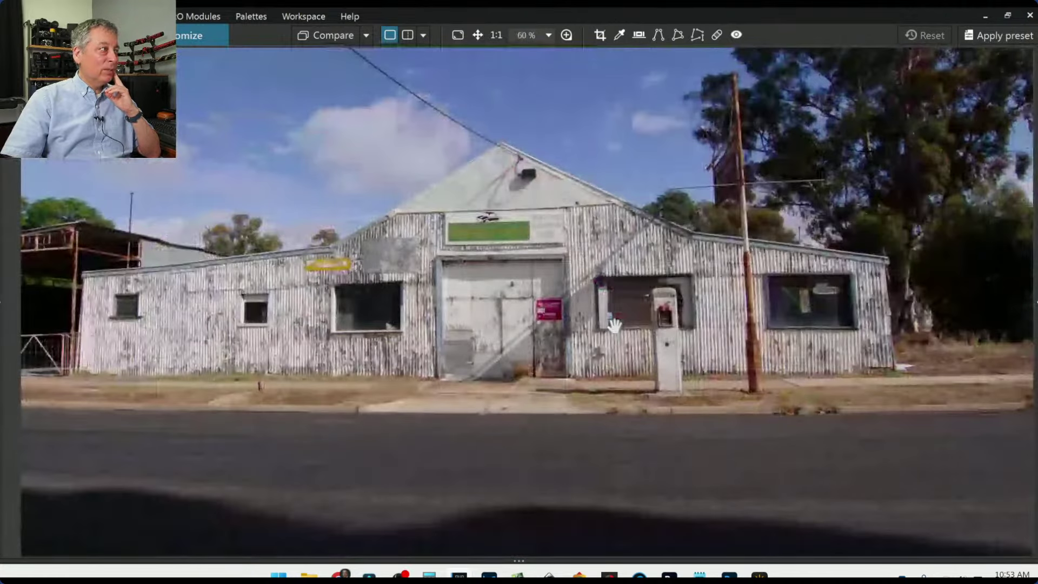
pyautogui.scroll(-1, 614, 325)
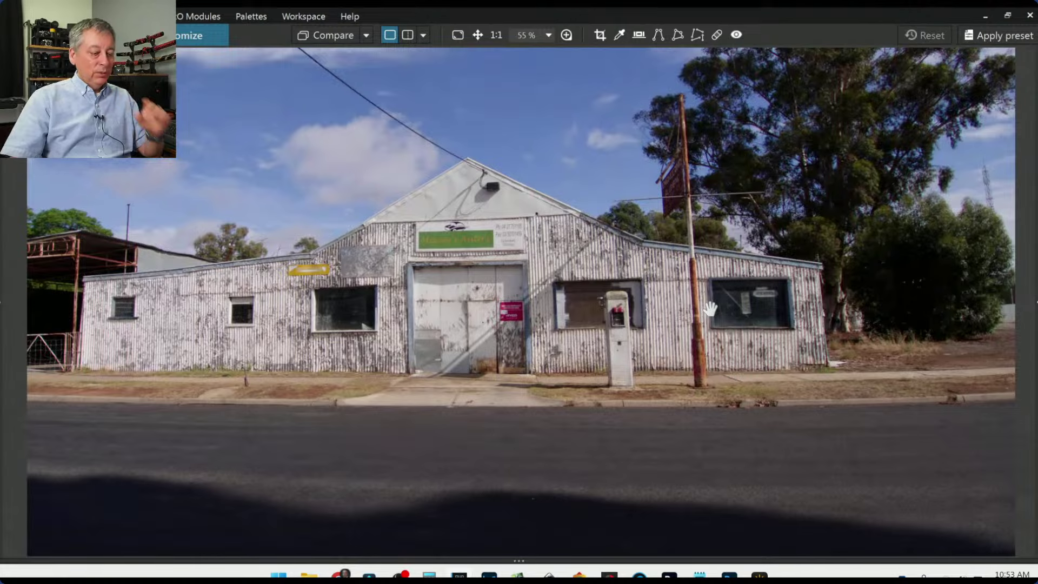
pyautogui.press('Tab')
pyautogui.scroll(-1, 713, 313)
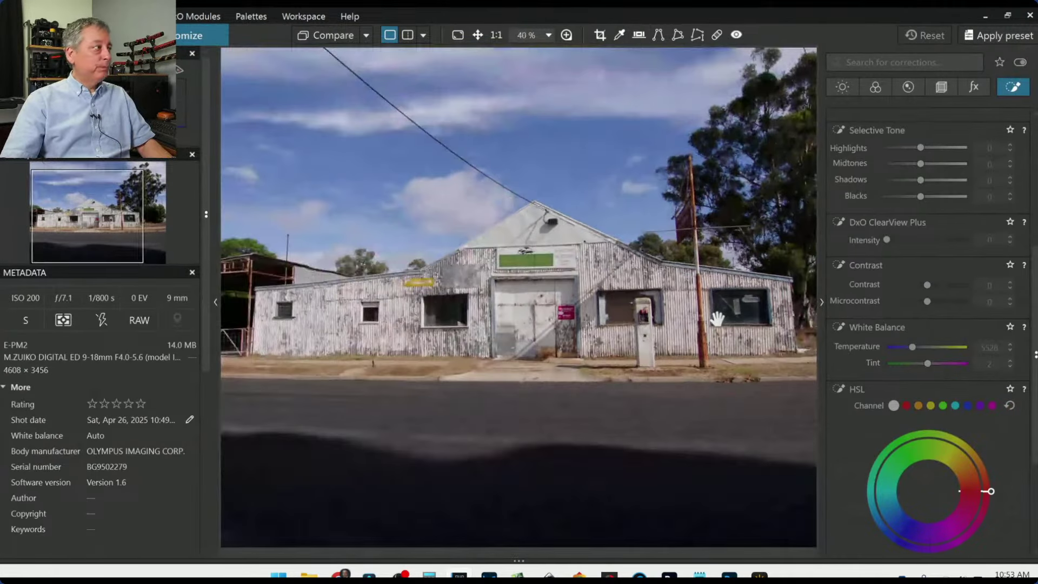
pyautogui.scroll(-1, 717, 319)
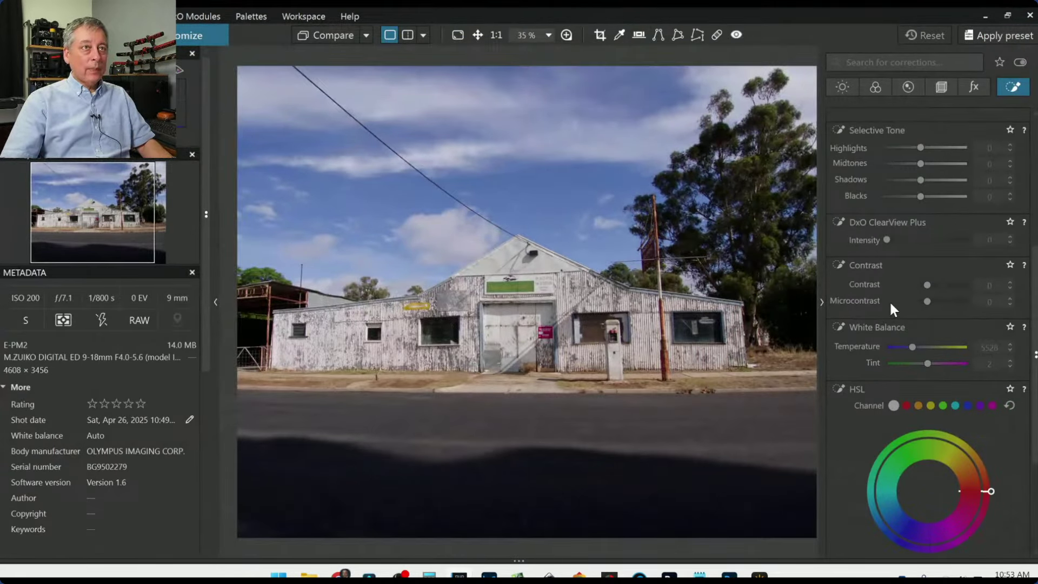
# Preview the automatic distortion correction, switch it off again, and apply the personal general-purpose default preset numbered 0000.
pyautogui.scroll(5, 890, 300)
pyautogui.click(941, 87)
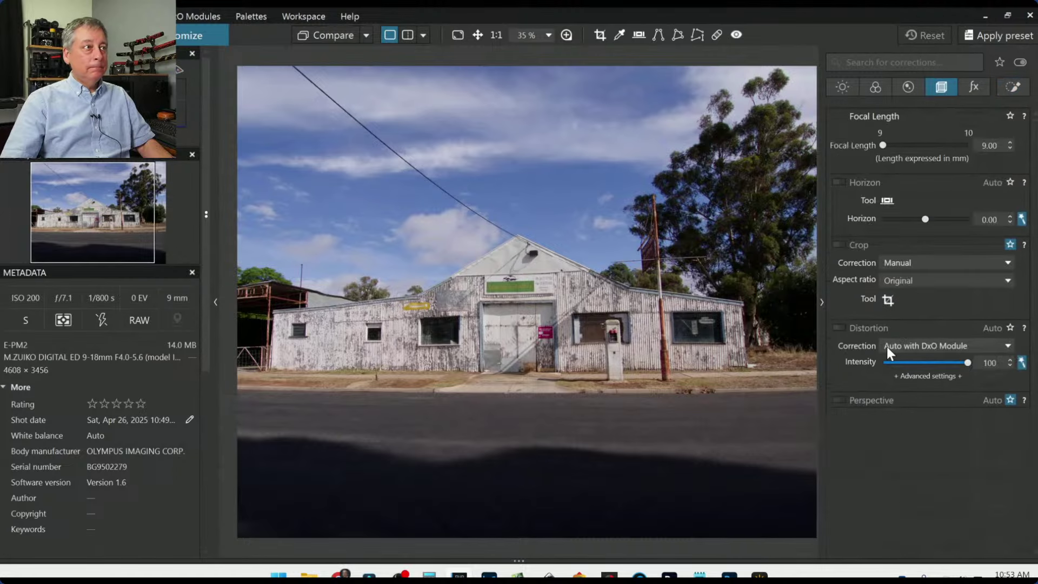
pyautogui.click(841, 328)
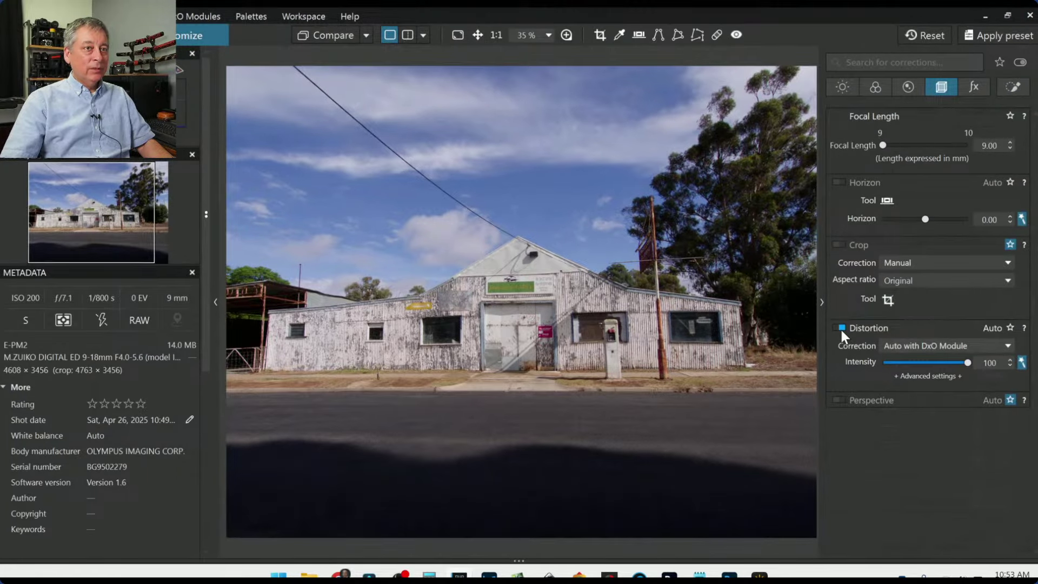
pyautogui.click(841, 328)
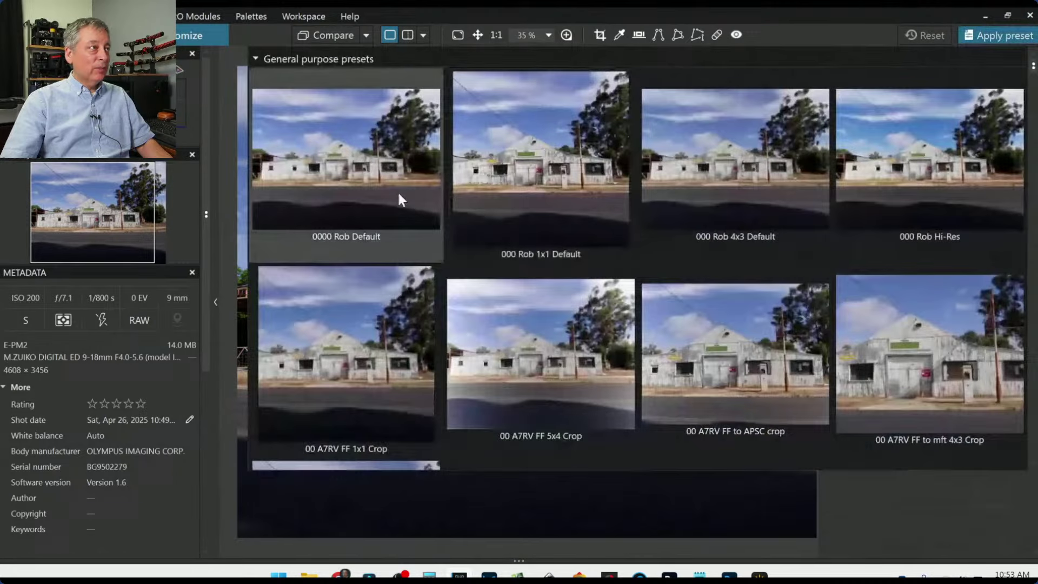
pyautogui.click(397, 193)
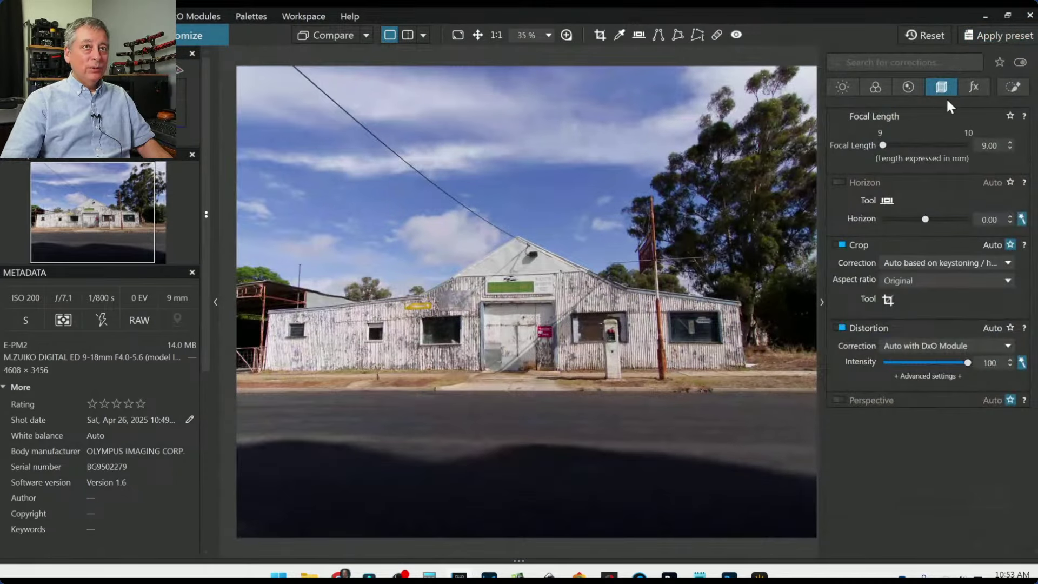
# Turn on the automatic perspective correction for the auto shop photo and crop it to a 16 × 9 aspect ratio.
pyautogui.click(840, 399)
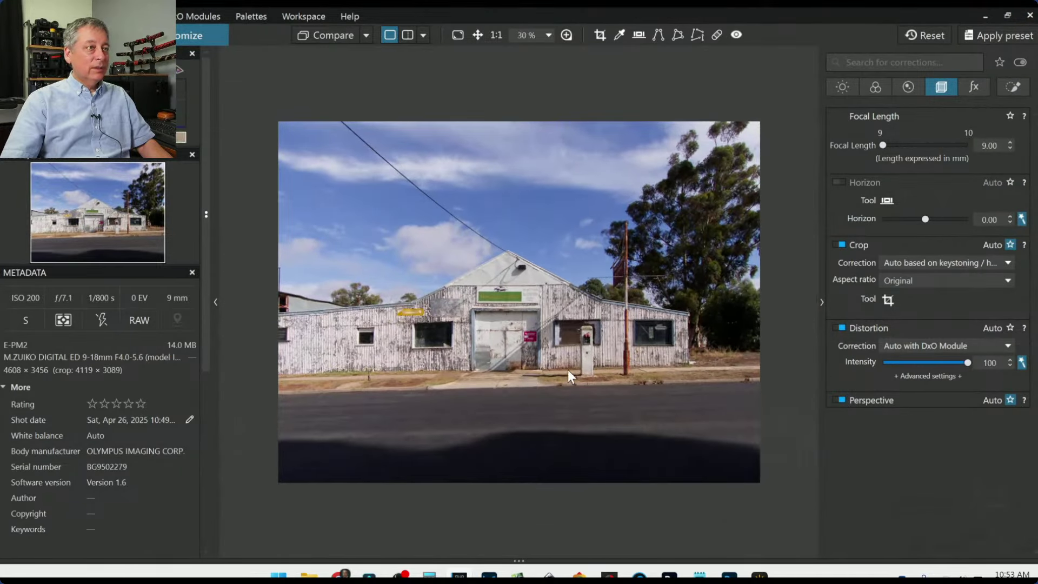
pyautogui.click(895, 399)
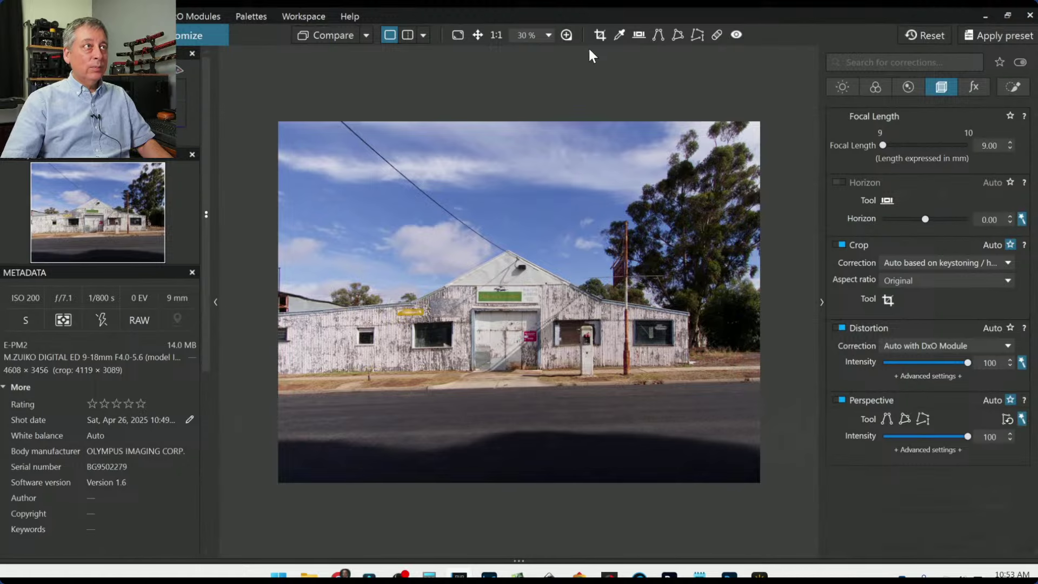
pyautogui.click(598, 35)
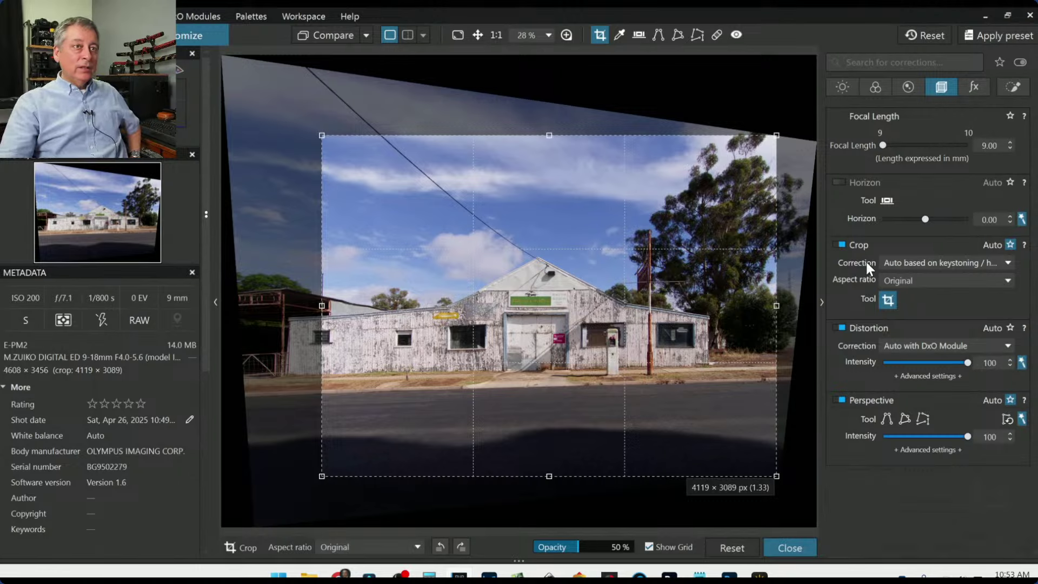
pyautogui.click(934, 279)
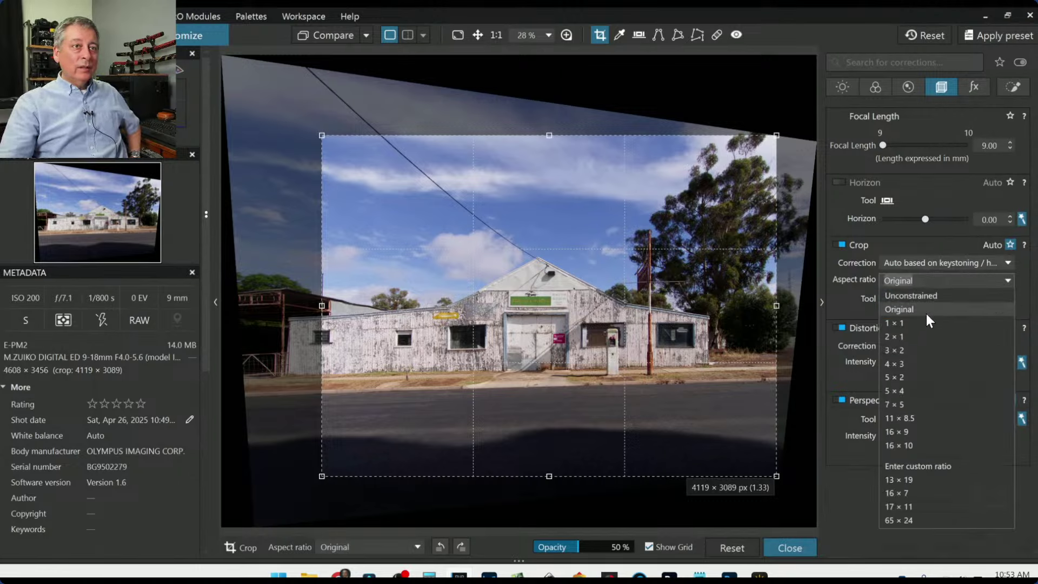
pyautogui.click(918, 428)
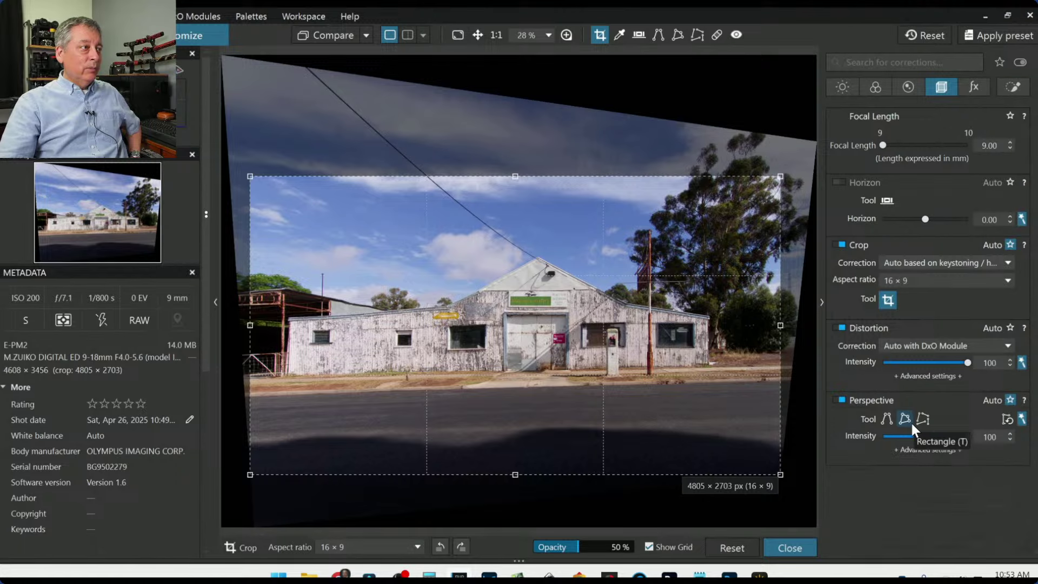
pyautogui.press('Return')
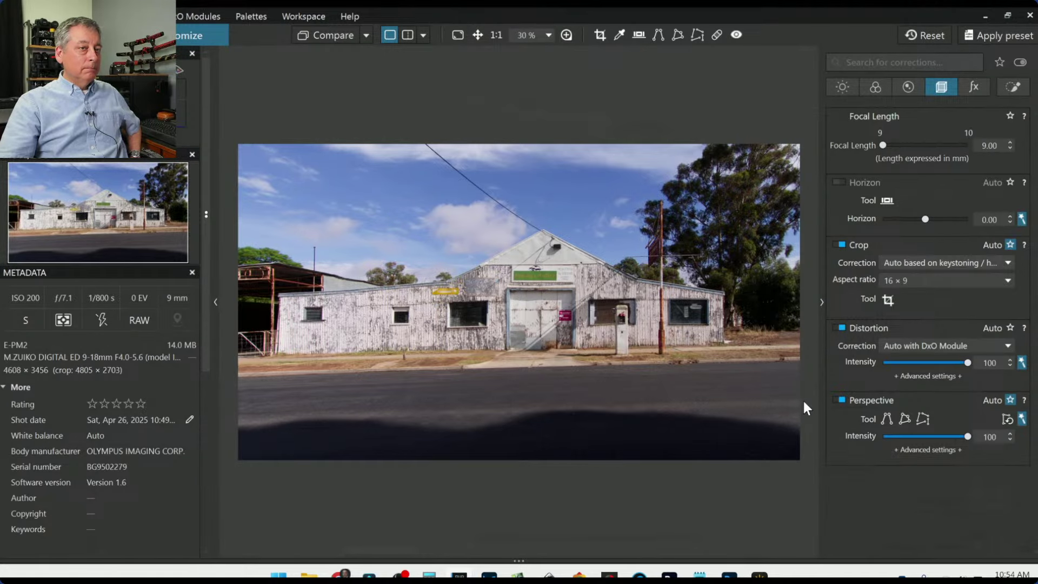
# Compare the photo with and without the perspective correction and lower the correction's intensity to 41.
pyautogui.click(838, 401)
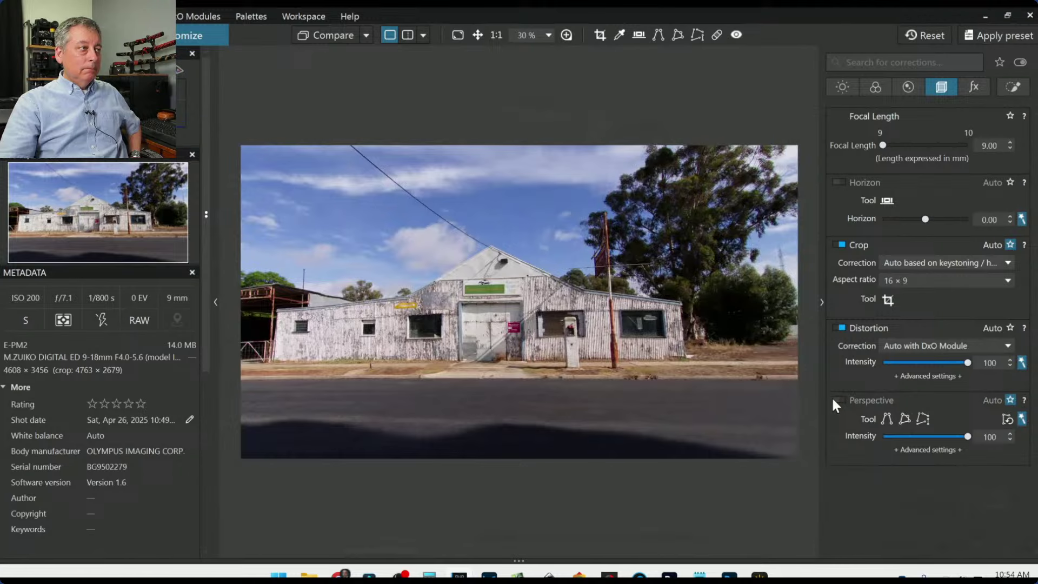
pyautogui.click(833, 400)
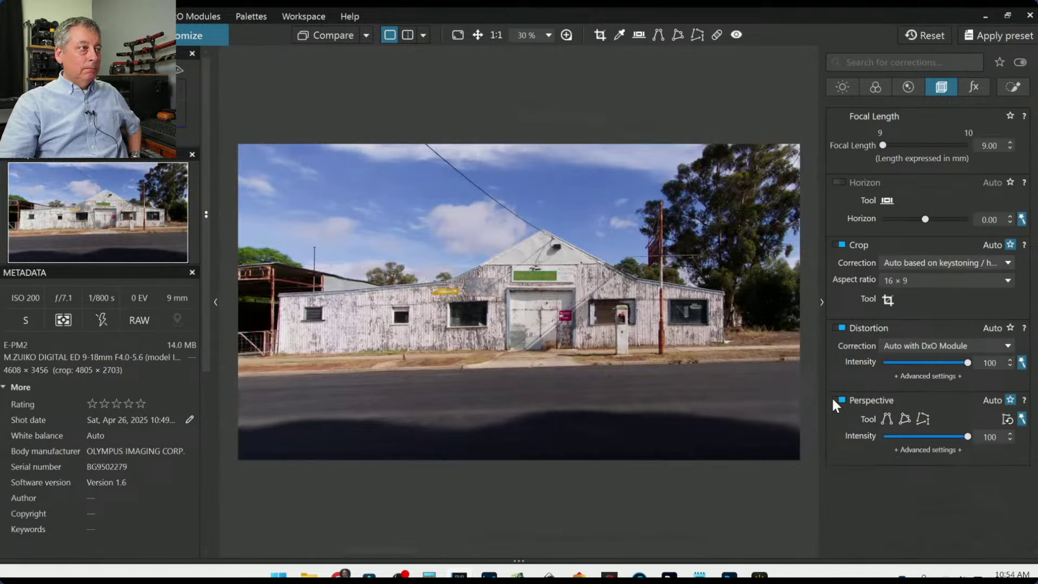
pyautogui.click(833, 401)
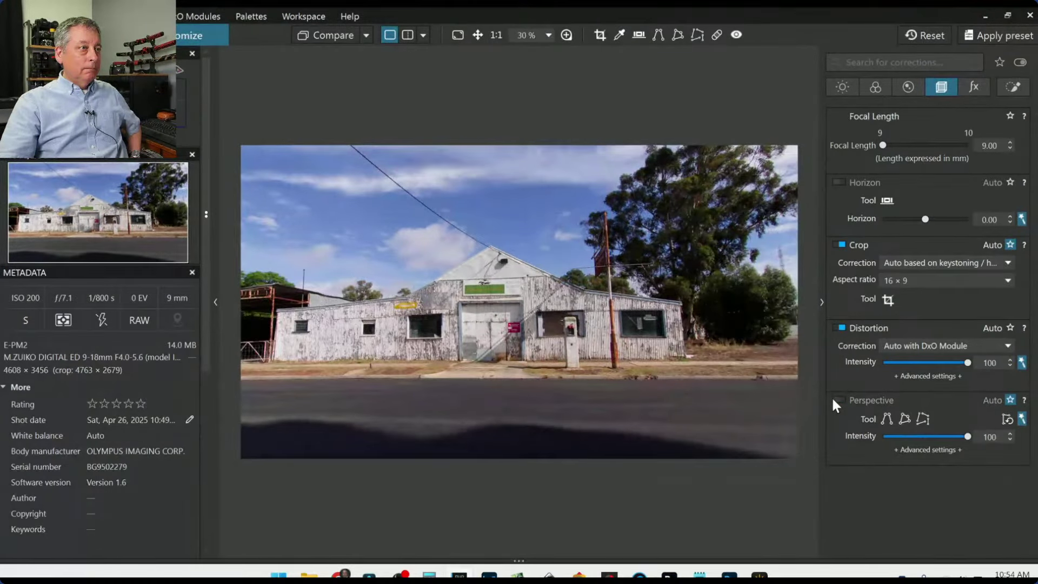
pyautogui.click(833, 401)
pyautogui.click(929, 437)
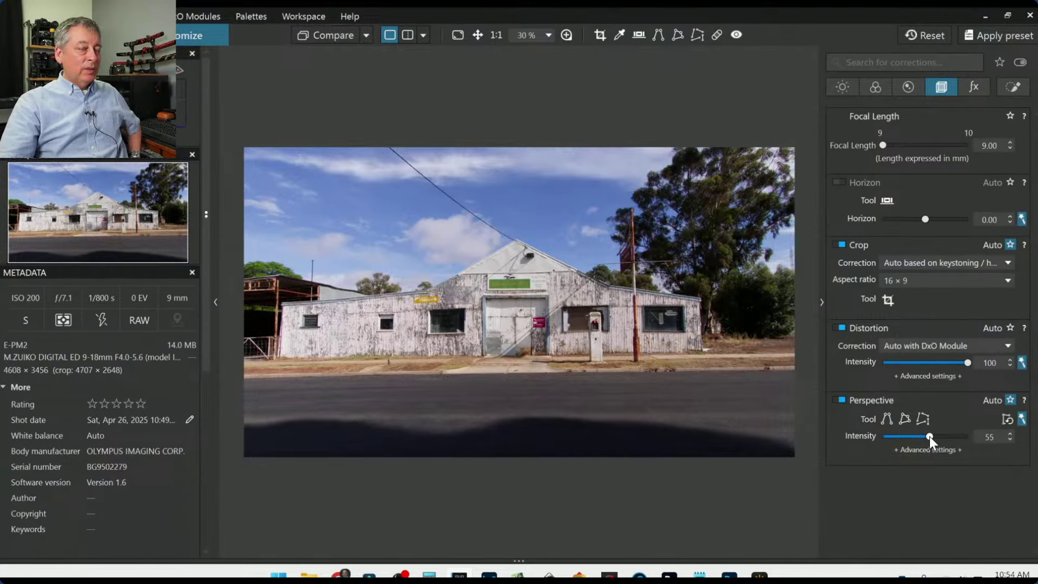
pyautogui.moveTo(929, 436); pyautogui.dragTo(917, 436)
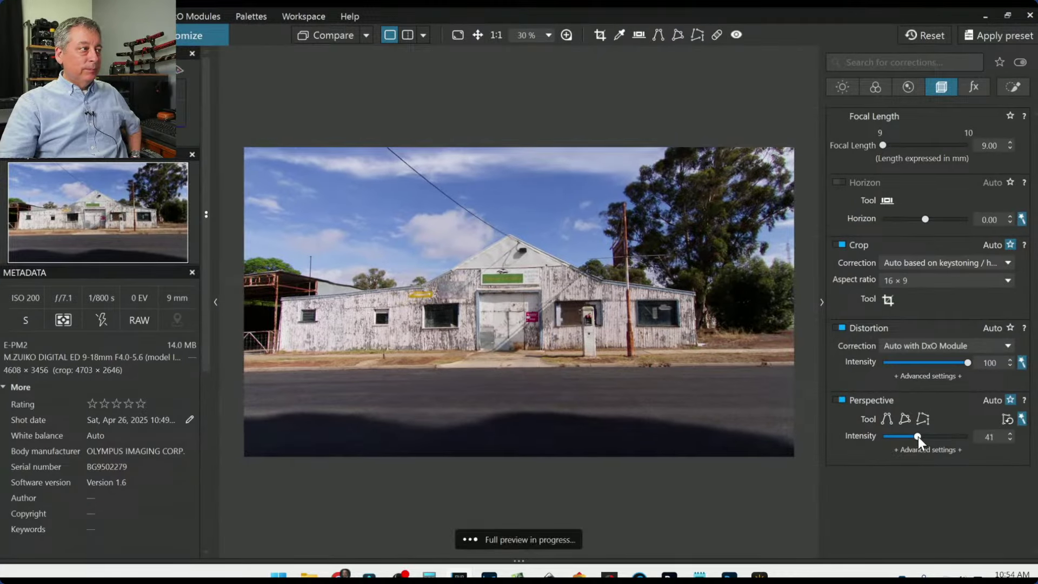
# Move the 16 × 9 crop up to exclude the dark road shadow and shrink it to 4679 × 2632 px.
pyautogui.click(888, 298)
pyautogui.moveTo(690, 343); pyautogui.dragTo(694, 293)
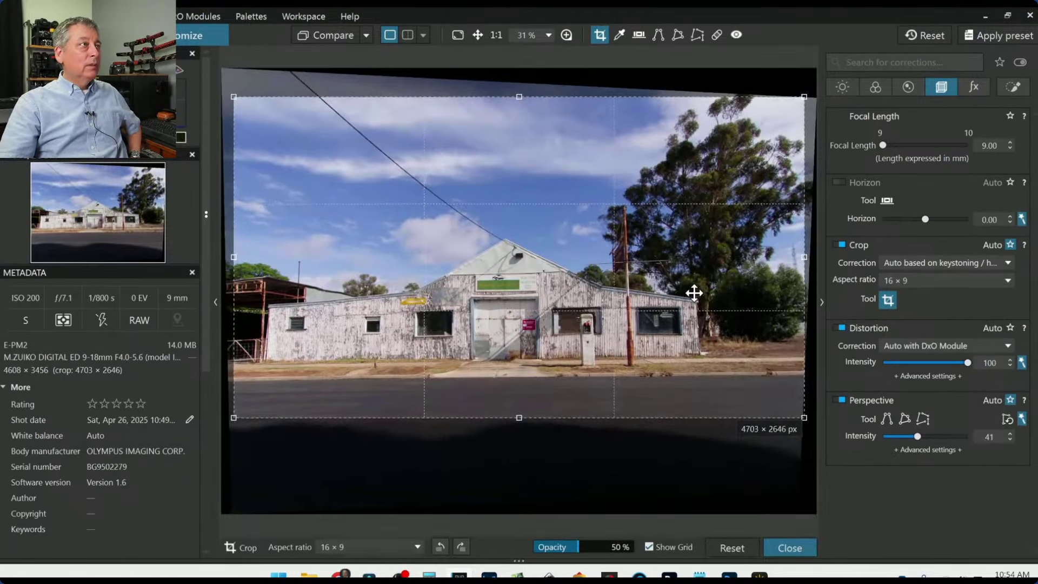
pyautogui.press('Return')
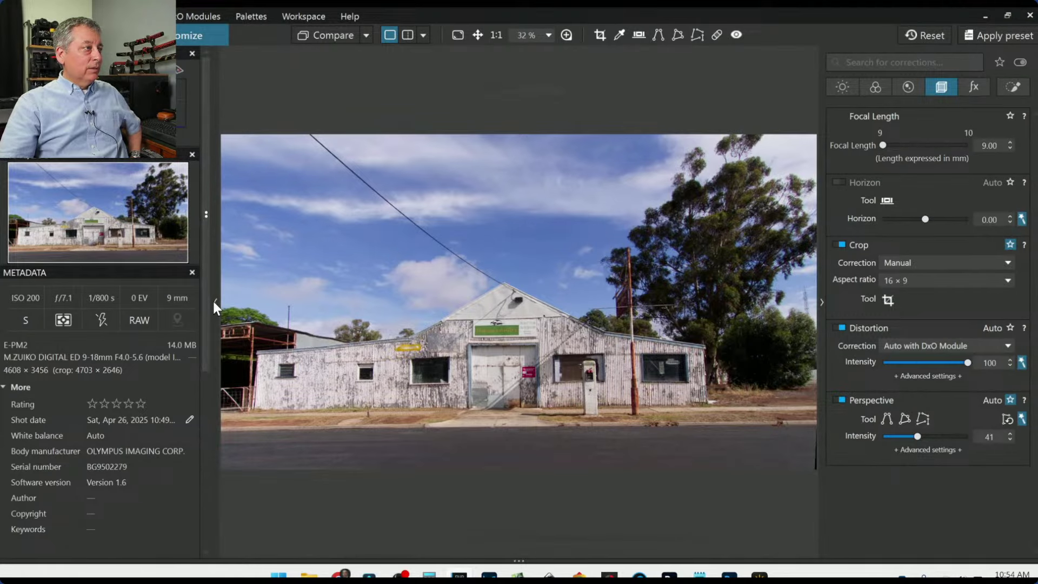
pyautogui.click(213, 304)
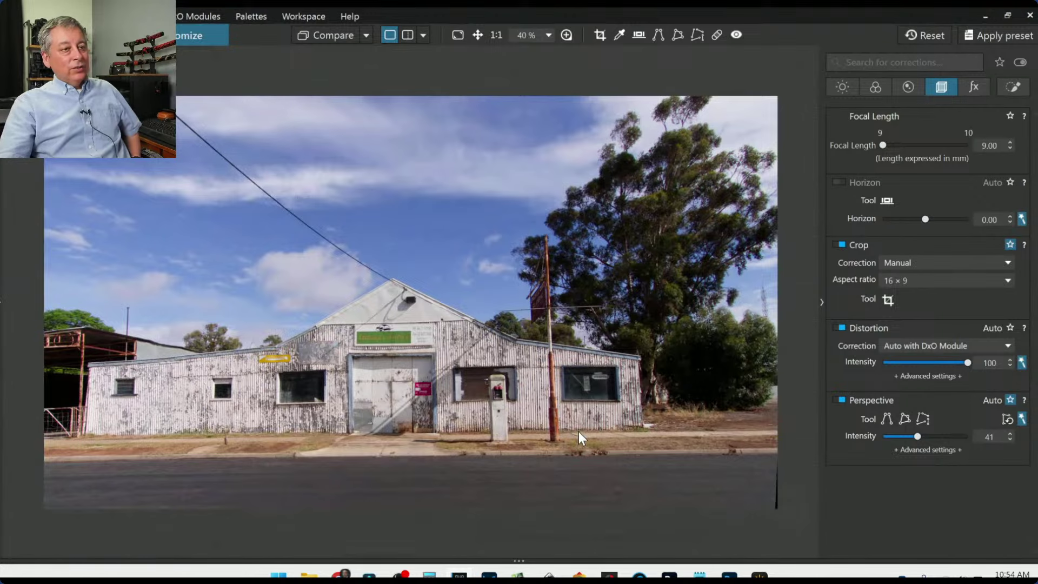
pyautogui.click(886, 300)
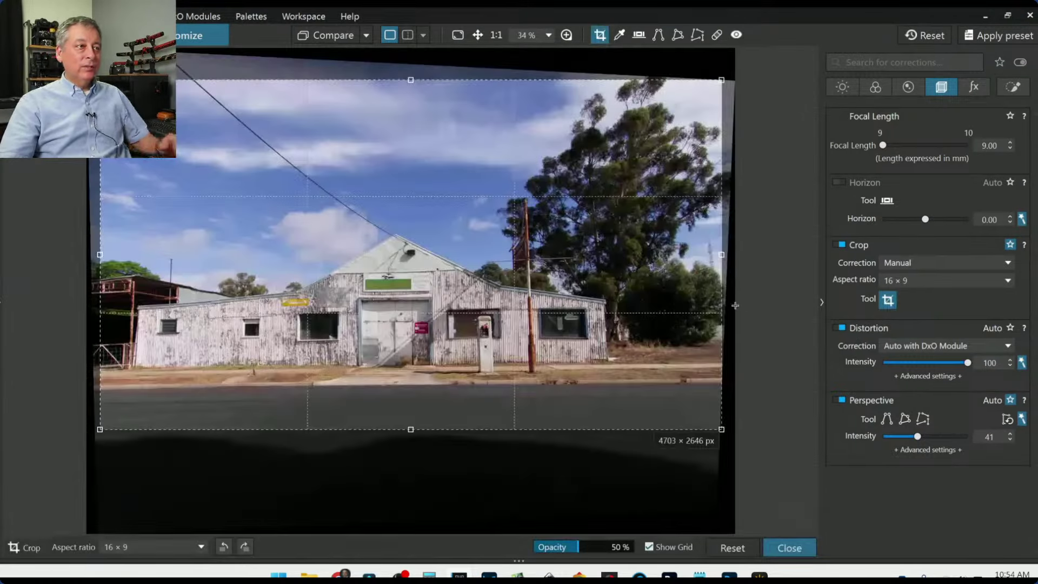
pyautogui.moveTo(721, 255); pyautogui.dragTo(718, 258)
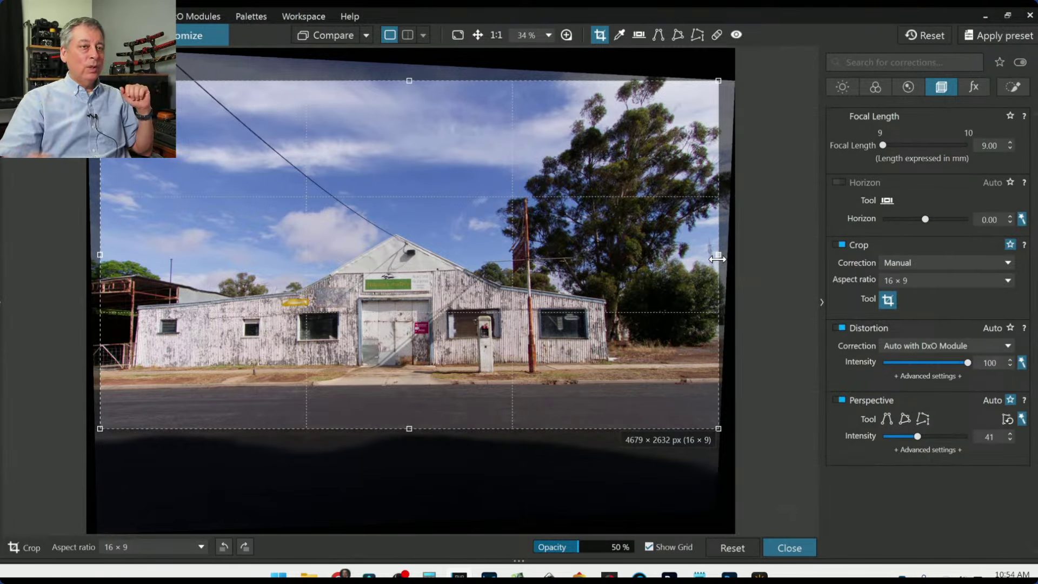
# Try full perspective intensity, settle on 51, and tighten the crop to 4591 × 2582 px, shifted slightly left to avoid empty edges.
pyautogui.click(917, 436)
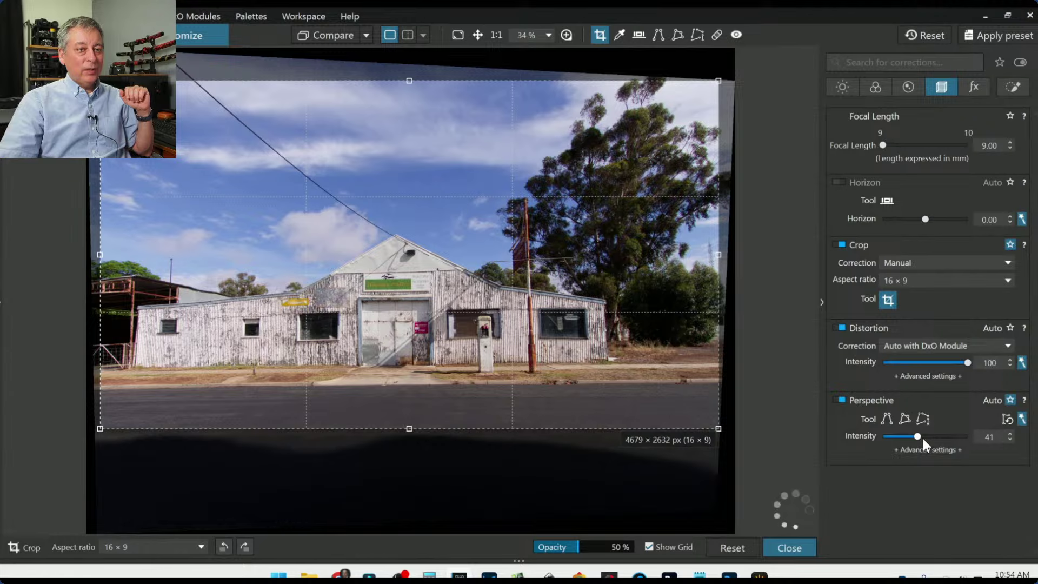
pyautogui.moveTo(923, 439); pyautogui.dragTo(974, 440)
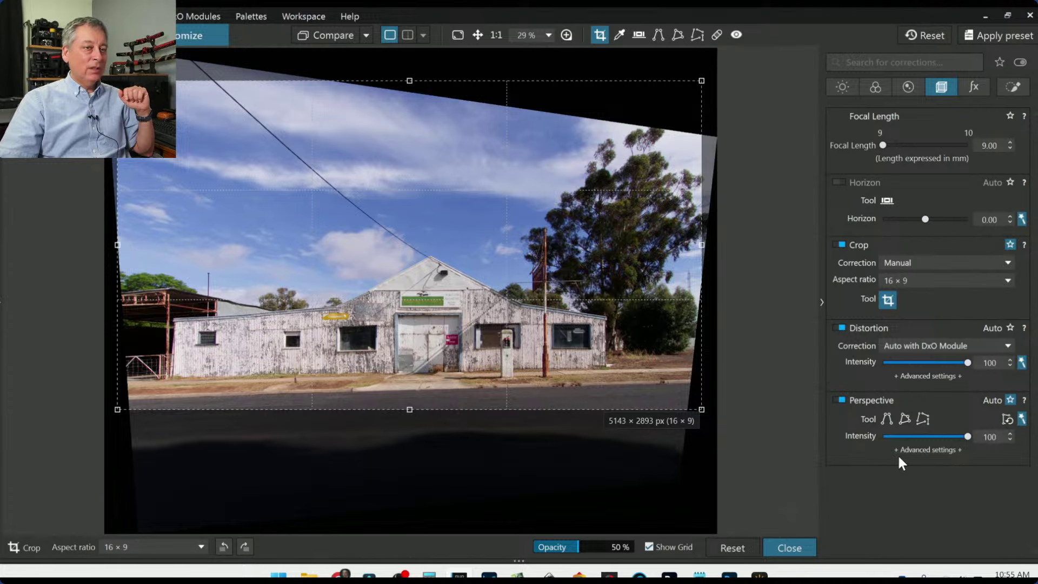
pyautogui.click(926, 436)
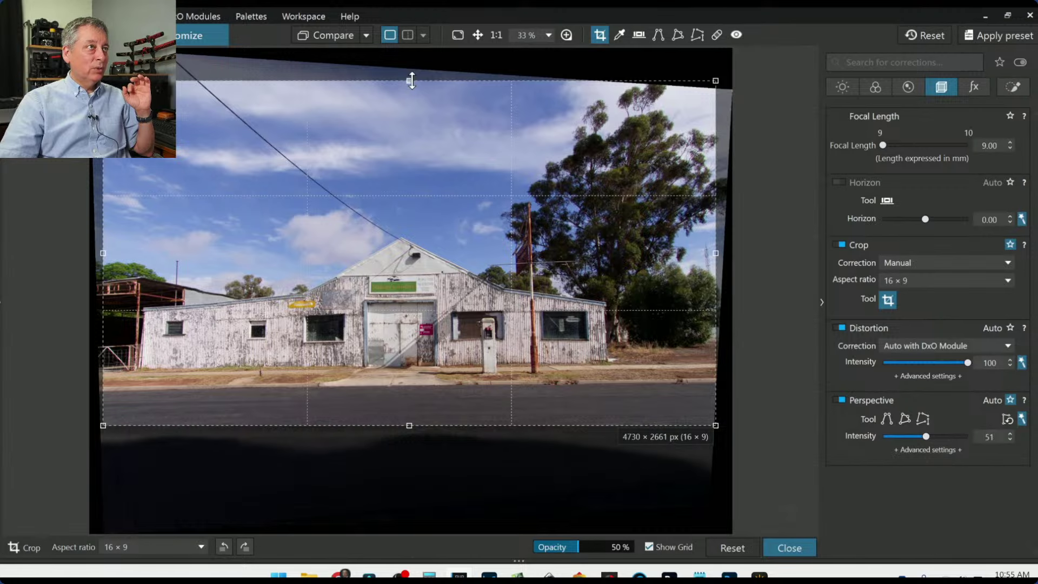
pyautogui.moveTo(412, 81); pyautogui.dragTo(410, 91)
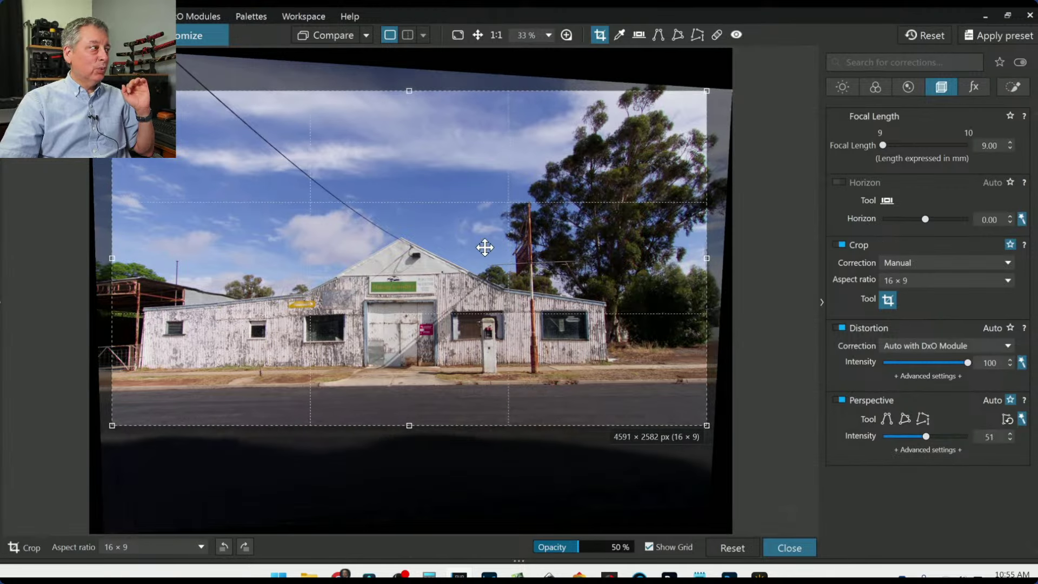
pyautogui.moveTo(501, 248); pyautogui.dragTo(489, 251)
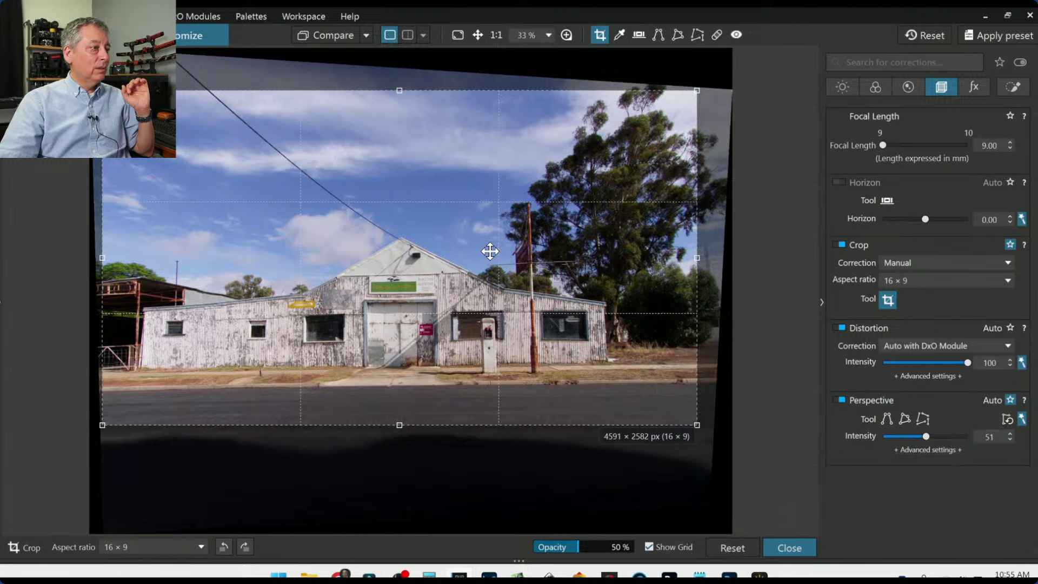
pyautogui.press('Return')
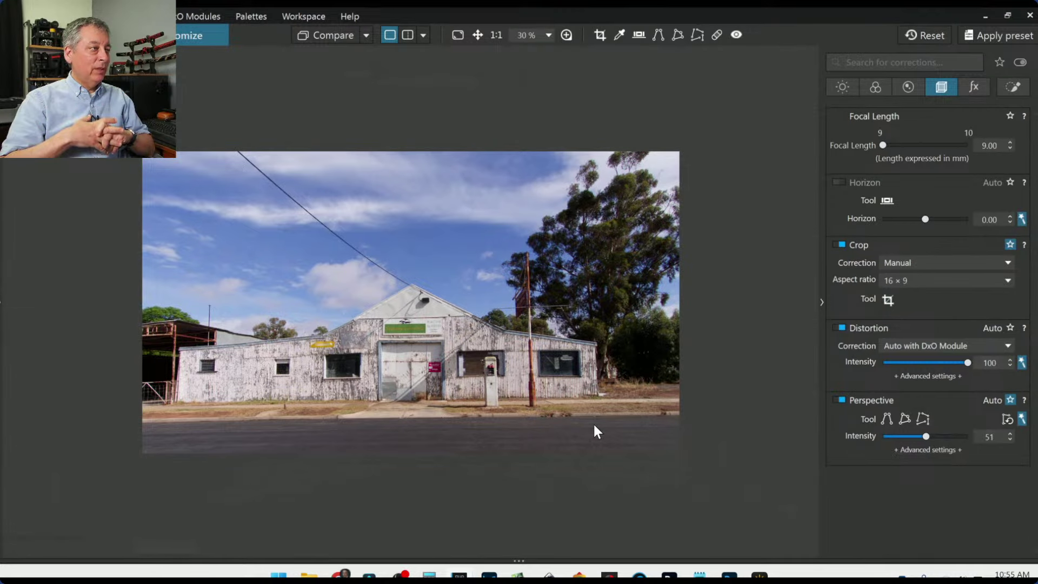
# Compare the Neutral Black and White rendering with colour and leave the photo on the Neutral color rendering.
pyautogui.scroll(1, 593, 424)
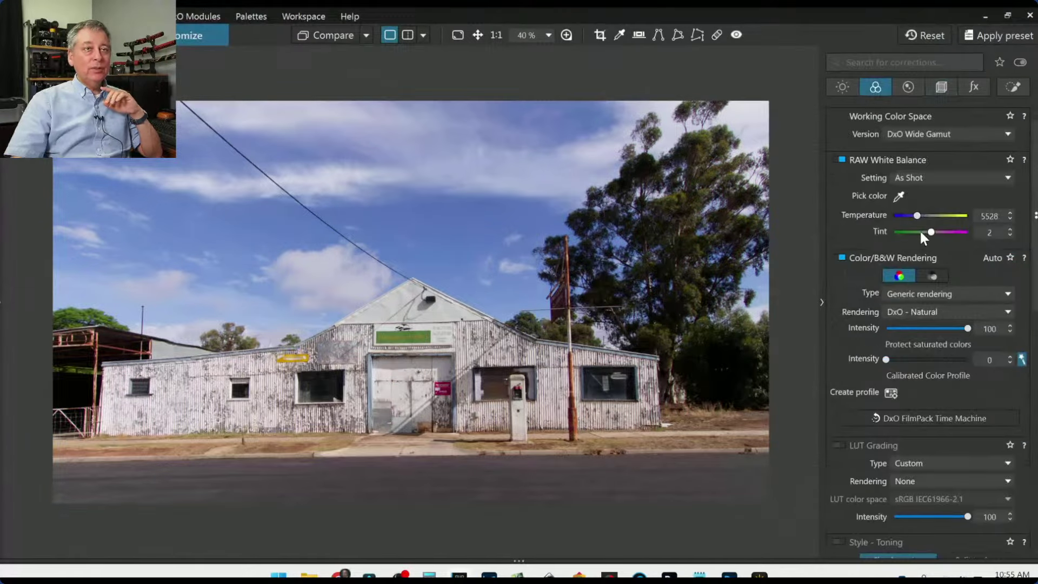
pyautogui.click(923, 273)
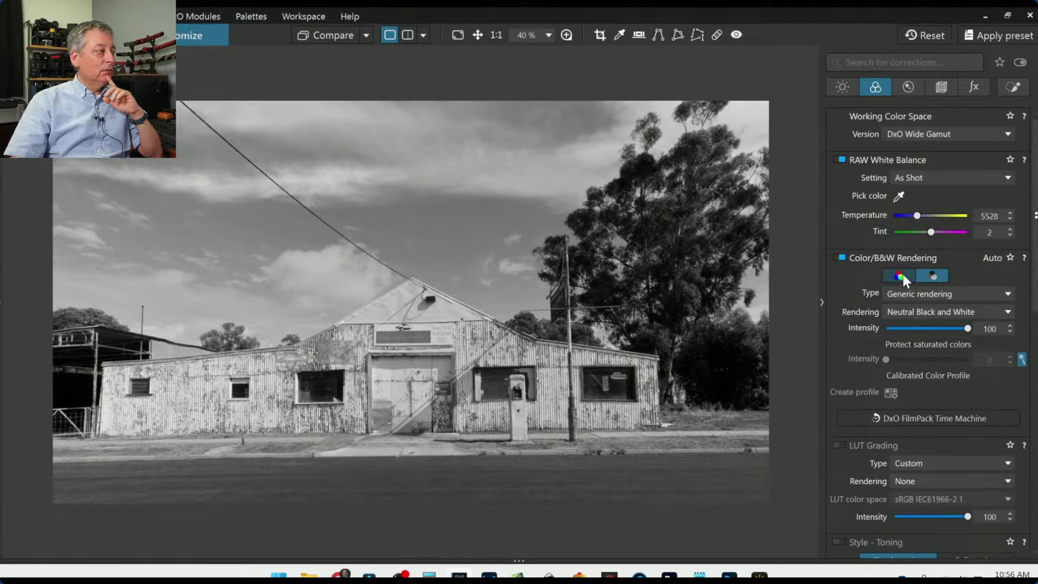
pyautogui.click(902, 272)
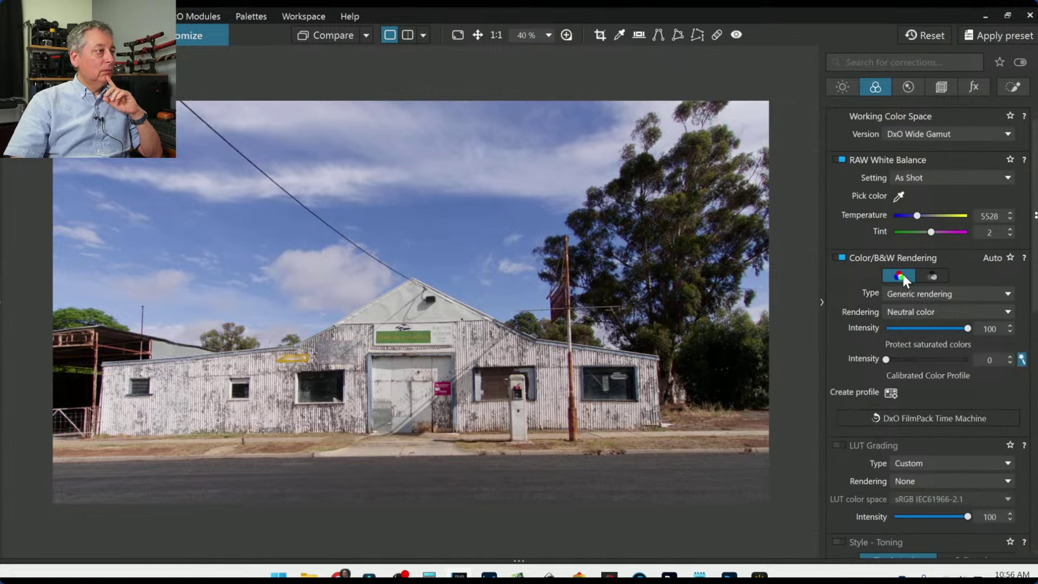
pyautogui.click(929, 276)
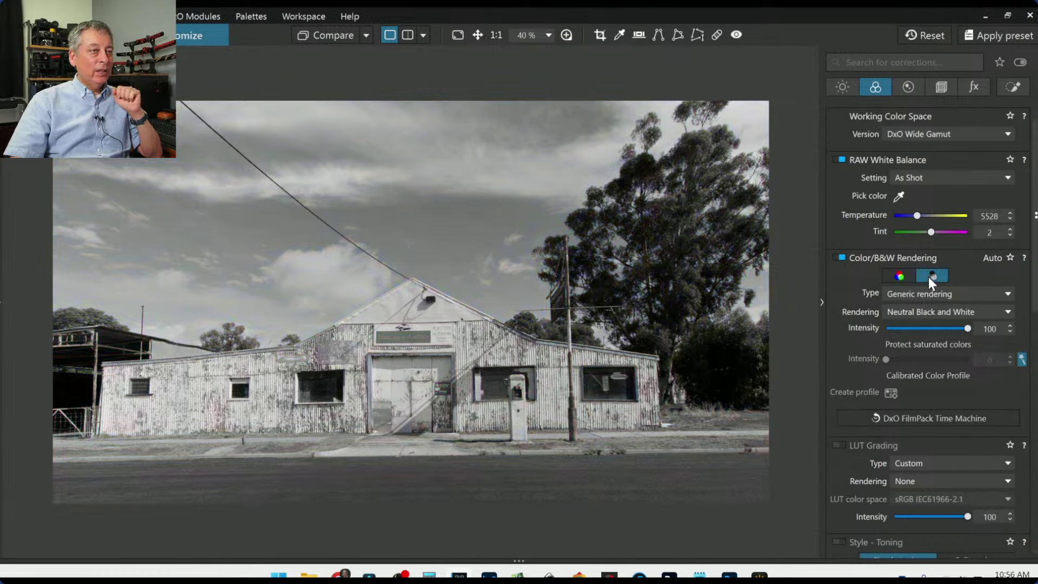
pyautogui.click(904, 278)
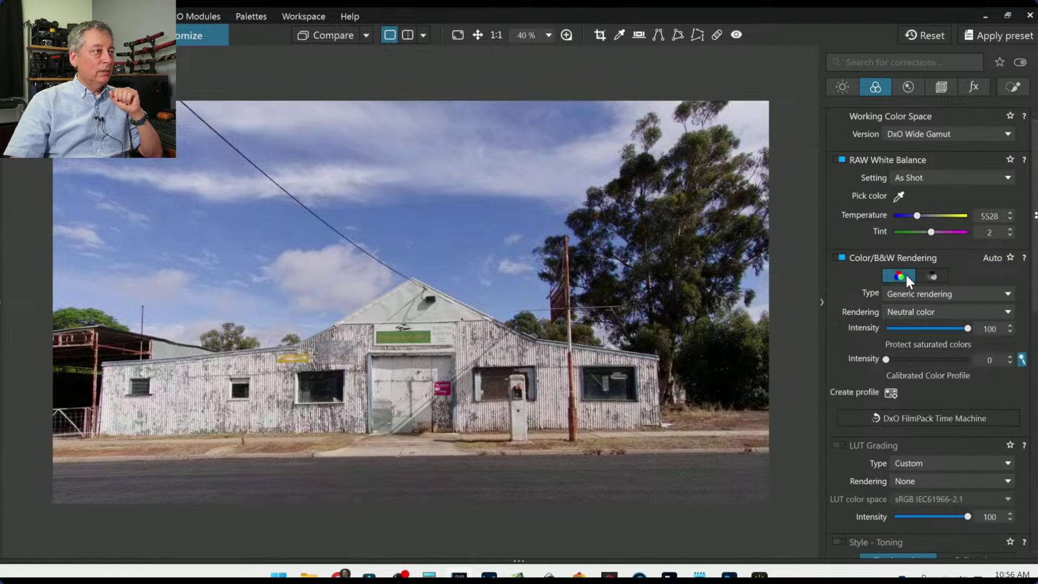
# Preview the photo in black and white, return to colour, and choose the DxO - Natural rendering.
pyautogui.click(924, 277)
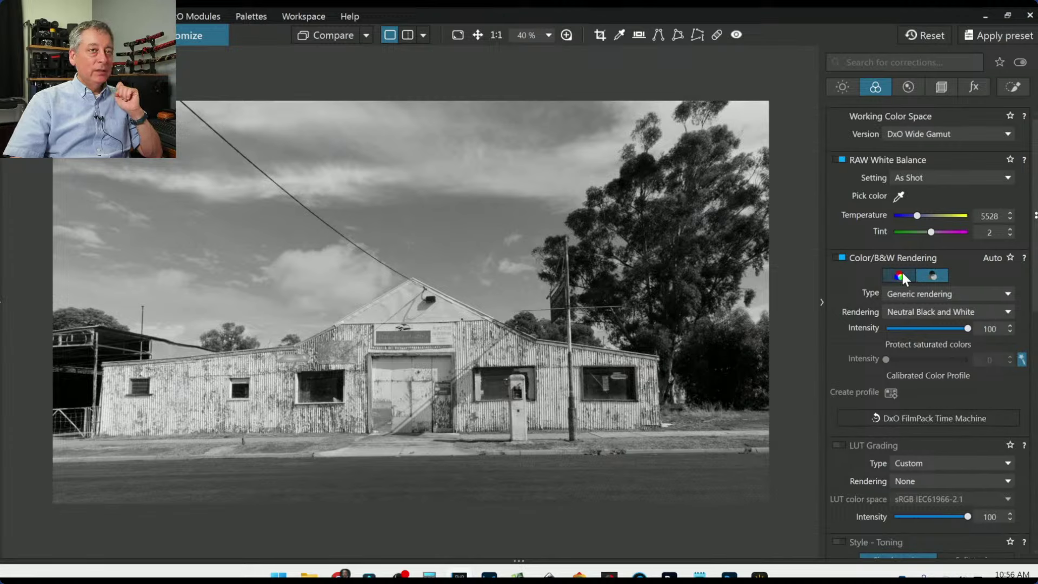
pyautogui.click(902, 274)
pyautogui.click(918, 312)
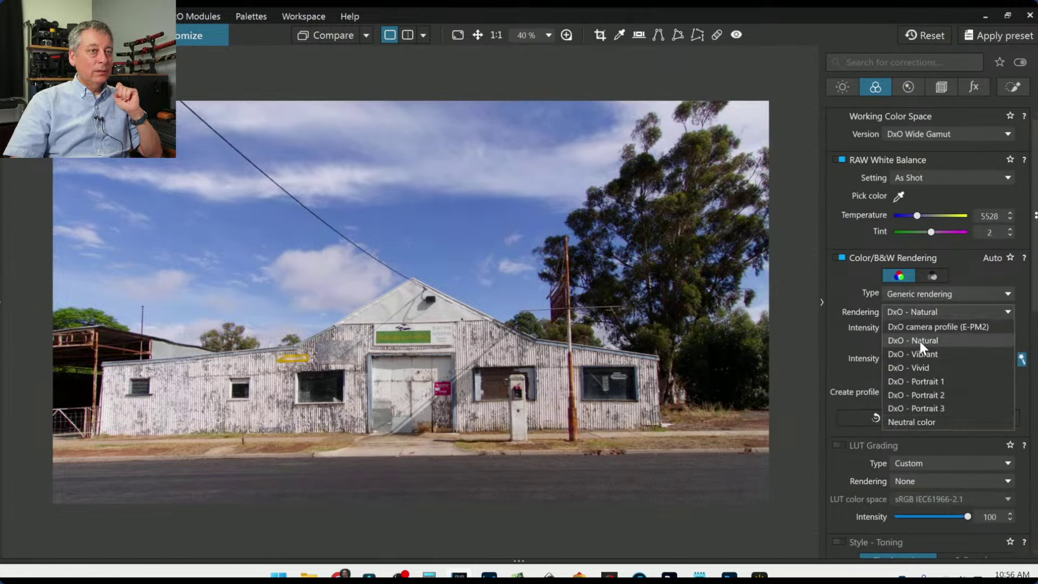
pyautogui.click(919, 342)
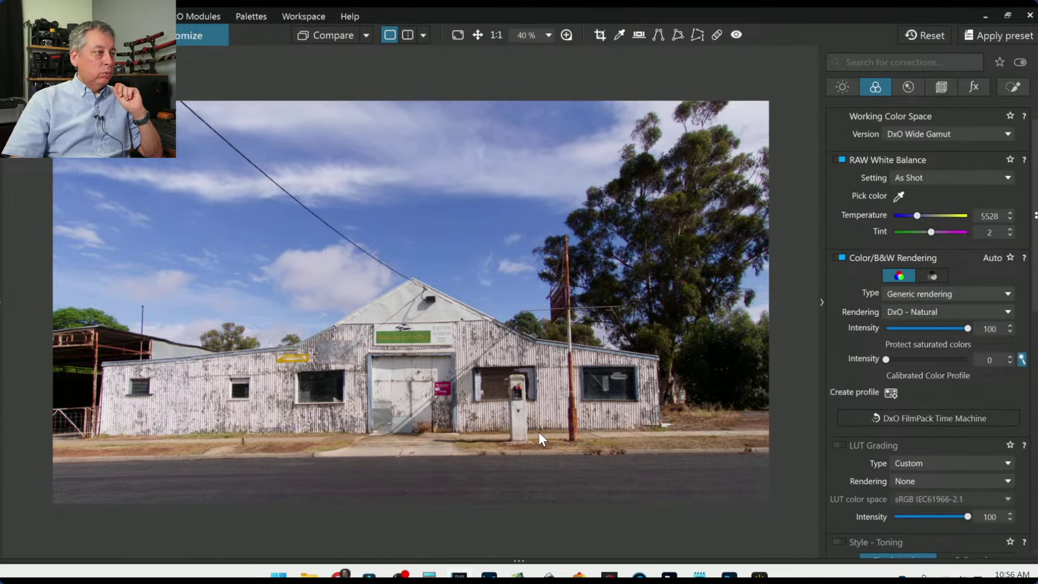
# Examine the peeling corrugated walls, the petrol pump and the sign up close, and return to the whole photo.
pyautogui.click(510, 426)
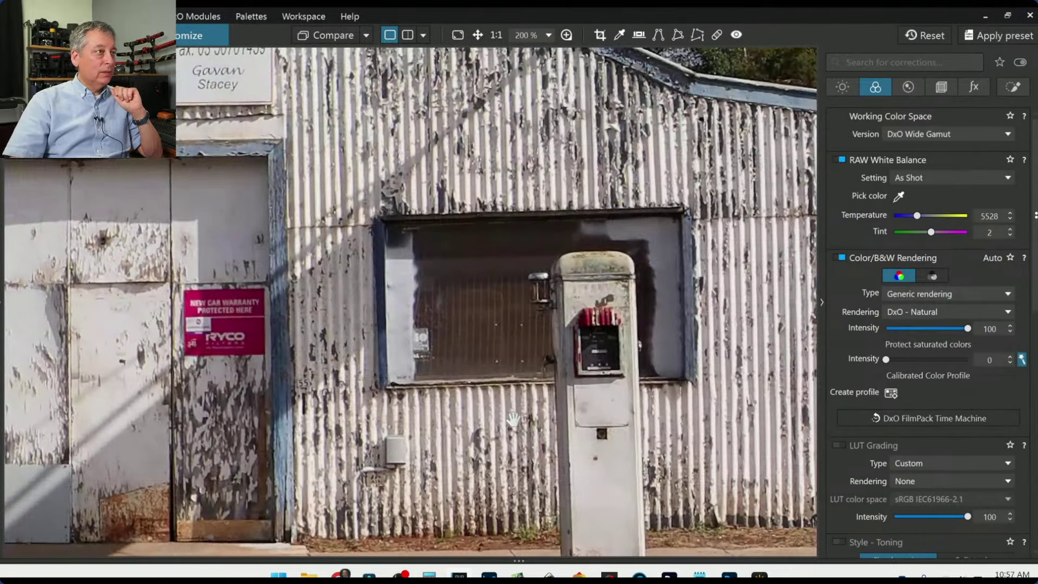
pyautogui.scroll(-3, 512, 419)
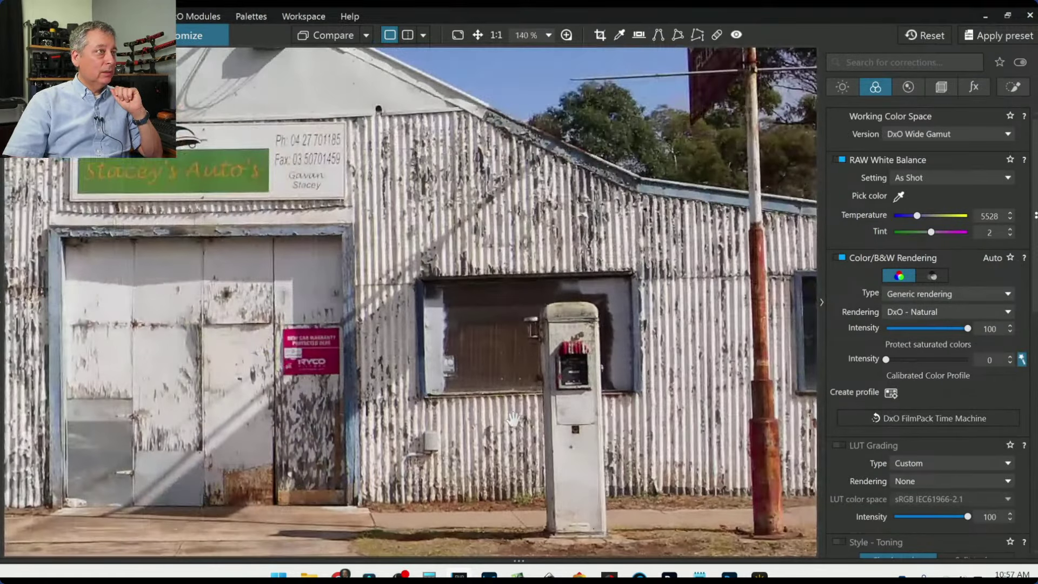
pyautogui.scroll(-1, 513, 419)
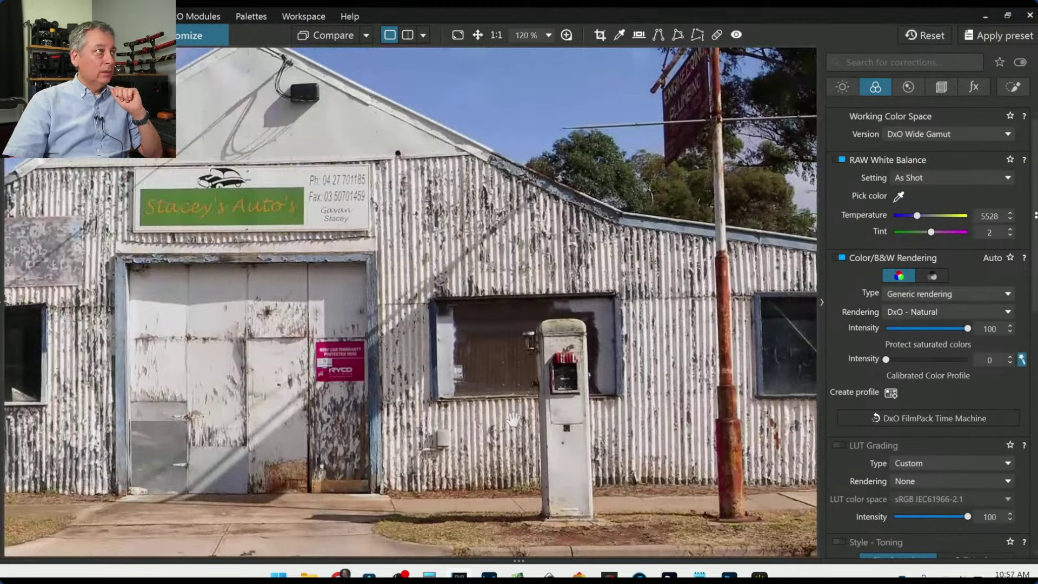
pyautogui.scroll(-1, 513, 419)
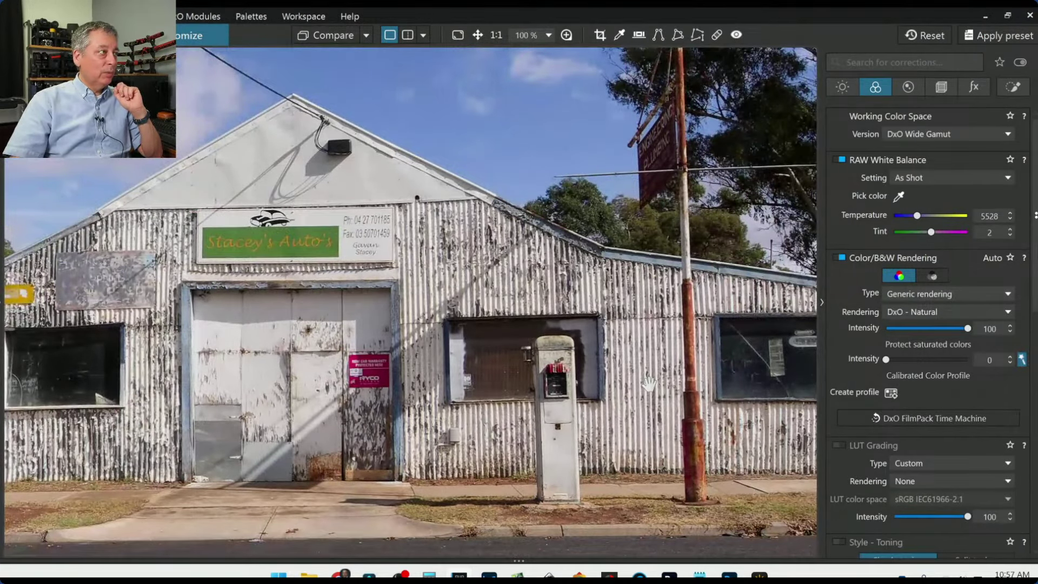
pyautogui.moveTo(481, 367); pyautogui.dragTo(520, 371)
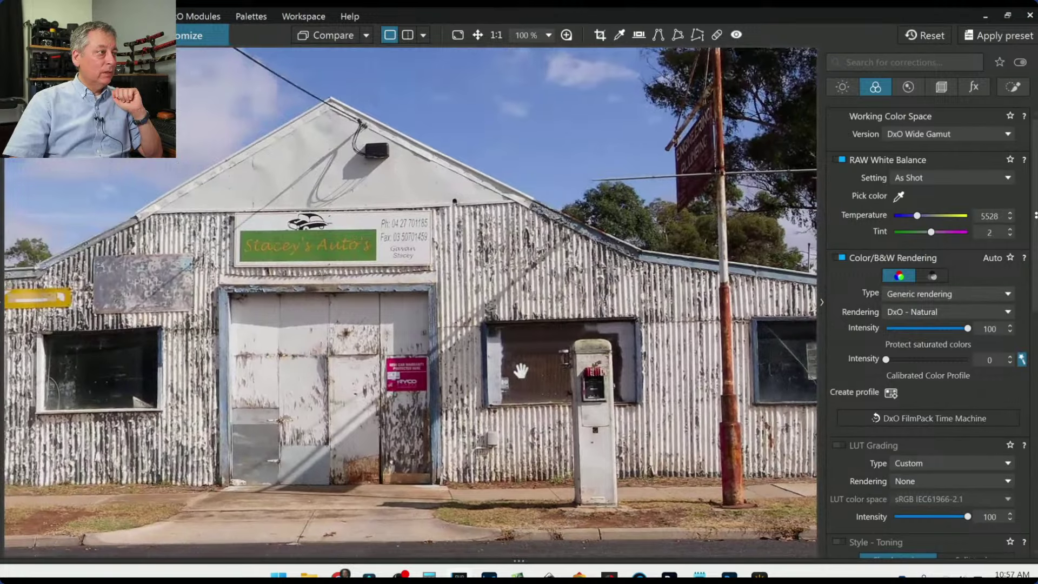
pyautogui.scroll(-4, 520, 371)
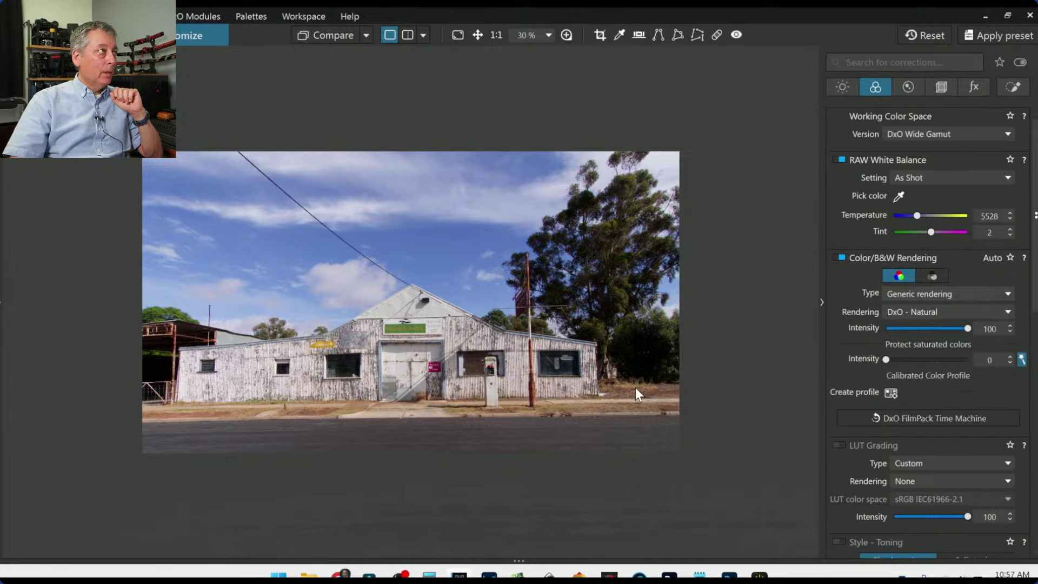
pyautogui.scroll(1, 593, 371)
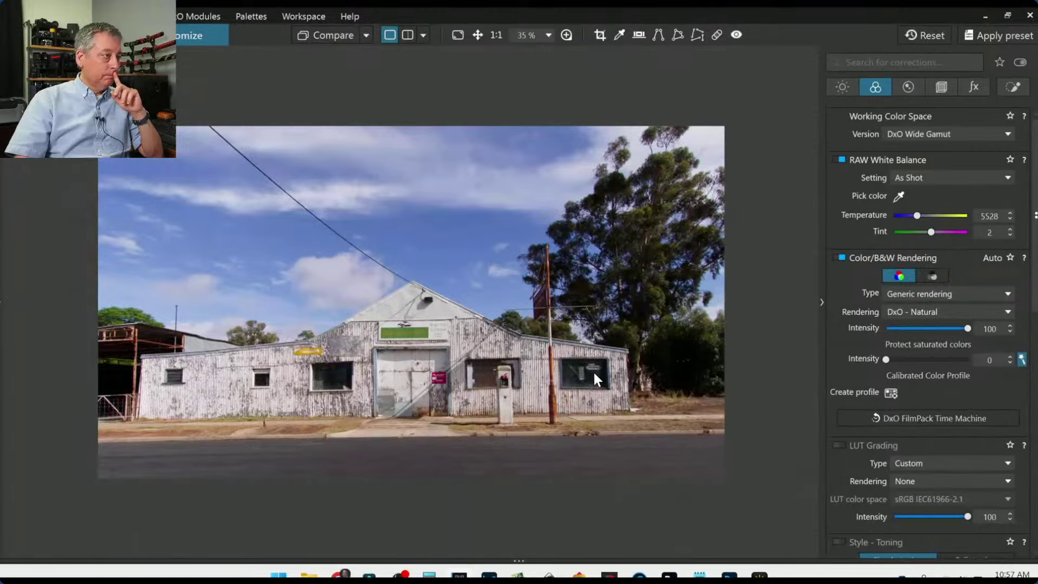
# Apply DxO ClearView Plus at intensity 97 and set the whole photo's contrast to 10 and microcontrast to 100.
pyautogui.click(842, 87)
pyautogui.scroll(-5, 927, 271)
pyautogui.moveTo(927, 324); pyautogui.dragTo(932, 303)
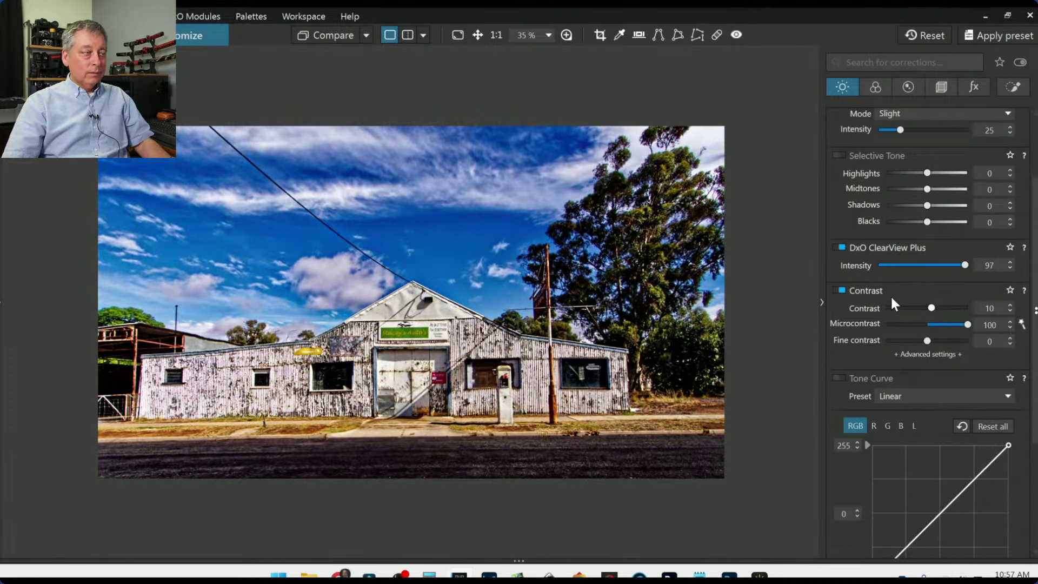
# Mute the photo's overall colours in HSL by setting saturation to -41 and vibrancy to -51.
pyautogui.click(876, 88)
pyautogui.scroll(-4, 894, 292)
pyautogui.scroll(-3, 889, 331)
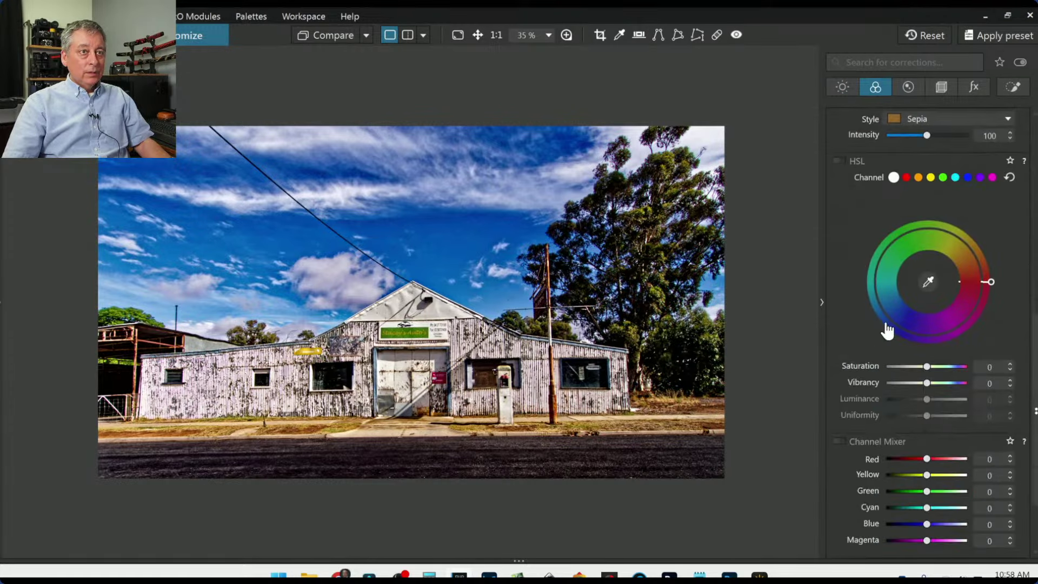
pyautogui.scroll(-2, 887, 327)
pyautogui.click(901, 291)
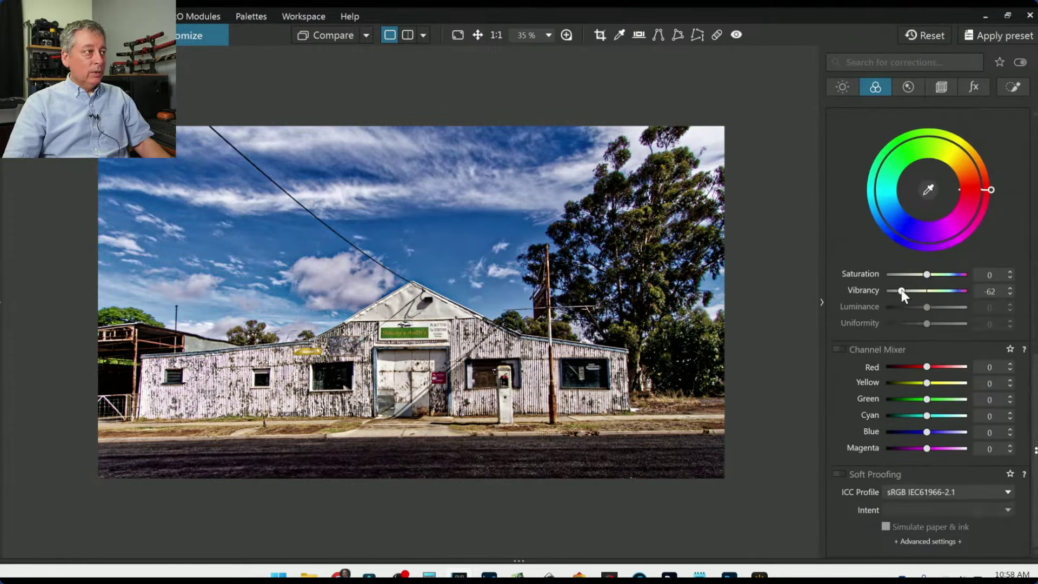
pyautogui.doubleClick(901, 290)
pyautogui.scroll(1, 902, 287)
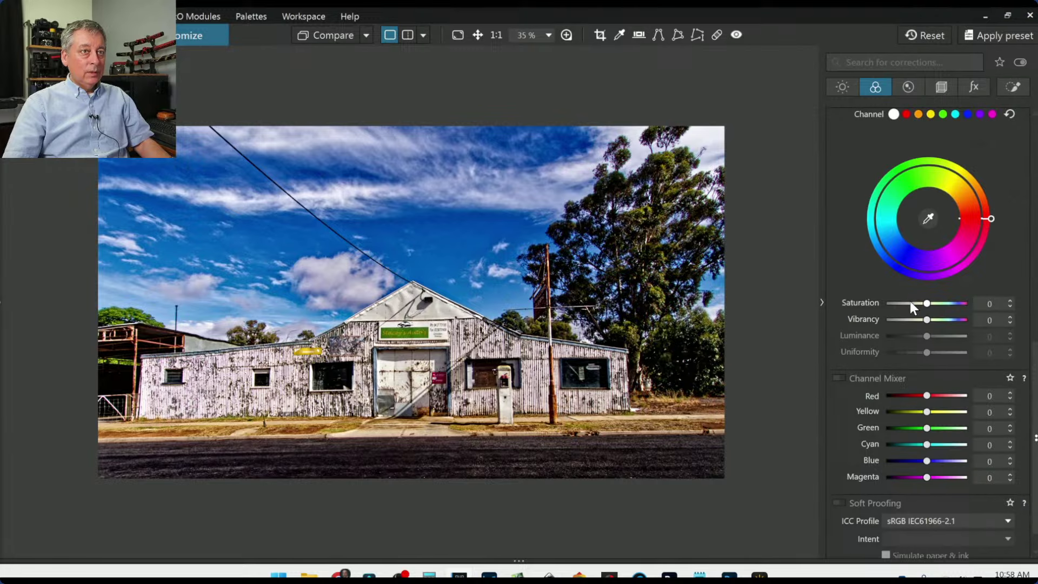
pyautogui.click(910, 301)
pyautogui.click(906, 320)
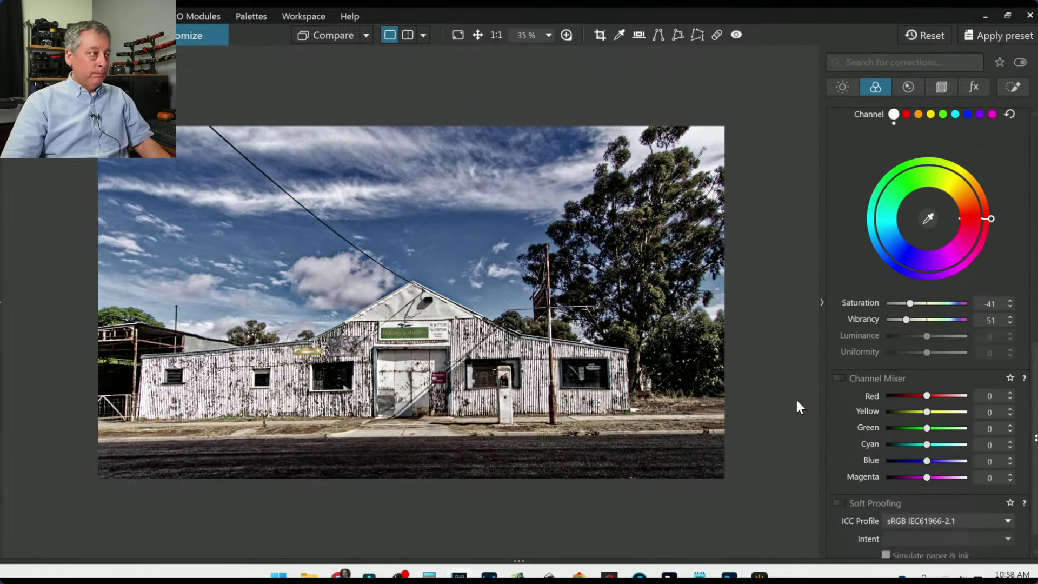
# Add a local adjustment with control points on all five windows of the building.
pyautogui.scroll(-1, 668, 367)
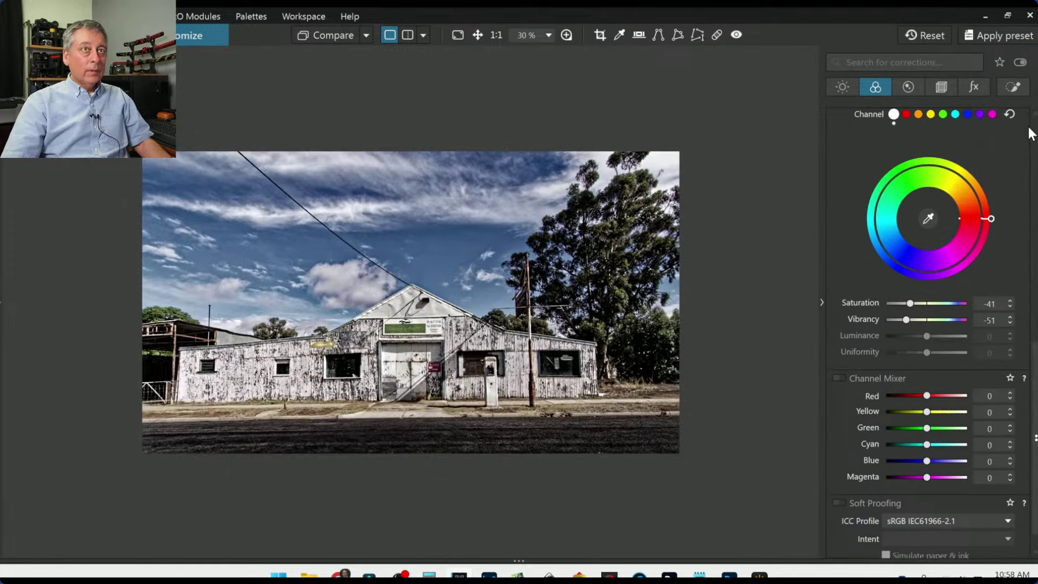
pyautogui.click(1013, 87)
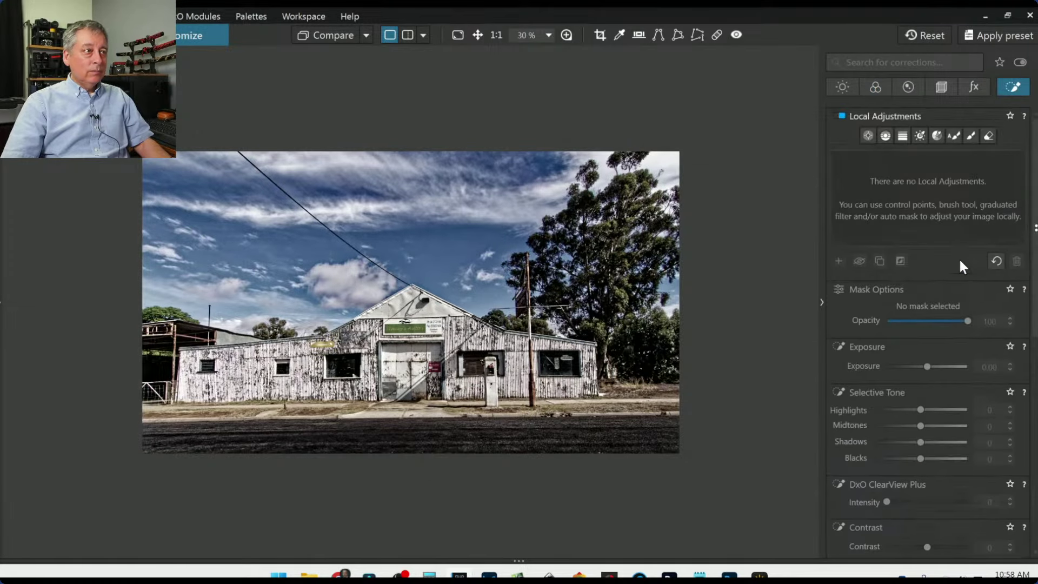
pyautogui.click(866, 137)
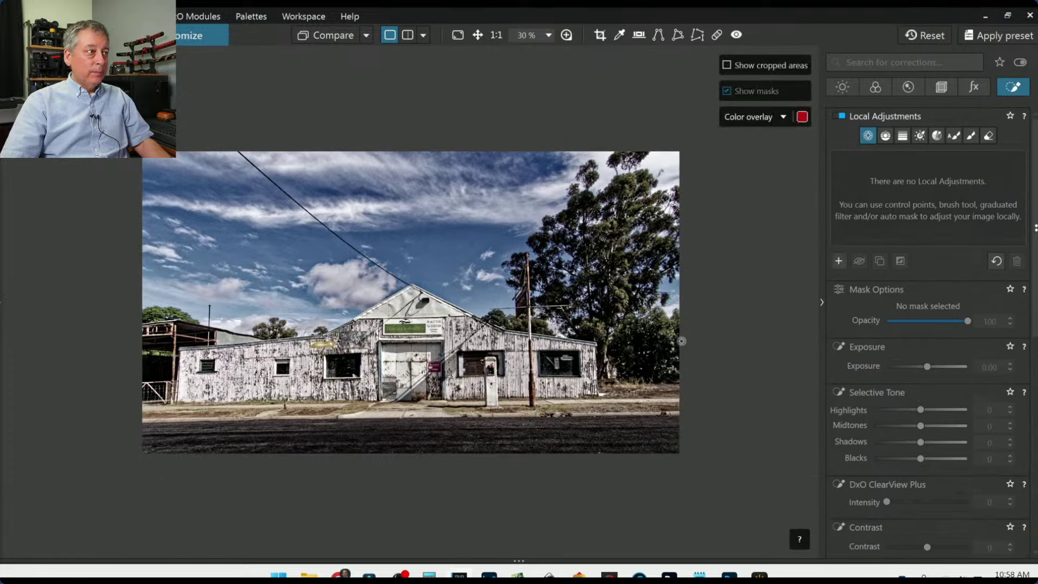
pyautogui.click(565, 368)
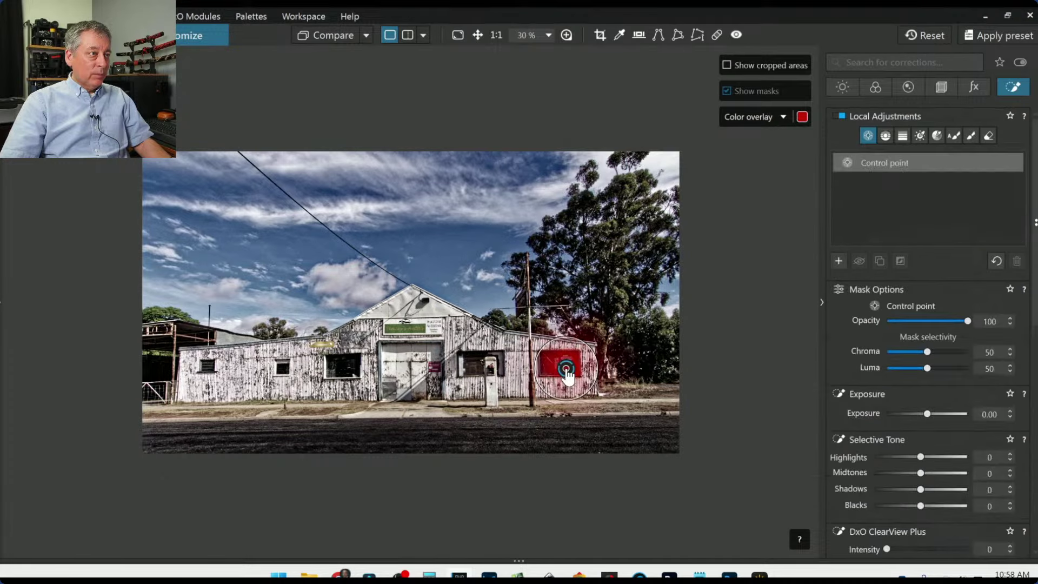
pyautogui.click(339, 368)
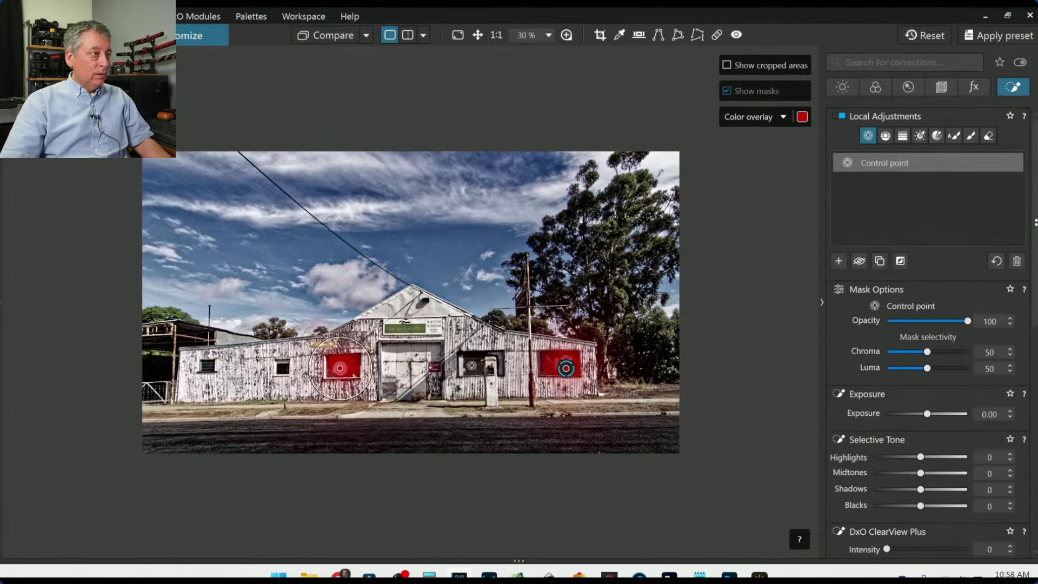
pyautogui.click(471, 365)
pyautogui.click(281, 369)
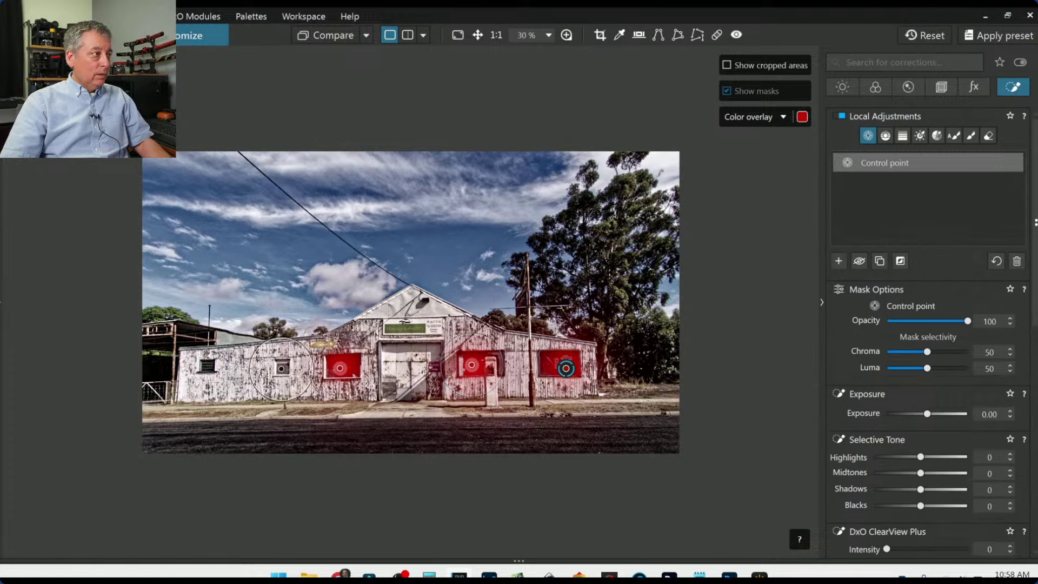
pyautogui.click(208, 365)
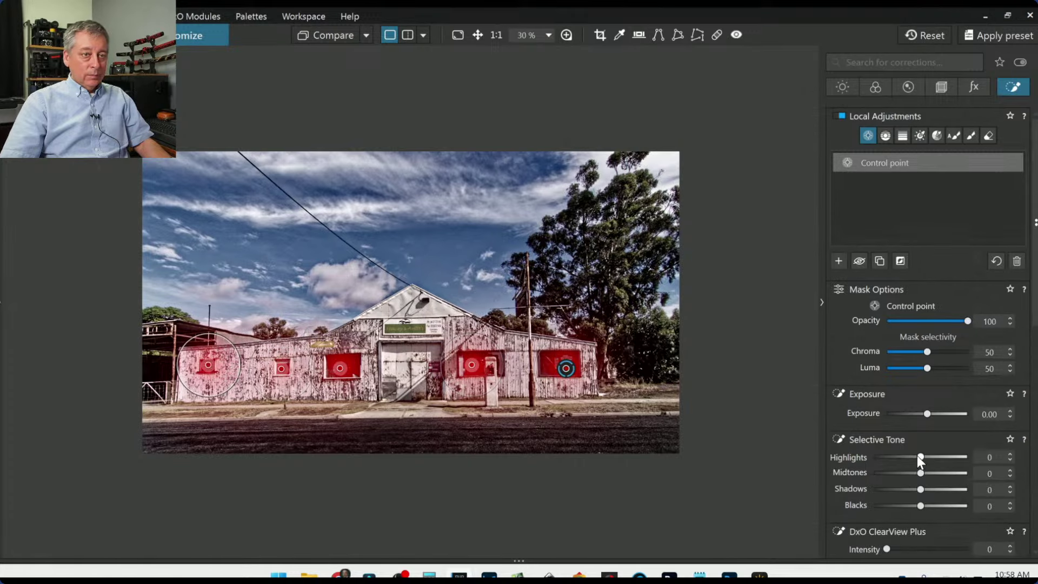
# For the window control points, set shadows to 45, blacks to -29, ClearView Plus to 95 and microcontrast to 45, and finish the local adjustment.
pyautogui.moveTo(920, 489); pyautogui.dragTo(942, 494)
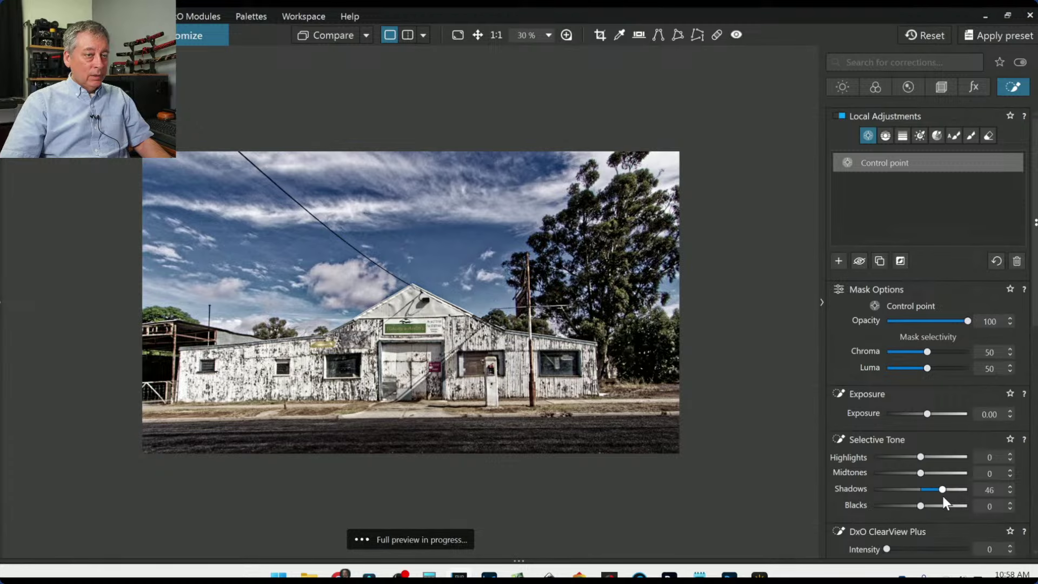
pyautogui.scroll(-1, 855, 418)
pyautogui.scroll(-4, 855, 419)
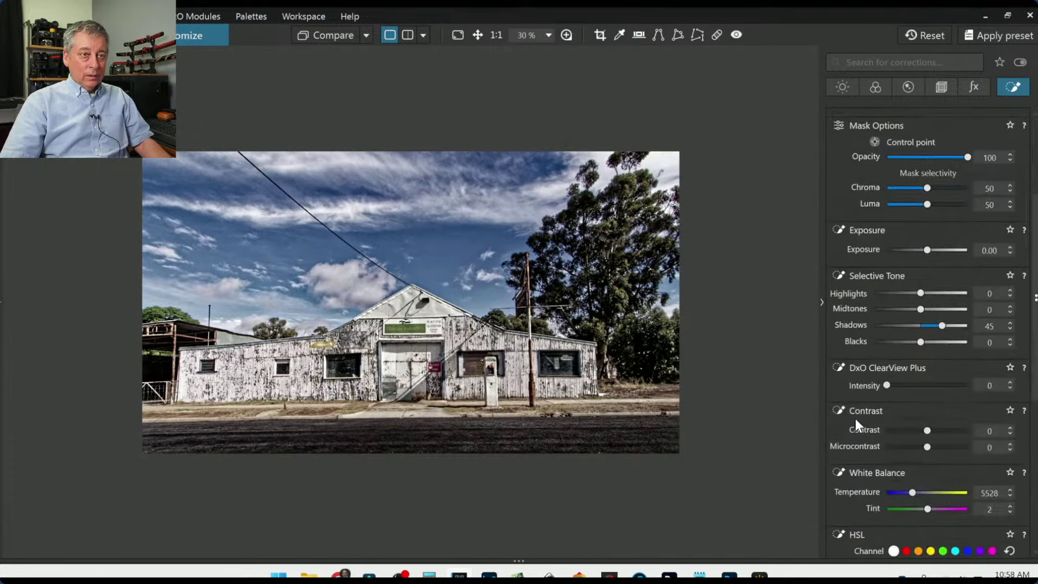
pyautogui.click(932, 387)
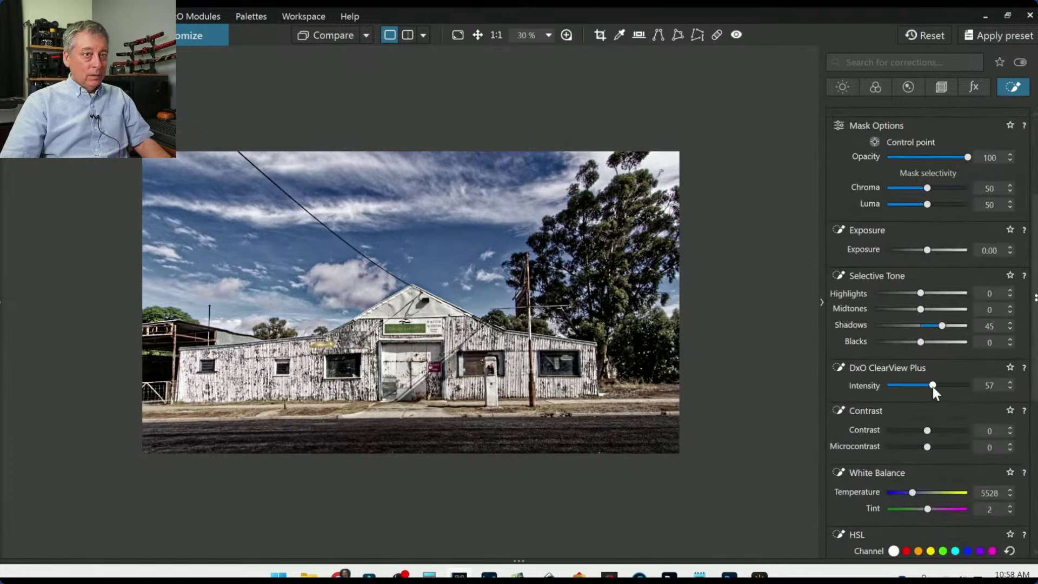
pyautogui.moveTo(932, 387); pyautogui.dragTo(963, 388)
pyautogui.moveTo(925, 447); pyautogui.dragTo(945, 447)
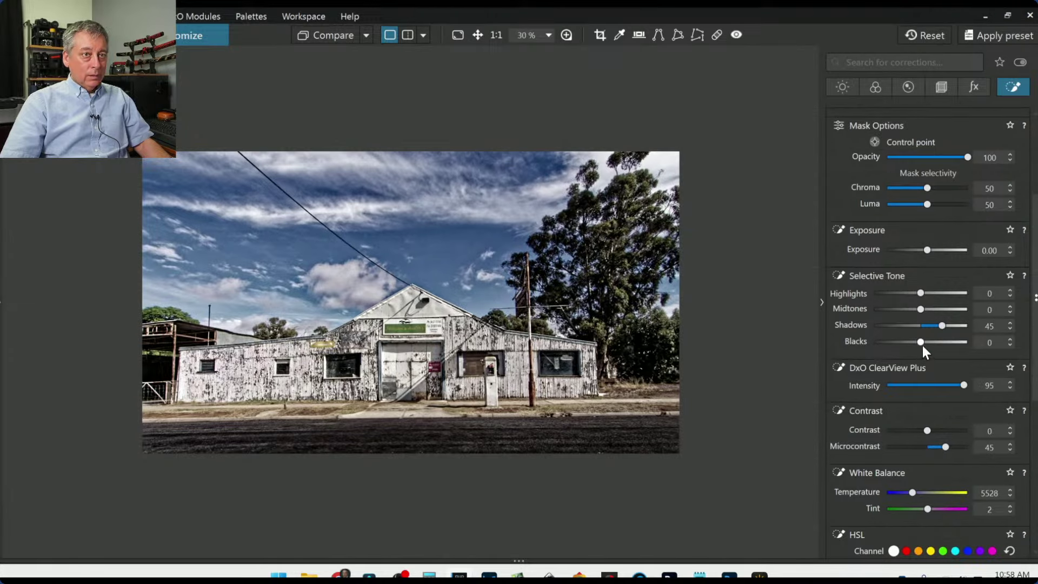
pyautogui.moveTo(920, 343); pyautogui.dragTo(908, 342)
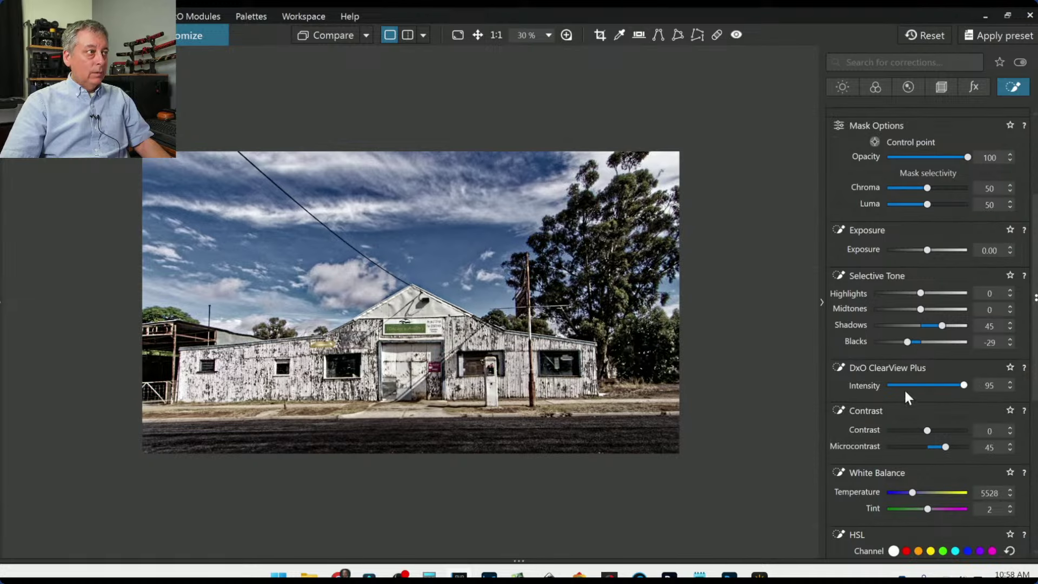
pyautogui.press('Escape')
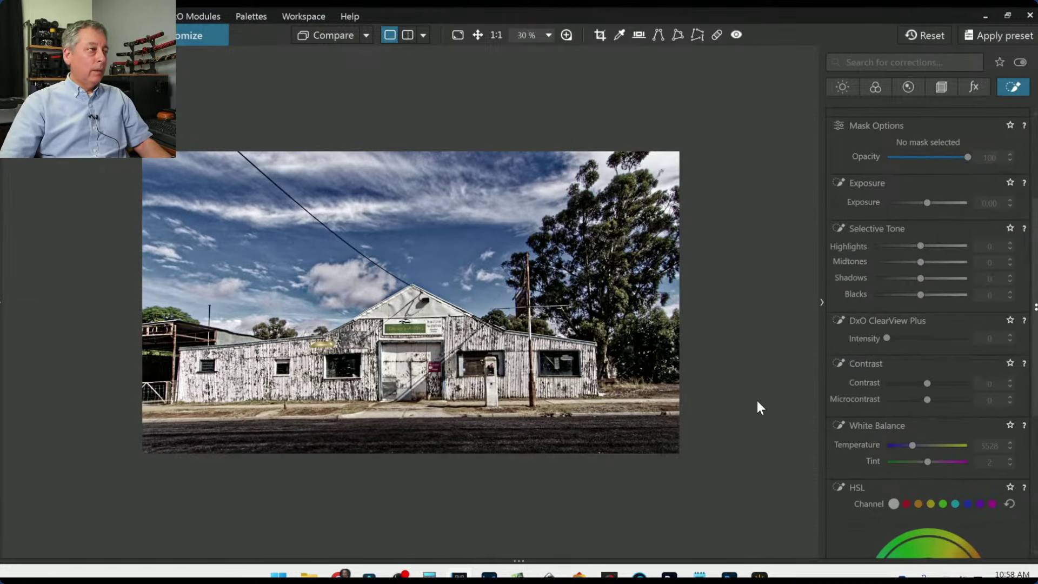
# Recheck the whole photo's ClearView Plus, leaving its intensity at 97, and reduce the global microcontrast to 55.
pyautogui.click(844, 86)
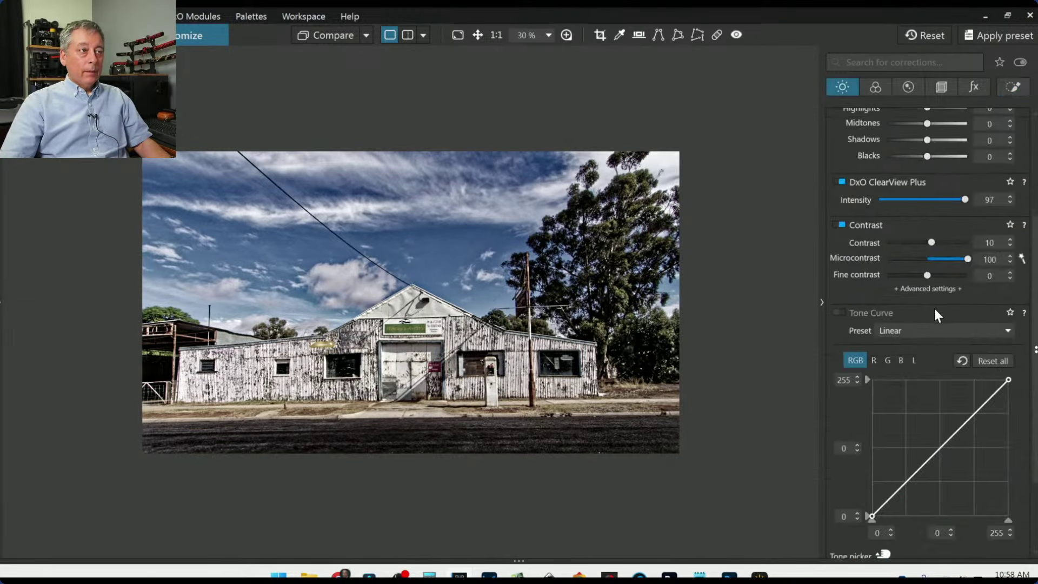
pyautogui.scroll(2, 914, 332)
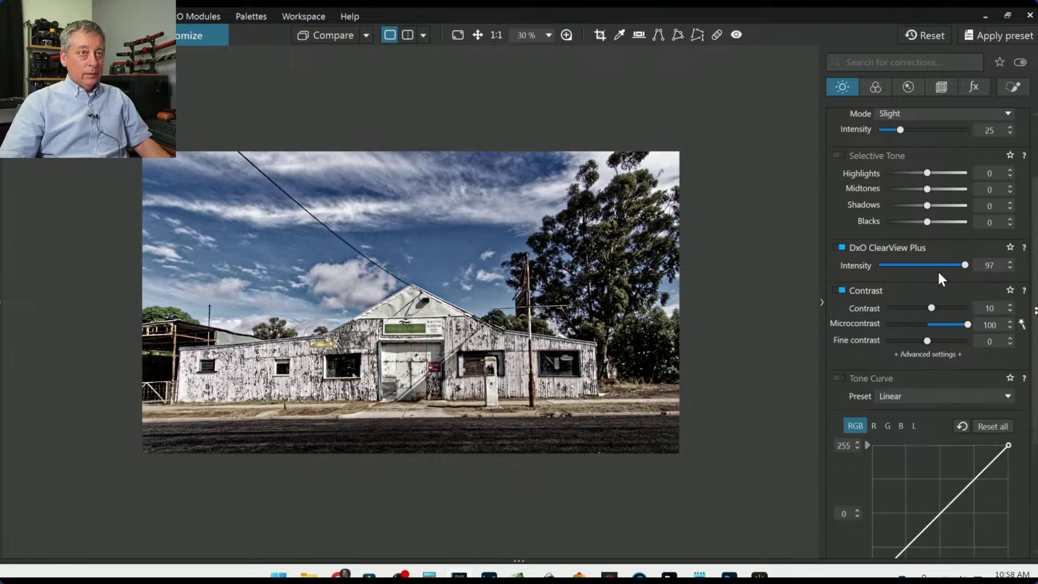
pyautogui.moveTo(939, 267); pyautogui.dragTo(965, 267)
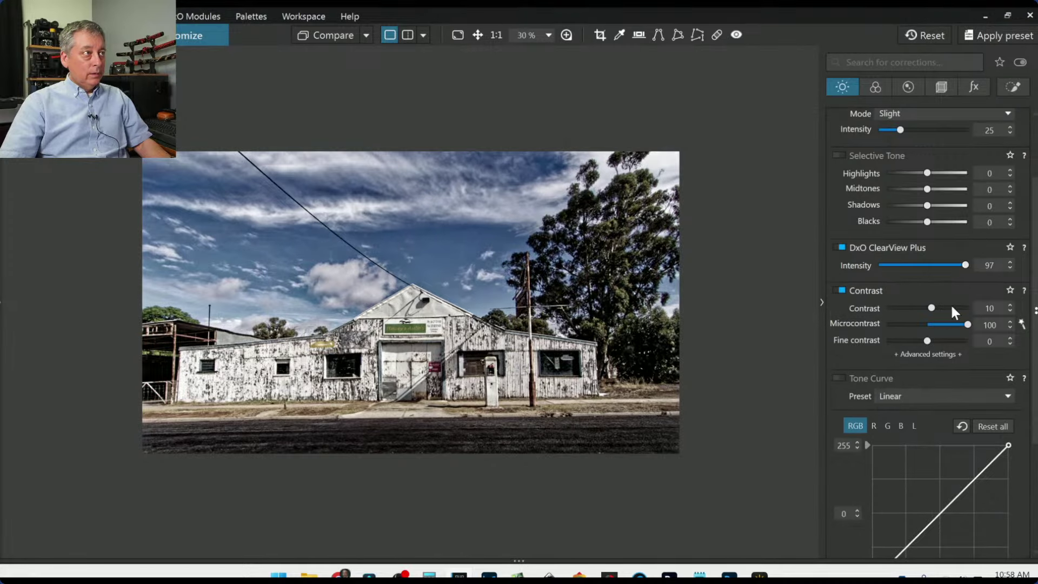
pyautogui.click(949, 324)
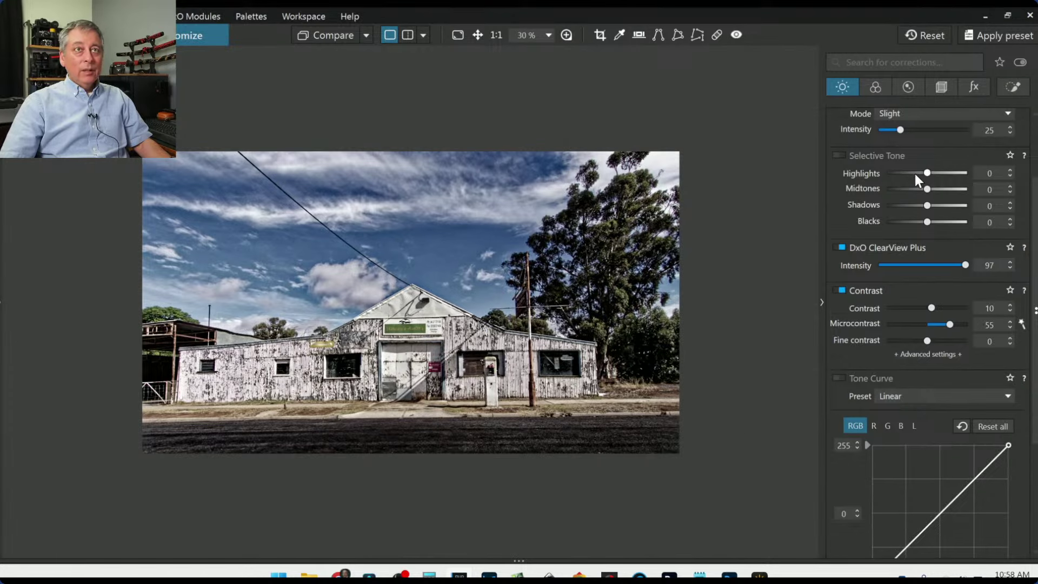
pyautogui.scroll(3, 919, 193)
# Emphasise the photo's reds in HSL by setting the red channel's saturation to 90 and luminance to 7.
pyautogui.click(878, 91)
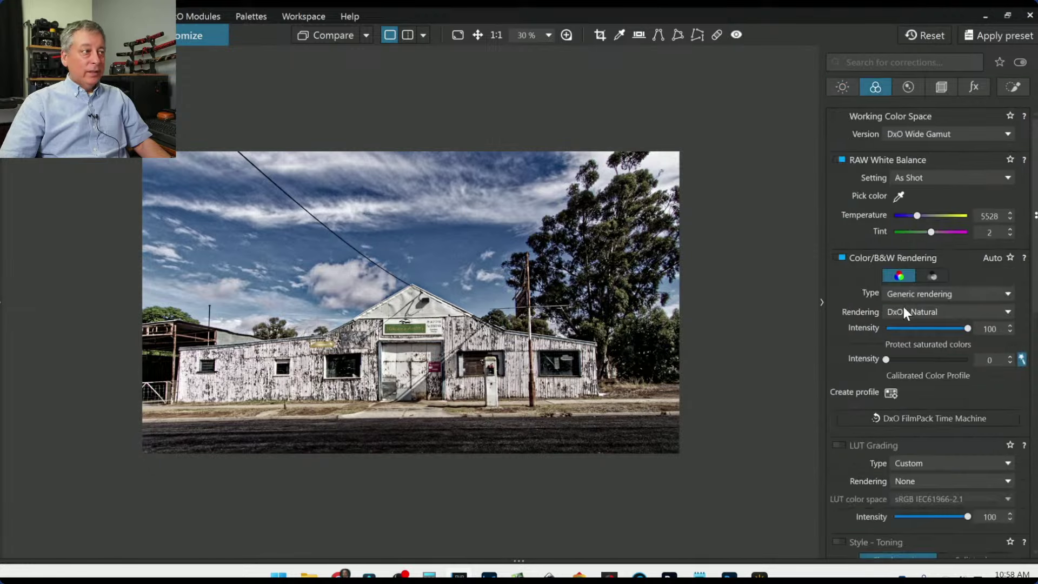
pyautogui.scroll(-5, 904, 307)
pyautogui.scroll(-5, 905, 313)
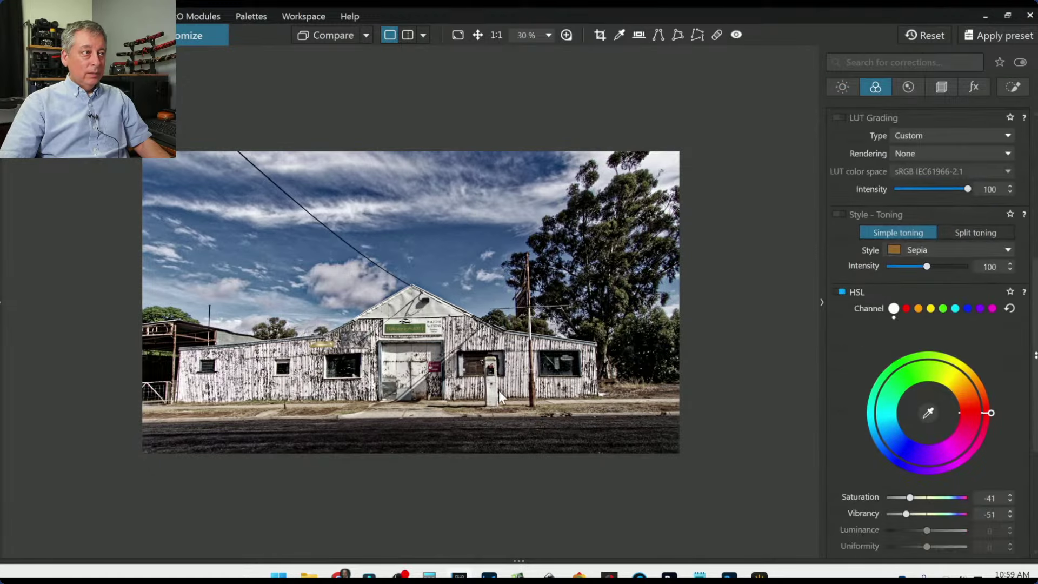
pyautogui.click(906, 308)
pyautogui.scroll(-4, 868, 358)
pyautogui.click(948, 365)
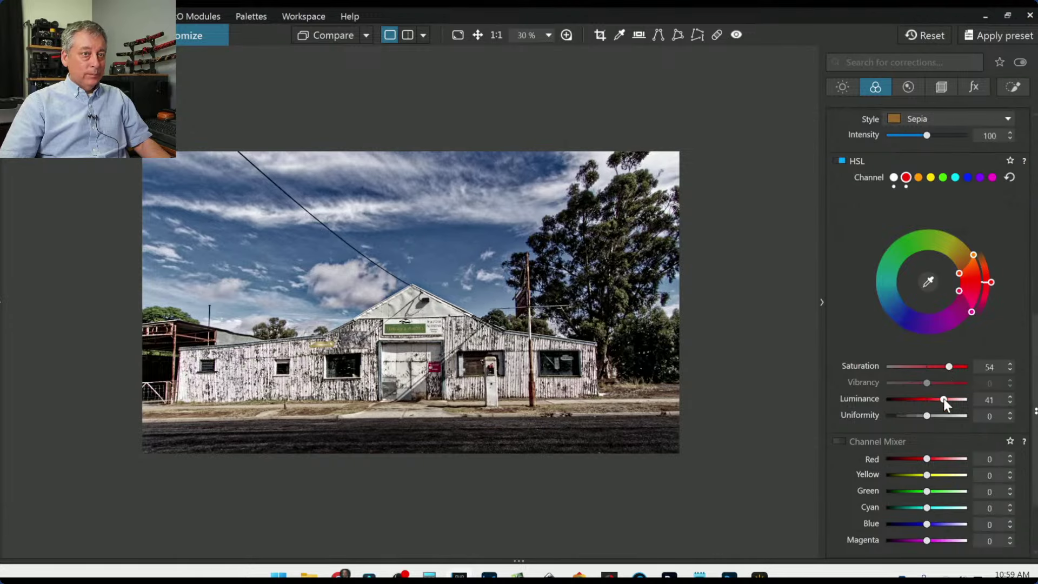
pyautogui.moveTo(942, 398); pyautogui.dragTo(970, 369)
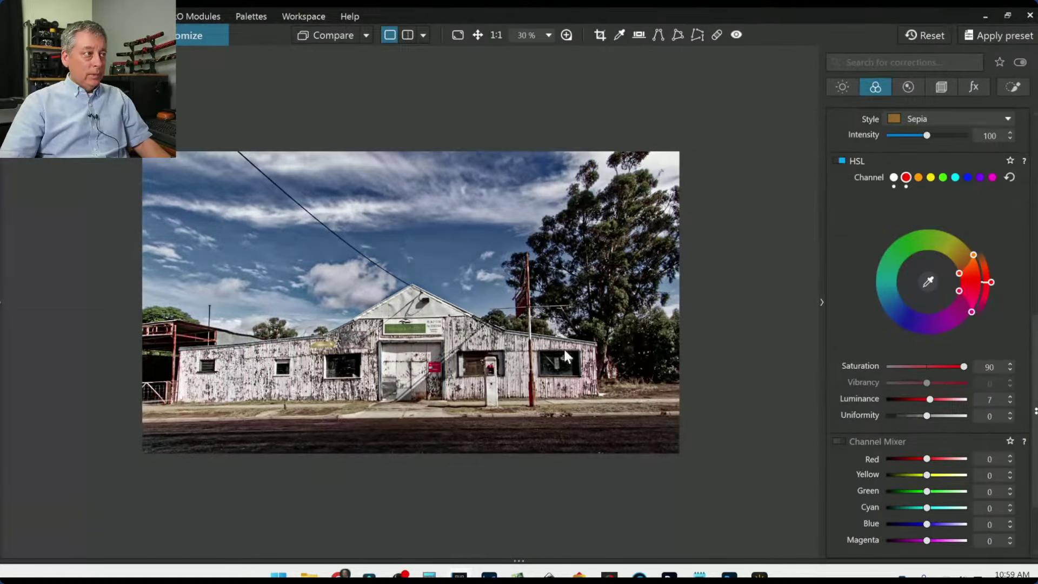
# Sample the building sign's green for an HSL saturation of 45, and set the yellow channel's saturation to 59.
pyautogui.click(928, 281)
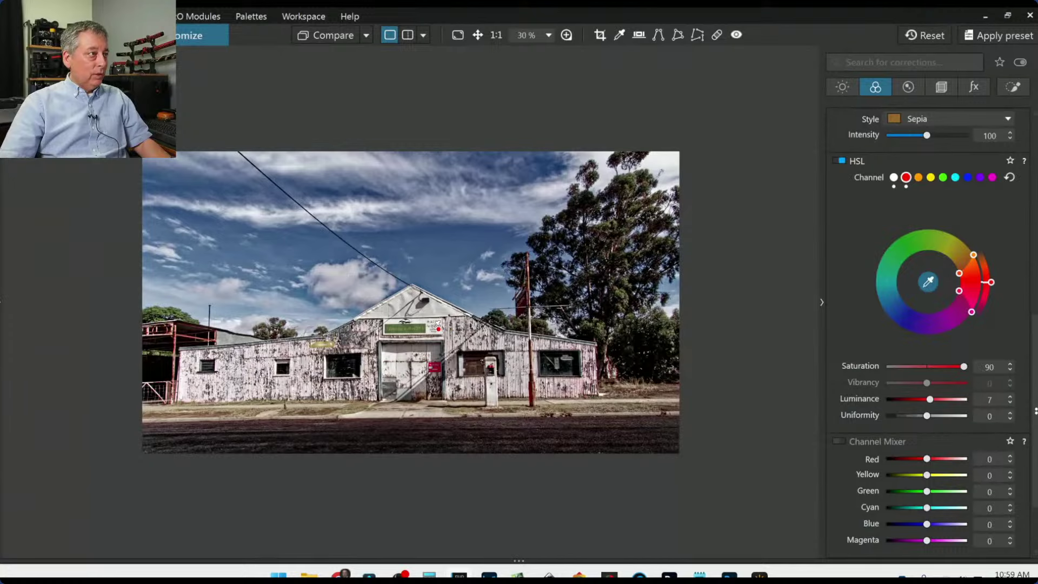
pyautogui.click(425, 323)
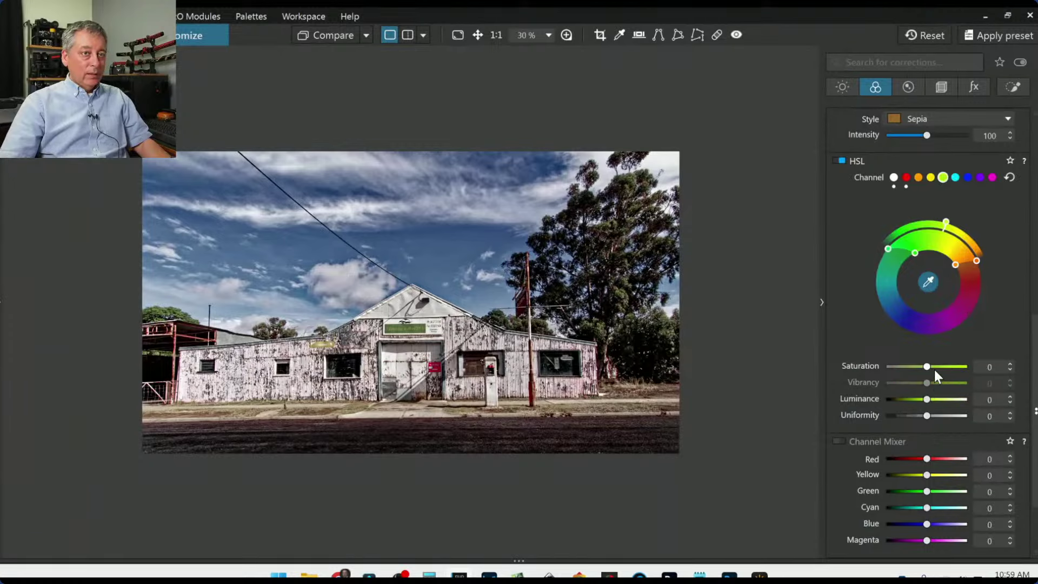
pyautogui.moveTo(927, 366); pyautogui.dragTo(954, 366)
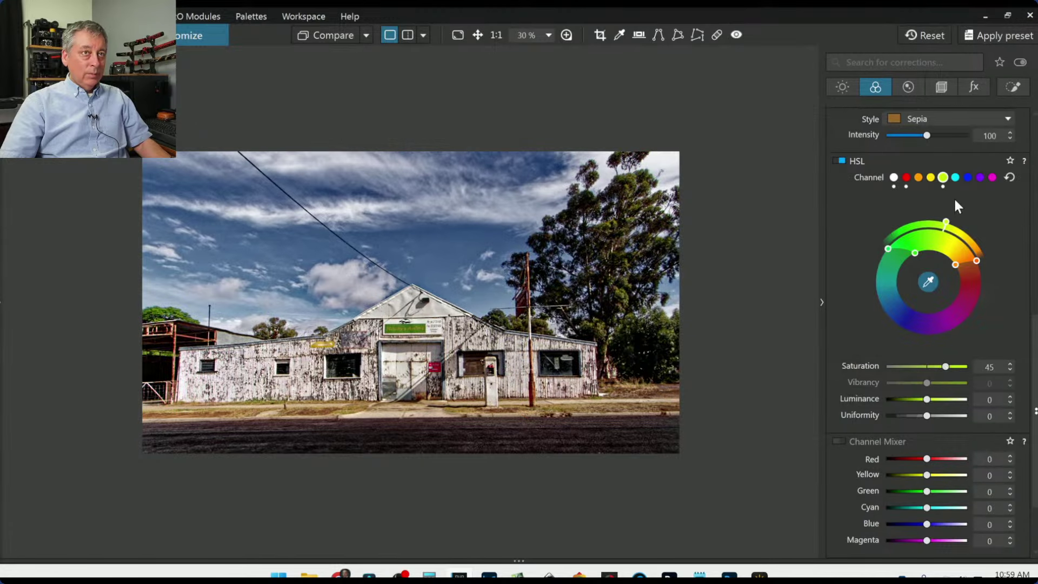
pyautogui.click(930, 178)
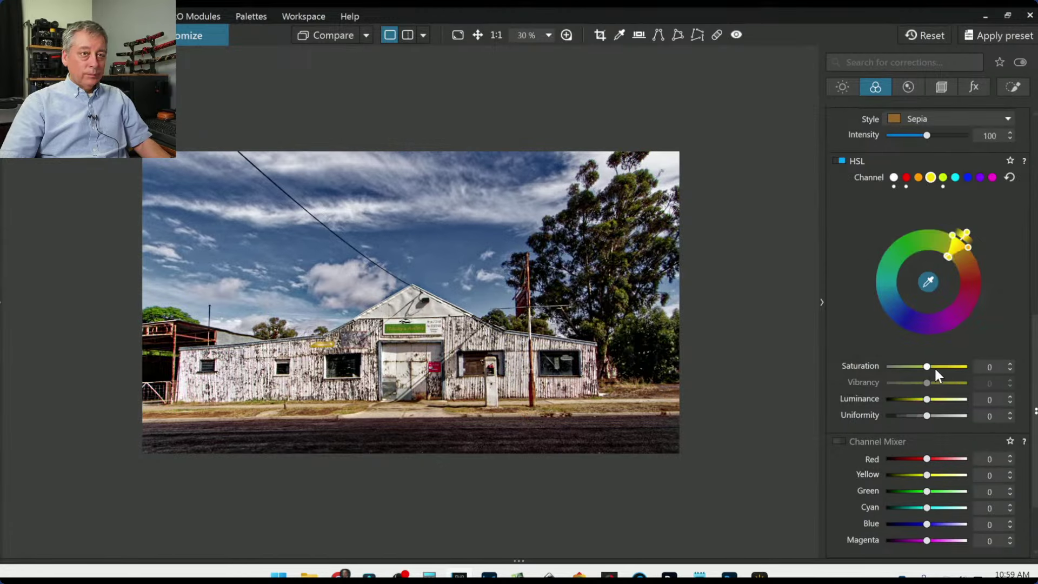
pyautogui.moveTo(927, 366); pyautogui.dragTo(950, 368)
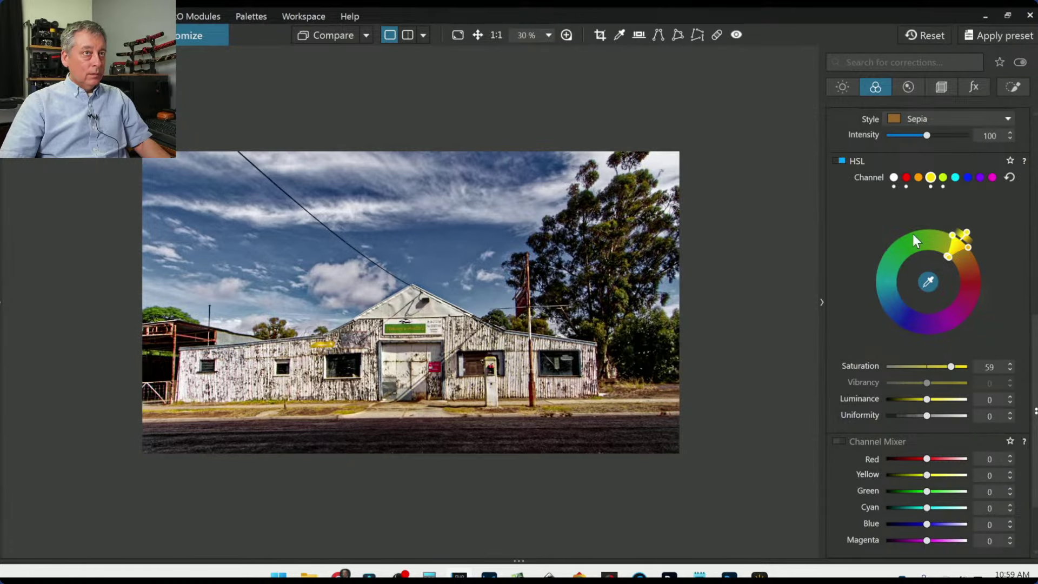
# Mute the overall colours further in HSL, setting saturation to -58 and vibrancy to -44 for all channels.
pyautogui.click(893, 178)
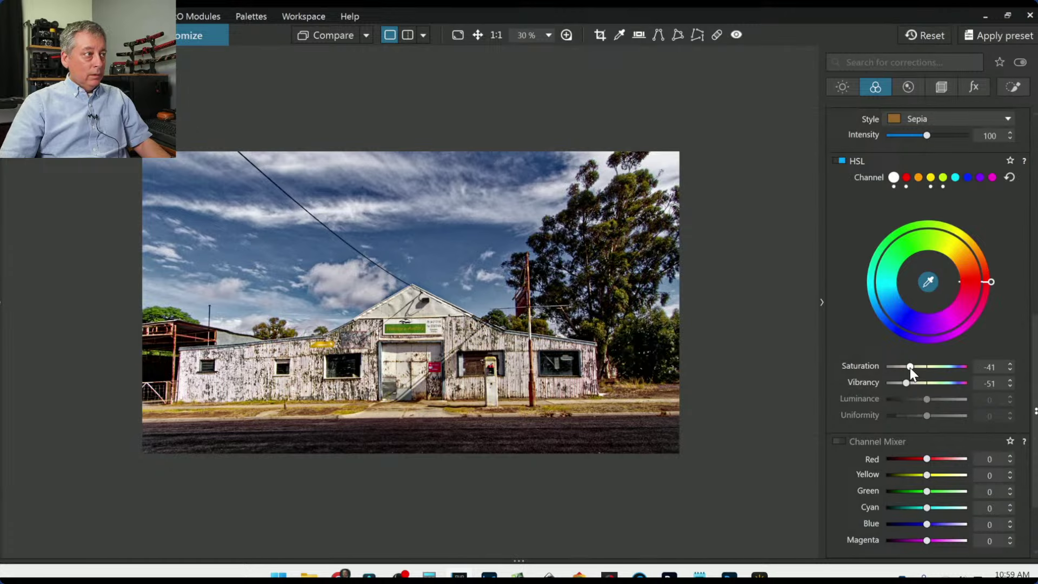
pyautogui.moveTo(910, 367)
pyautogui.mouseDown()
pyautogui.moveTo(890, 368)
pyautogui.moveTo(904, 370)
pyautogui.mouseUp()
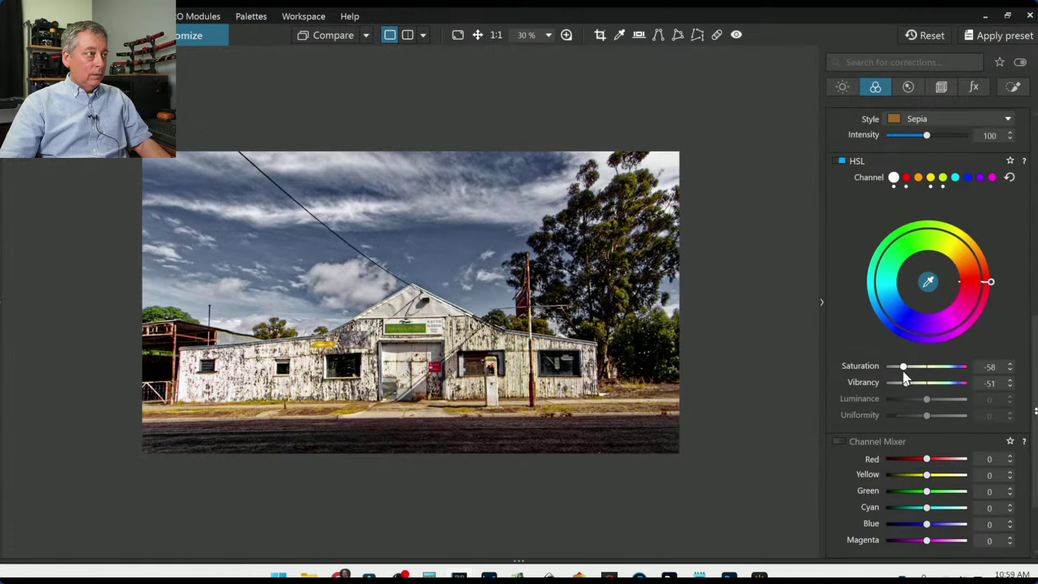
pyautogui.moveTo(902, 382); pyautogui.dragTo(908, 384)
# Compare the edited auto shop photo with its original version several times.
pyautogui.scroll(1, 607, 417)
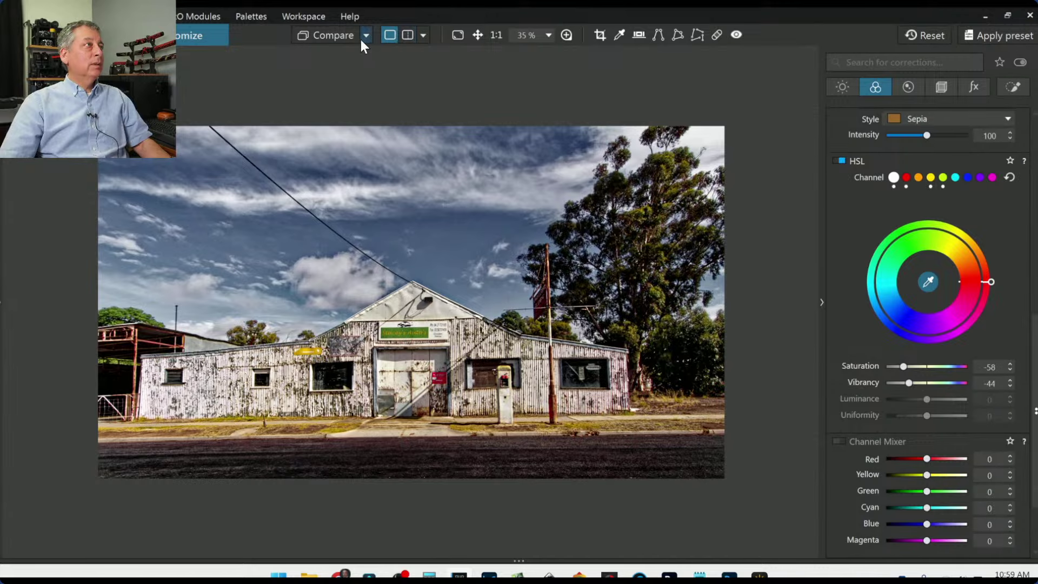
pyautogui.click(328, 41)
pyautogui.click(328, 42)
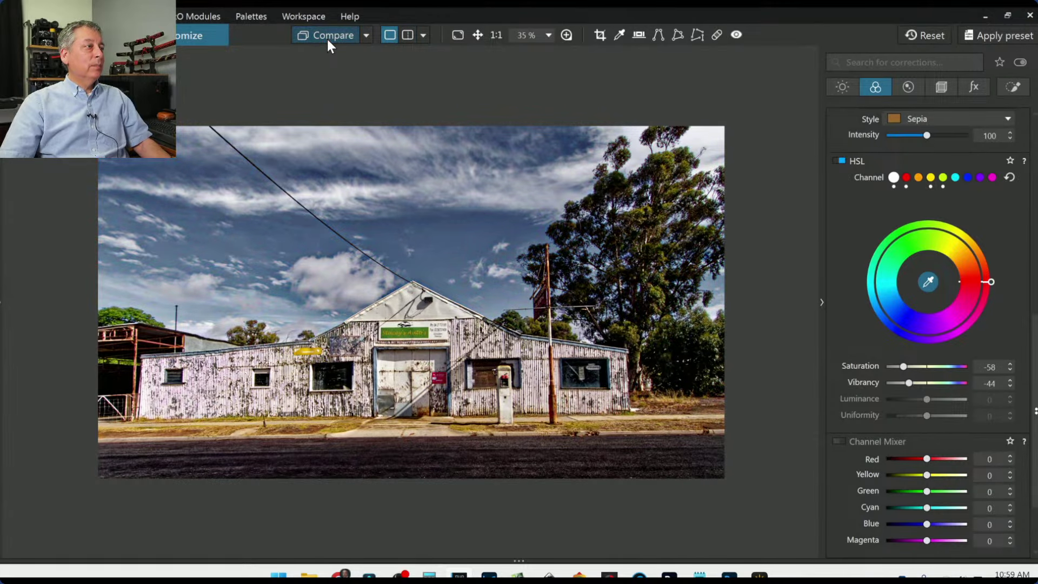
pyautogui.click(327, 41)
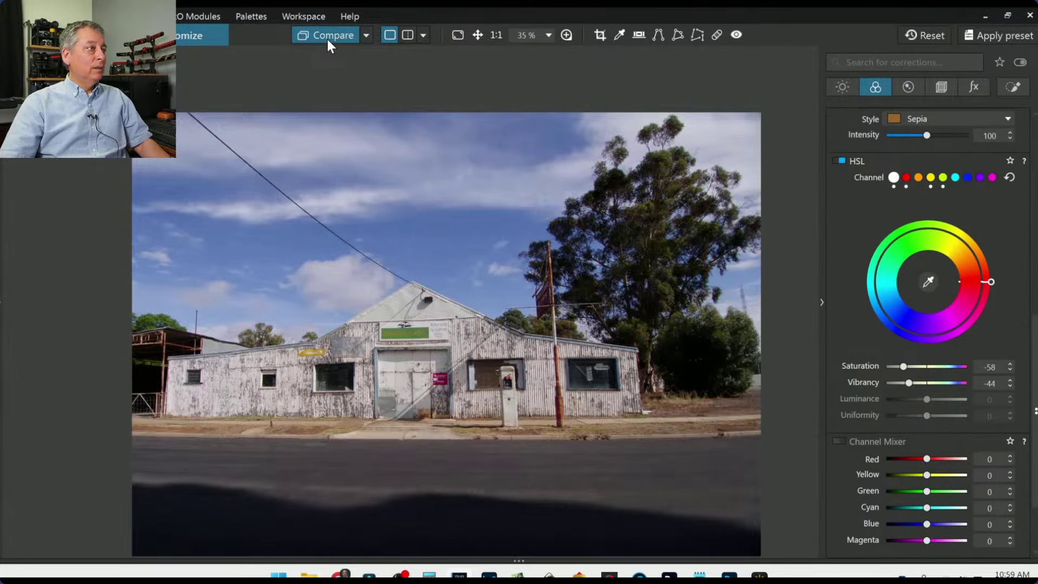
pyautogui.click(327, 41)
pyautogui.click(328, 41)
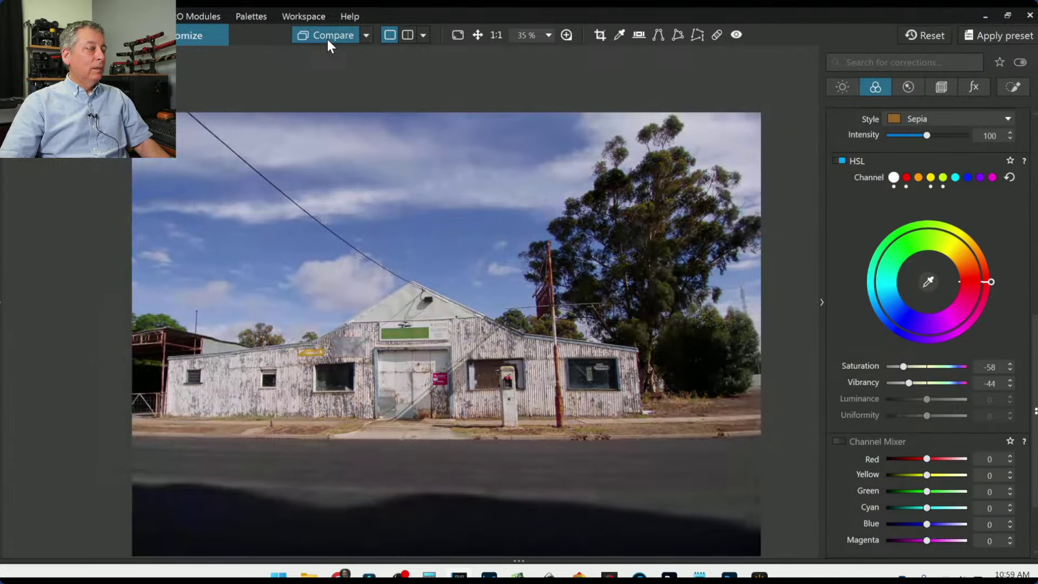
pyautogui.click(328, 42)
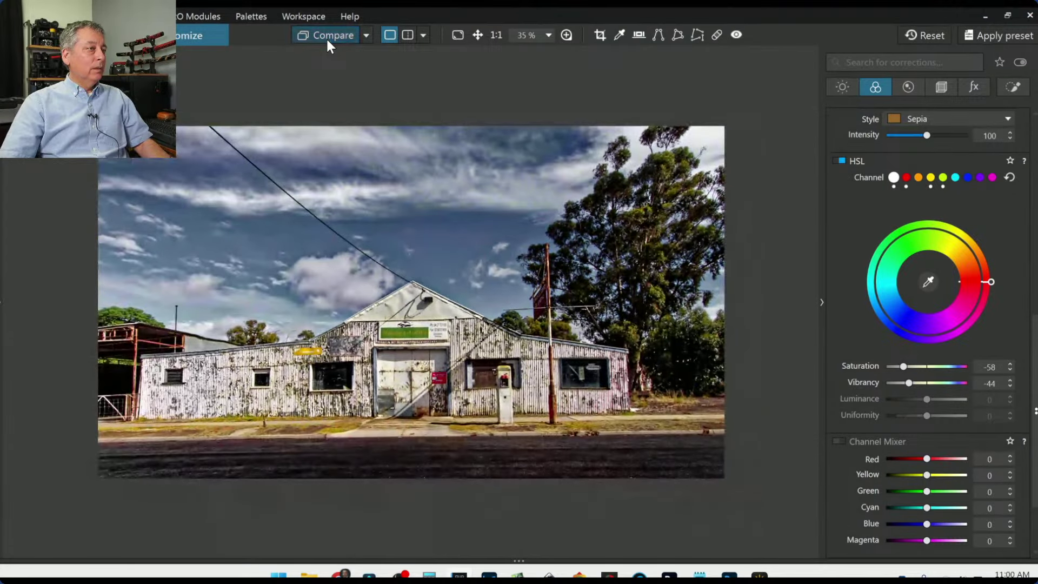
# Set the global microcontrast to -27 and contrast to 33, and lift the Selective Tone shadows to 11.
pyautogui.scroll(3, 861, 313)
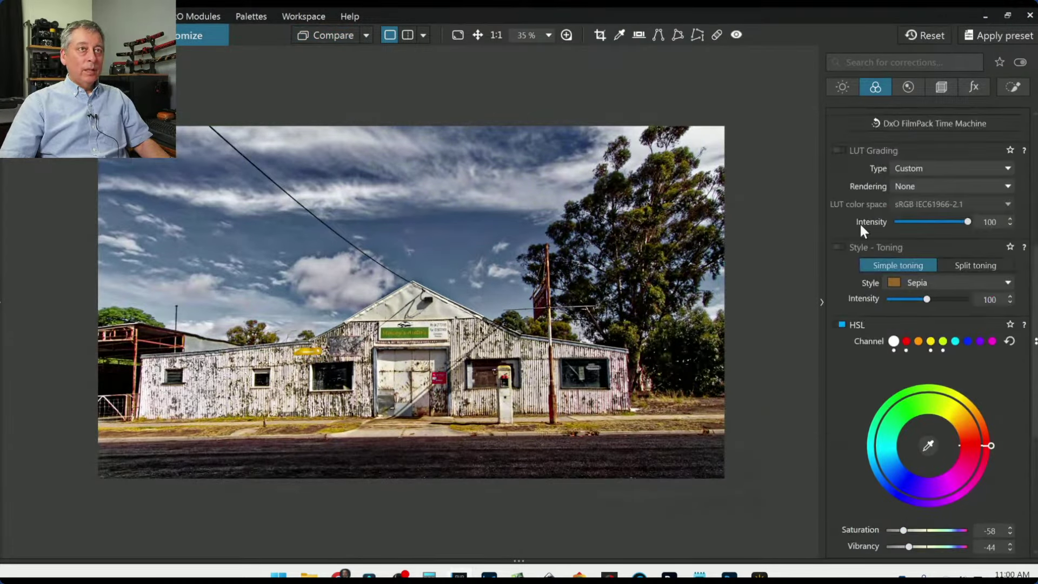
pyautogui.click(842, 87)
pyautogui.scroll(5, 870, 447)
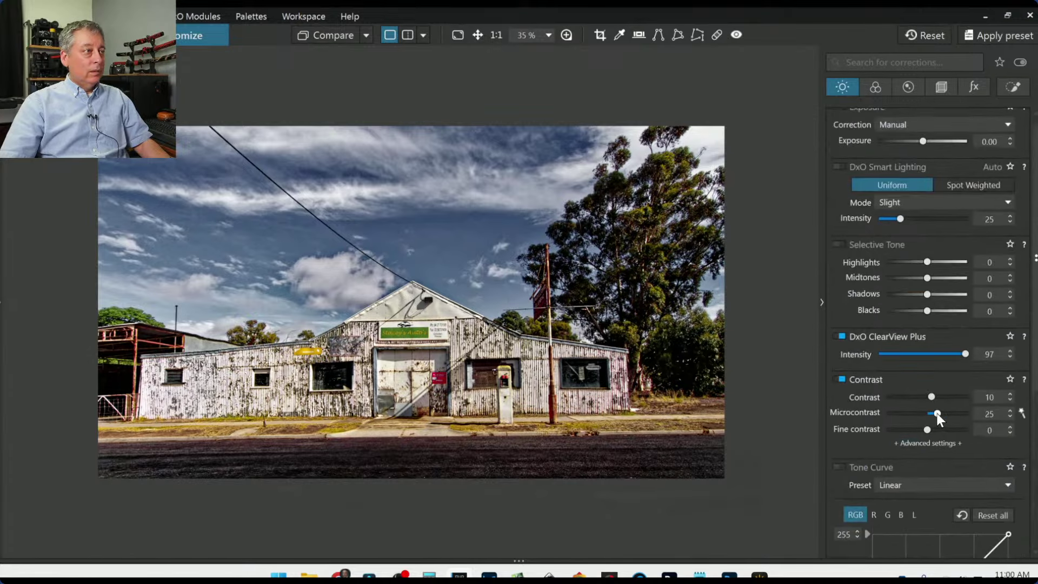
pyautogui.doubleClick(936, 413)
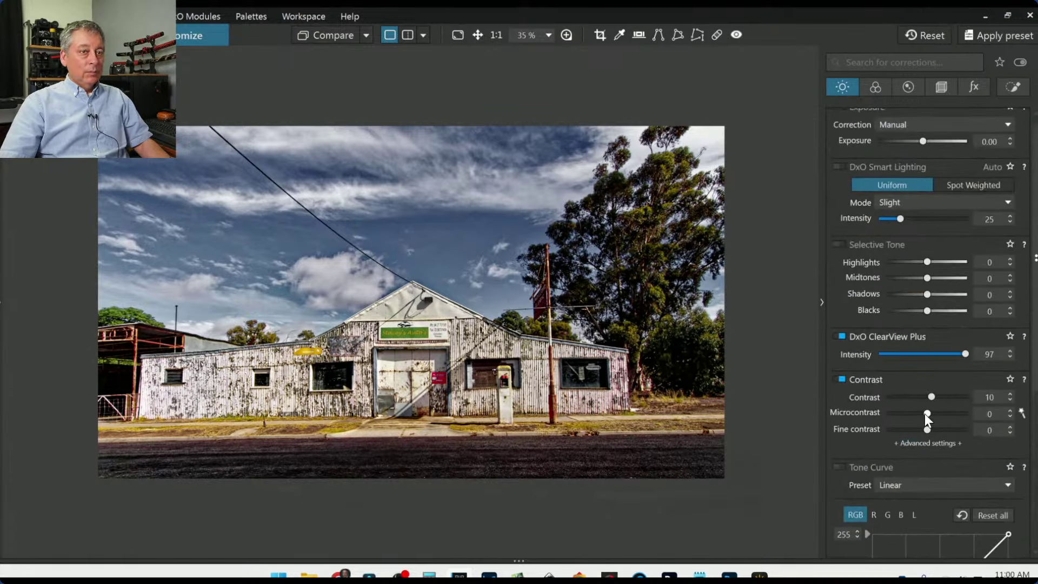
pyautogui.moveTo(924, 414)
pyautogui.mouseDown()
pyautogui.moveTo(890, 414)
pyautogui.moveTo(907, 416)
pyautogui.mouseUp()
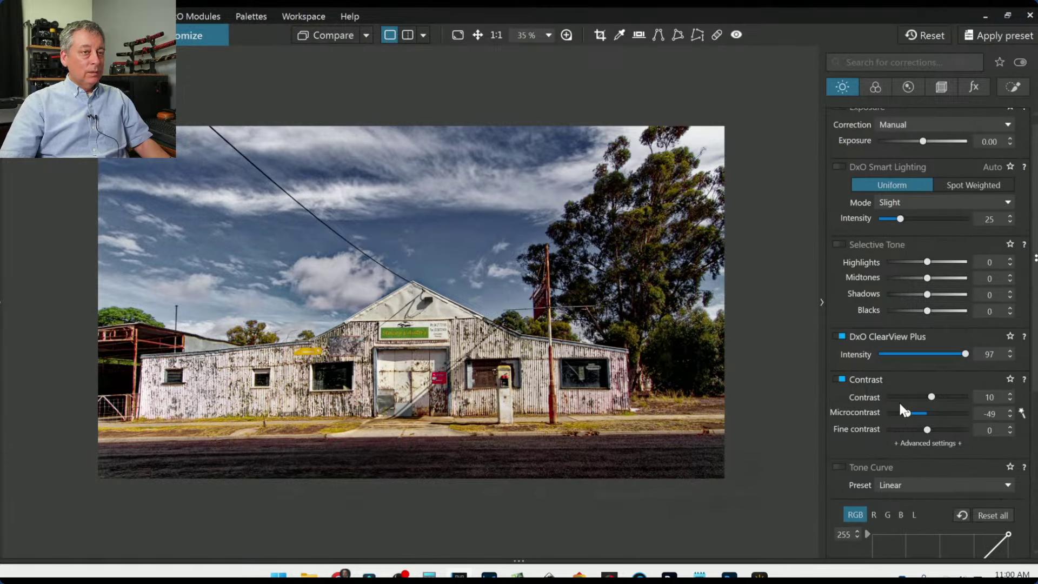
pyautogui.click(318, 43)
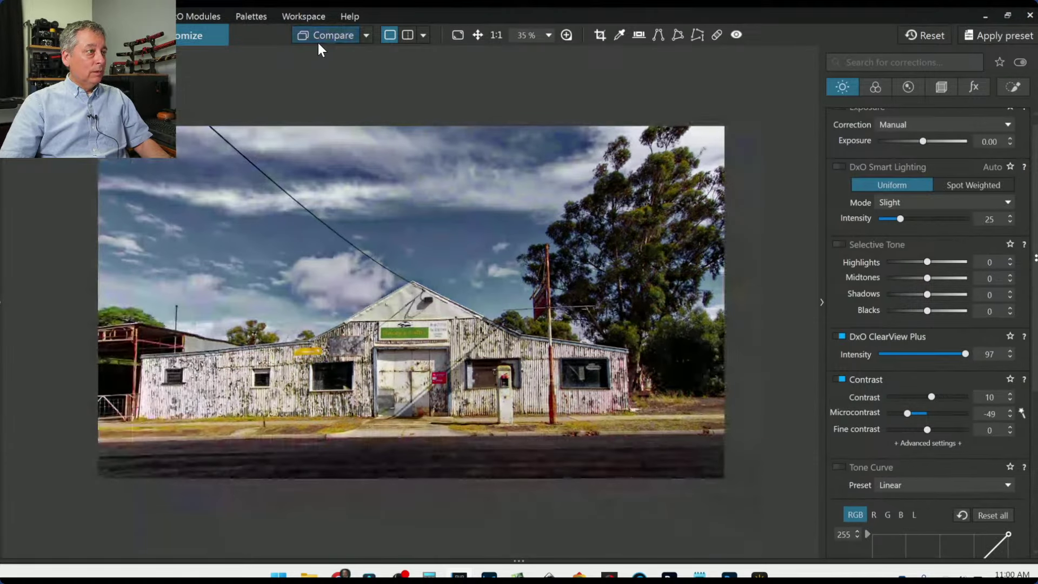
pyautogui.moveTo(909, 414)
pyautogui.mouseDown()
pyautogui.moveTo(886, 413)
pyautogui.moveTo(960, 397)
pyautogui.moveTo(897, 398)
pyautogui.moveTo(945, 400)
pyautogui.moveTo(916, 414)
pyautogui.mouseUp()
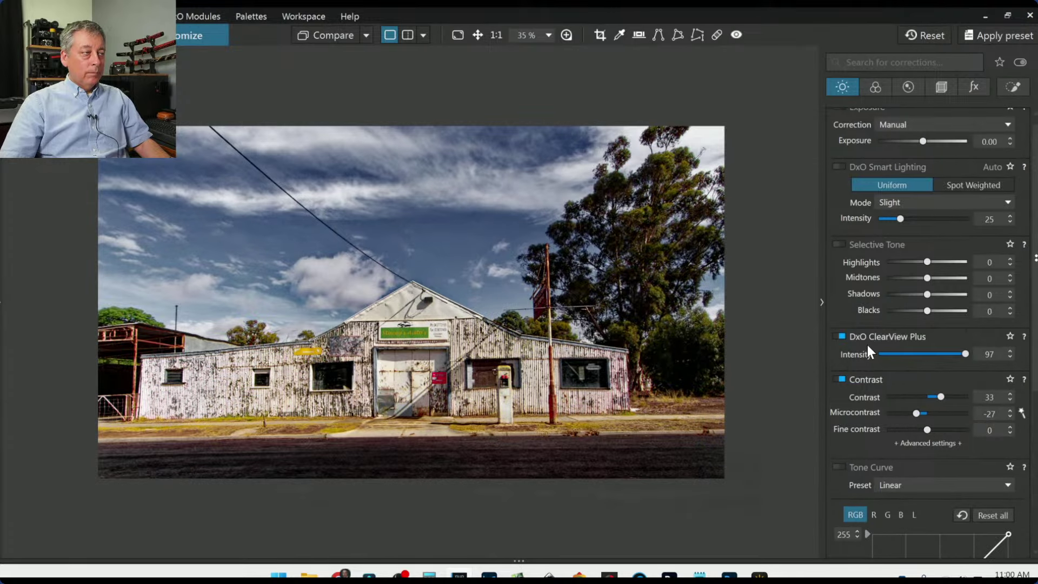
pyautogui.scroll(1, 868, 350)
pyautogui.moveTo(928, 305); pyautogui.dragTo(932, 306)
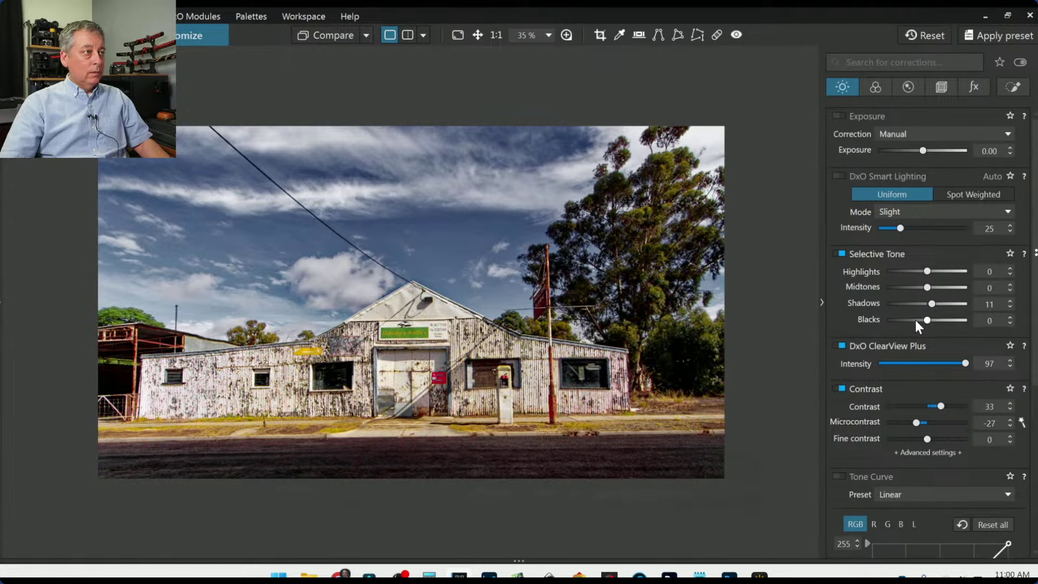
# Reduce the overall HSL saturation of the whole photo further.
pyautogui.click(880, 90)
pyautogui.scroll(-5, 870, 326)
pyautogui.scroll(-10, 871, 329)
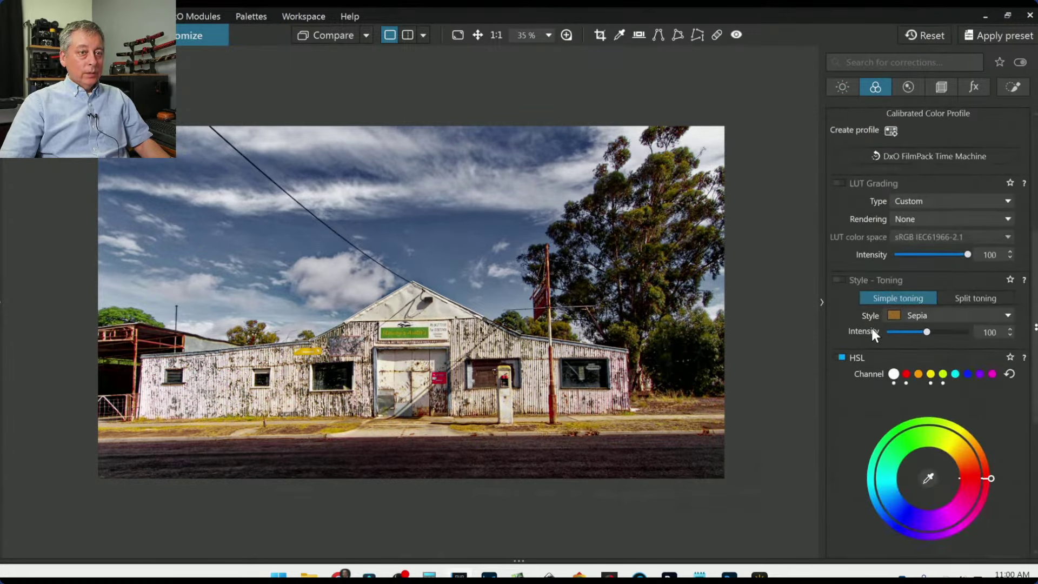
pyautogui.moveTo(906, 316); pyautogui.dragTo(897, 306)
pyautogui.click(901, 306)
# Refine the HSL red channel to a saturation of 85 and a luminance of -55.
pyautogui.click(905, 115)
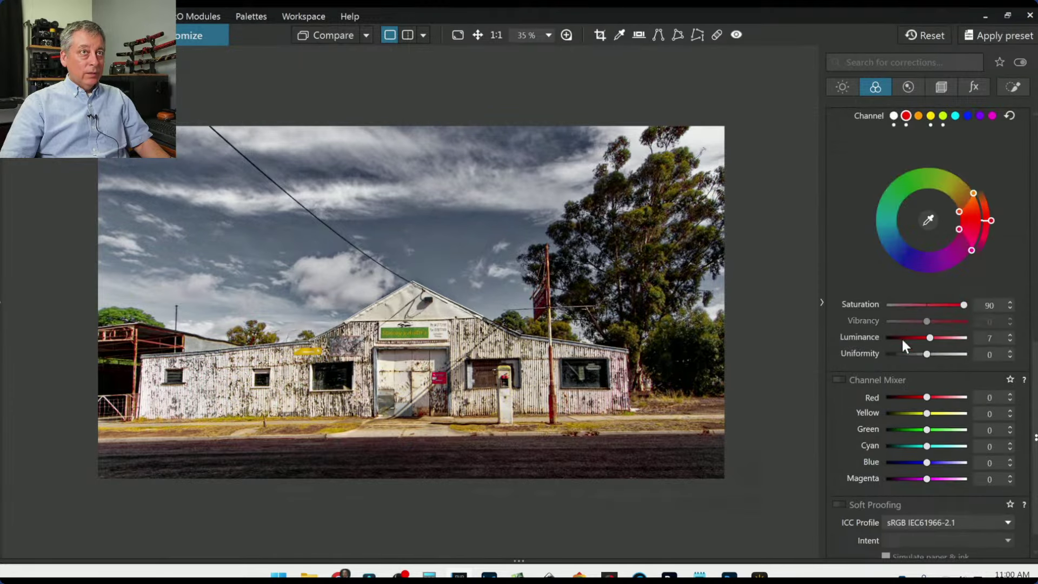
pyautogui.moveTo(965, 306); pyautogui.dragTo(961, 305)
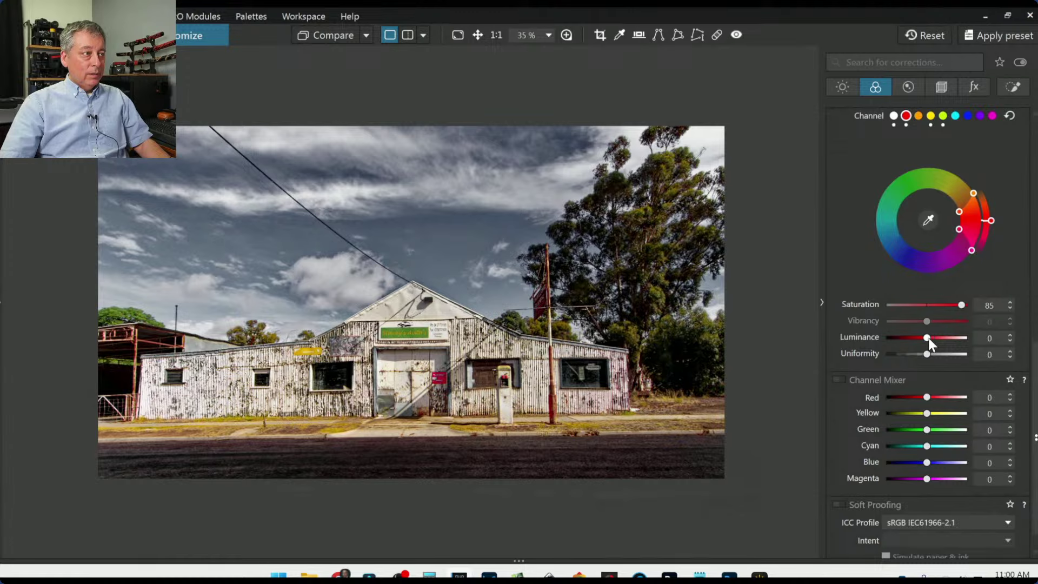
pyautogui.scroll(-10, 928, 339)
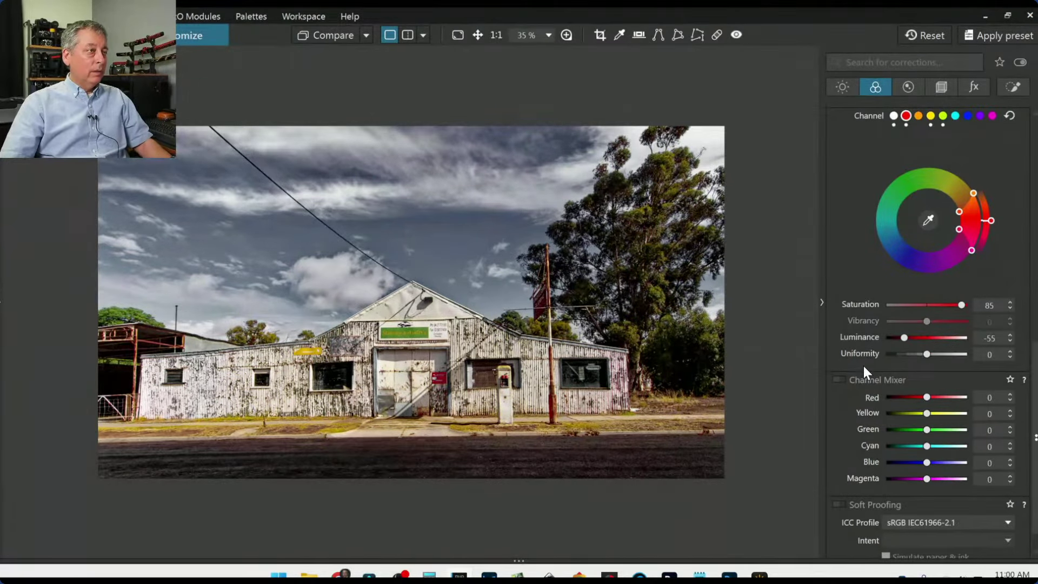
# Add a second local adjustment with a control point on the red banner beside the pole.
pyautogui.scroll(3, 946, 146)
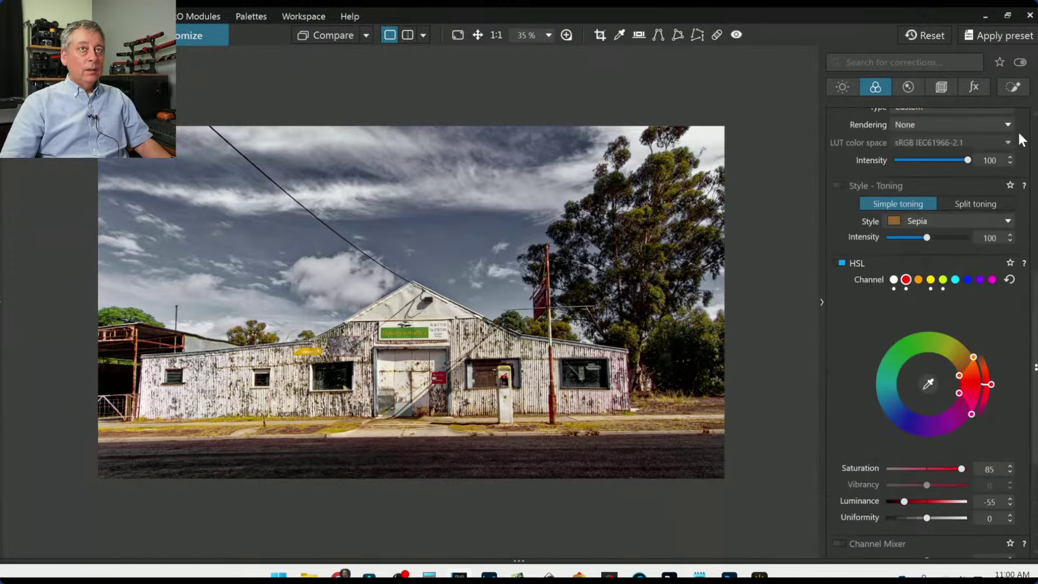
pyautogui.click(1013, 87)
pyautogui.scroll(1, 936, 280)
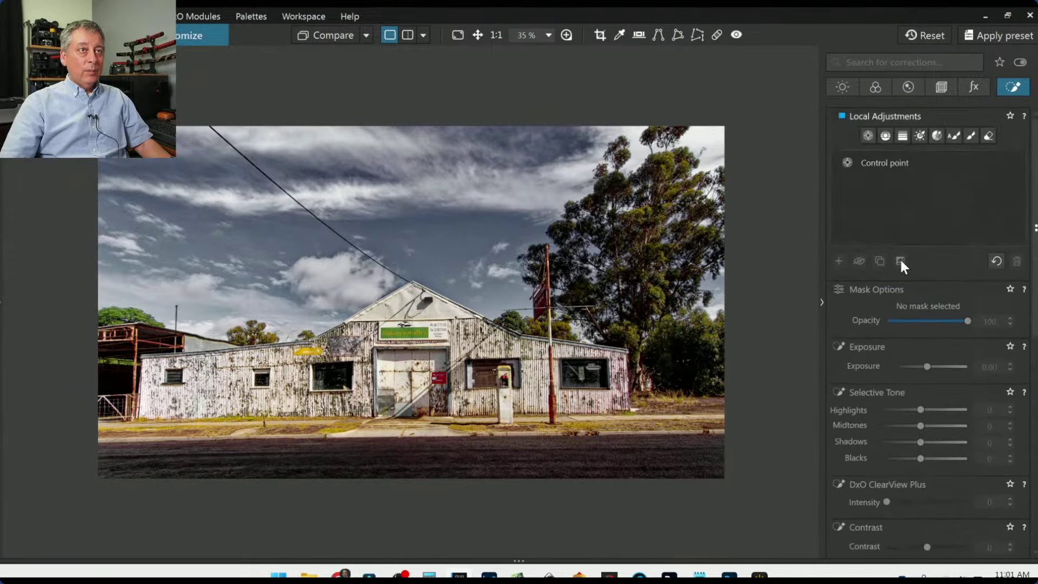
pyautogui.click(866, 136)
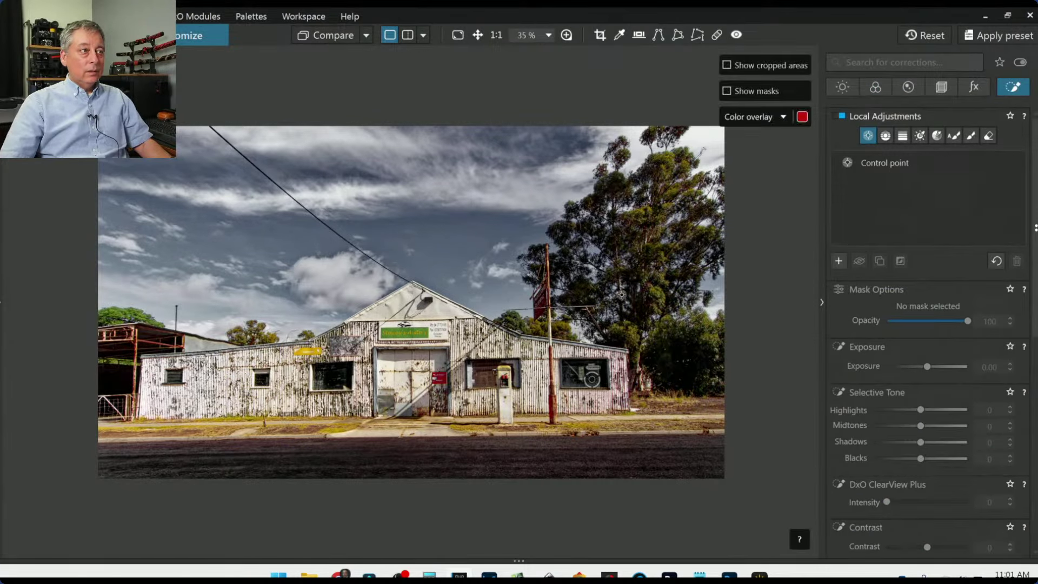
pyautogui.click(539, 300)
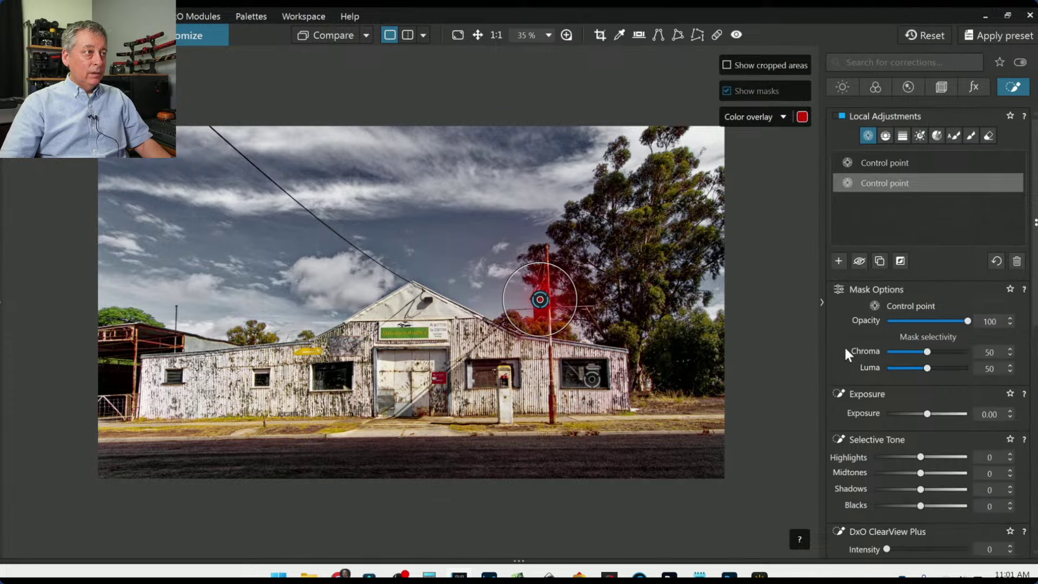
# Try an exposure of 0.79 on the banner's control point, reset it to 0, and reposition the point on the banner.
pyautogui.moveTo(926, 413); pyautogui.dragTo(936, 414)
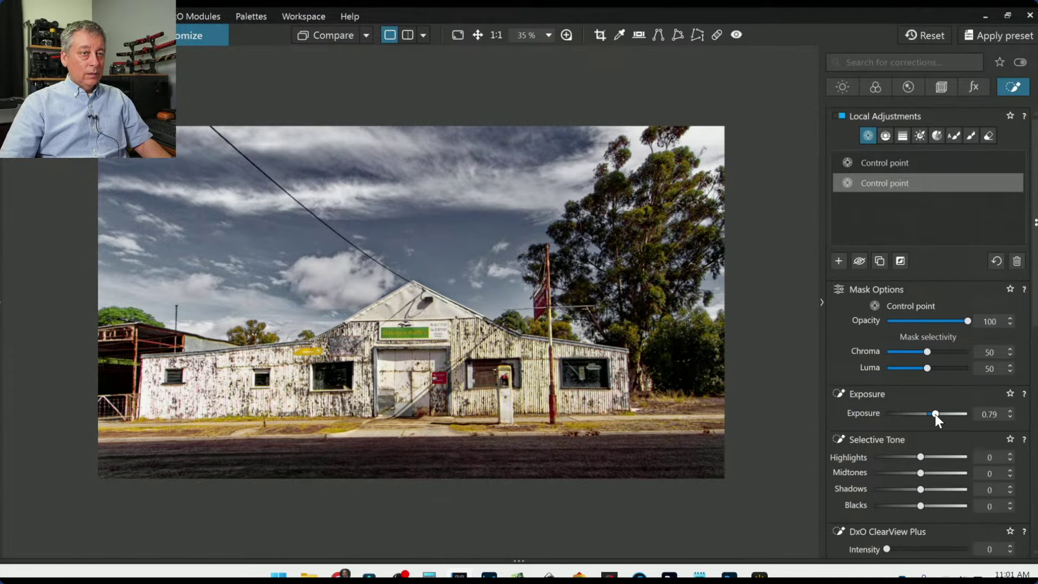
pyautogui.doubleClick(935, 414)
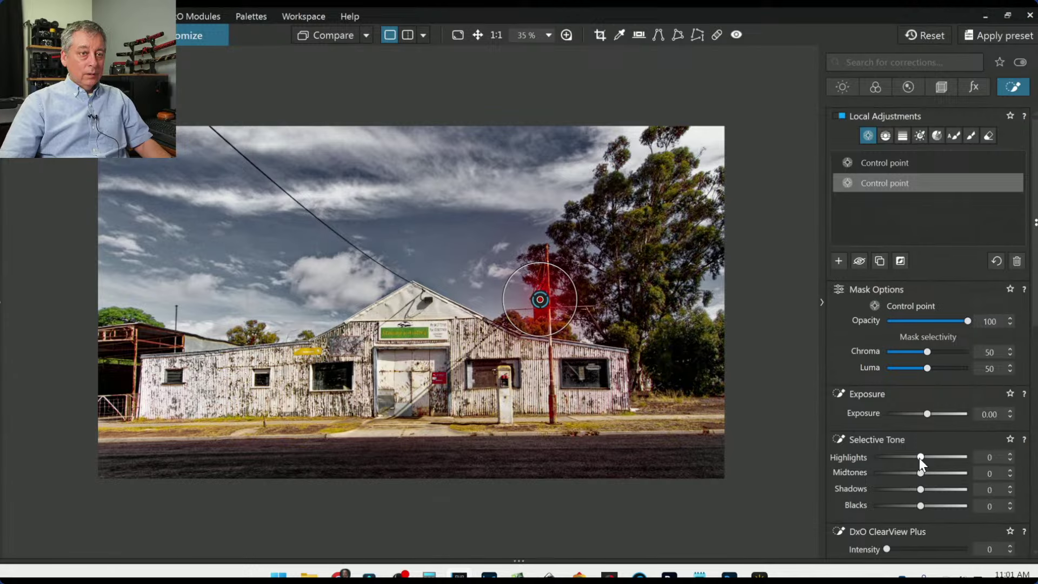
pyautogui.scroll(5, 514, 300)
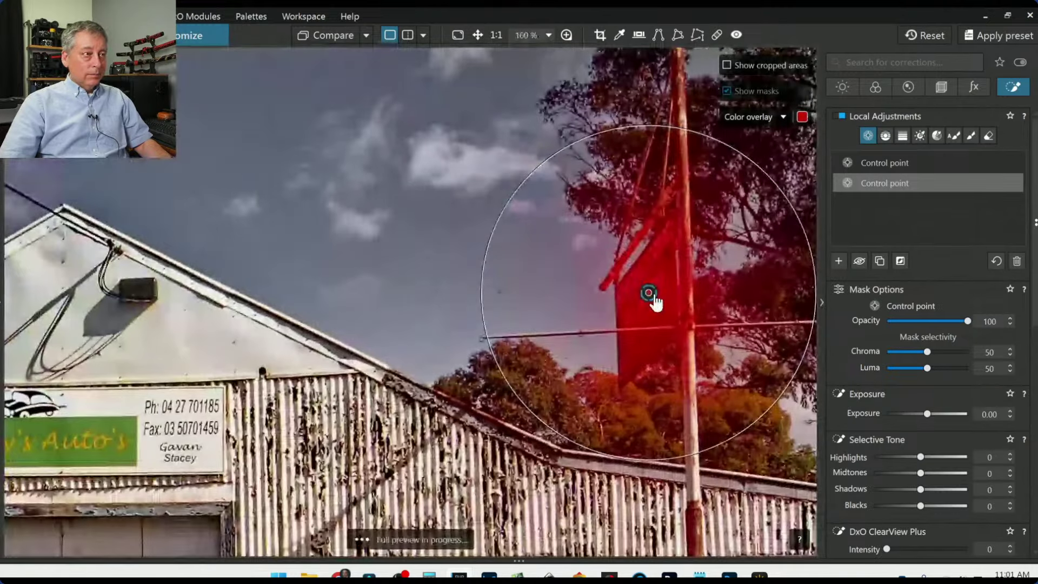
pyautogui.moveTo(655, 301); pyautogui.dragTo(662, 316)
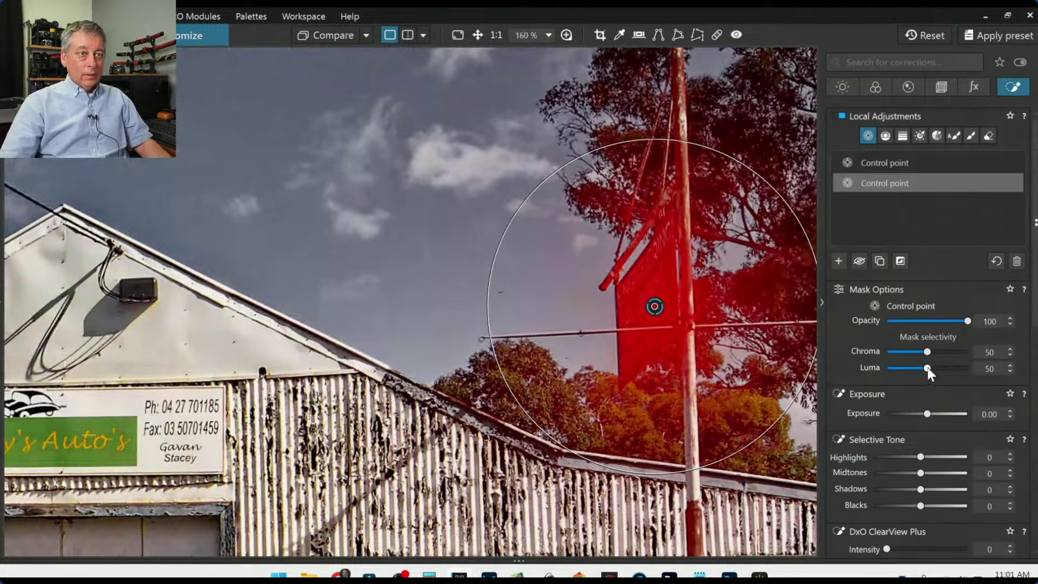
# Set the banner control point's luma selectivity to 55, highlights to 100, midtones to 71 and shadows to 9.
pyautogui.moveTo(927, 368); pyautogui.dragTo(930, 368)
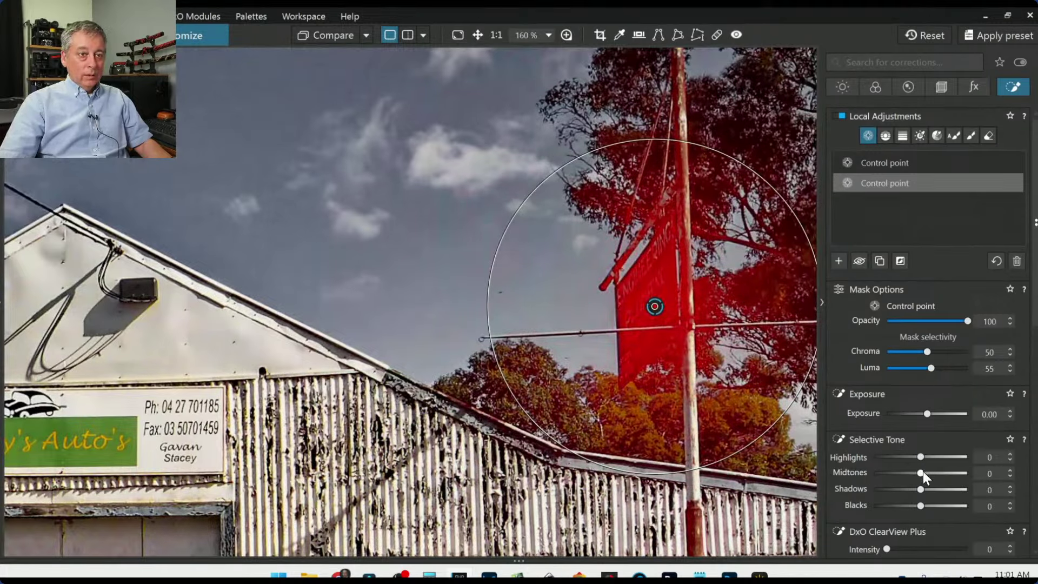
pyautogui.moveTo(921, 472); pyautogui.dragTo(985, 455)
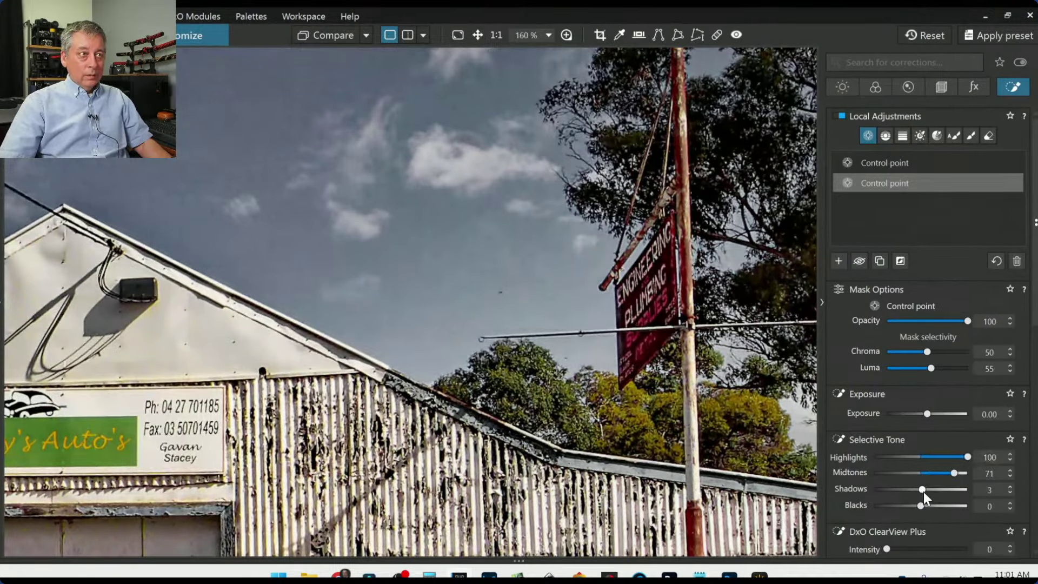
pyautogui.moveTo(924, 491); pyautogui.dragTo(925, 491)
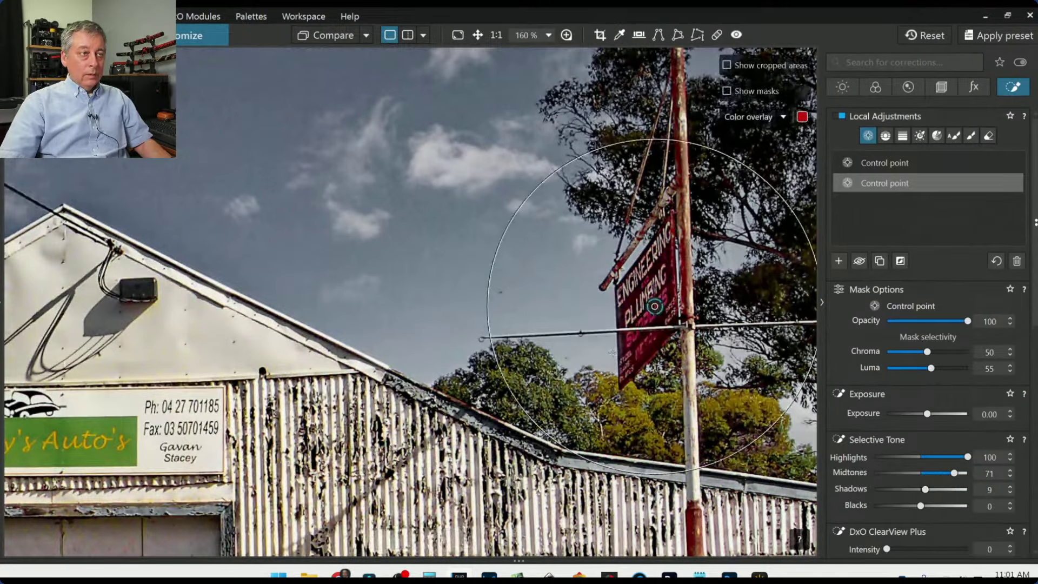
pyautogui.scroll(-5, 696, 366)
pyautogui.press('Escape')
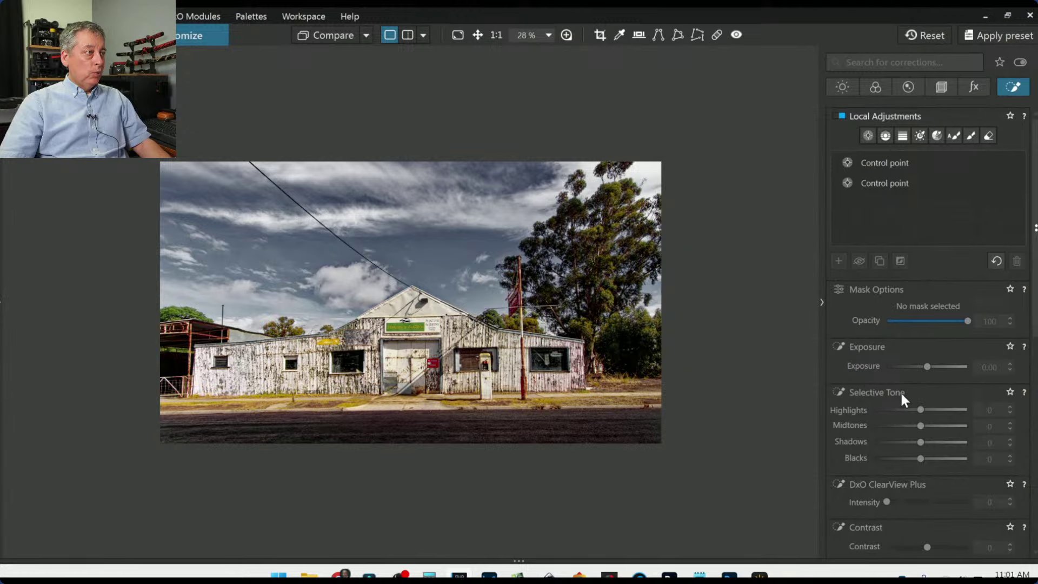
# Correct the building's perspective with an Up / Down value of -28.
pyautogui.scroll(-1, 900, 391)
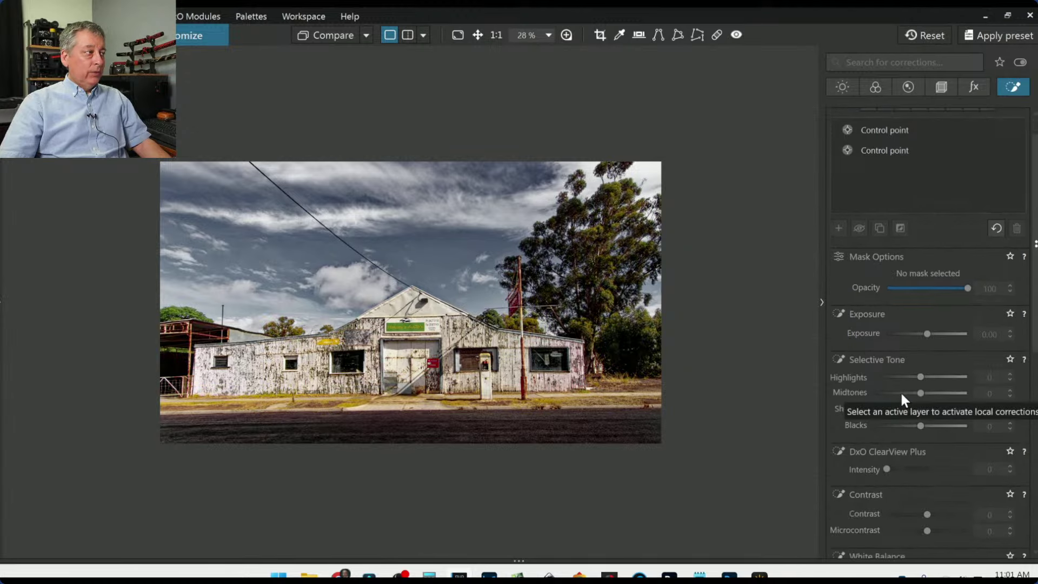
pyautogui.scroll(-4, 900, 390)
pyautogui.scroll(4, 900, 391)
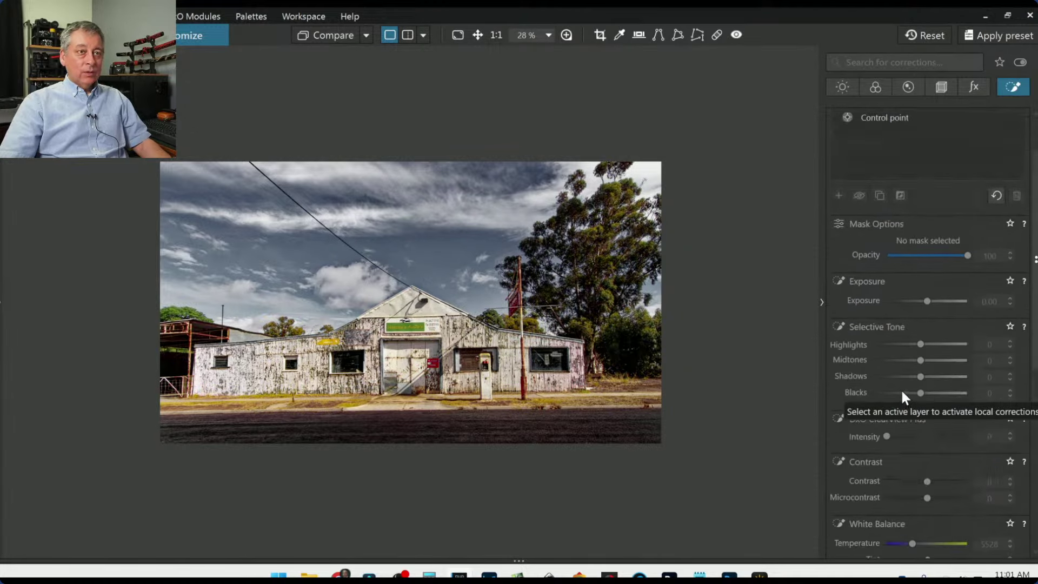
pyautogui.click(938, 82)
pyautogui.click(933, 449)
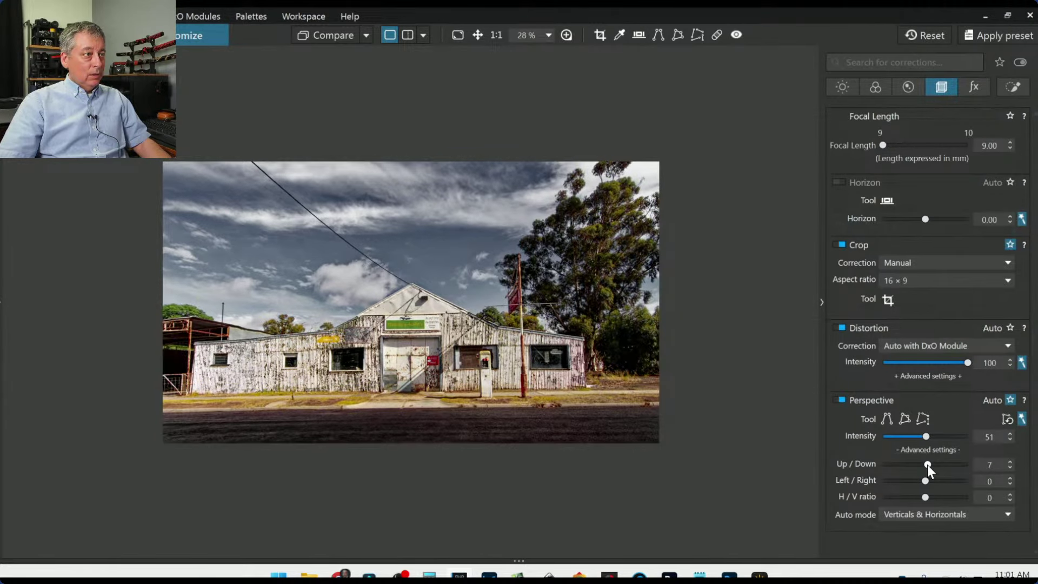
pyautogui.scroll(-10, 927, 465)
pyautogui.scroll(-10, 926, 465)
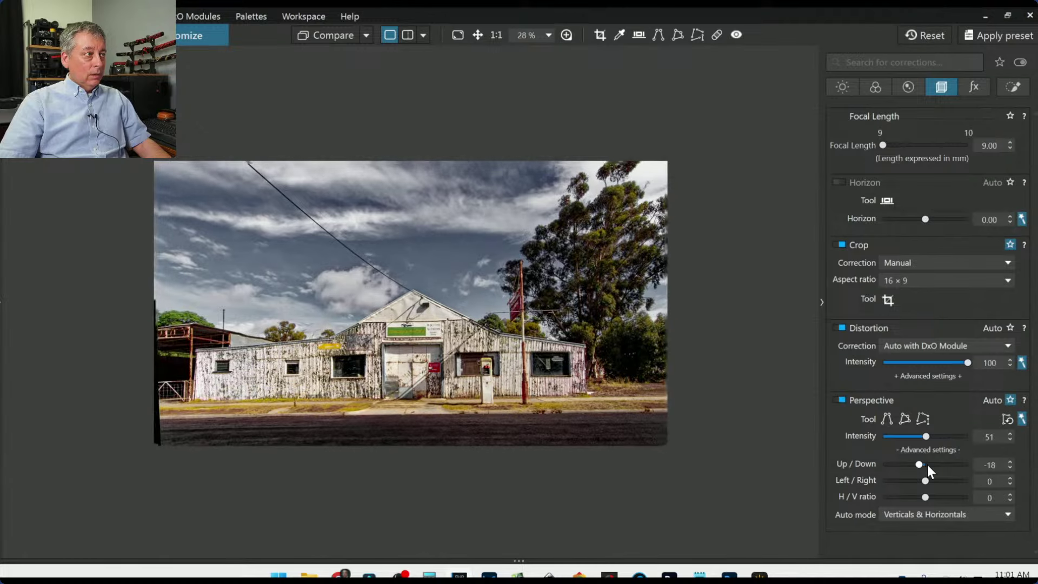
pyautogui.scroll(-5, 926, 465)
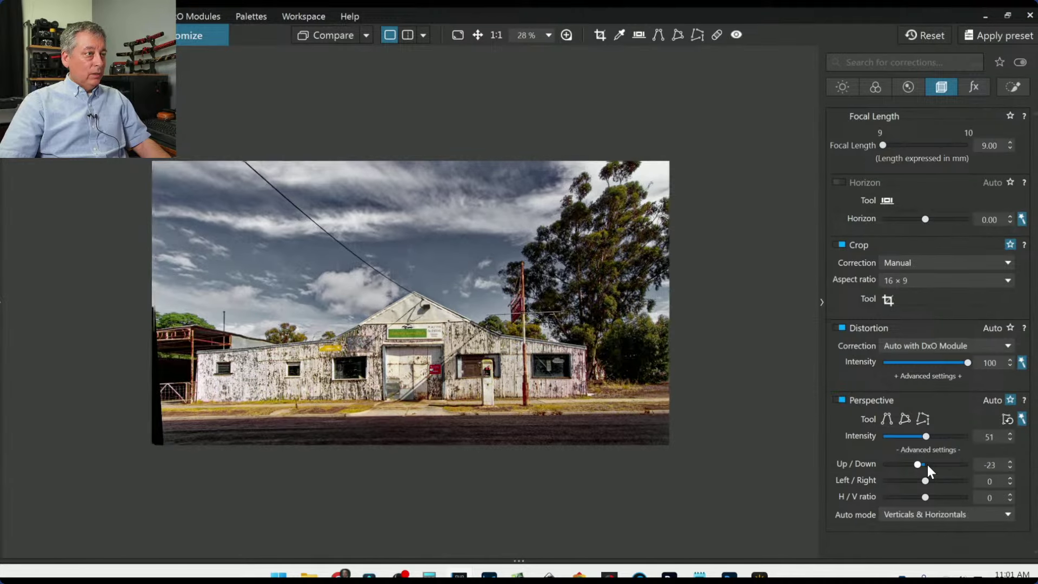
pyautogui.scroll(-5, 926, 465)
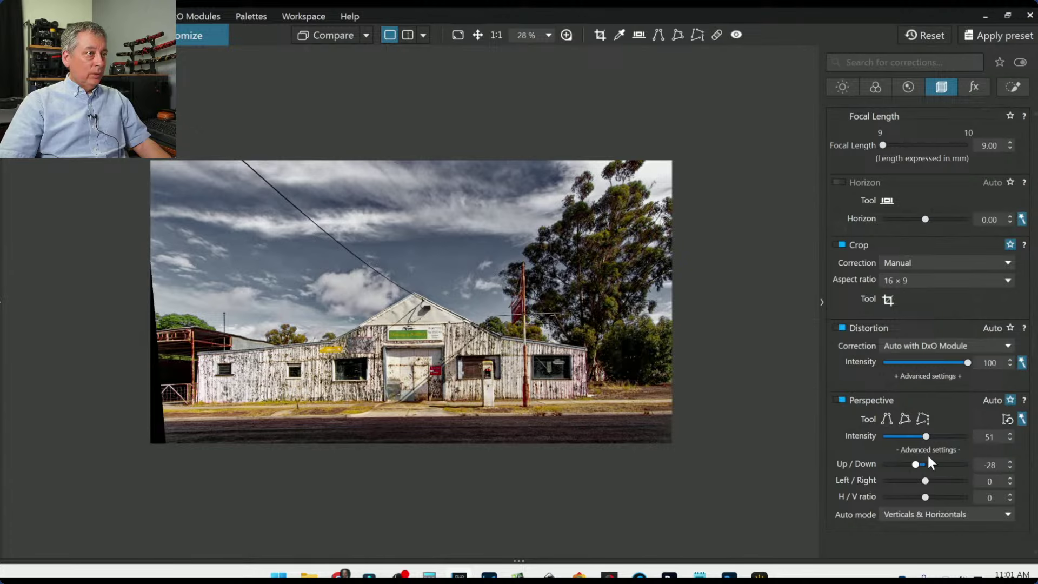
# Recrop the photo to a 16 × 7 aspect ratio, framing the building and road at about 4516 × 1976 px without the black edges.
pyautogui.click(891, 303)
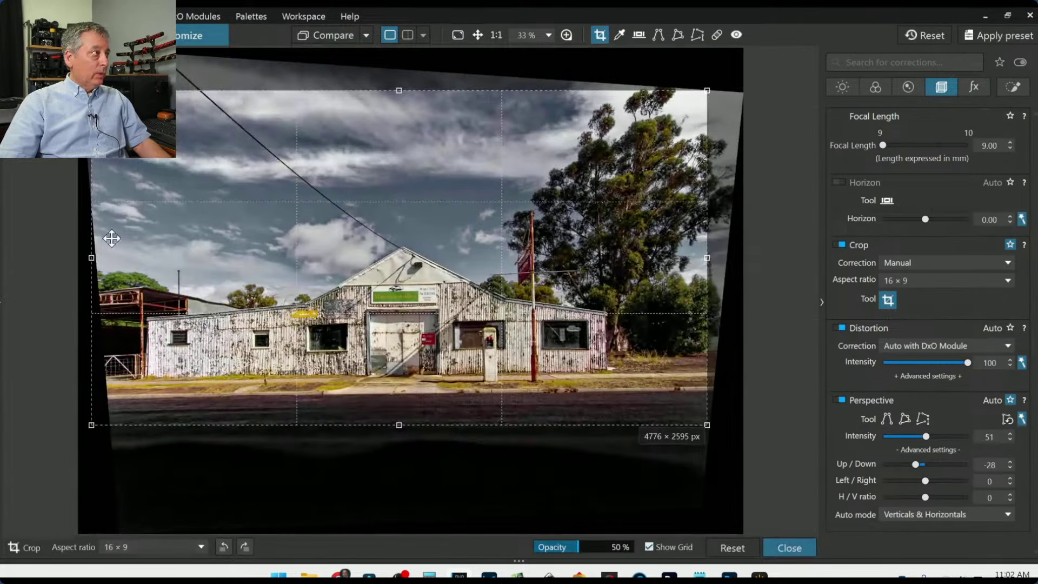
pyautogui.click(903, 281)
pyautogui.click(903, 492)
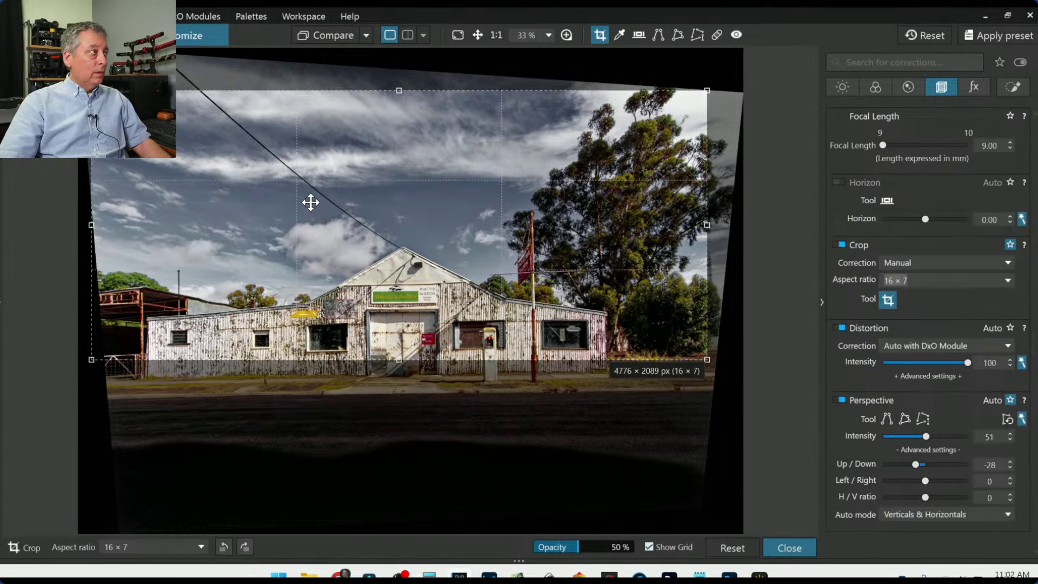
pyautogui.moveTo(310, 202); pyautogui.dragTo(316, 267)
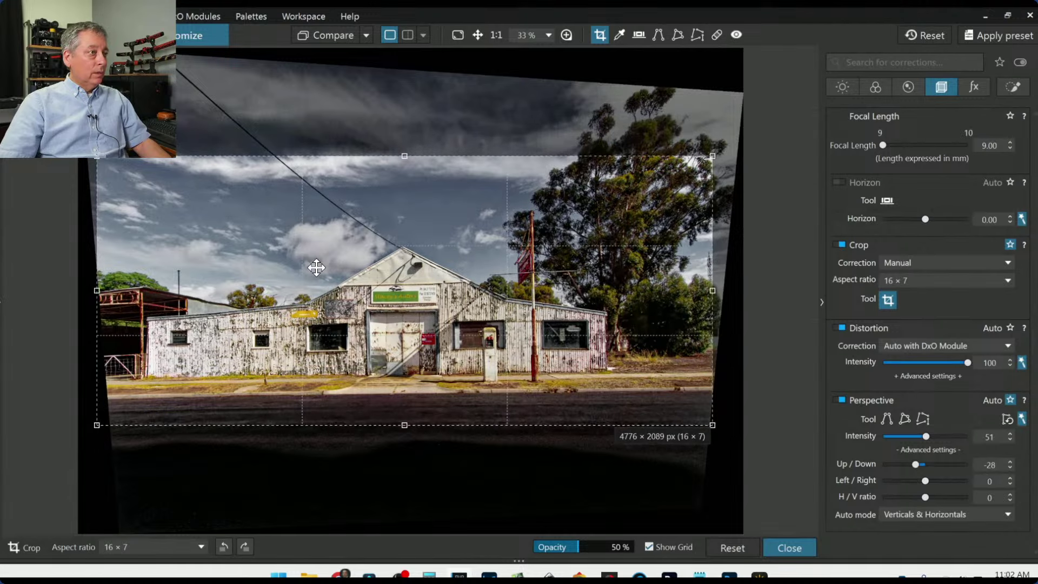
pyautogui.moveTo(96, 290); pyautogui.dragTo(111, 290)
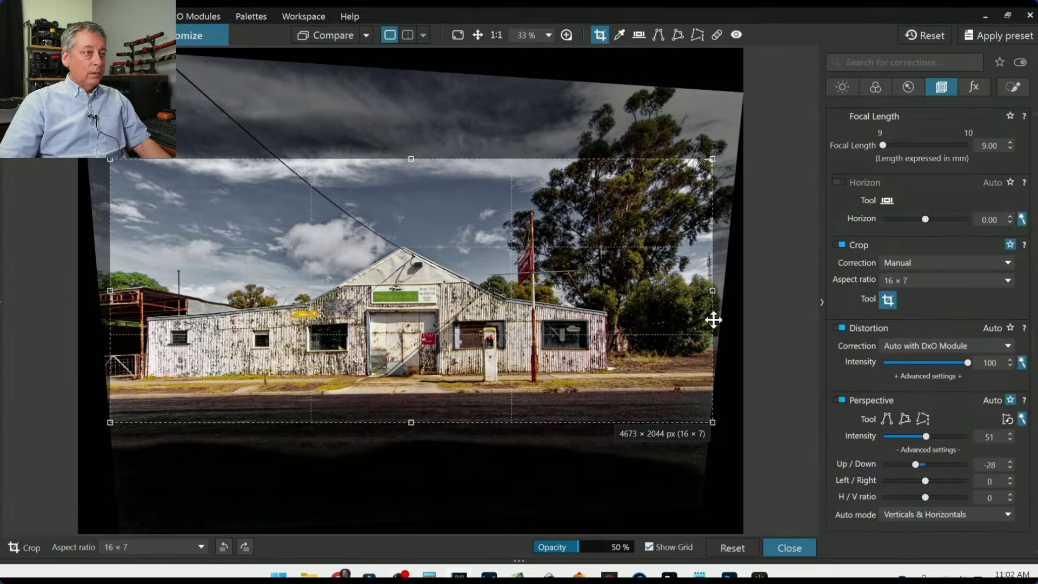
pyautogui.moveTo(712, 290); pyautogui.dragTo(689, 291)
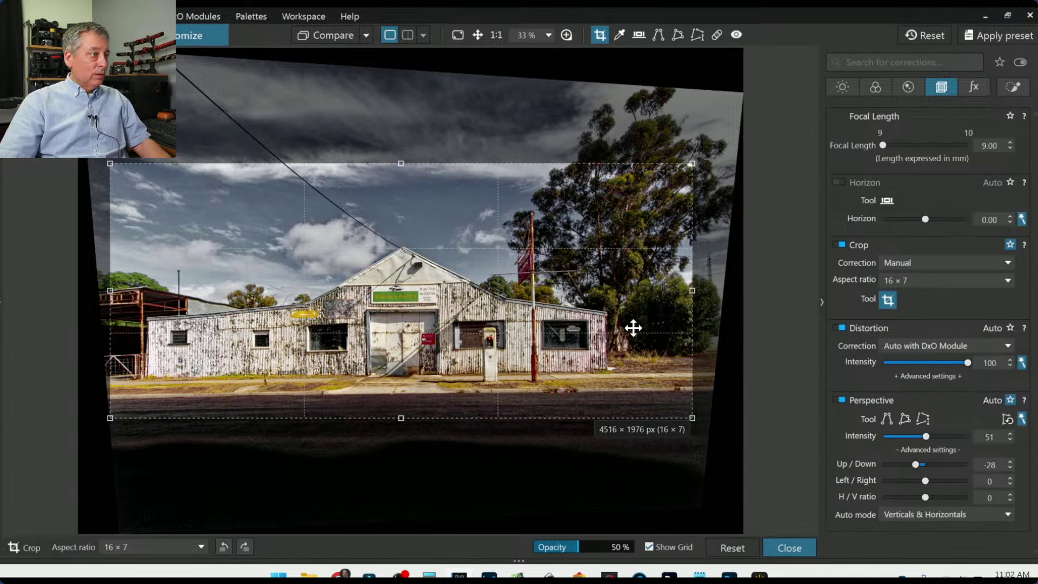
pyautogui.moveTo(598, 327); pyautogui.dragTo(598, 349)
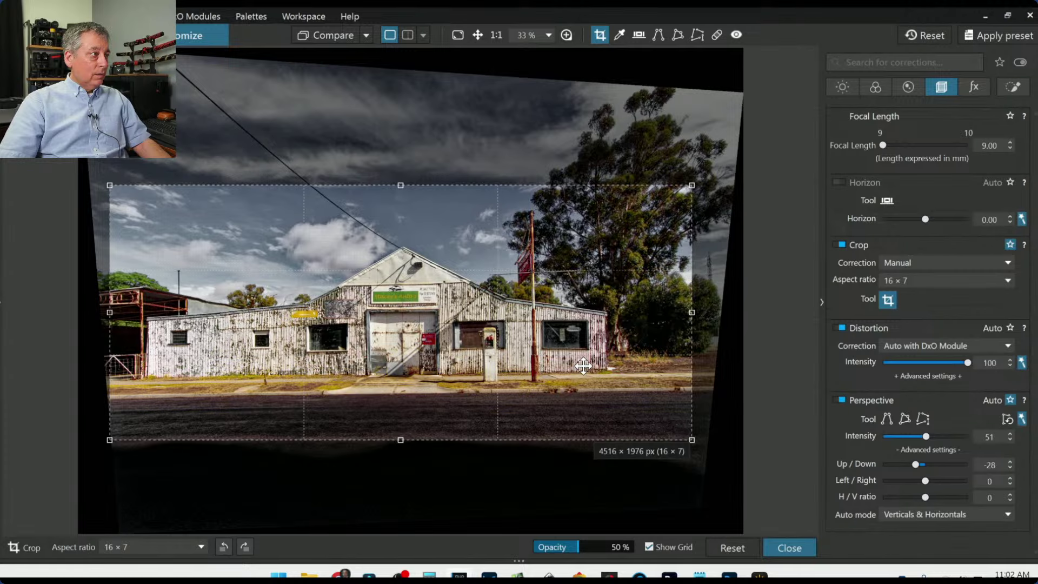
pyautogui.press('Return')
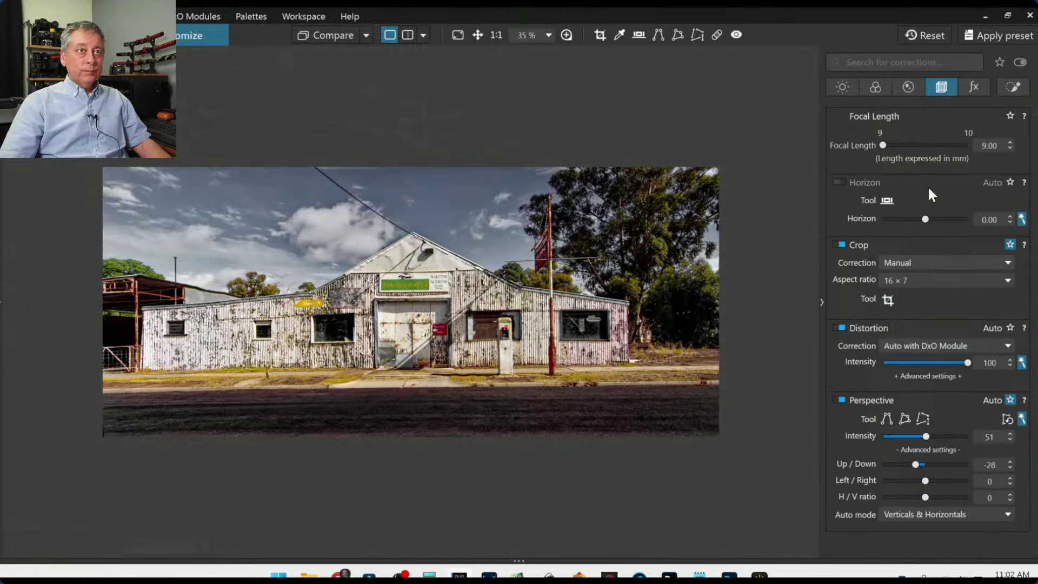
# Set the horizon correction to 0.20 and move the crop frame slightly lower over the road.
pyautogui.click(925, 218)
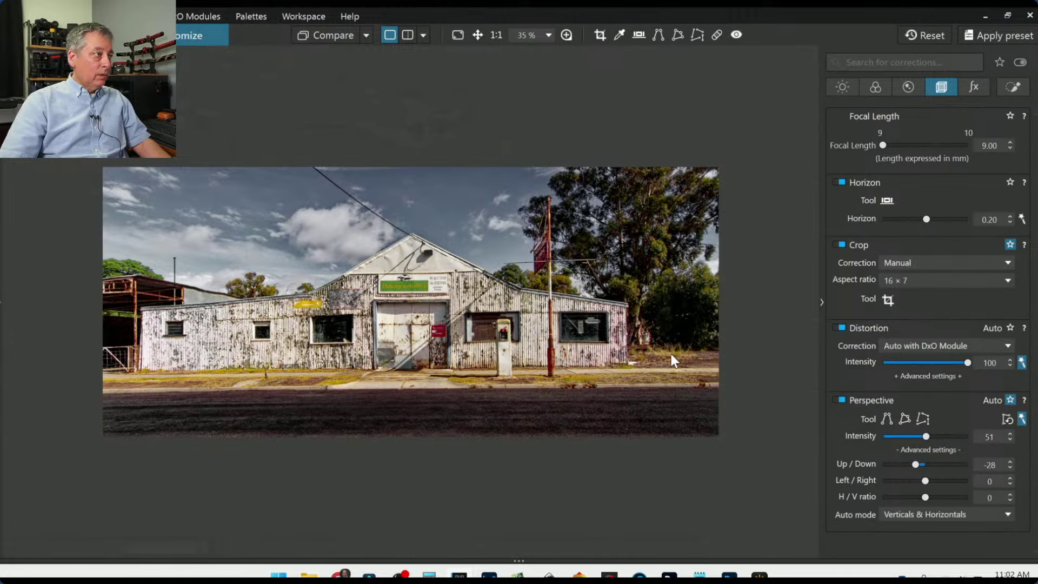
pyautogui.click(887, 300)
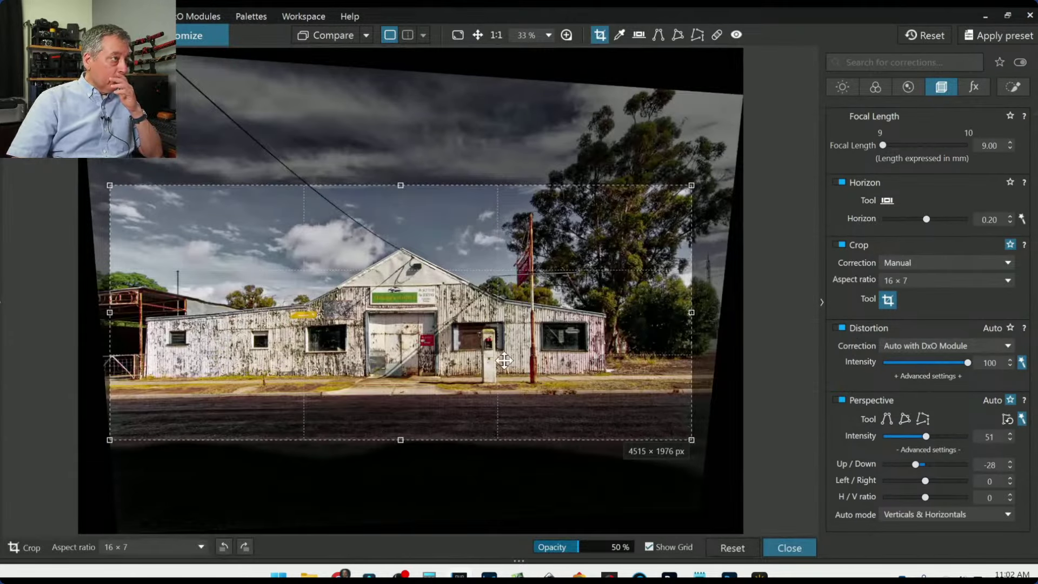
pyautogui.moveTo(457, 318); pyautogui.dragTo(458, 324)
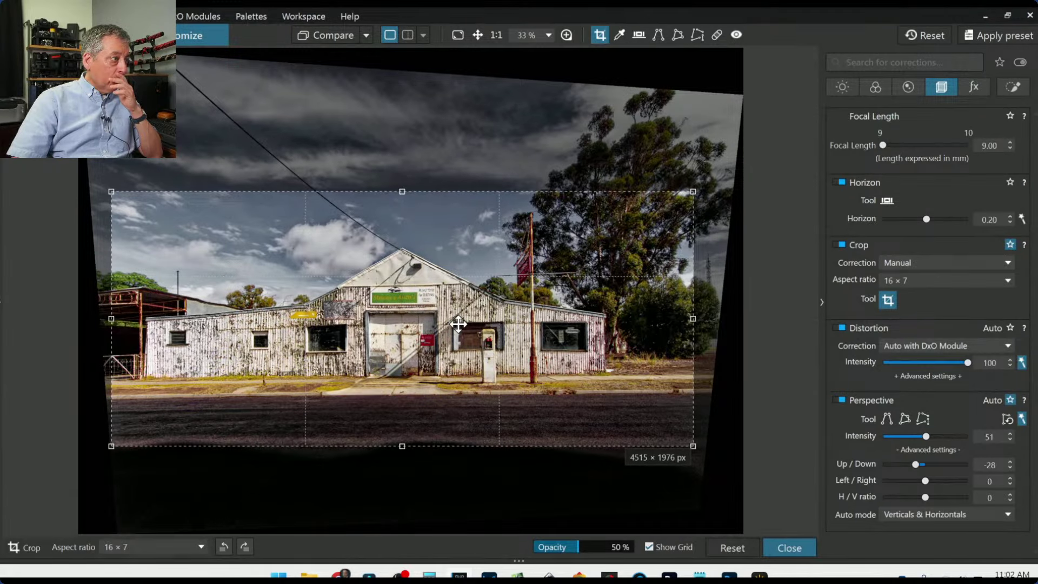
pyautogui.press('Return')
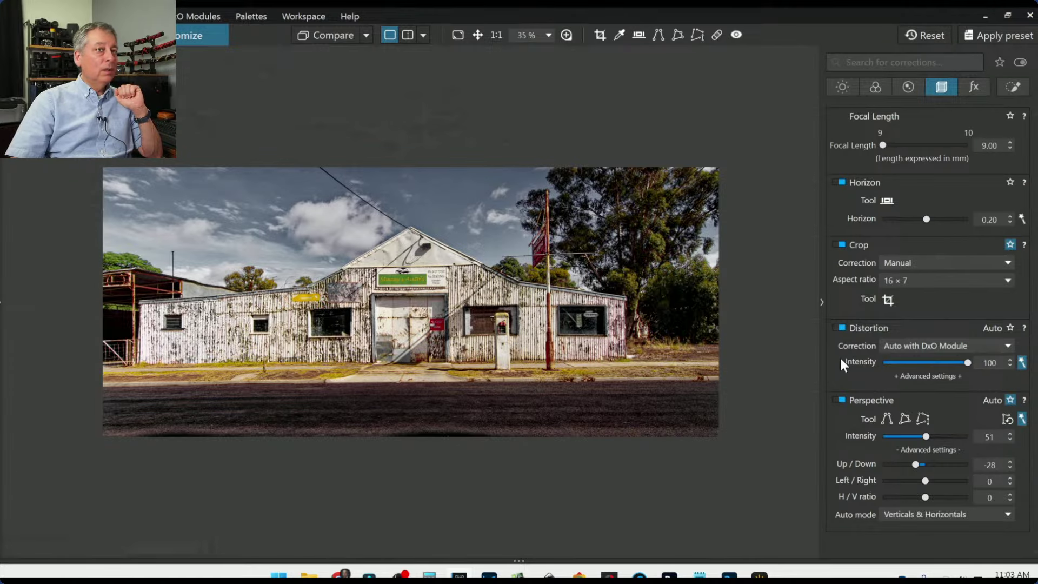
# Nudge the crop frame slightly upward to keep the dark shadow on the road out of it.
pyautogui.click(887, 300)
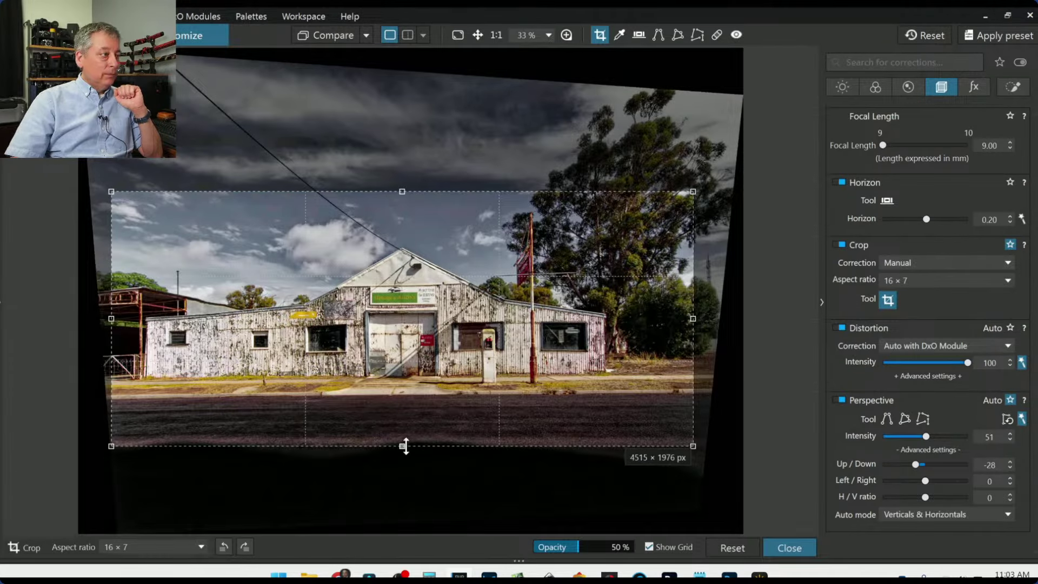
pyautogui.moveTo(411, 426); pyautogui.dragTo(412, 424)
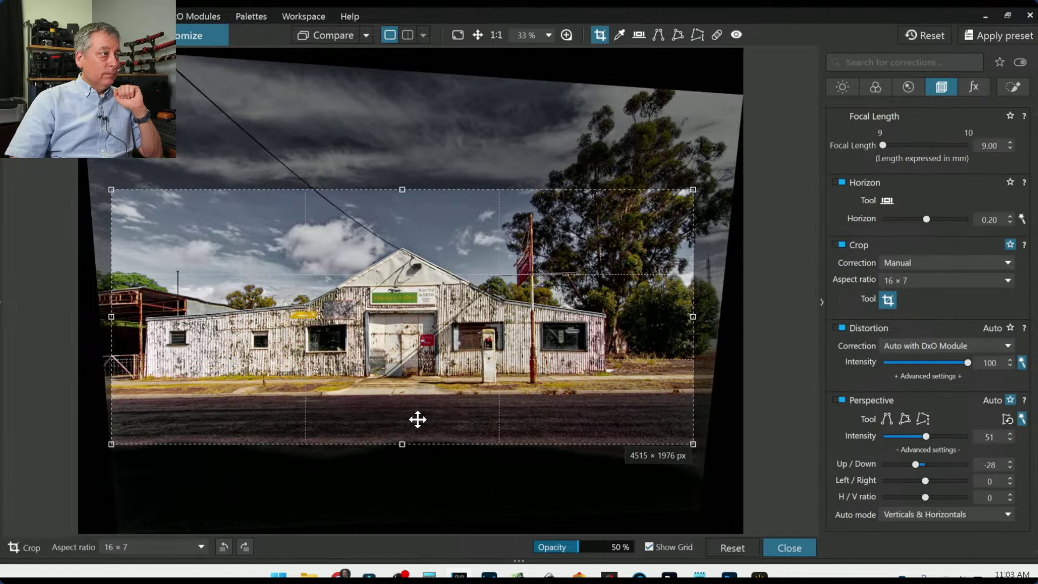
pyautogui.press('Return')
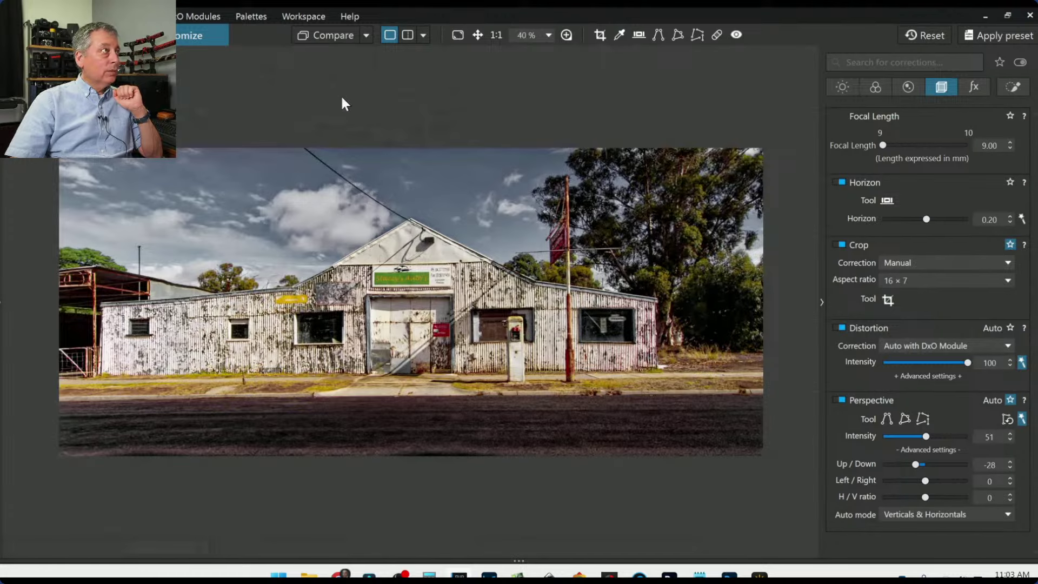
# Export the edited auto shop photo to disk.
pyautogui.rightClick(528, 238)
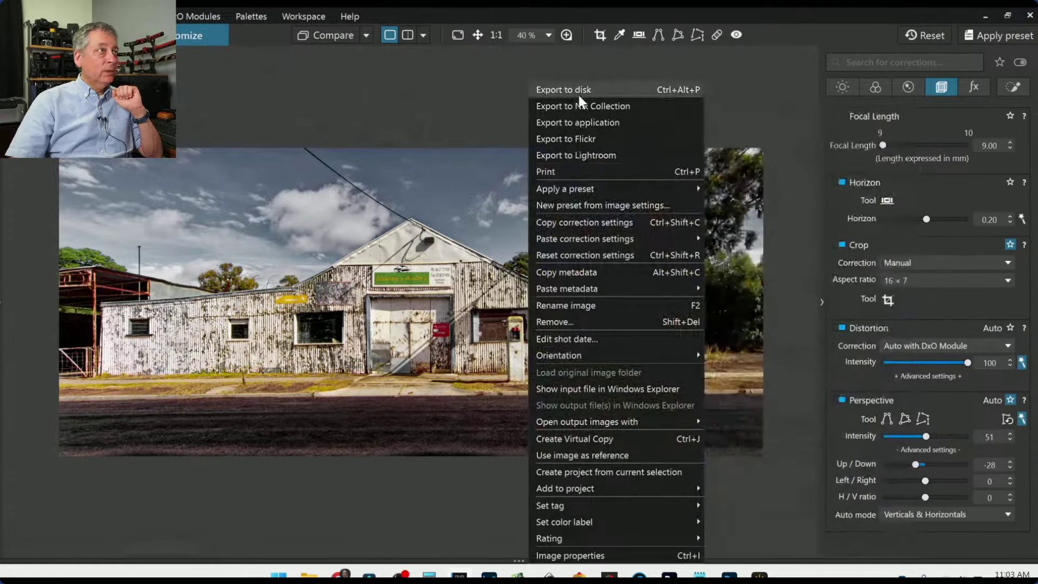
pyautogui.click(578, 95)
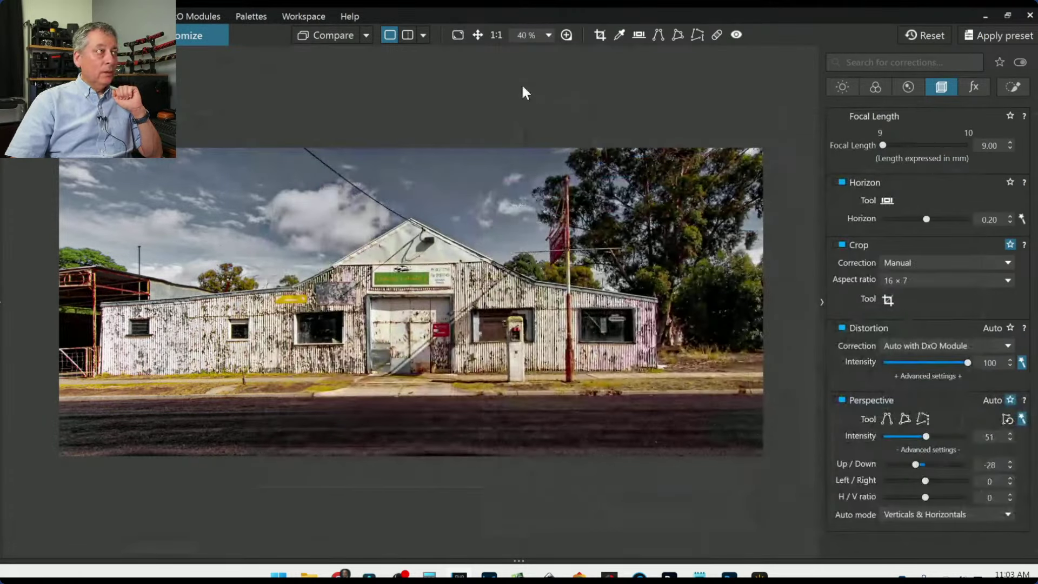
pyautogui.click(367, 36)
pyautogui.click(368, 37)
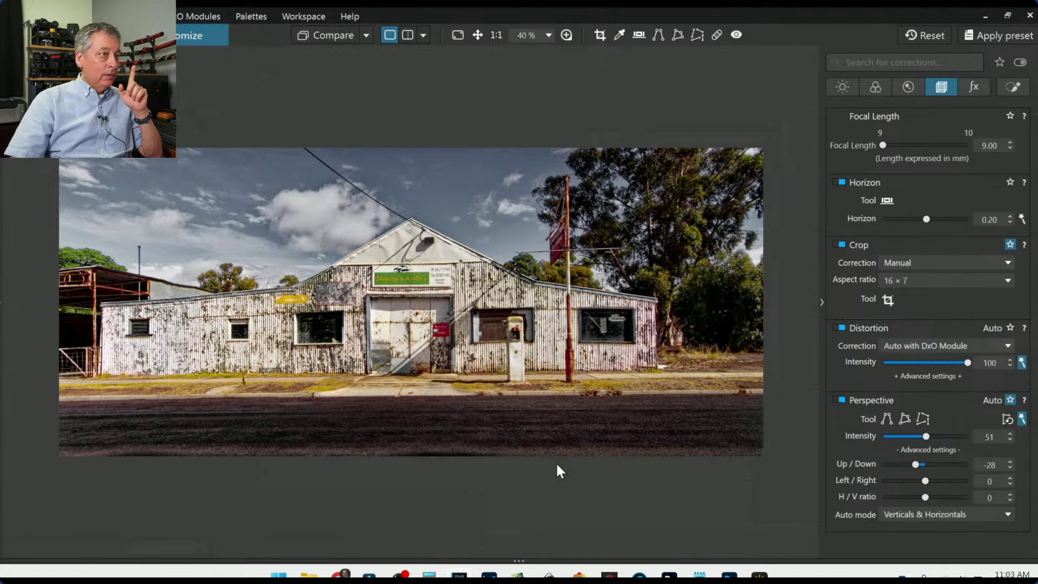
# Set the horizon correction to 0.40 and export the photo to disk as a standard output JPEG, overwriting the existing file.
pyautogui.click(928, 219)
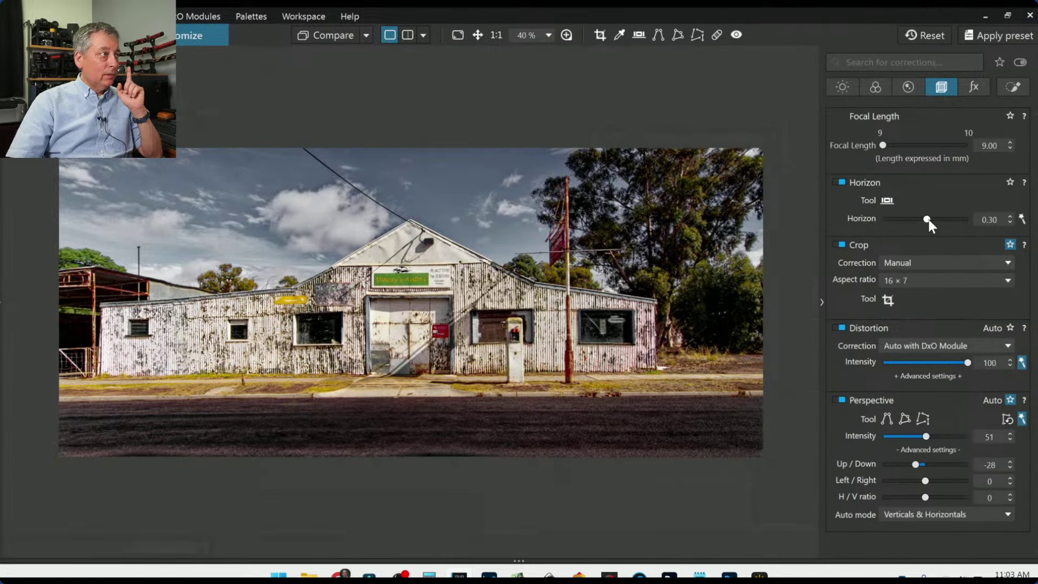
pyautogui.click(929, 219)
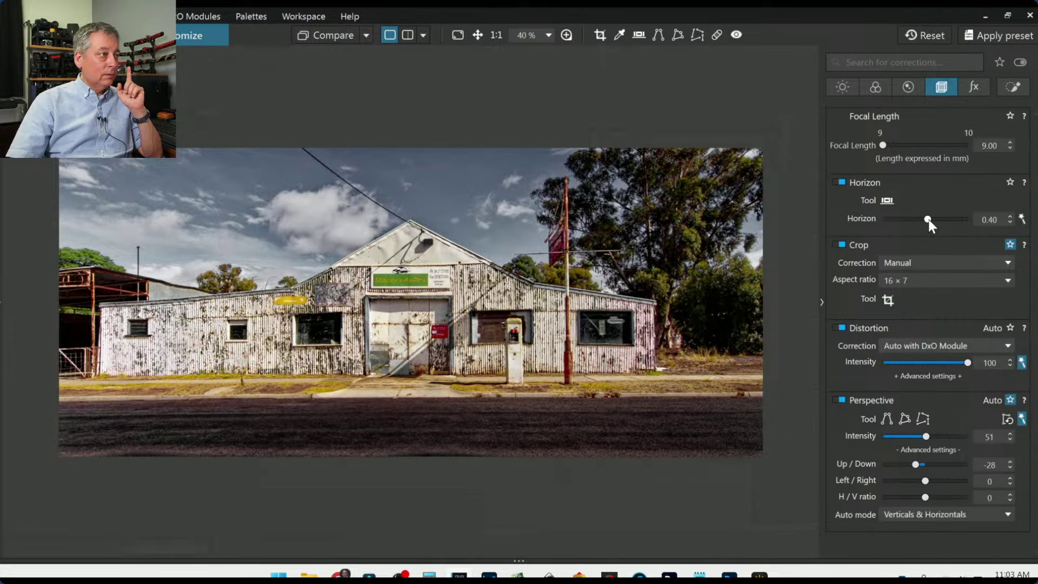
pyautogui.rightClick(501, 164)
pyautogui.click(526, 92)
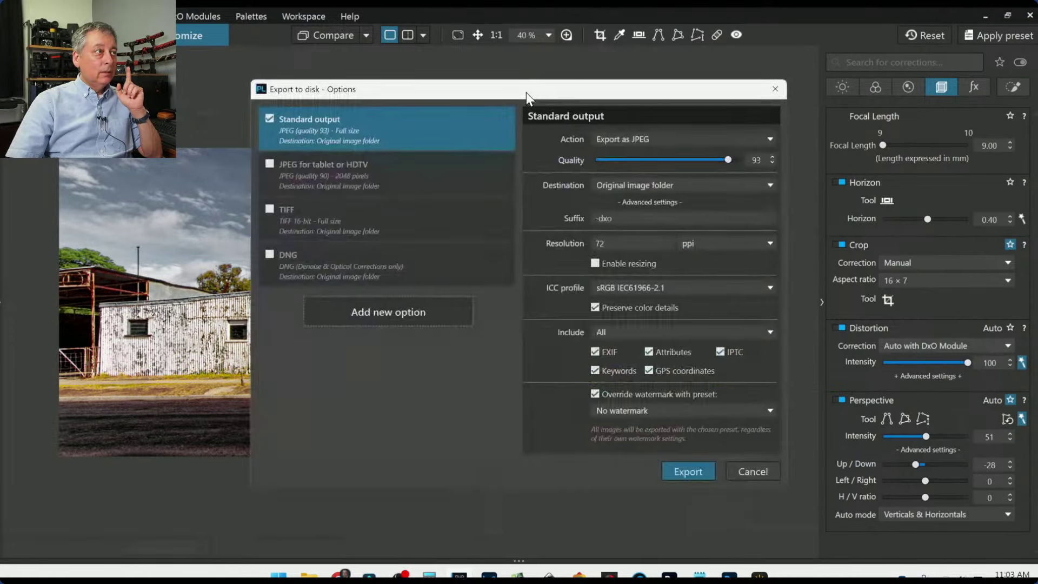
pyautogui.press('Return')
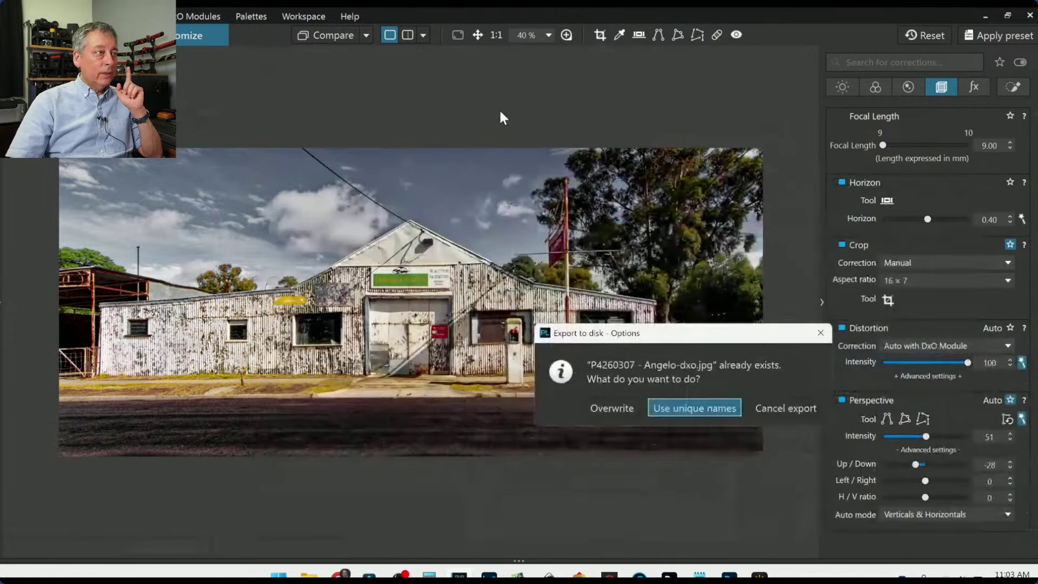
pyautogui.click(612, 416)
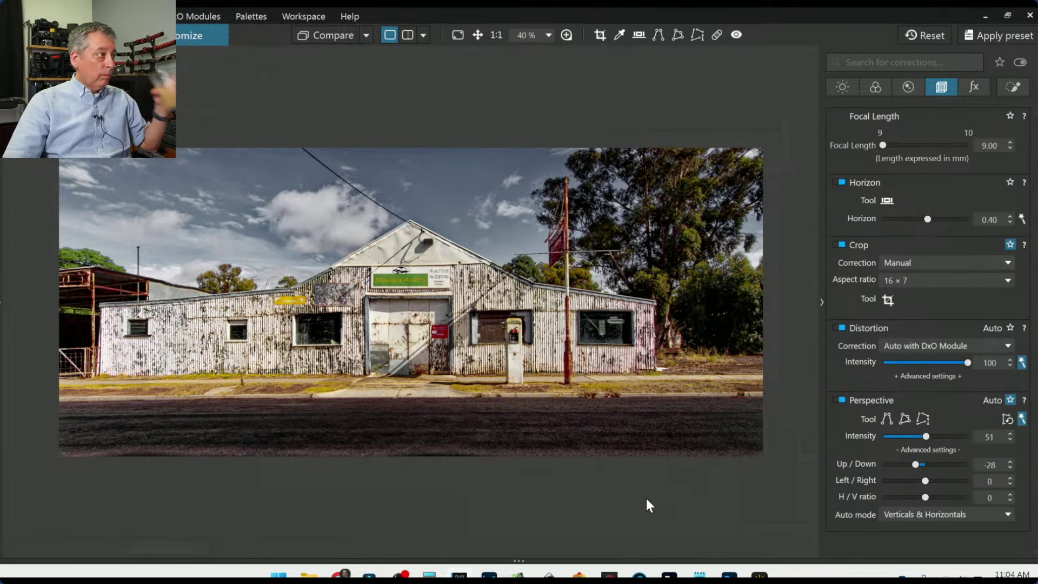
# Choose the exported standard output as the comparison image and reset all of the photo's corrections, with the correction palettes hidden.
pyautogui.click(366, 34)
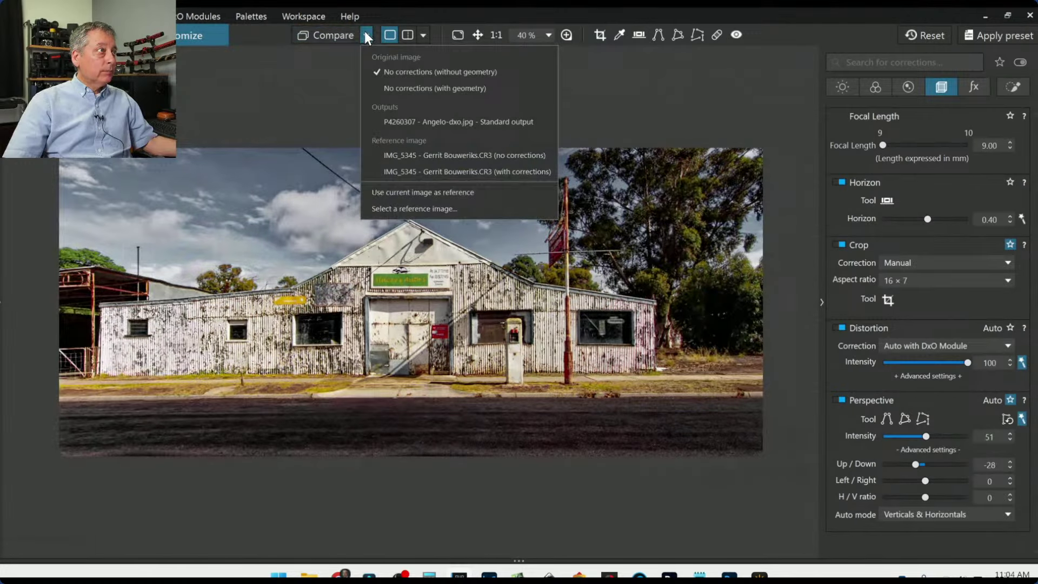
pyautogui.click(385, 118)
pyautogui.click(906, 39)
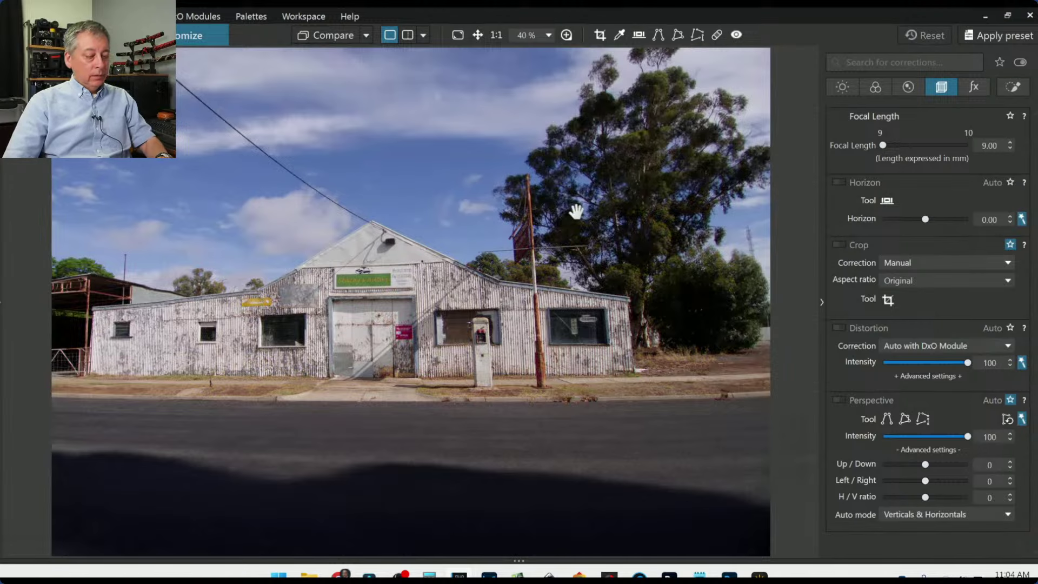
pyautogui.press('F6')
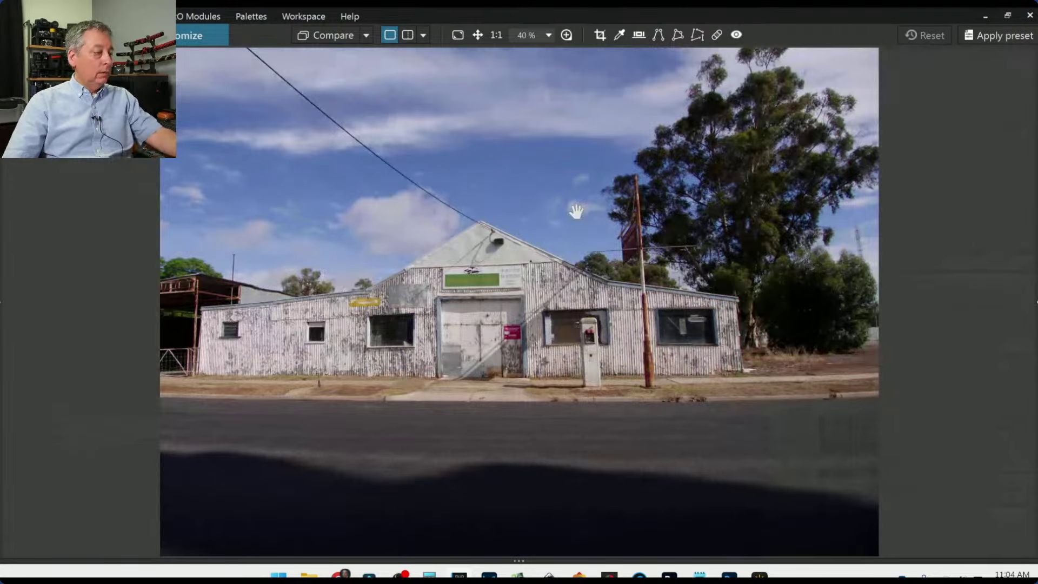
# Compare the exported auto shop edit with the uncorrected original in split view, sweeping the divider across the whole photo.
pyautogui.click(412, 38)
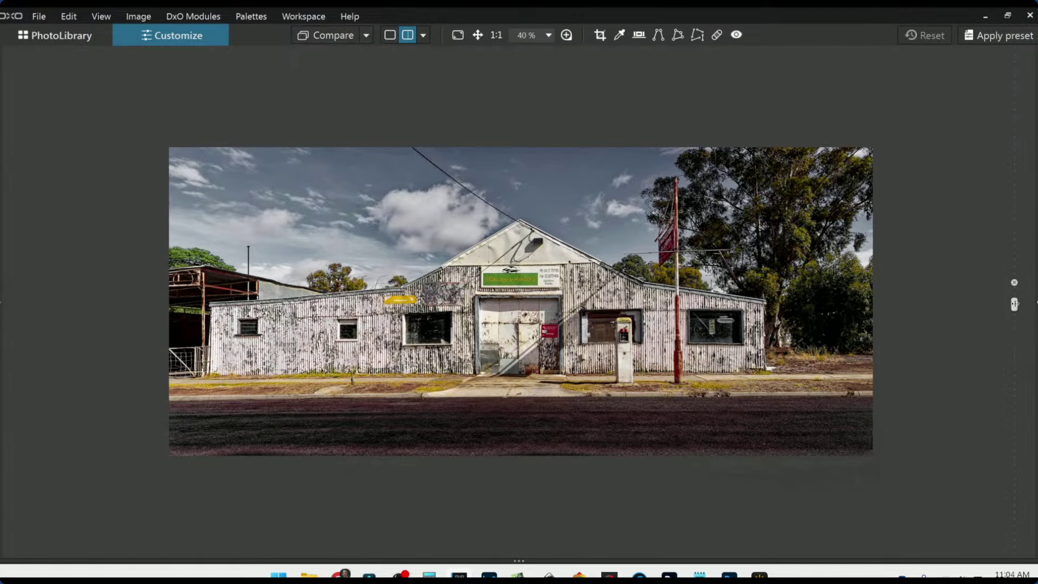
pyautogui.moveTo(1014, 304); pyautogui.dragTo(409, 304)
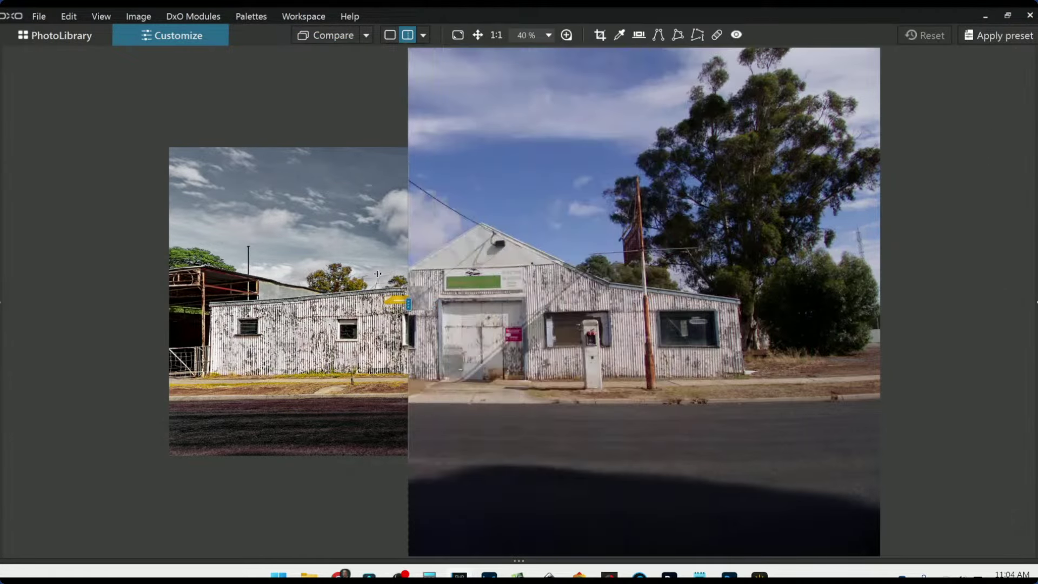
pyautogui.moveTo(378, 274); pyautogui.dragTo(6, 304)
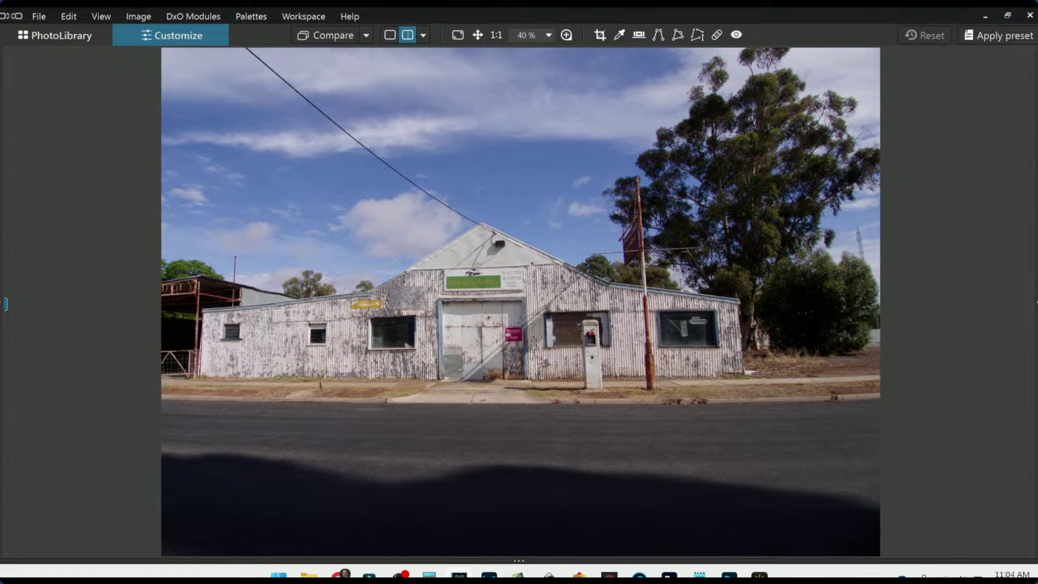
pyautogui.moveTo(5, 304); pyautogui.dragTo(944, 285)
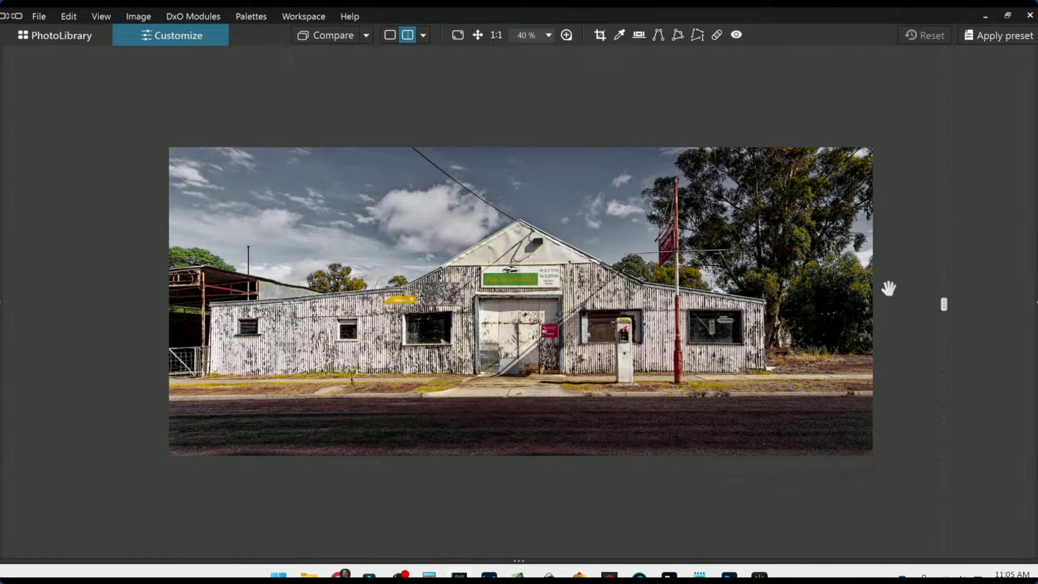
pyautogui.moveTo(944, 305); pyautogui.dragTo(36, 304)
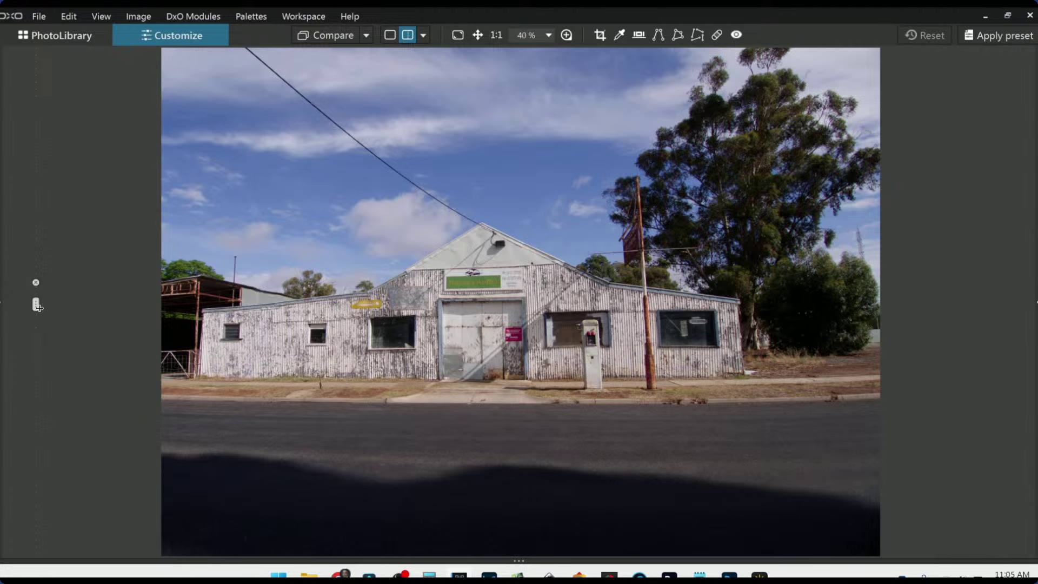
pyautogui.moveTo(34, 304); pyautogui.dragTo(190, 307)
pyautogui.moveTo(582, 317); pyautogui.dragTo(947, 320)
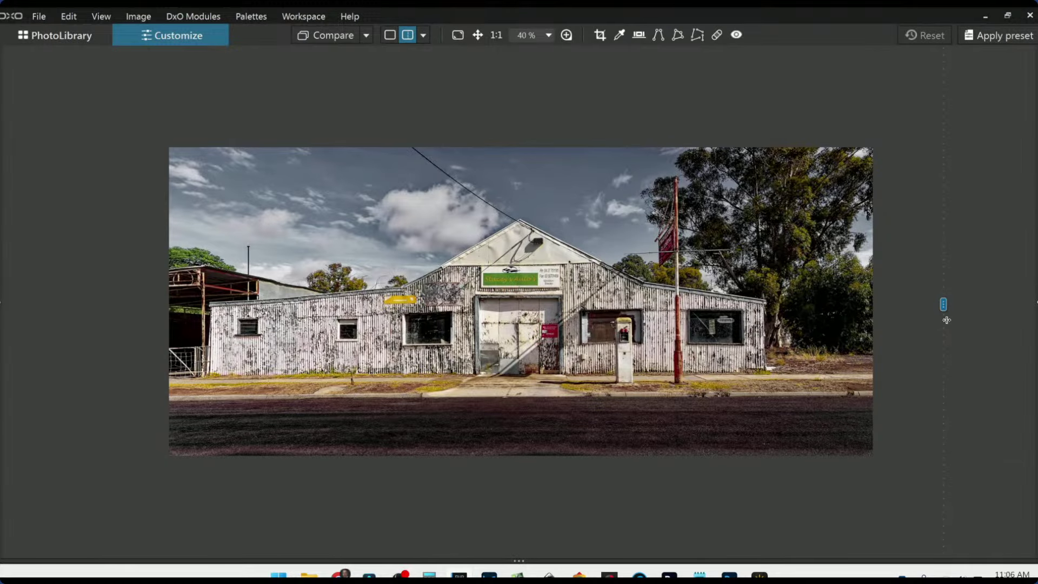
pyautogui.moveTo(946, 320); pyautogui.dragTo(613, 270)
pyautogui.moveTo(699, 270); pyautogui.dragTo(5, 270)
pyautogui.scroll(-2, 915, 324)
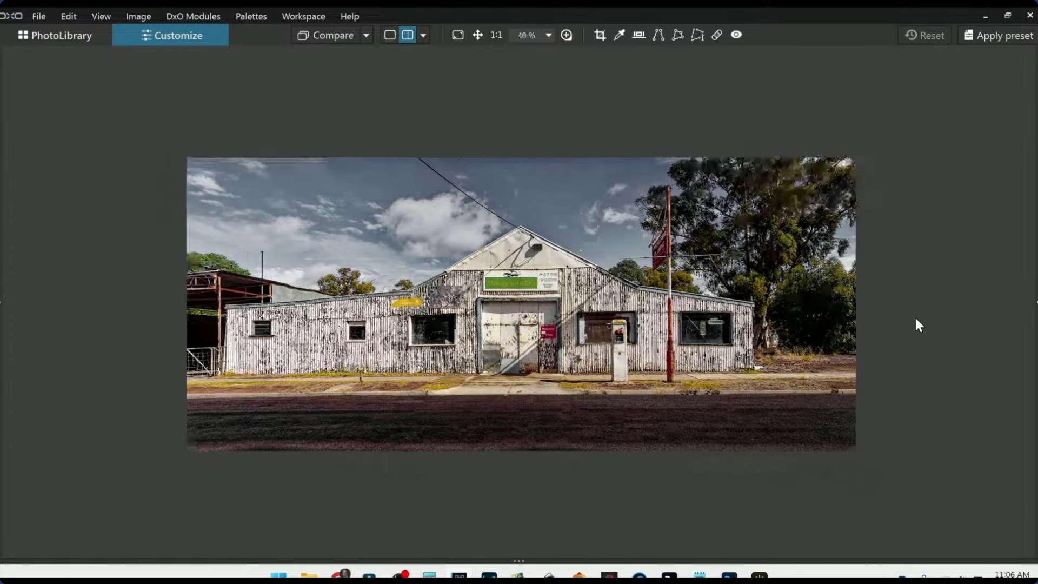
pyautogui.scroll(3, 915, 324)
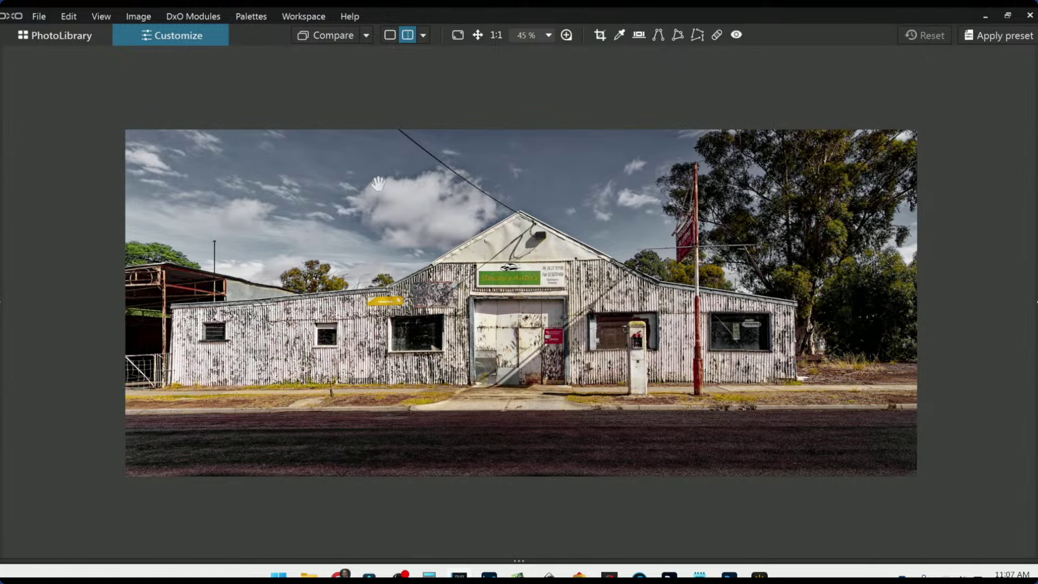
# Open the beach and pier photo for customizing in single-image view with the correction palettes shown.
pyautogui.click(42, 37)
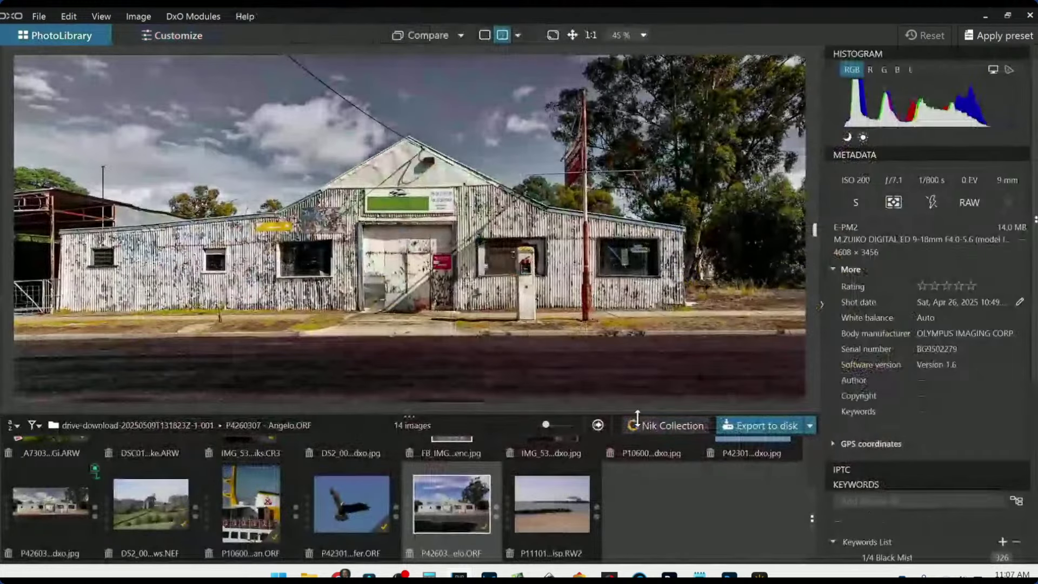
pyautogui.doubleClick(572, 514)
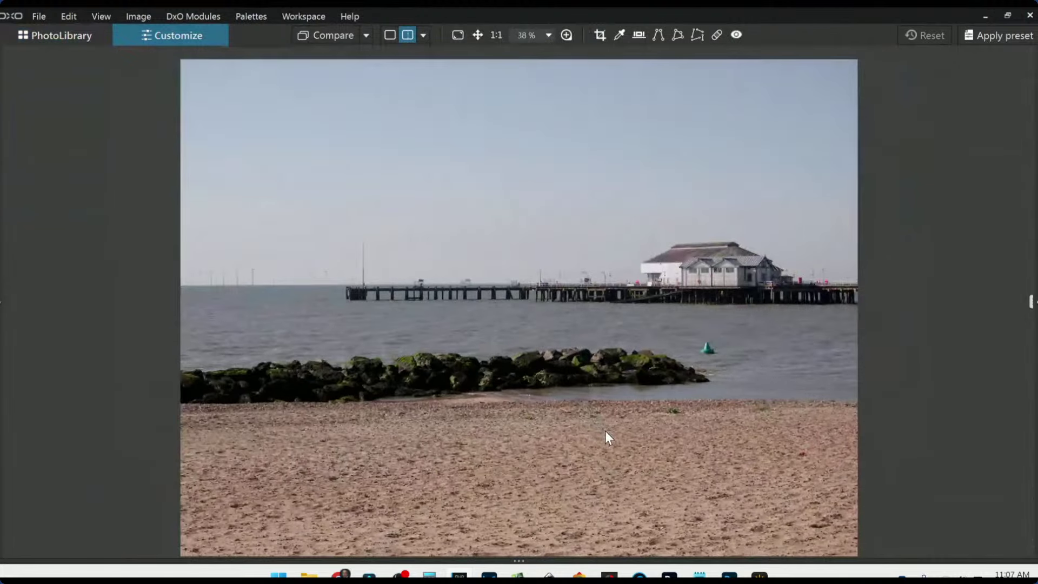
pyautogui.click(388, 33)
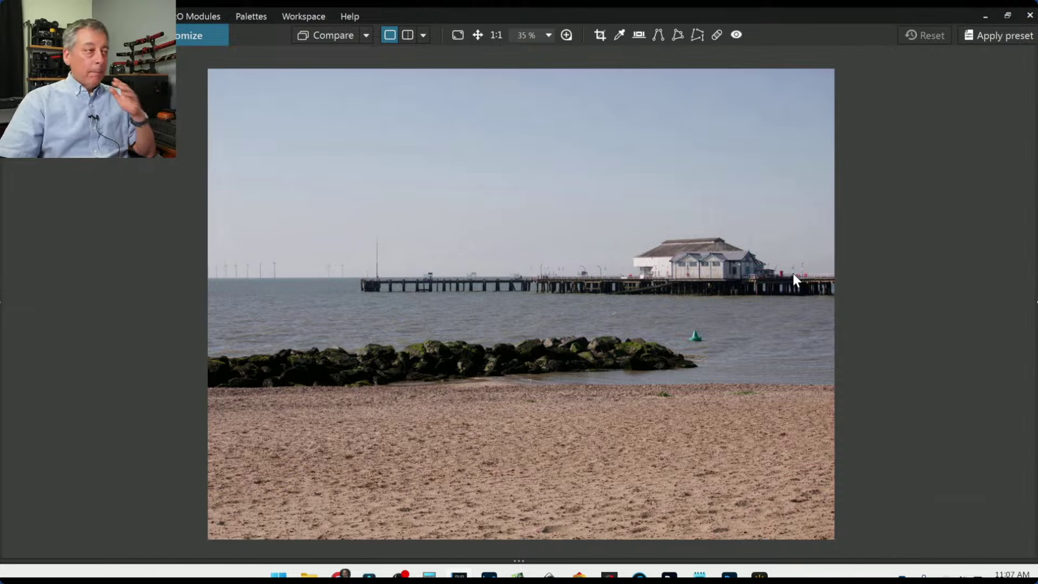
pyautogui.press('F9')
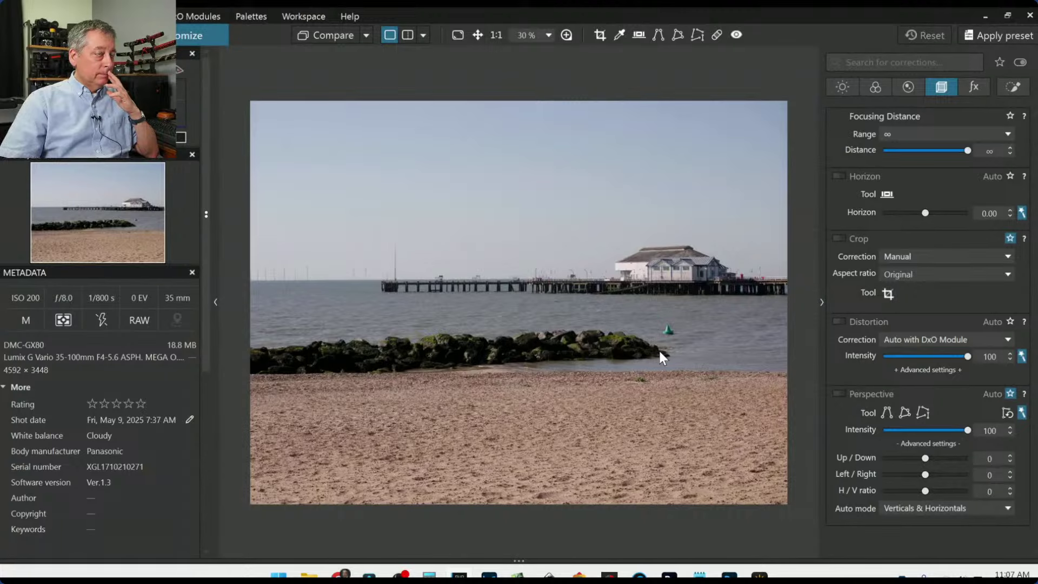
# Examine the pier building, walkway, distant wind turbines and horizon at 120 % zoom, and review the whole composition.
pyautogui.click(659, 349)
pyautogui.scroll(1, 743, 272)
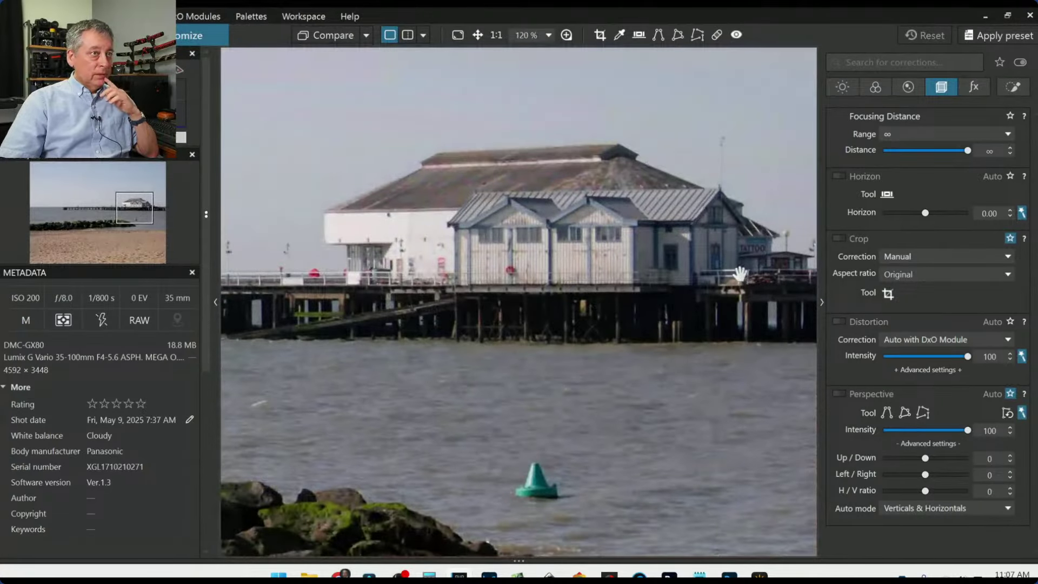
pyautogui.moveTo(709, 278); pyautogui.dragTo(324, 281)
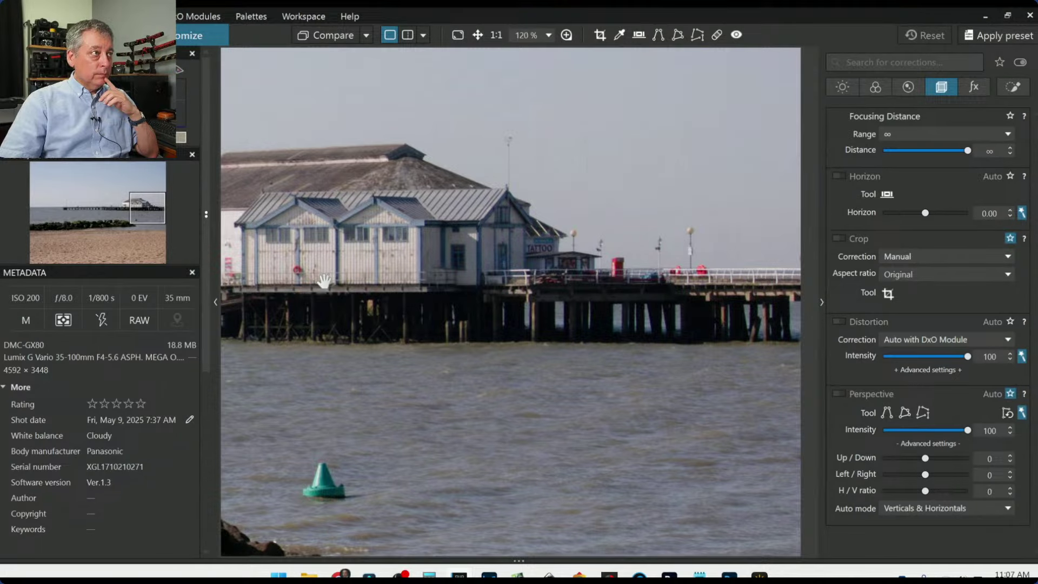
pyautogui.moveTo(294, 281); pyautogui.dragTo(603, 280)
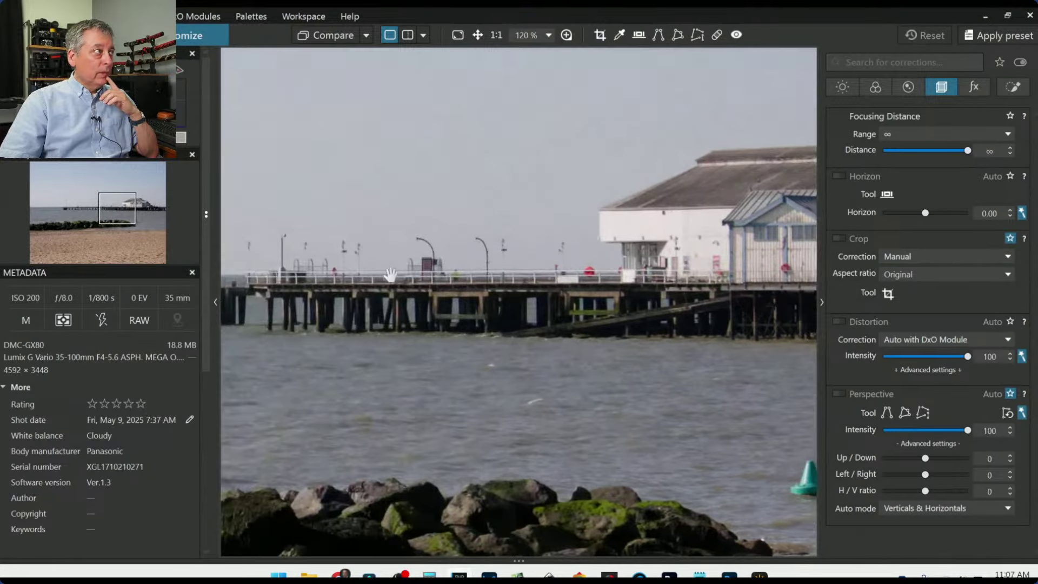
pyautogui.moveTo(389, 278); pyautogui.dragTo(540, 276)
pyautogui.moveTo(452, 276); pyautogui.dragTo(599, 273)
pyautogui.moveTo(335, 268)
pyautogui.mouseDown()
pyautogui.moveTo(609, 277)
pyautogui.moveTo(382, 269)
pyautogui.moveTo(620, 265)
pyautogui.mouseUp()
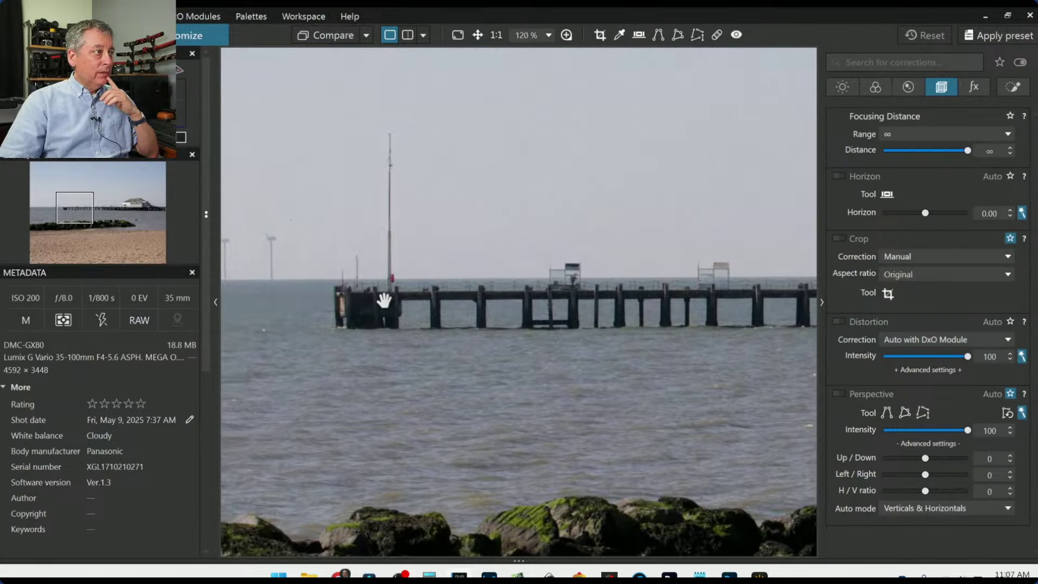
pyautogui.moveTo(465, 299); pyautogui.dragTo(647, 303)
pyautogui.moveTo(306, 307); pyautogui.dragTo(693, 306)
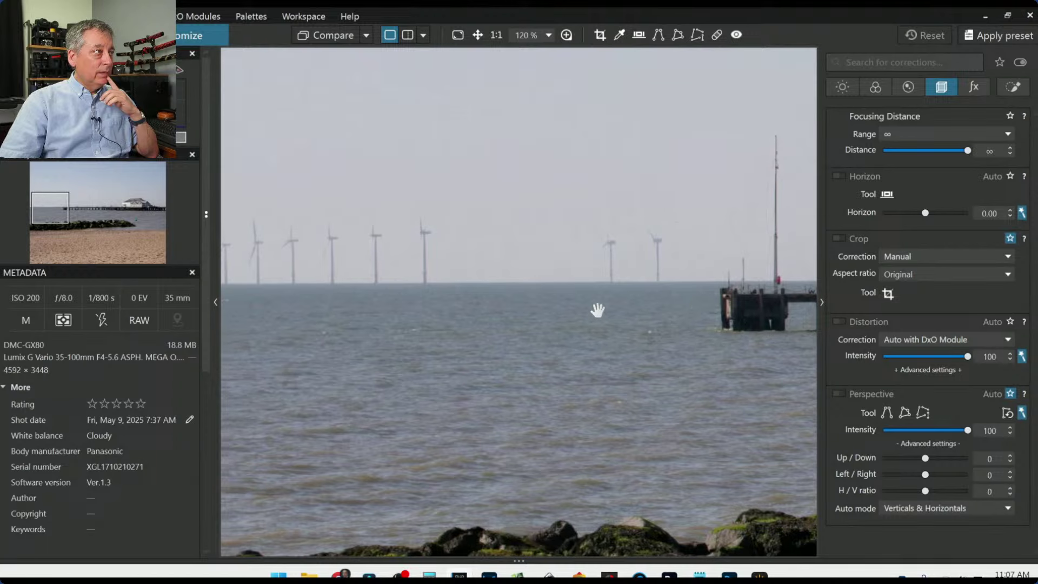
pyautogui.moveTo(387, 309); pyautogui.dragTo(494, 309)
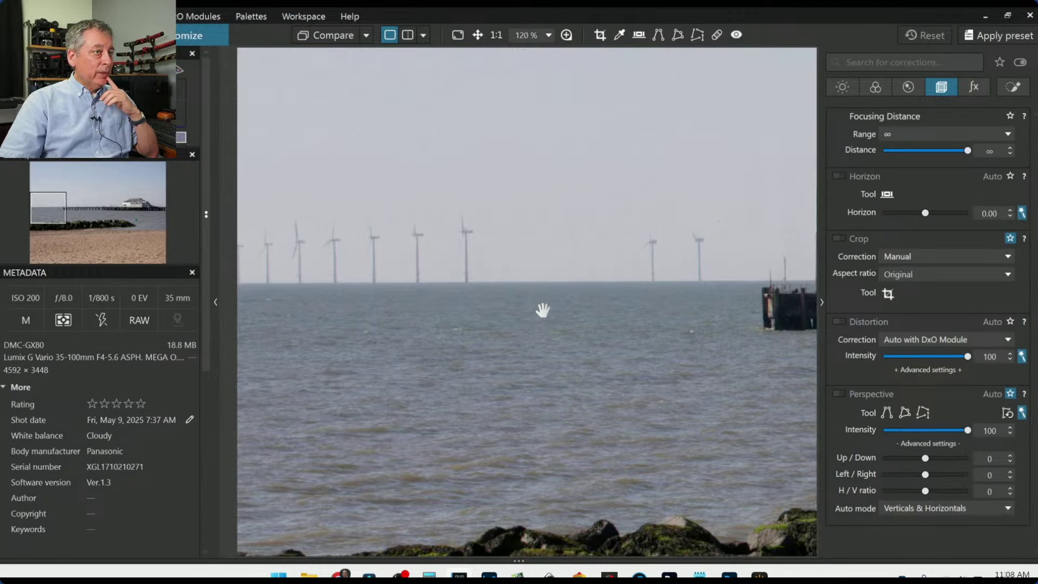
pyautogui.scroll(-2, 541, 309)
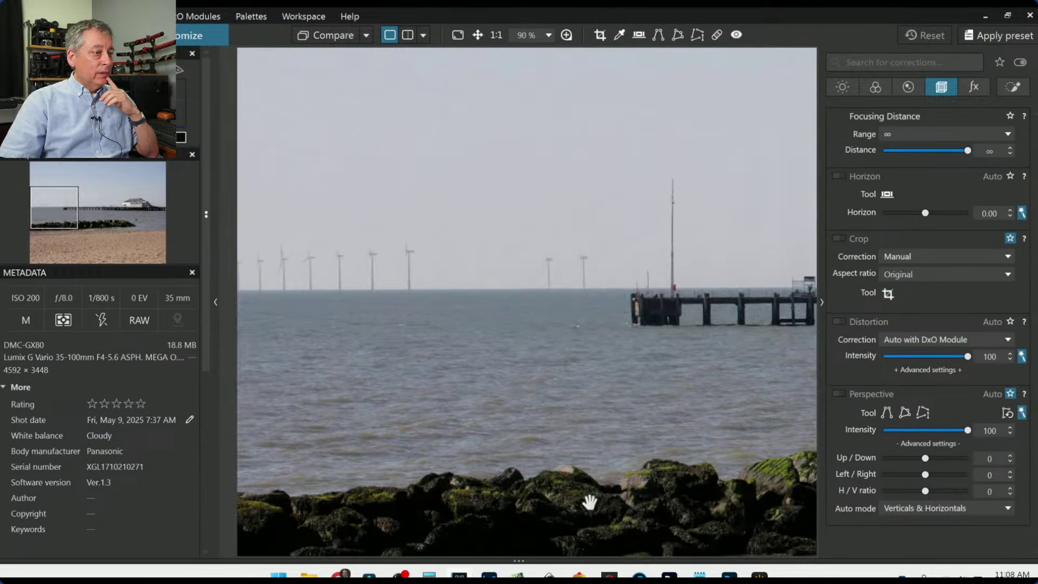
pyautogui.scroll(-3, 586, 498)
pyautogui.scroll(-2, 582, 400)
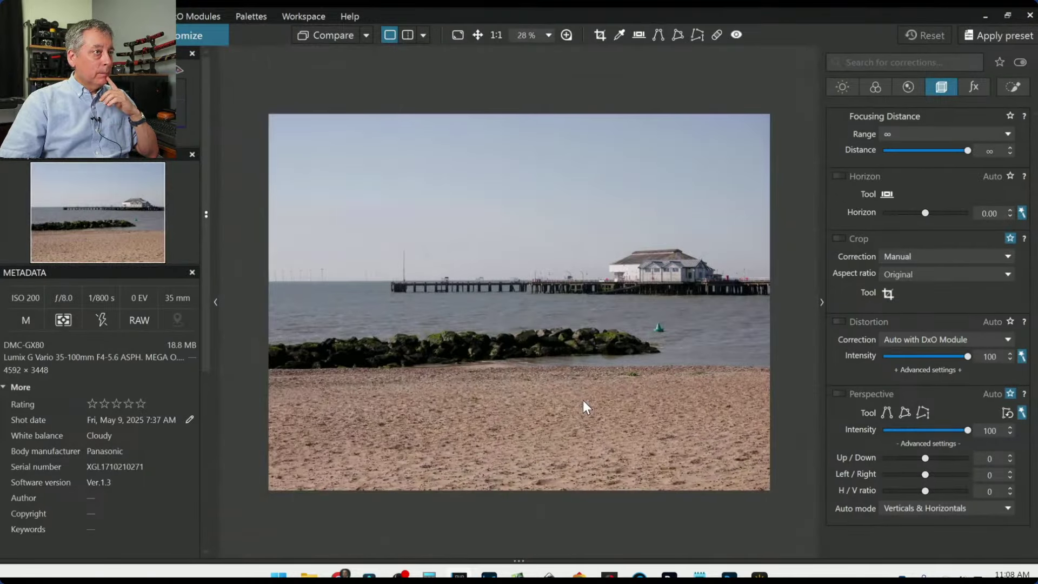
pyautogui.scroll(-1, 583, 400)
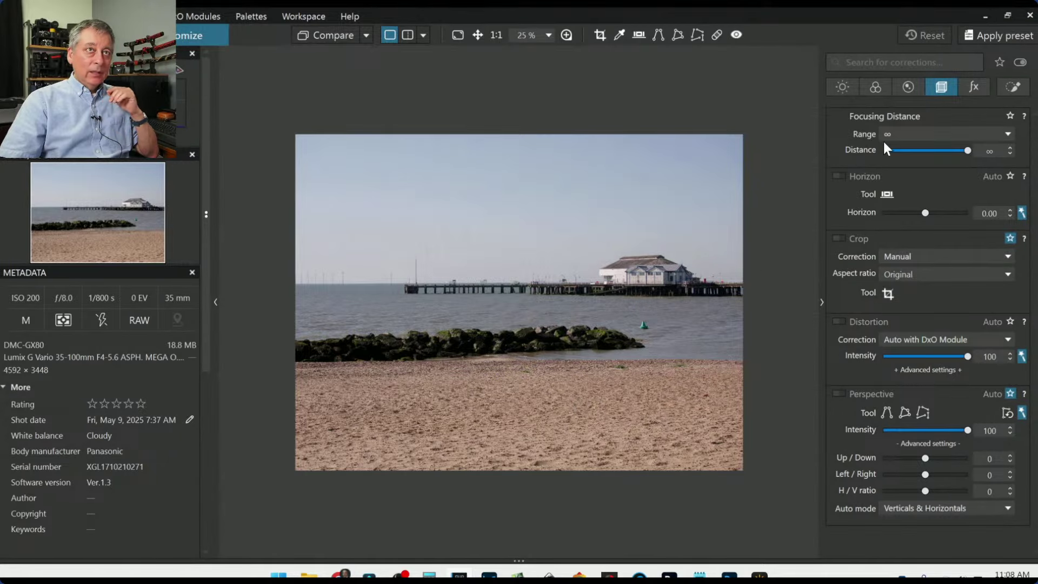
# Apply the 0000 Rob Default preset to the pier photo and set the crop aspect ratio to 16 × 7.
pyautogui.click(990, 42)
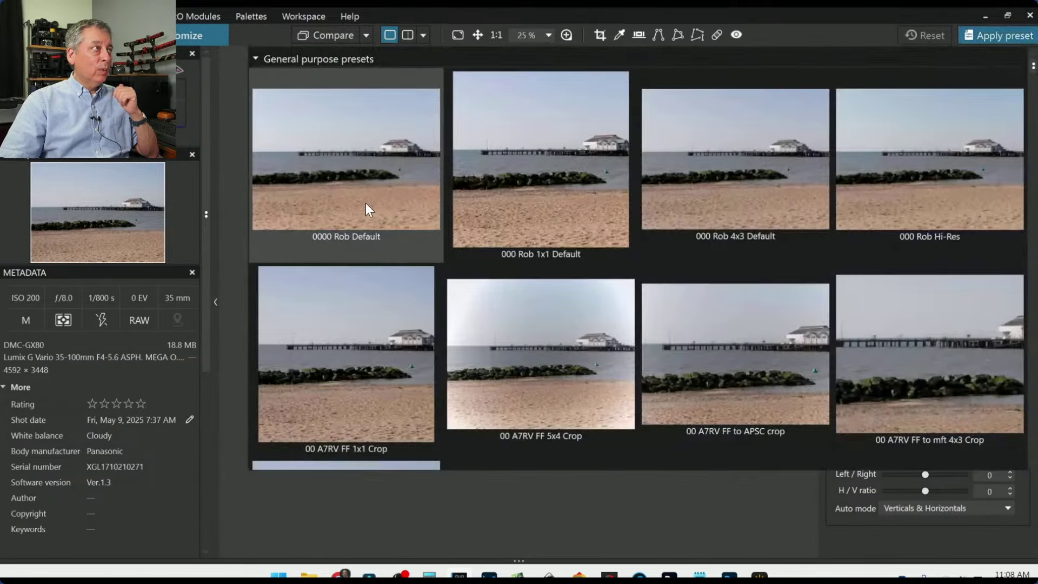
pyautogui.click(365, 203)
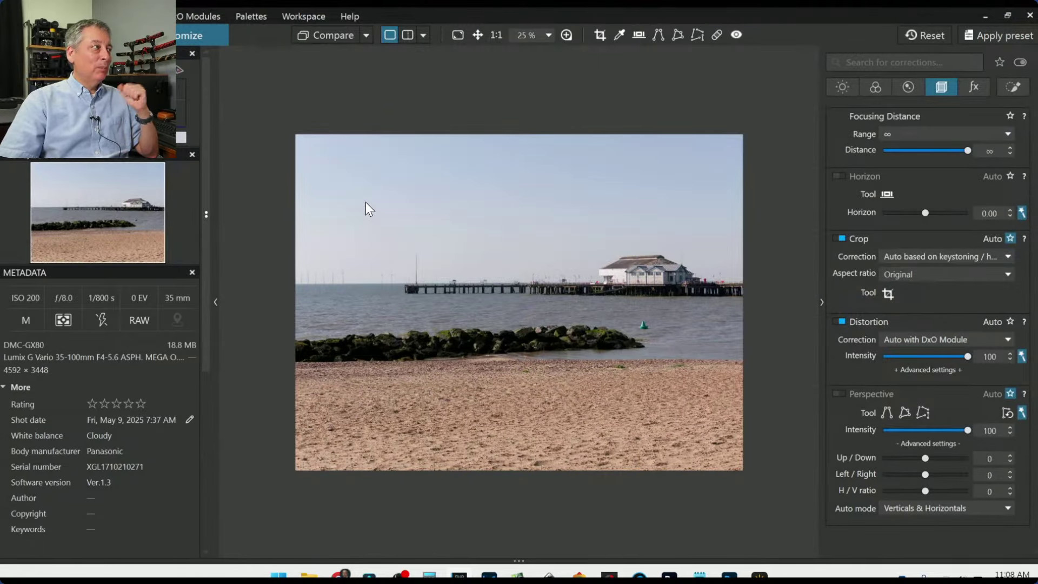
pyautogui.click(929, 279)
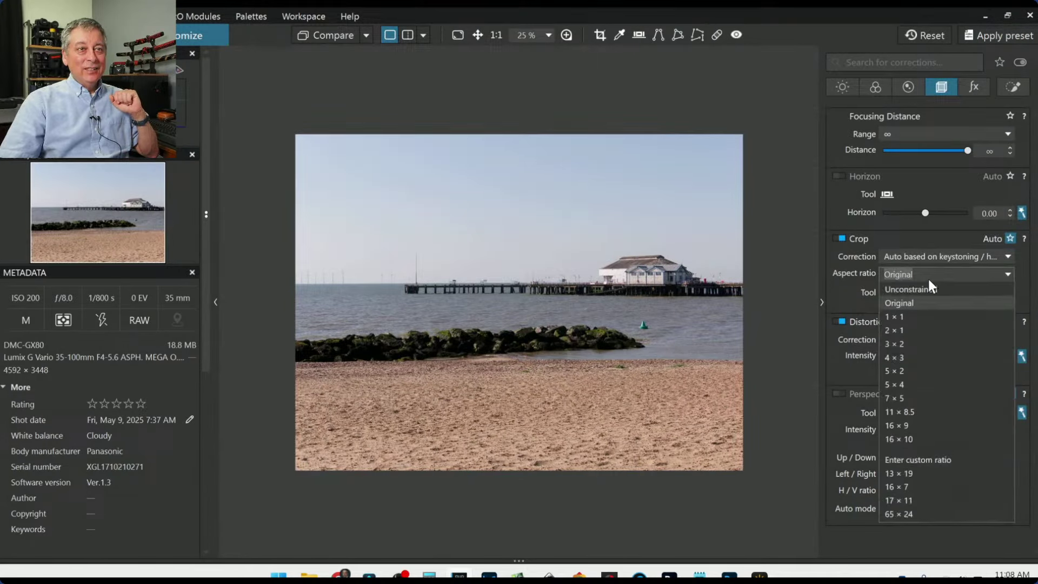
pyautogui.click(938, 485)
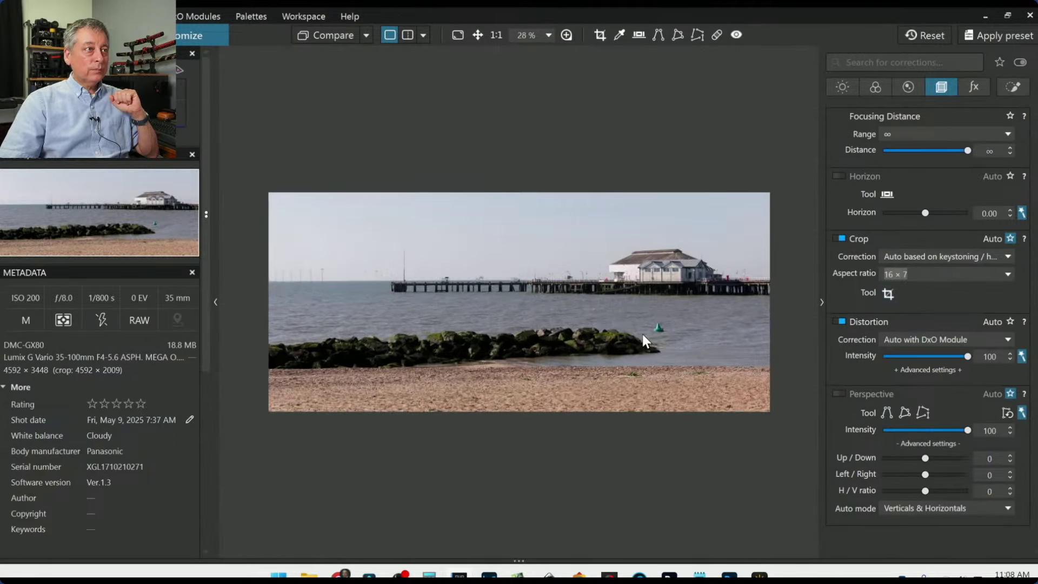
# Hide the metadata palettes, set the raw white balance temperature to 6674, and open the local adjustments.
pyautogui.click(215, 306)
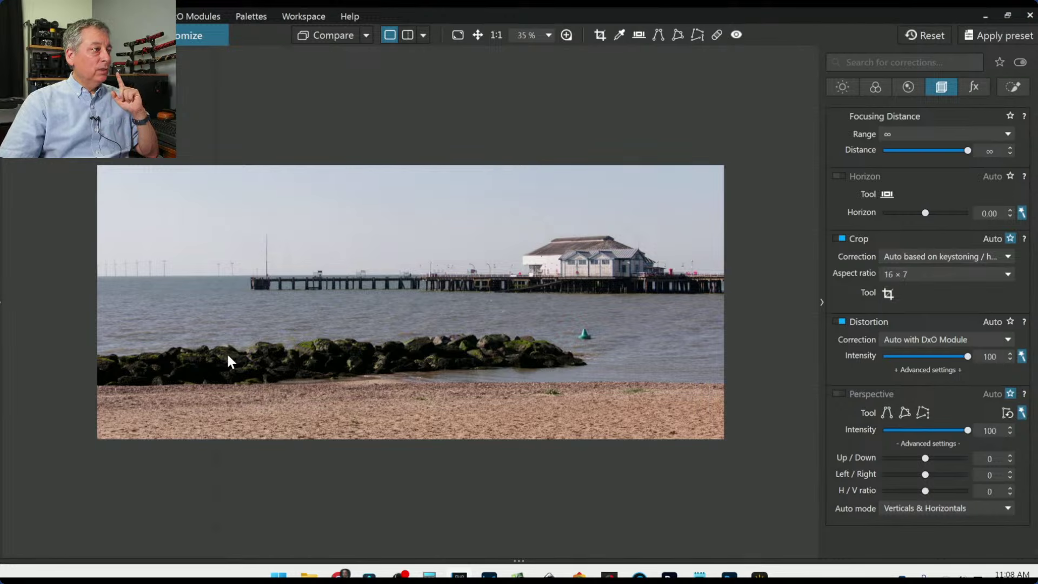
pyautogui.click(876, 87)
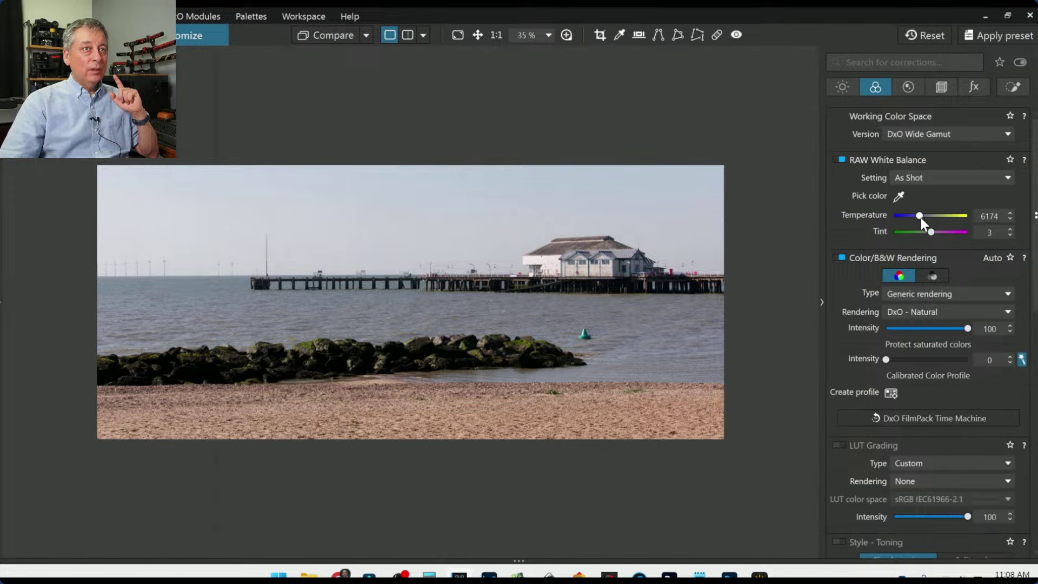
pyautogui.scroll(3, 920, 217)
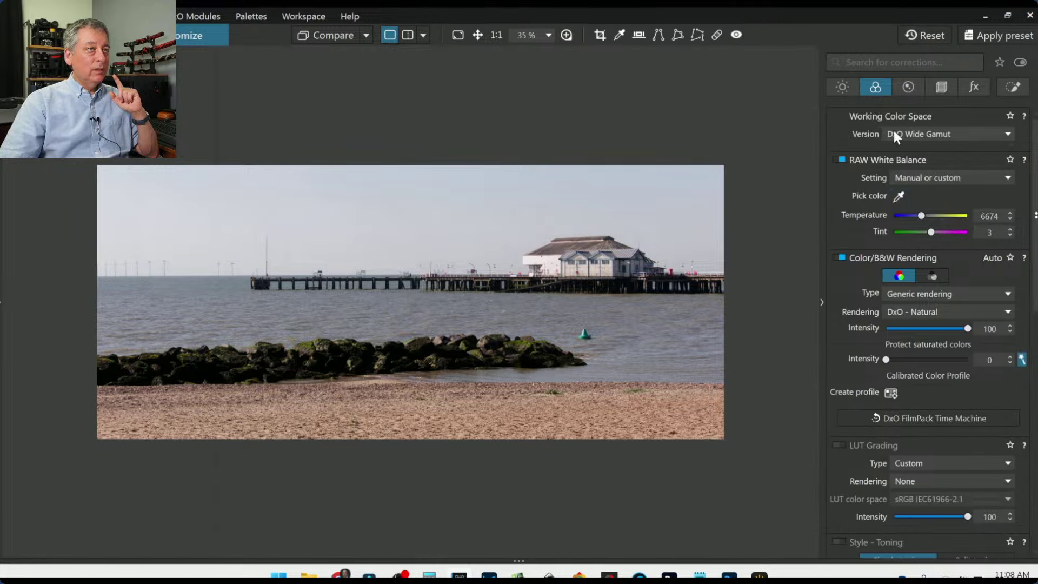
pyautogui.click(1013, 87)
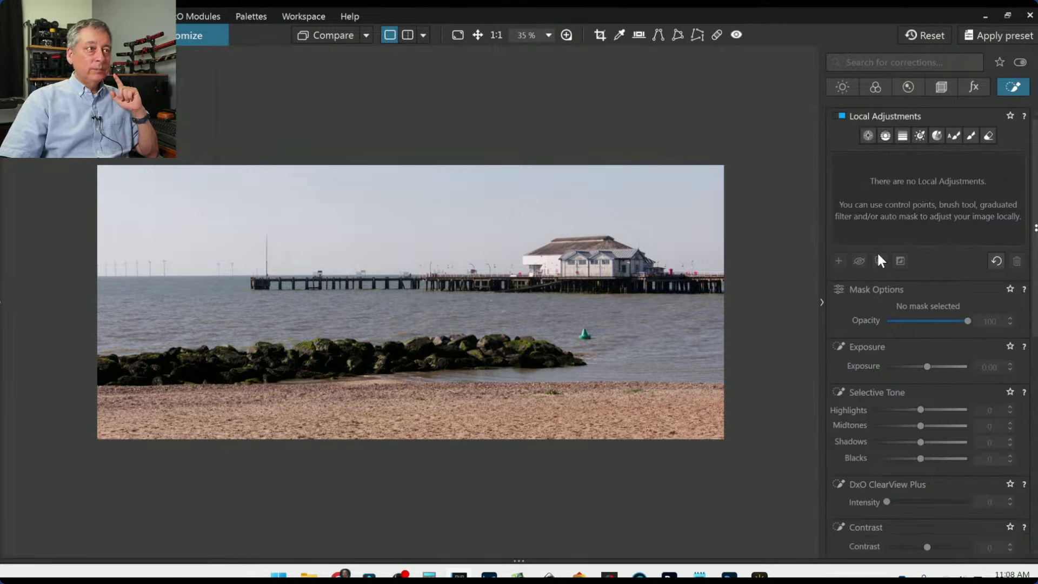
pyautogui.click(869, 135)
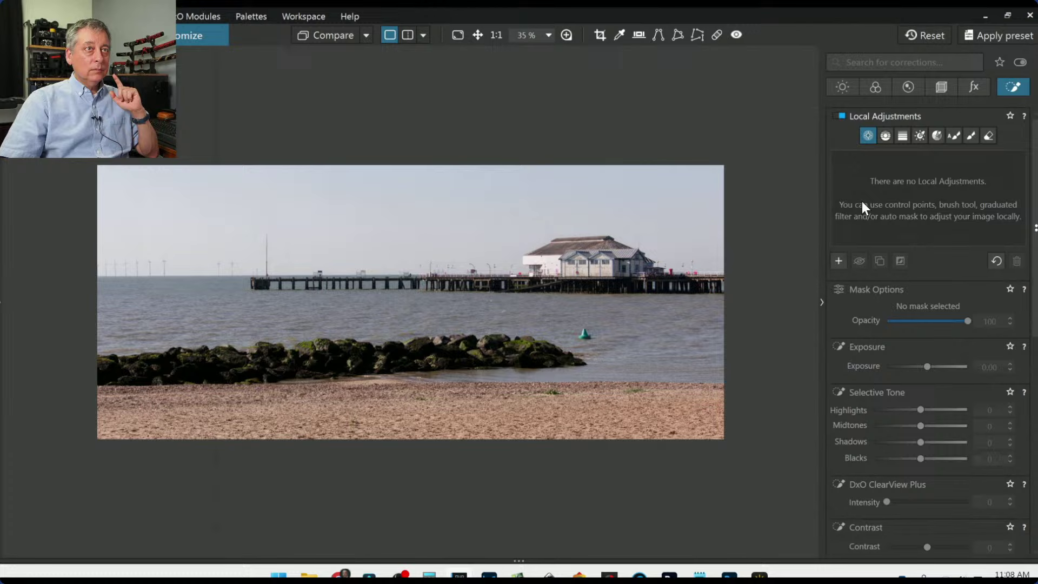
pyautogui.click(844, 258)
pyautogui.click(171, 320)
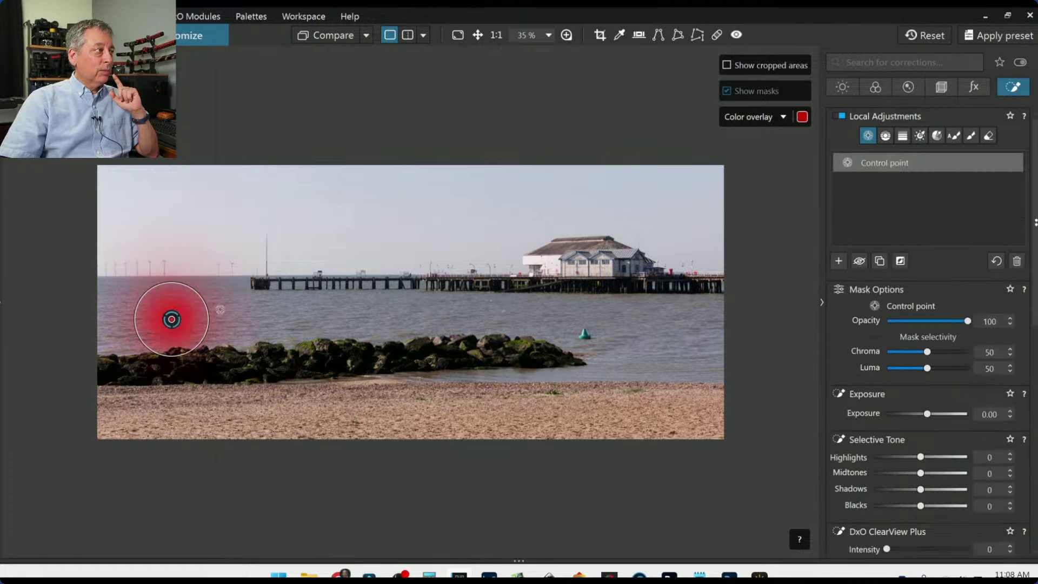
pyautogui.moveTo(209, 309); pyautogui.dragTo(257, 310)
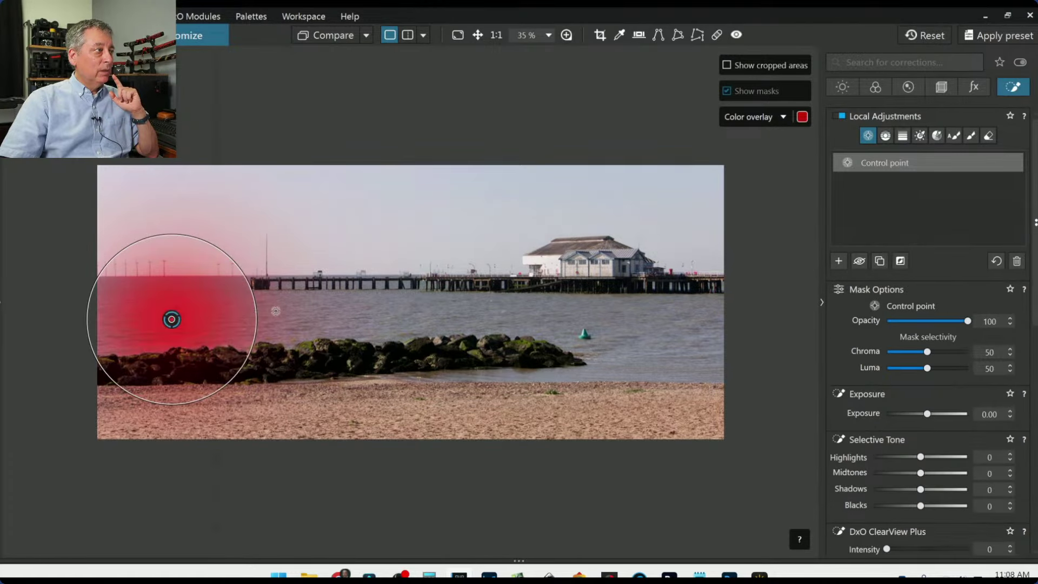
pyautogui.press('Delete')
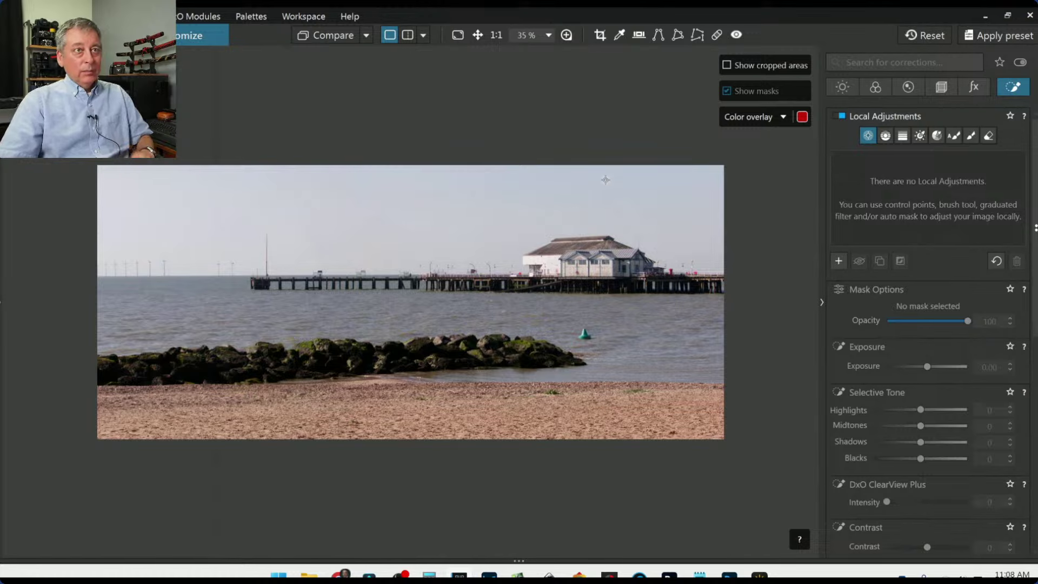
# Add a control line covering the sea, rocks and beach, with blacks at -51 and ClearView Plus intensity at 48.
pyautogui.click(883, 134)
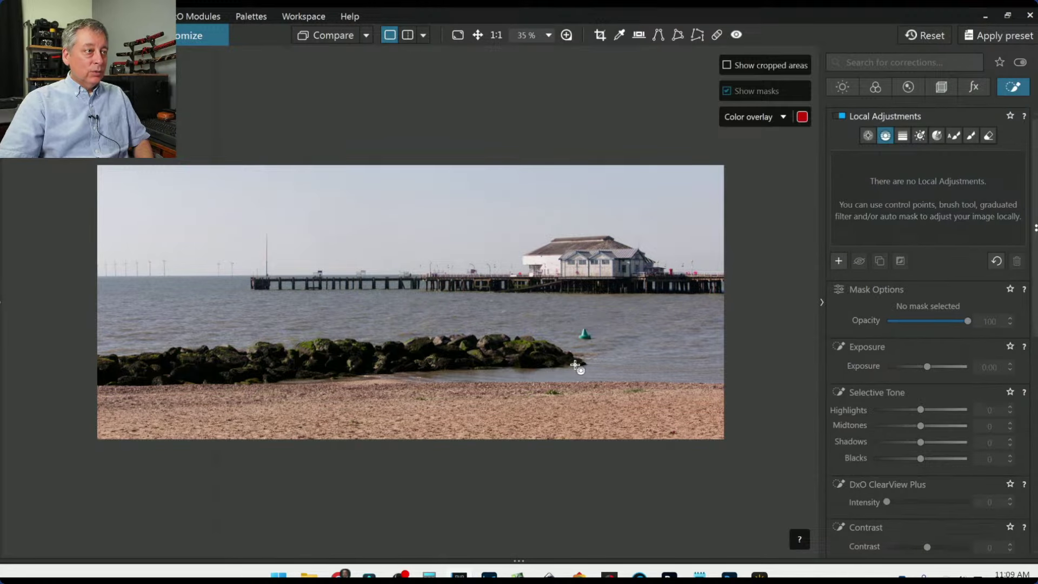
pyautogui.moveTo(637, 367); pyautogui.dragTo(637, 237)
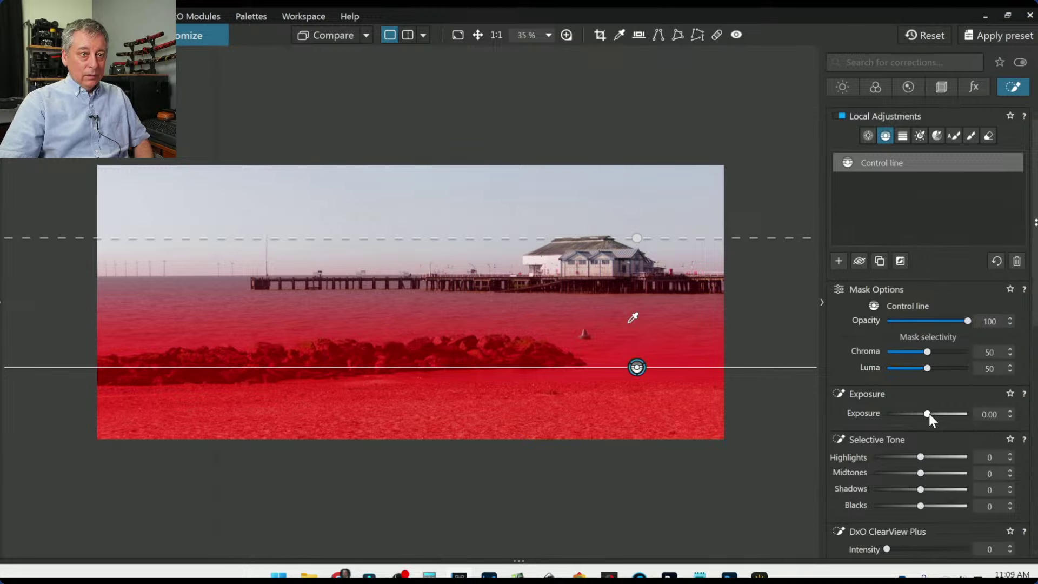
pyautogui.click(897, 505)
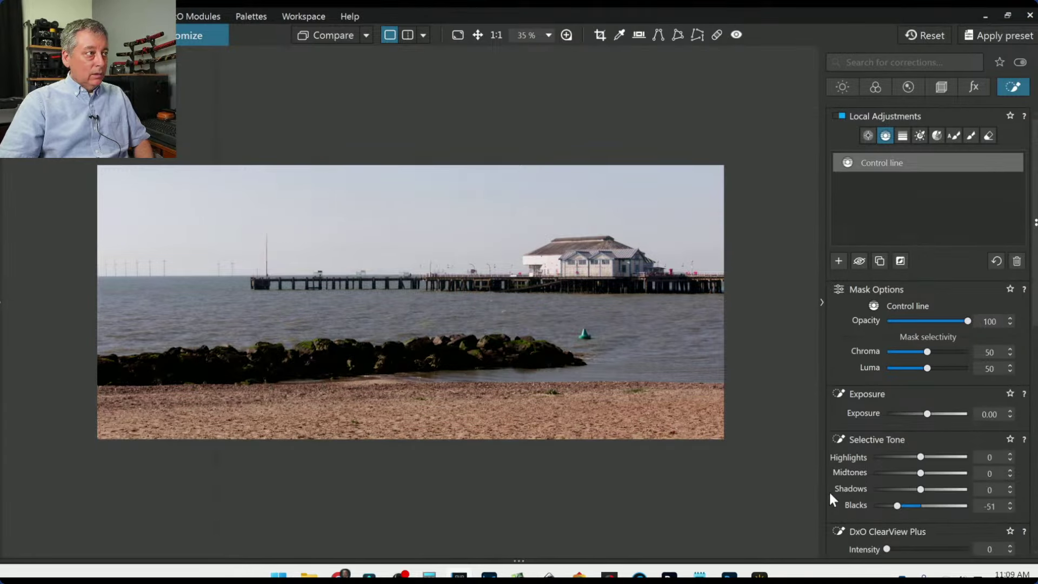
pyautogui.scroll(-2, 830, 489)
pyautogui.click(925, 419)
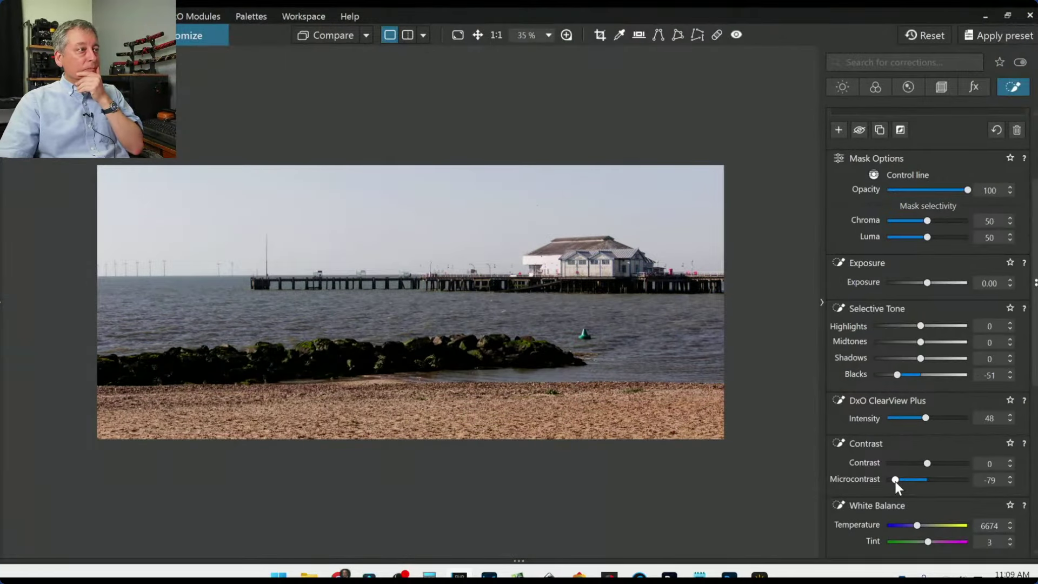
# Set the foreground control line's microcontrast to -100, contrast to -80 and blacks to -56.
pyautogui.moveTo(894, 481); pyautogui.dragTo(887, 481)
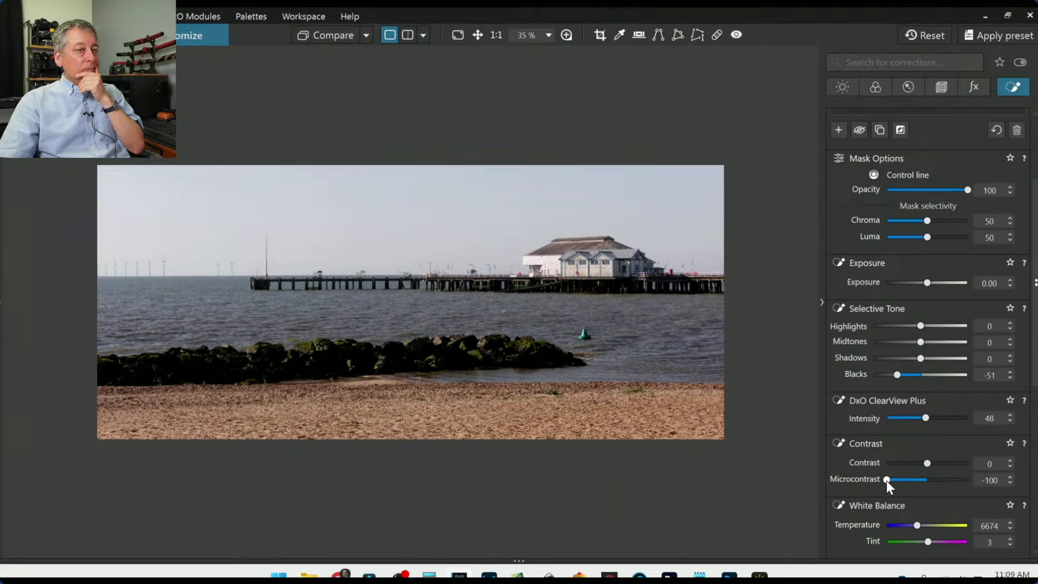
pyautogui.click(893, 464)
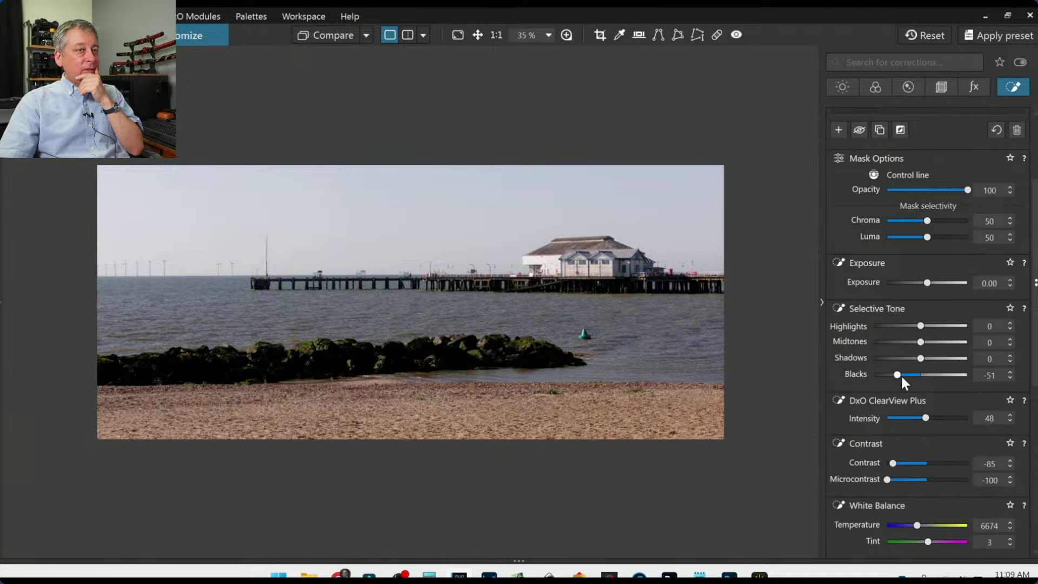
pyautogui.click(875, 378)
pyautogui.moveTo(875, 378); pyautogui.dragTo(893, 378)
pyautogui.doubleClick(895, 464)
pyautogui.click(894, 462)
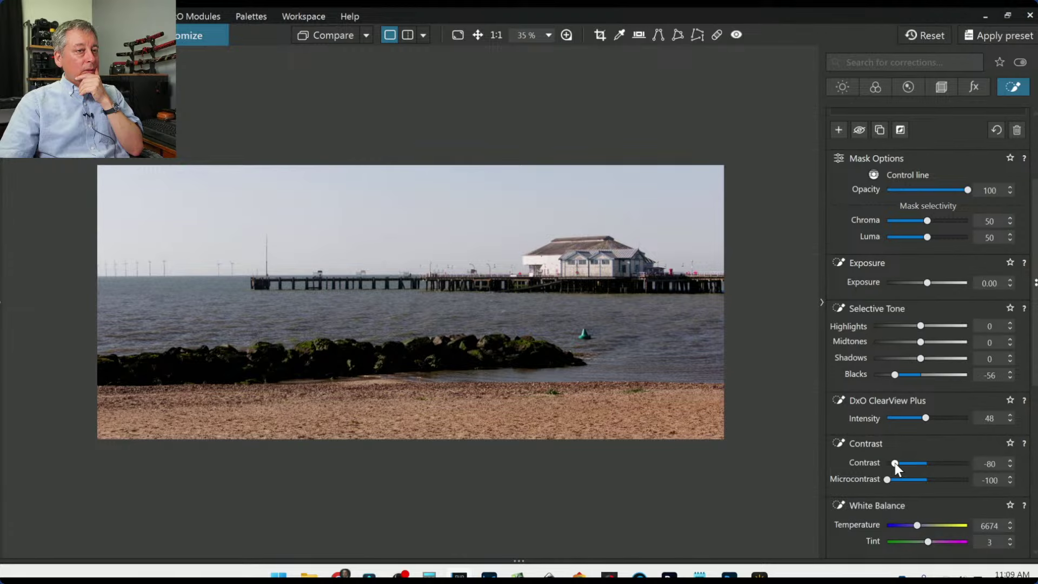
# Fine-tune the foreground control line to microcontrast -48, contrast -6, blacks -62 and white balance temperature 6474, and deselect it.
pyautogui.click(913, 479)
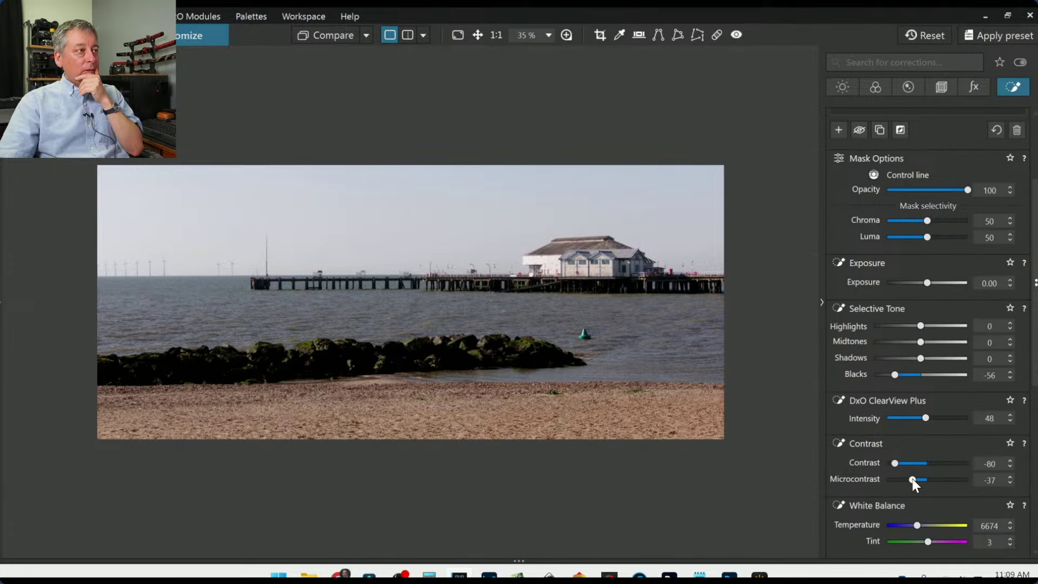
pyautogui.click(908, 480)
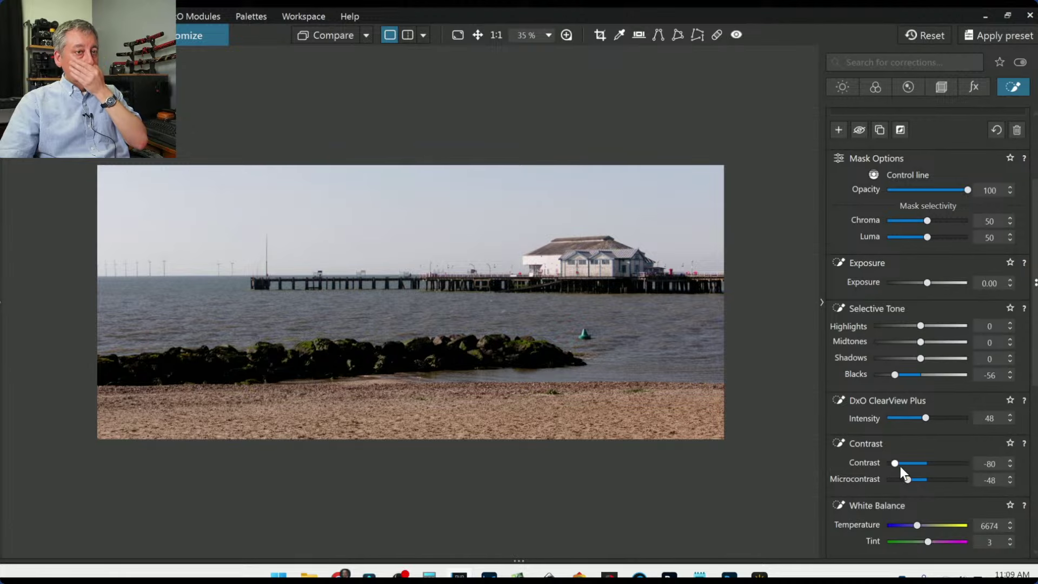
pyautogui.moveTo(894, 463); pyautogui.dragTo(943, 464)
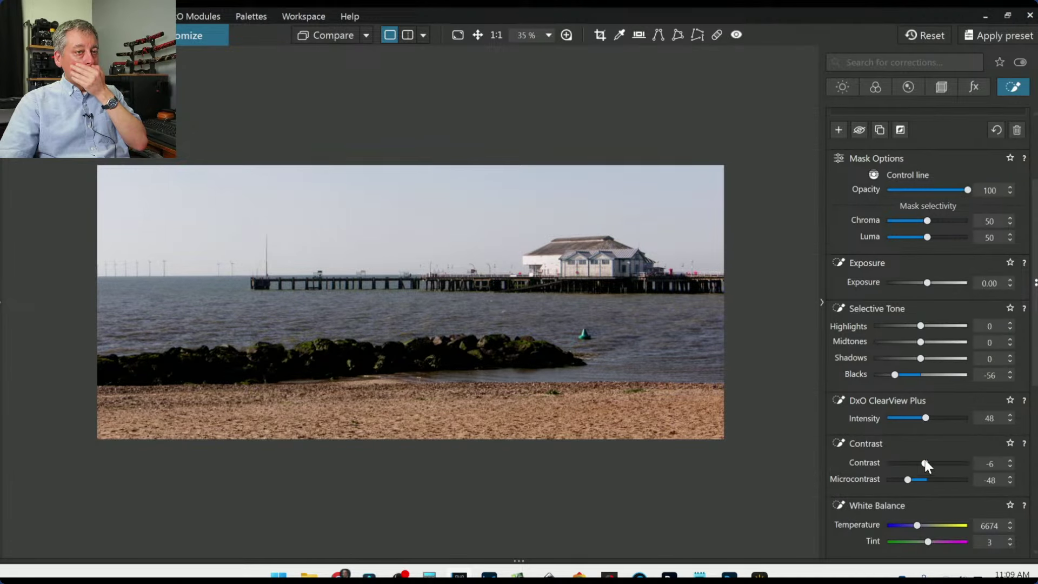
pyautogui.moveTo(894, 376); pyautogui.dragTo(891, 375)
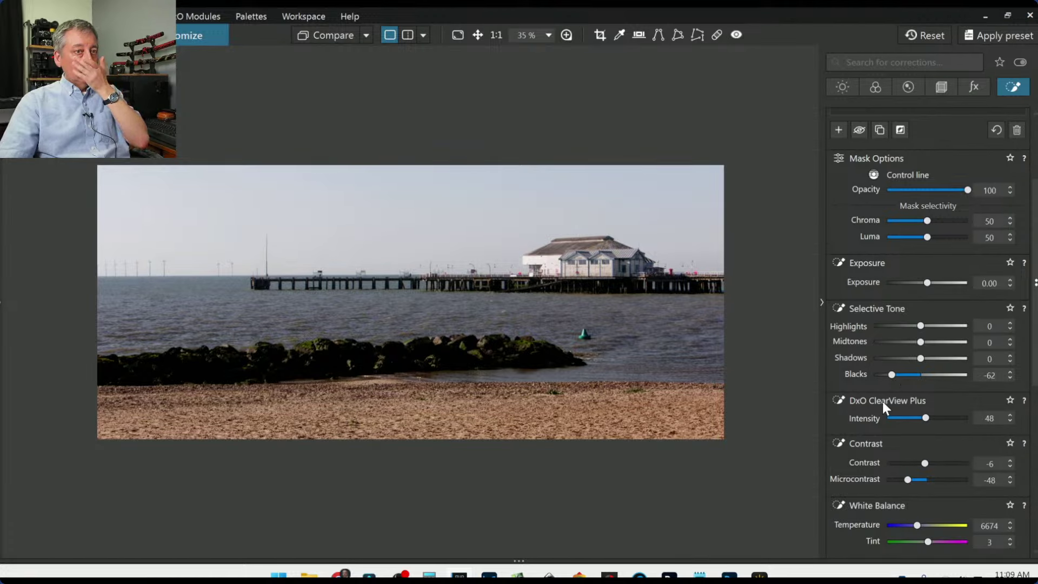
pyautogui.scroll(-2, 878, 438)
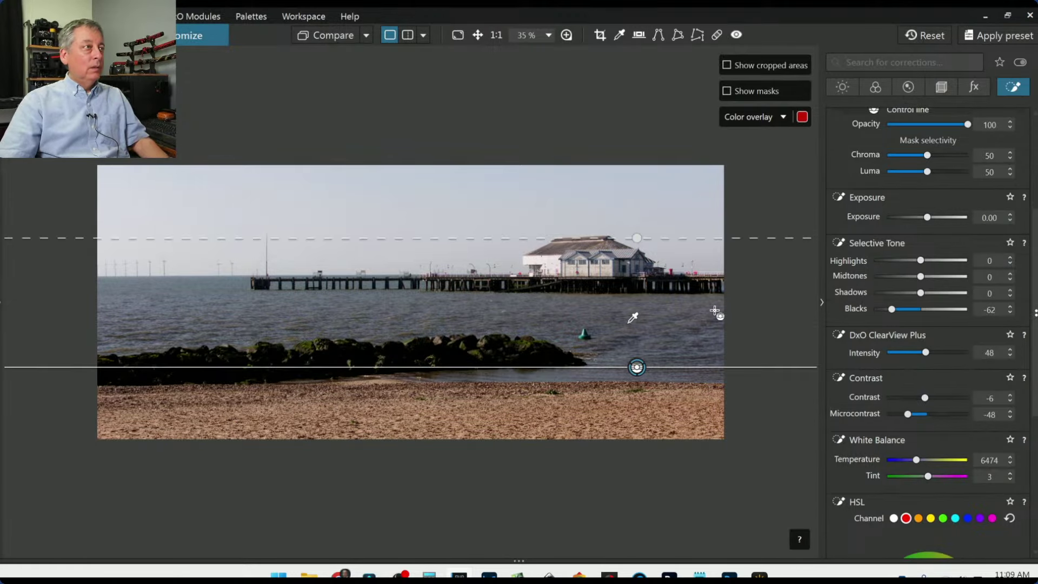
pyautogui.click(748, 292)
# Add a second control line covering the sky above the horizon, with ClearView Plus intensity at 67 and highlights at -5.
pyautogui.scroll(3, 892, 237)
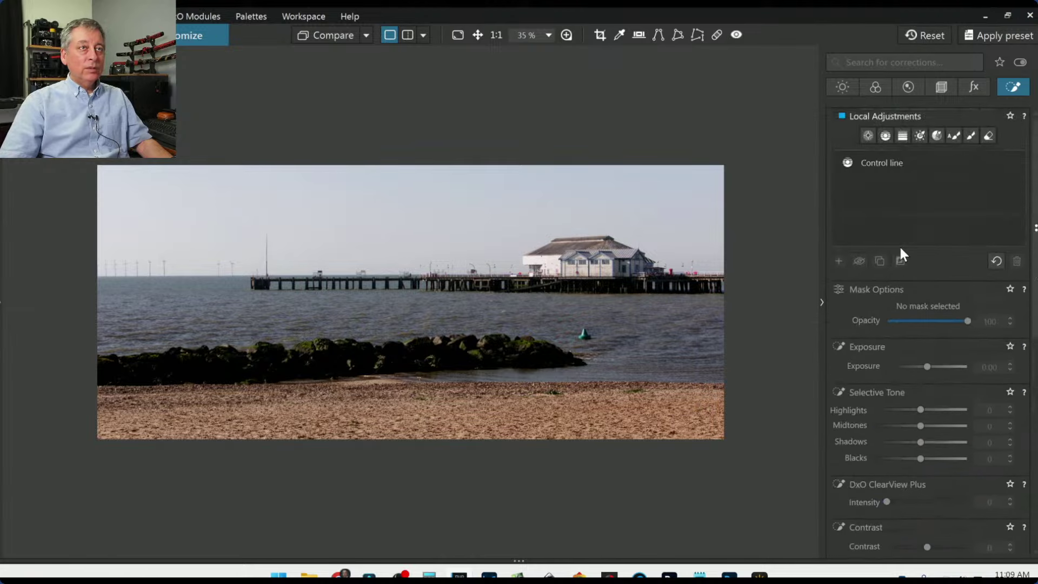
pyautogui.click(885, 136)
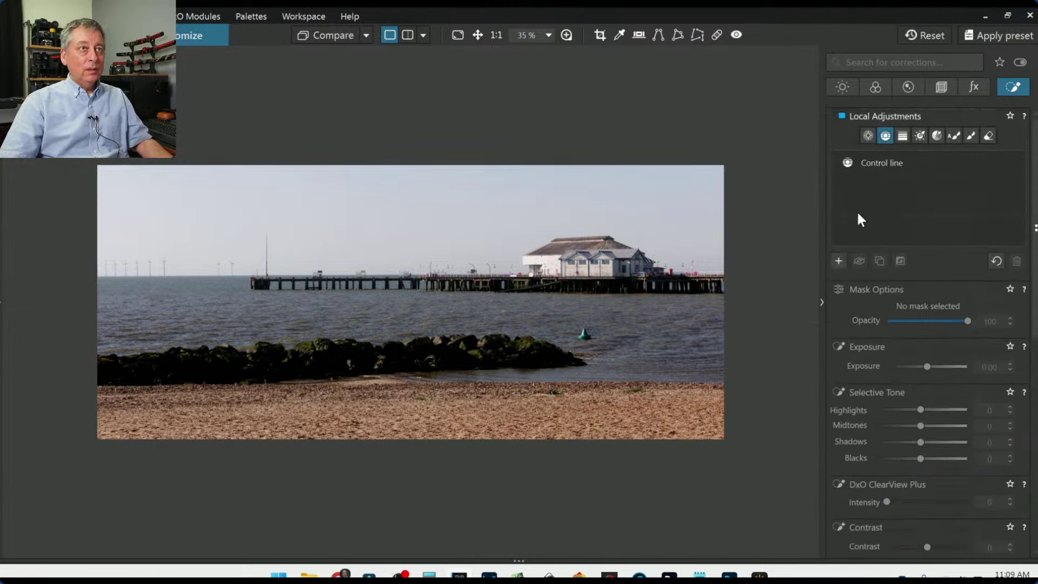
pyautogui.click(841, 260)
pyautogui.moveTo(457, 260); pyautogui.dragTo(458, 201)
pyautogui.press('m')
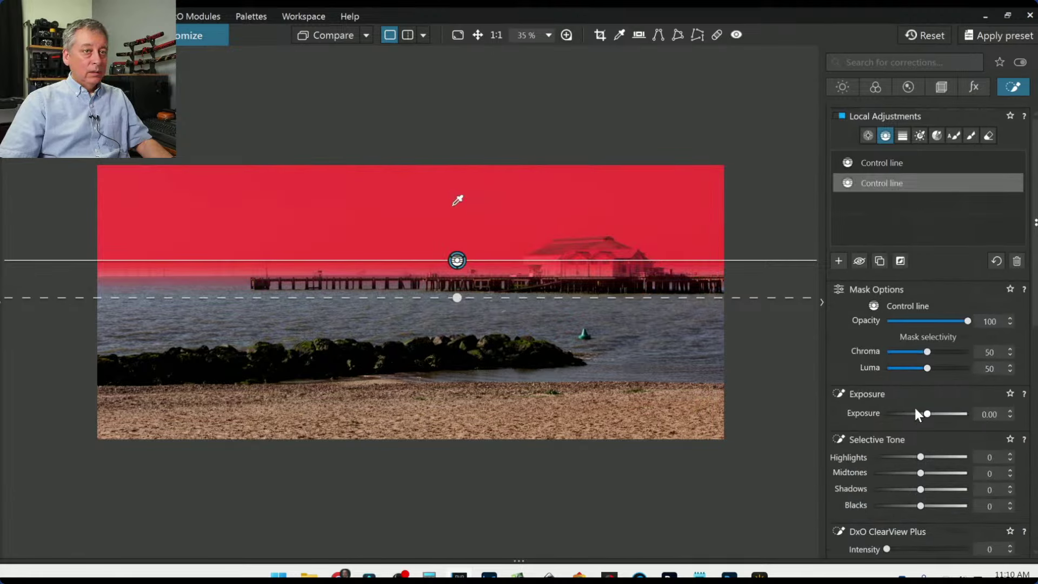
pyautogui.scroll(-3, 957, 478)
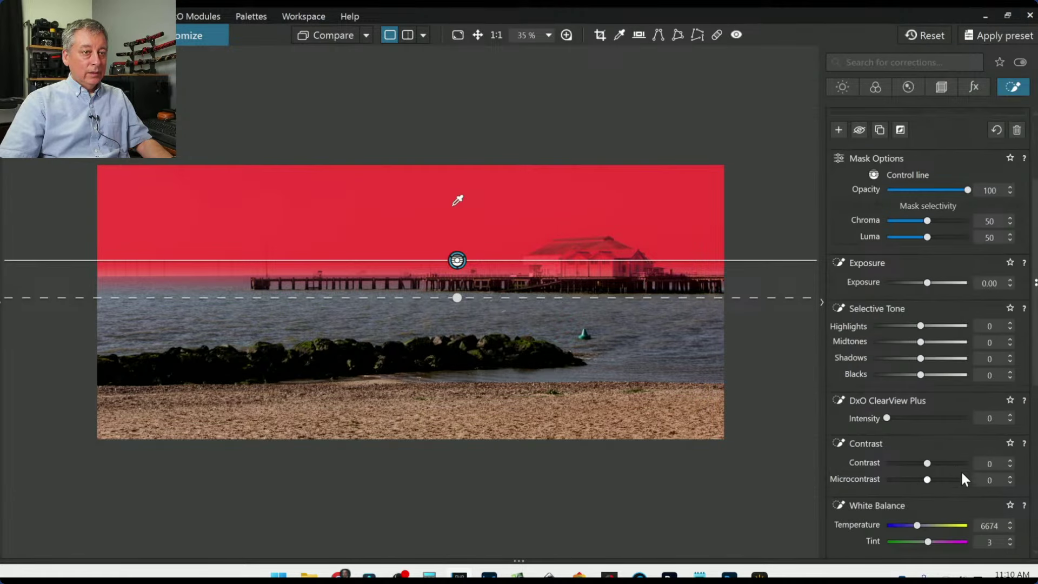
pyautogui.click(940, 419)
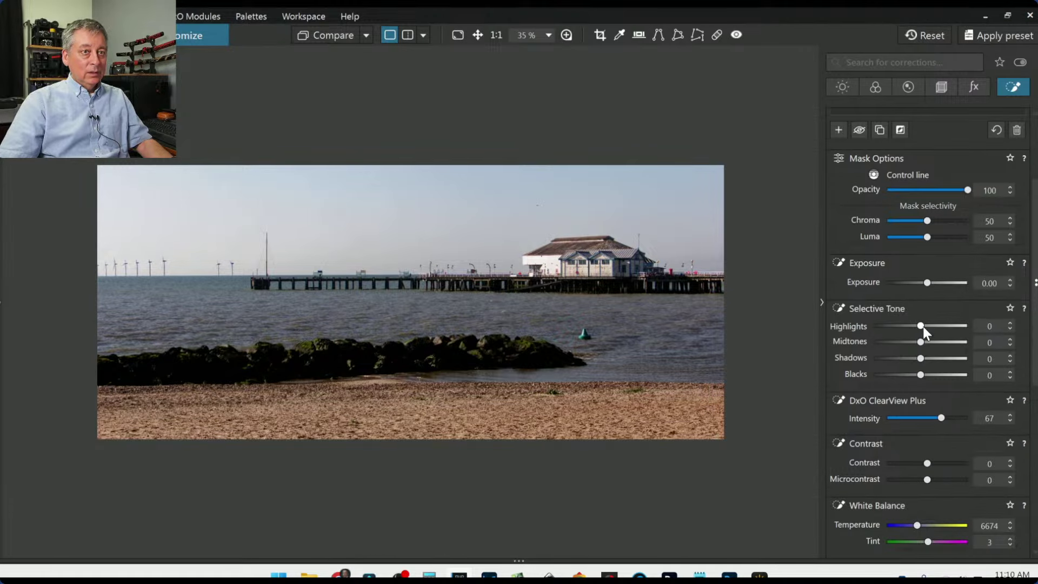
pyautogui.scroll(-1, 922, 326)
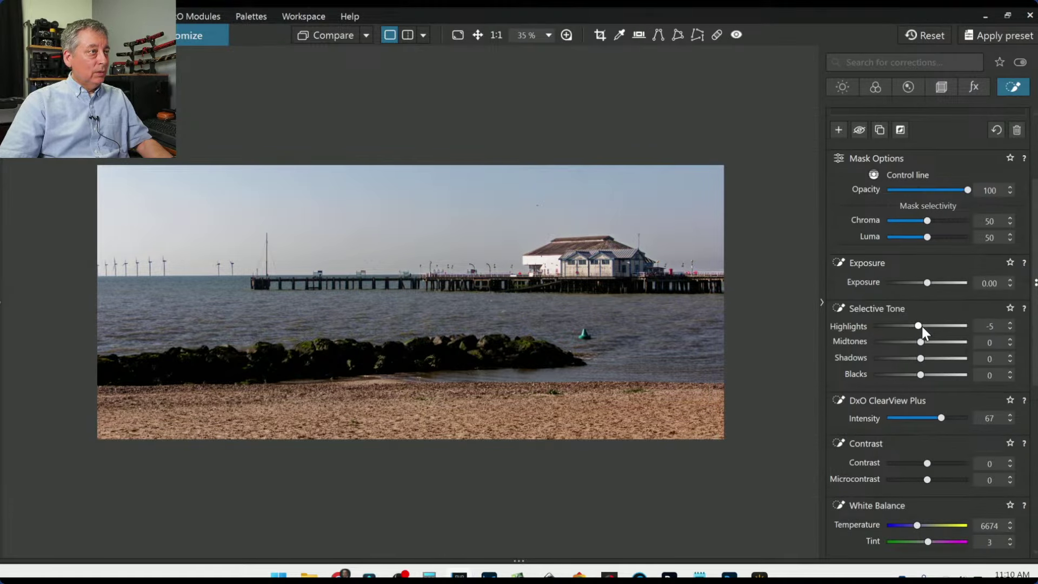
# Try darkening the pier building with small control points on its walls and highlights at -38.
pyautogui.scroll(3, 892, 286)
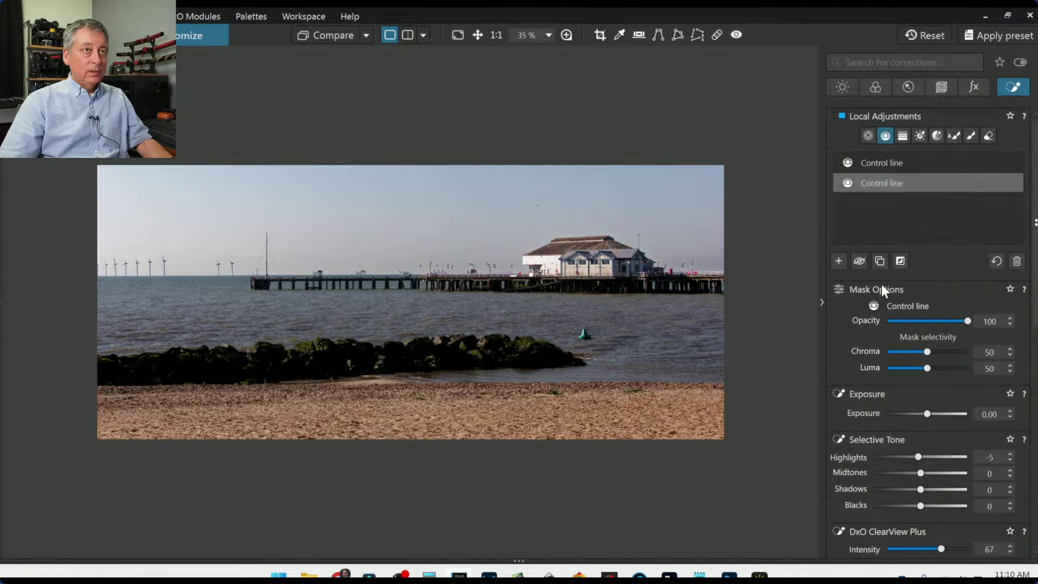
pyautogui.click(867, 135)
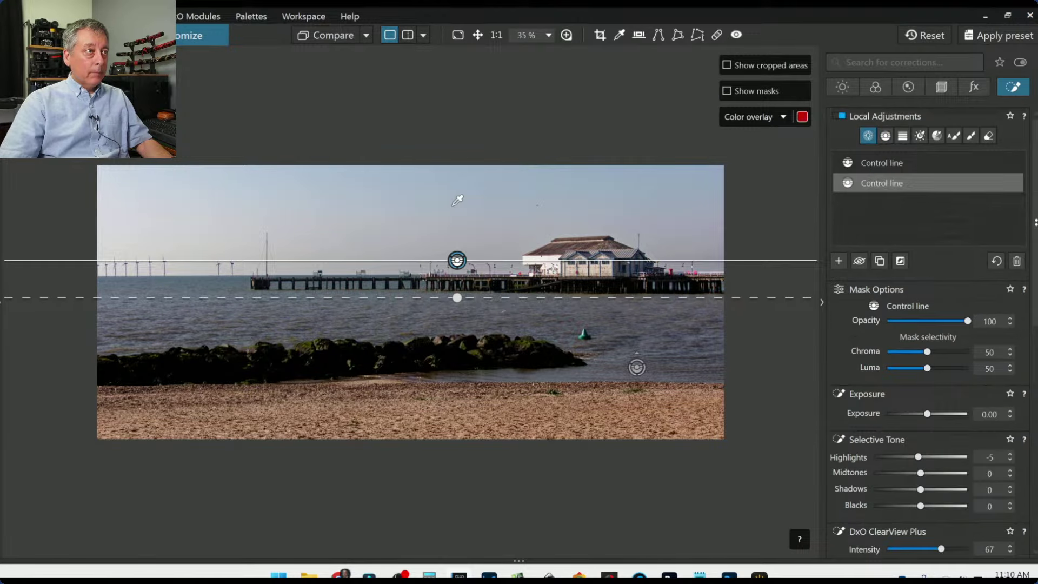
pyautogui.press('Escape')
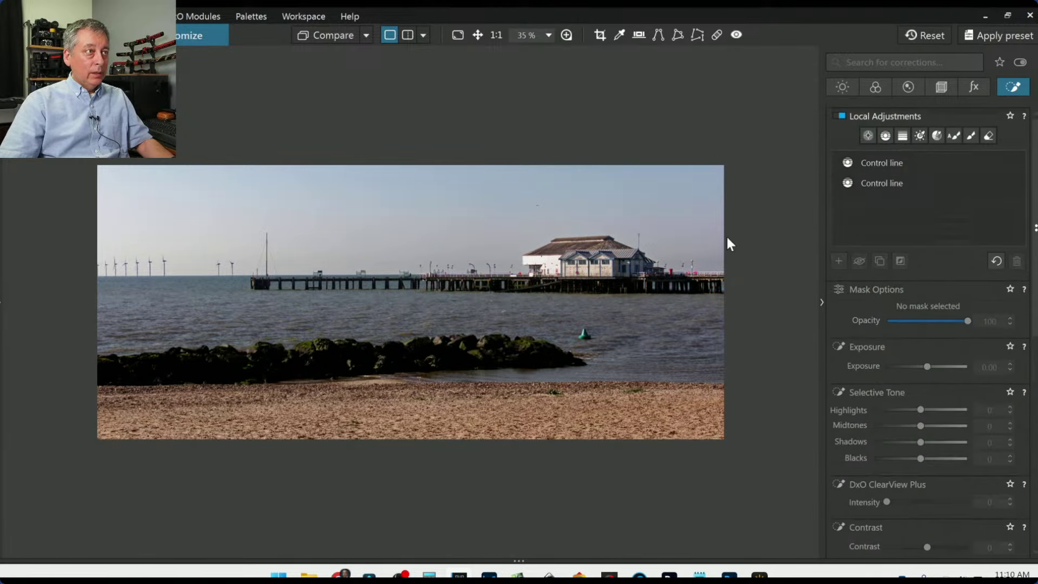
pyautogui.click(868, 135)
pyautogui.click(550, 258)
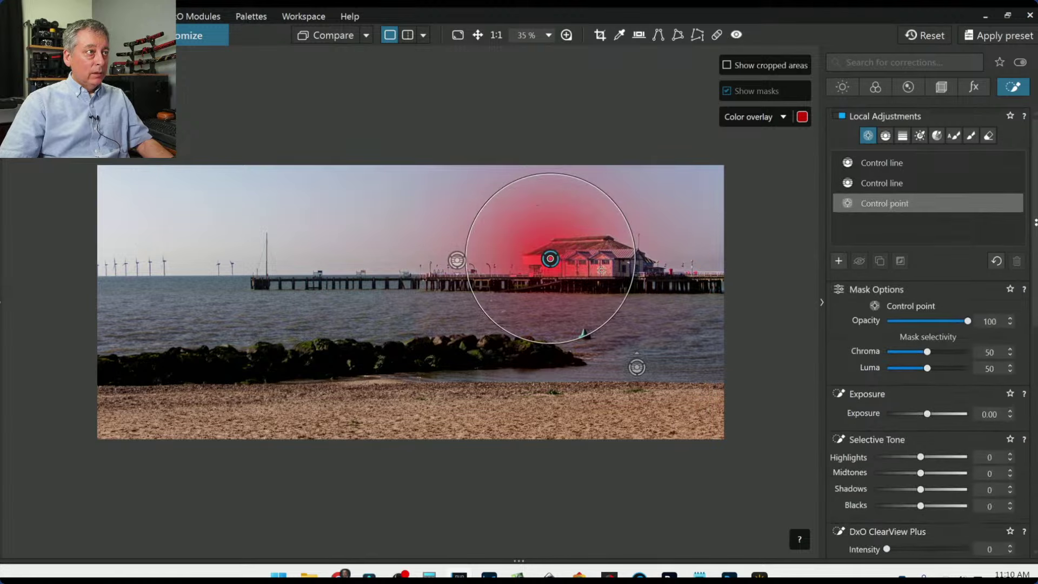
pyautogui.moveTo(628, 225); pyautogui.dragTo(576, 247)
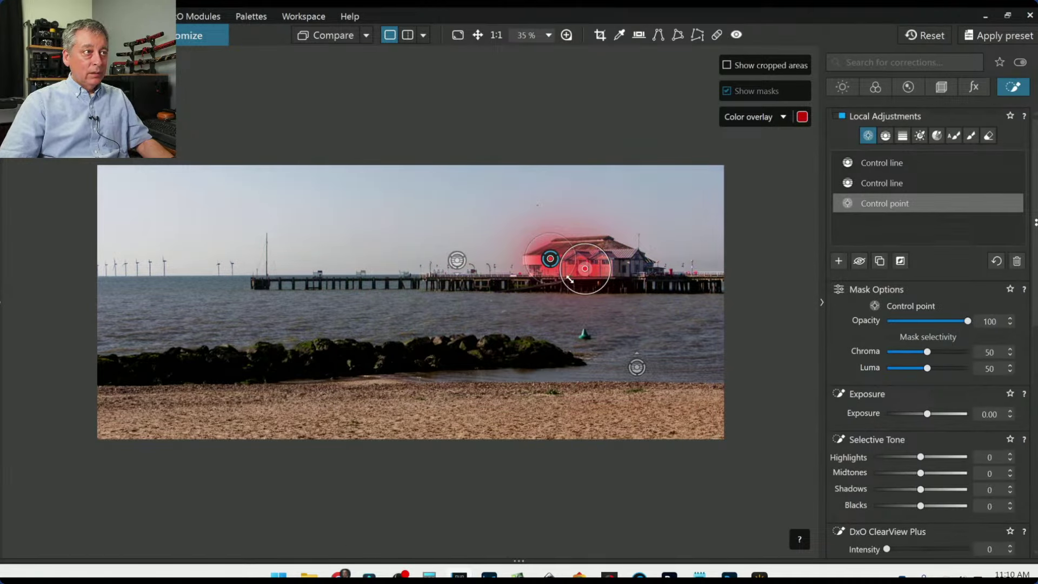
pyautogui.moveTo(920, 457); pyautogui.dragTo(903, 459)
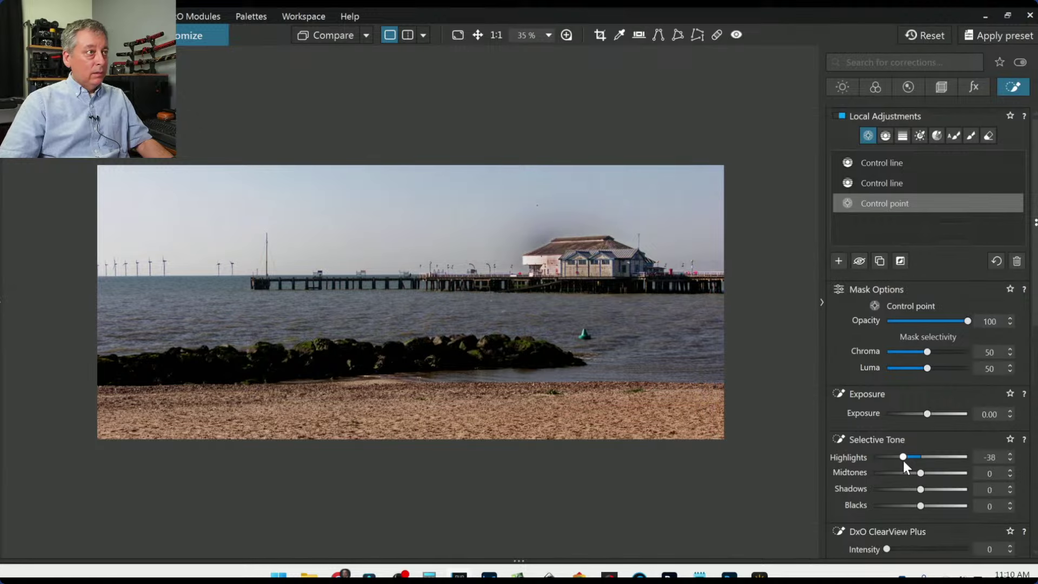
# Try smaller control points at the seaward end of the building's white wall, and delete the whole control point mask.
pyautogui.scroll(1, 532, 224)
pyautogui.scroll(5, 532, 224)
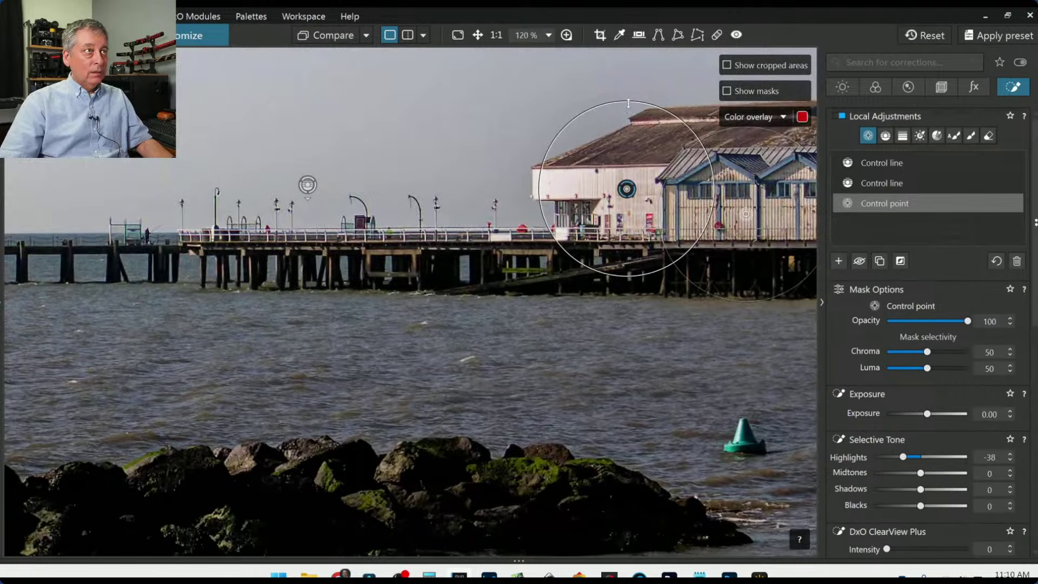
pyautogui.click(577, 183)
pyautogui.moveTo(523, 147); pyautogui.dragTo(551, 192)
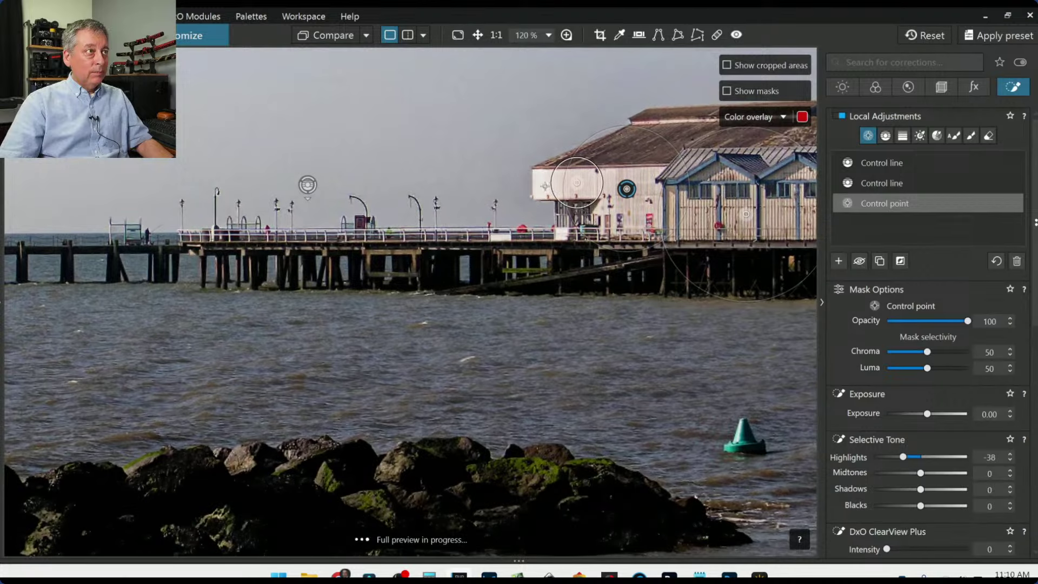
pyautogui.click(545, 185)
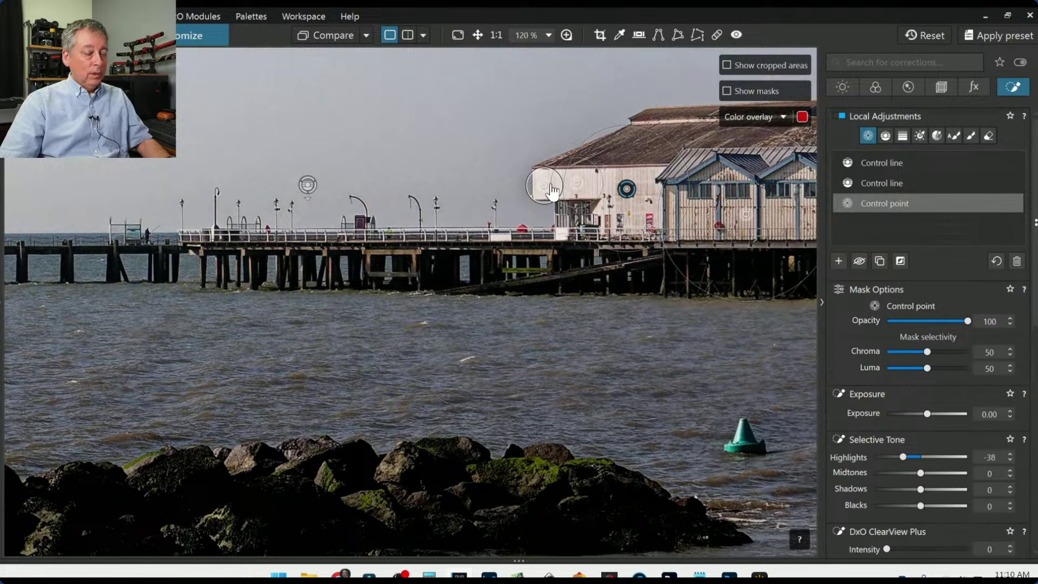
pyautogui.press('Delete')
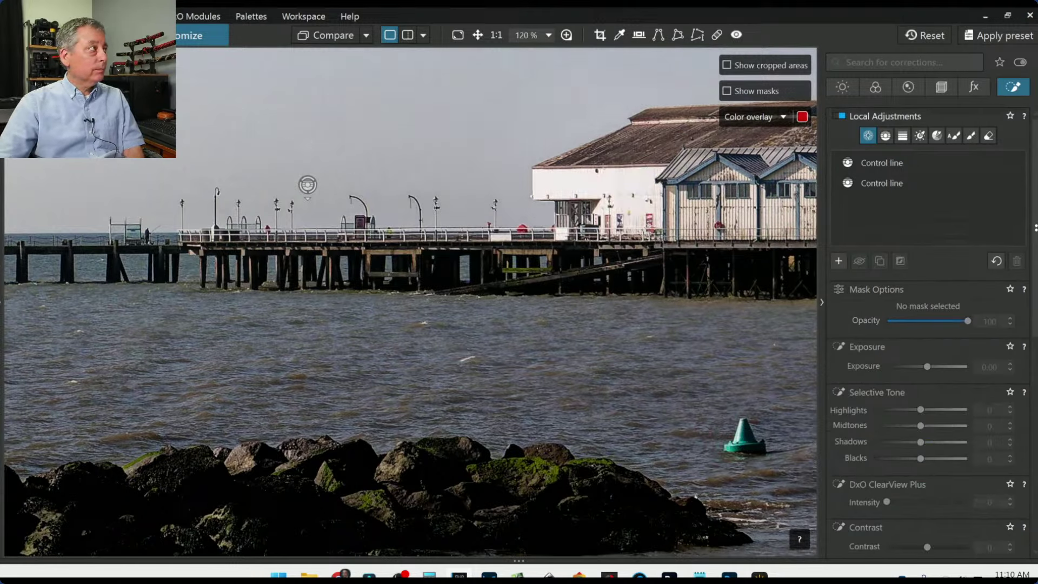
# Paint an auto mask over the pier building's white side wall and set its highlights to -39.
pyautogui.scroll(-3, 674, 329)
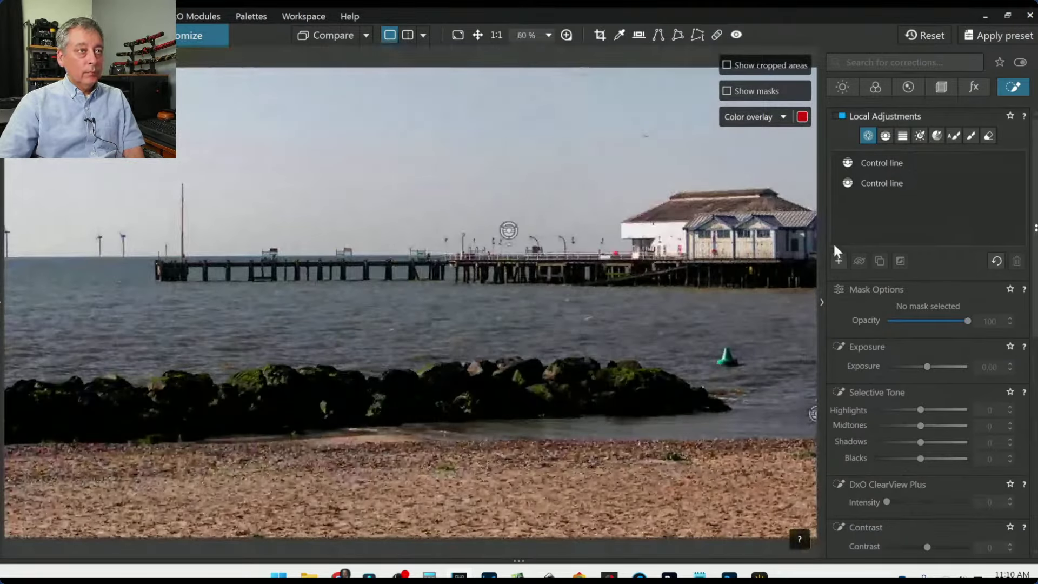
pyautogui.click(951, 136)
pyautogui.scroll(4, 749, 238)
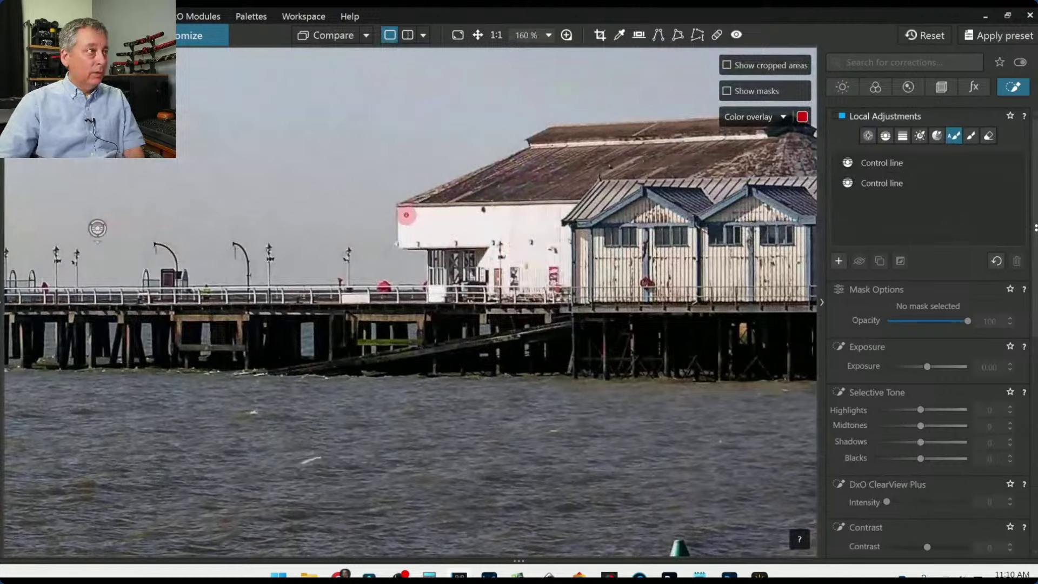
pyautogui.moveTo(405, 213)
pyautogui.mouseDown()
pyautogui.moveTo(567, 207)
pyautogui.moveTo(558, 223)
pyautogui.moveTo(565, 274)
pyautogui.moveTo(501, 275)
pyautogui.moveTo(507, 249)
pyautogui.moveTo(546, 241)
pyautogui.moveTo(533, 229)
pyautogui.moveTo(409, 228)
pyautogui.moveTo(496, 234)
pyautogui.moveTo(401, 241)
pyautogui.moveTo(403, 229)
pyautogui.moveTo(451, 231)
pyautogui.mouseUp()
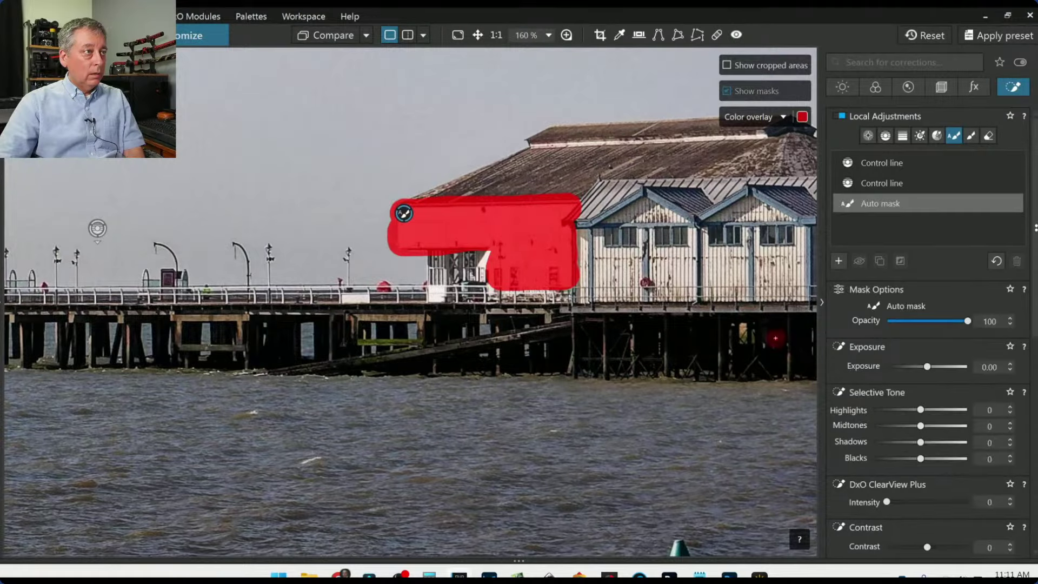
pyautogui.click(891, 409)
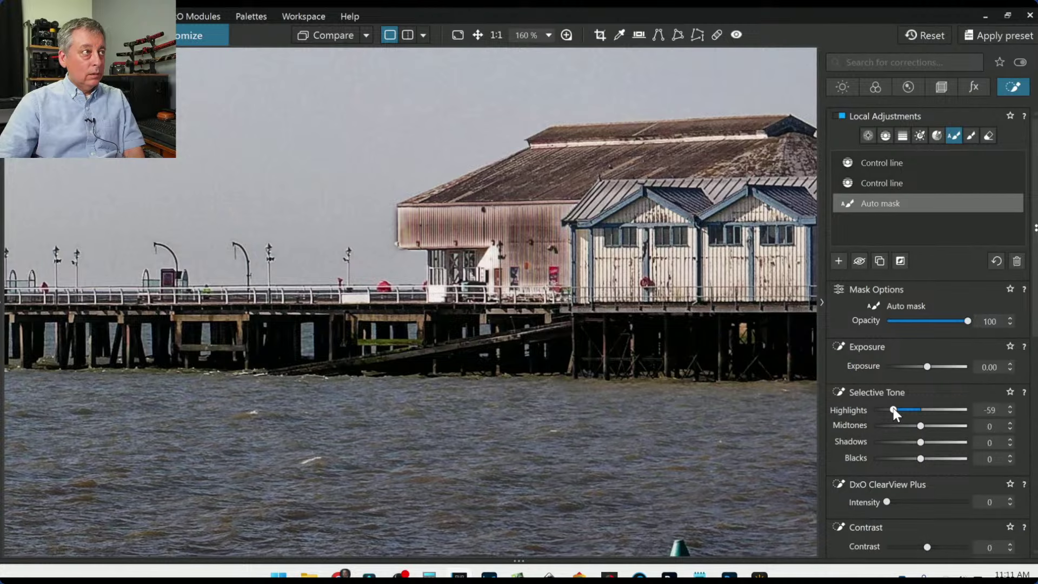
pyautogui.moveTo(893, 409); pyautogui.dragTo(907, 409)
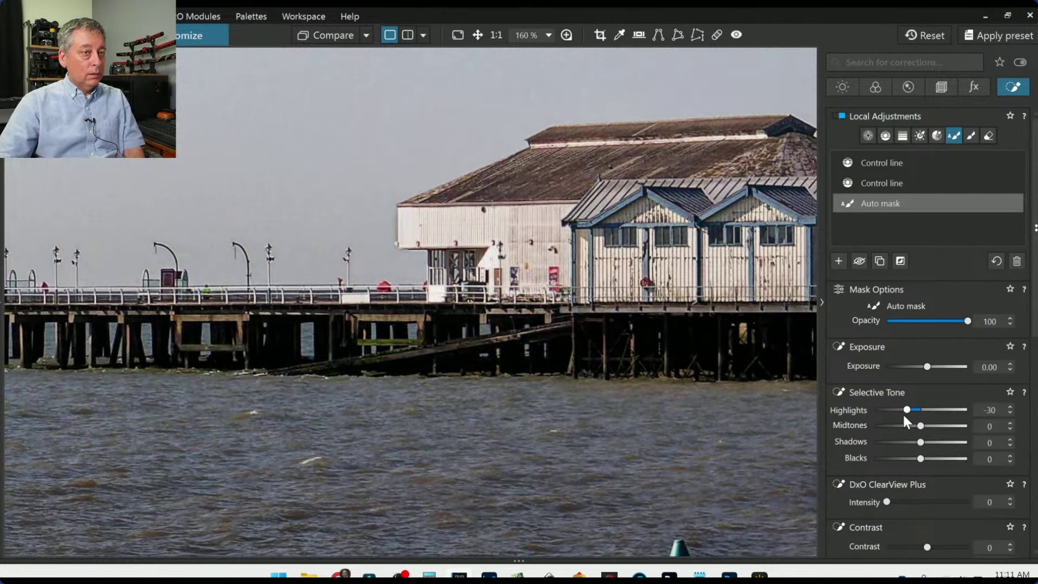
pyautogui.moveTo(906, 410); pyautogui.dragTo(902, 410)
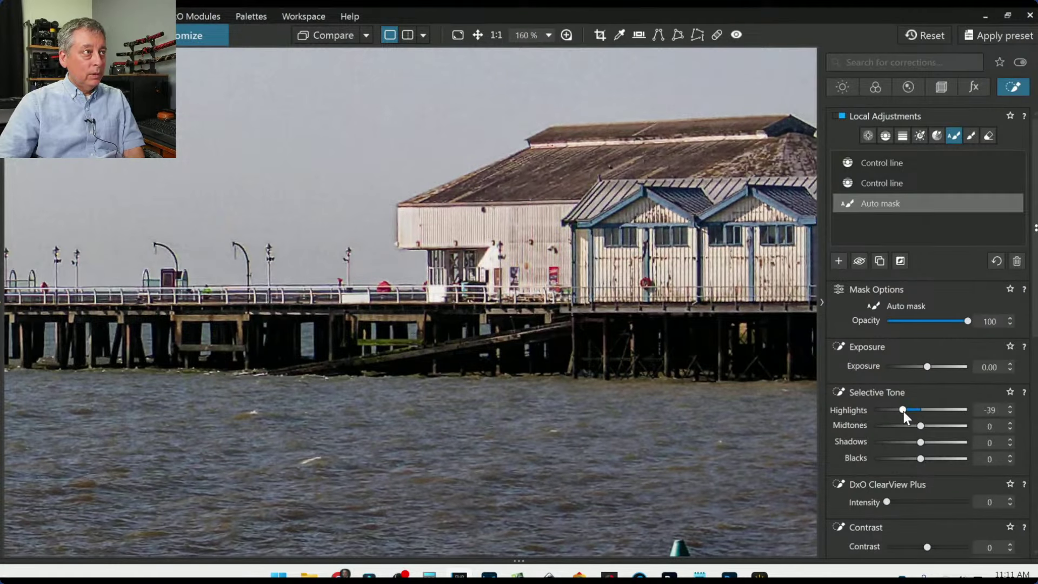
# Paint a new auto mask over the windows of the pier building's gabled front, with ClearView Plus intensity at 45 and microcontrast at 86.
pyautogui.click(840, 260)
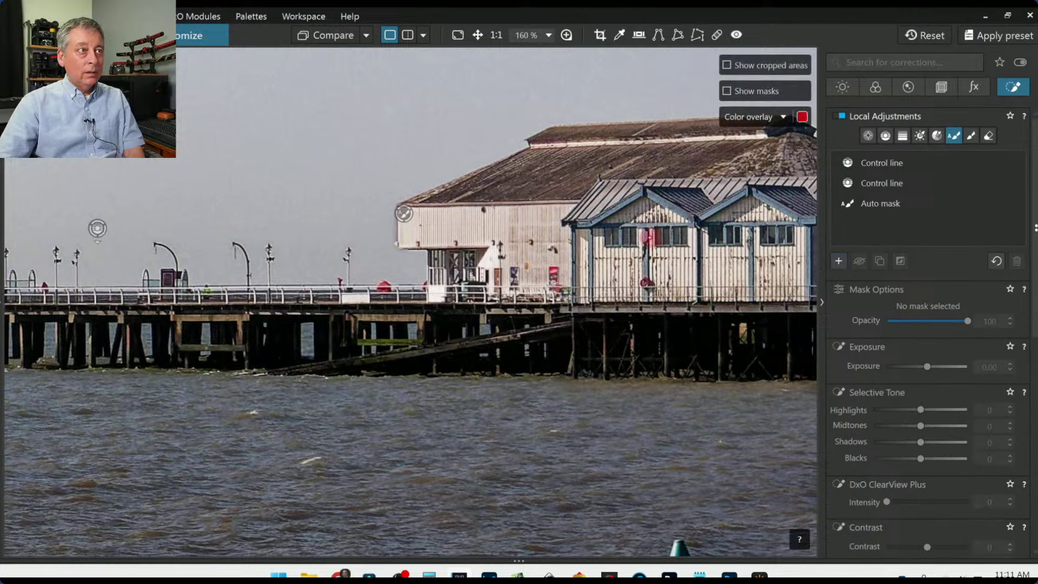
pyautogui.moveTo(613, 236); pyautogui.dragTo(784, 237)
pyautogui.click(719, 239)
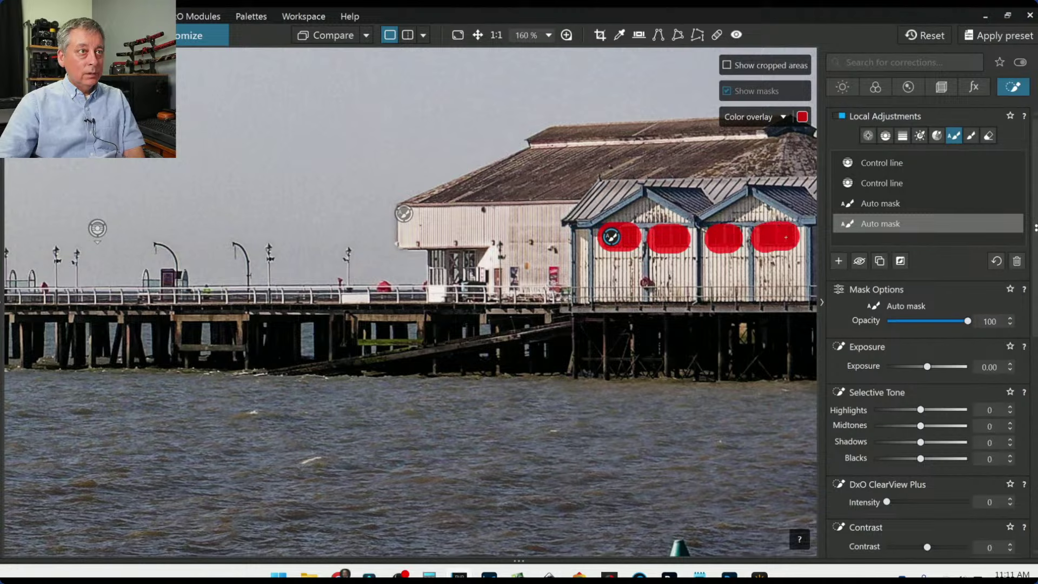
pyautogui.click(925, 502)
pyautogui.scroll(-2, 897, 457)
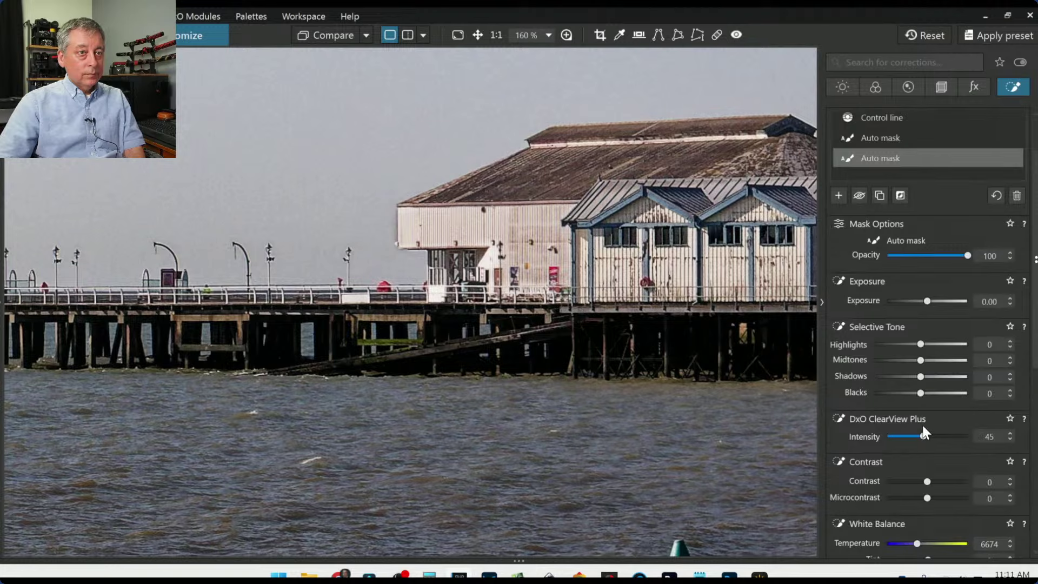
pyautogui.click(948, 497)
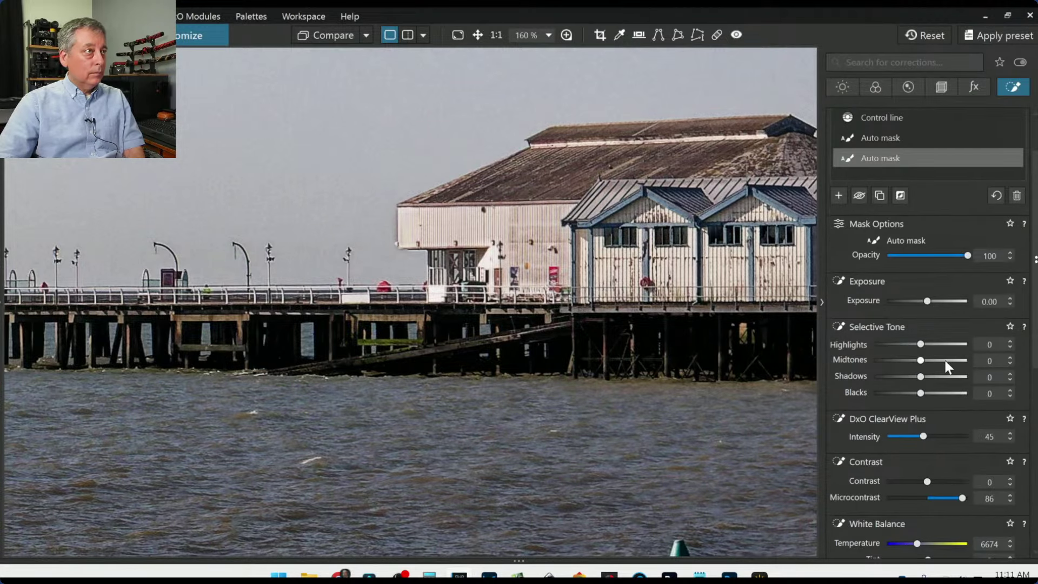
# Examine the whole pier photo at reduced zoom with no mask selected.
pyautogui.scroll(-3, 944, 358)
pyautogui.scroll(-3, 686, 319)
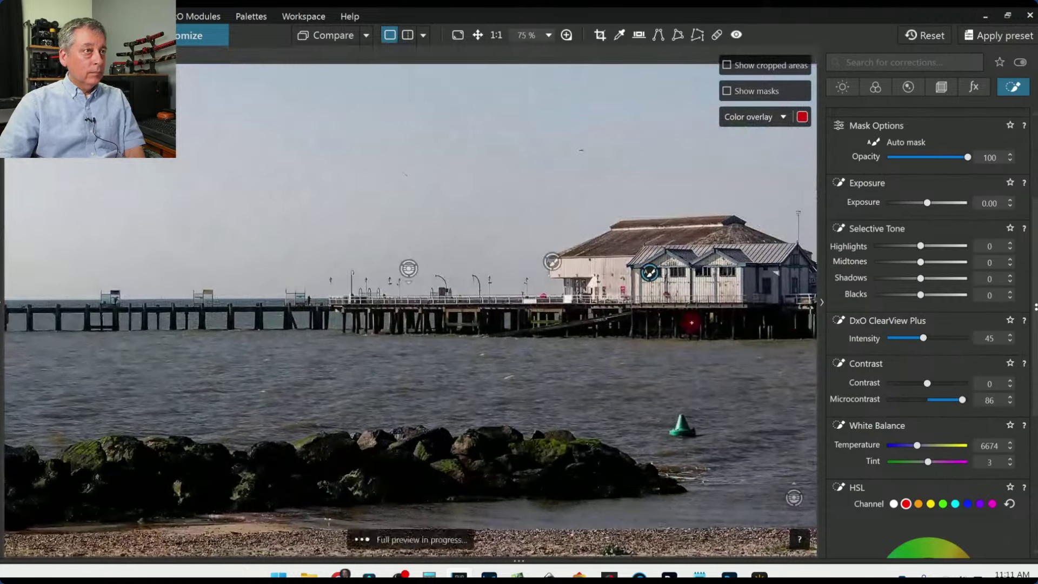
pyautogui.scroll(-2, 783, 320)
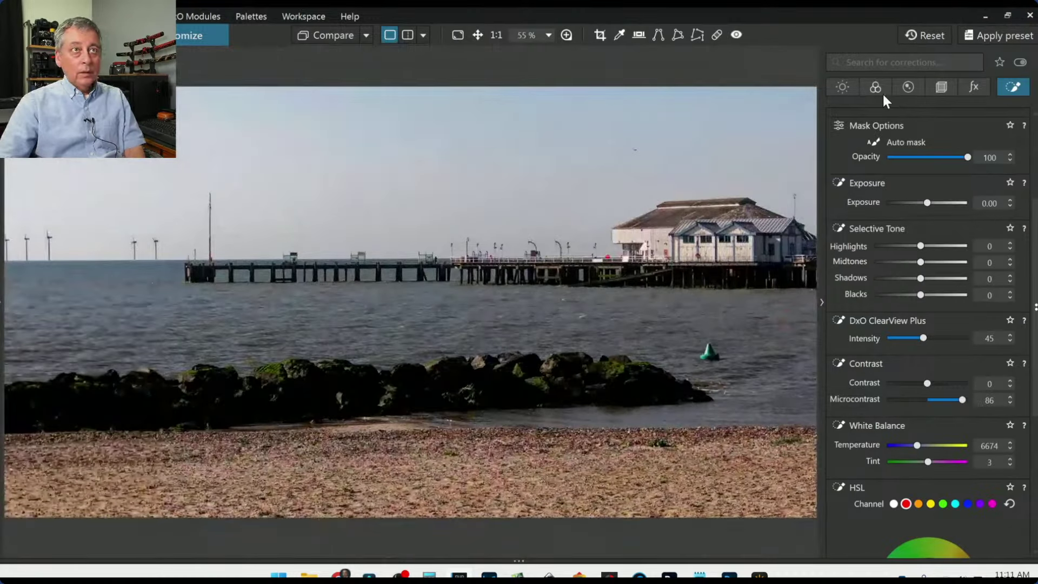
pyautogui.scroll(1, 973, 260)
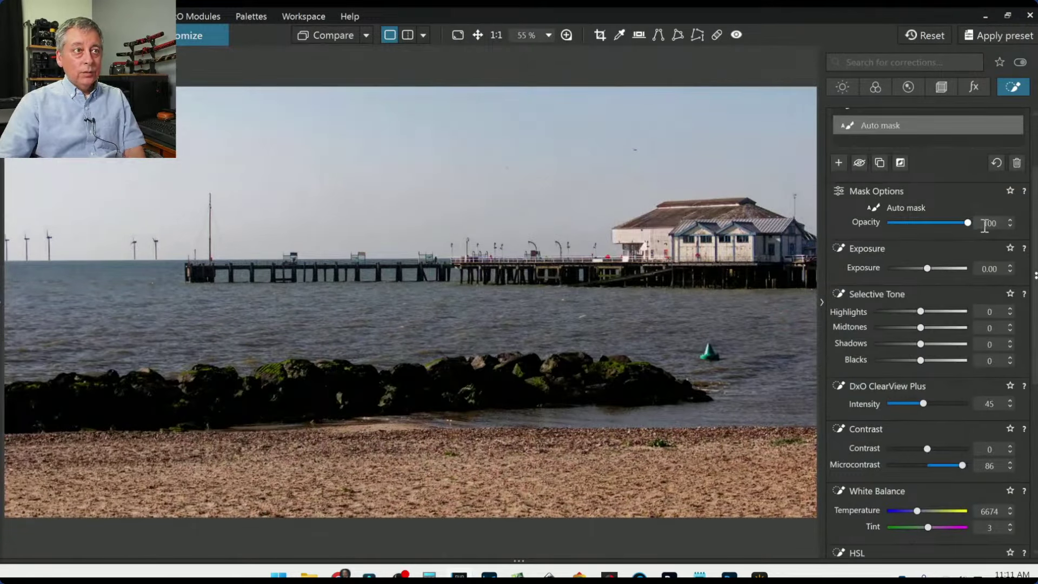
pyautogui.scroll(1, 946, 259)
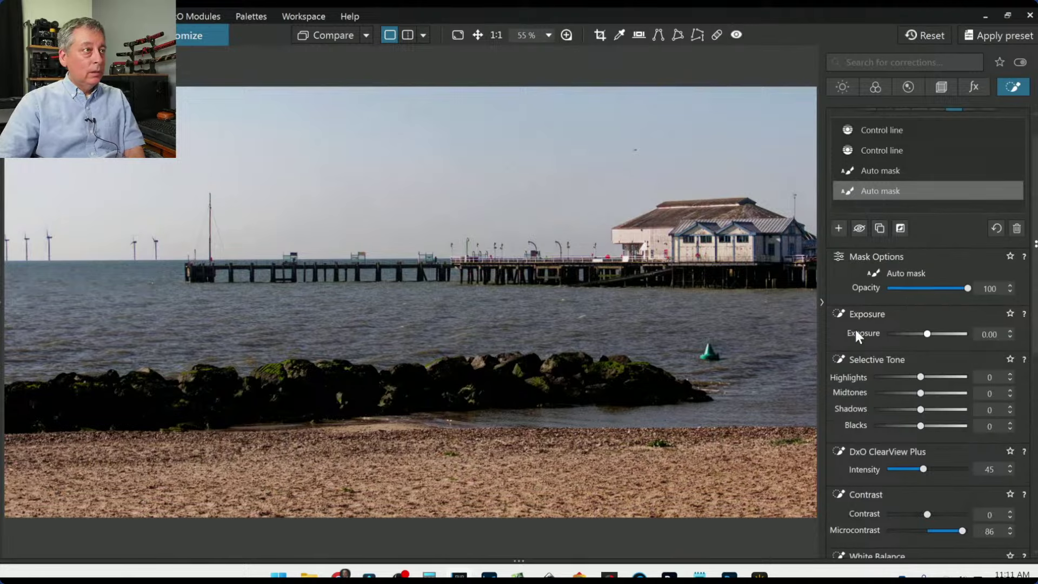
pyautogui.scroll(-2, 770, 329)
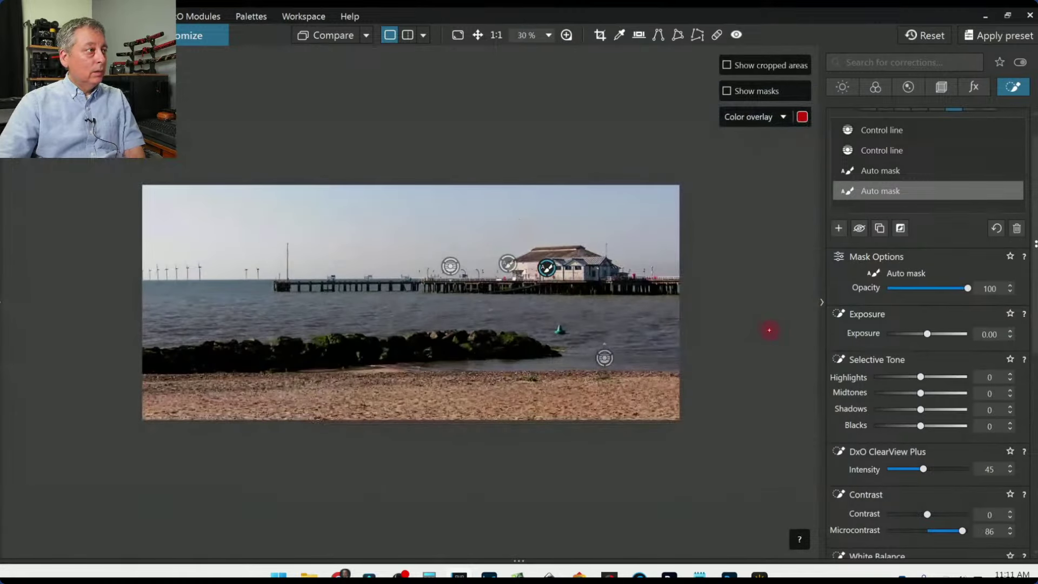
pyautogui.scroll(1, 769, 330)
pyautogui.click(779, 312)
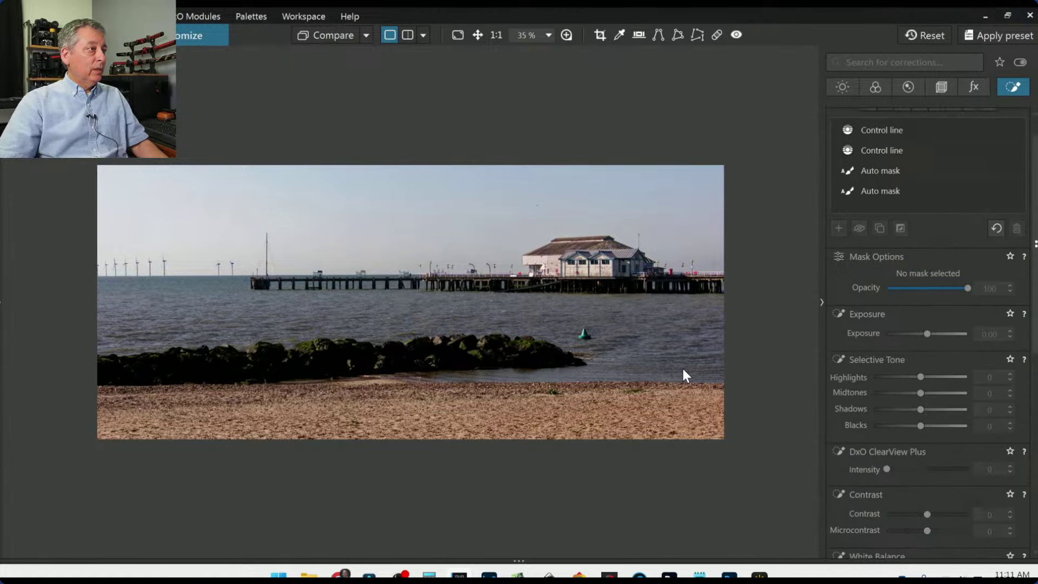
pyautogui.scroll(1, 685, 375)
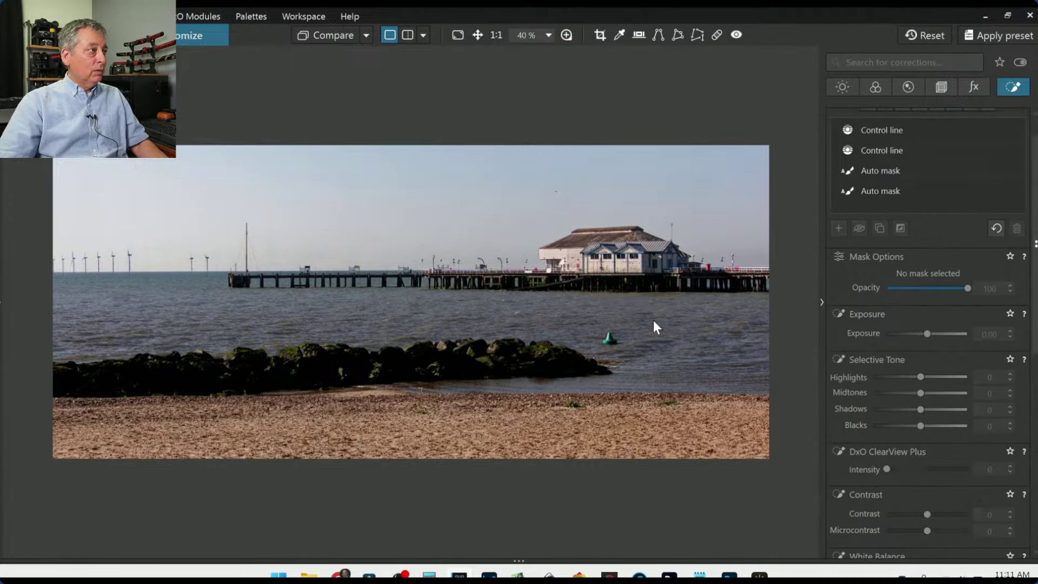
# Tighten the 16 × 7 crop to 4065 × 1778 px by trimming the wind turbine side of the photo.
pyautogui.click(928, 95)
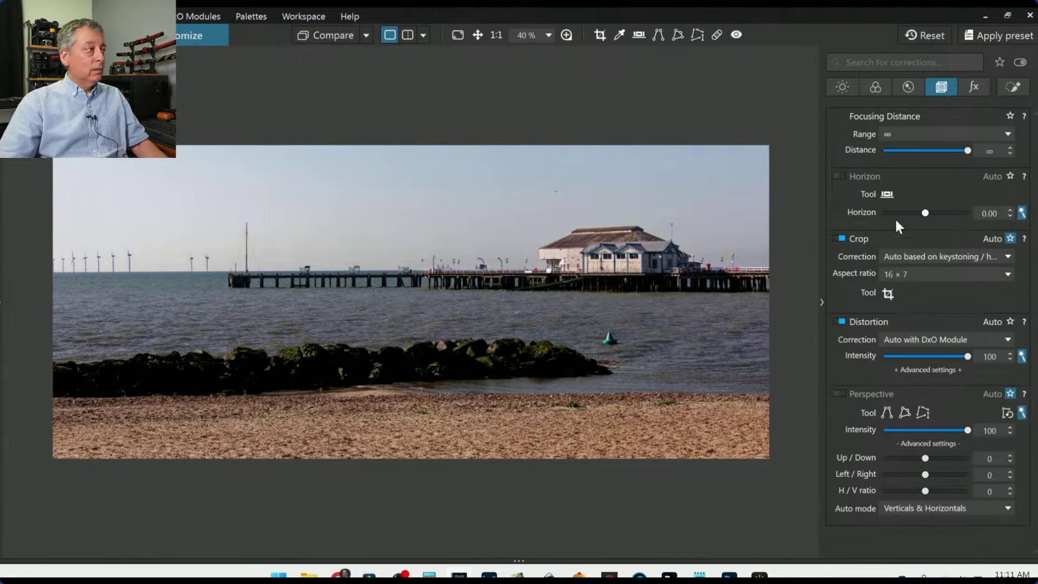
pyautogui.click(881, 292)
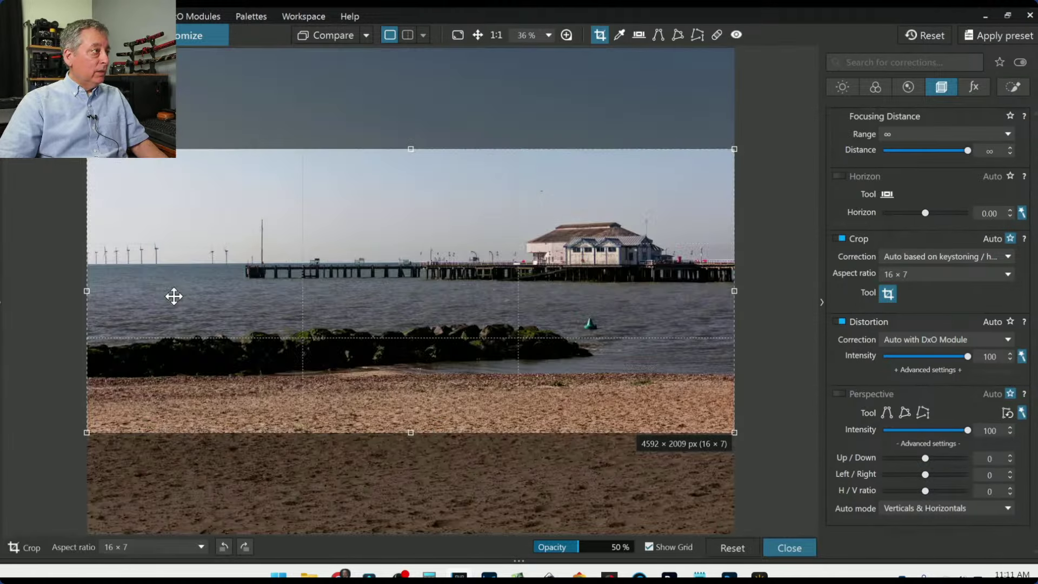
pyautogui.moveTo(85, 293); pyautogui.dragTo(162, 293)
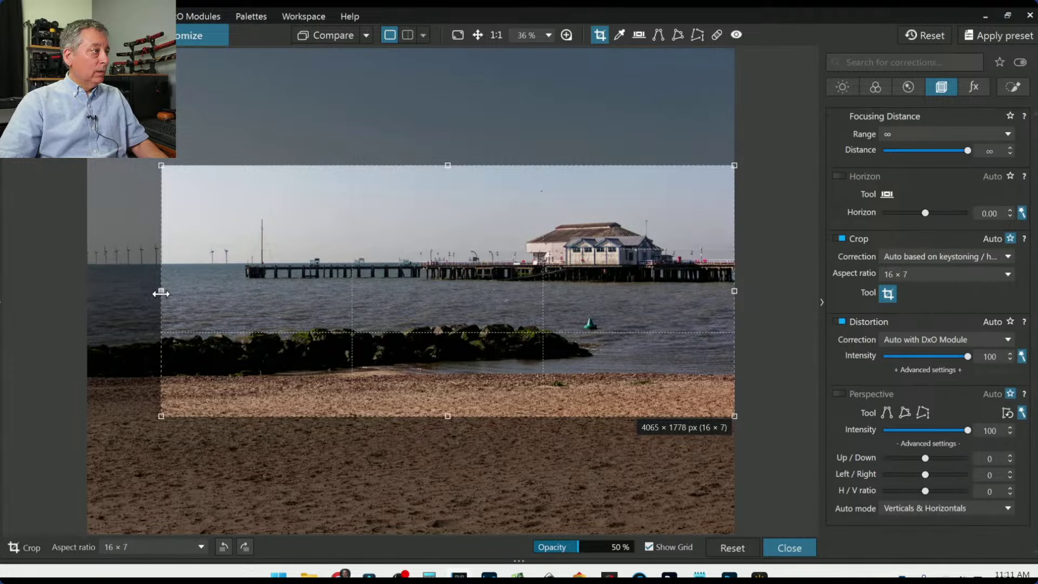
pyautogui.press('Return')
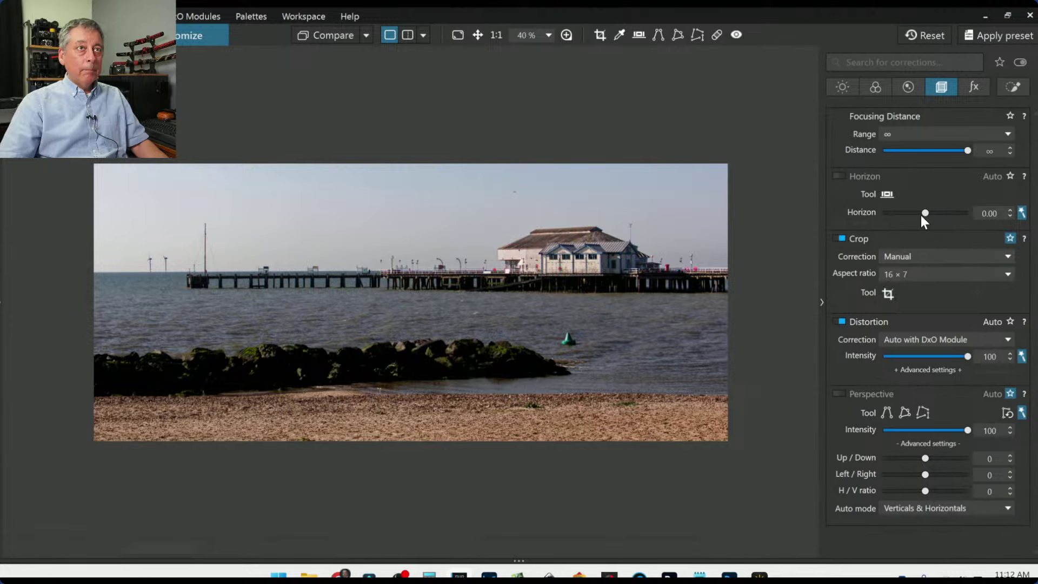
# Create a control point mask with nine small points spread along the dark rocks in front of the beach.
pyautogui.click(1013, 86)
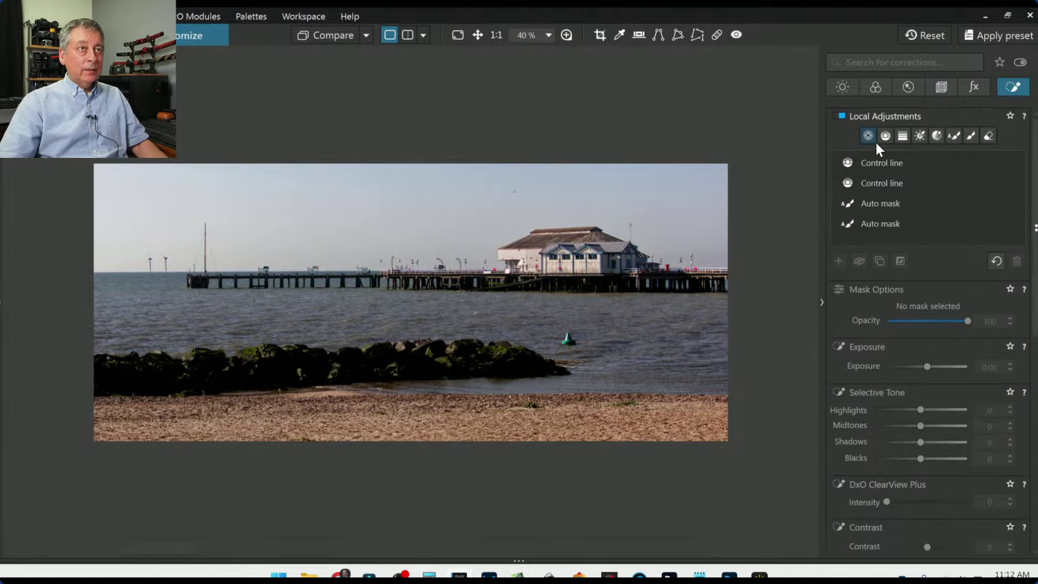
pyautogui.click(447, 355)
pyautogui.moveTo(458, 358); pyautogui.dragTo(466, 363)
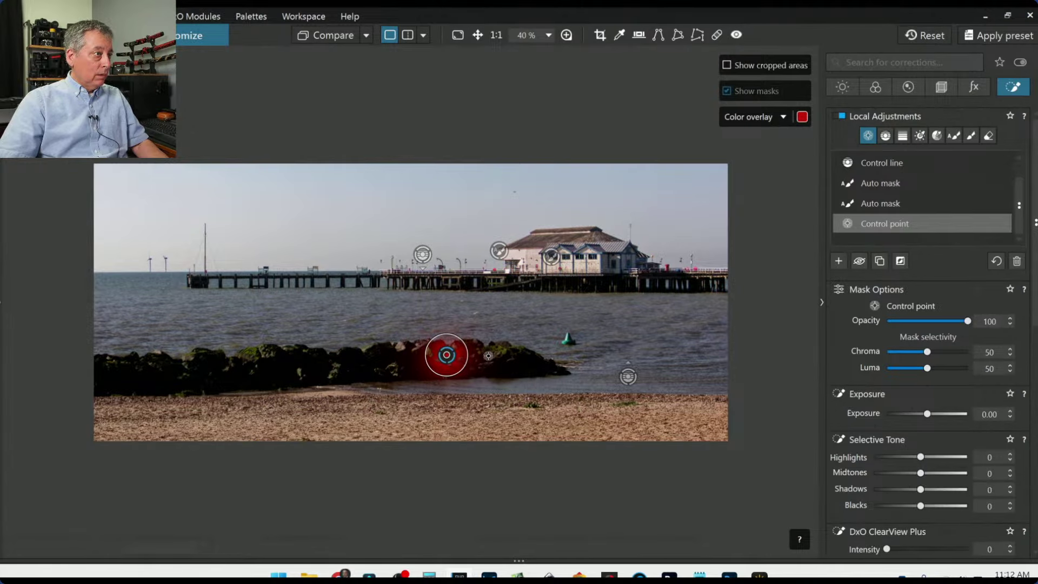
pyautogui.click(488, 355)
pyautogui.click(404, 350)
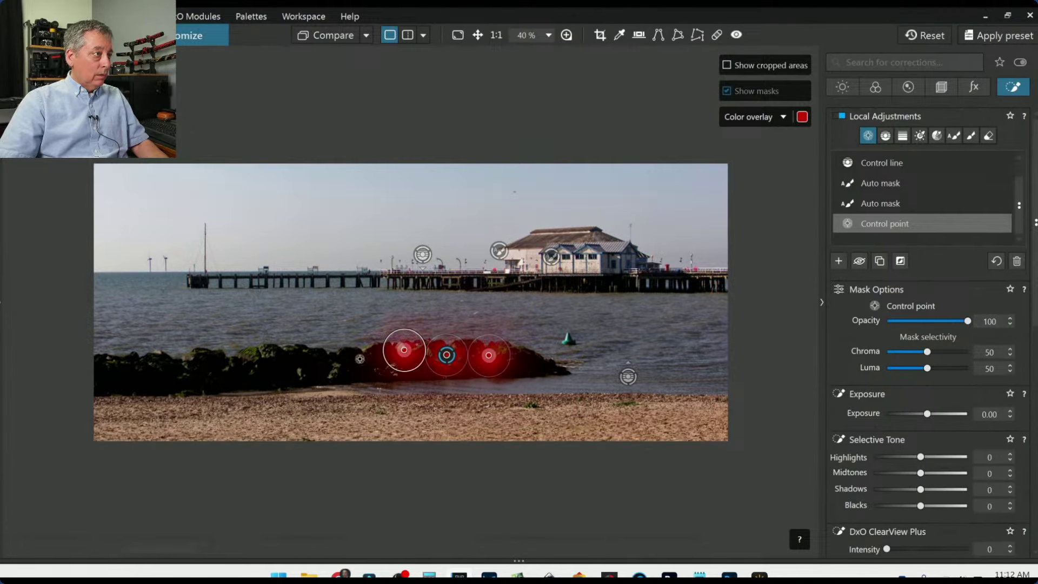
pyautogui.click(333, 365)
pyautogui.click(247, 360)
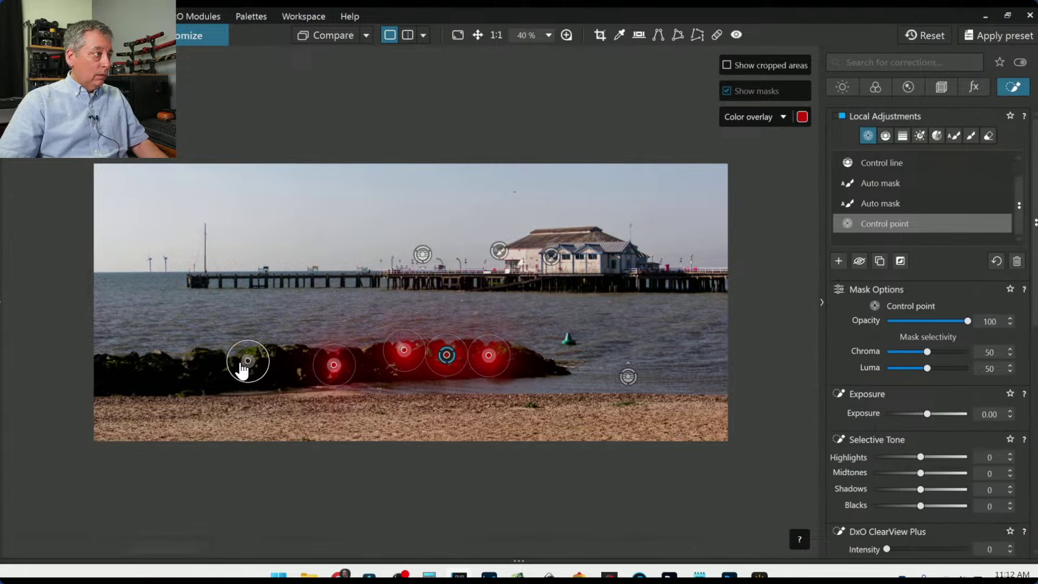
pyautogui.click(179, 364)
pyautogui.click(120, 365)
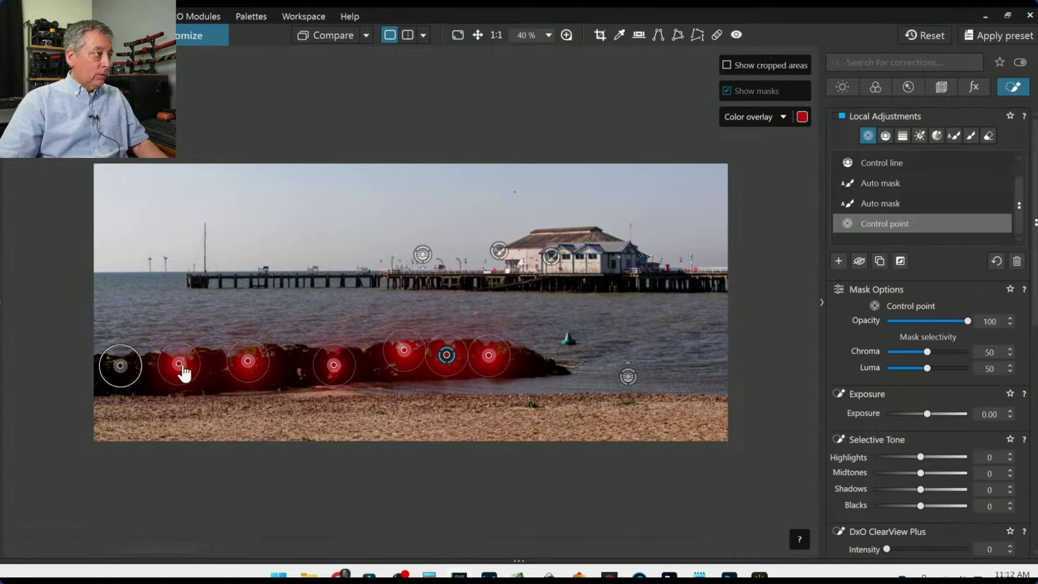
pyautogui.click(296, 373)
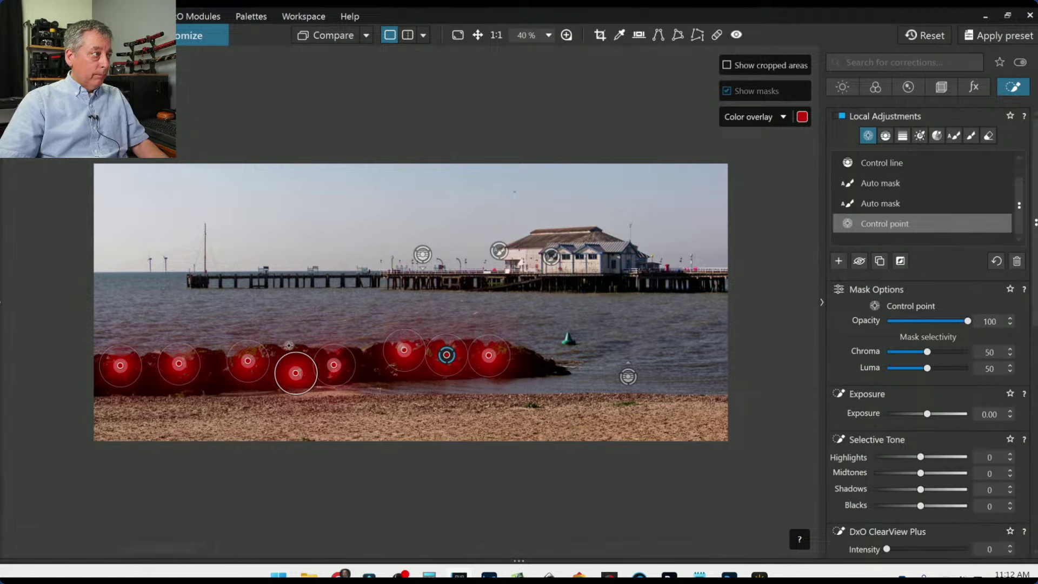
pyautogui.click(289, 345)
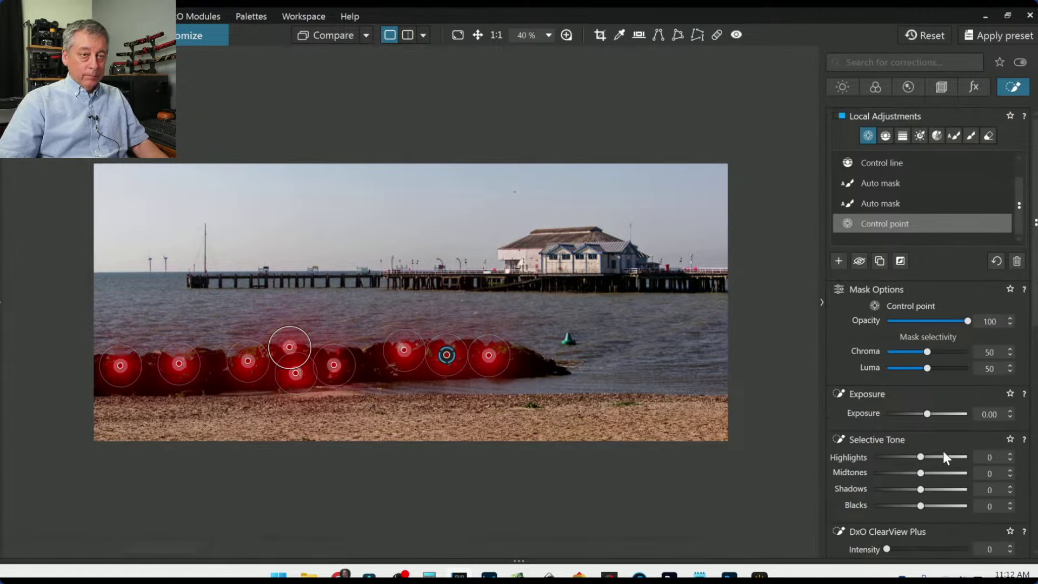
# Set the rock mask's highlights to 87, midtones 33, shadows 55, blacks 23, ClearView Plus 29, microcontrast 41 and temperature 10255.
pyautogui.moveTo(921, 457); pyautogui.dragTo(931, 507)
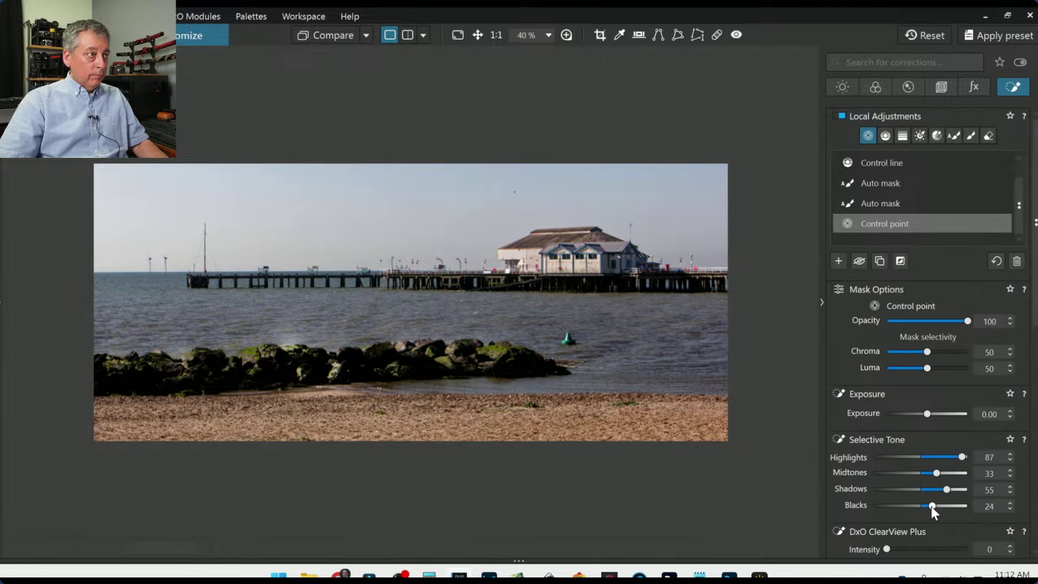
pyautogui.scroll(-3, 865, 410)
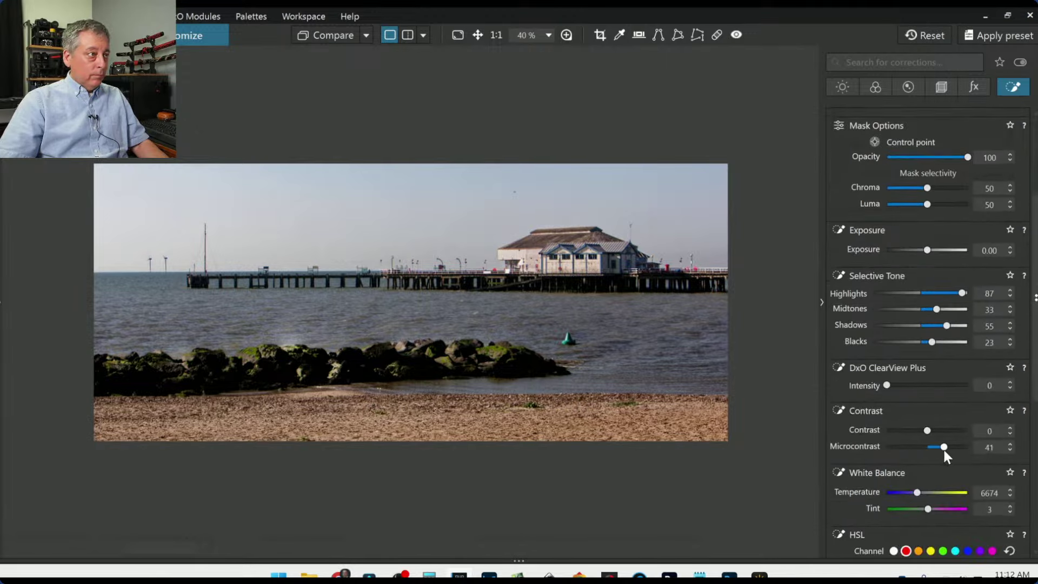
pyautogui.click(910, 387)
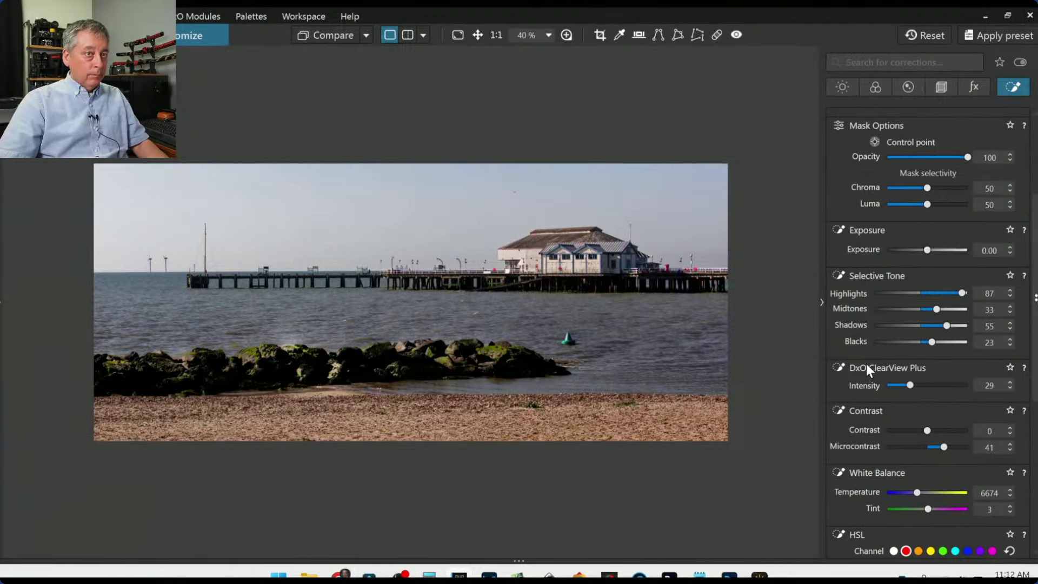
pyautogui.scroll(-2, 892, 453)
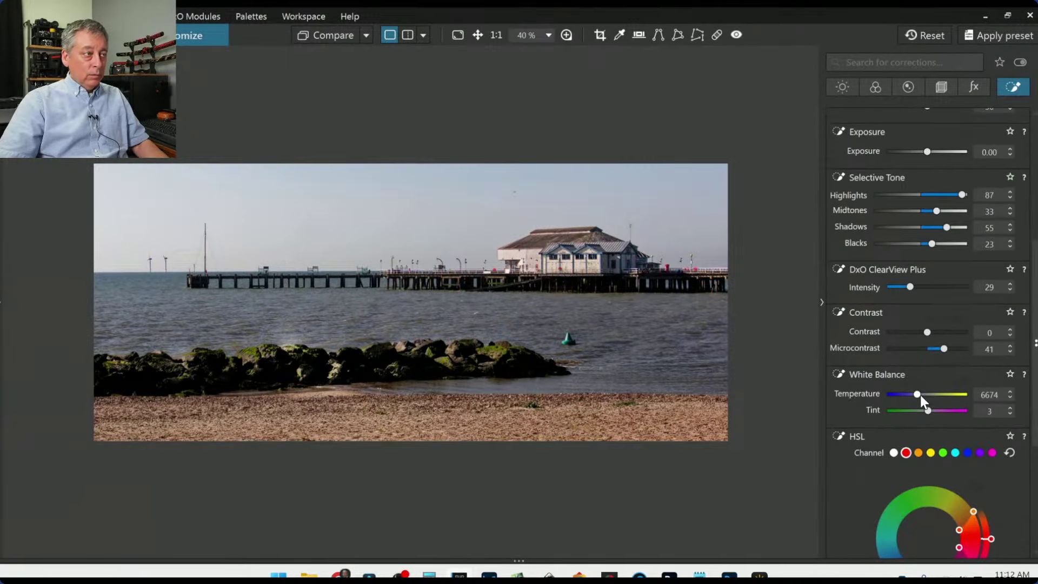
pyautogui.moveTo(920, 394); pyautogui.dragTo(928, 397)
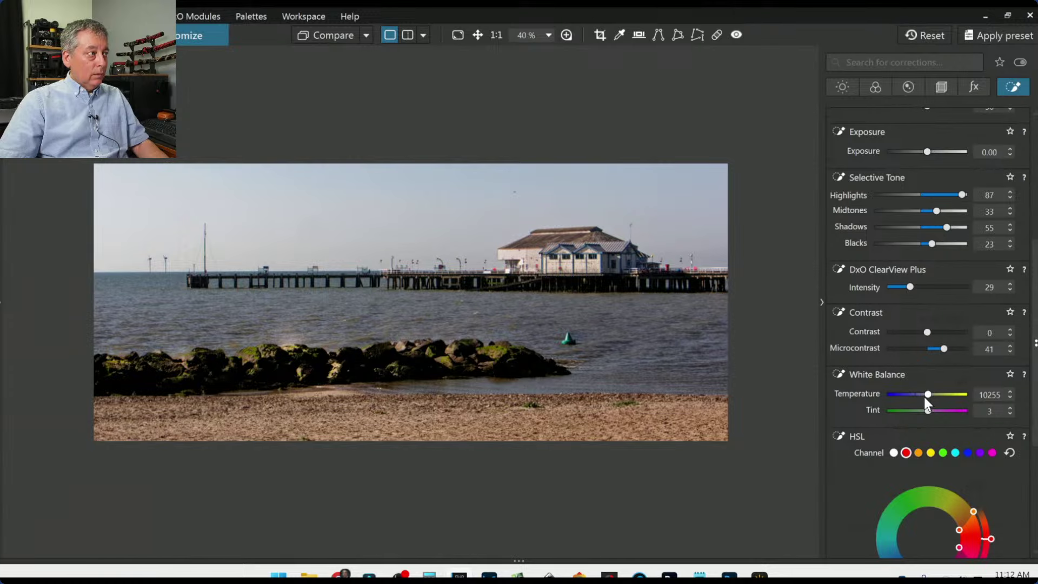
# Review the adjusted rocks and foreground, and deselect the control point mask to check the overall photo.
pyautogui.moveTo(303, 332)
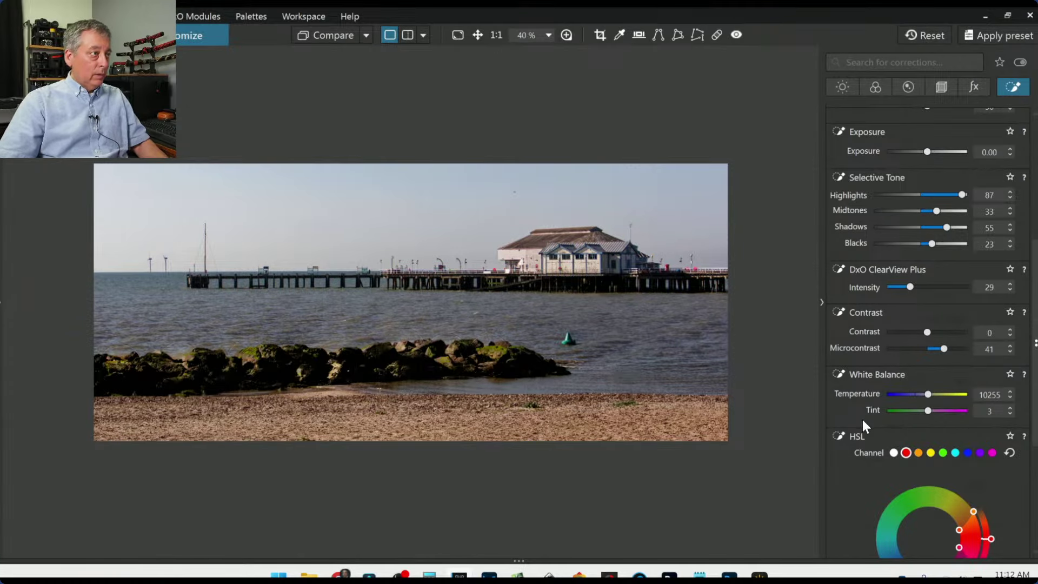
pyautogui.moveTo(292, 359)
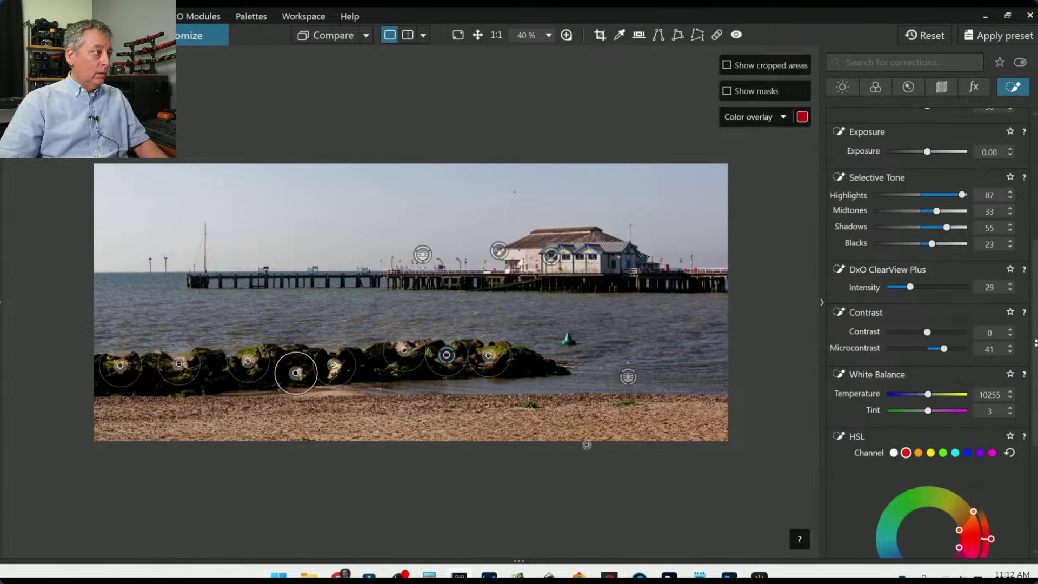
pyautogui.click(295, 361)
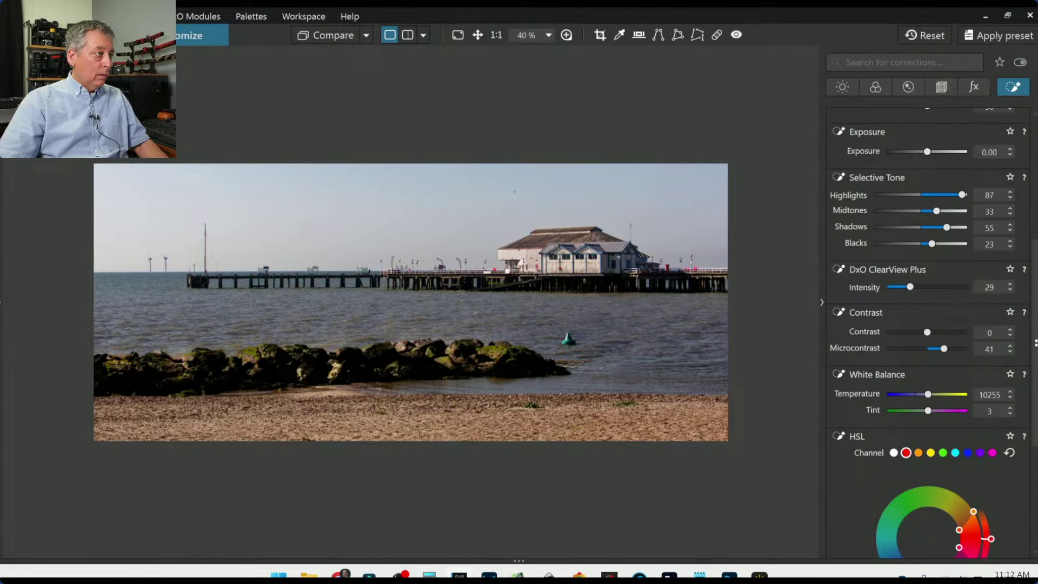
pyautogui.moveTo(212, 376)
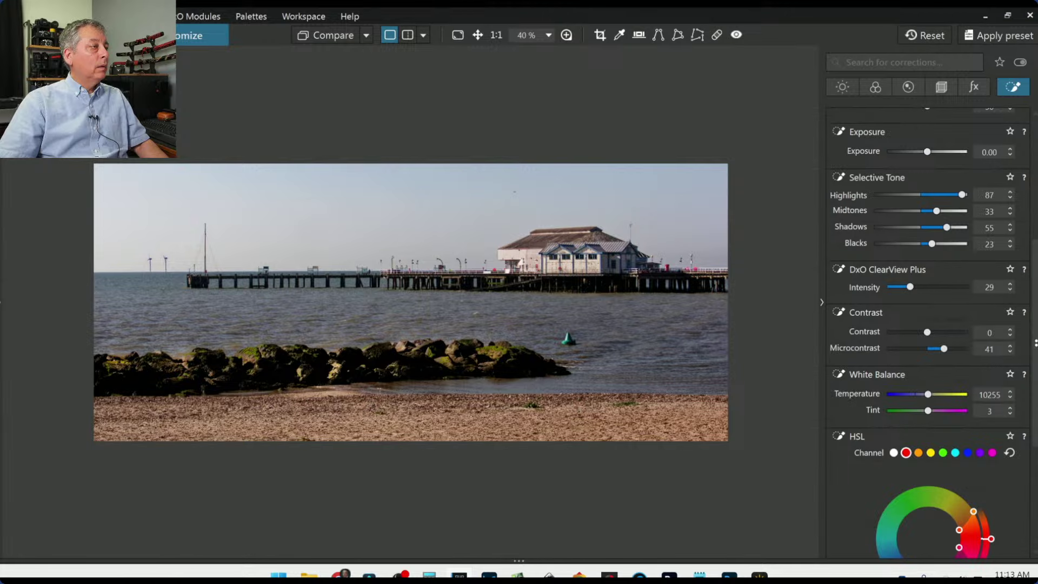
pyautogui.moveTo(528, 365)
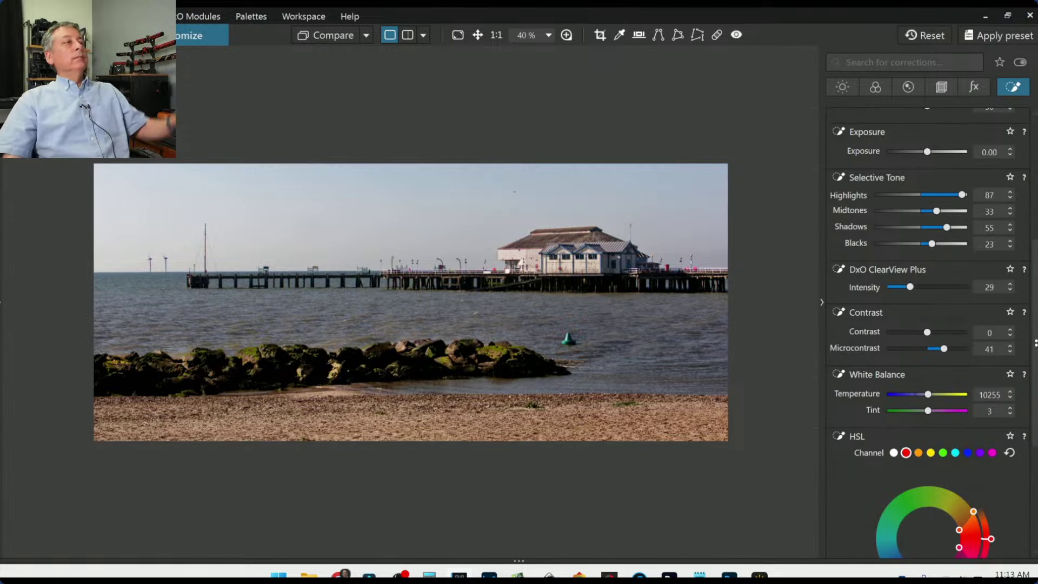
pyautogui.moveTo(277, 403)
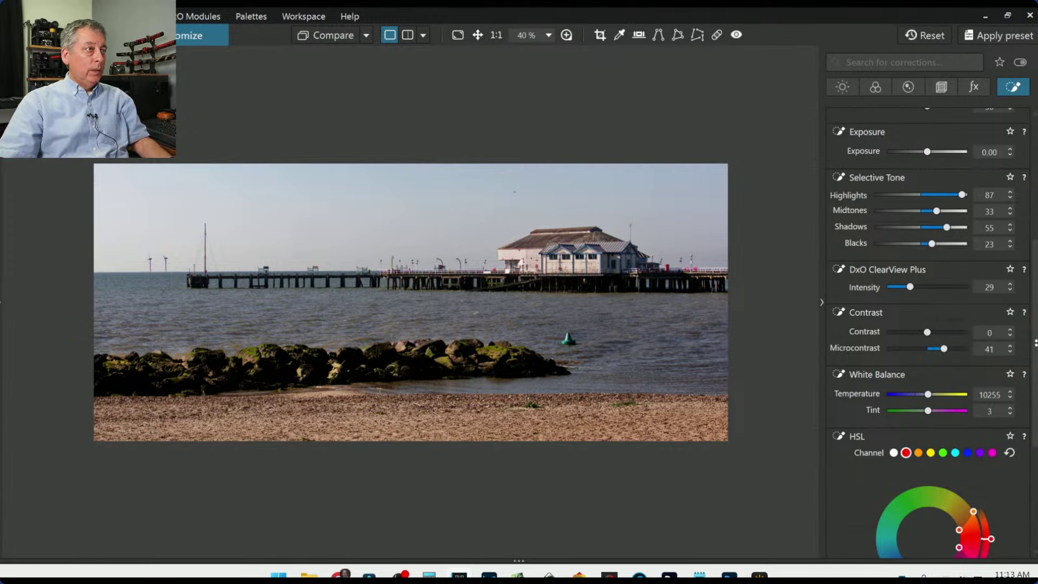
pyautogui.click(801, 282)
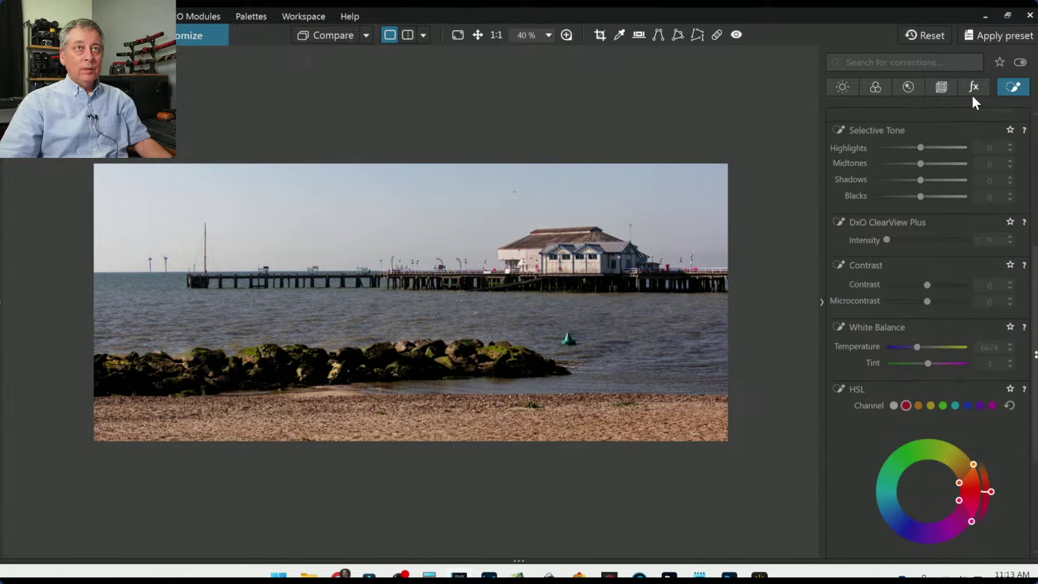
pyautogui.scroll(5, 943, 238)
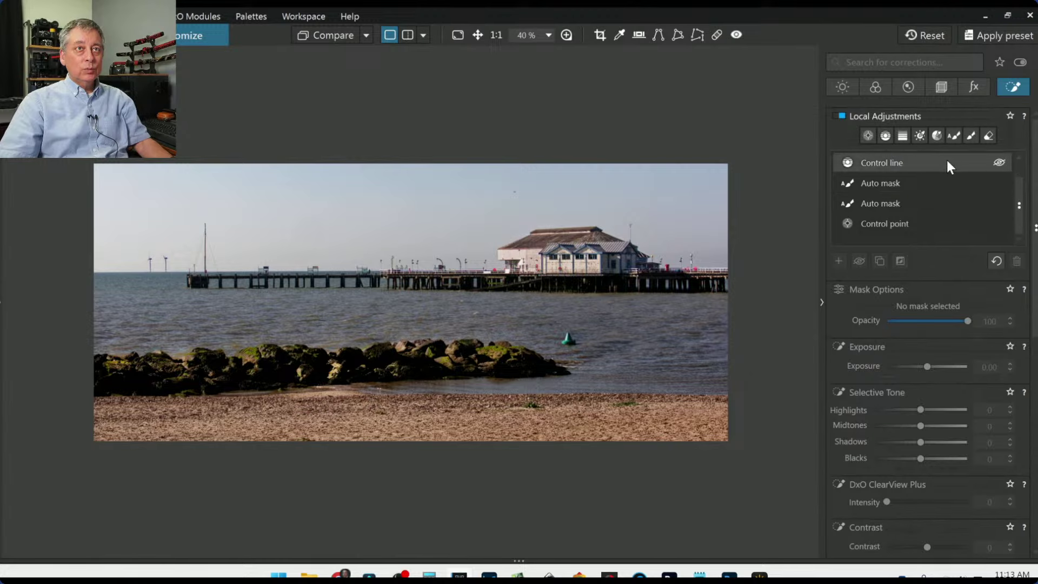
# Create a control point mask with two points on the pier building's blue gable trim, with chroma and luma selectivity at 60.
pyautogui.click(864, 137)
pyautogui.scroll(2, 594, 254)
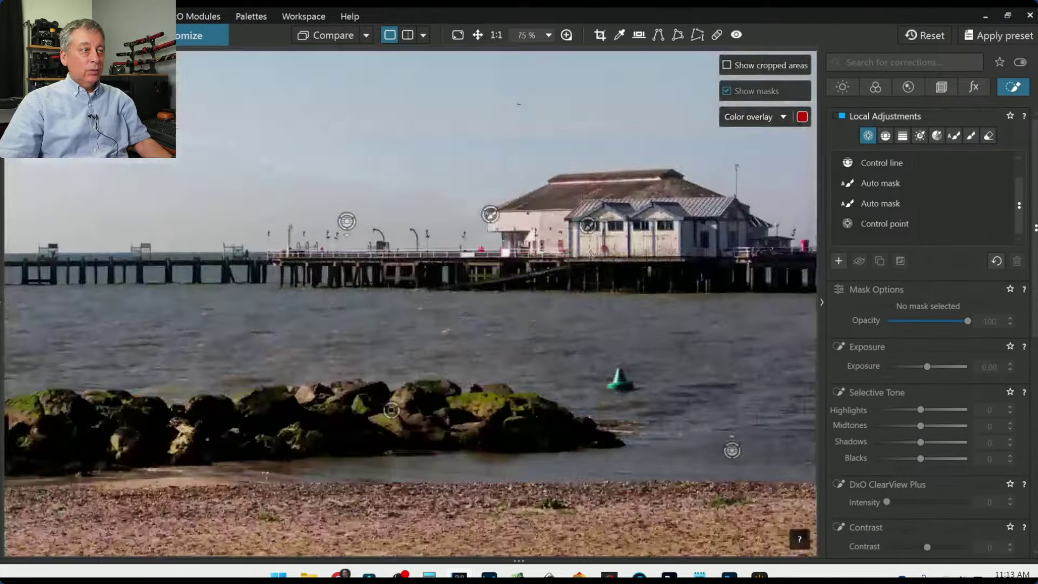
pyautogui.scroll(3, 622, 238)
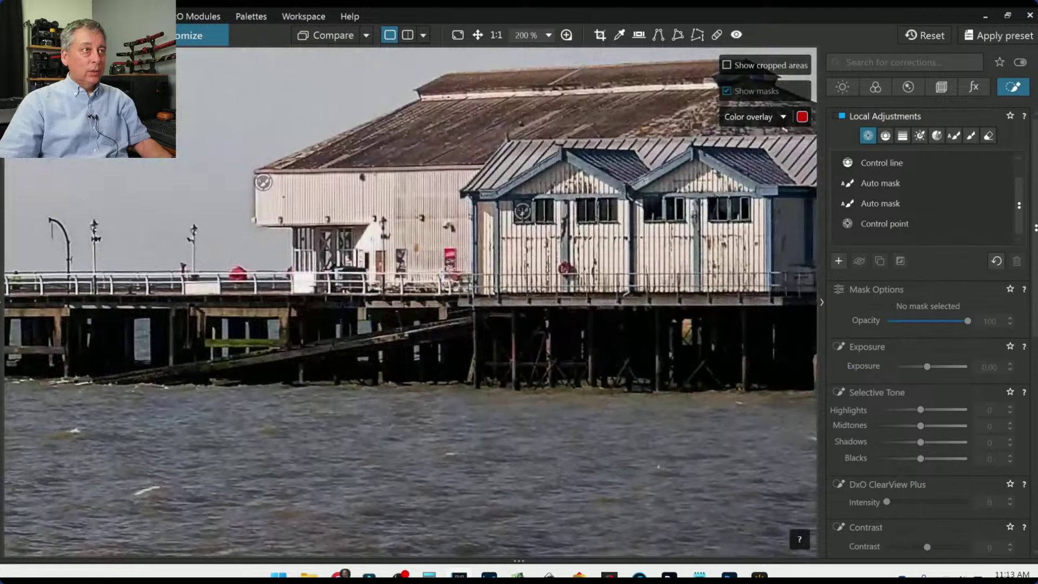
pyautogui.click(640, 181)
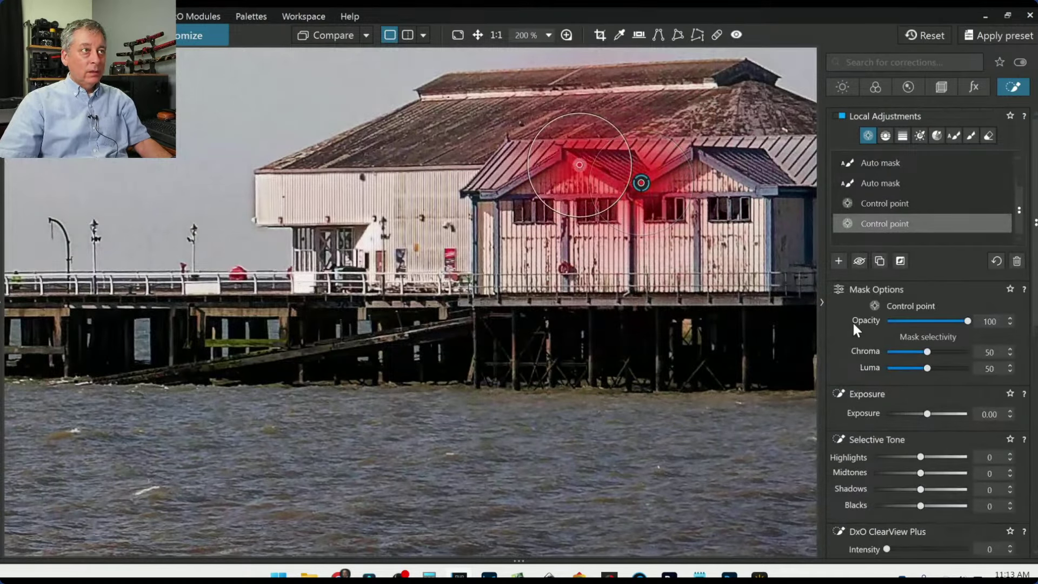
pyautogui.moveTo(926, 352); pyautogui.dragTo(934, 369)
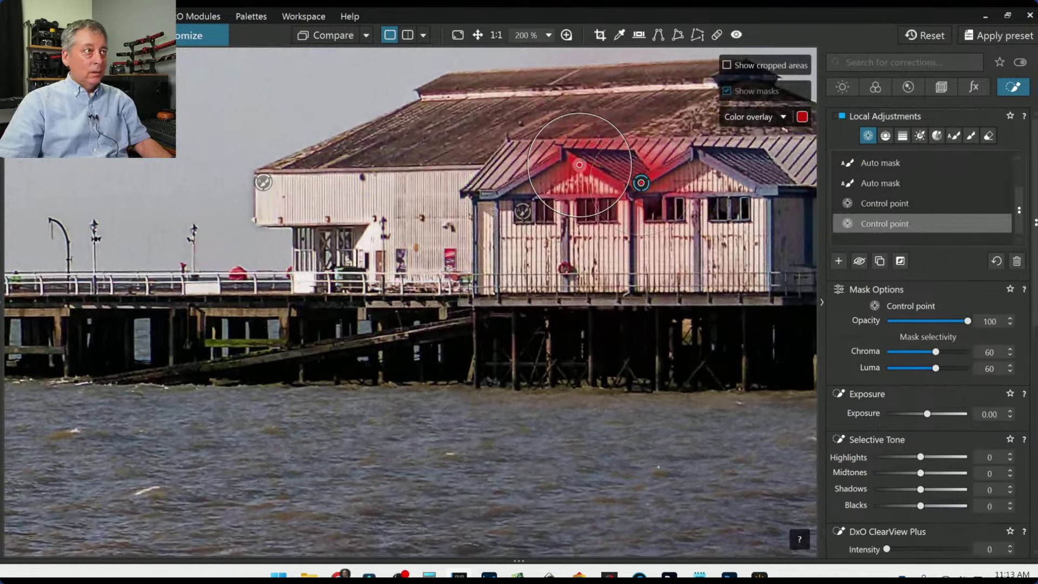
# Add four more control points on the blue eaves, gable roof and wall post of the pier building's front section.
pyautogui.click(491, 197)
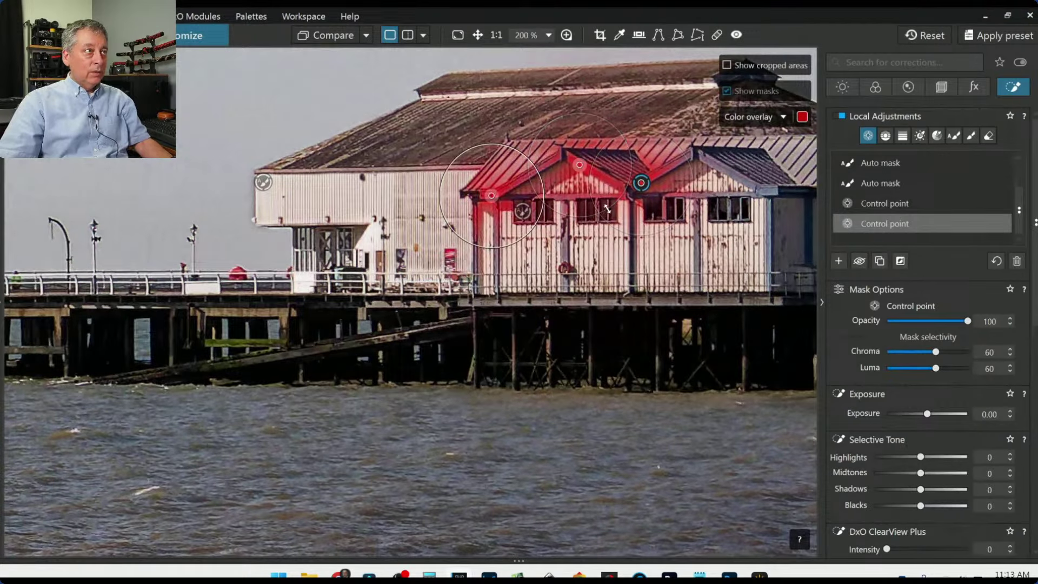
pyautogui.click(768, 193)
pyautogui.click(753, 167)
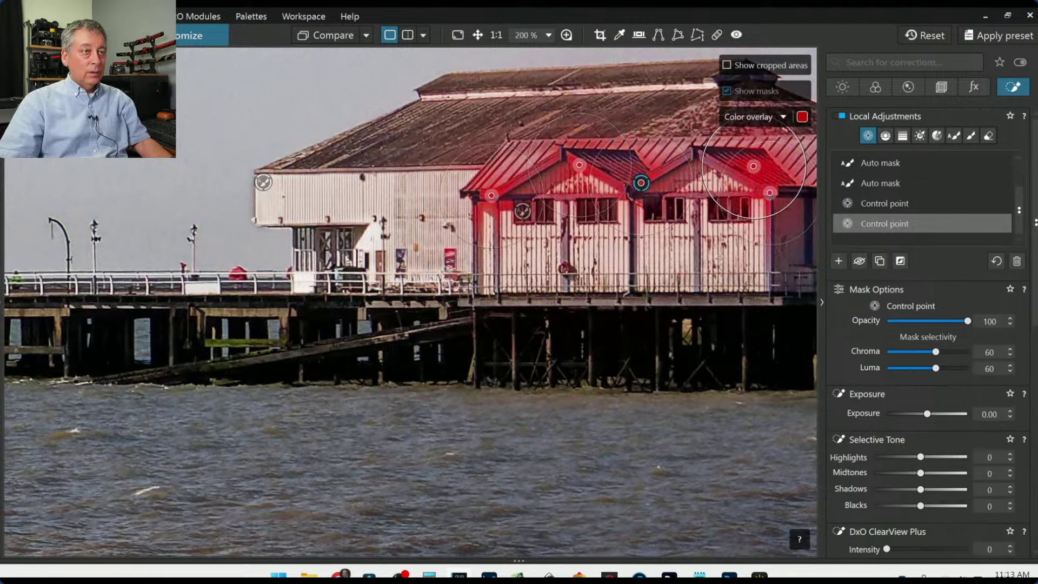
pyautogui.click(697, 259)
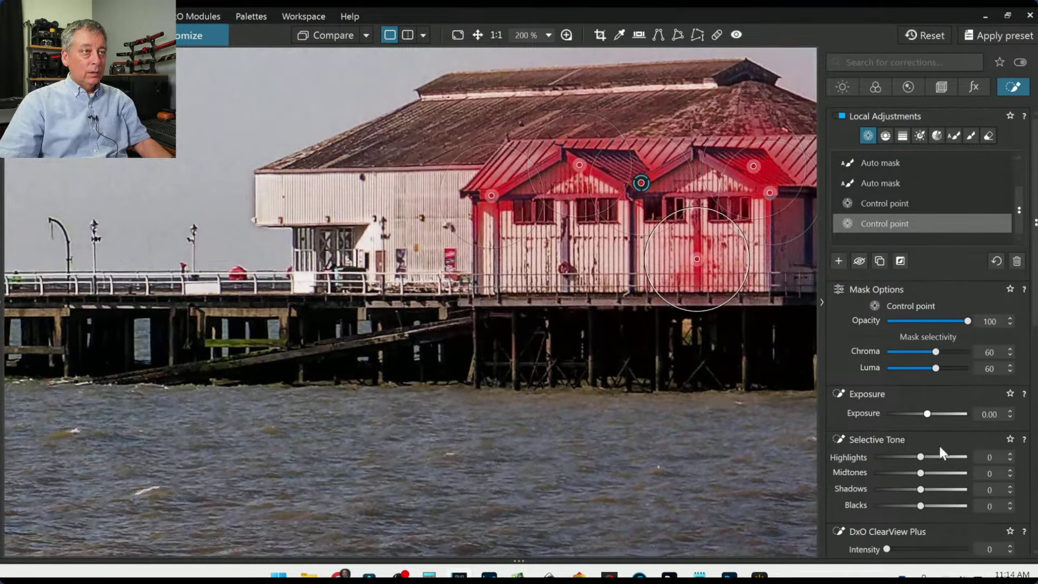
# Set the mask's HSL blue channel saturation to 63, and deselect the mask.
pyautogui.scroll(-7, 939, 443)
pyautogui.scroll(-3, 919, 442)
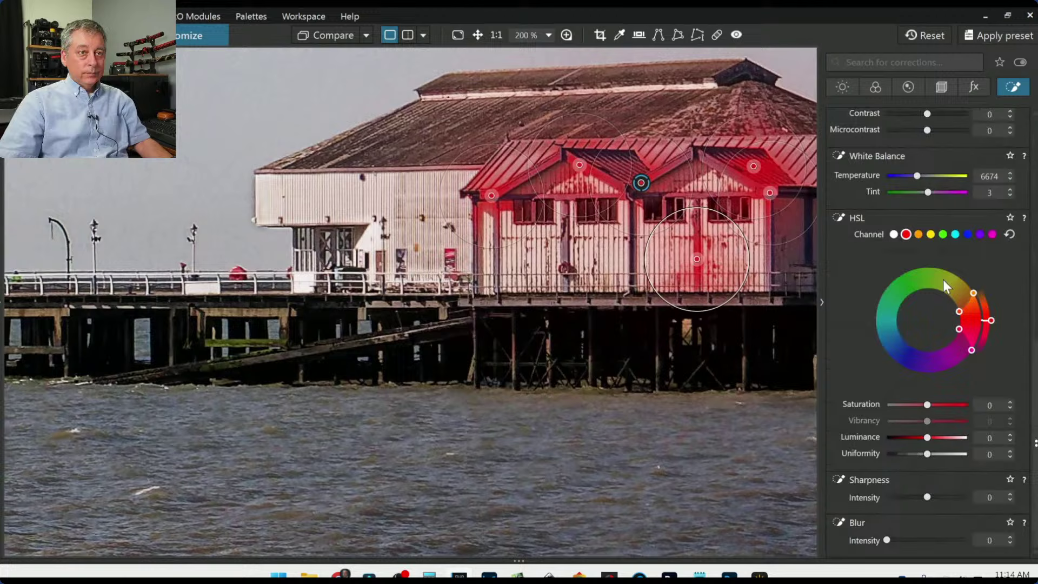
pyautogui.click(965, 235)
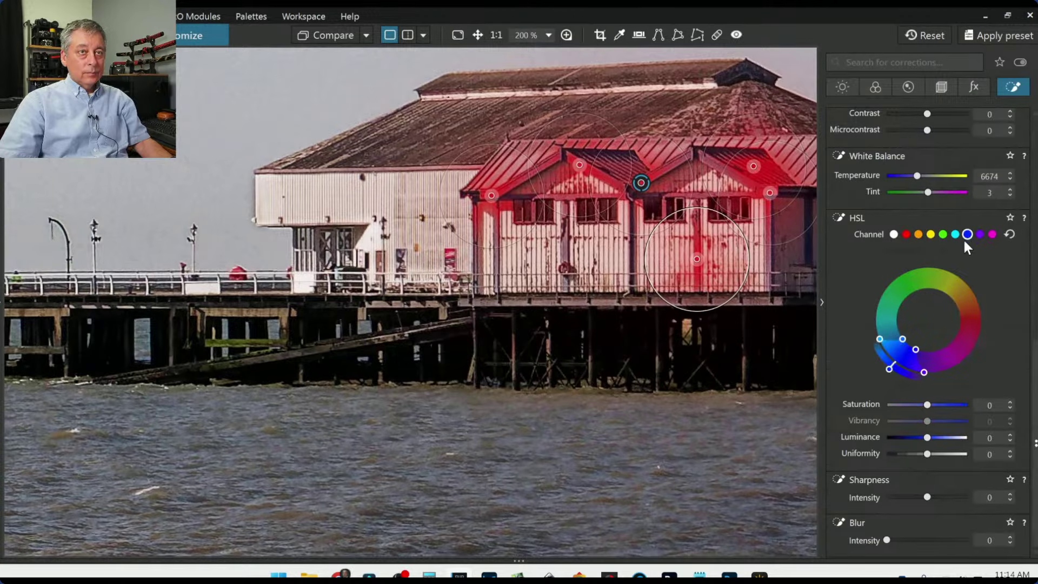
pyautogui.moveTo(926, 405); pyautogui.dragTo(952, 408)
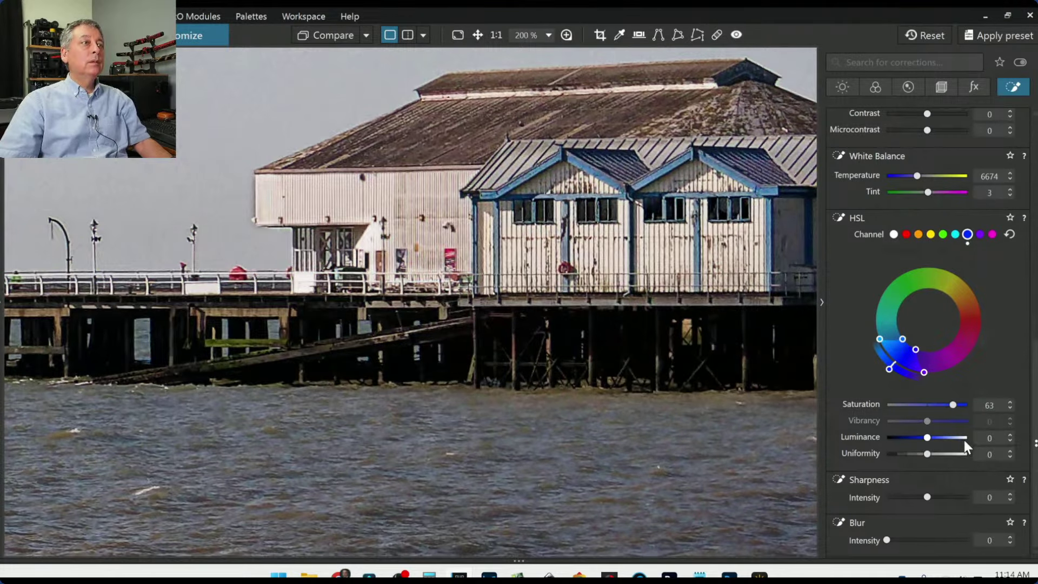
pyautogui.press('d')
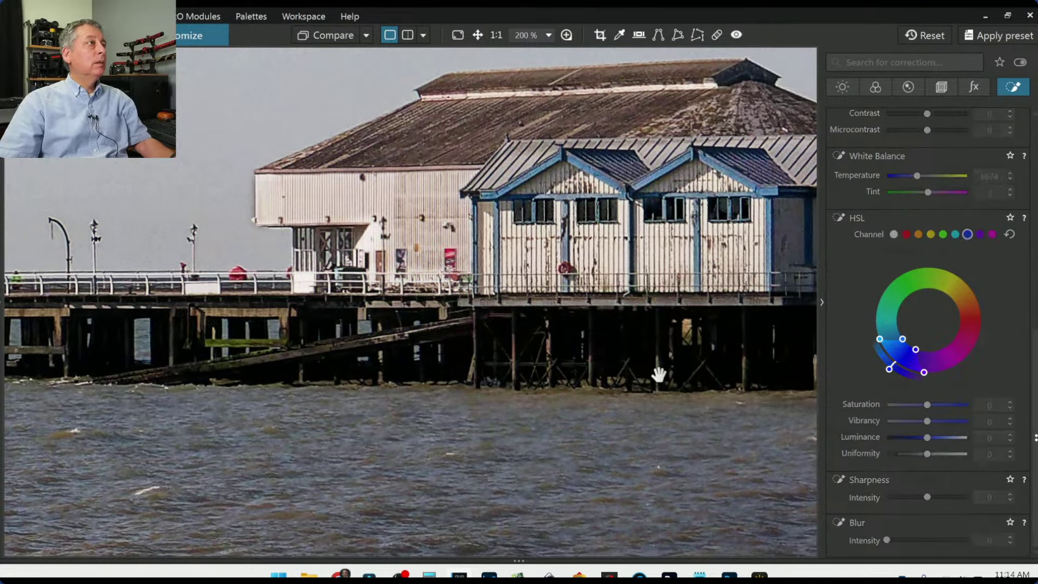
# Review the whole pier photo against its uncorrected original, and collapse the correction palettes to enlarge the viewing area.
pyautogui.hotkey('ctrl', '0')
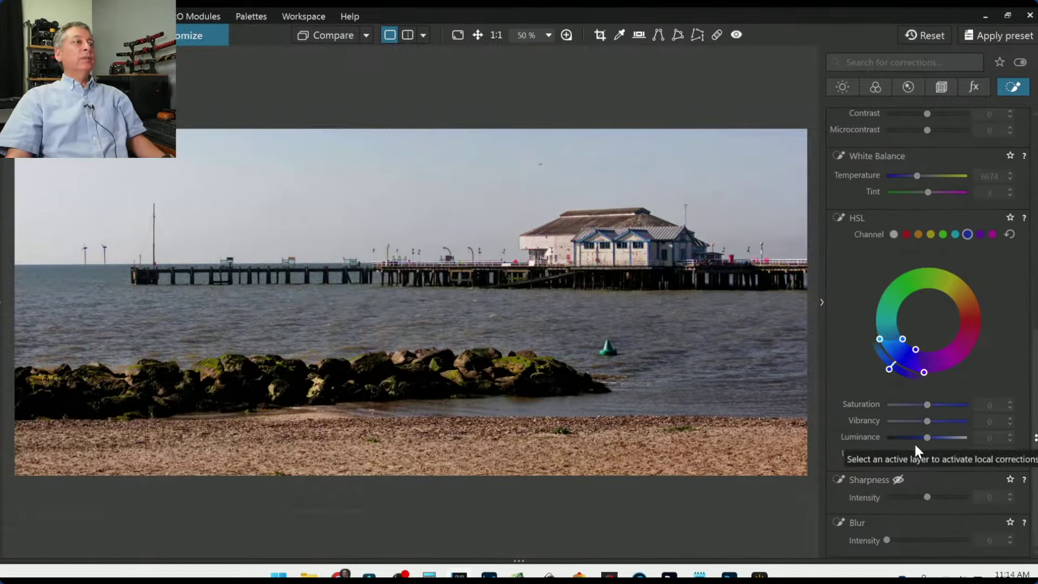
pyautogui.scroll(-1, 652, 389)
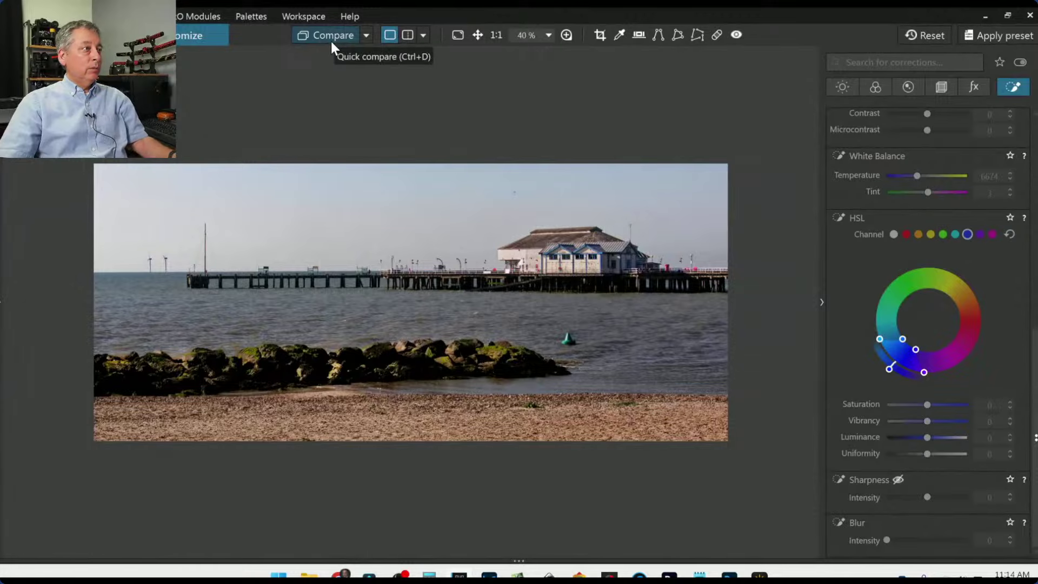
pyautogui.moveTo(331, 41); pyautogui.dragTo(331, 42)
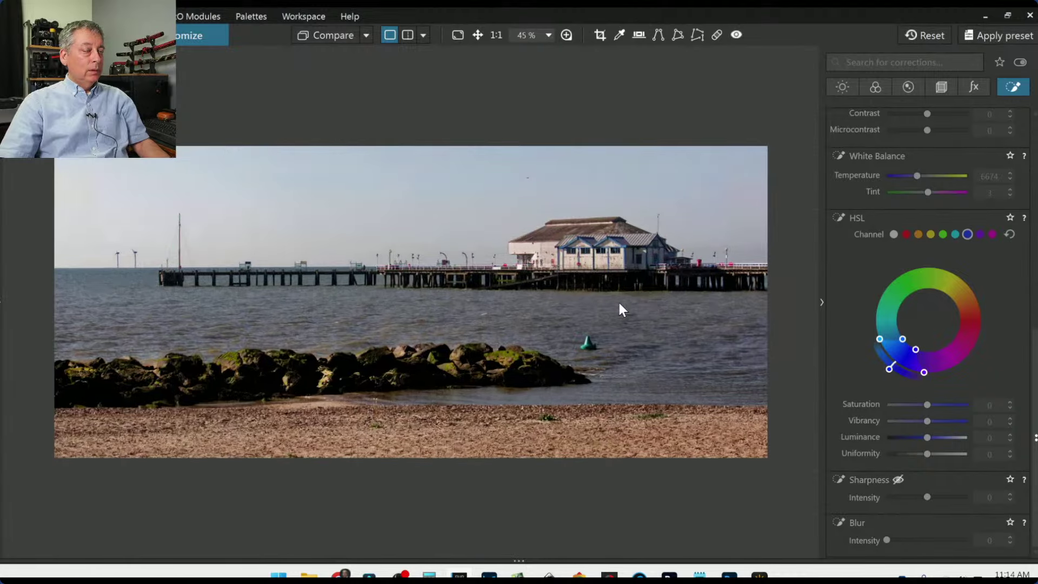
pyautogui.rightClick(418, 215)
pyautogui.click(462, 96)
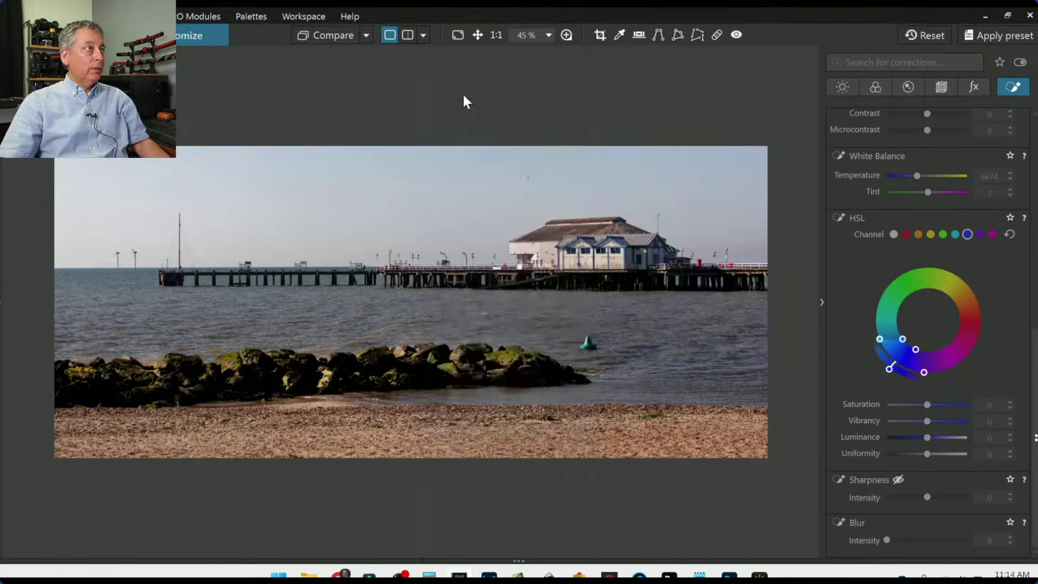
pyautogui.press('Escape')
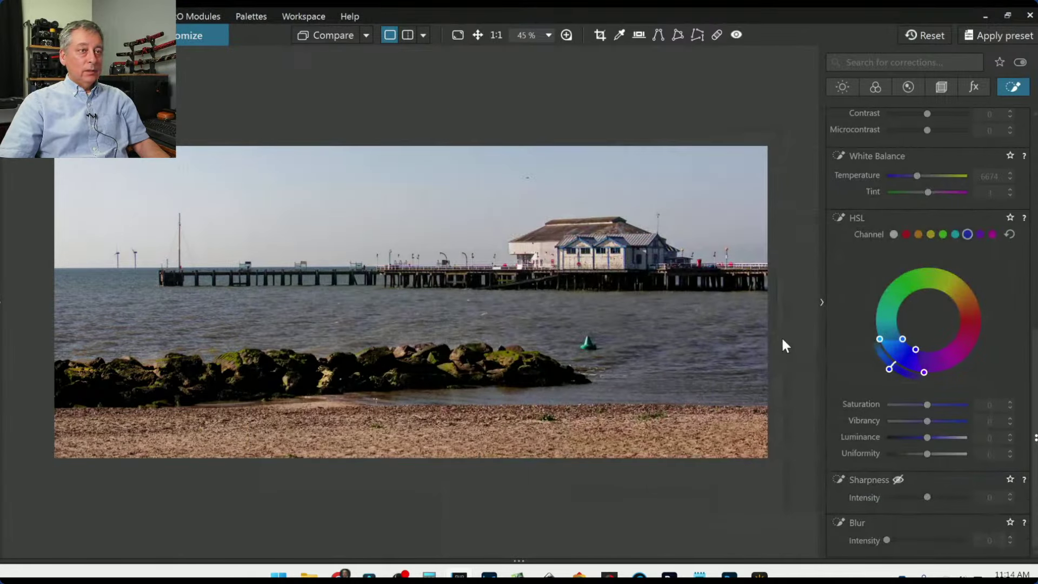
pyautogui.click(821, 302)
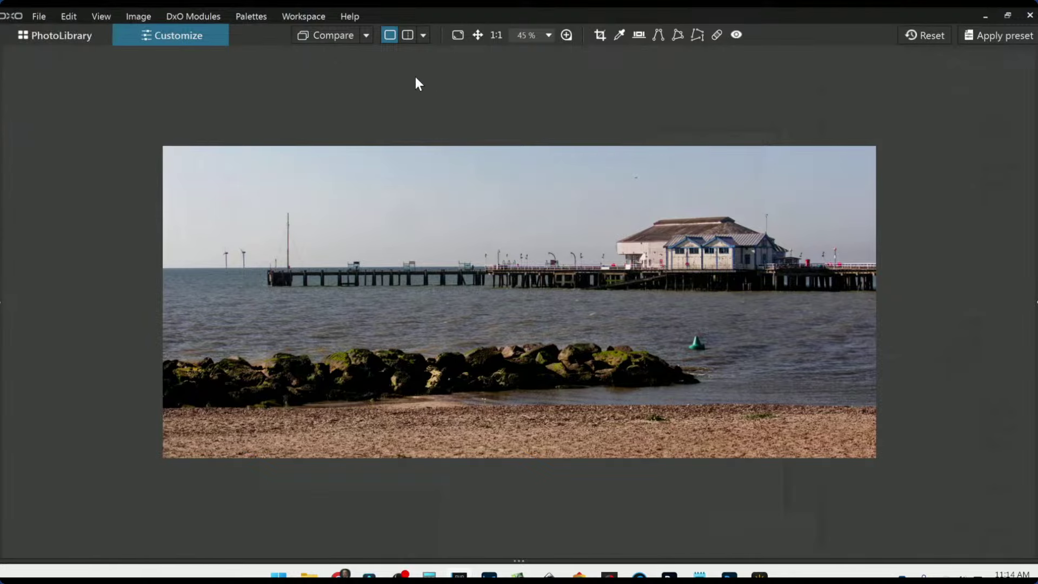
# Choose the photo's exported standard output JPG as the image to compare against.
pyautogui.click(366, 35)
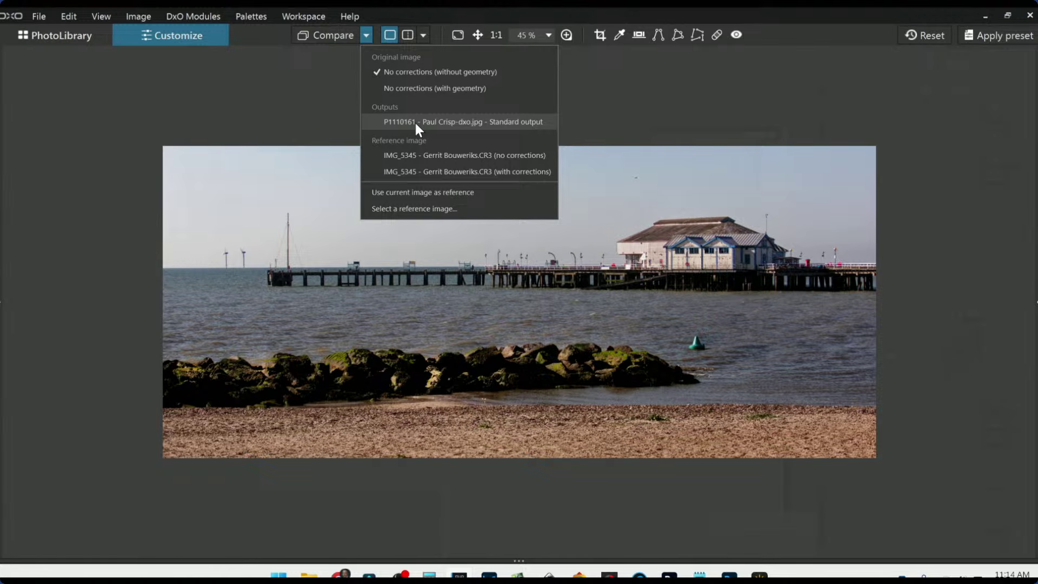
pyautogui.click(919, 35)
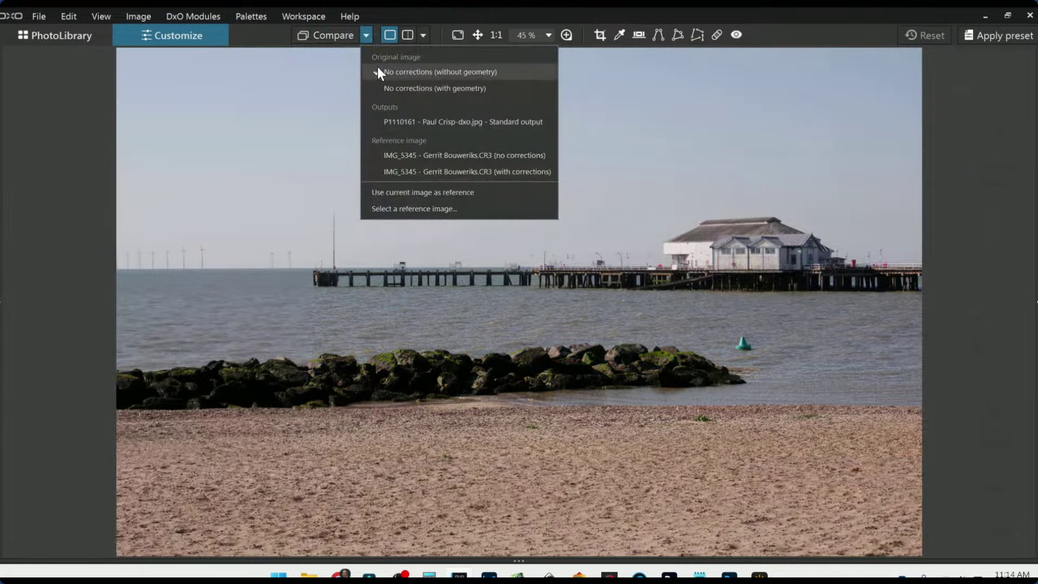
pyautogui.click(397, 128)
pyautogui.scroll(-3, 639, 294)
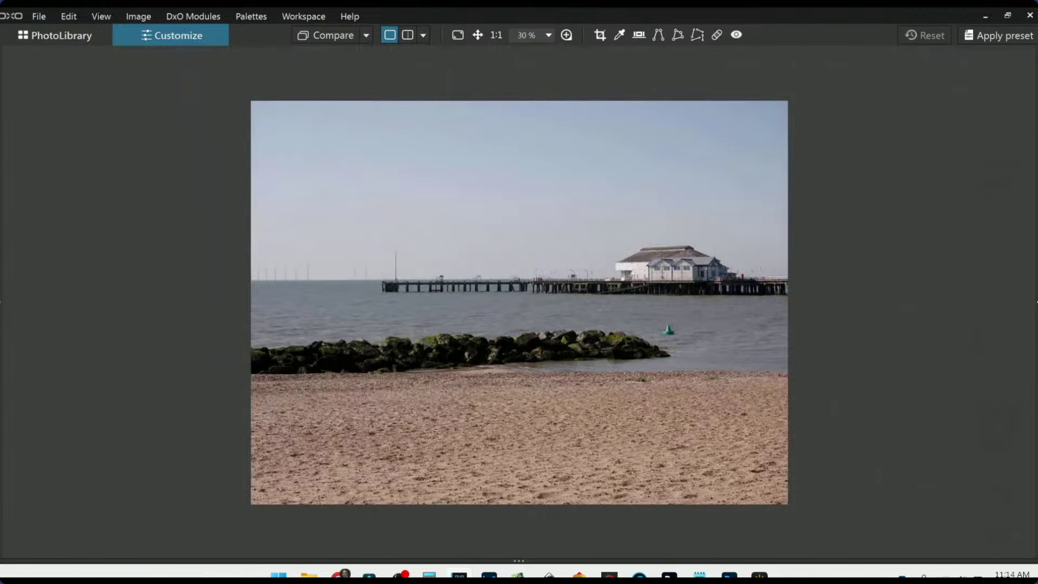
# Show the comparison in split view and cycle through its layouts until the vertical divider view is active.
pyautogui.click(407, 37)
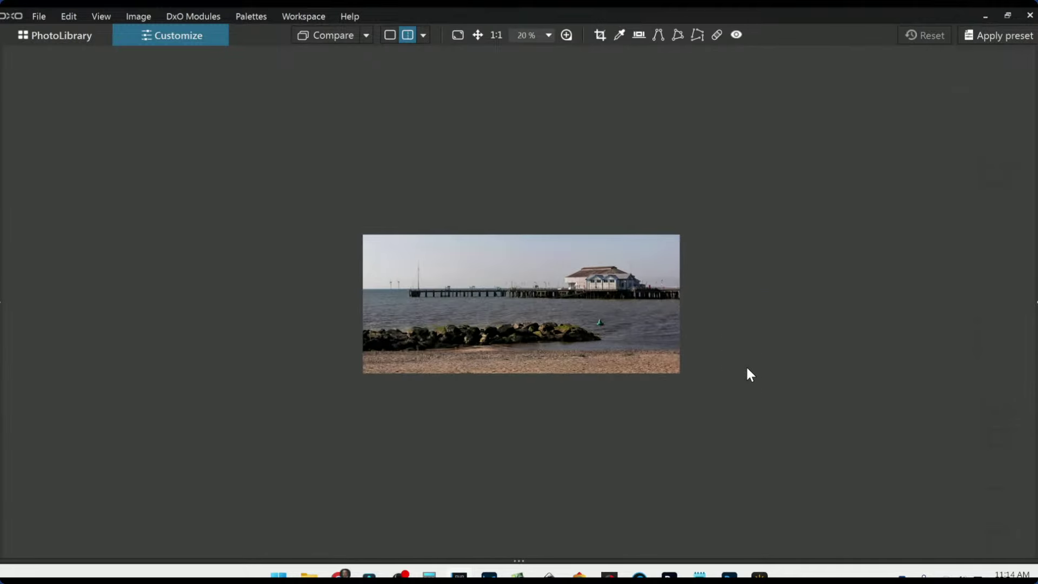
pyautogui.scroll(5, 746, 365)
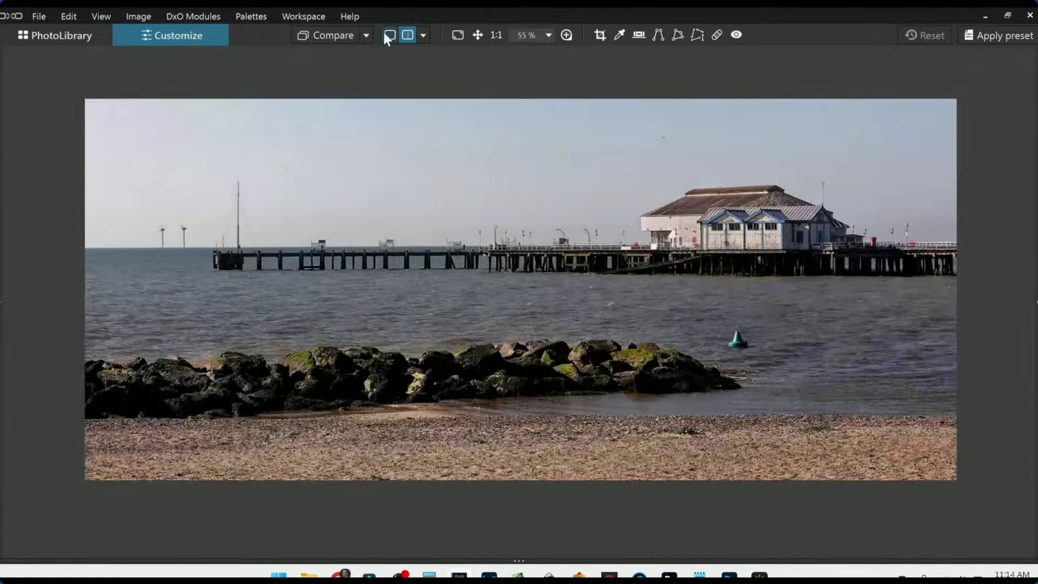
pyautogui.click(365, 36)
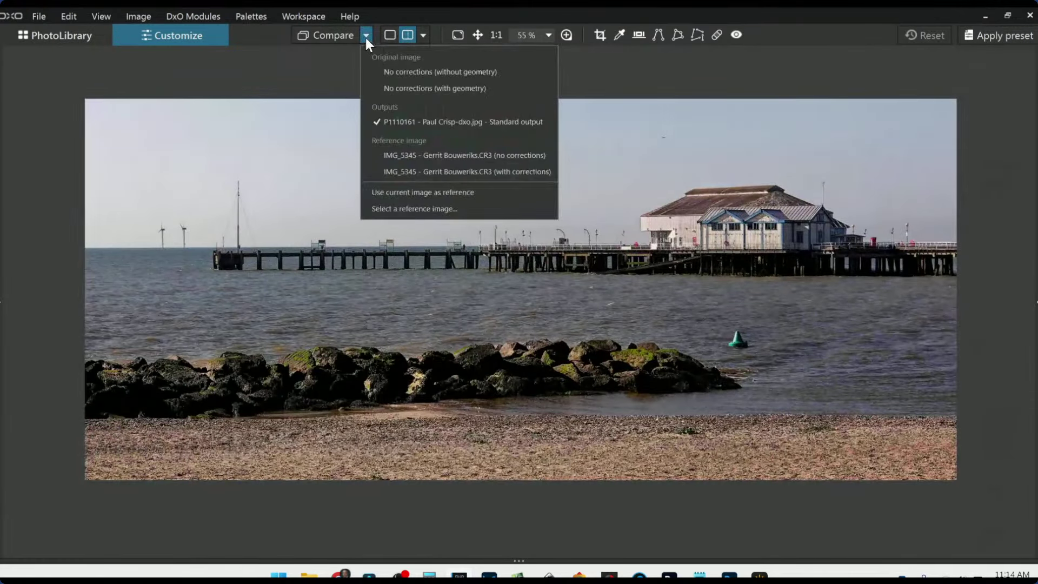
pyautogui.click(410, 37)
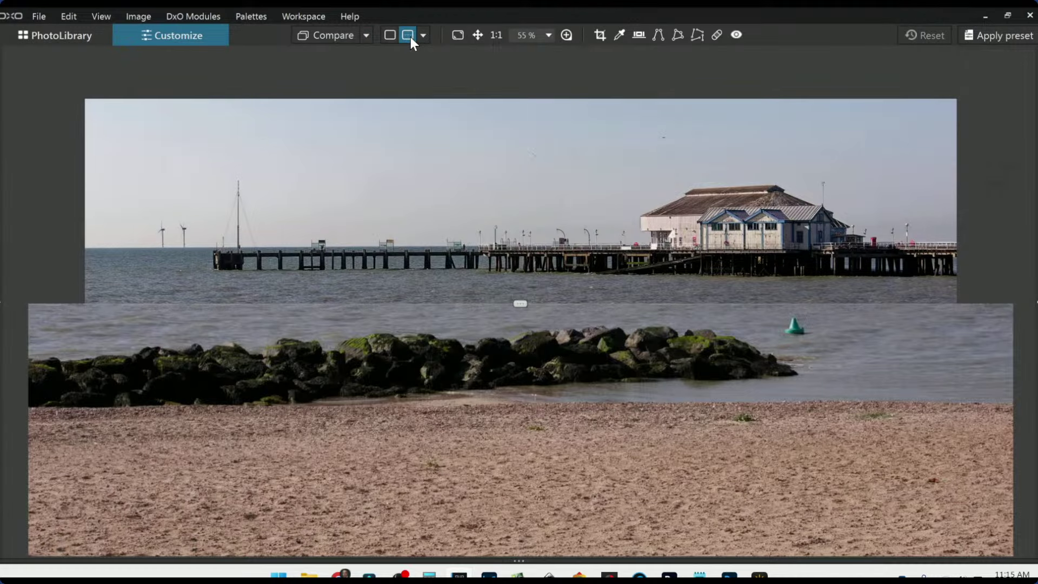
pyautogui.click(410, 37)
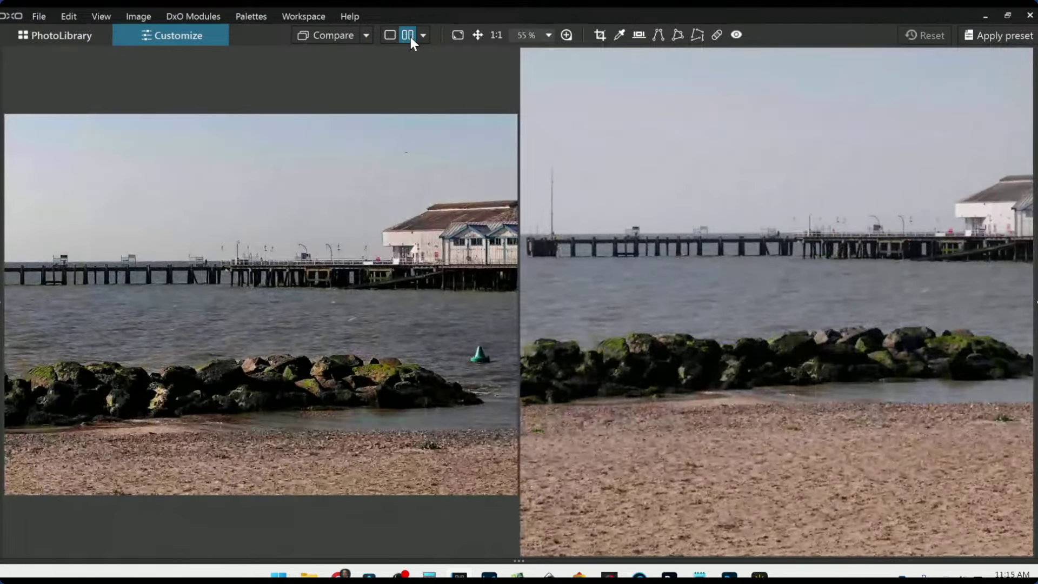
pyautogui.click(410, 37)
pyautogui.click(411, 36)
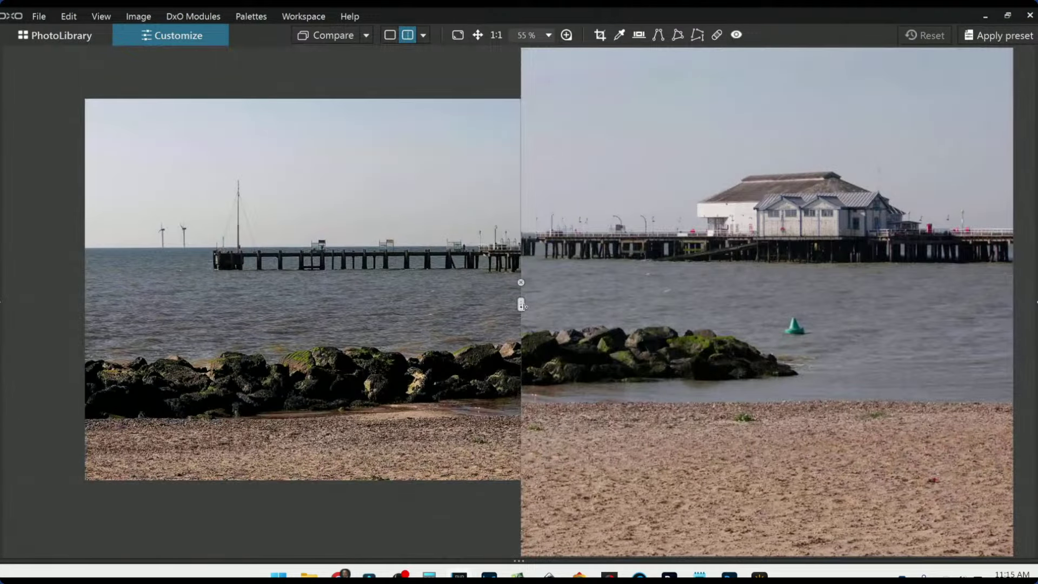
# Sweep the comparison divider across the photo in both directions to compare the full uncropped frame with the cropped edit.
pyautogui.moveTo(521, 304); pyautogui.dragTo(18, 304)
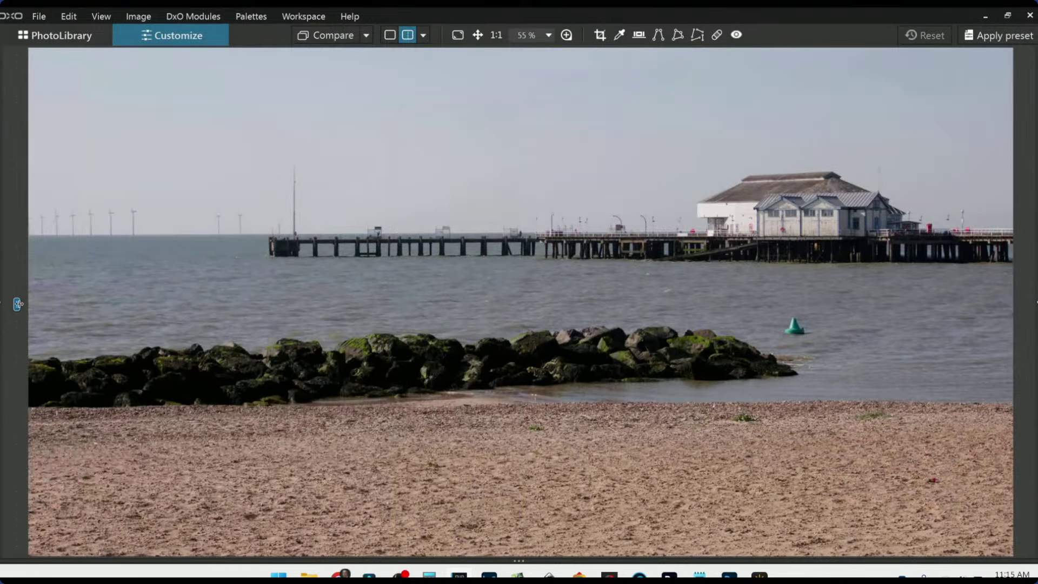
pyautogui.scroll(-4, 440, 336)
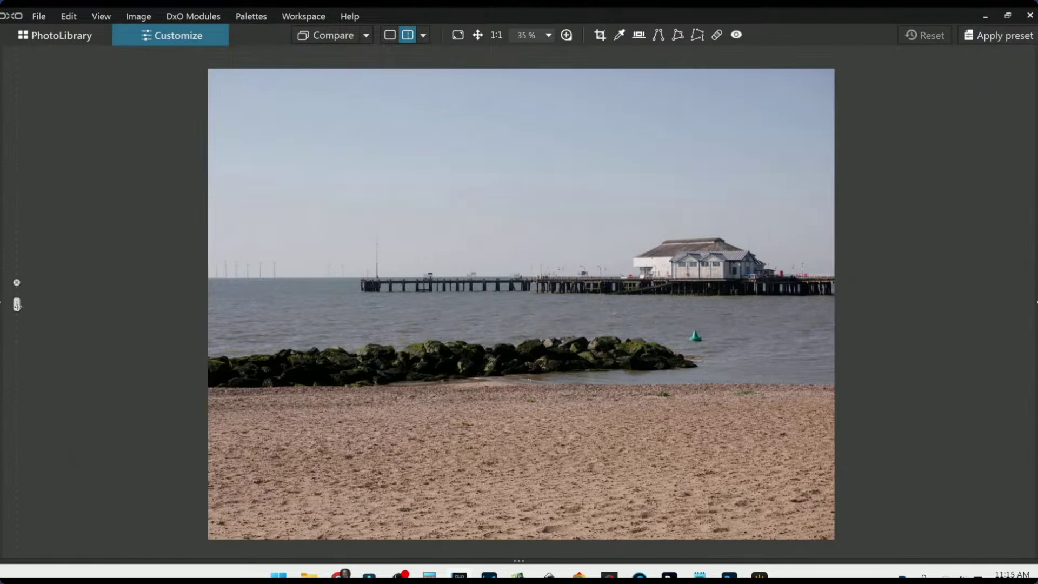
pyautogui.moveTo(17, 305); pyautogui.dragTo(936, 304)
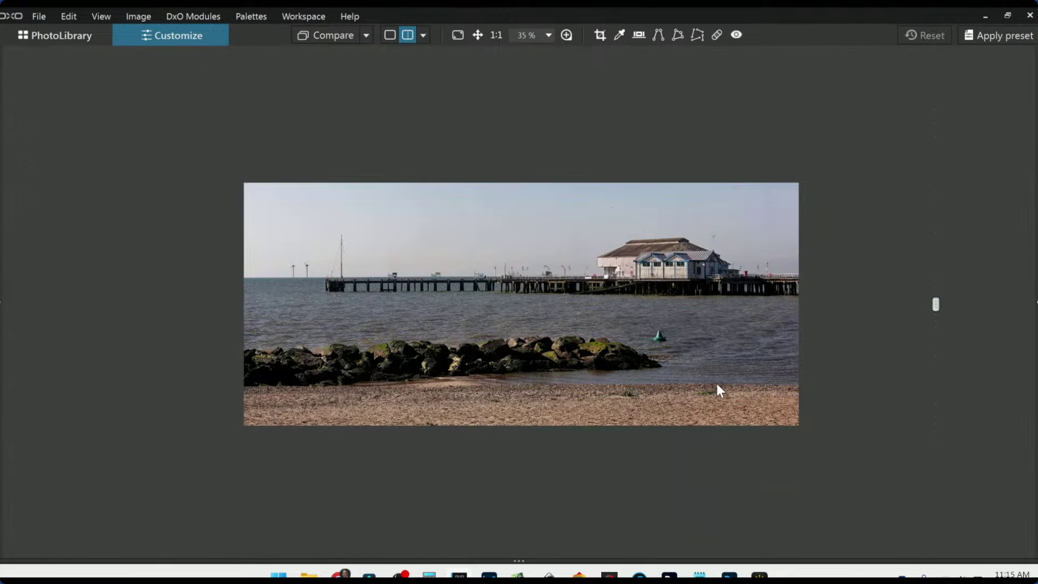
pyautogui.hotkey('ctrl', '+')
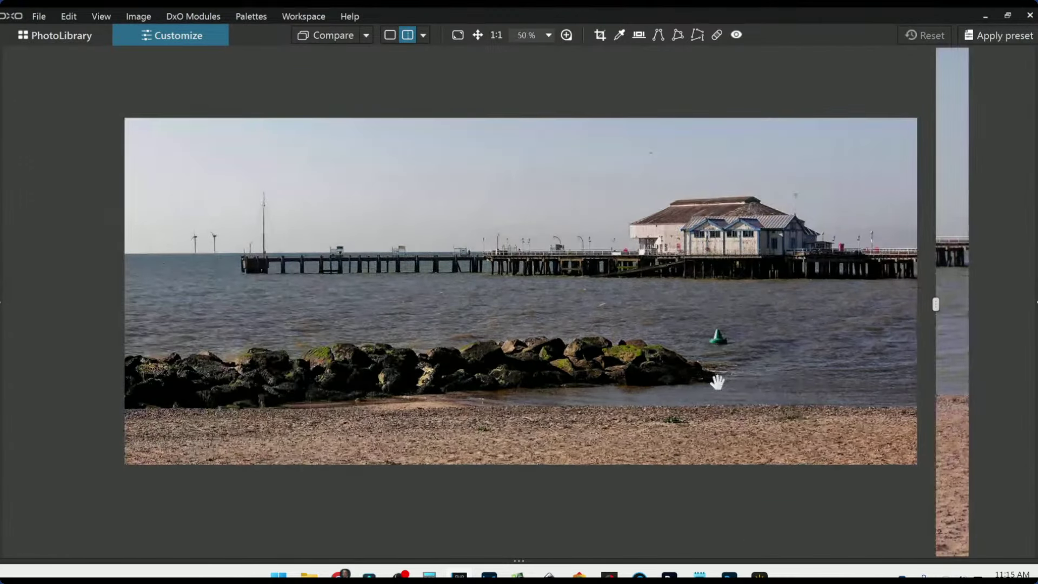
pyautogui.moveTo(936, 304); pyautogui.dragTo(5, 304)
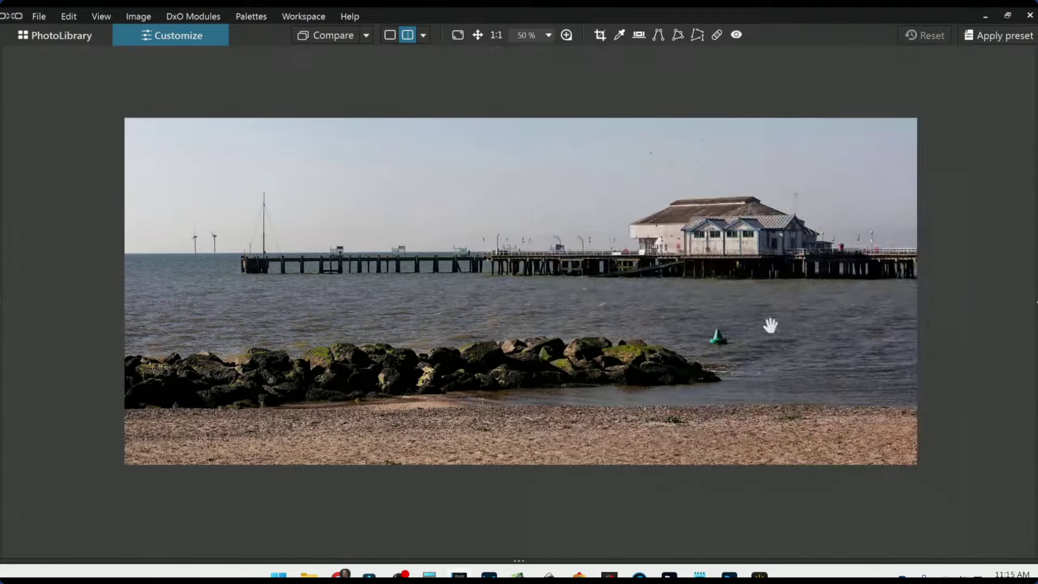
pyautogui.scroll(1, 771, 325)
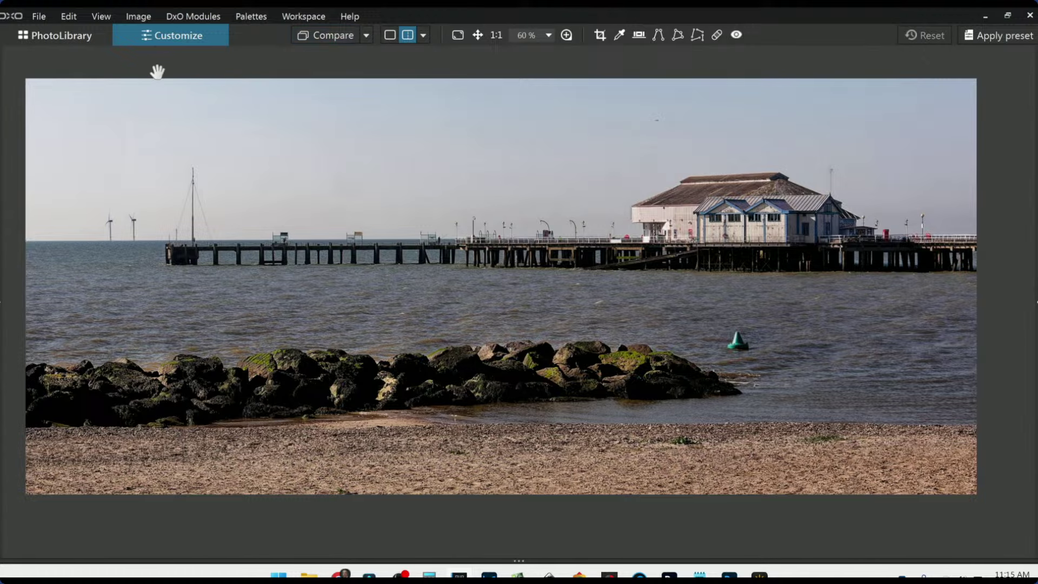
# Return to the PhotoLibrary and look over the folder's thumbnails with the whole pier photo in the preview.
pyautogui.click(76, 38)
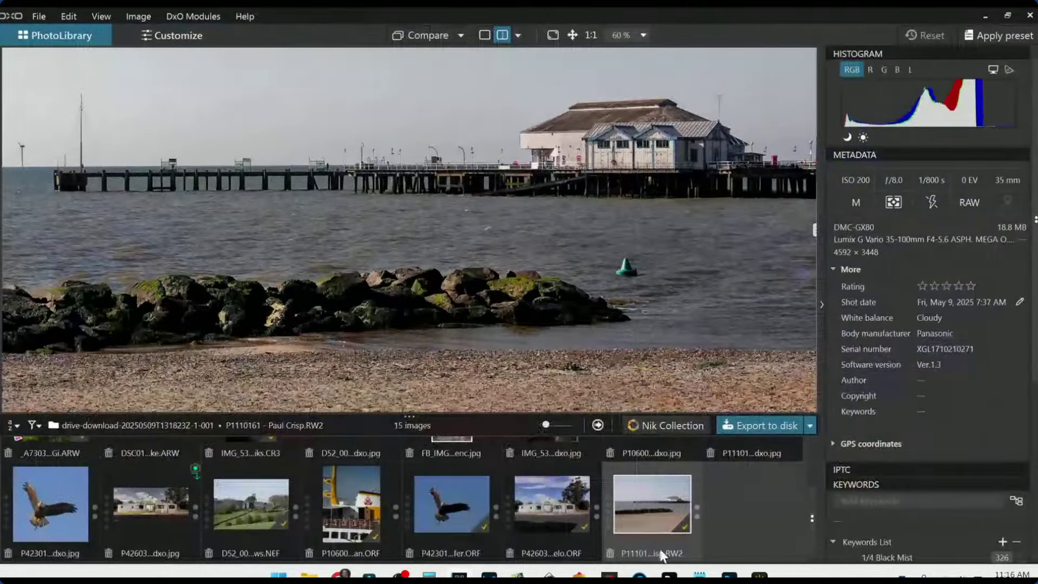
pyautogui.scroll(2, 630, 520)
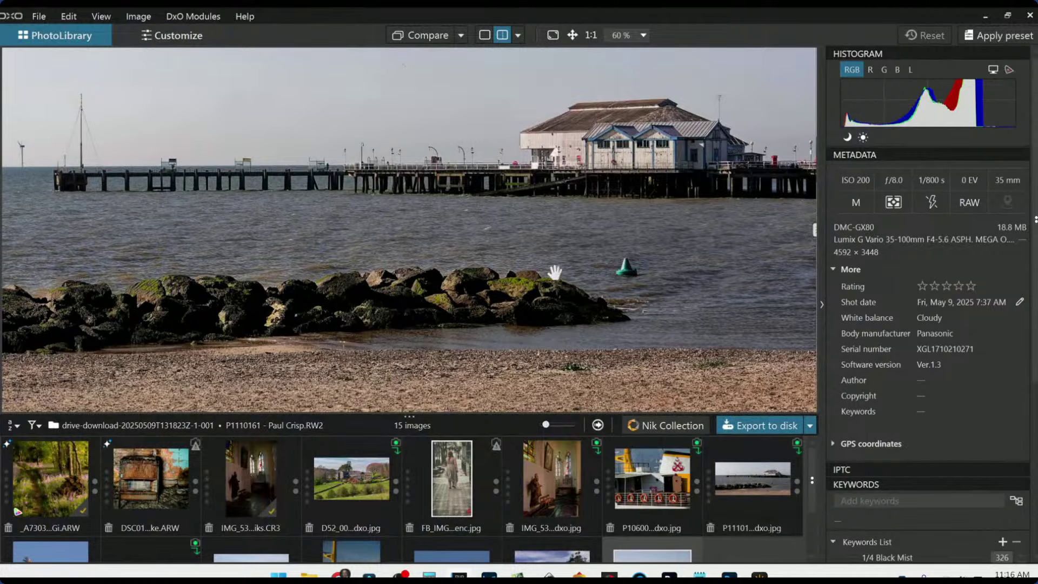
pyautogui.scroll(-3, 712, 216)
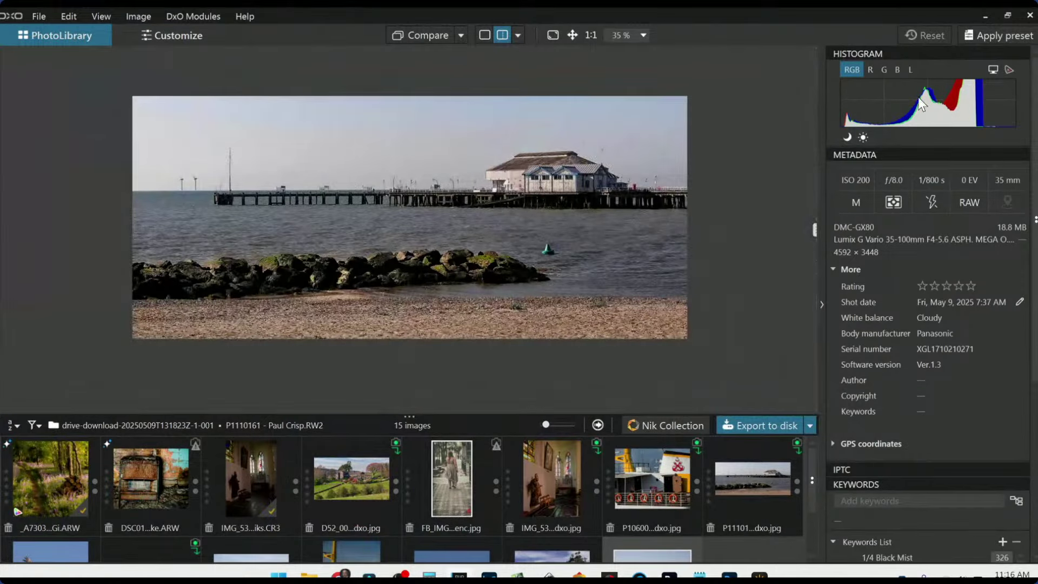